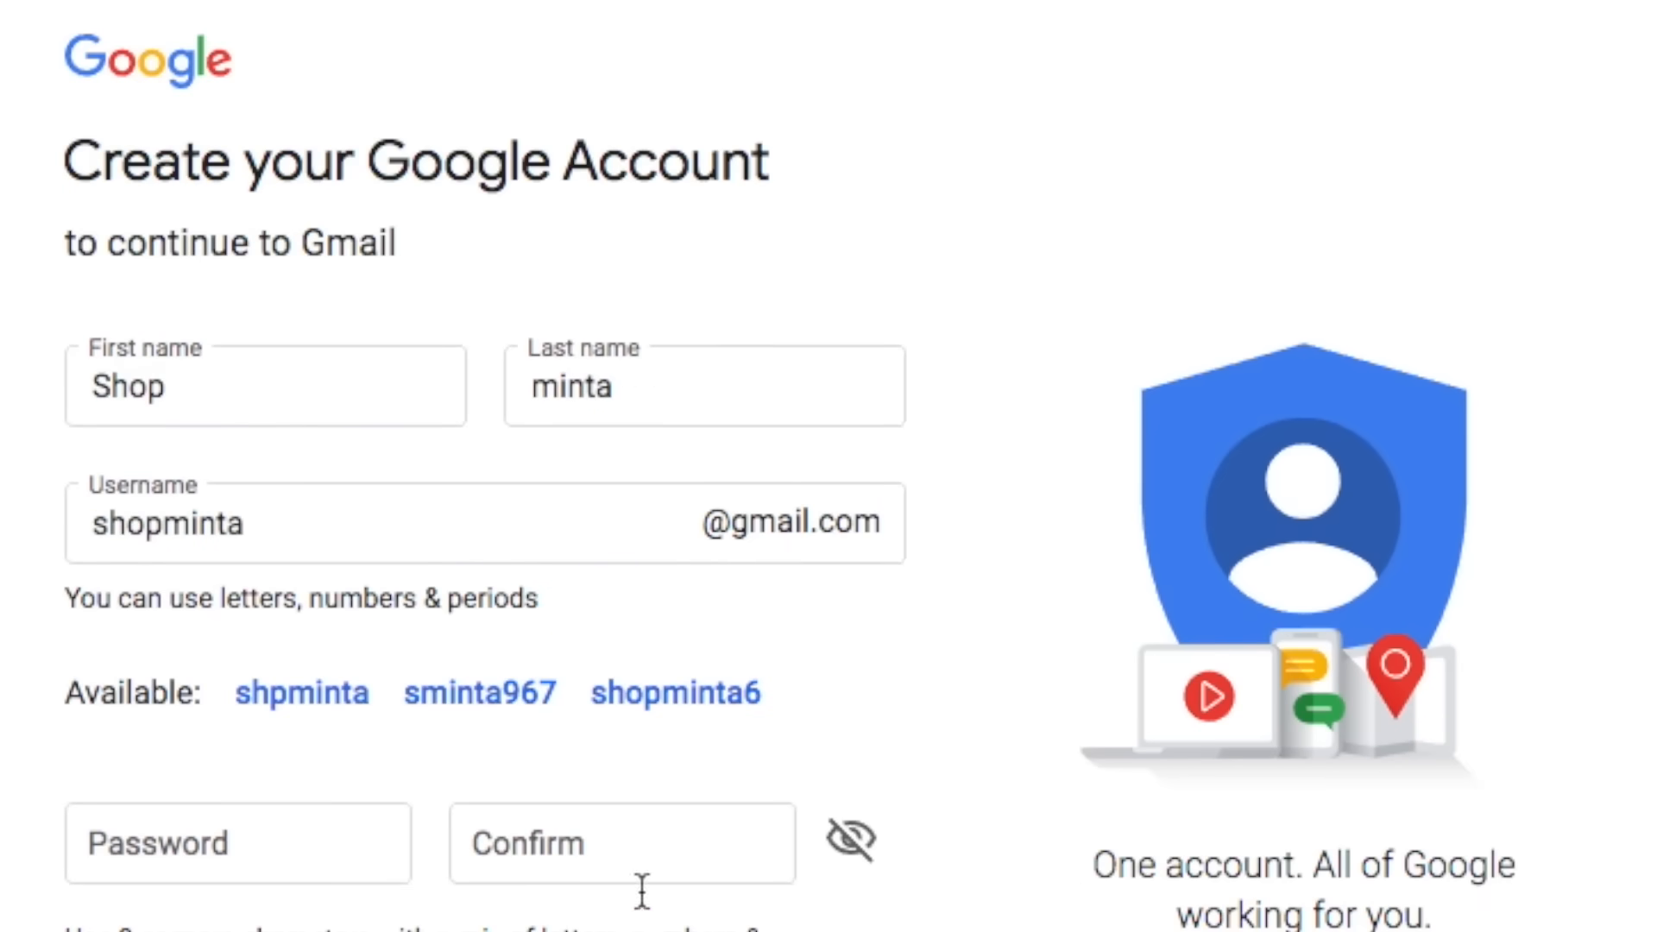
- Enter and confirm the account password, and append 'co' to the taken username
left_click(231, 844)
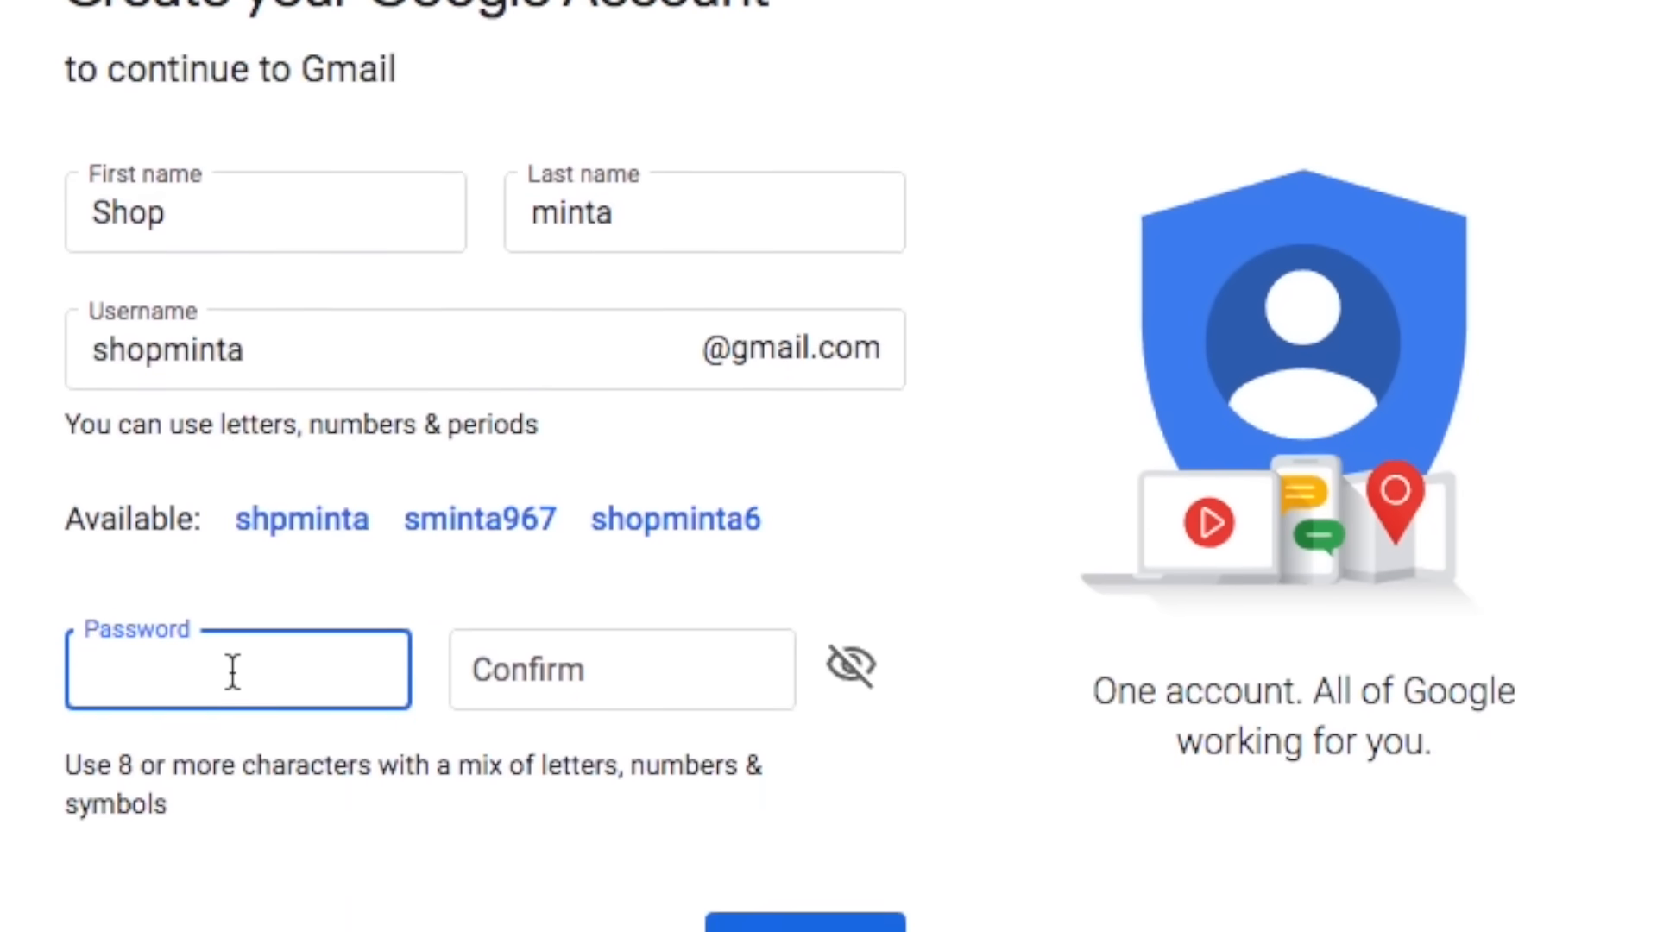
type("**********")
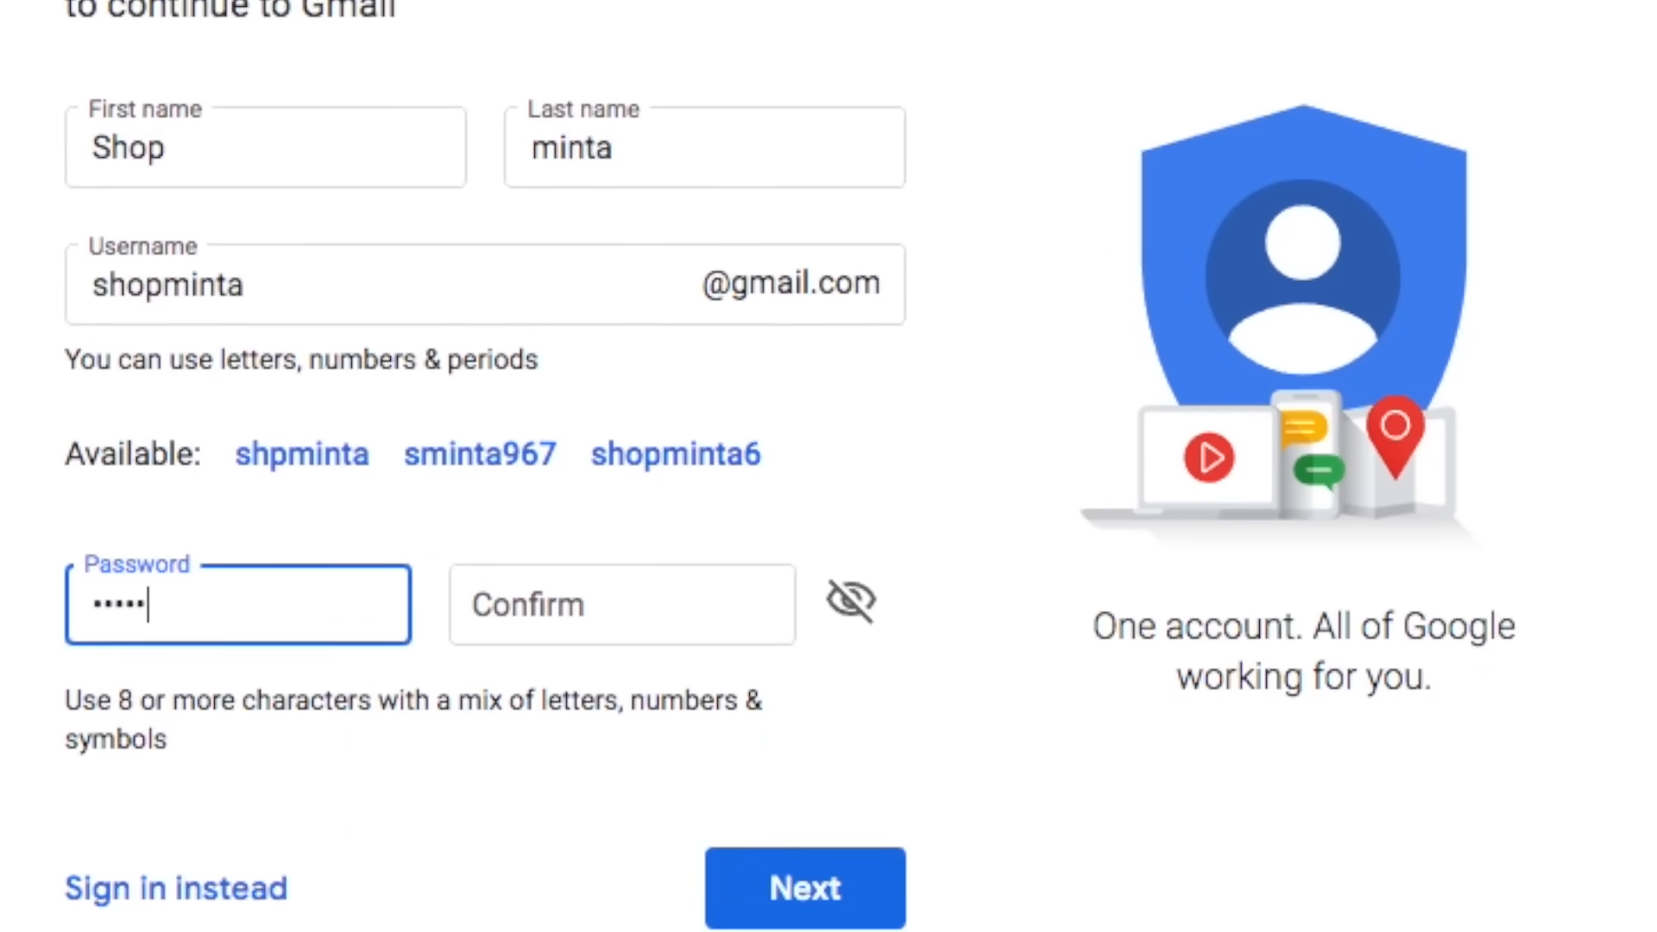
key("Tab")
type("**********")
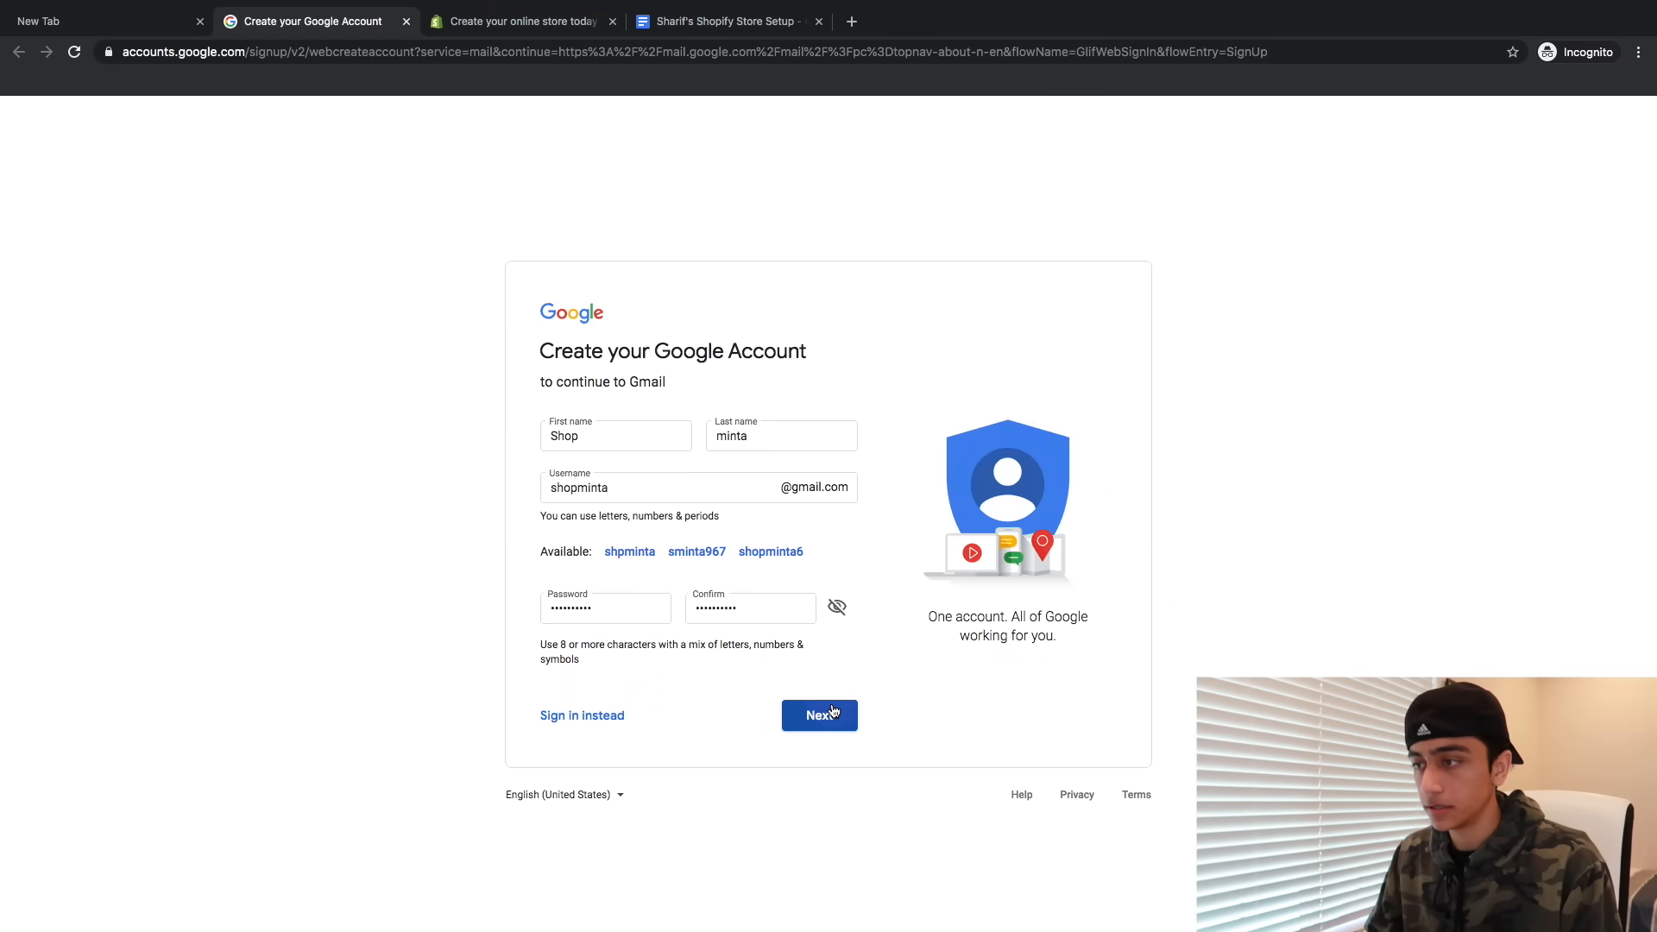
left_click(834, 713)
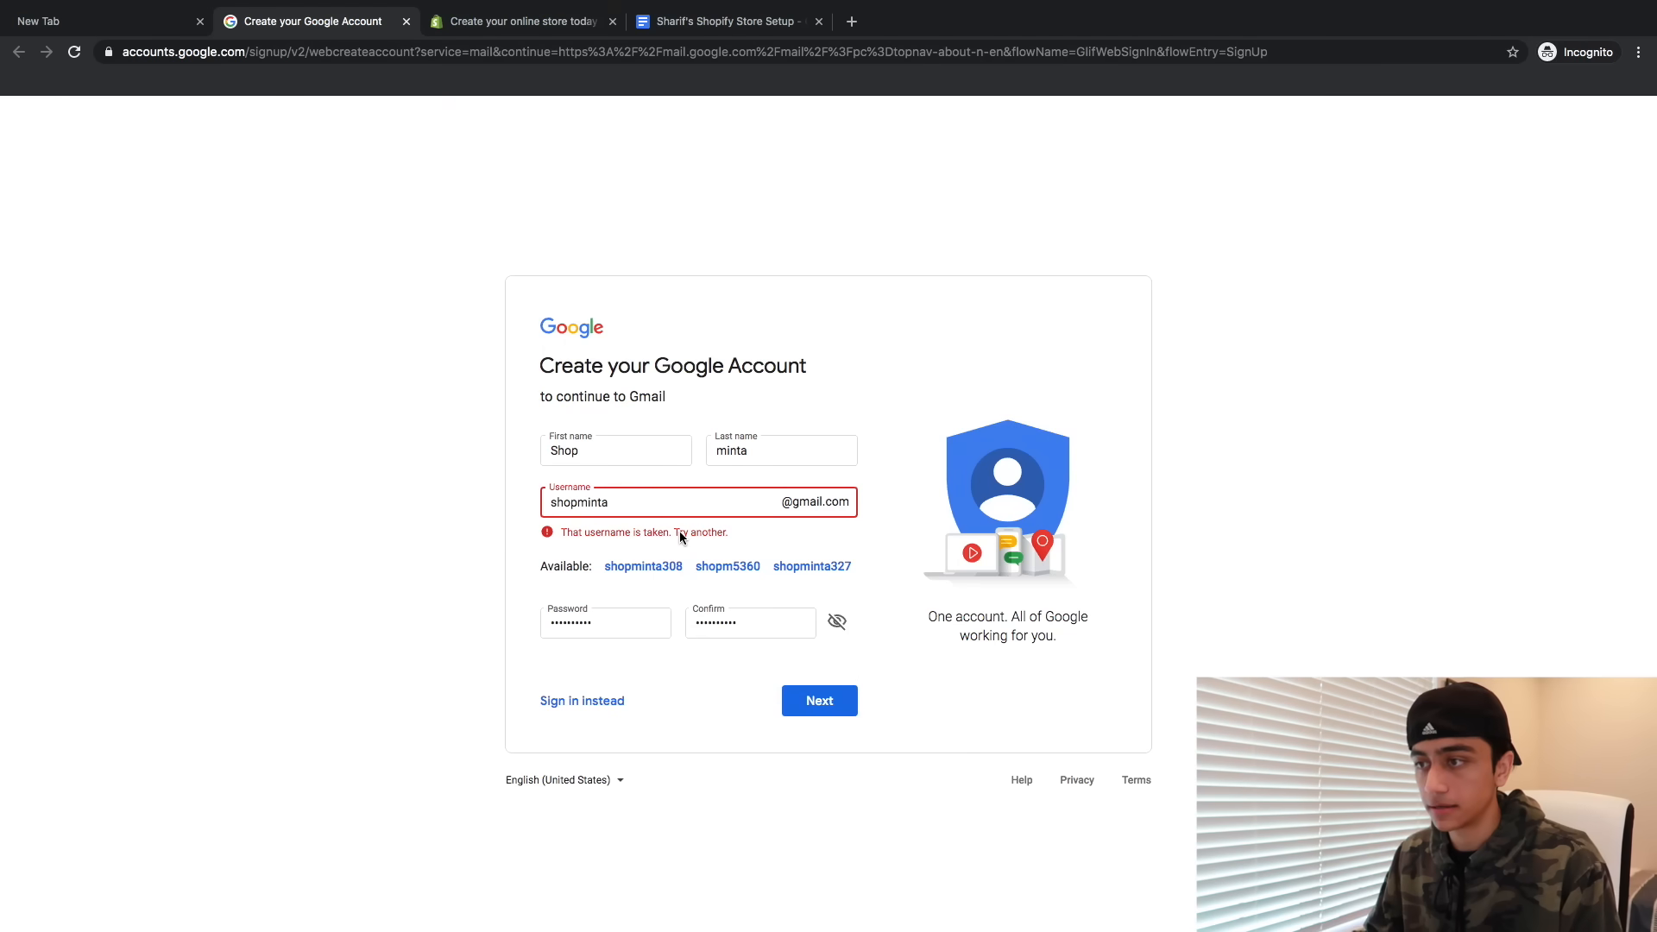
type("co")
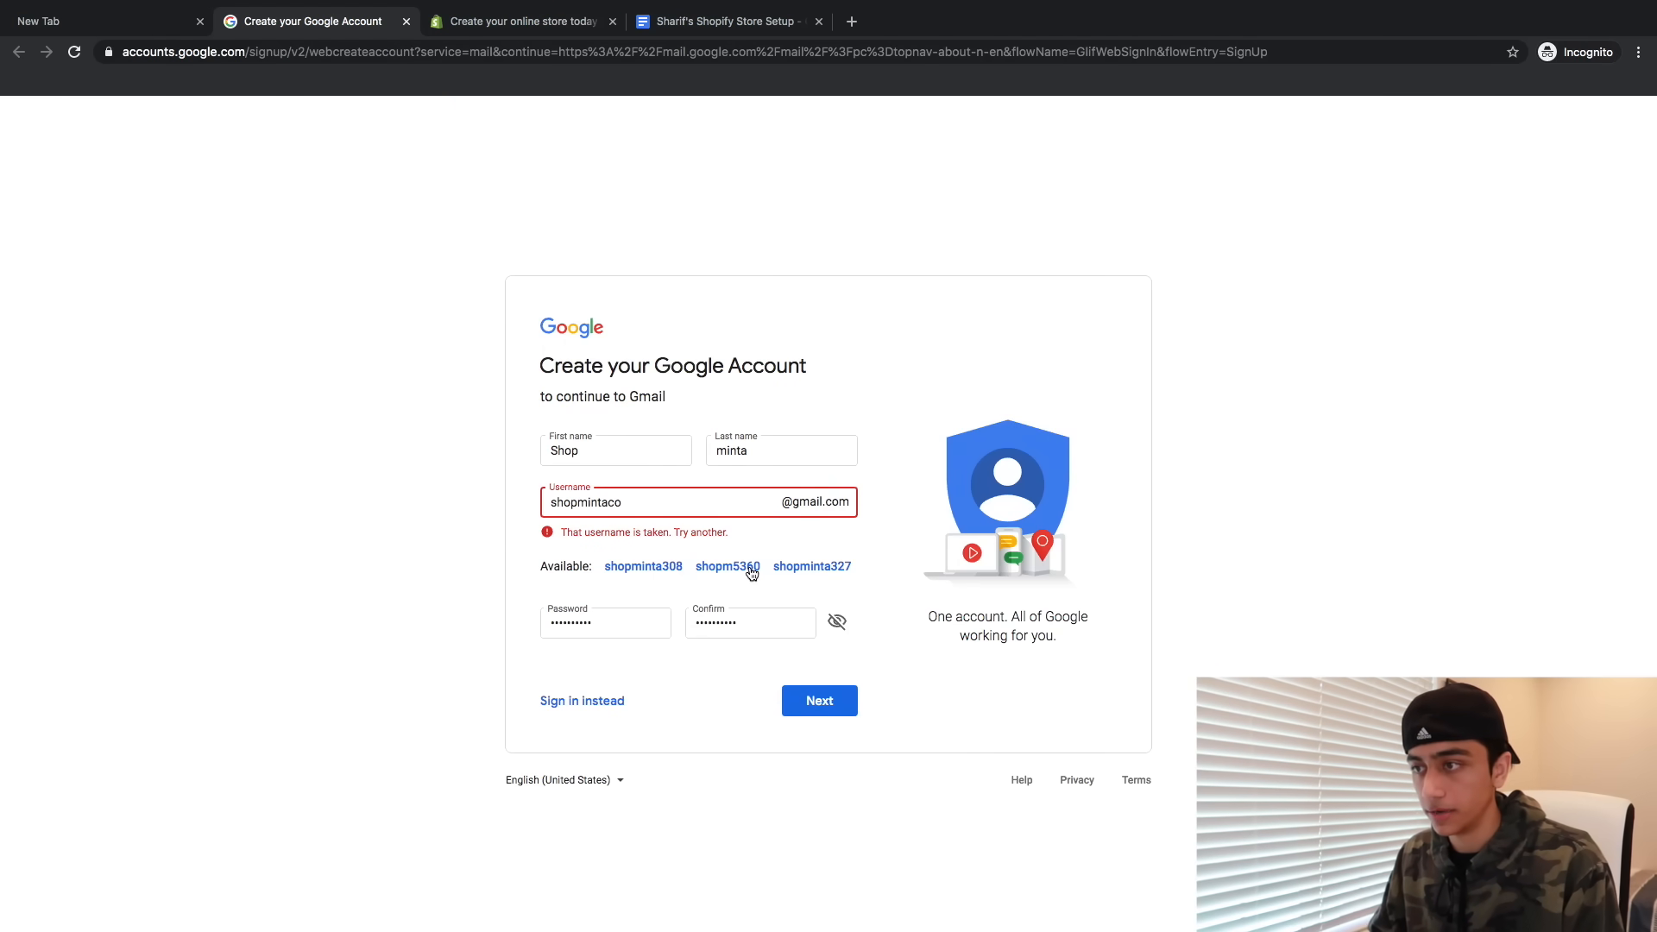
left_click_drag(517, 416, 898, 738)
left_click(819, 704)
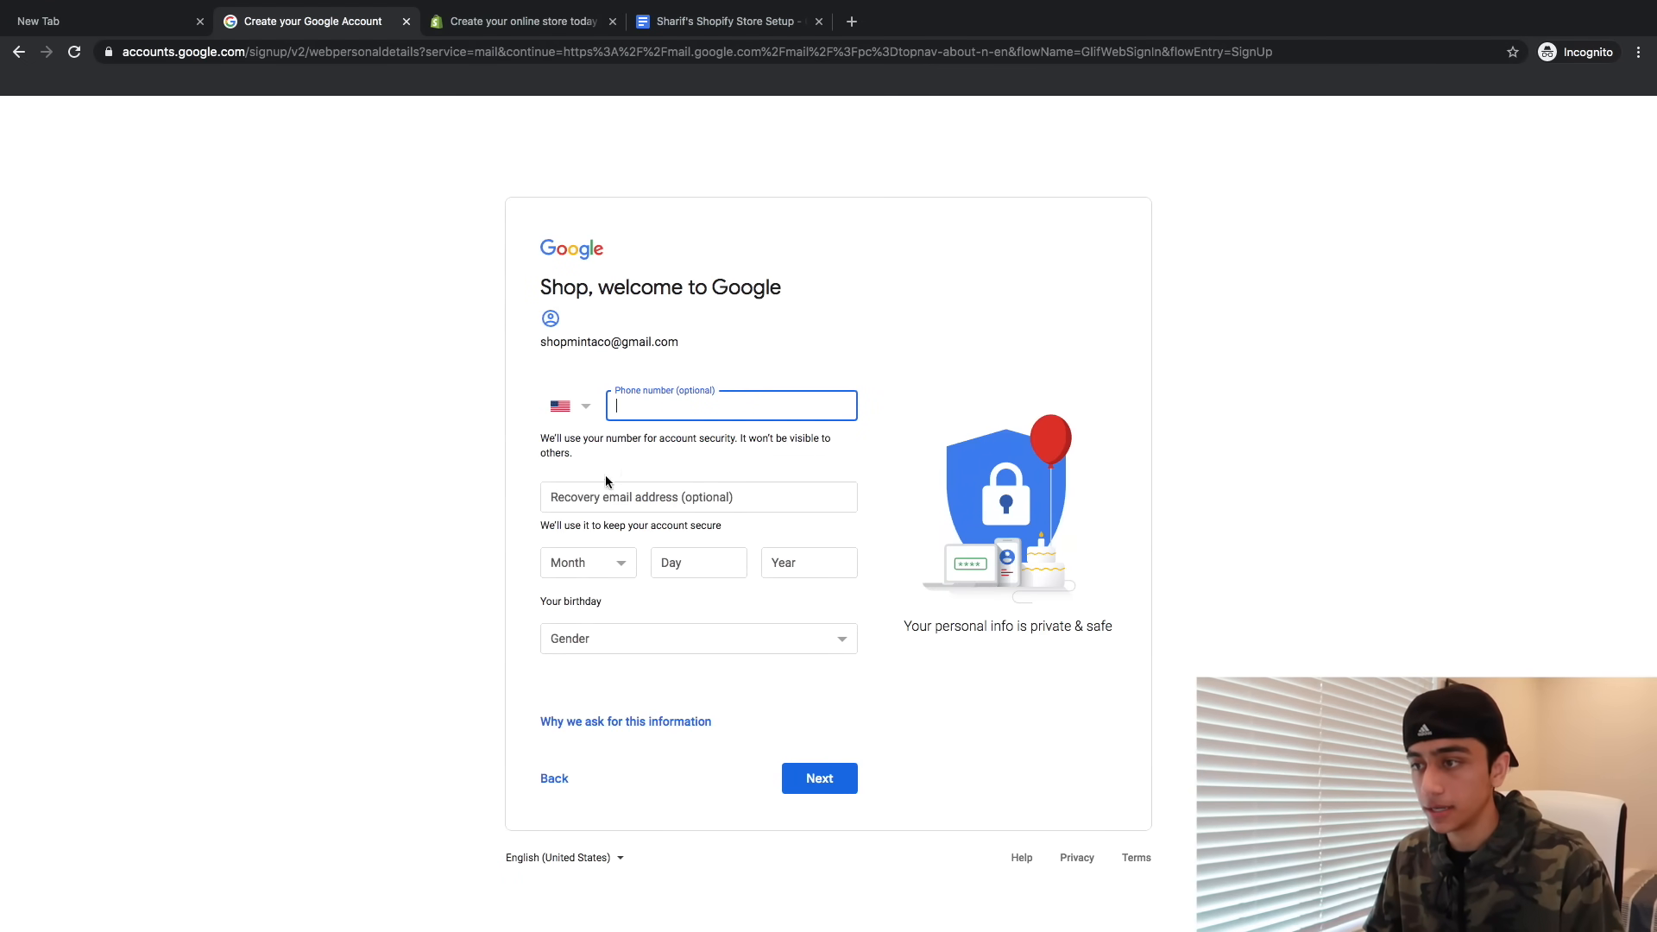
- Set the birthday to January 1, 1999 and the gender to Male
left_click(586, 558)
left_click(572, 563)
left_click(710, 570)
type("1")
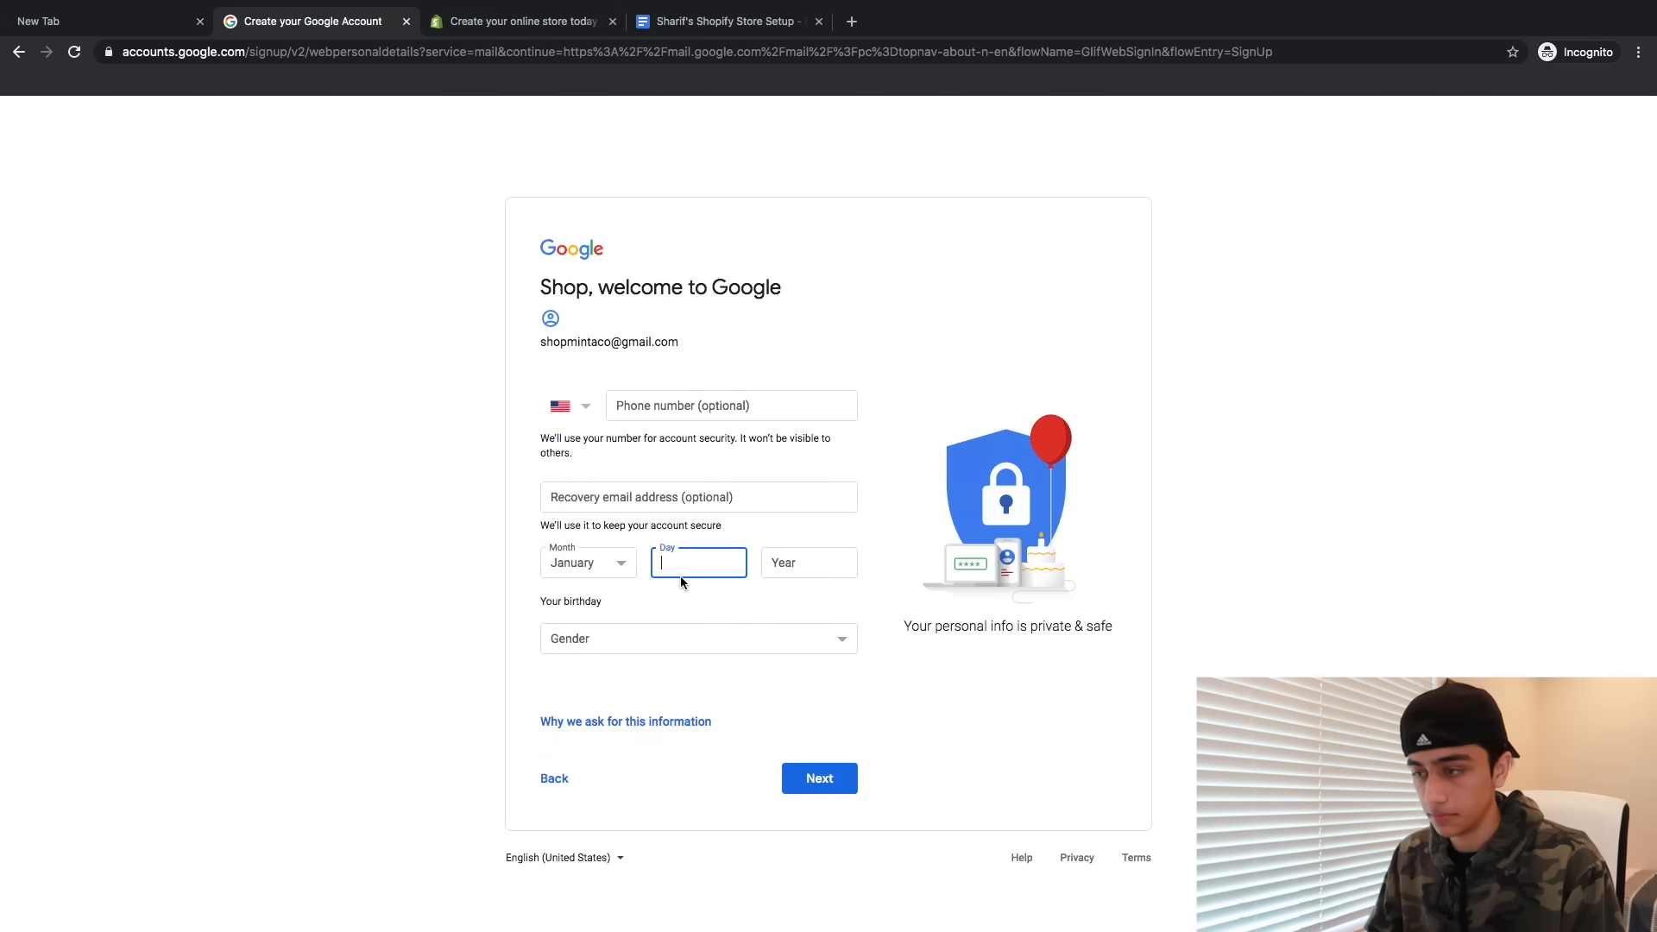
left_click(767, 571)
type("1999")
left_click(696, 639)
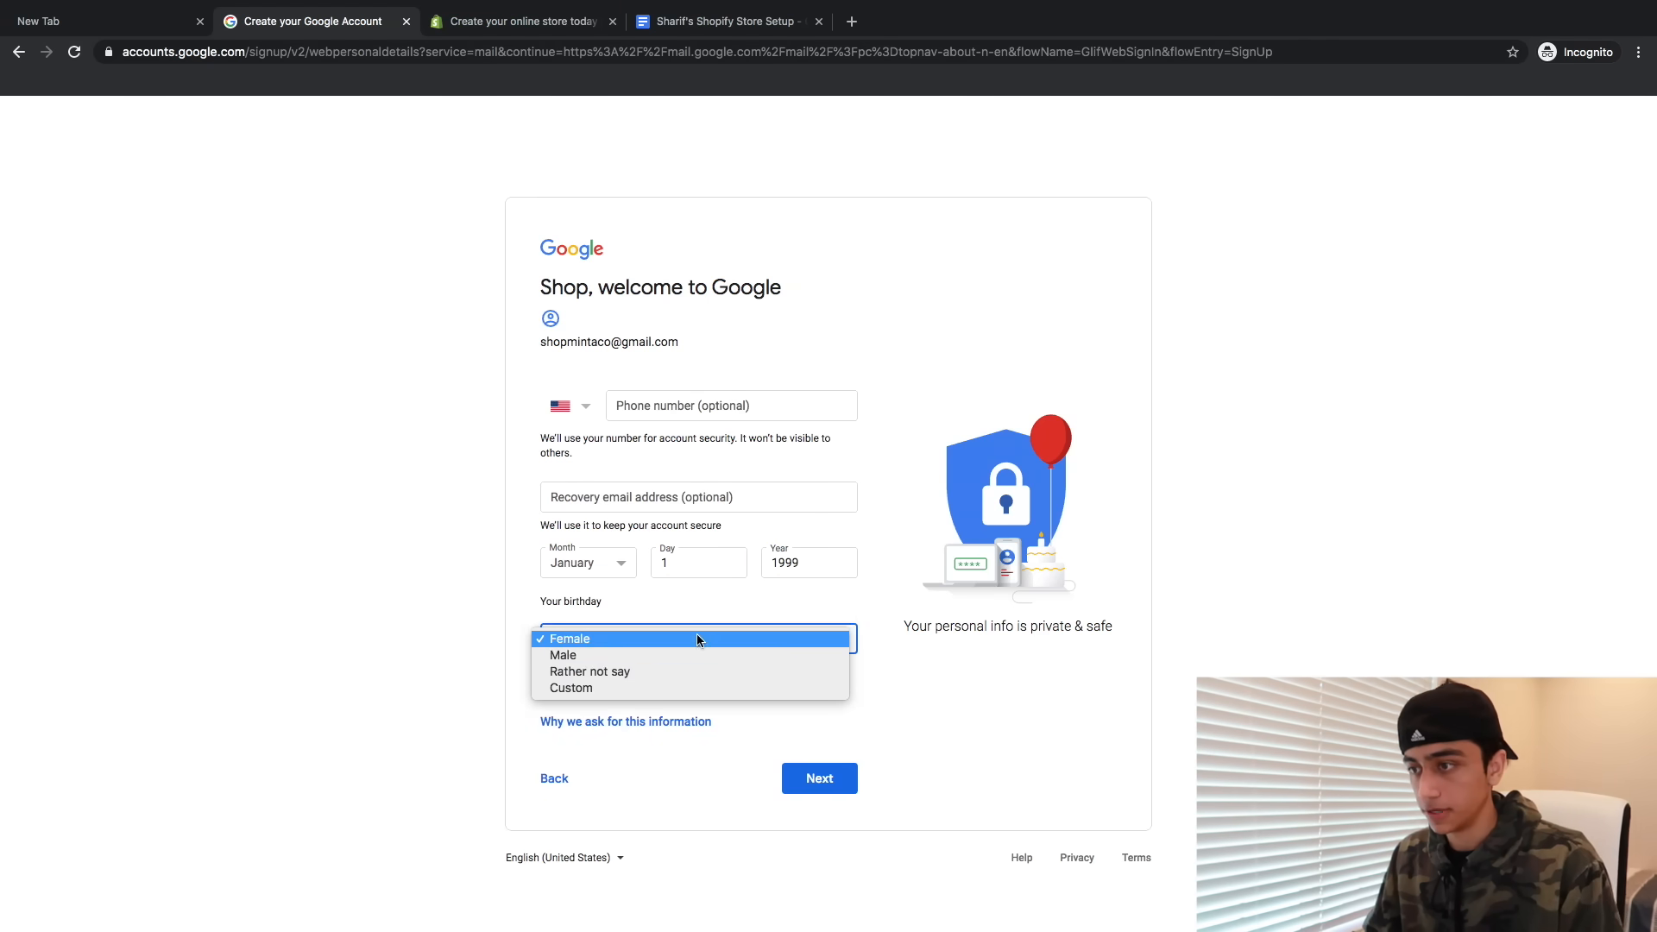
left_click(610, 640)
left_click(787, 774)
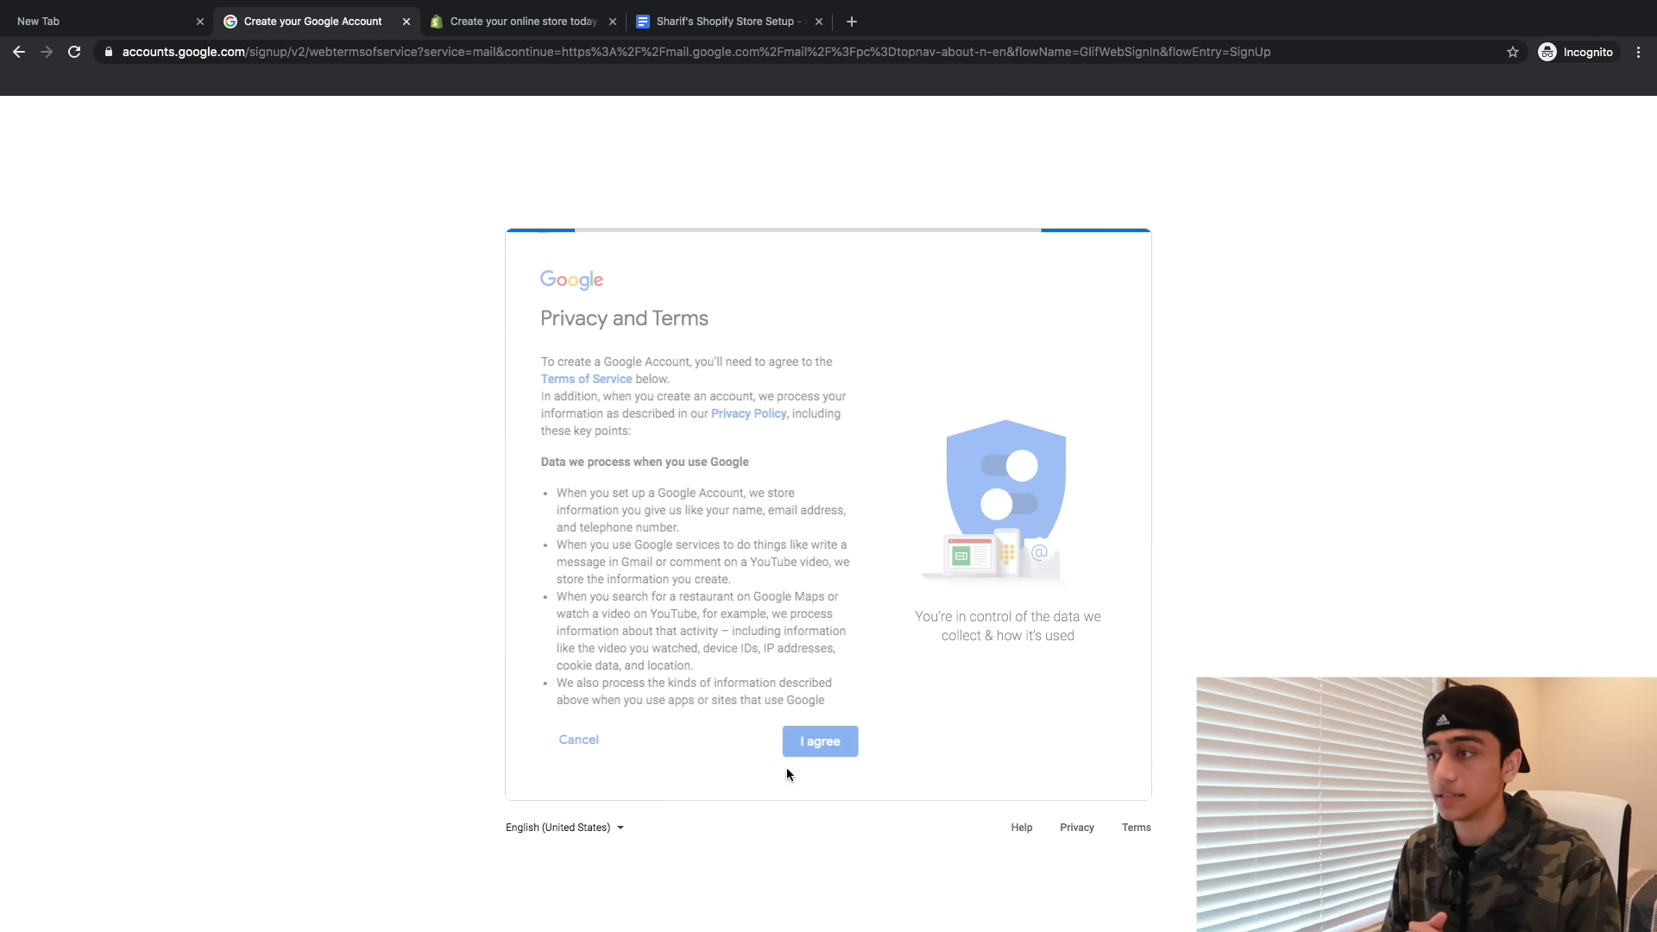
- Accept Google's privacy terms and dismiss Gmail's welcome dialogs with the default inbox view
scroll(680, 579, "down", 5)
scroll(680, 579, "down", 5)
left_click(821, 756)
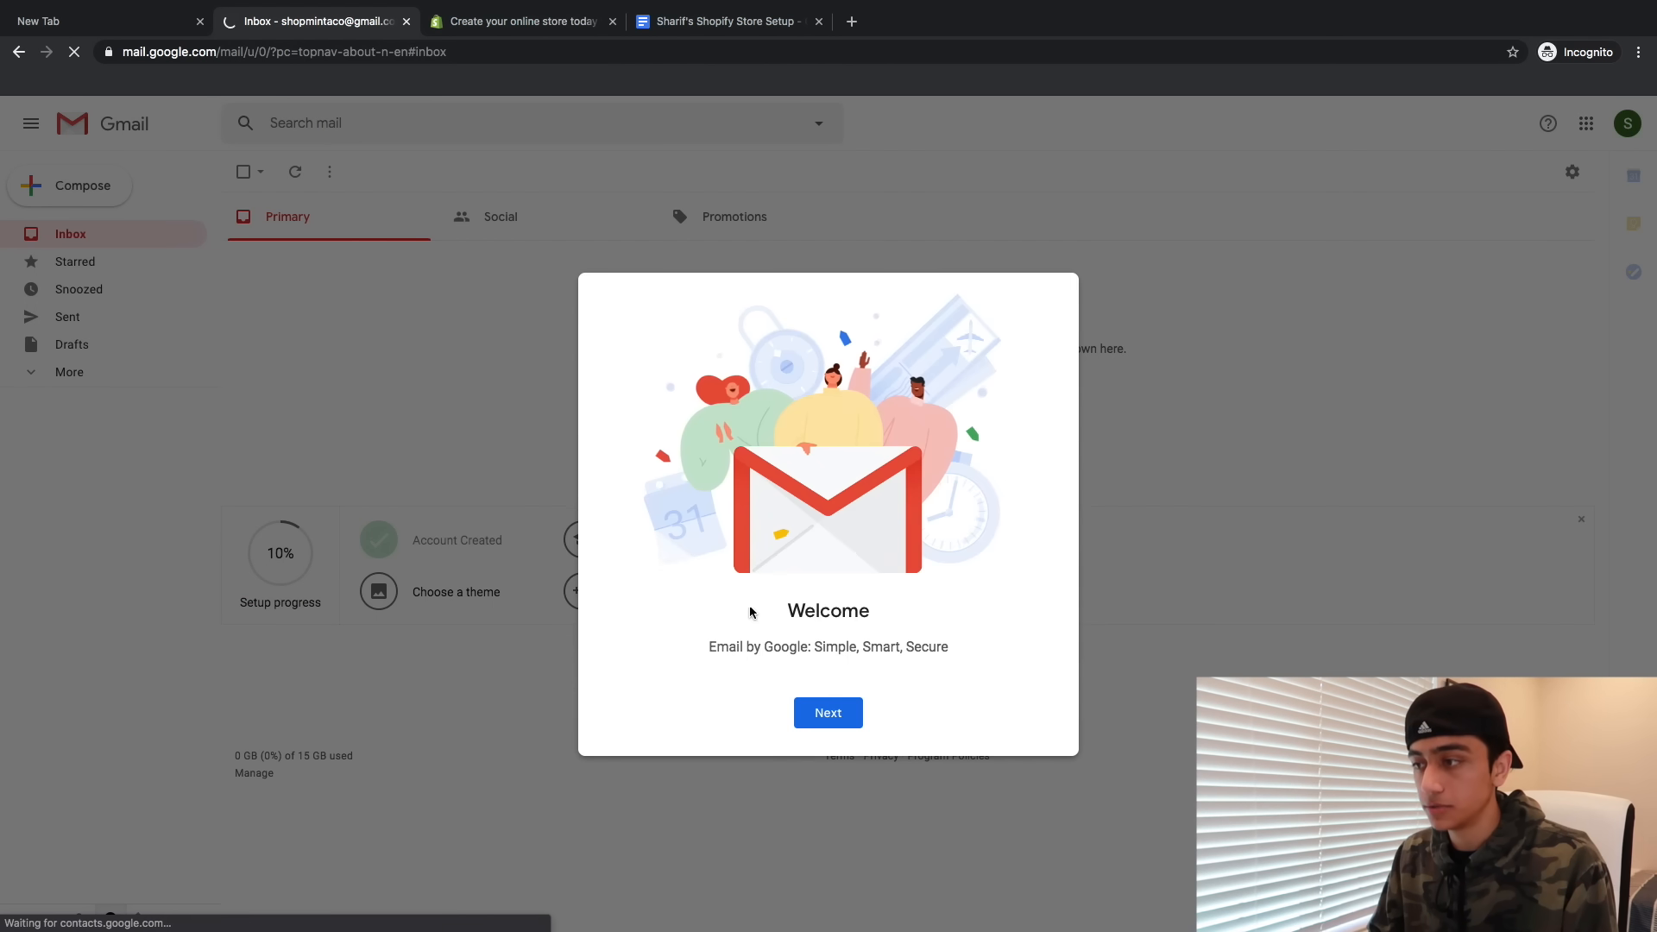
left_click(820, 712)
left_click(811, 713)
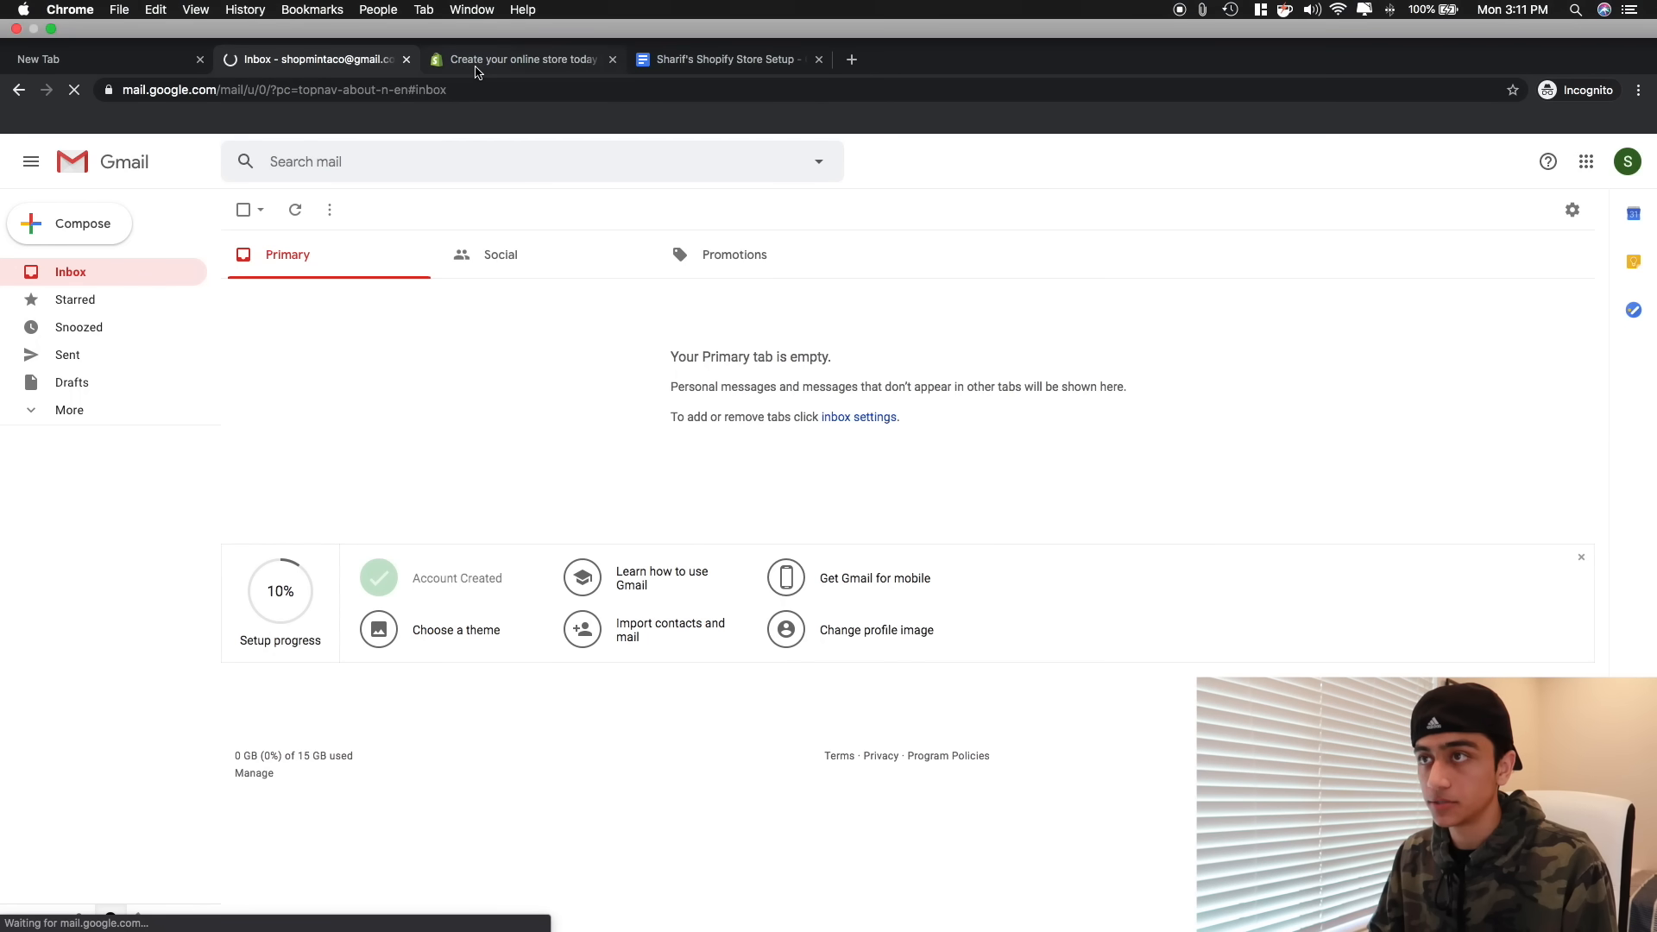
- Start a Shopify free trial with the new Gmail address, a password and store name ShopMinta
left_click(483, 20)
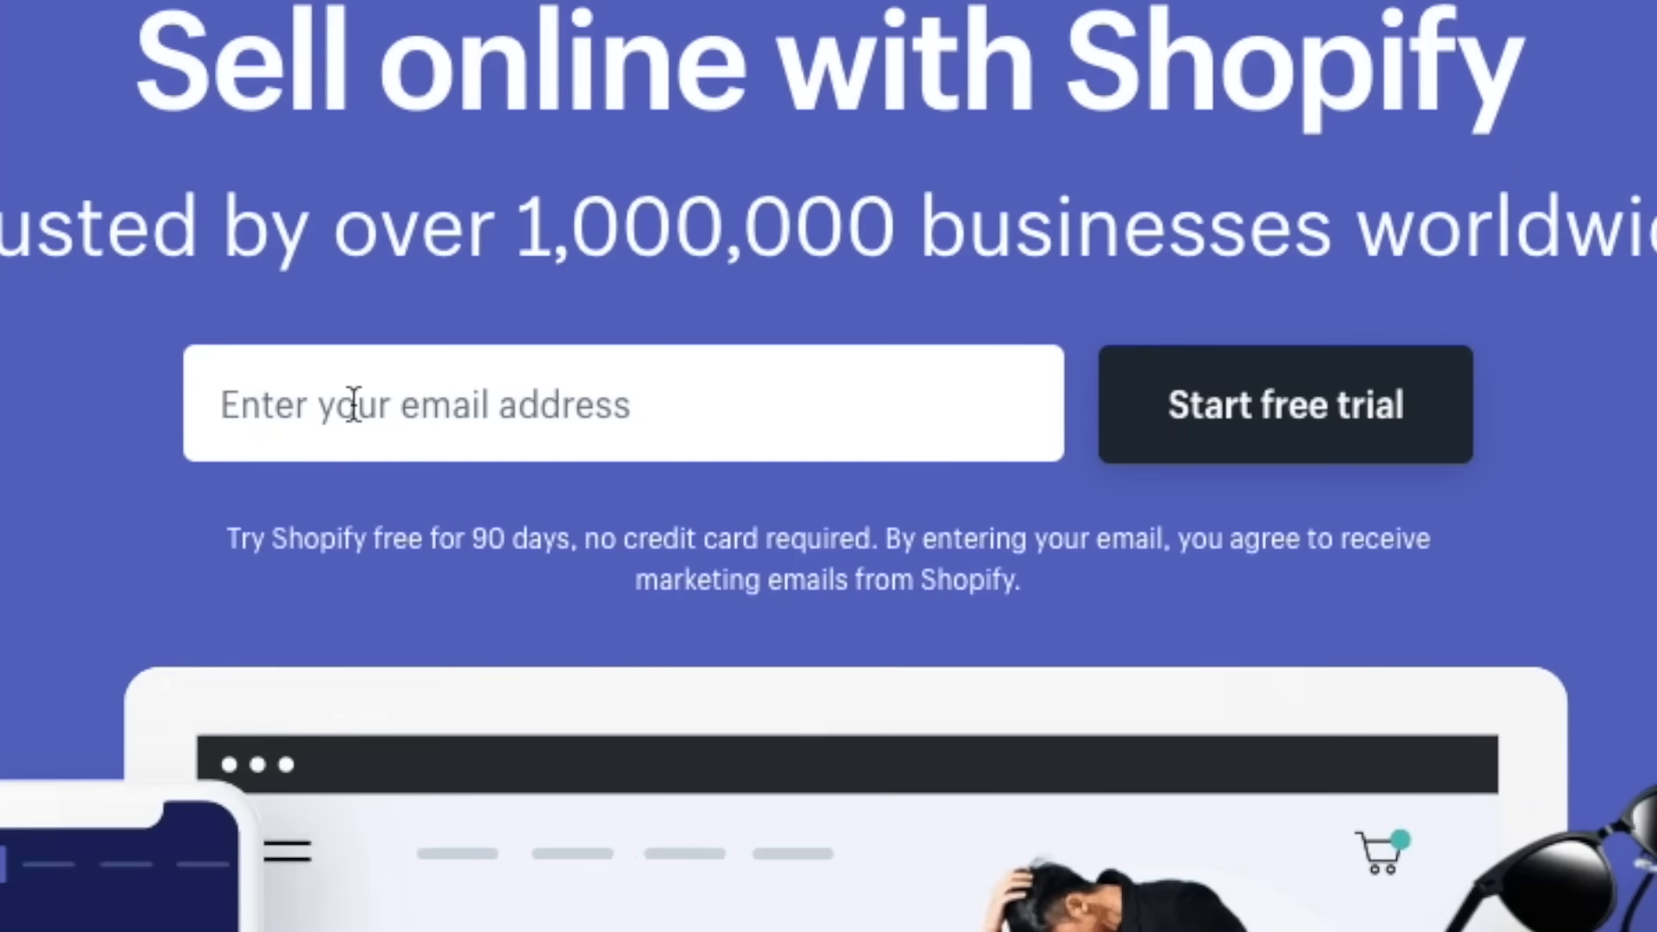
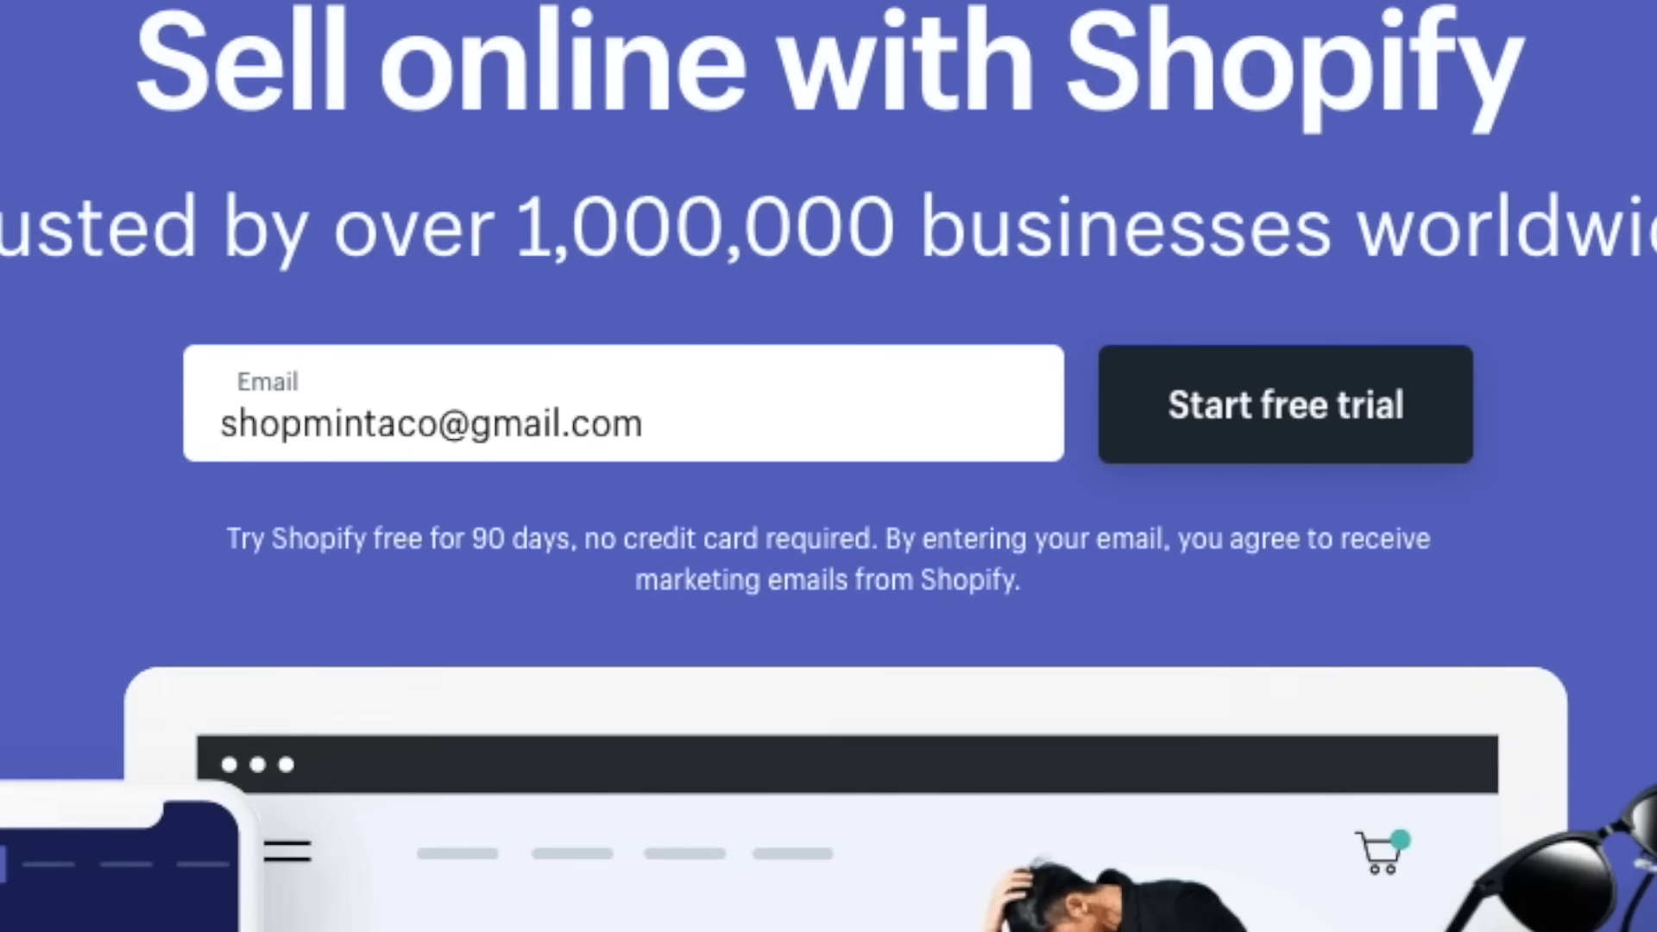
key("Return")
type("•••")
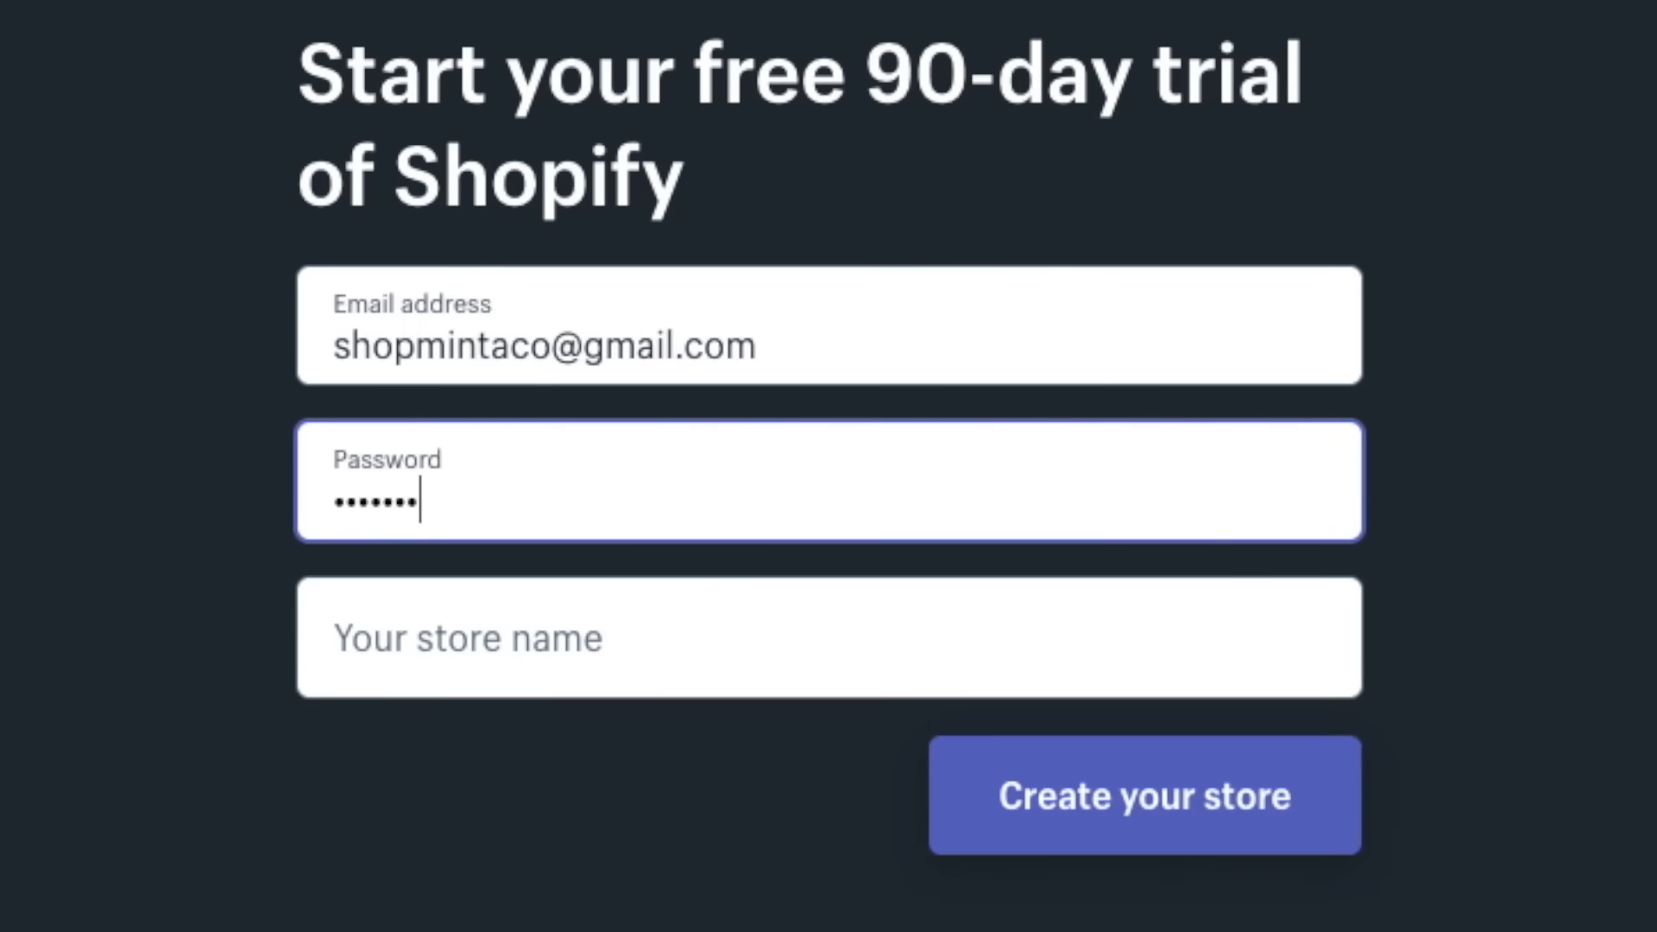
key("Tab")
type("ShopMinta")
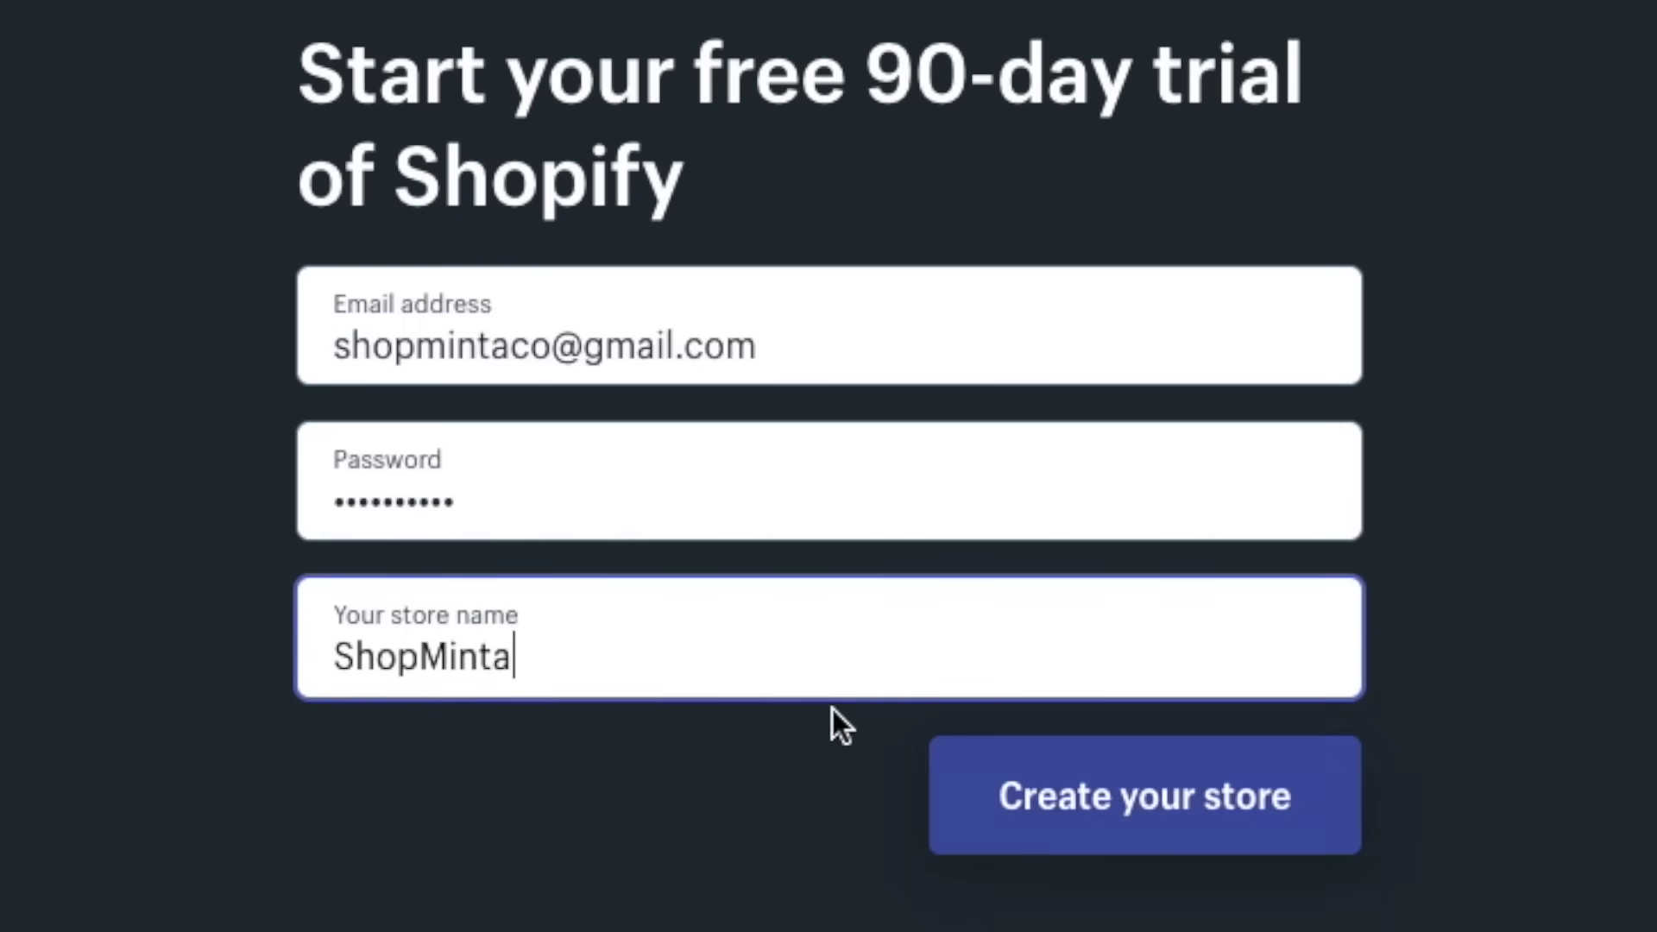
left_click(1022, 820)
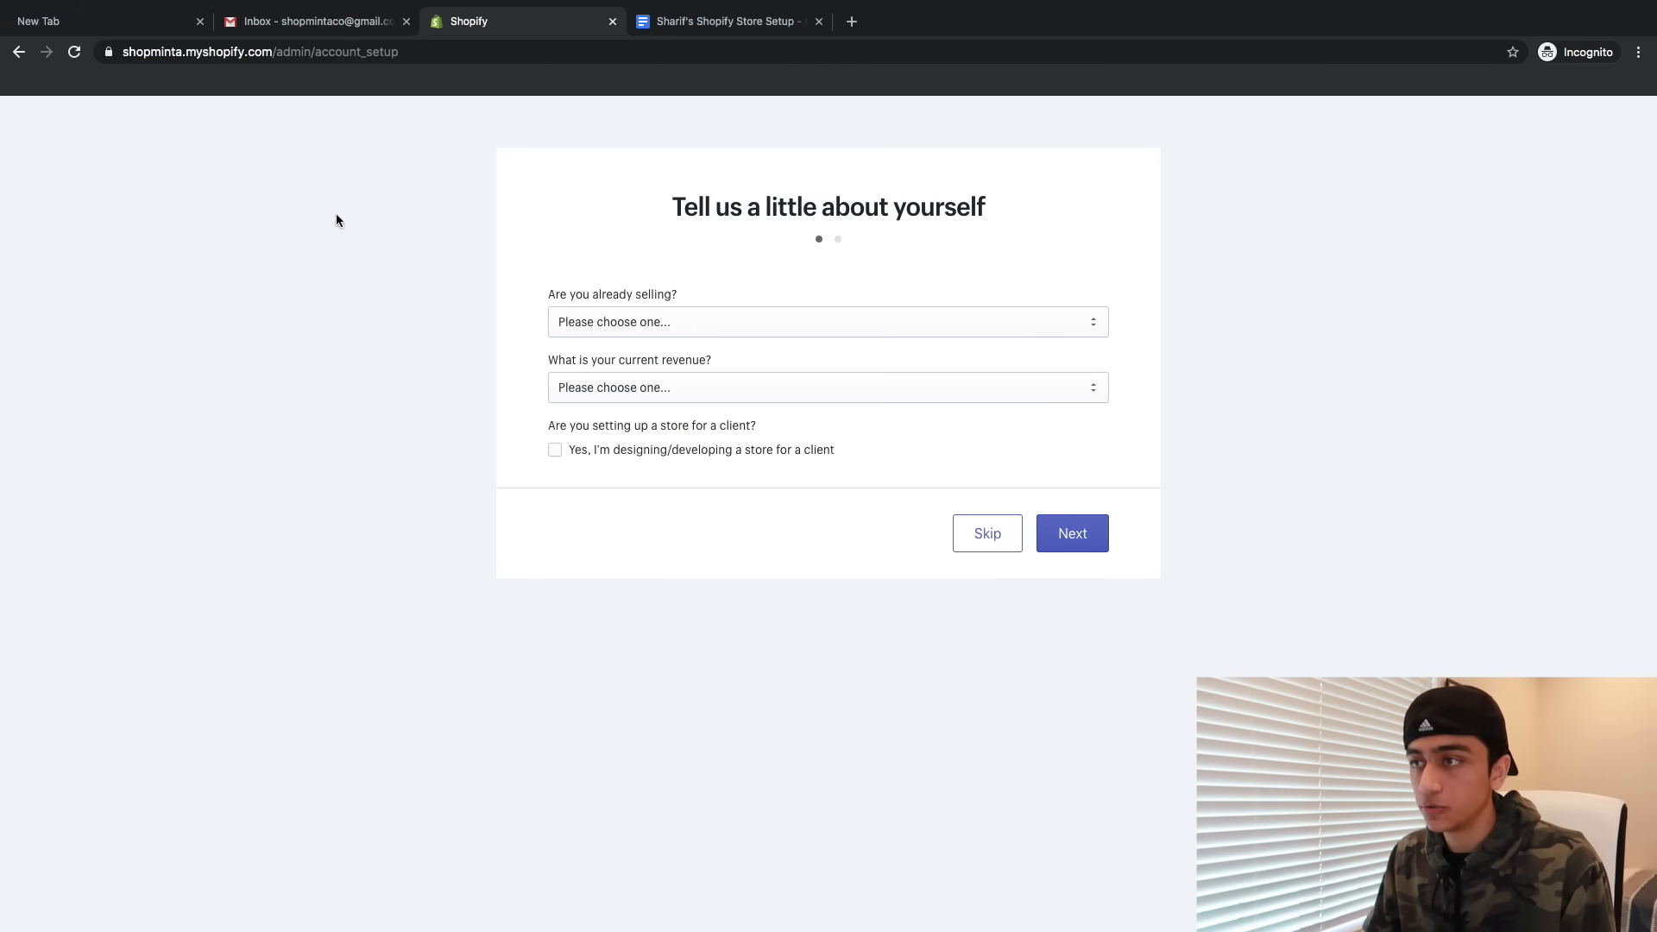
- Skip the selling questions, fill in the owner's first and last name, and enter the store
left_click(980, 535)
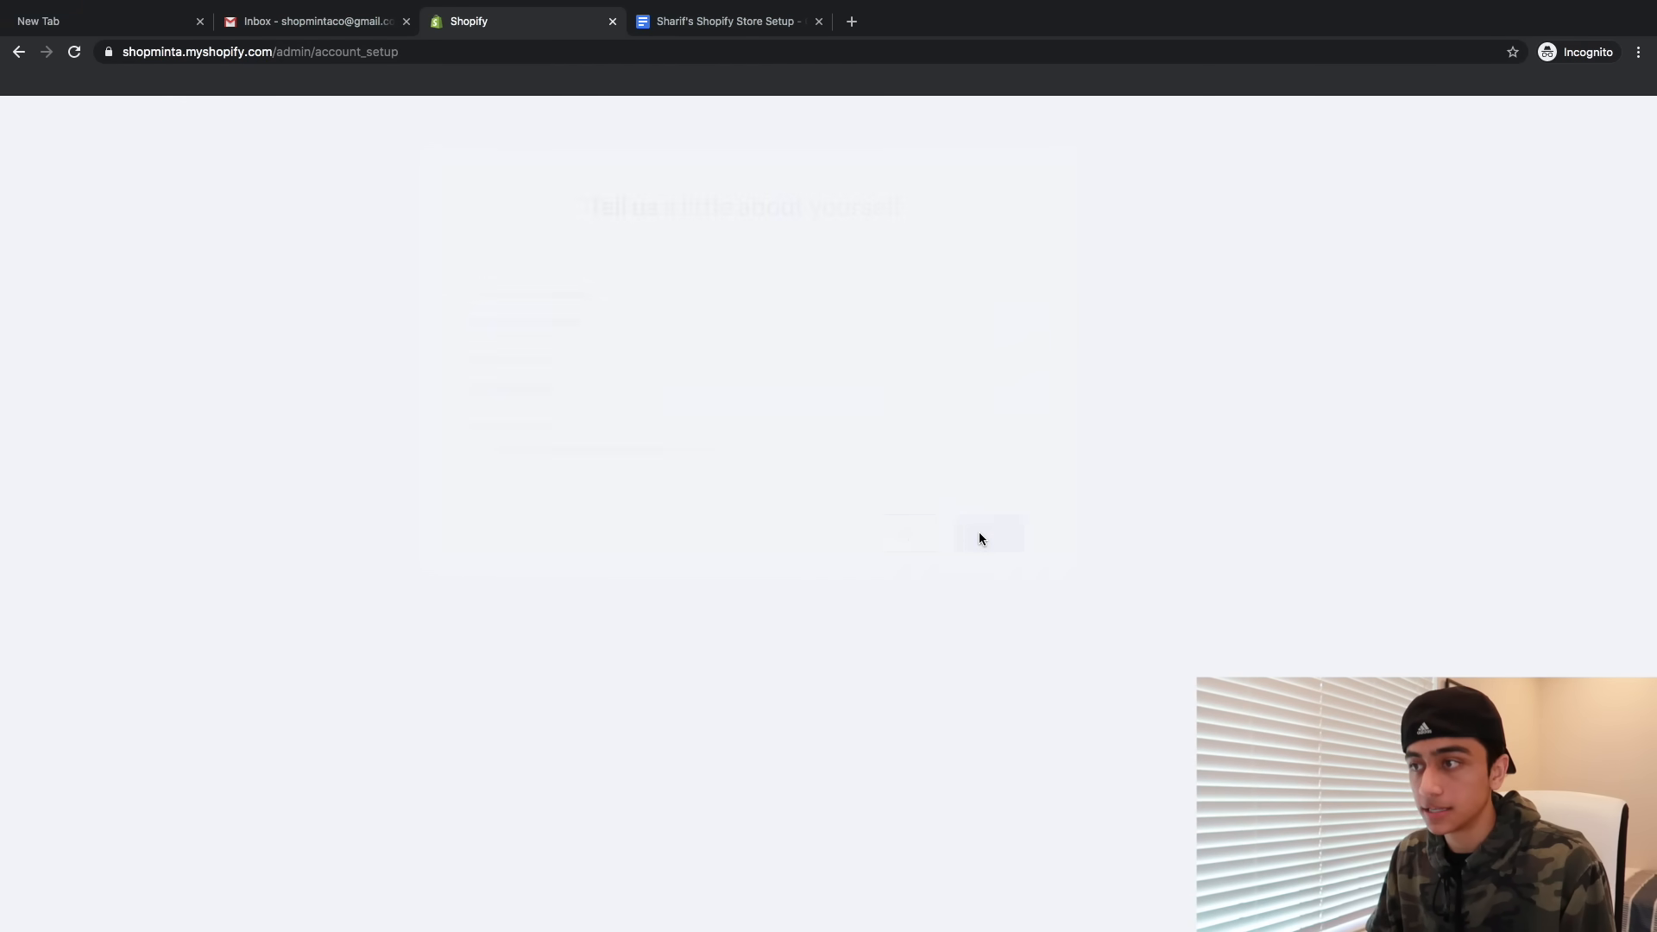
left_click(604, 360)
type("Sharif")
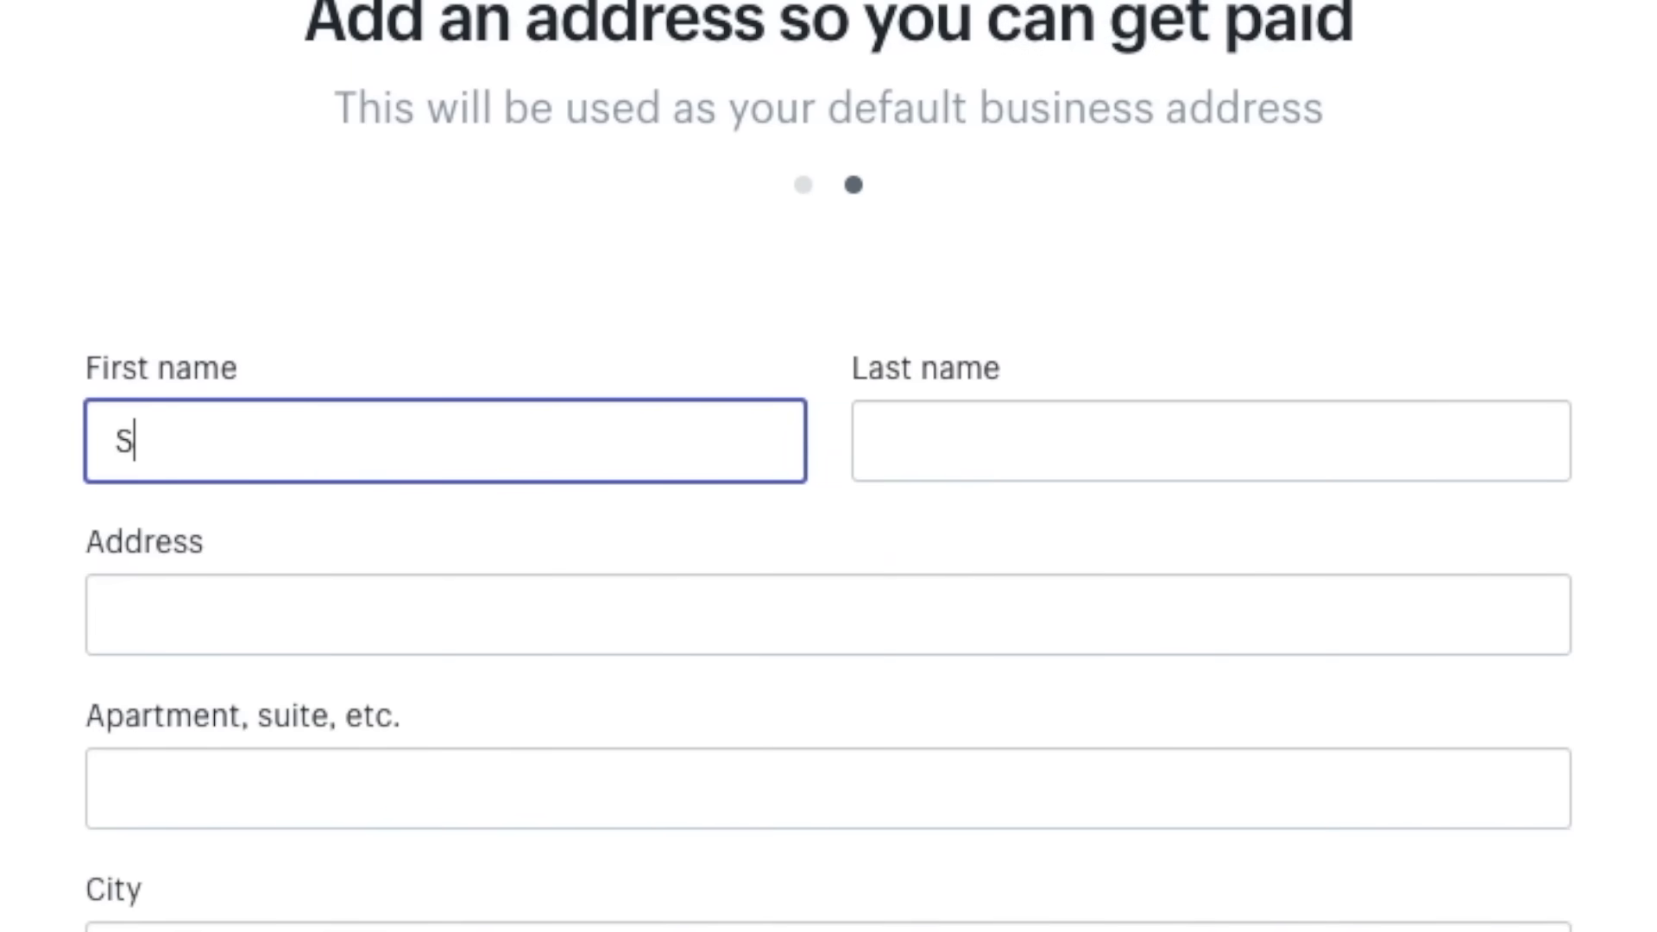
key("Tab")
type("M")
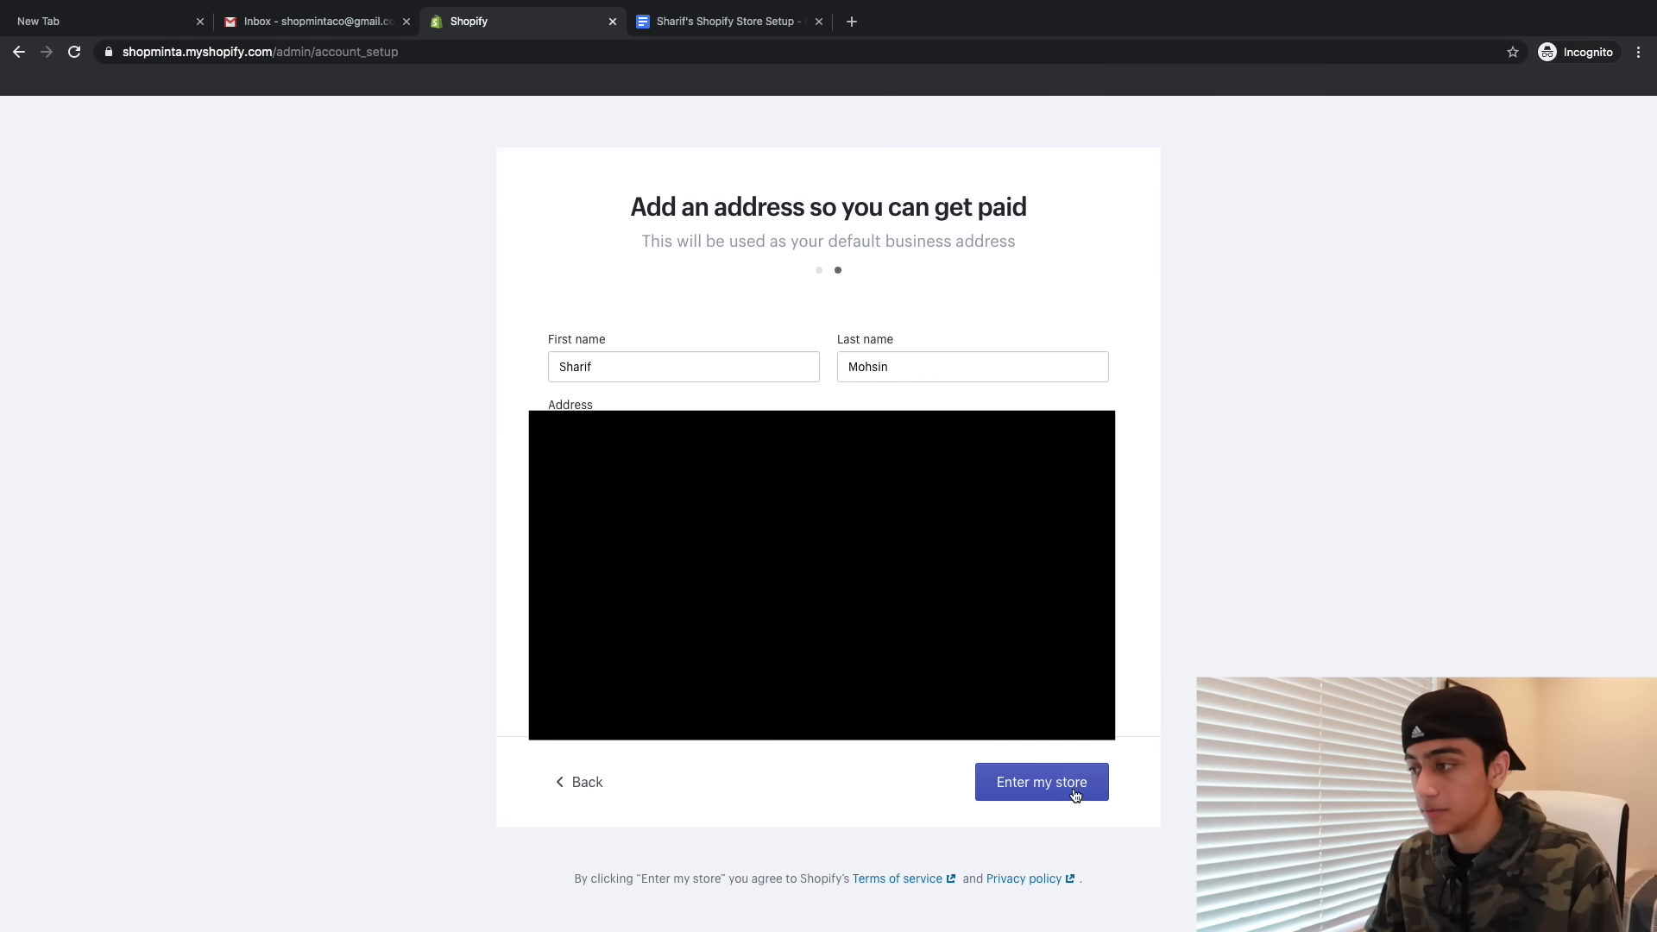
left_click(1062, 791)
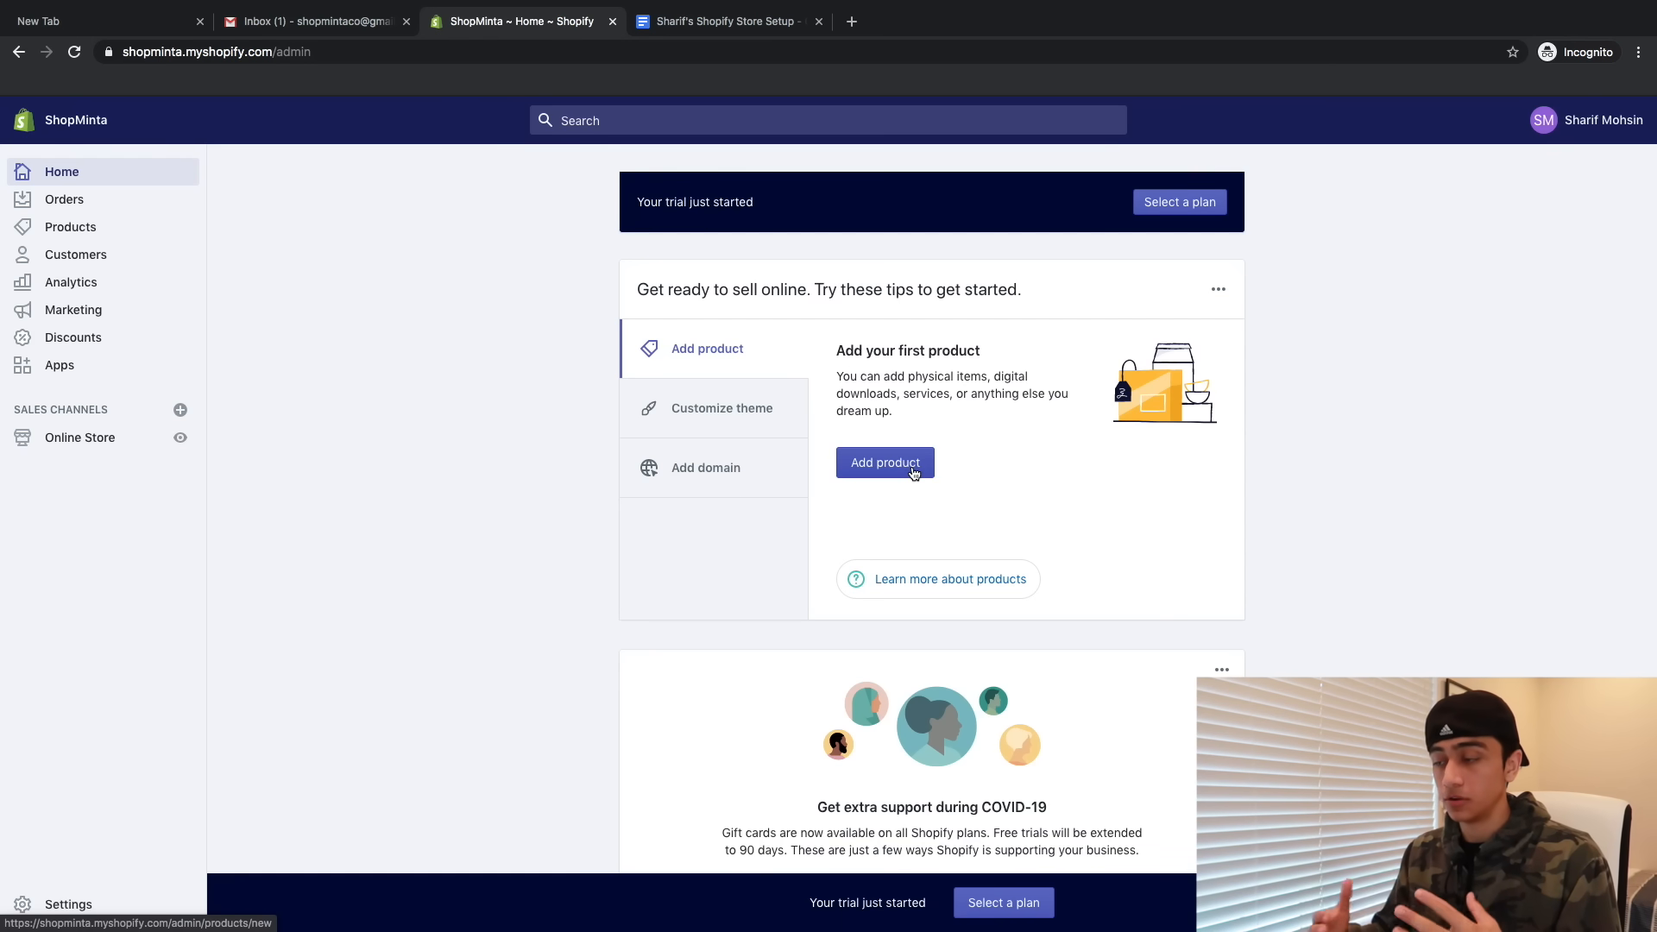
- Pick the Basic Shopify plan from the available plans
left_click(913, 473)
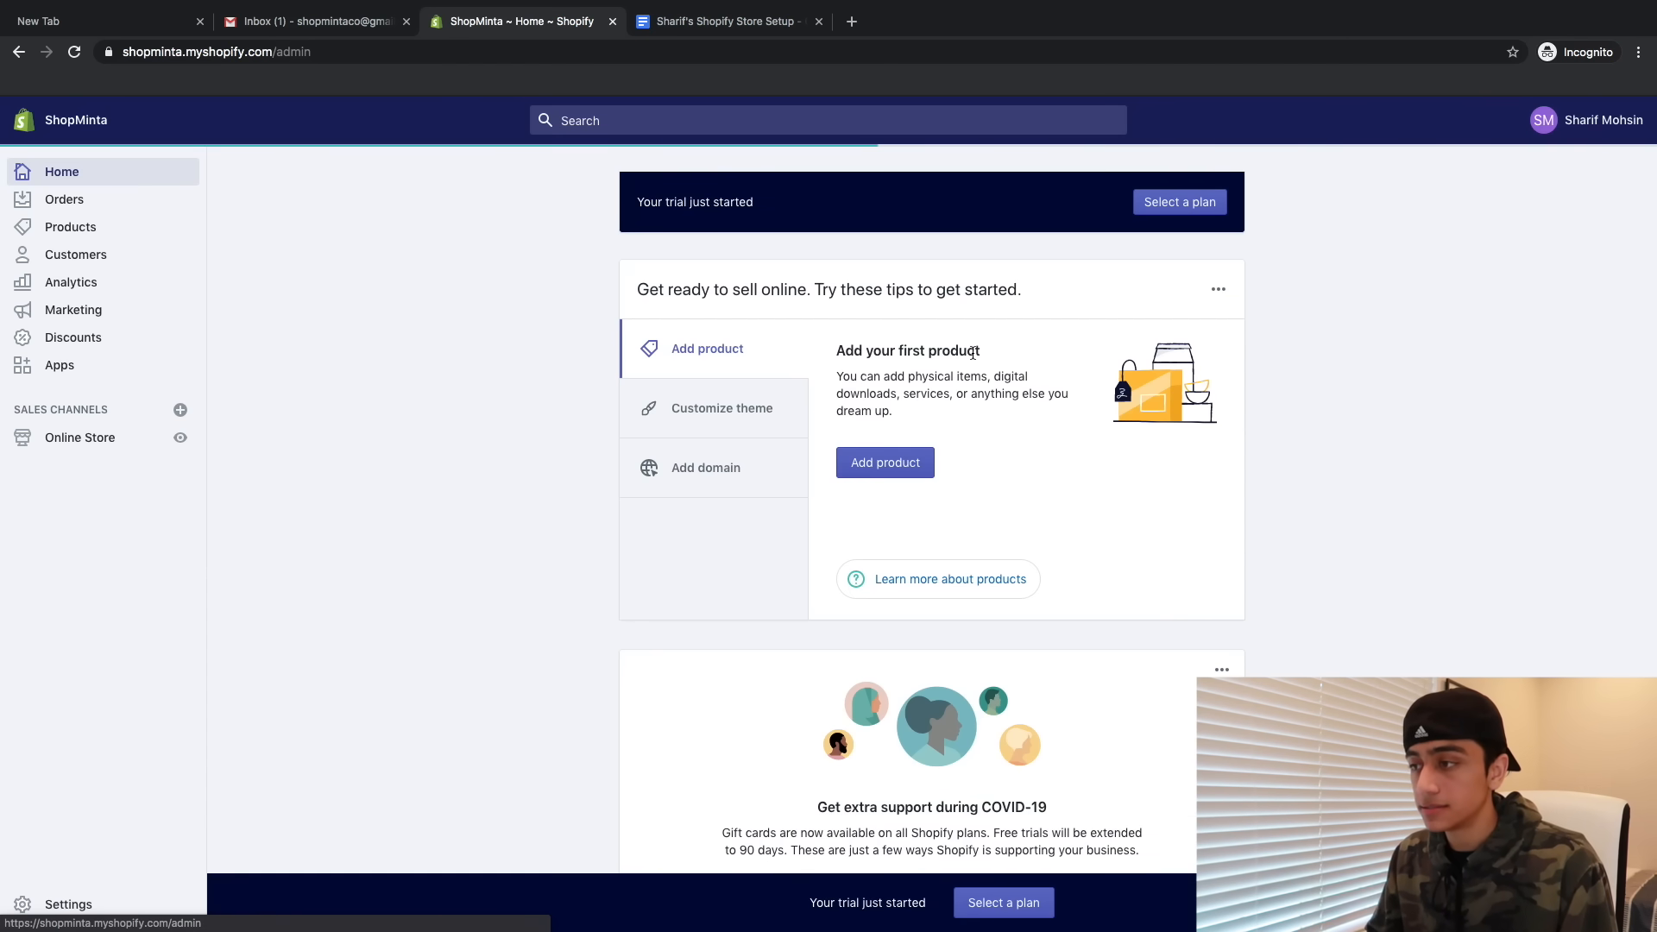
scroll(972, 351, "down", 3)
scroll(954, 532, "up", 3)
scroll(954, 532, "up", 2)
scroll(955, 533, "down", 2)
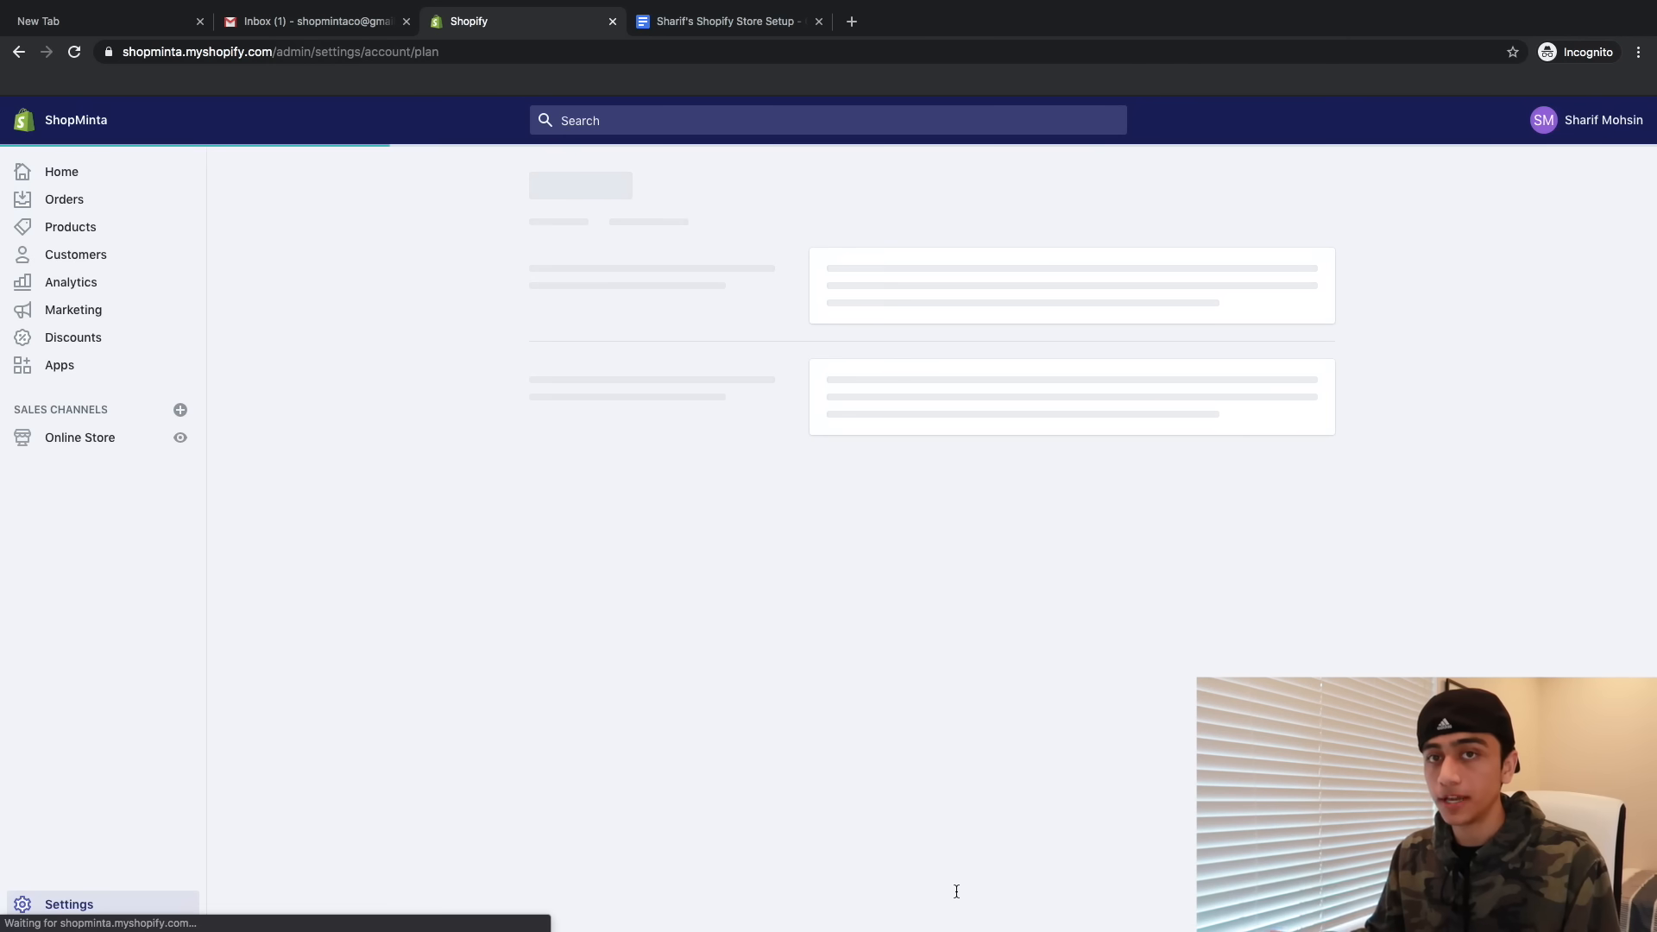
scroll(949, 894, "down", 1)
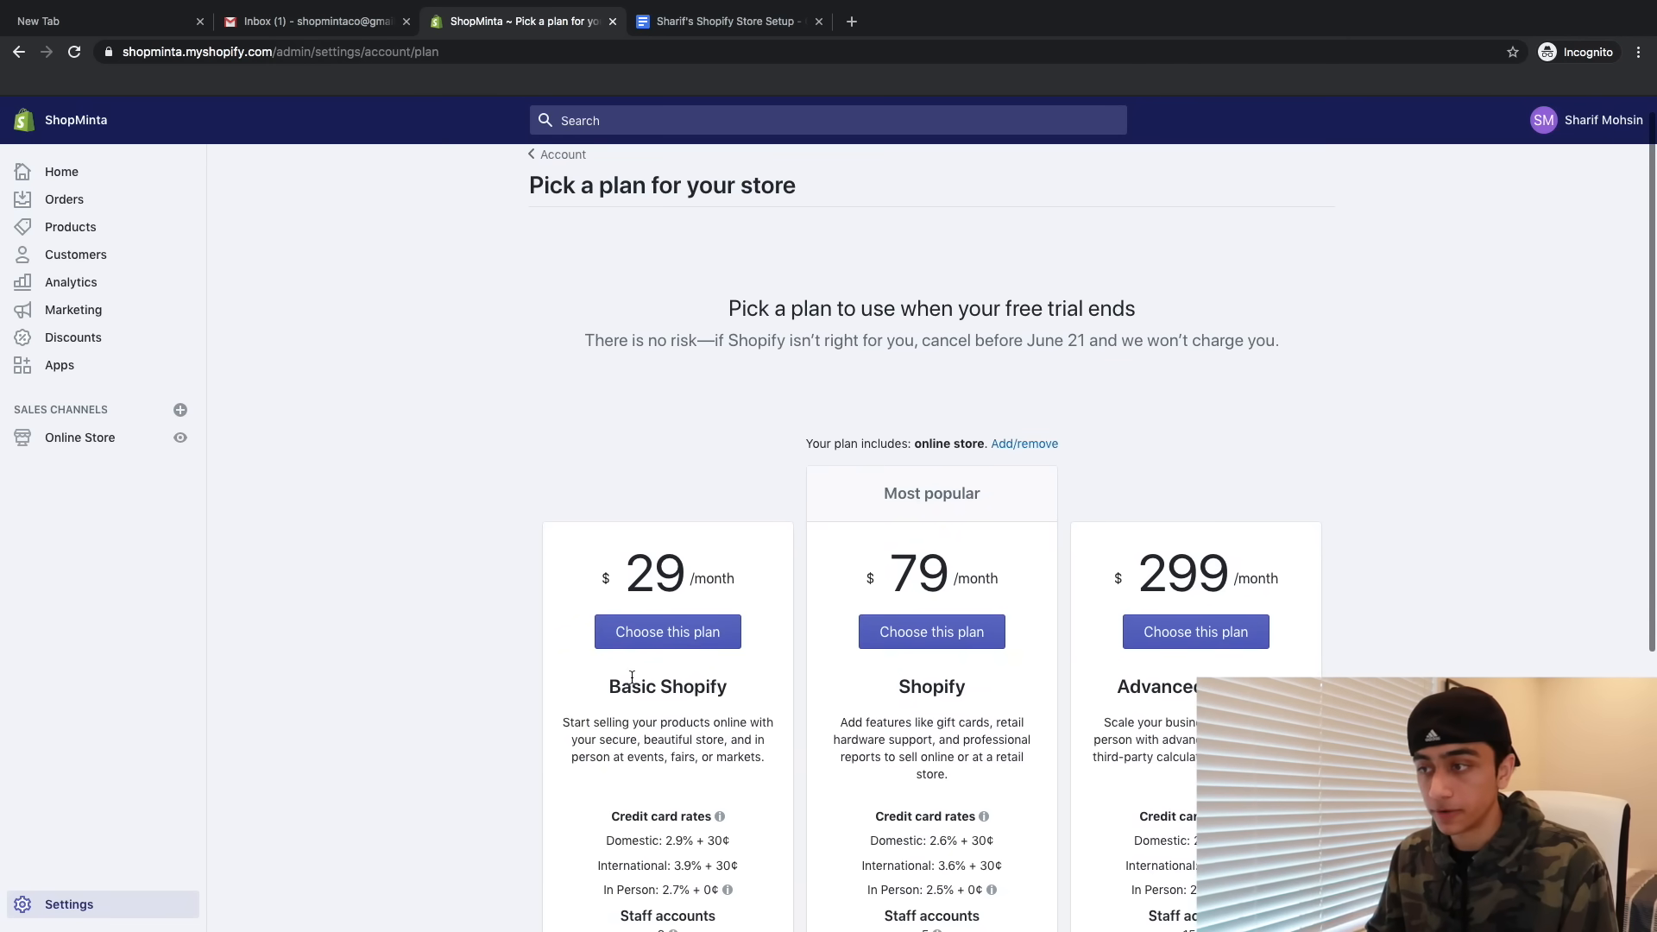
left_click(654, 645)
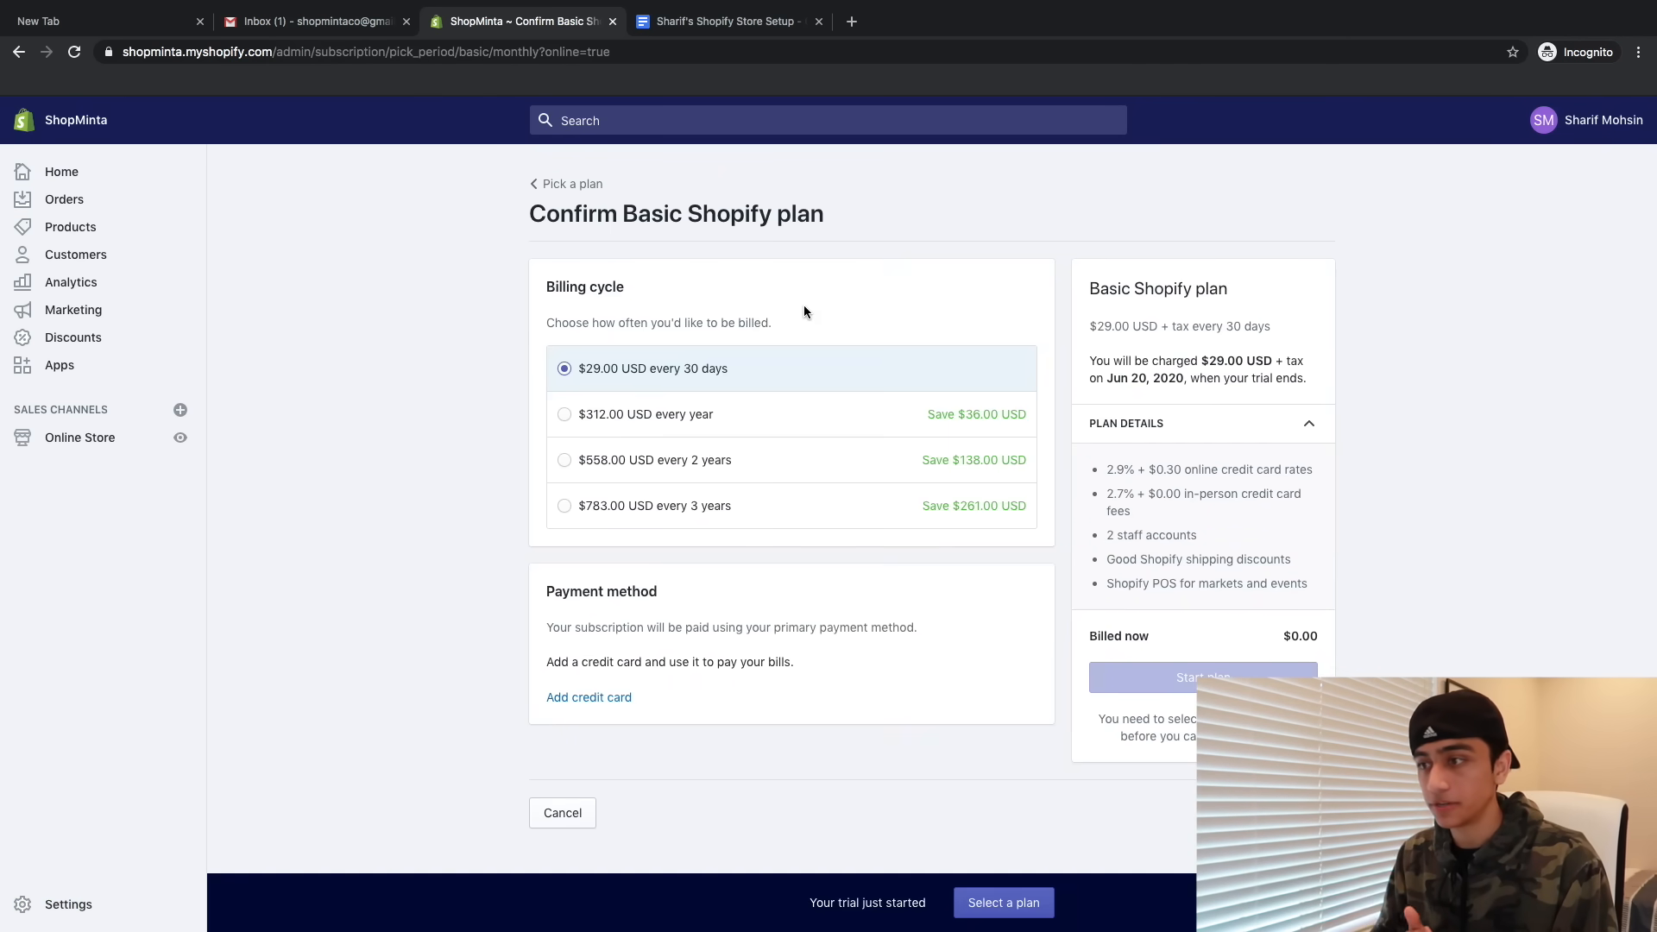
- Add a credit card and start the plan at $29.00 USD every 30 days
left_click(589, 696)
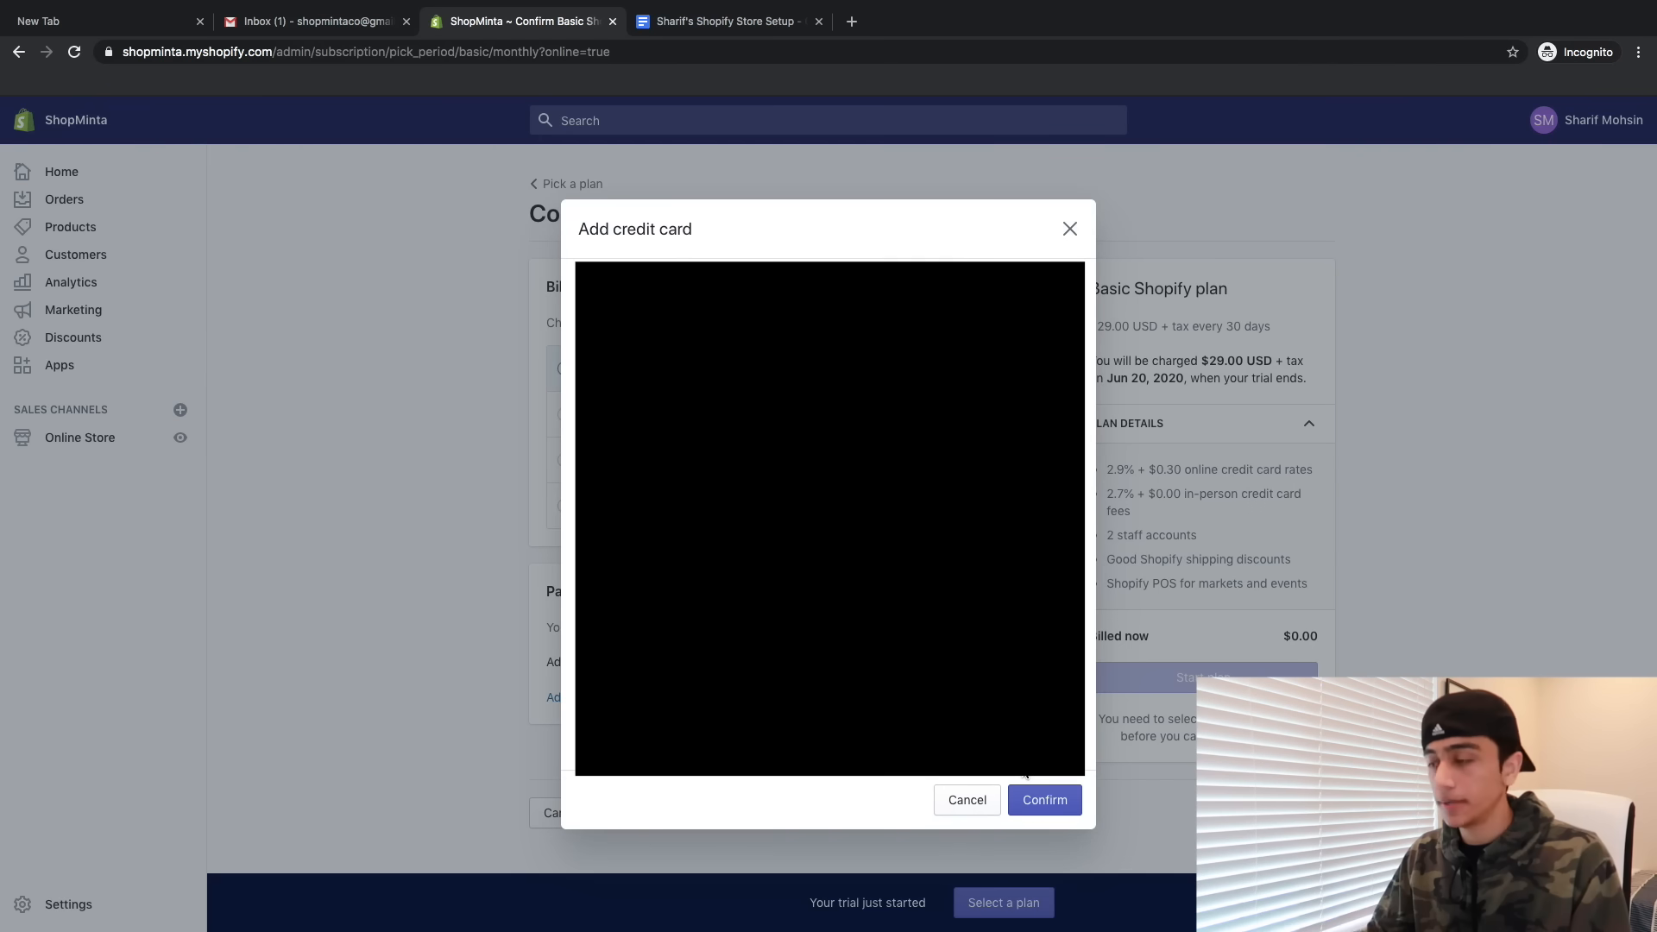
left_click(1051, 804)
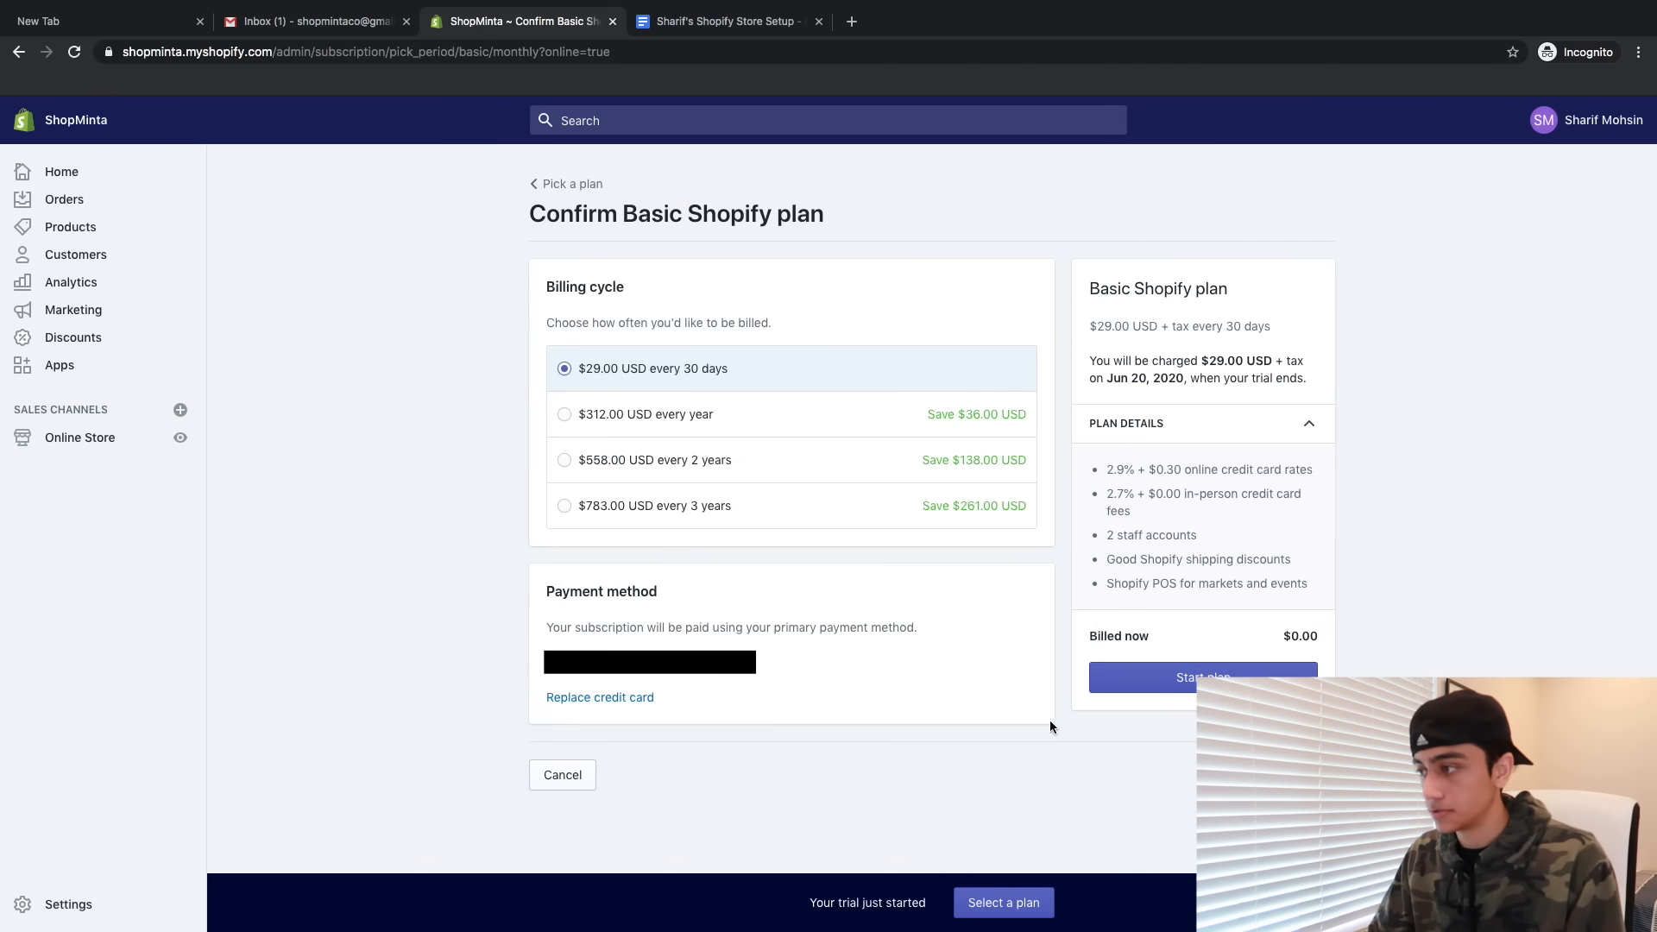
left_click(1127, 673)
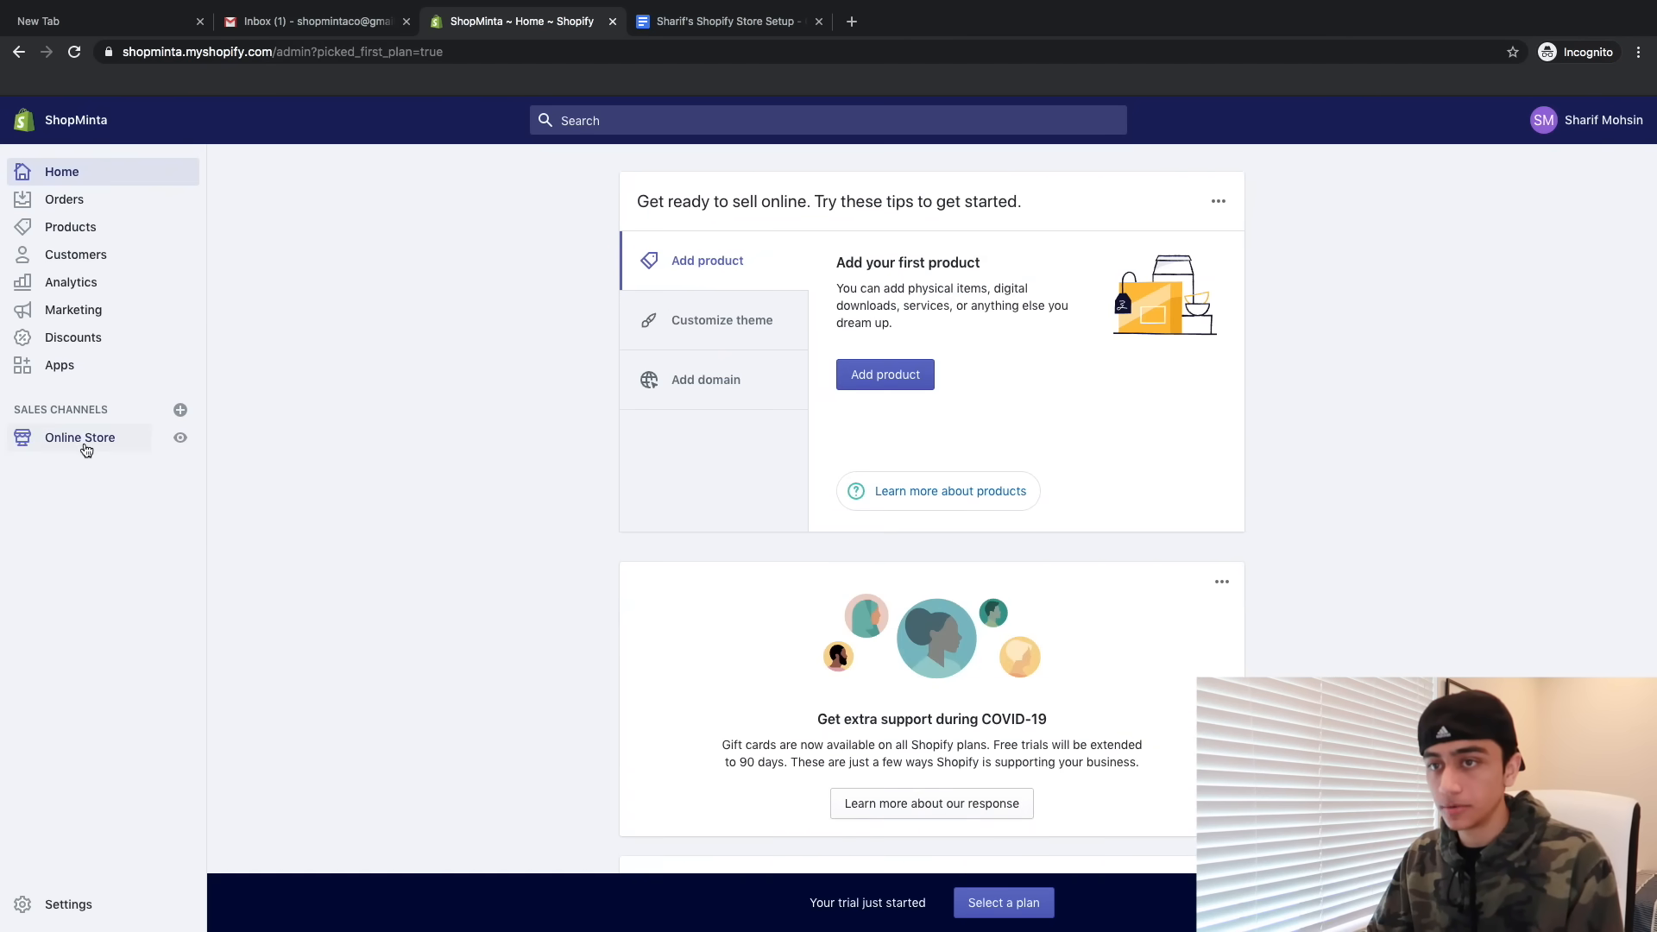
- Uncheck Enable password in Online Store Preferences, then return to the admin Home
left_click(86, 447)
left_click(68, 585)
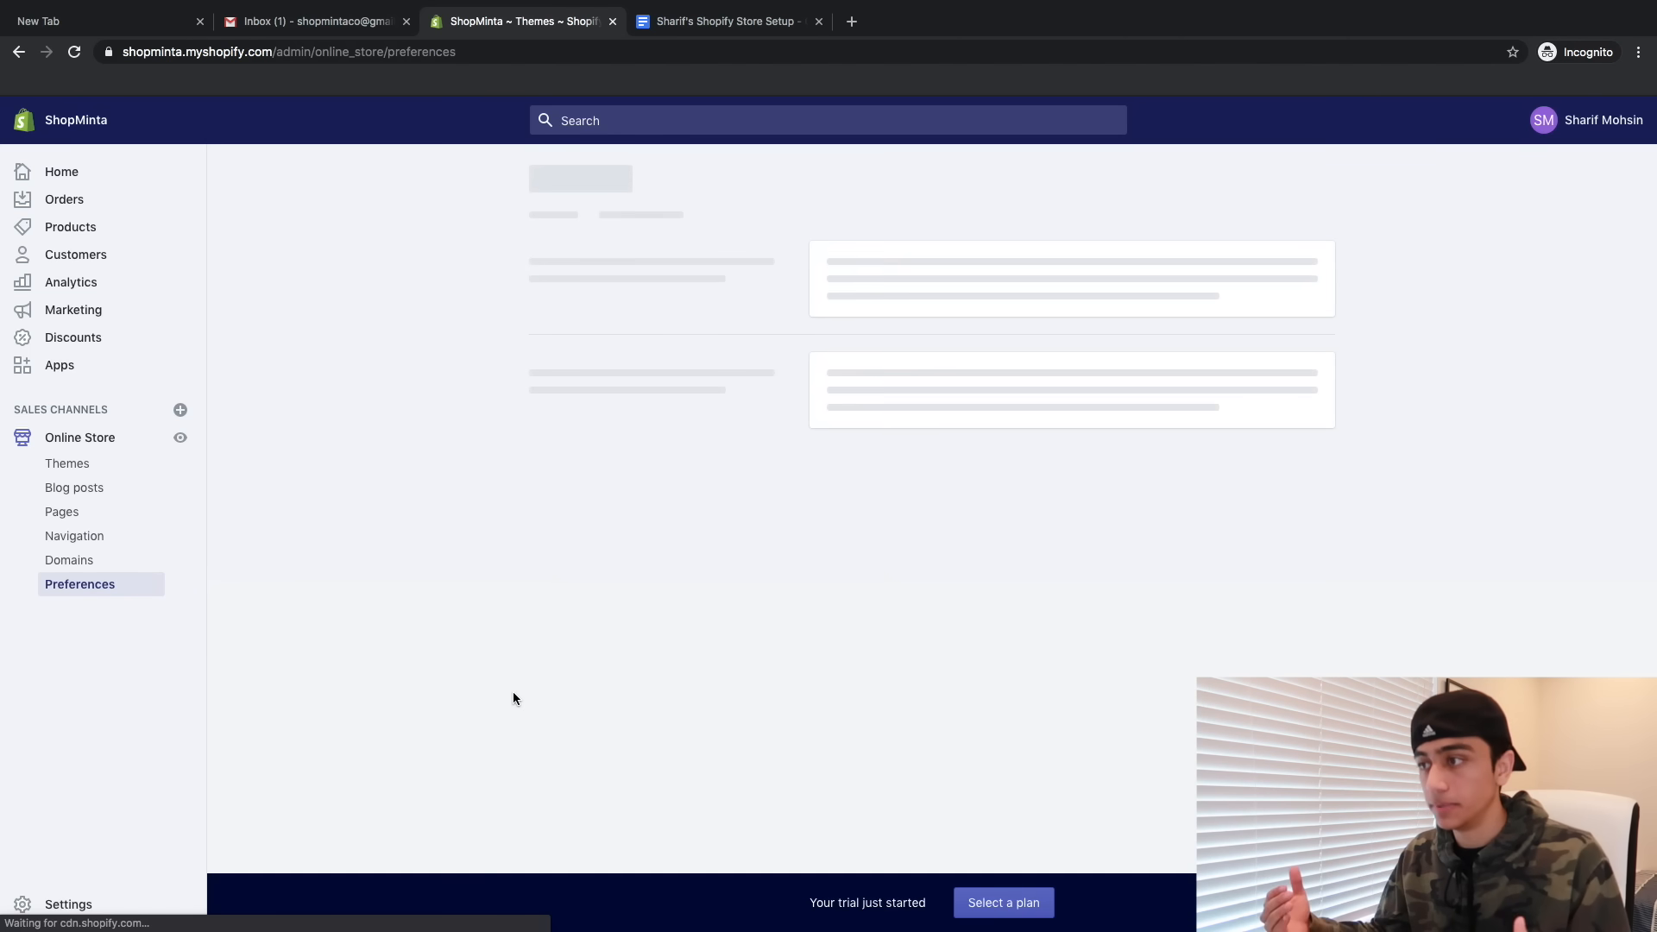
scroll(513, 697, "down", 7)
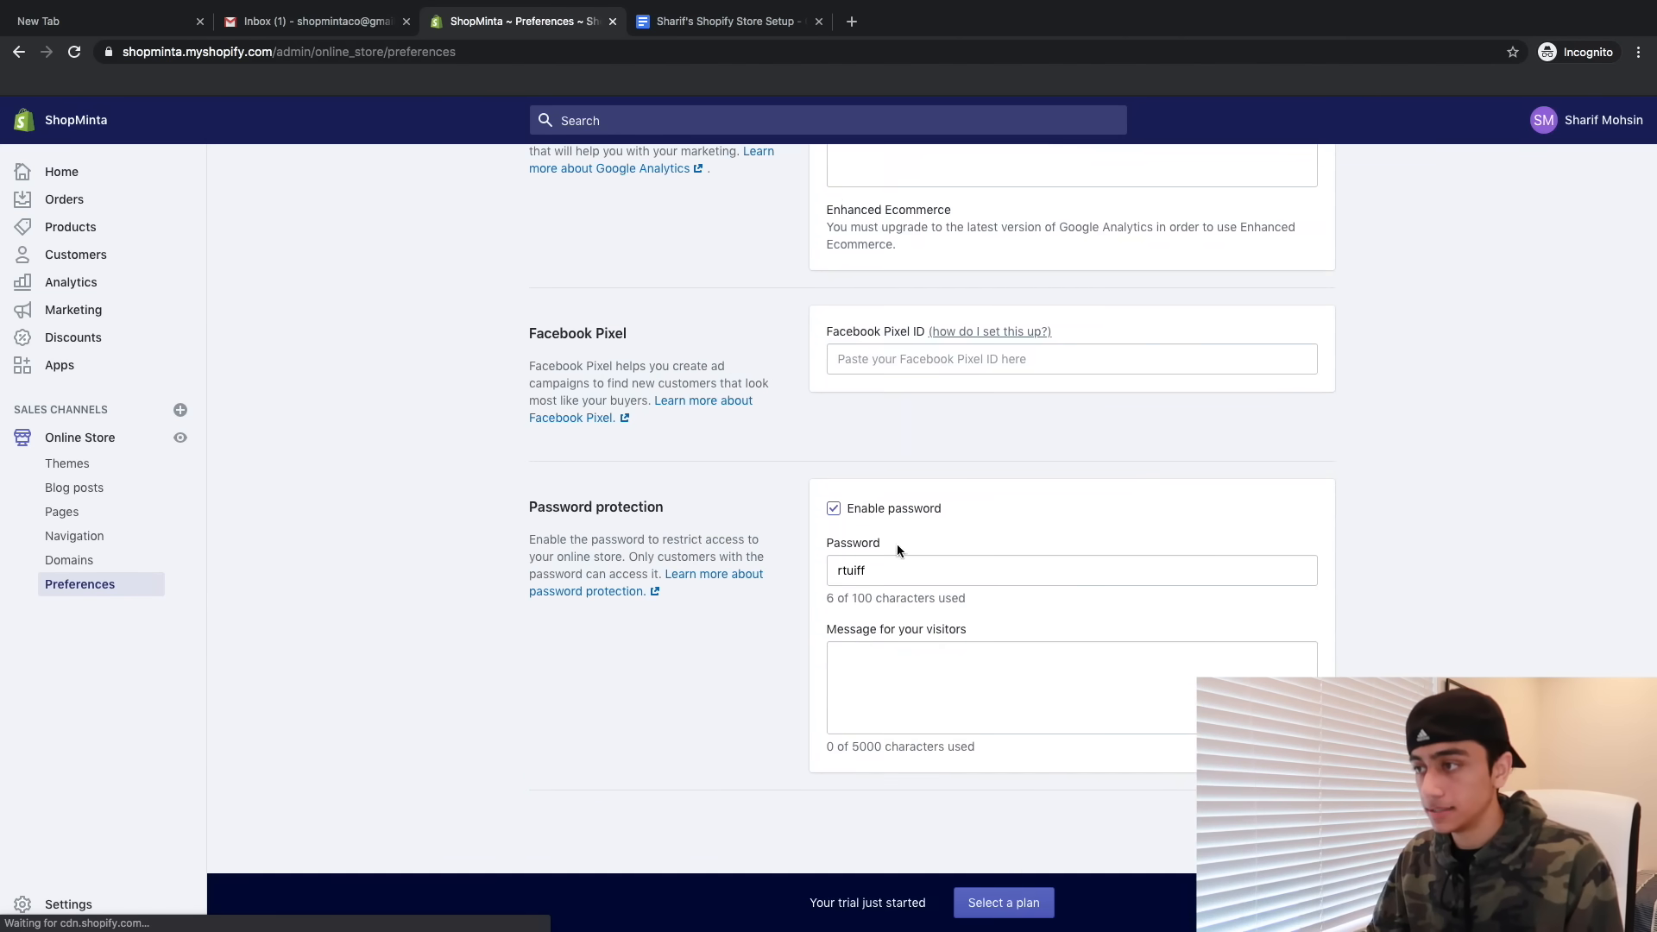
left_click(836, 508)
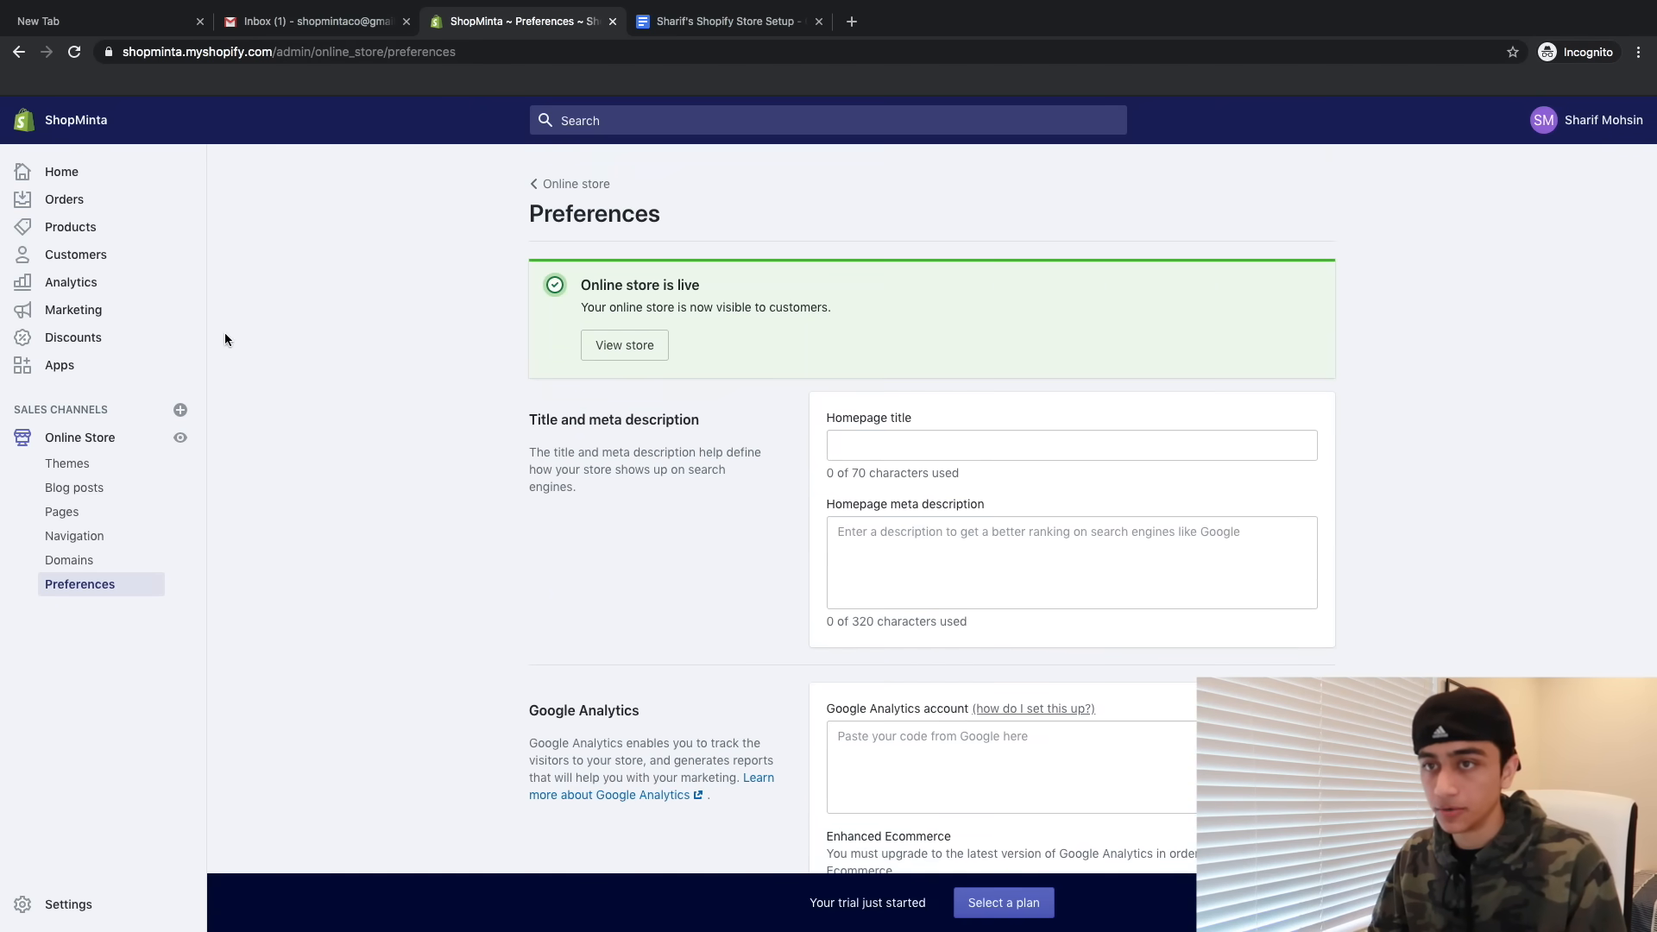
left_click(61, 172)
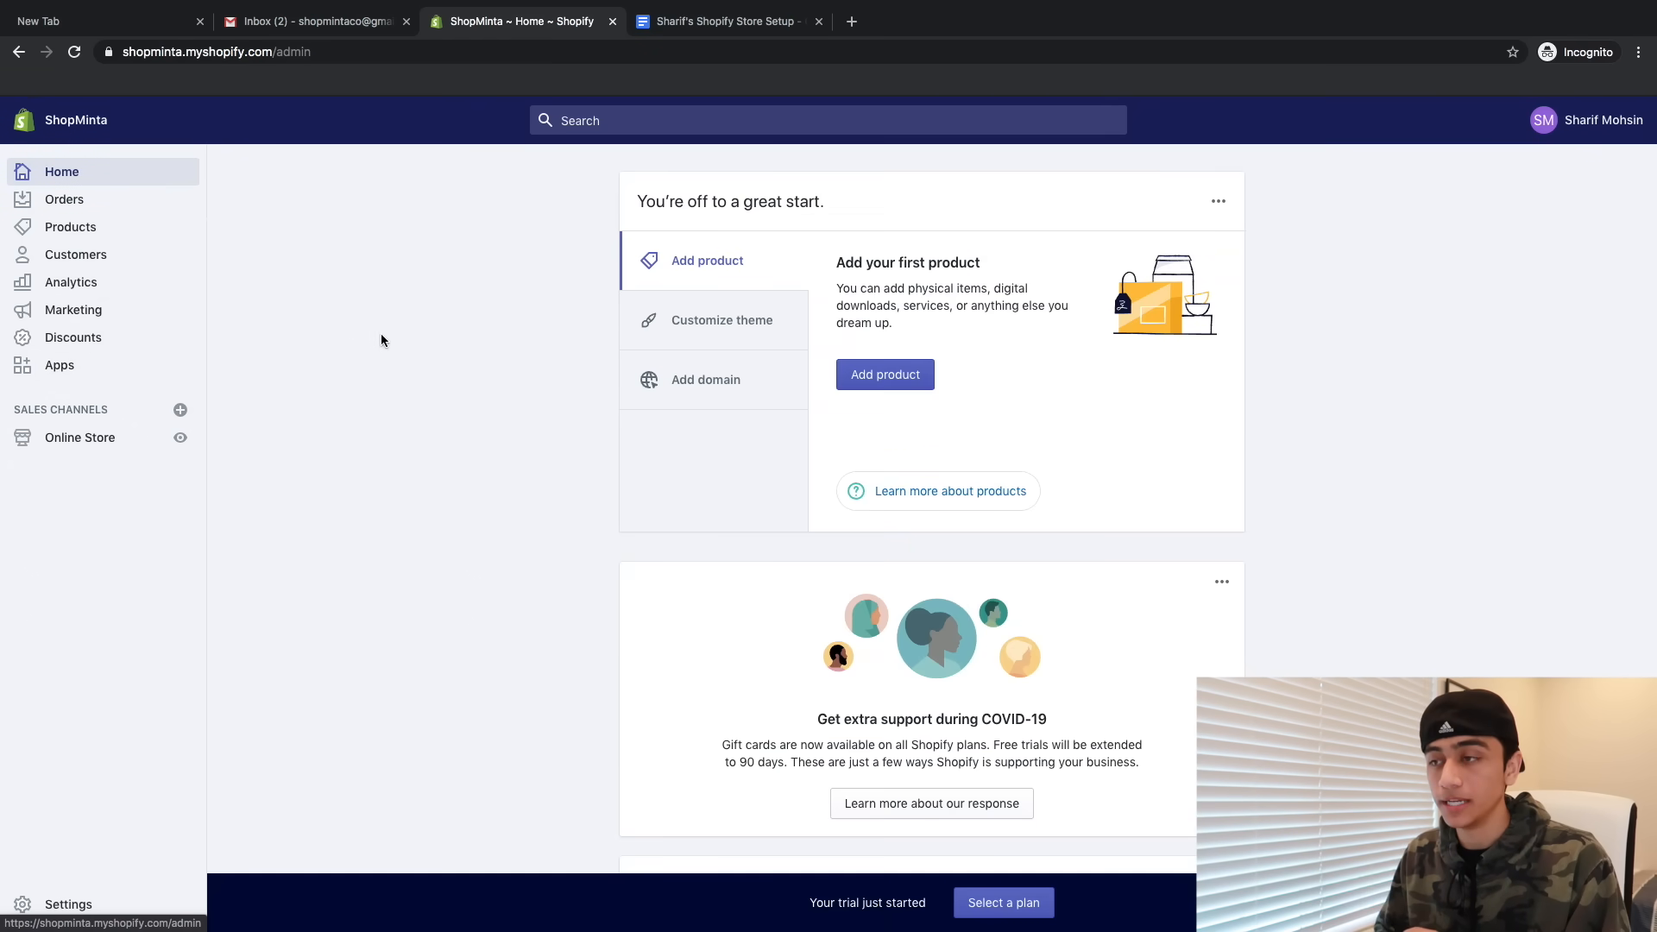
- Add Oberlo - Dropshipping App from Apps and approve its permissions to install it
left_click(120, 371)
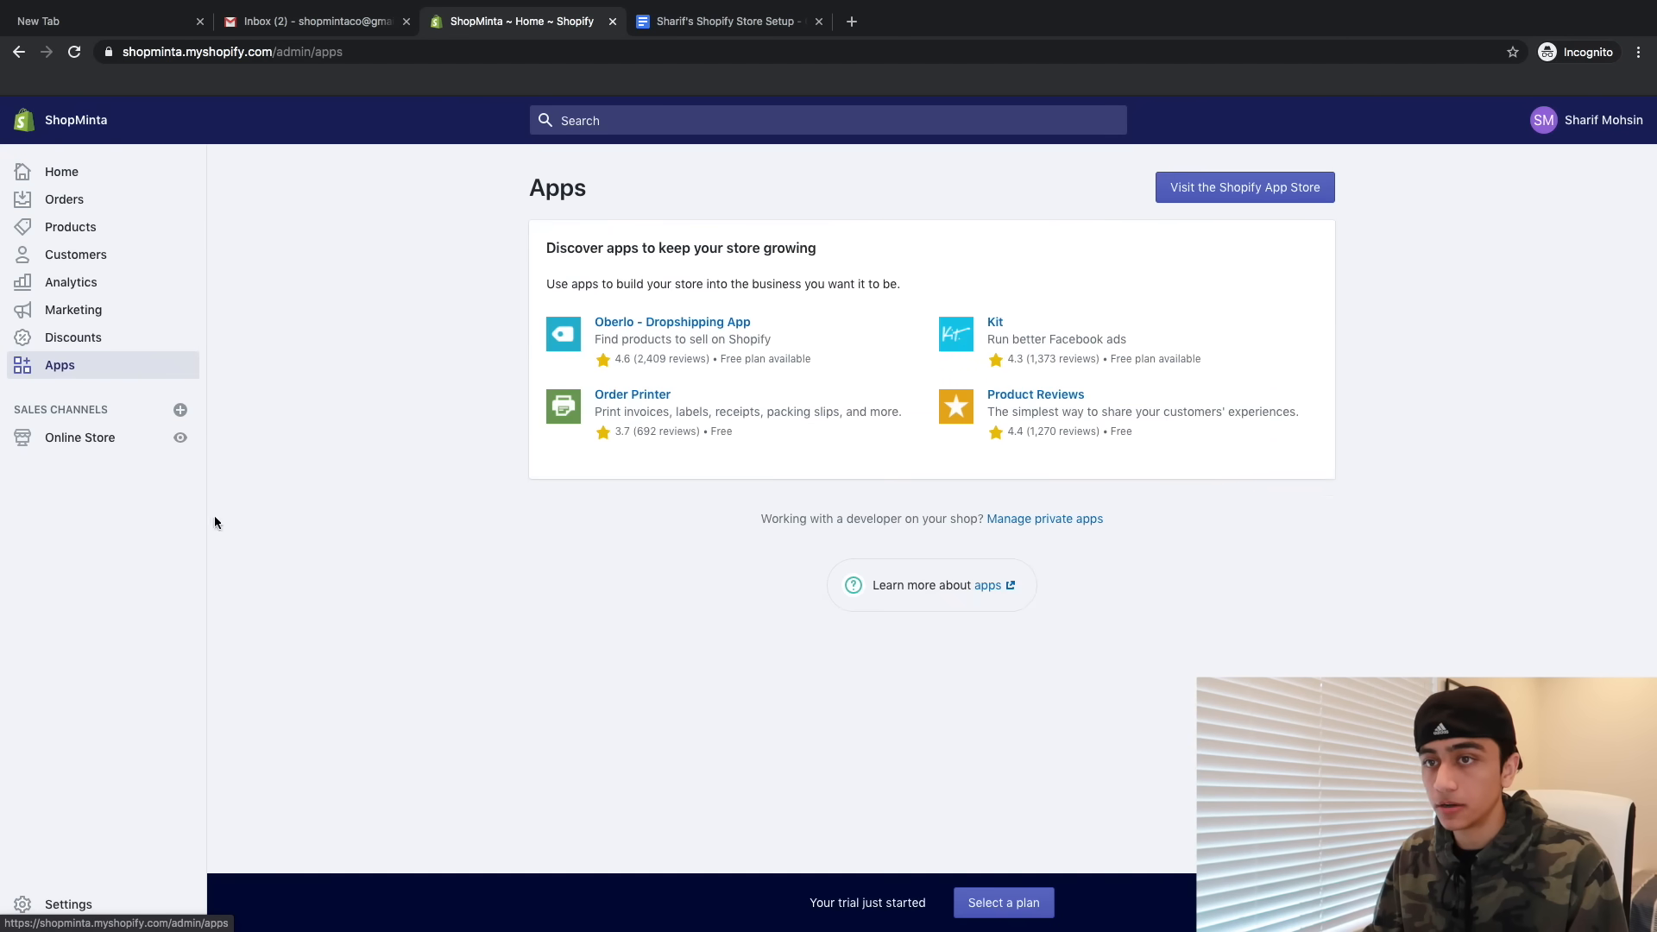
left_click(642, 322)
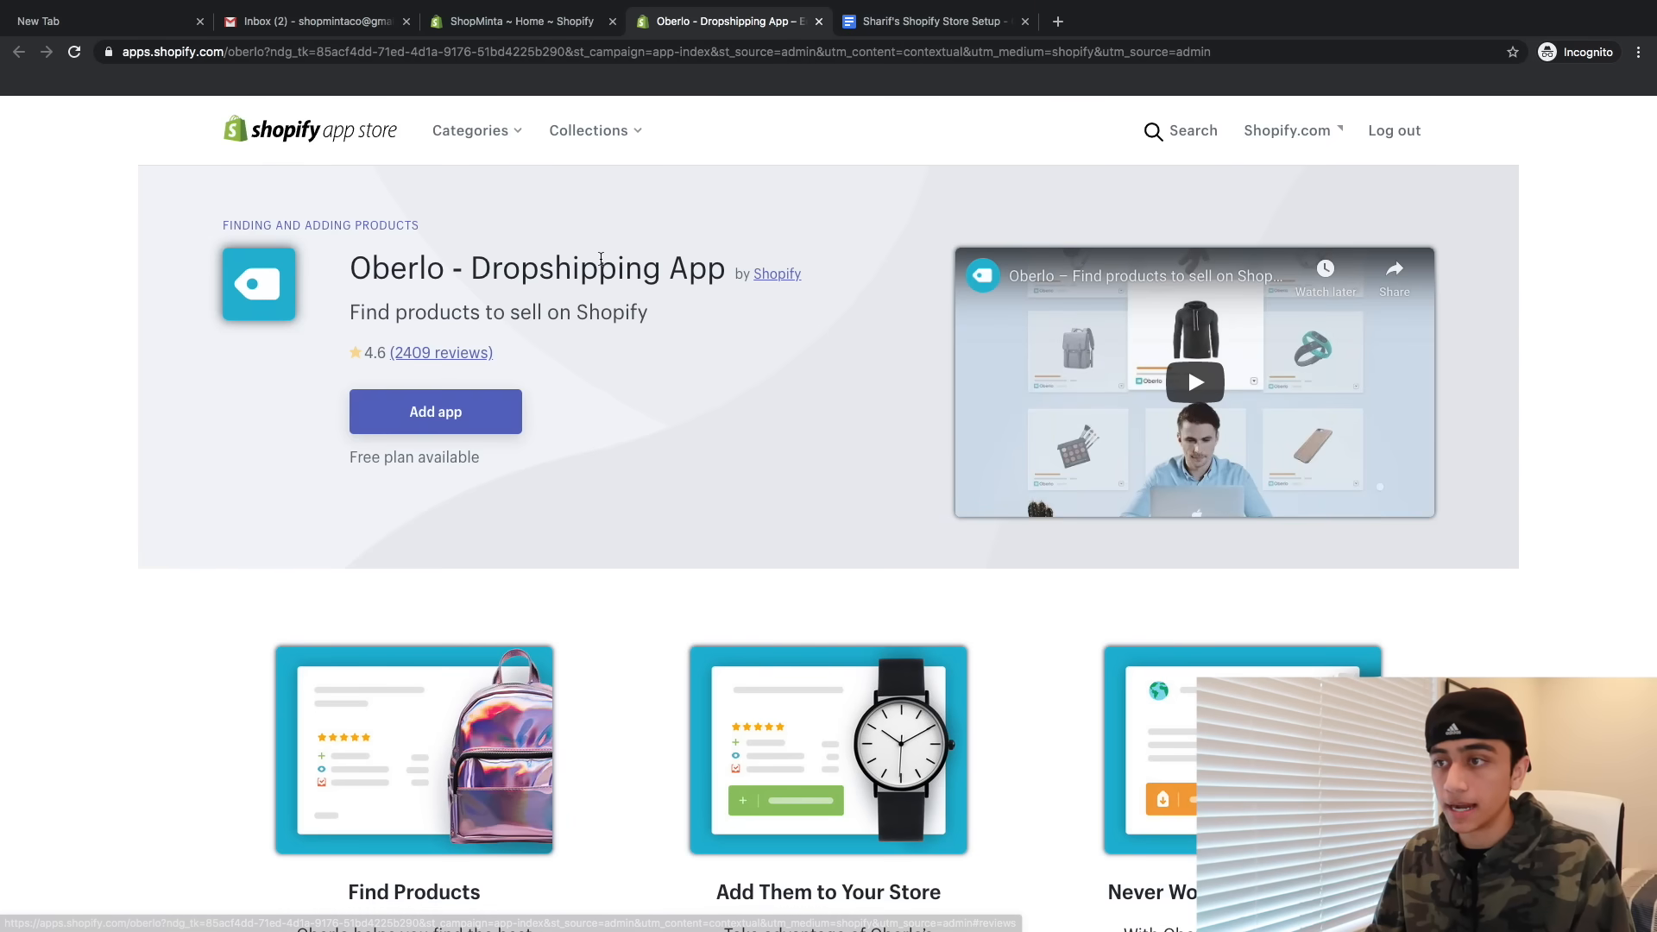
left_click(434, 411)
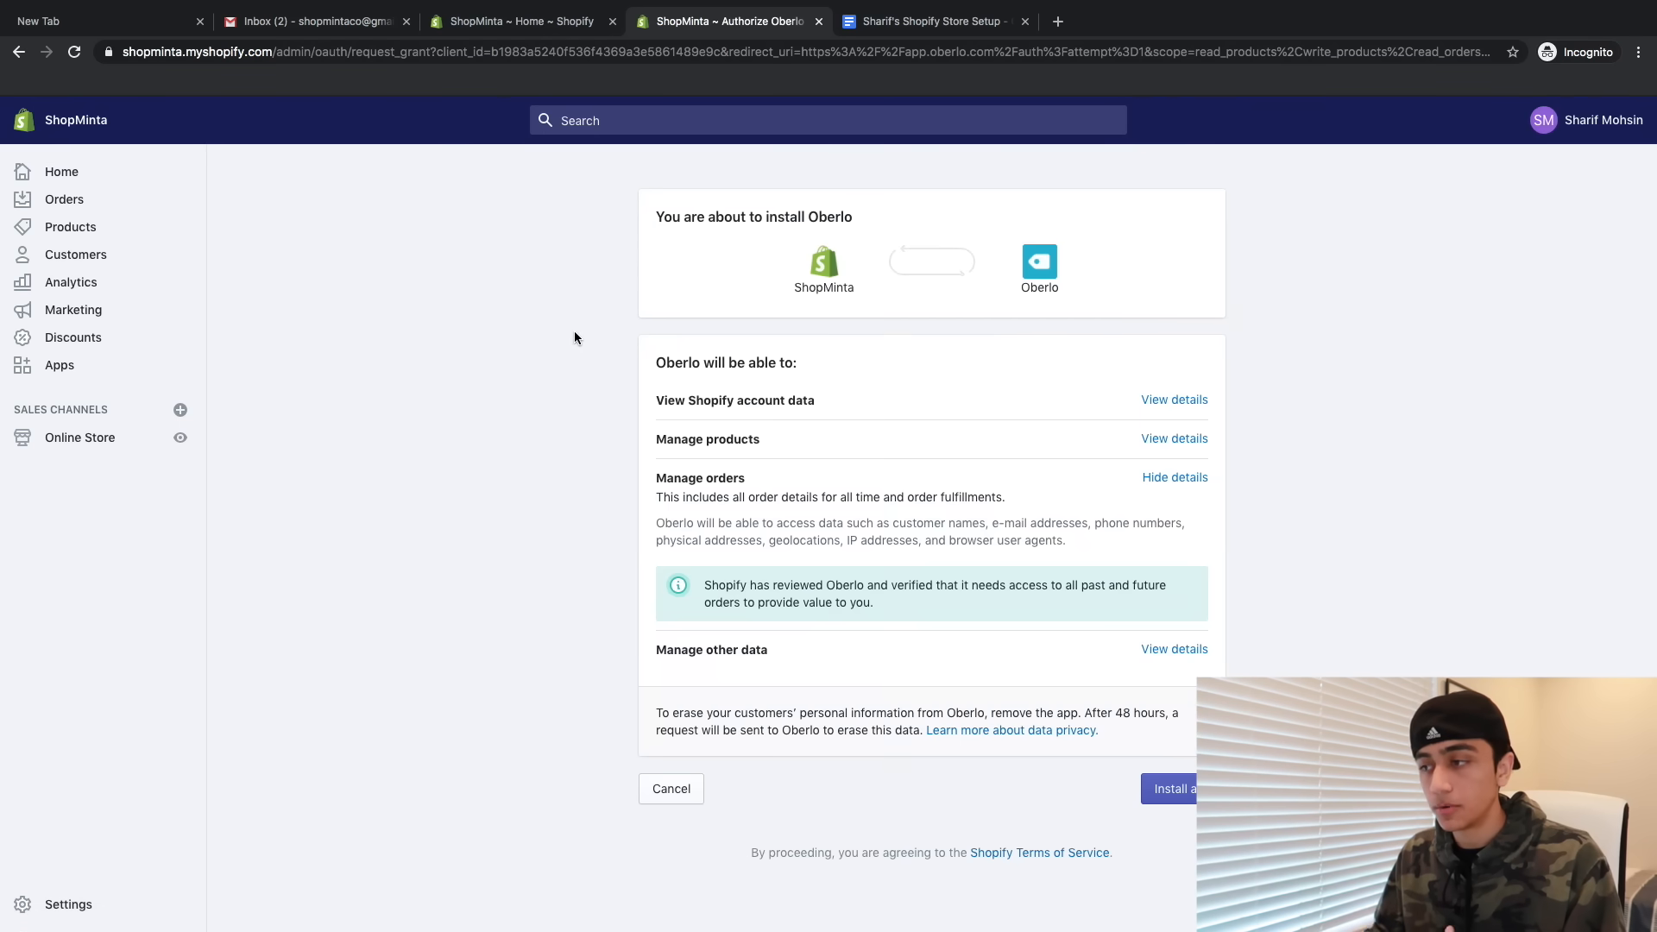
left_click(1168, 788)
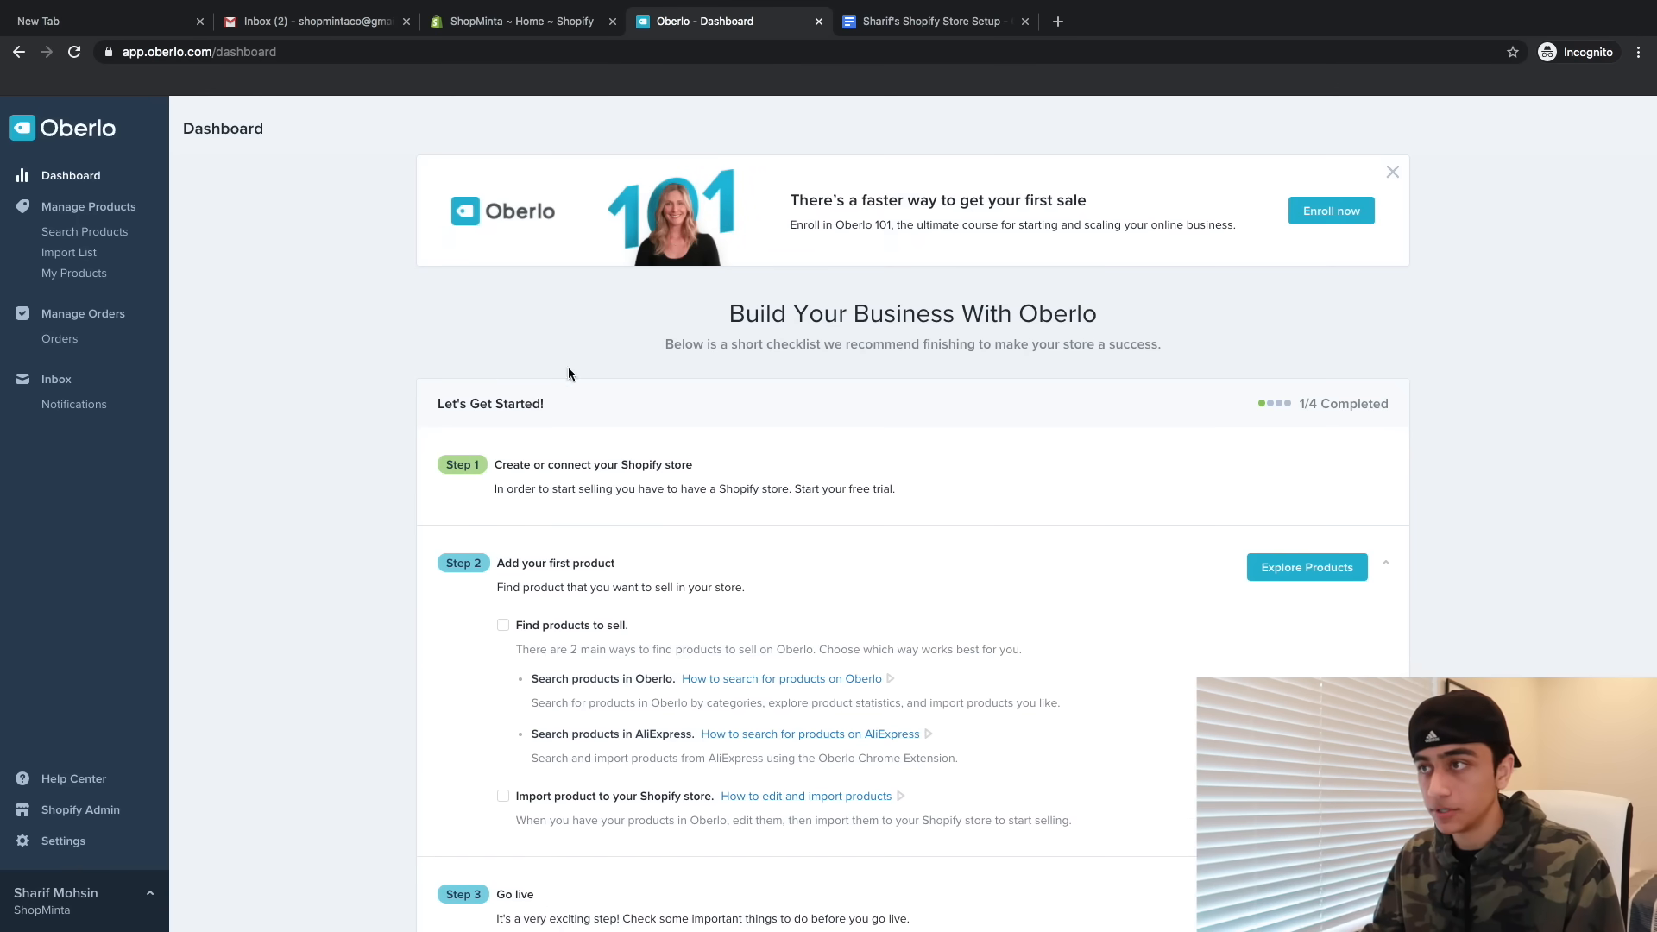
scroll(574, 474, "down", 1)
scroll(502, 373, "up", 1)
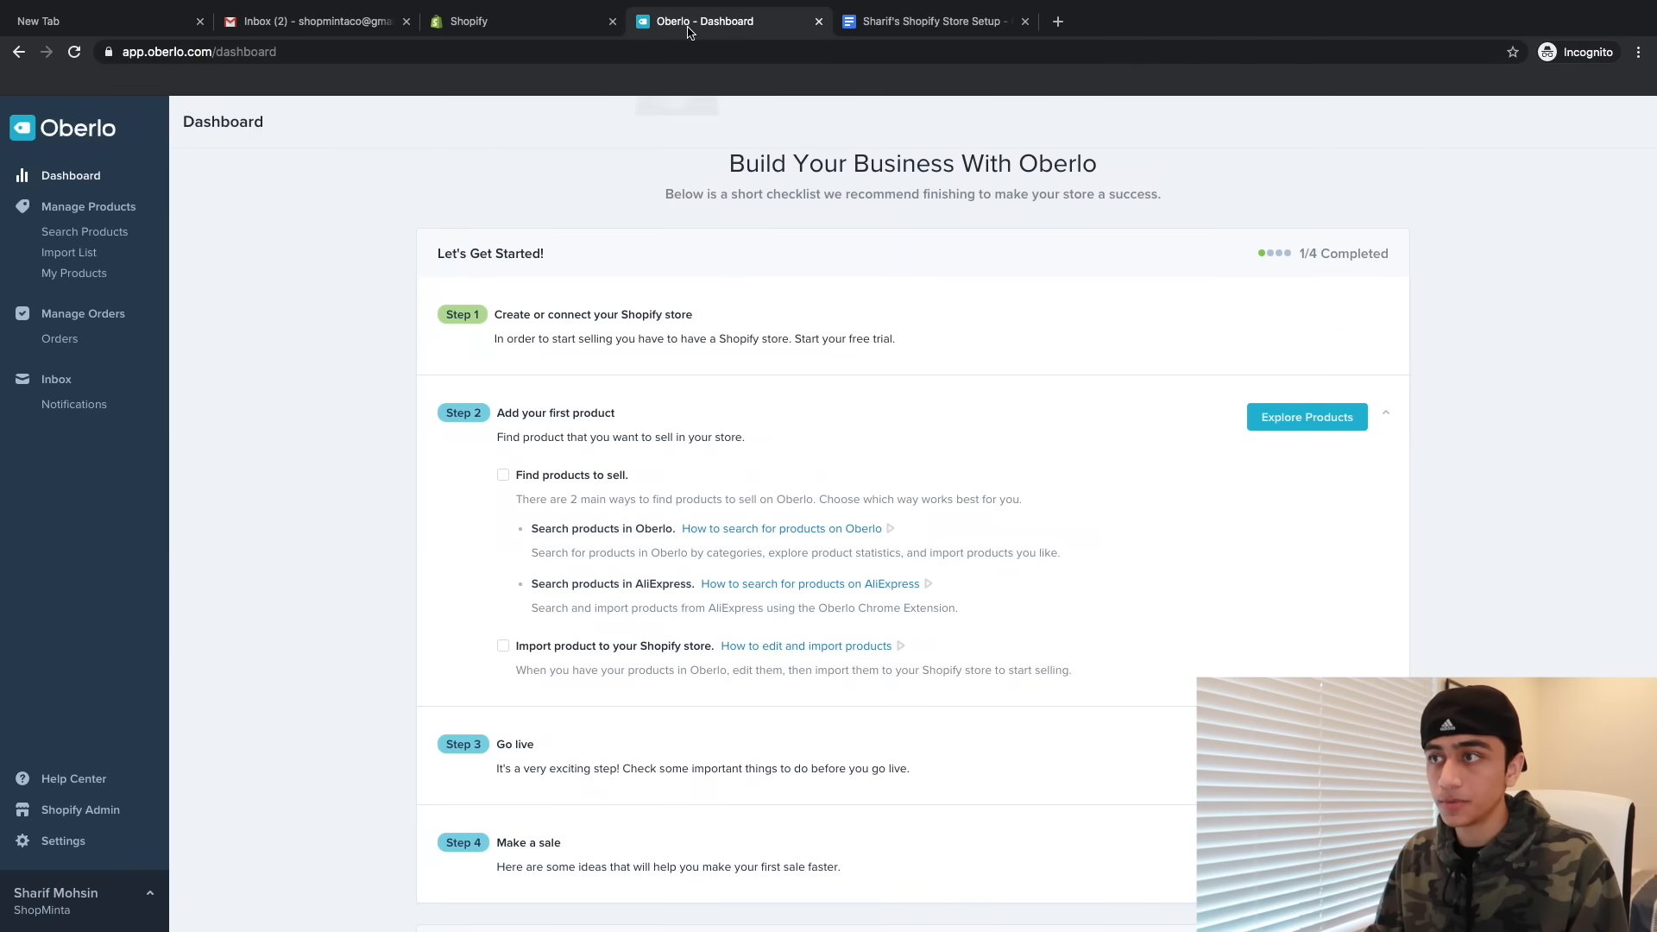
- Search the Shopify App Store for 'vitals' and add VITALS: 40+ apps in one
left_click(507, 30)
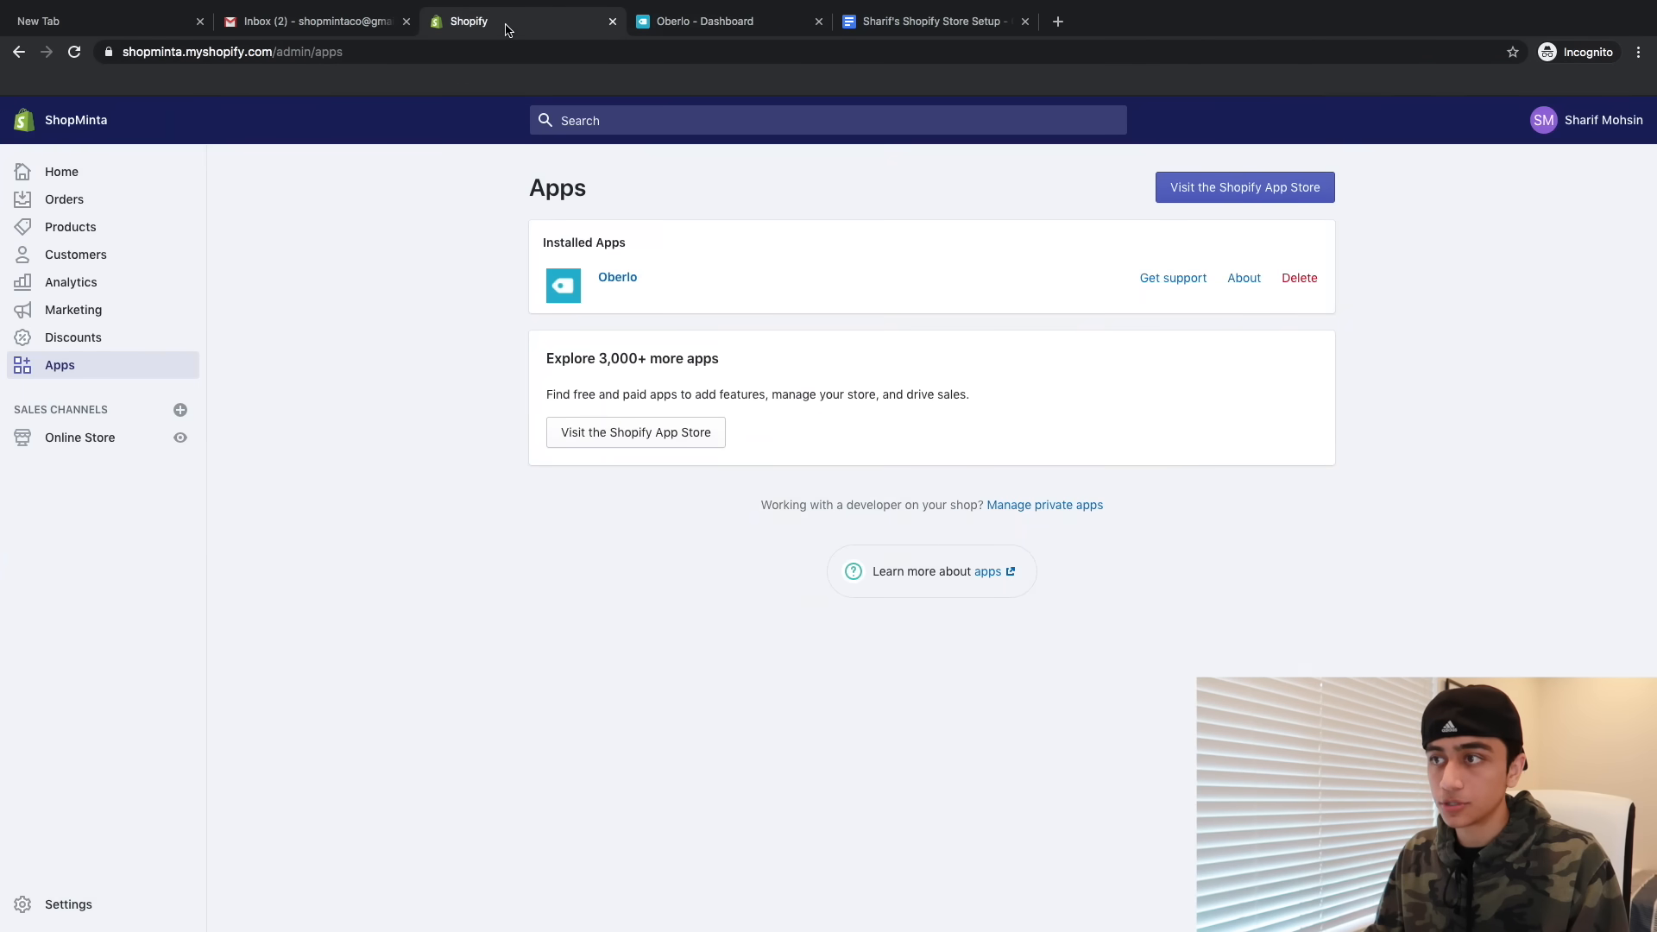
left_click(1204, 191)
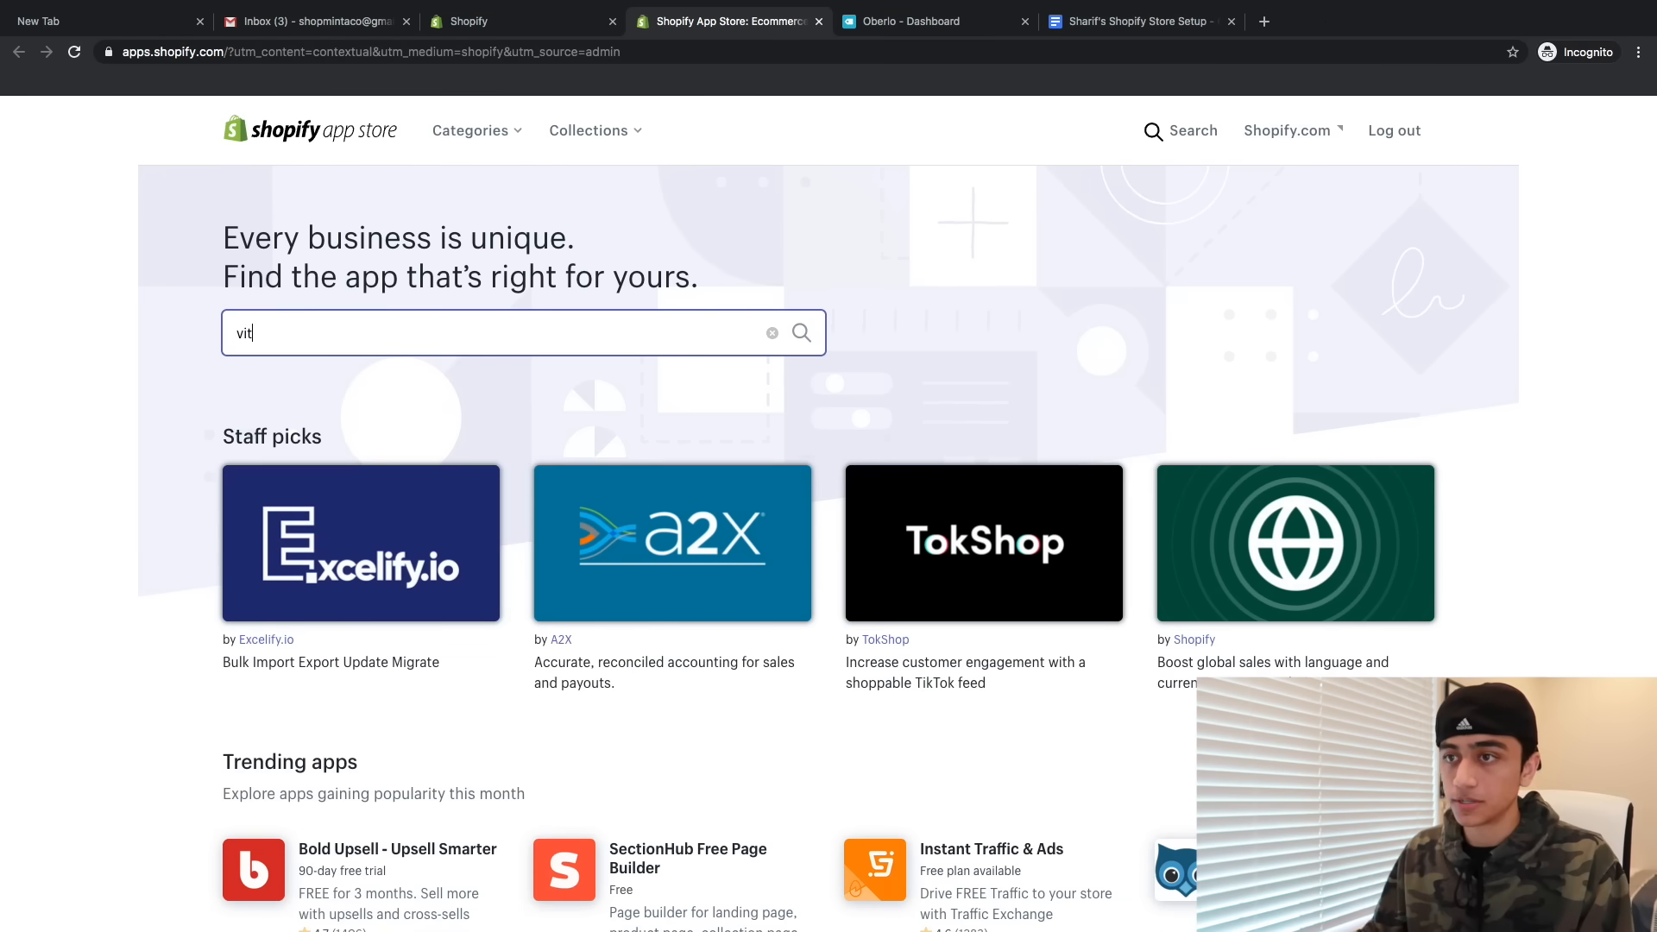
type("als")
key("Return")
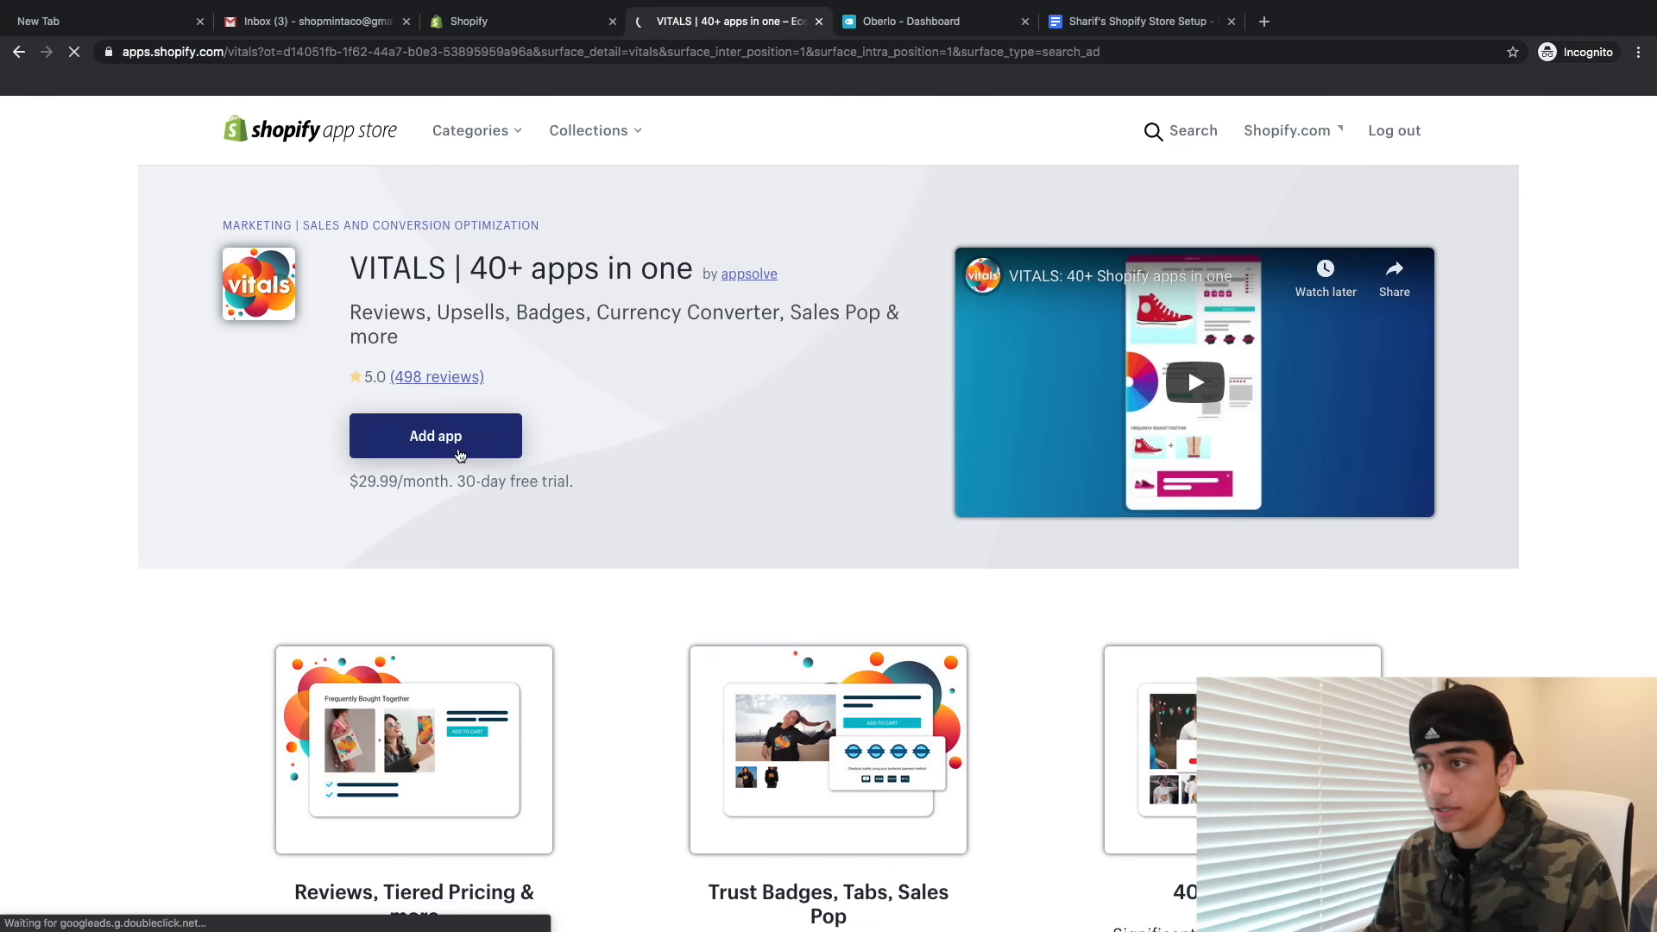
left_click(448, 444)
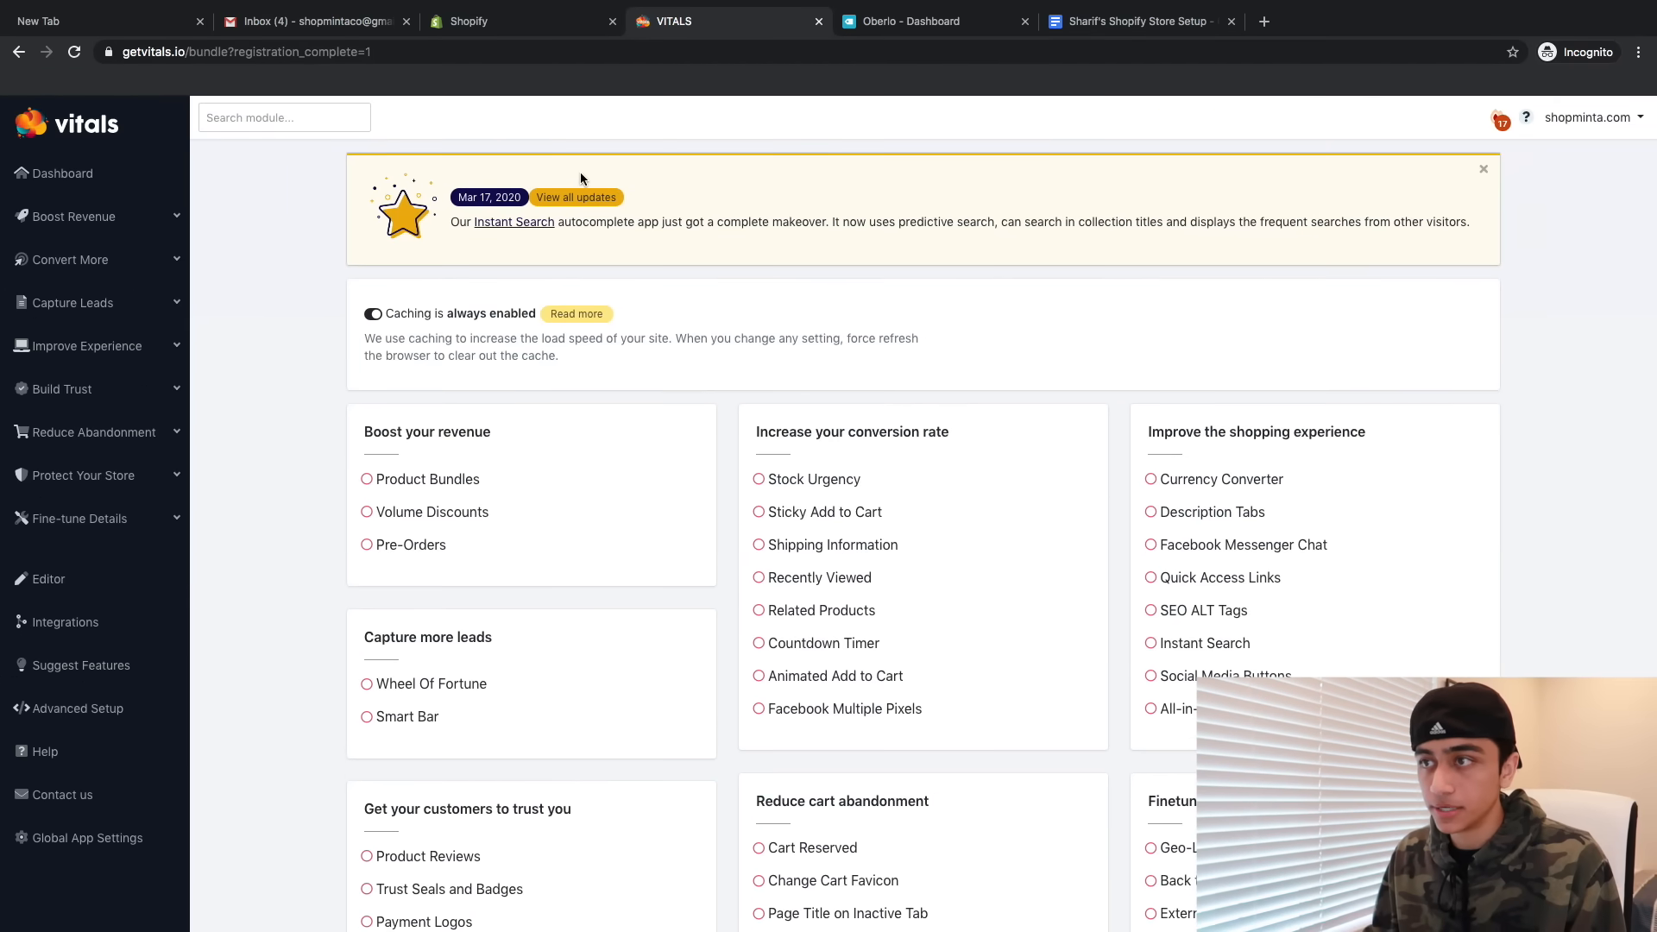
- Add and install Areviews from the Shopify App Store, then close its dashboard tab
left_click(518, 24)
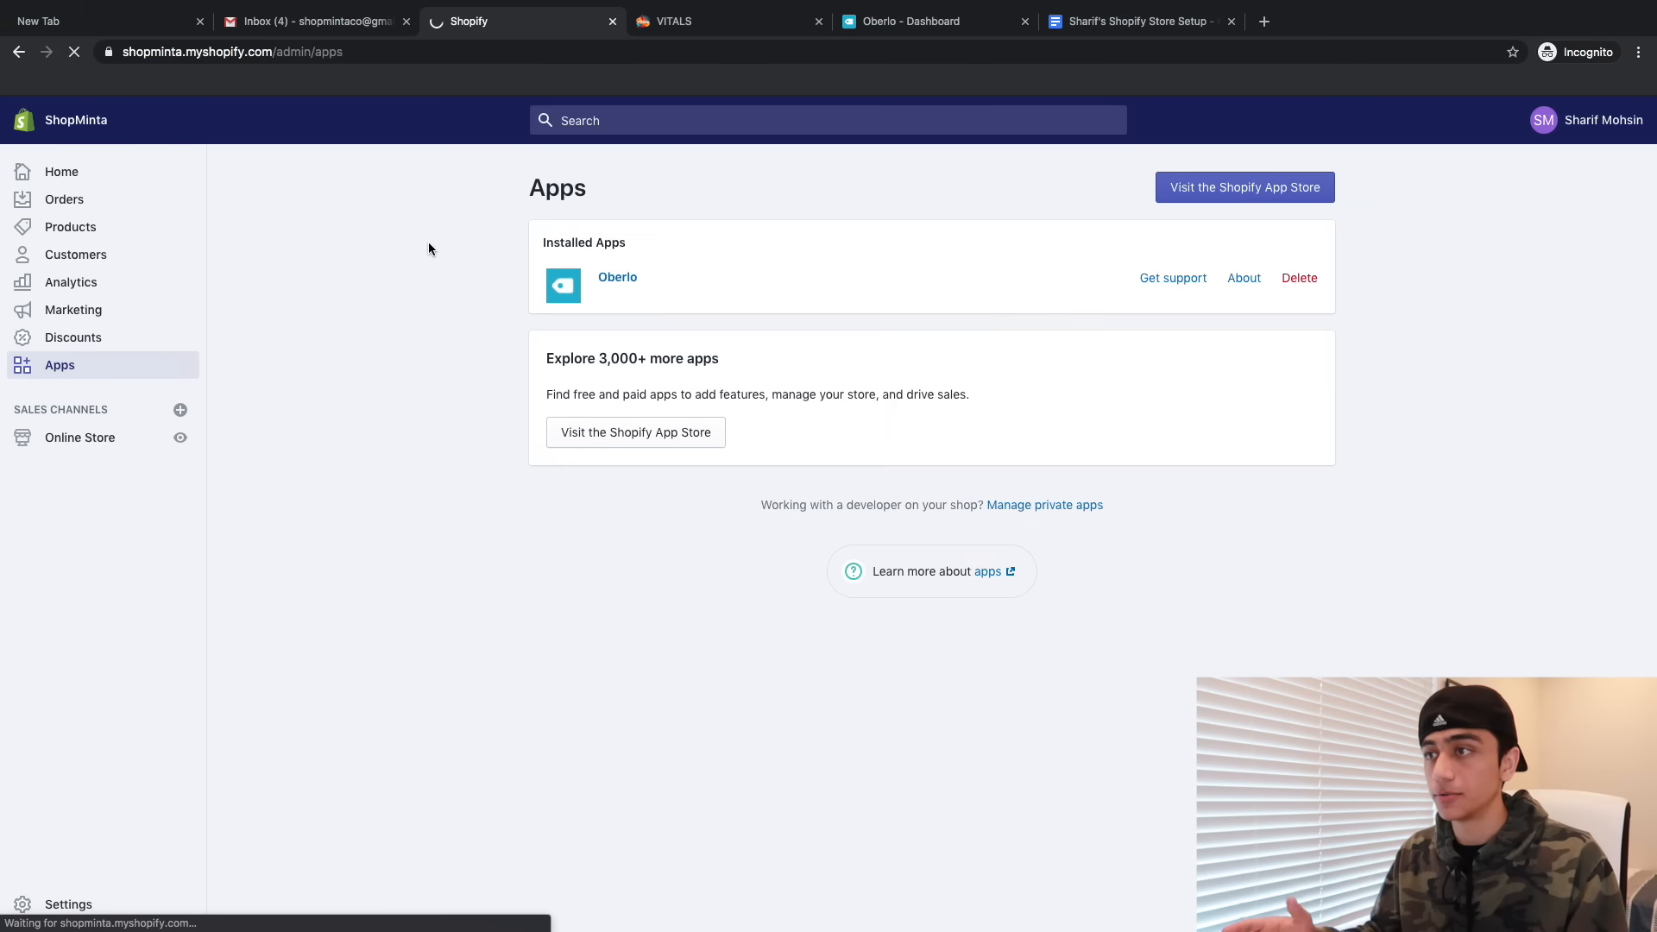
left_click(1184, 200)
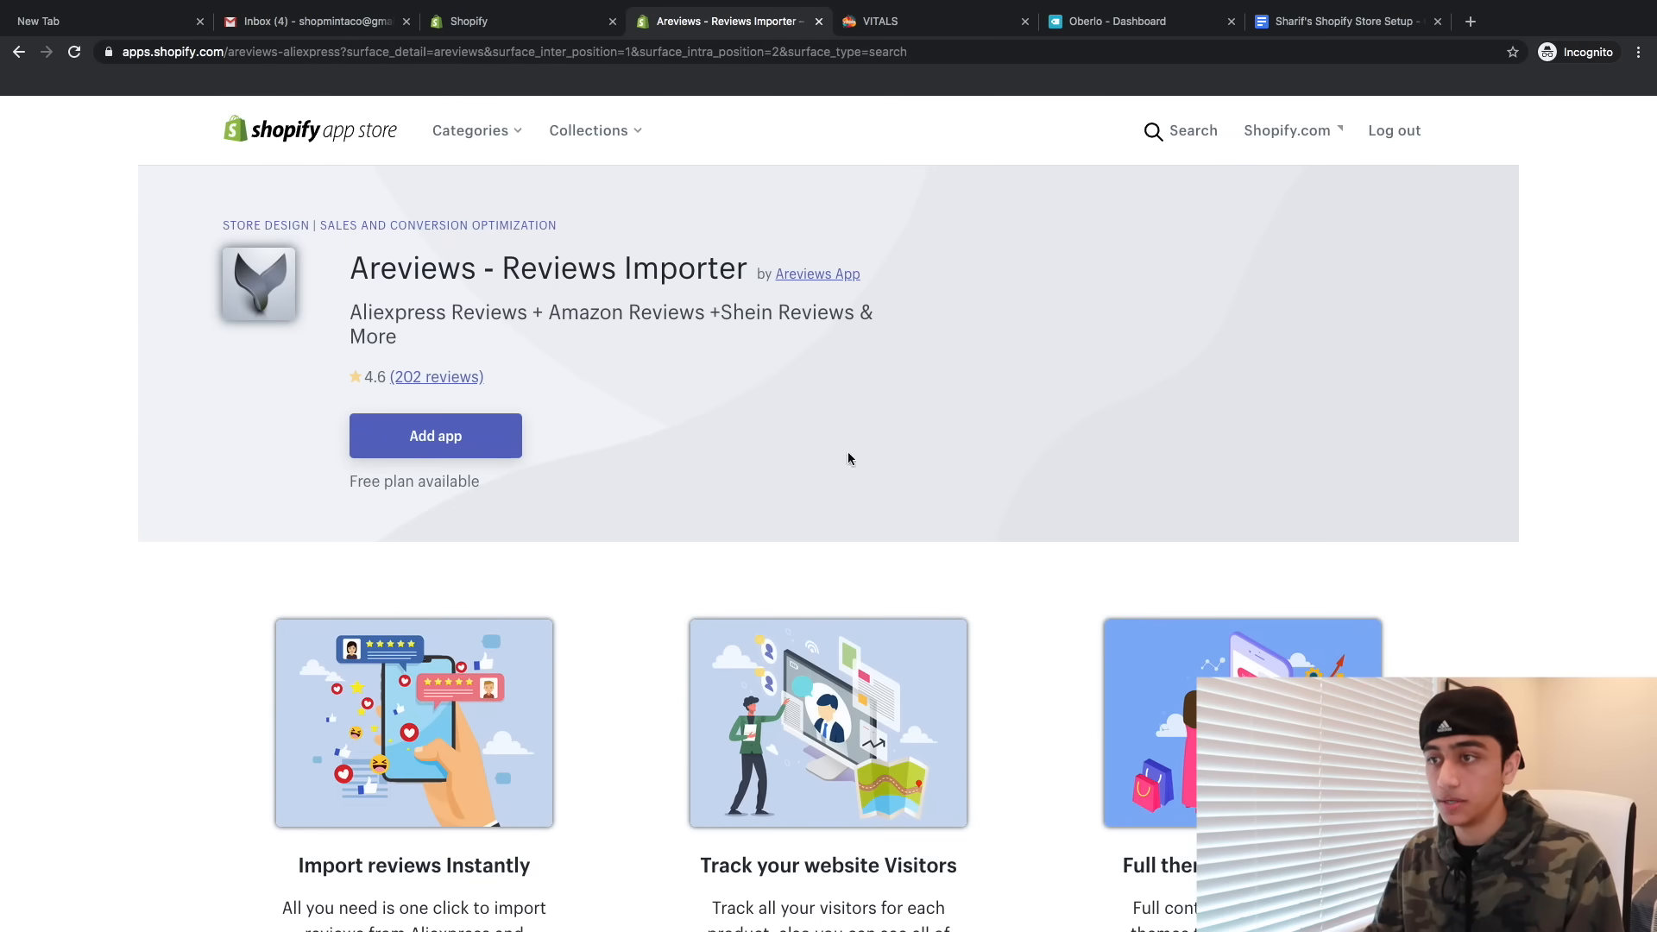
left_click(436, 436)
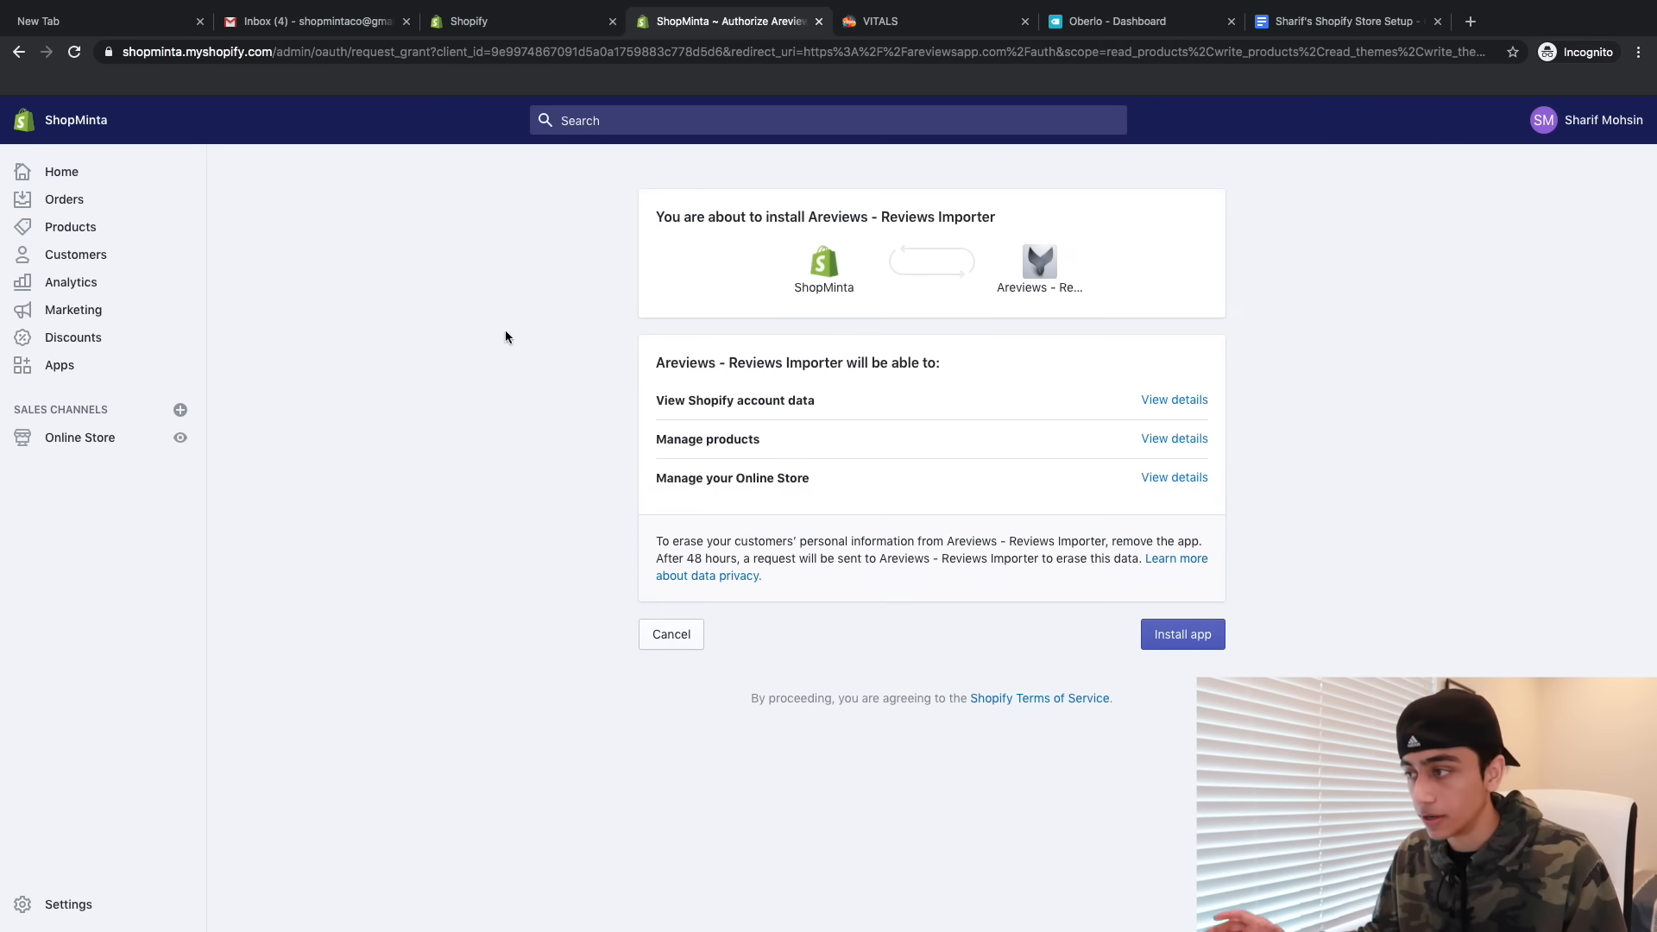
left_click(1182, 639)
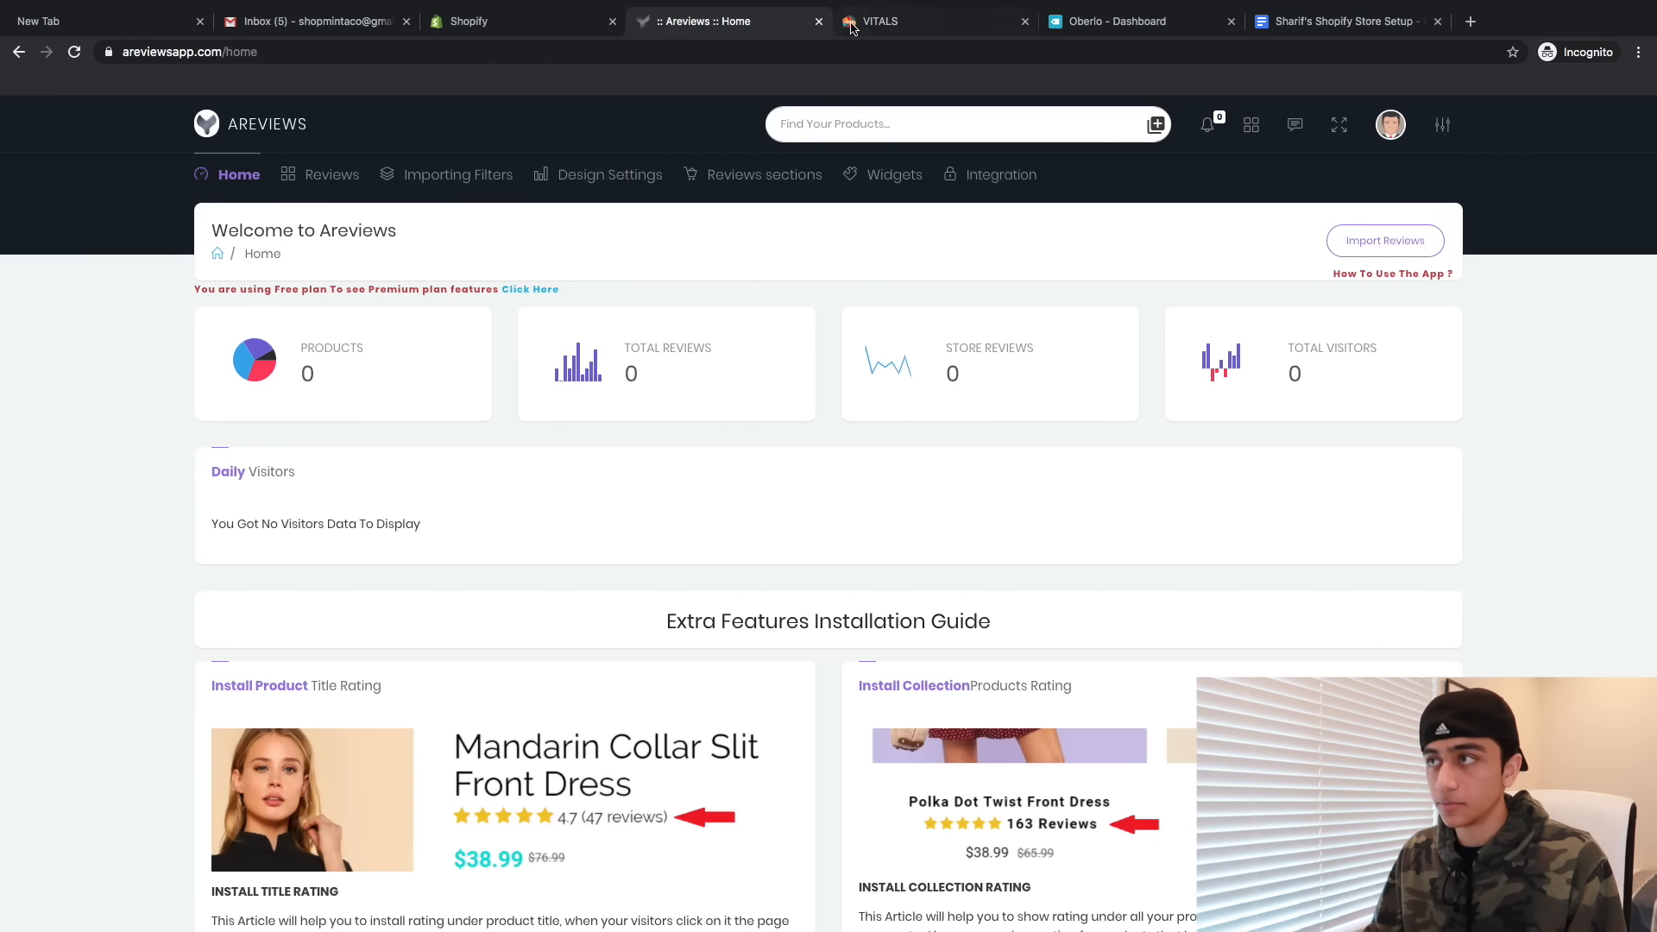
left_click(818, 23)
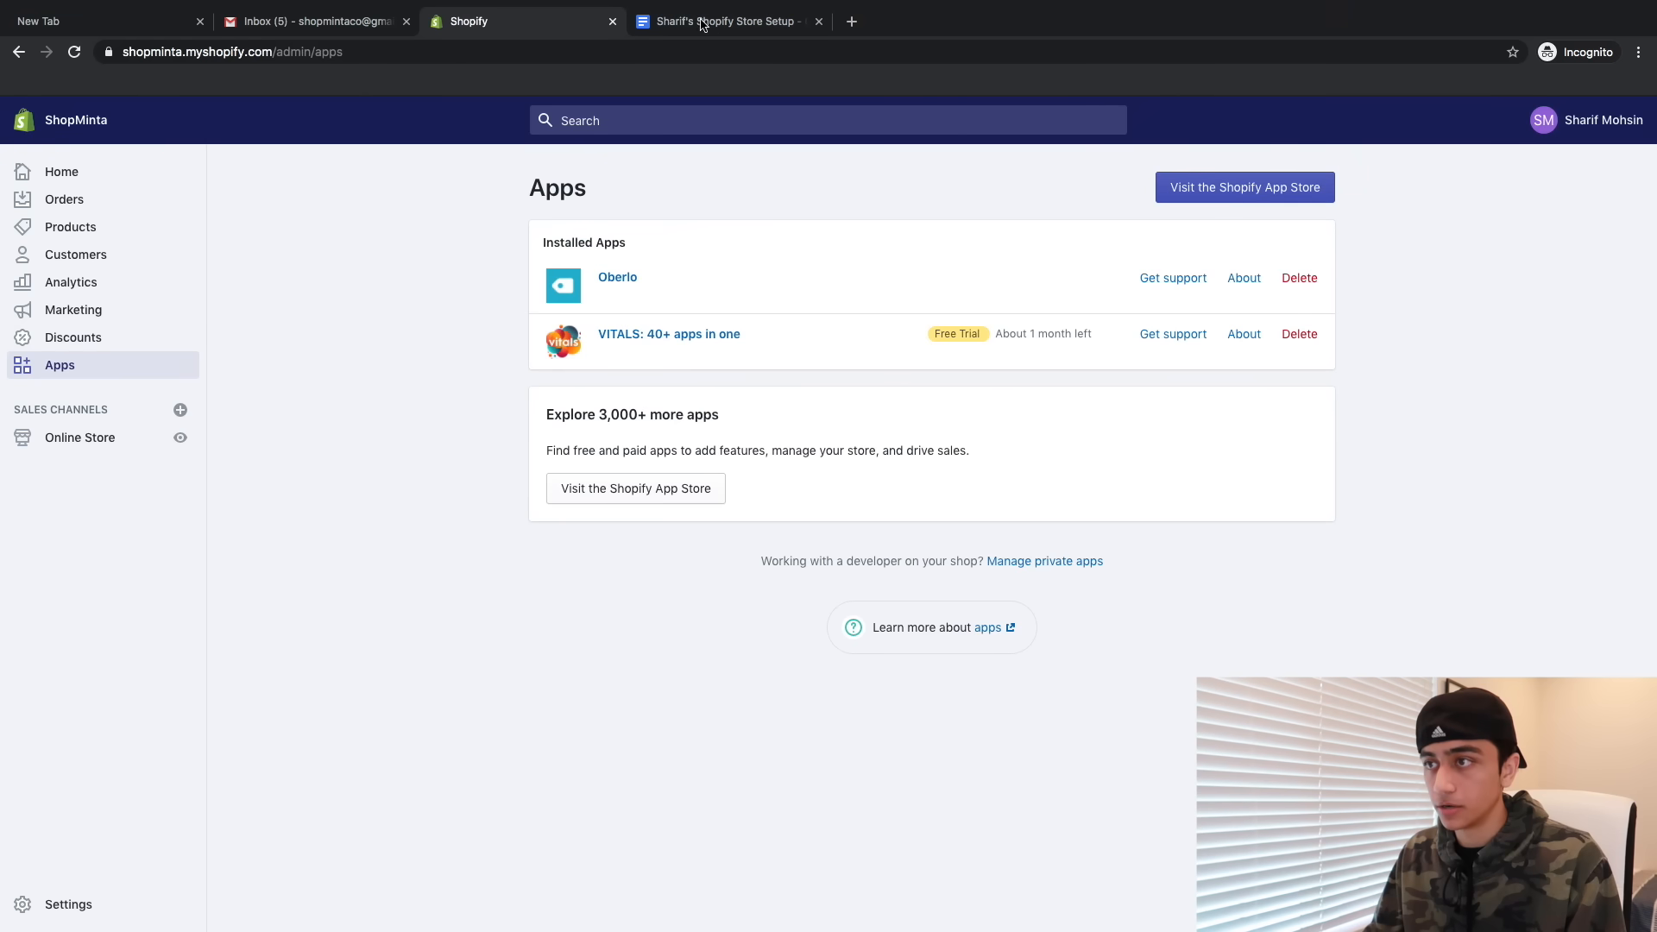
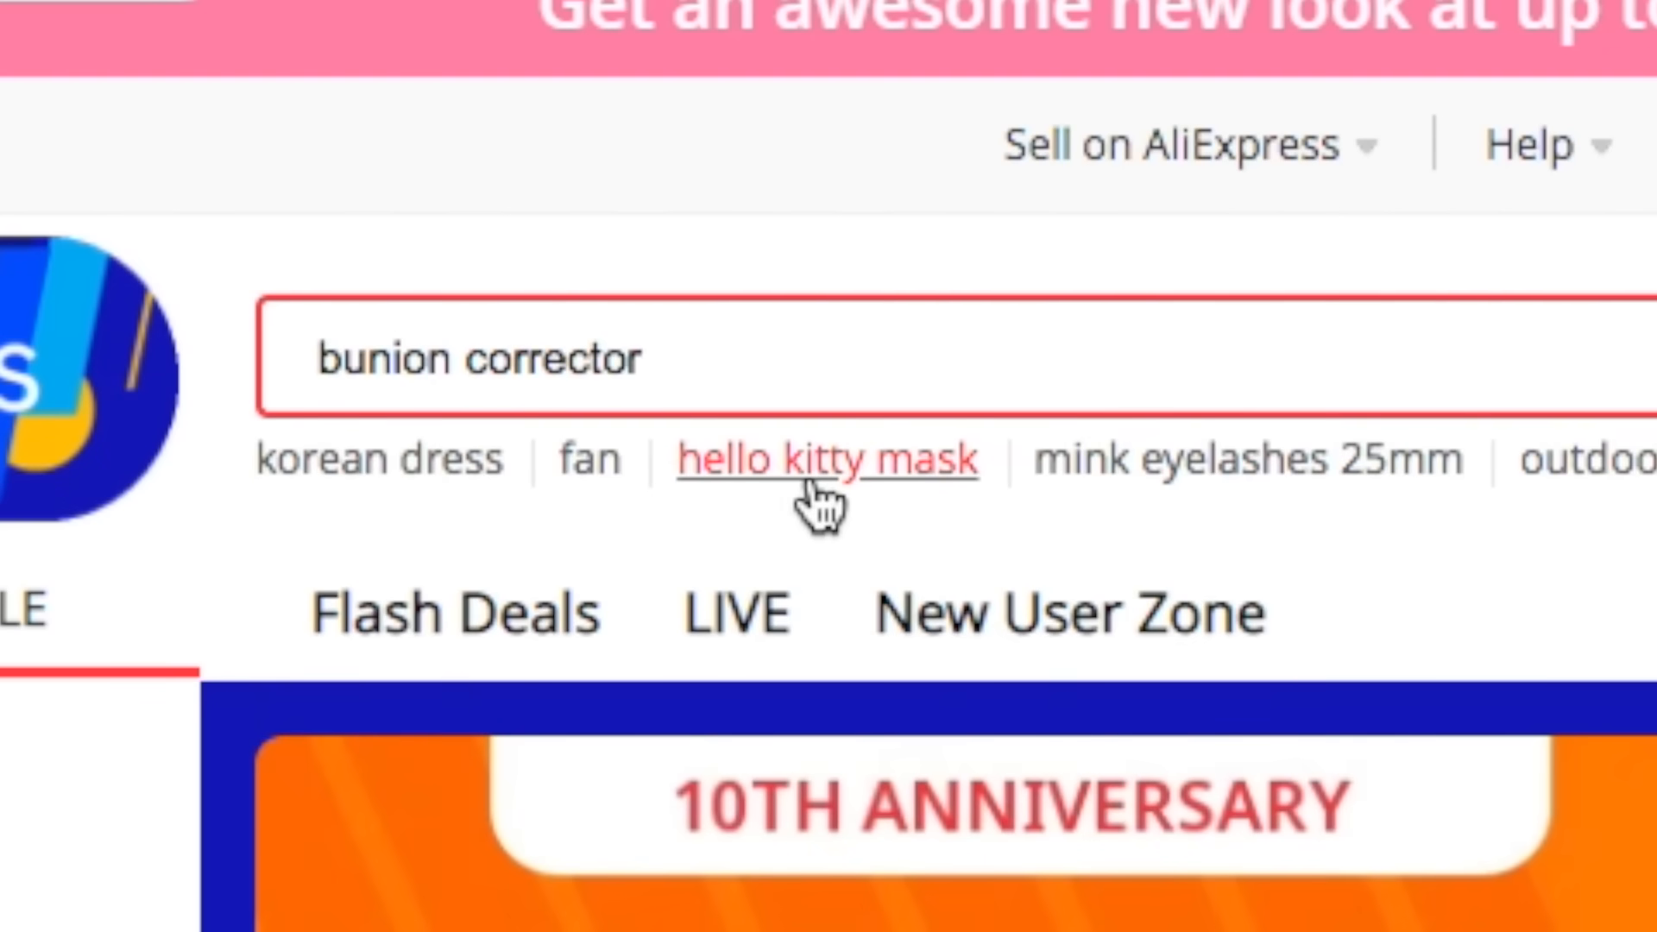
- Search AliExpress for bunion corrector, dismiss the coupon popup and browse the results
key("Return")
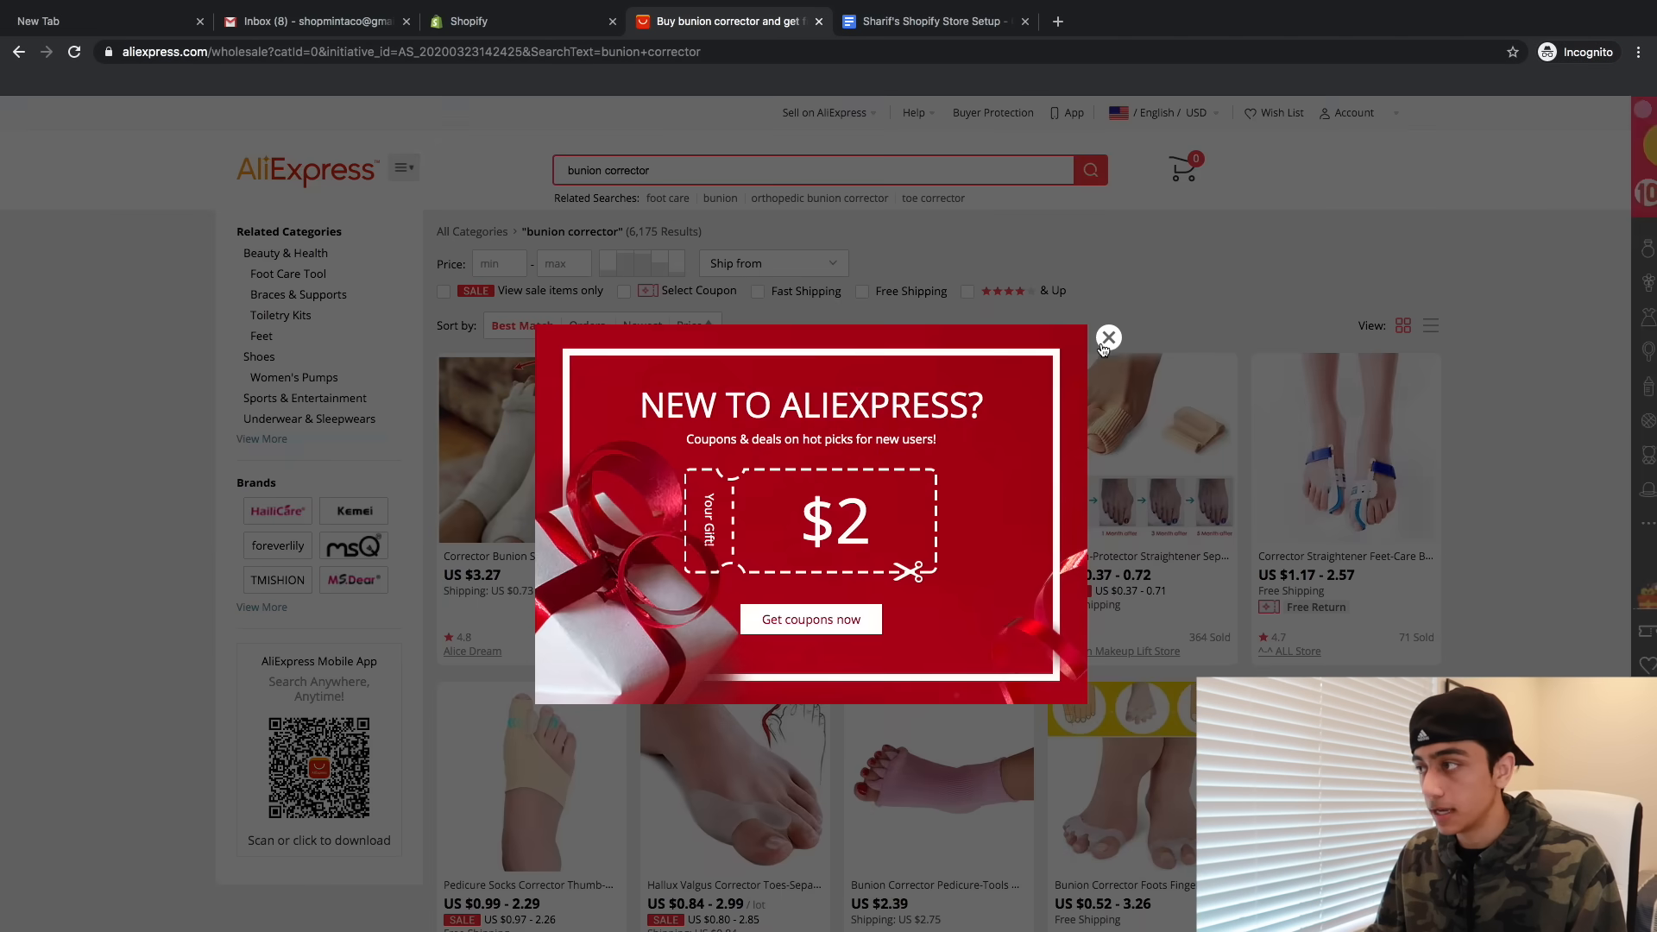
left_click(1102, 339)
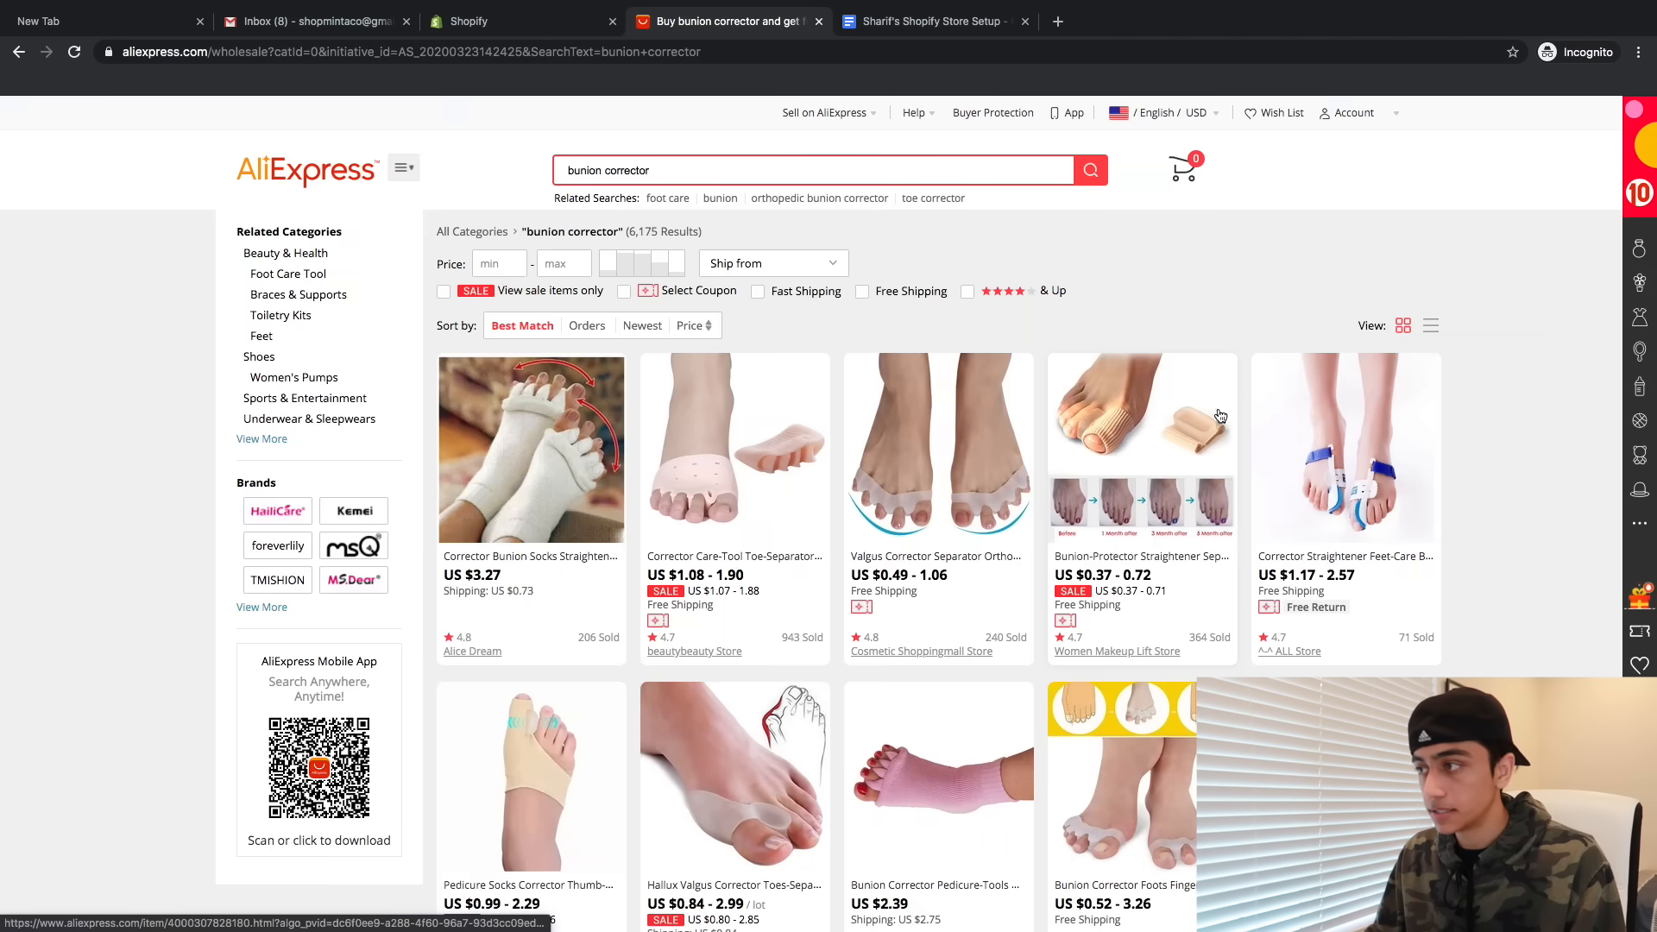
scroll(884, 647, "down", 2)
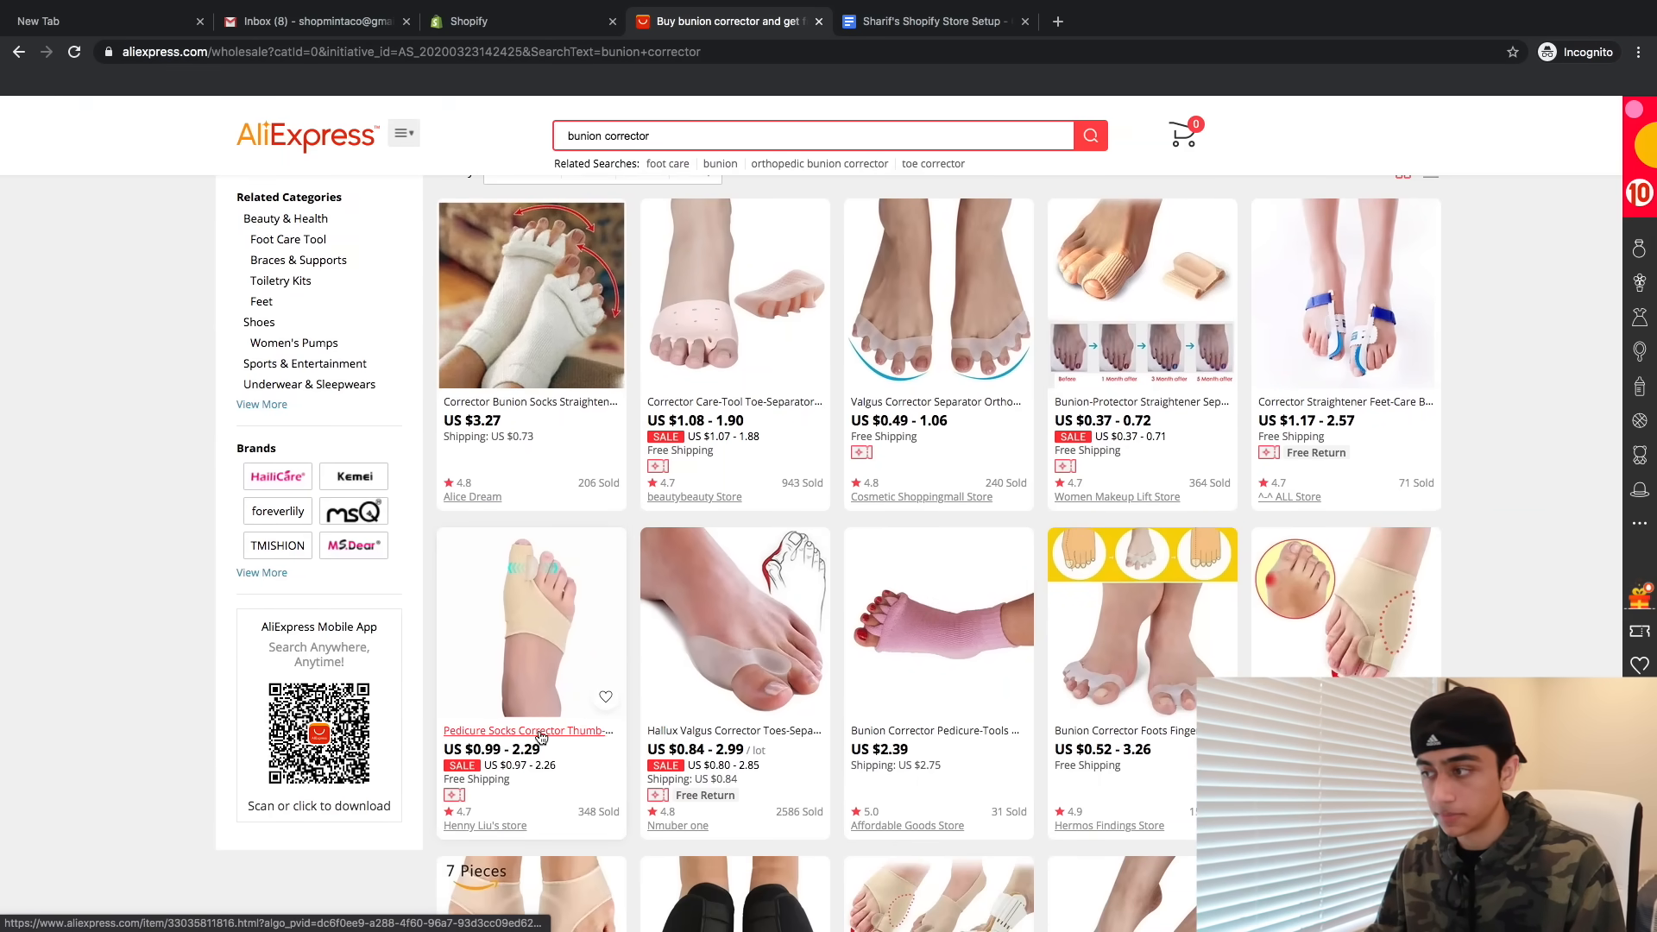
scroll(536, 740, "down", 2)
scroll(536, 739, "up", 1)
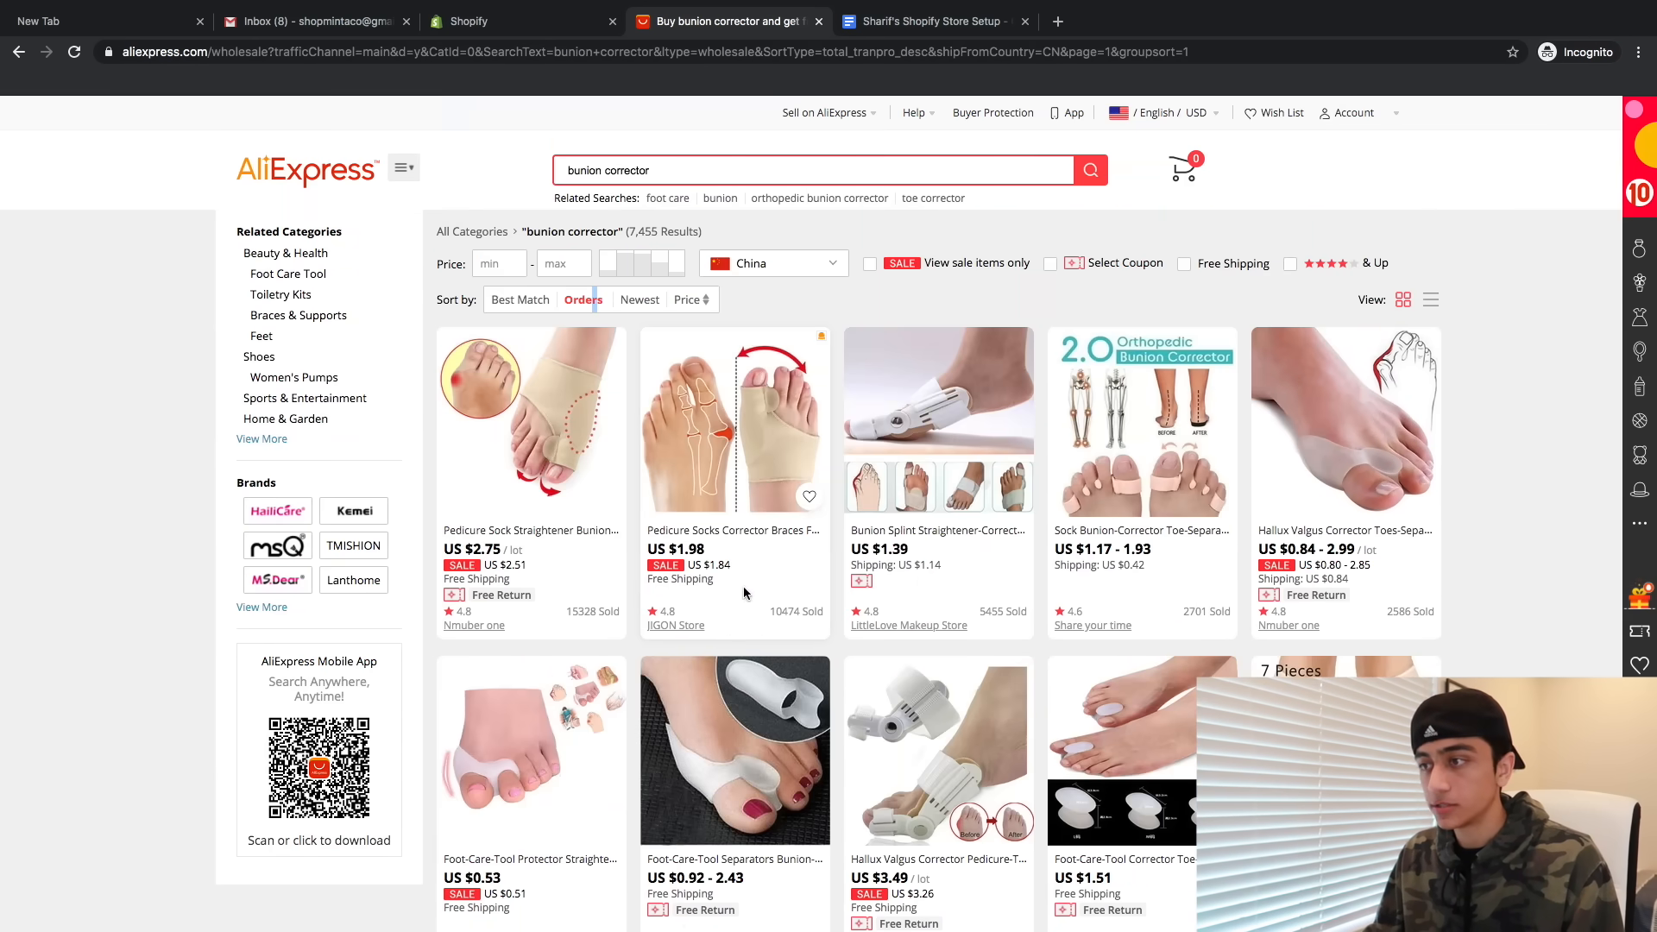
- Add the second bestselling bunion corrector sock to the Oberlo import list
left_click(706, 529)
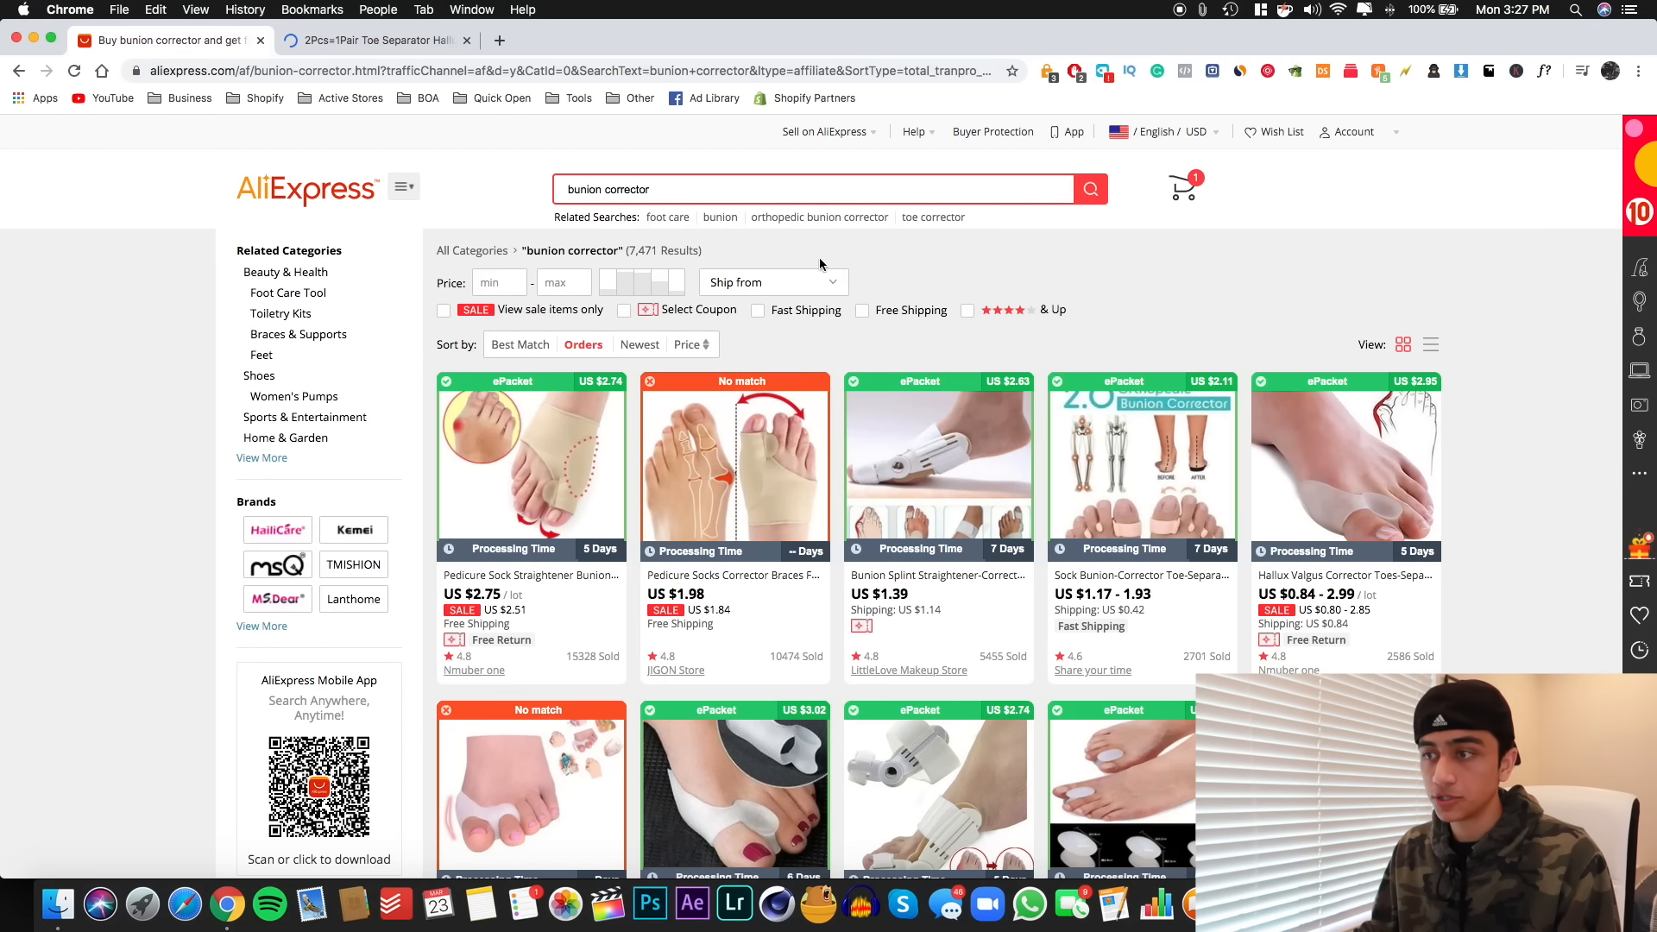
scroll(627, 523, "down", 1)
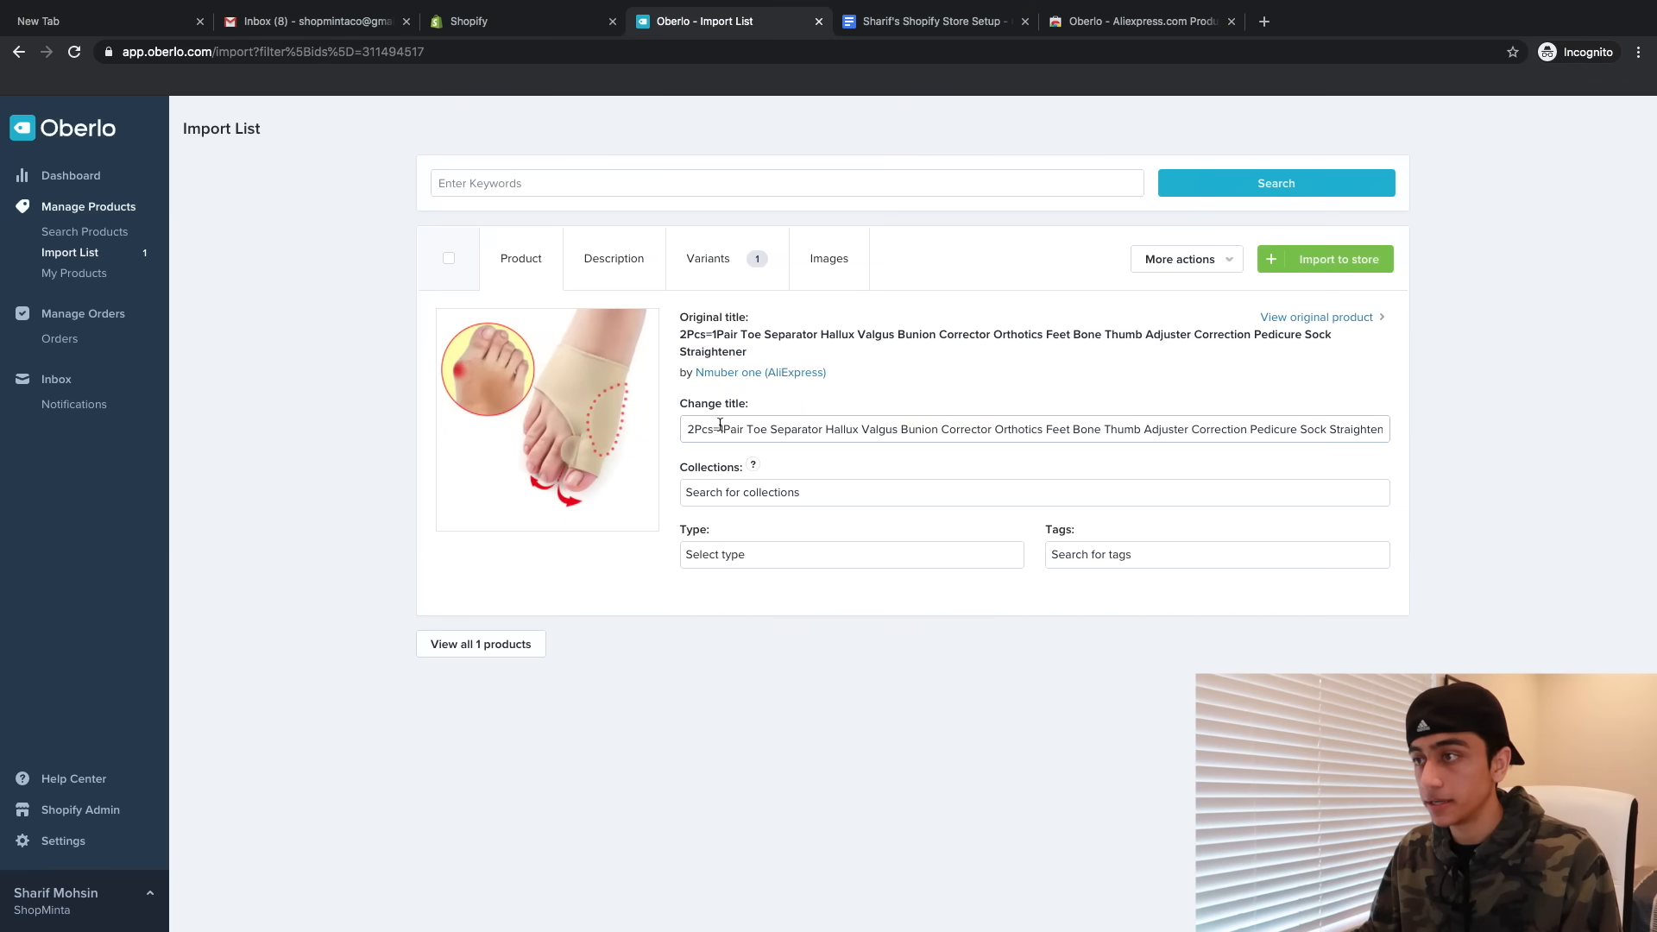
left_click(782, 439)
- Retitle the imported product 'Bunion Corrector' and delete the supplier description
key("super+a")
key("BackSpace")
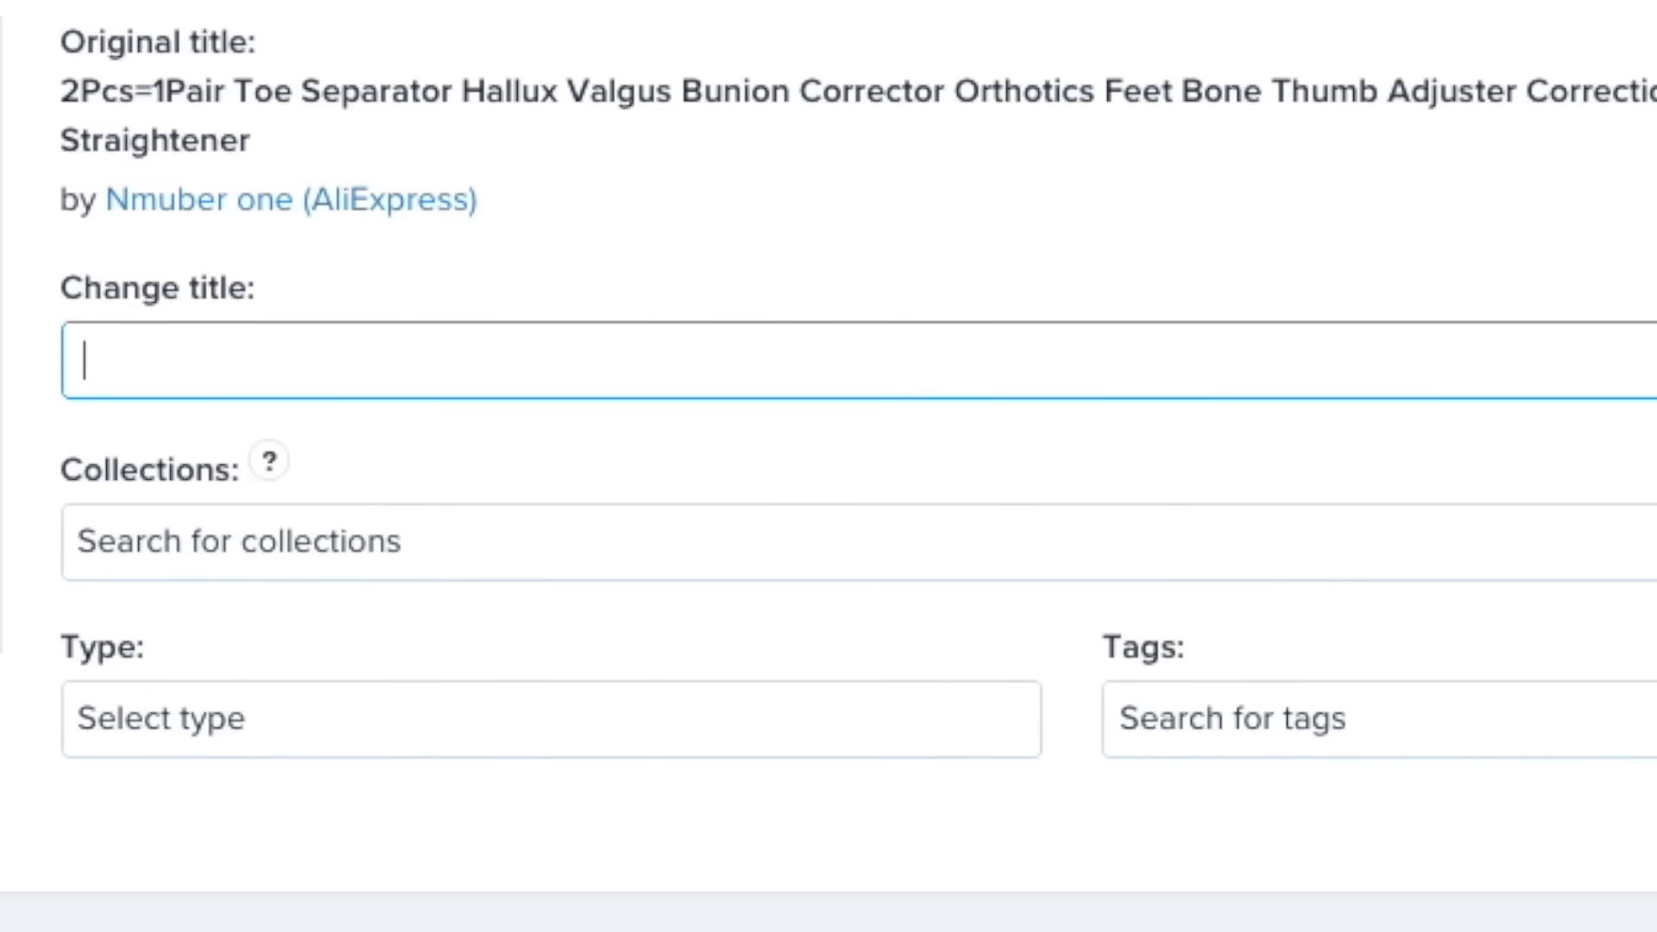
type("Bunion C")
type("orrector")
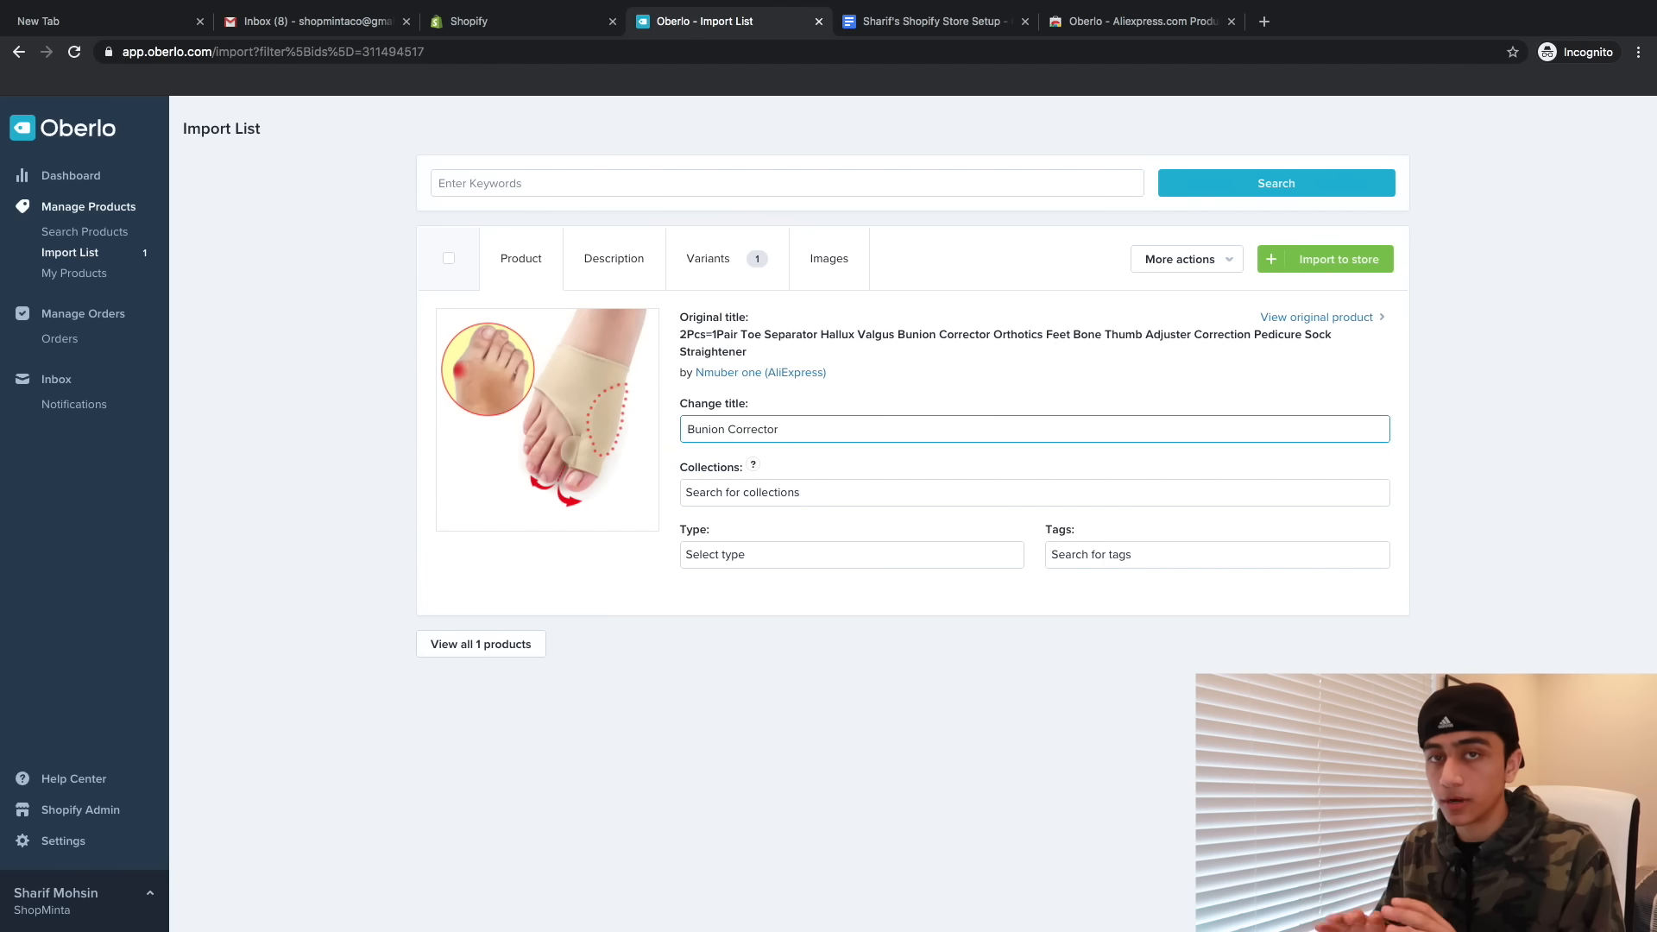
left_click(588, 263)
left_click(618, 434)
key("ctrl+a")
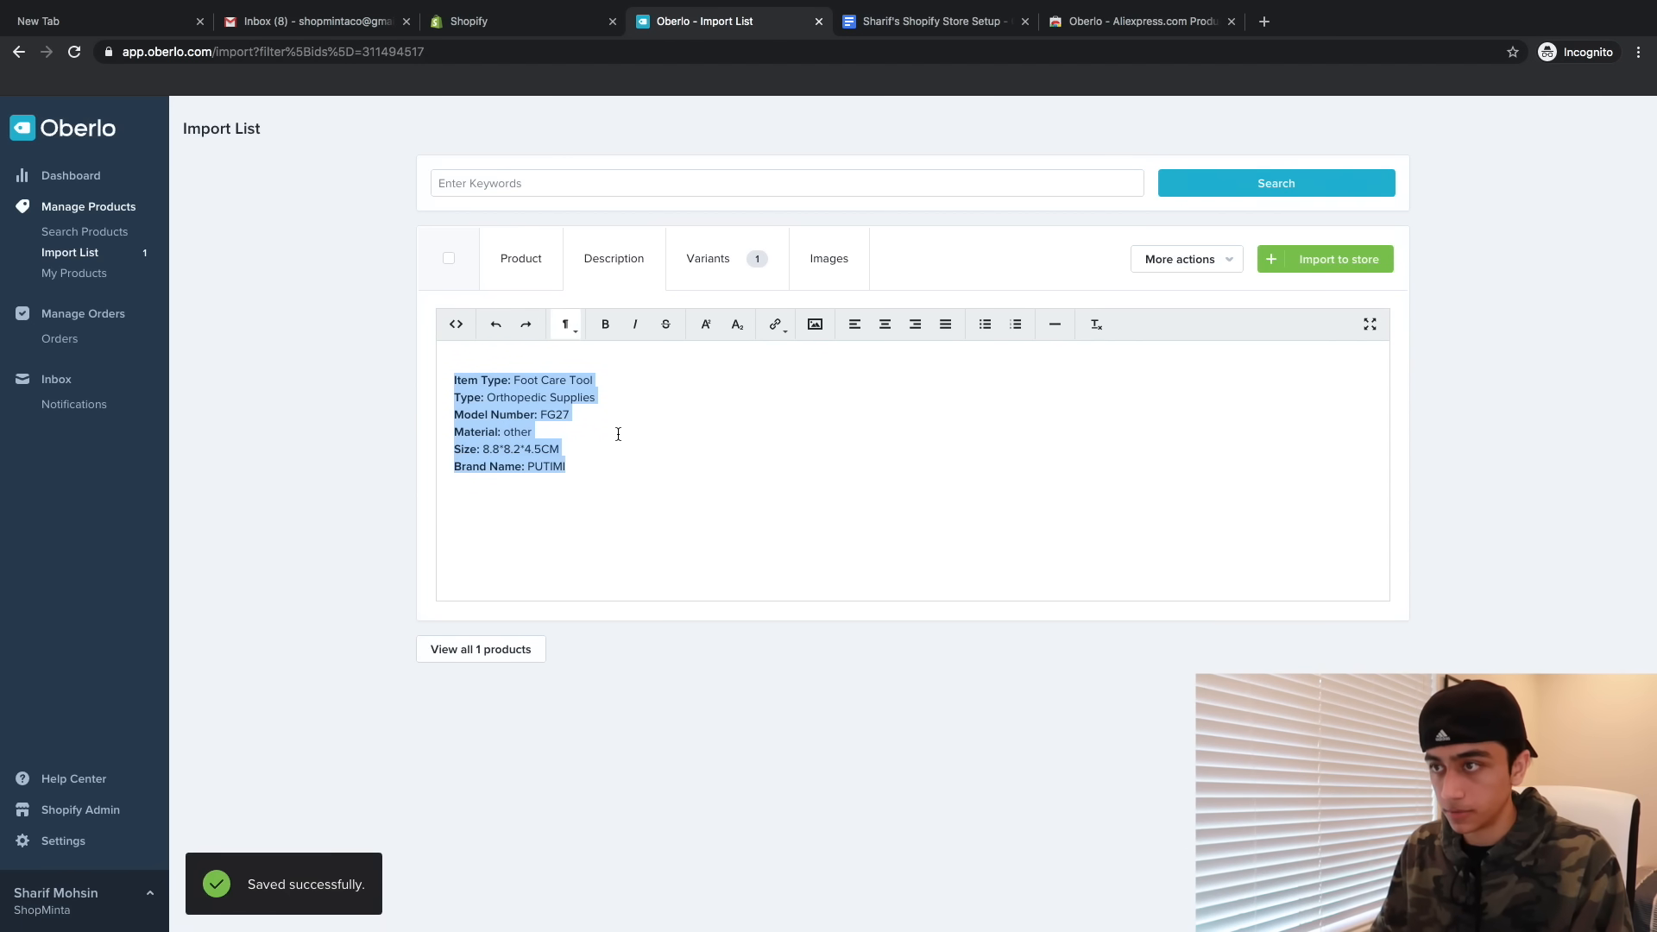
key("BackSpace")
- Set all variant prices to US$19.95 with a US$39.95 compare-at price
left_click(708, 257)
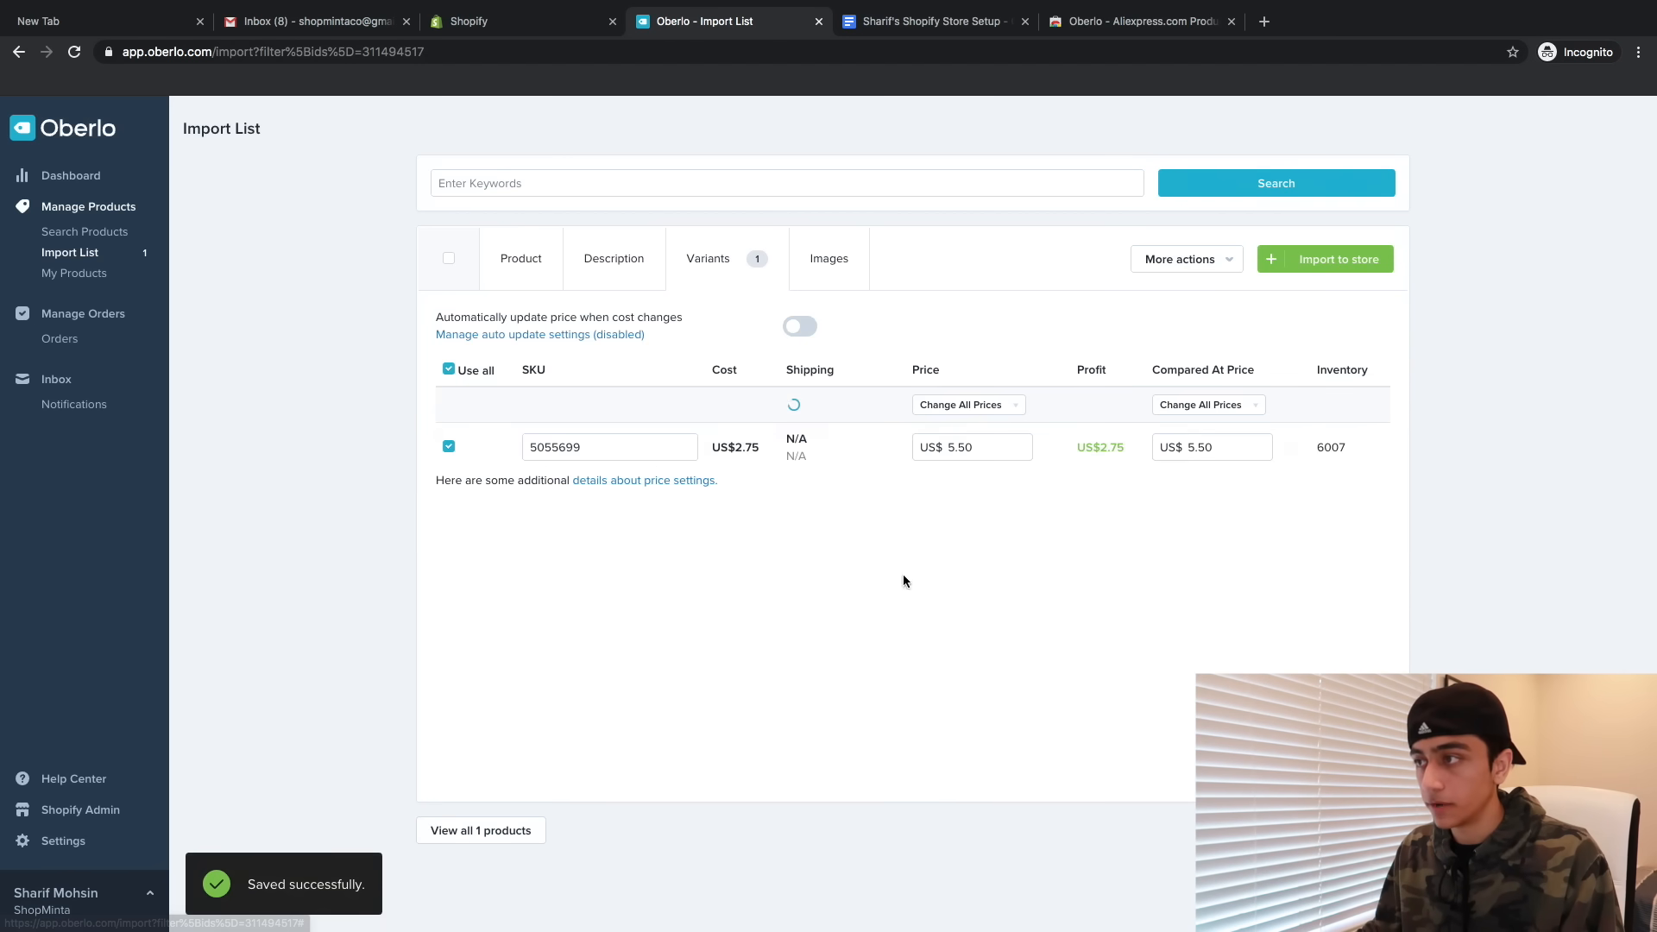
left_click(982, 412)
left_click(1021, 447)
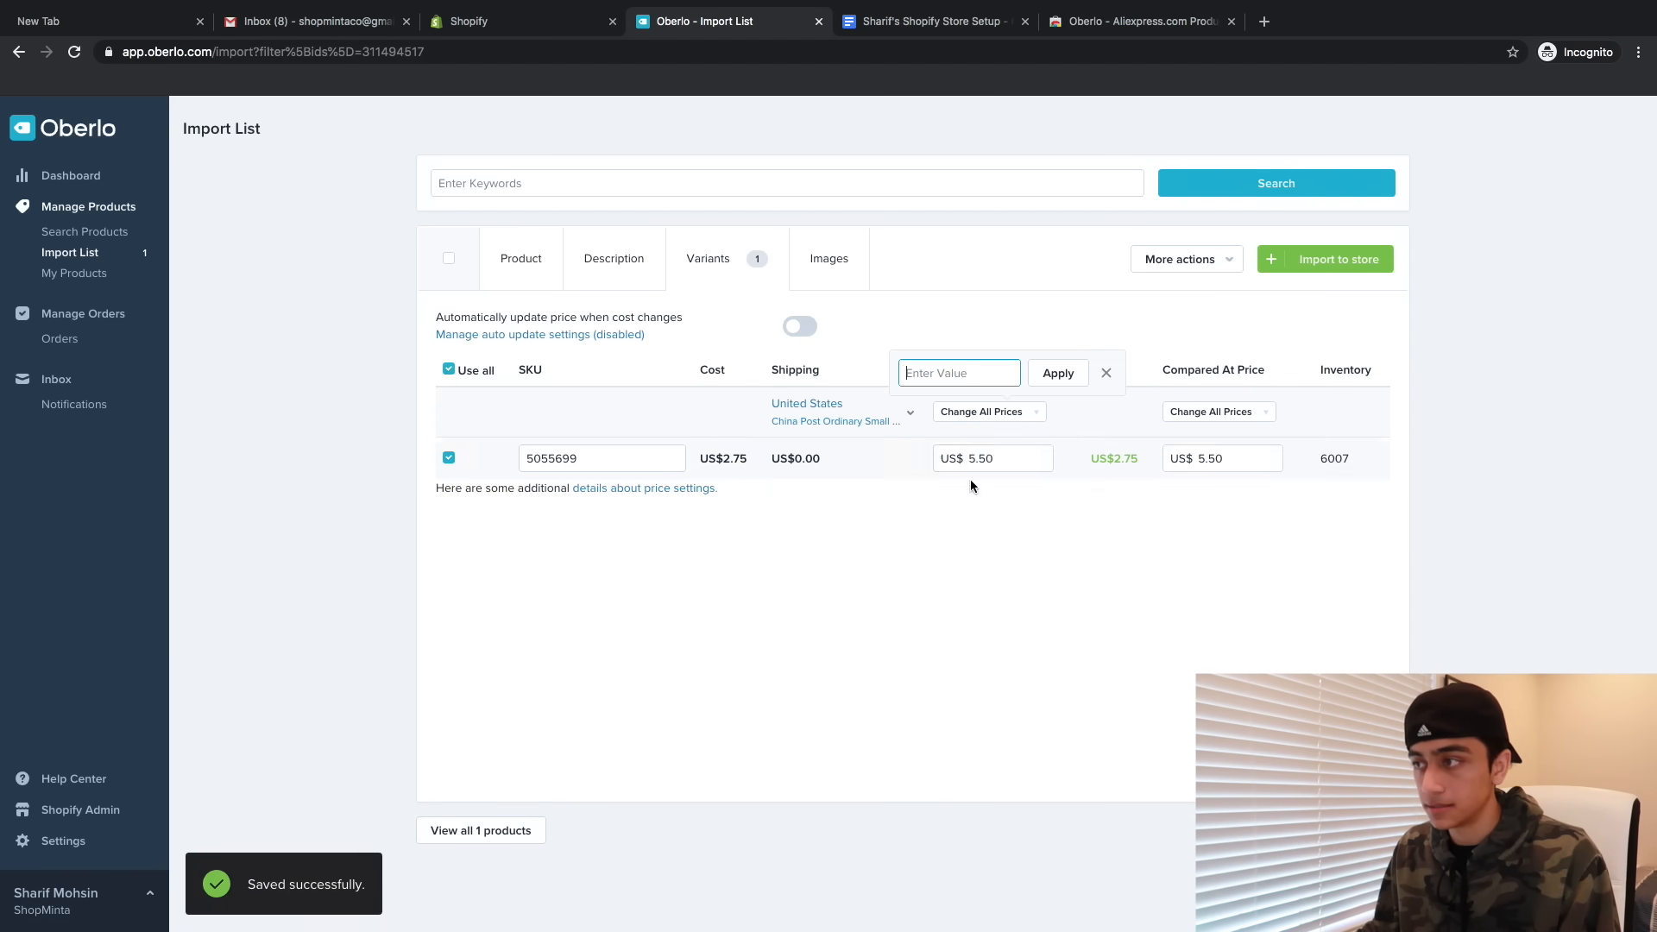
left_click(962, 375)
type("19.99")
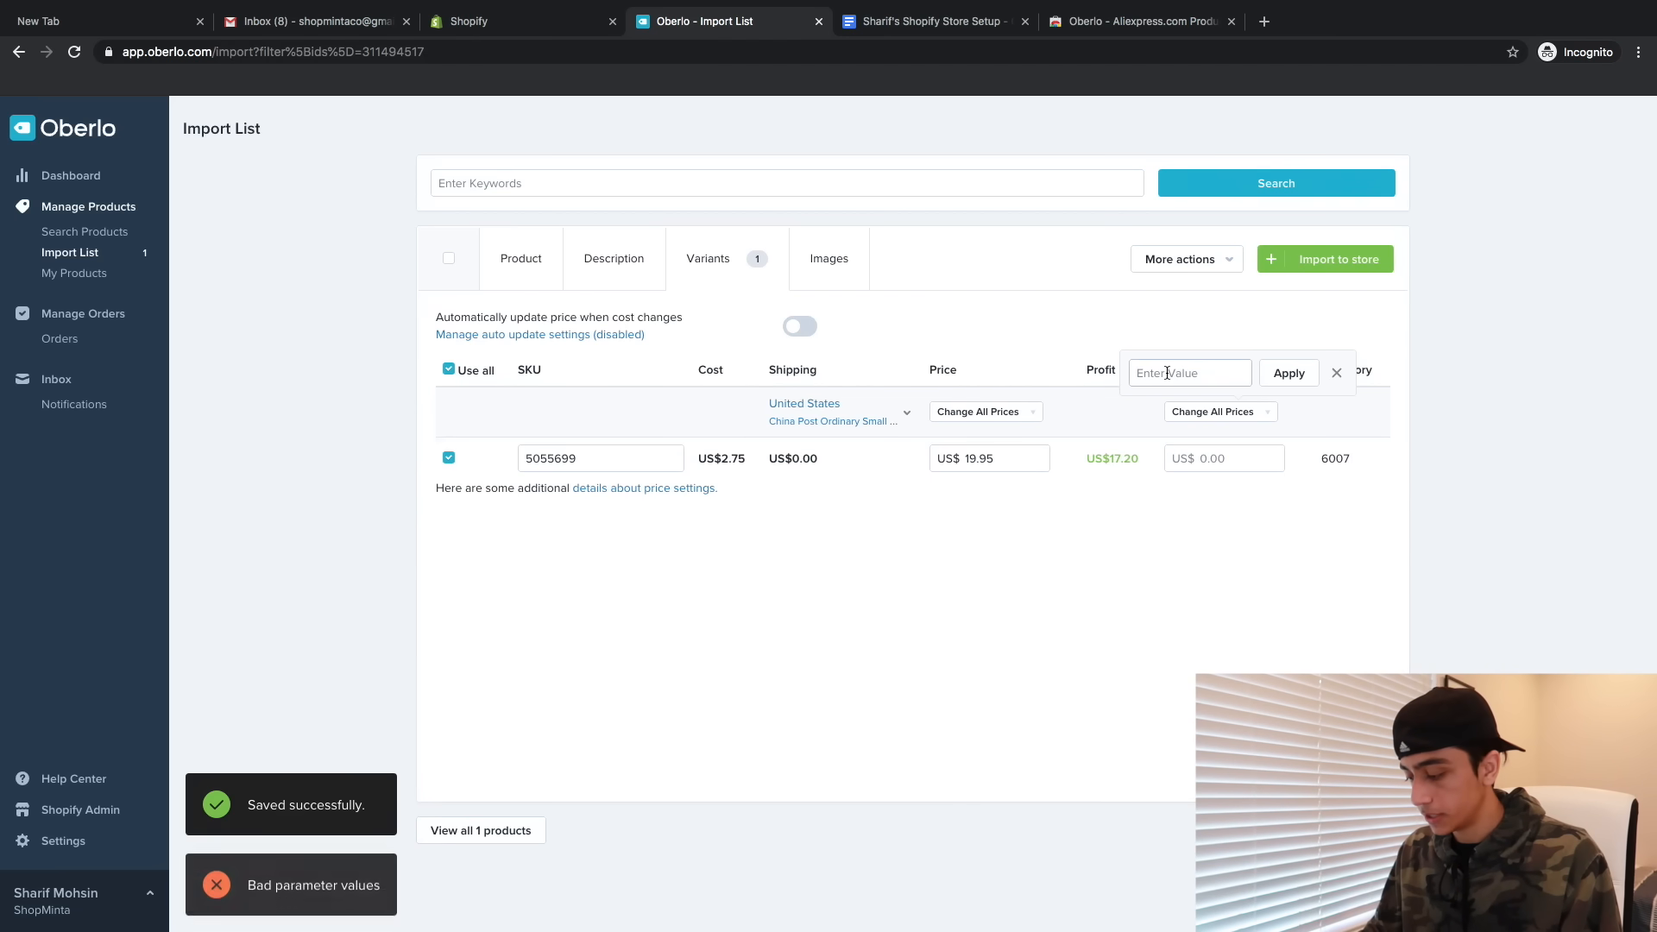
type("39.95")
key("Return")
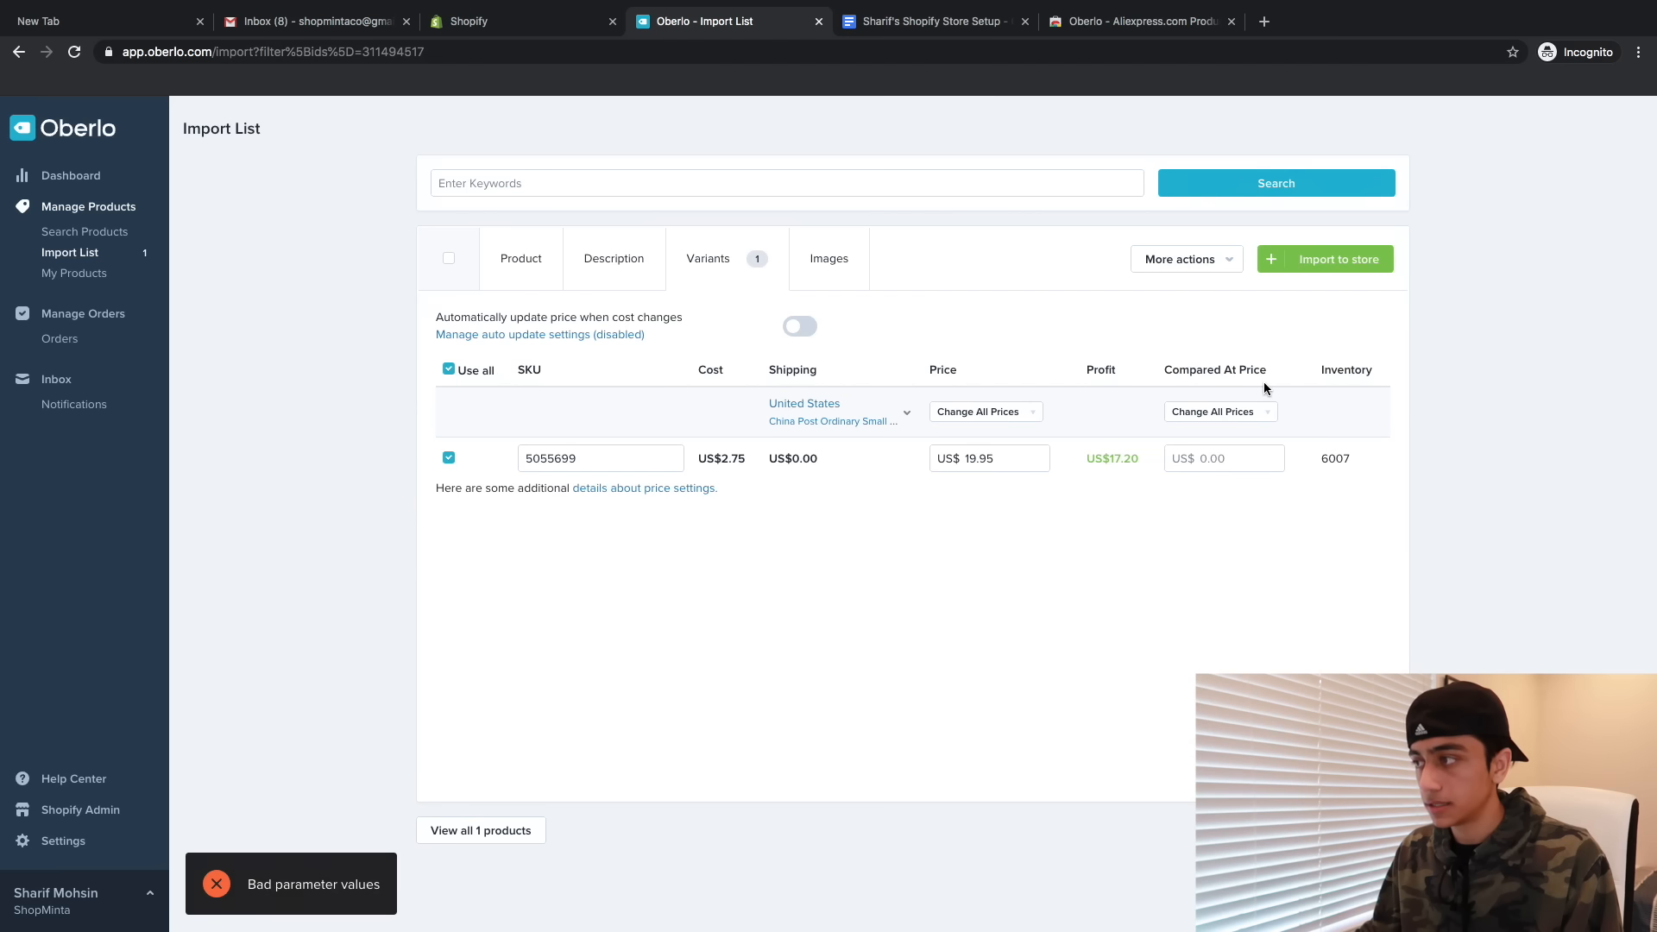
- Add extra photos to the product, including the fabric, before-and-after and diagram shots
left_click(799, 271)
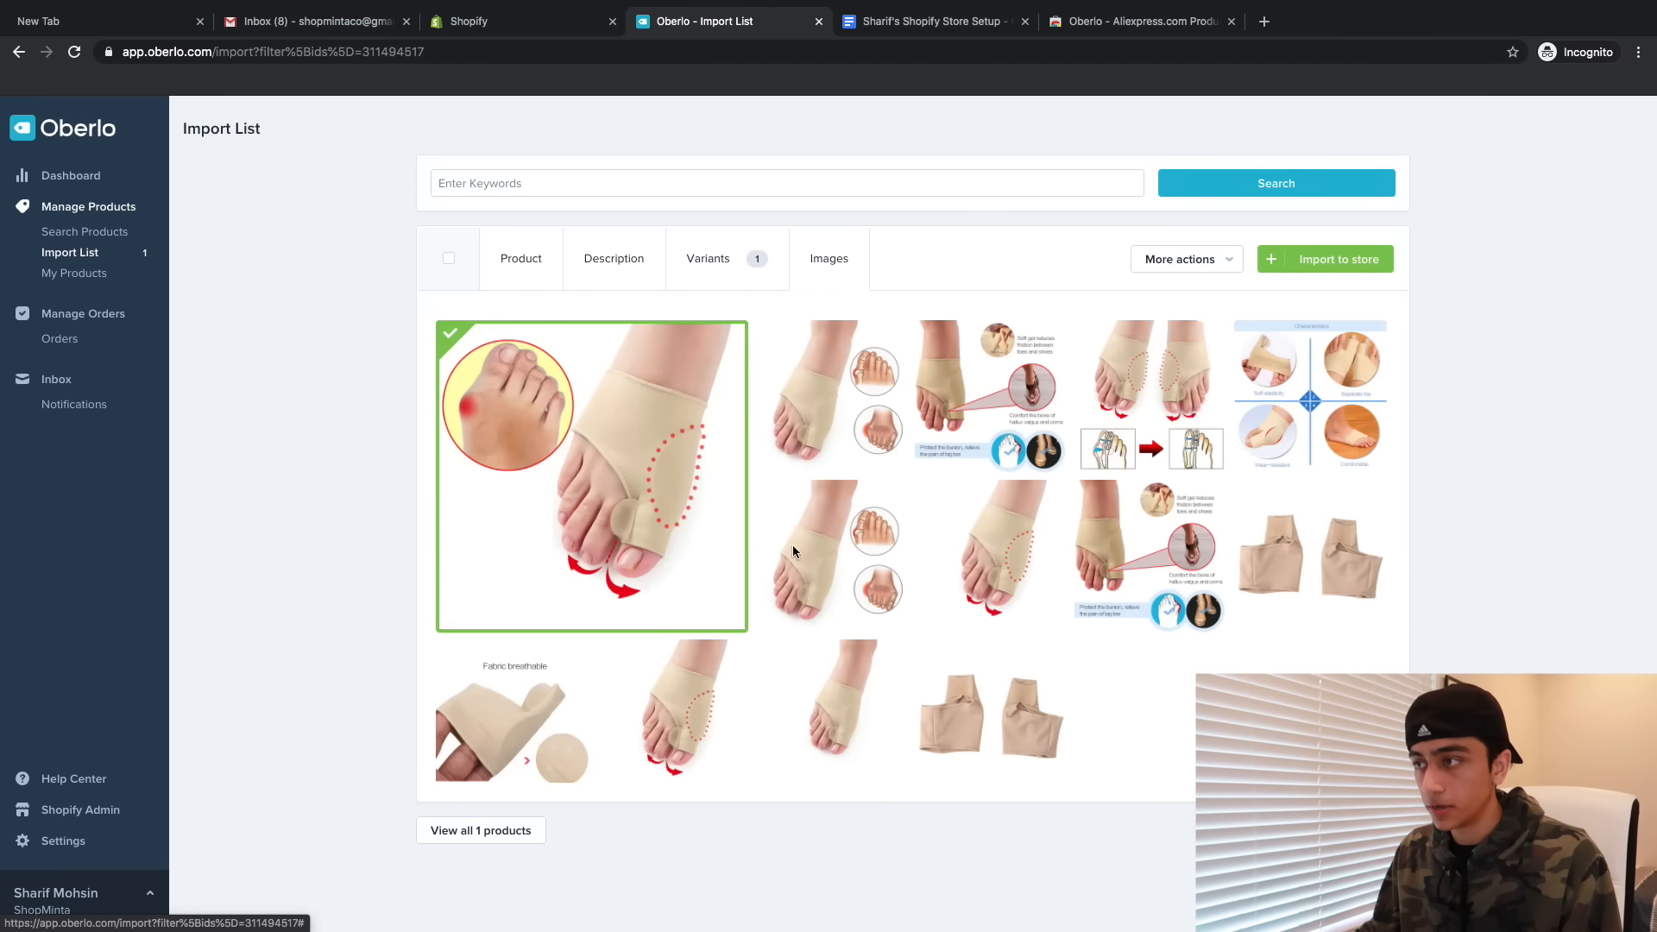
left_click(608, 698)
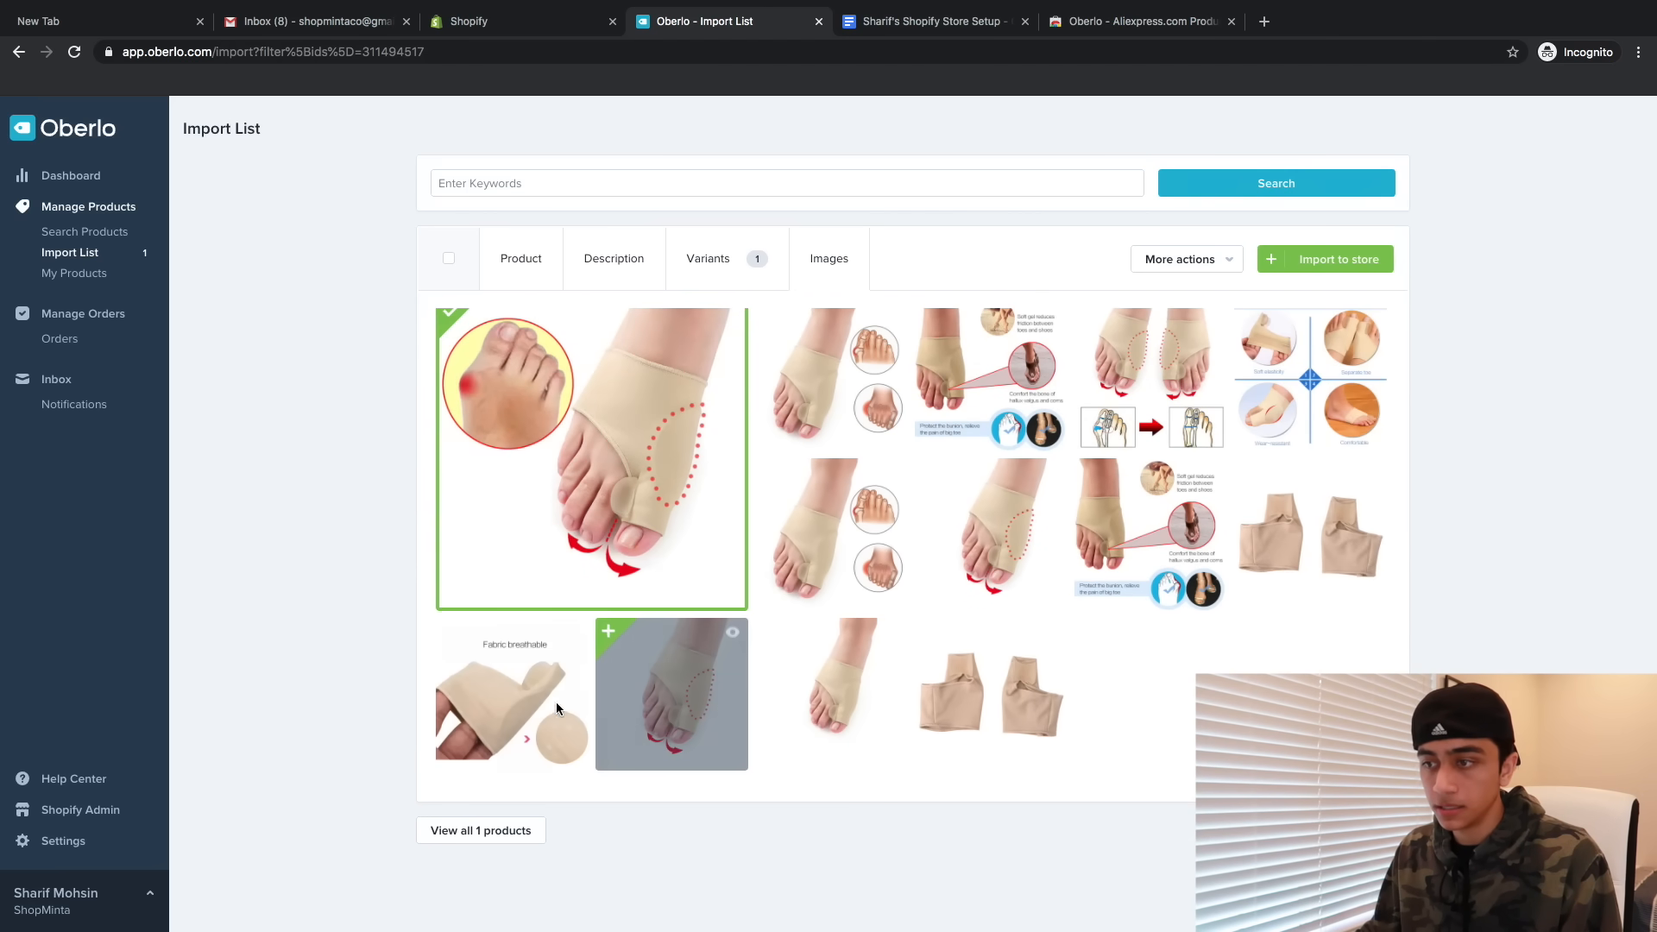
left_click(544, 703)
left_click(1064, 660)
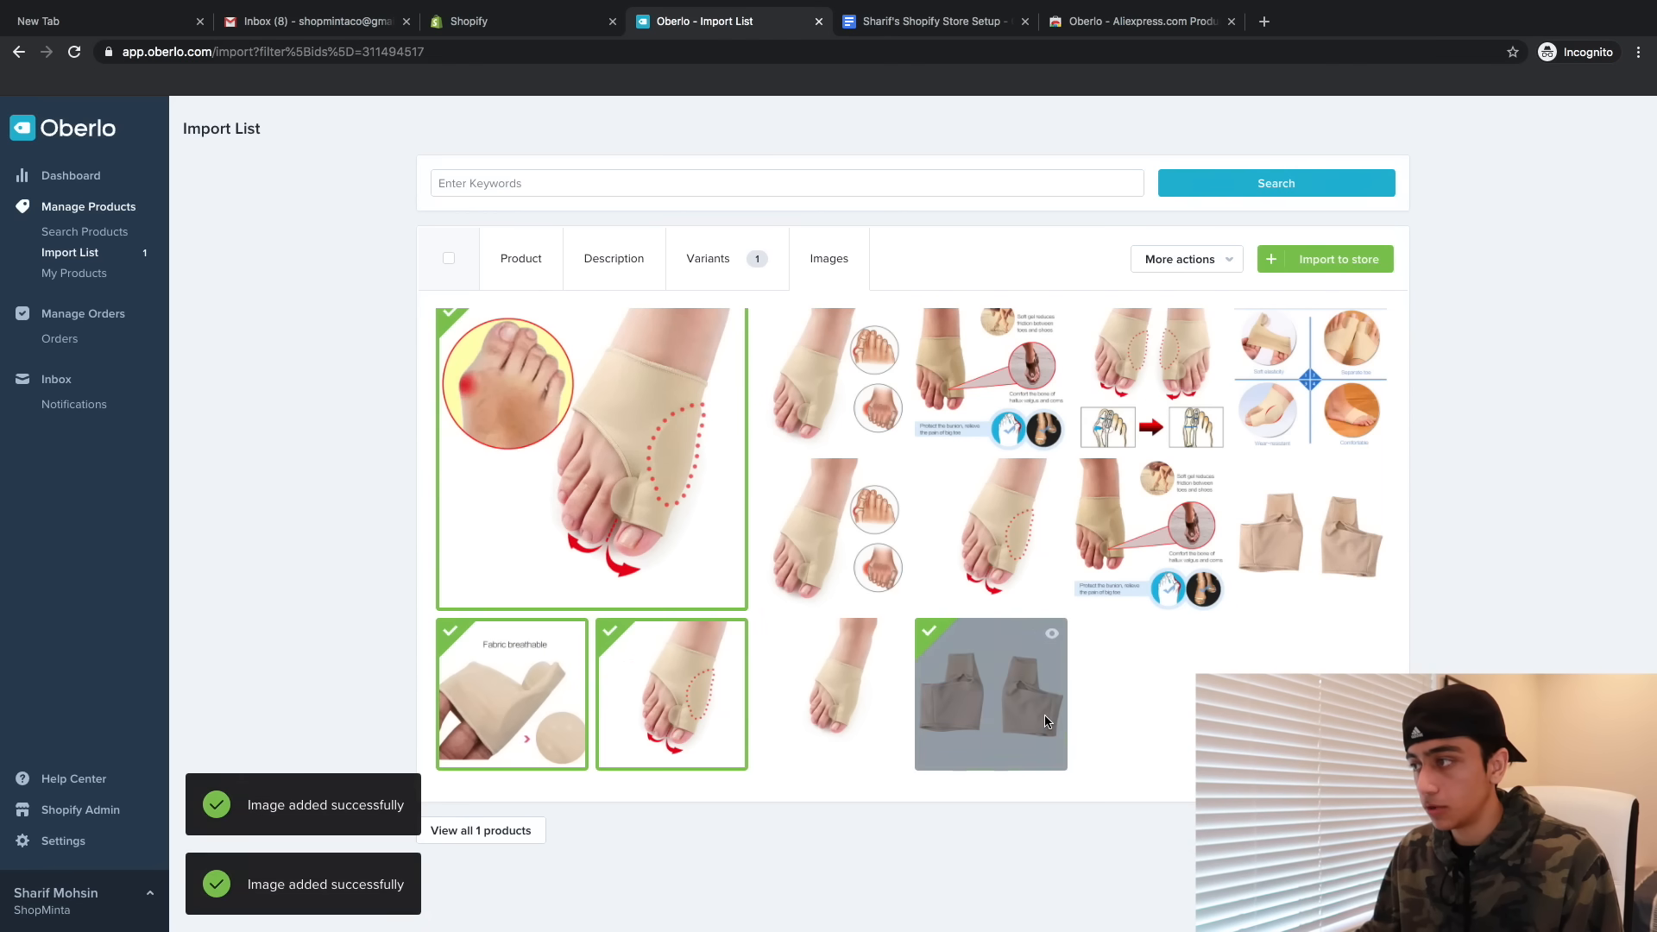
left_click(1148, 384)
left_click(1254, 366)
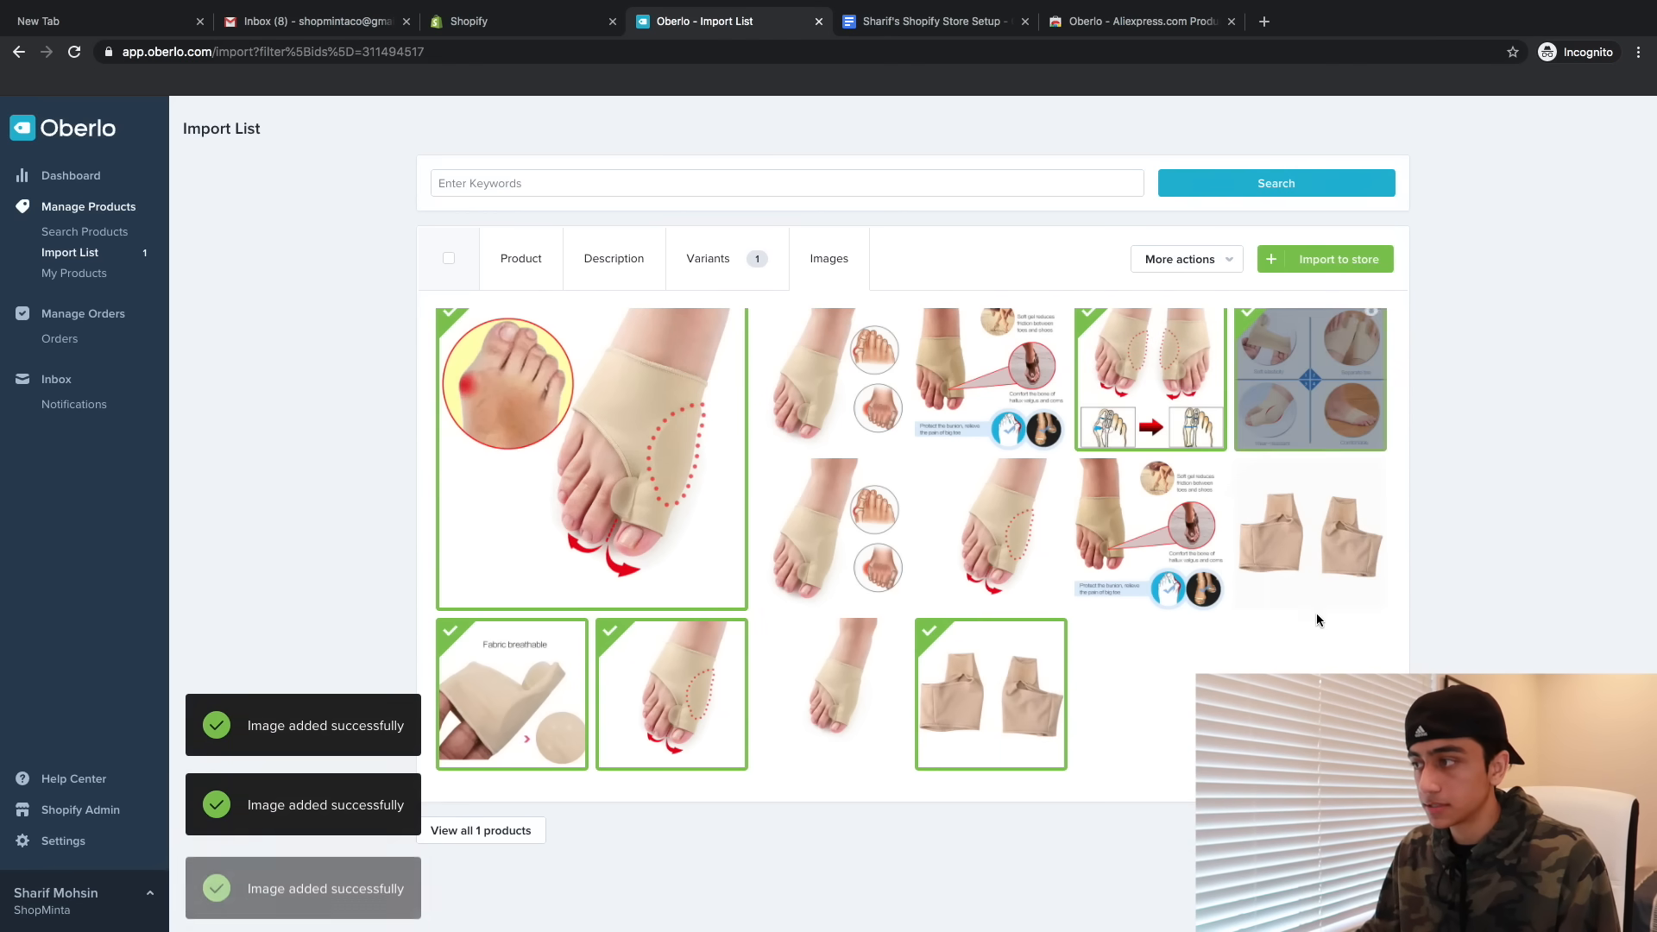
left_click(963, 357)
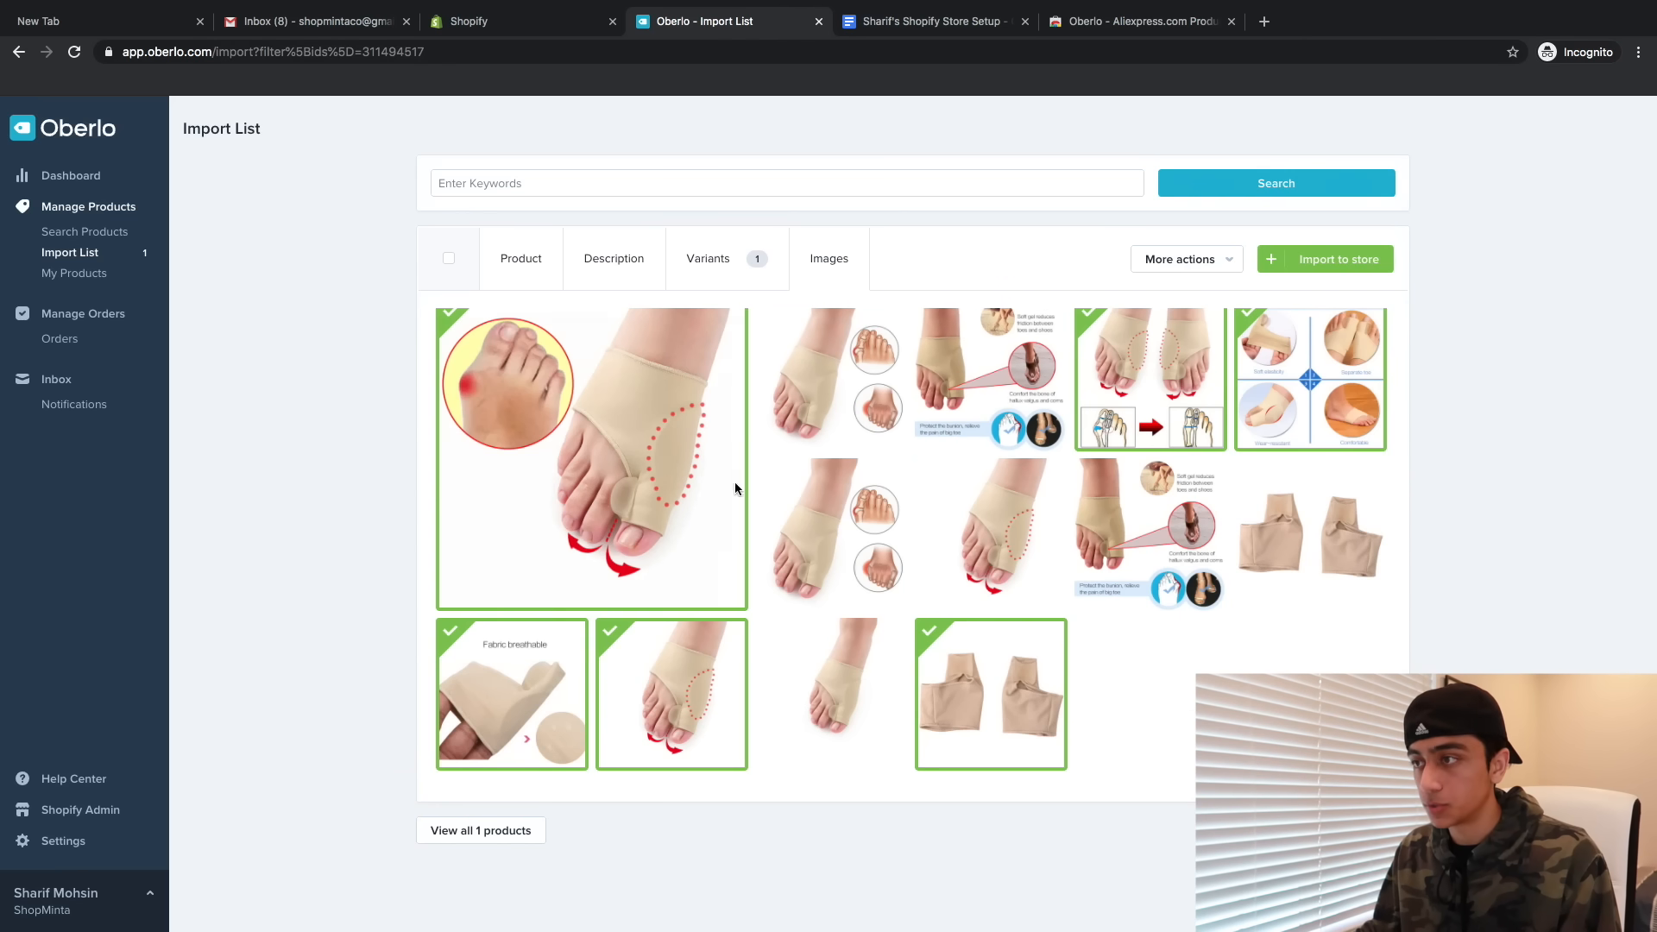
- Add one more photo, import Bunion Corrector to the store and open it in Shopify admin
left_click(975, 405)
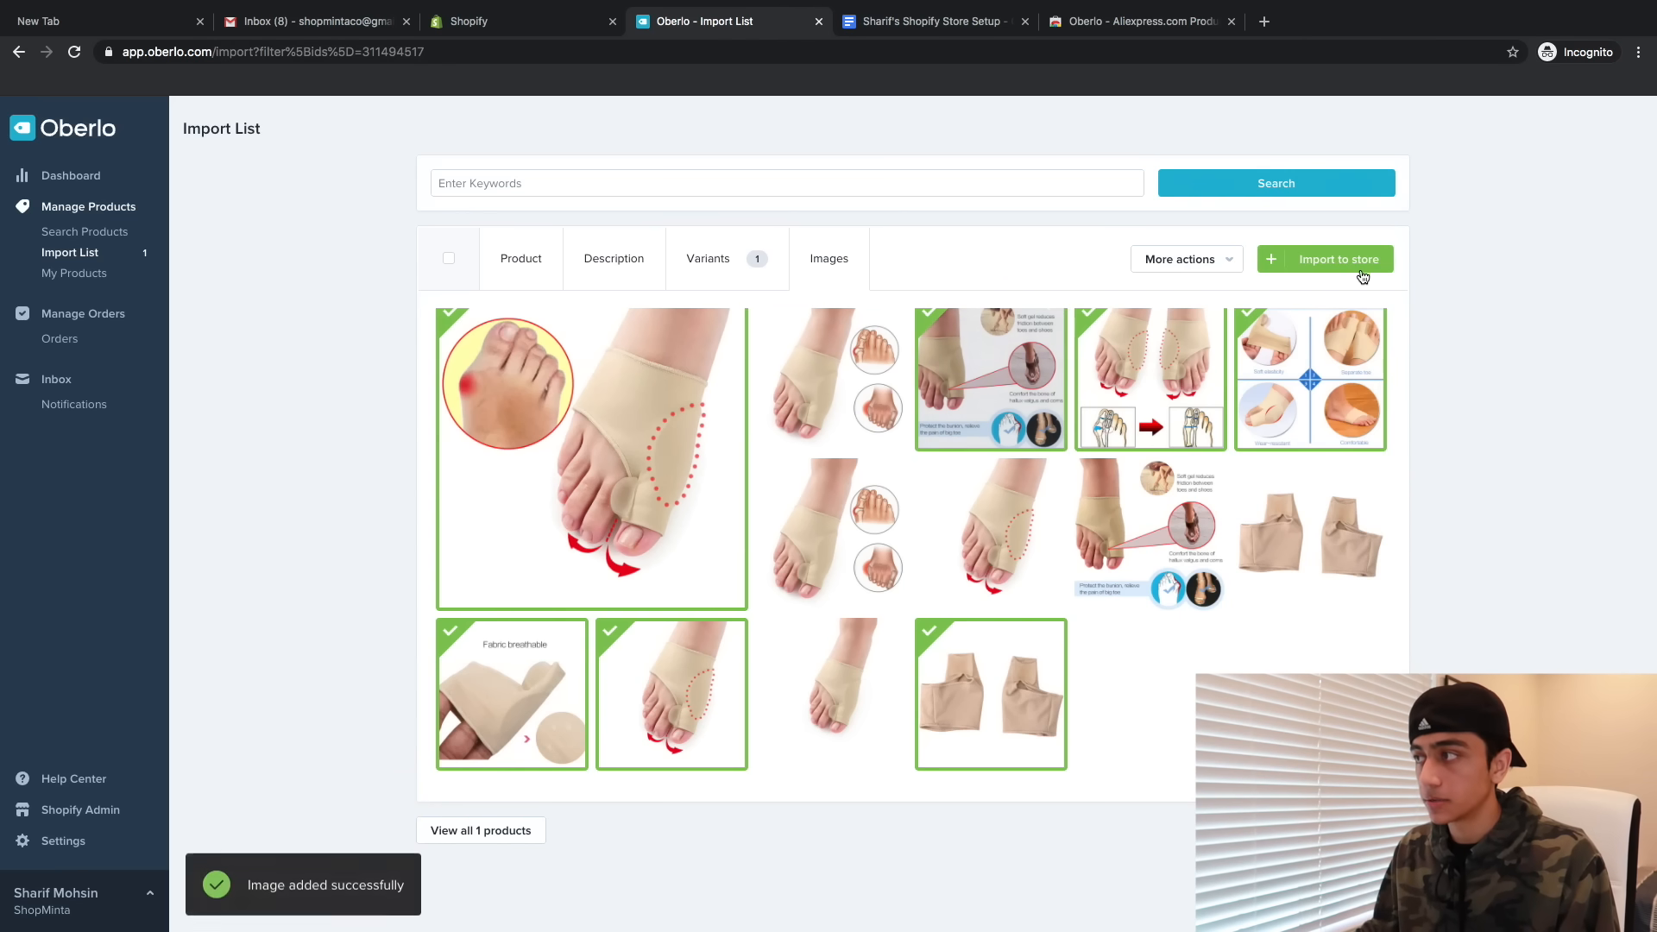
left_click(1359, 267)
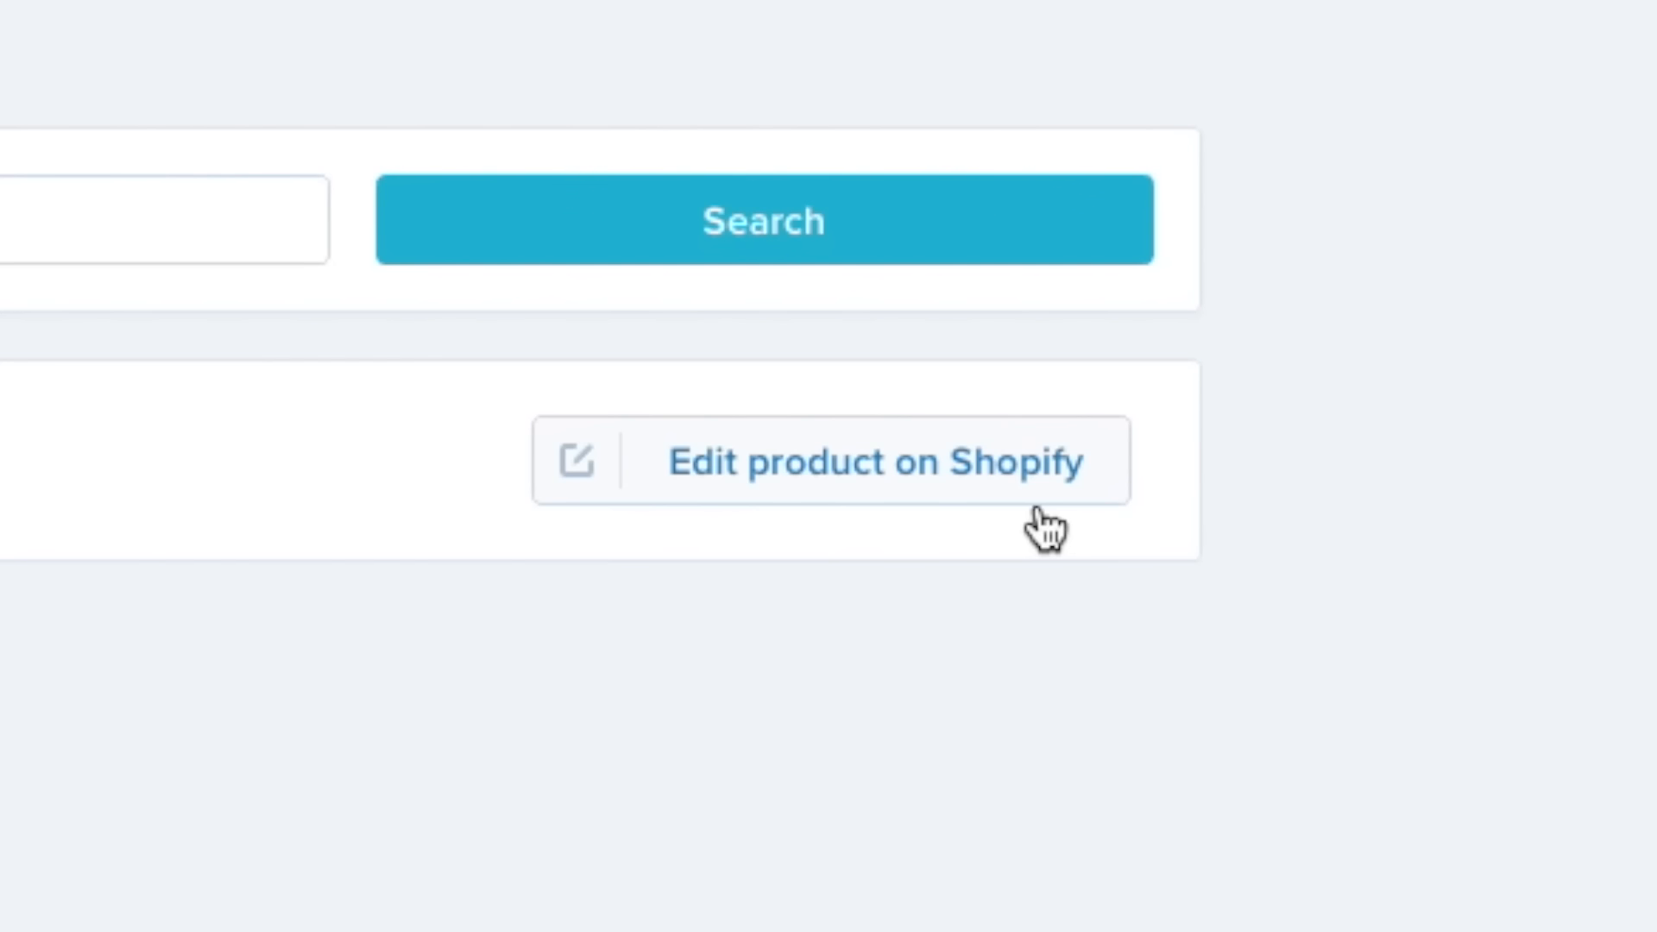
left_click(1040, 509)
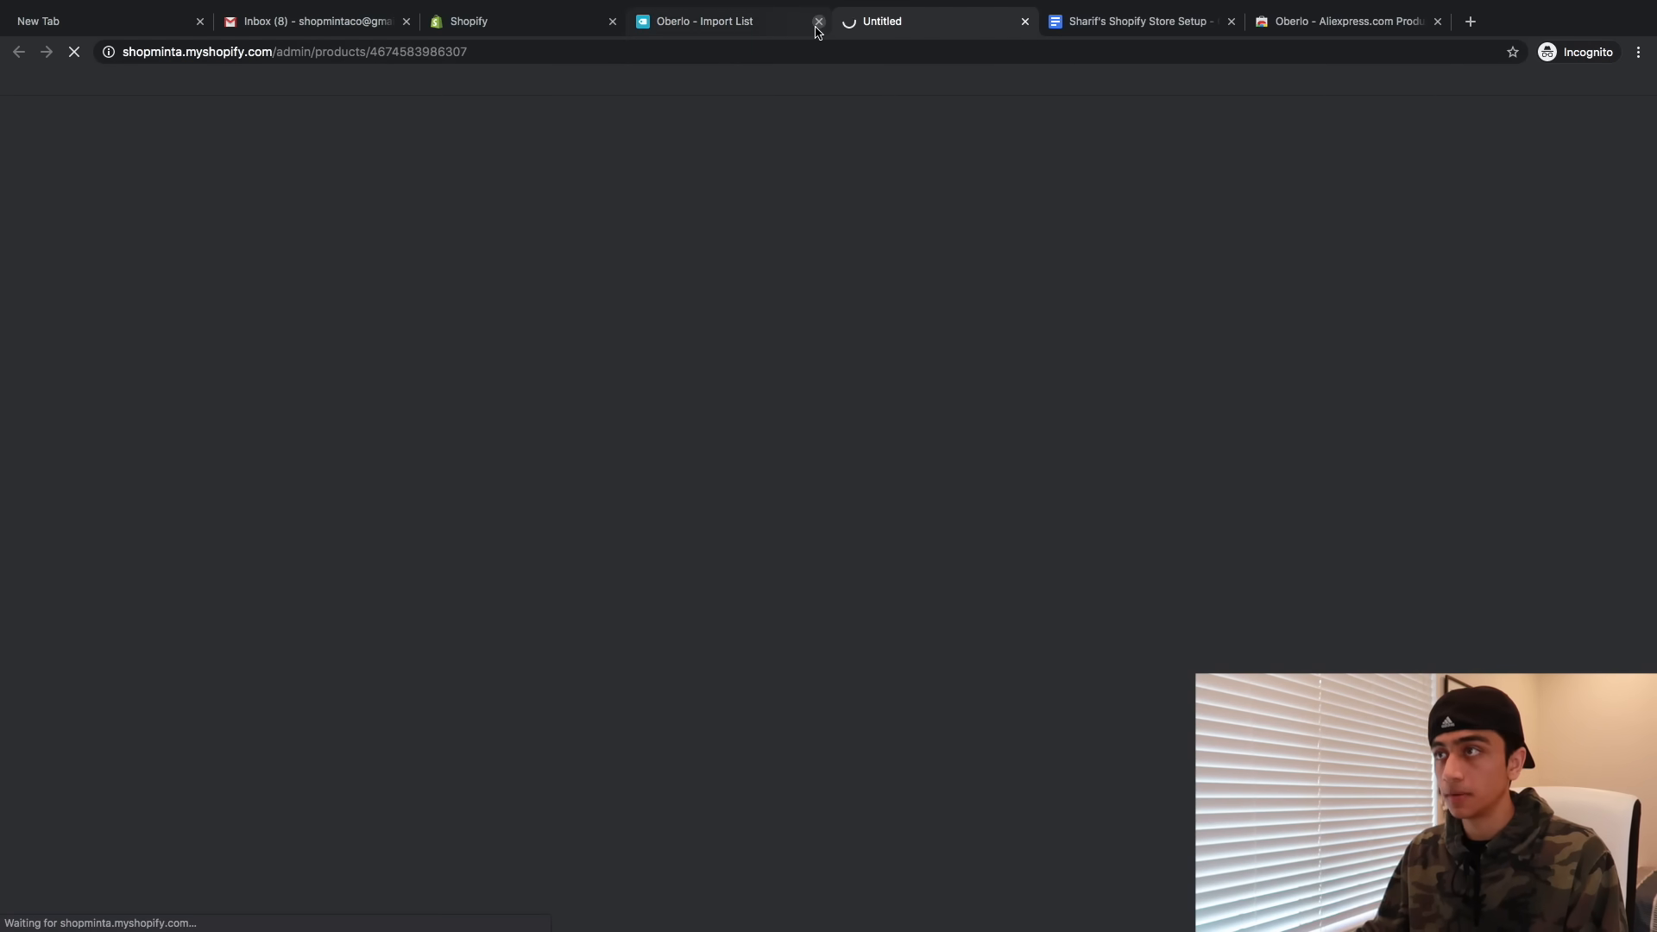
- Close the Oberlo tab and review the Bunion Corrector product page in the admin
left_click(818, 22)
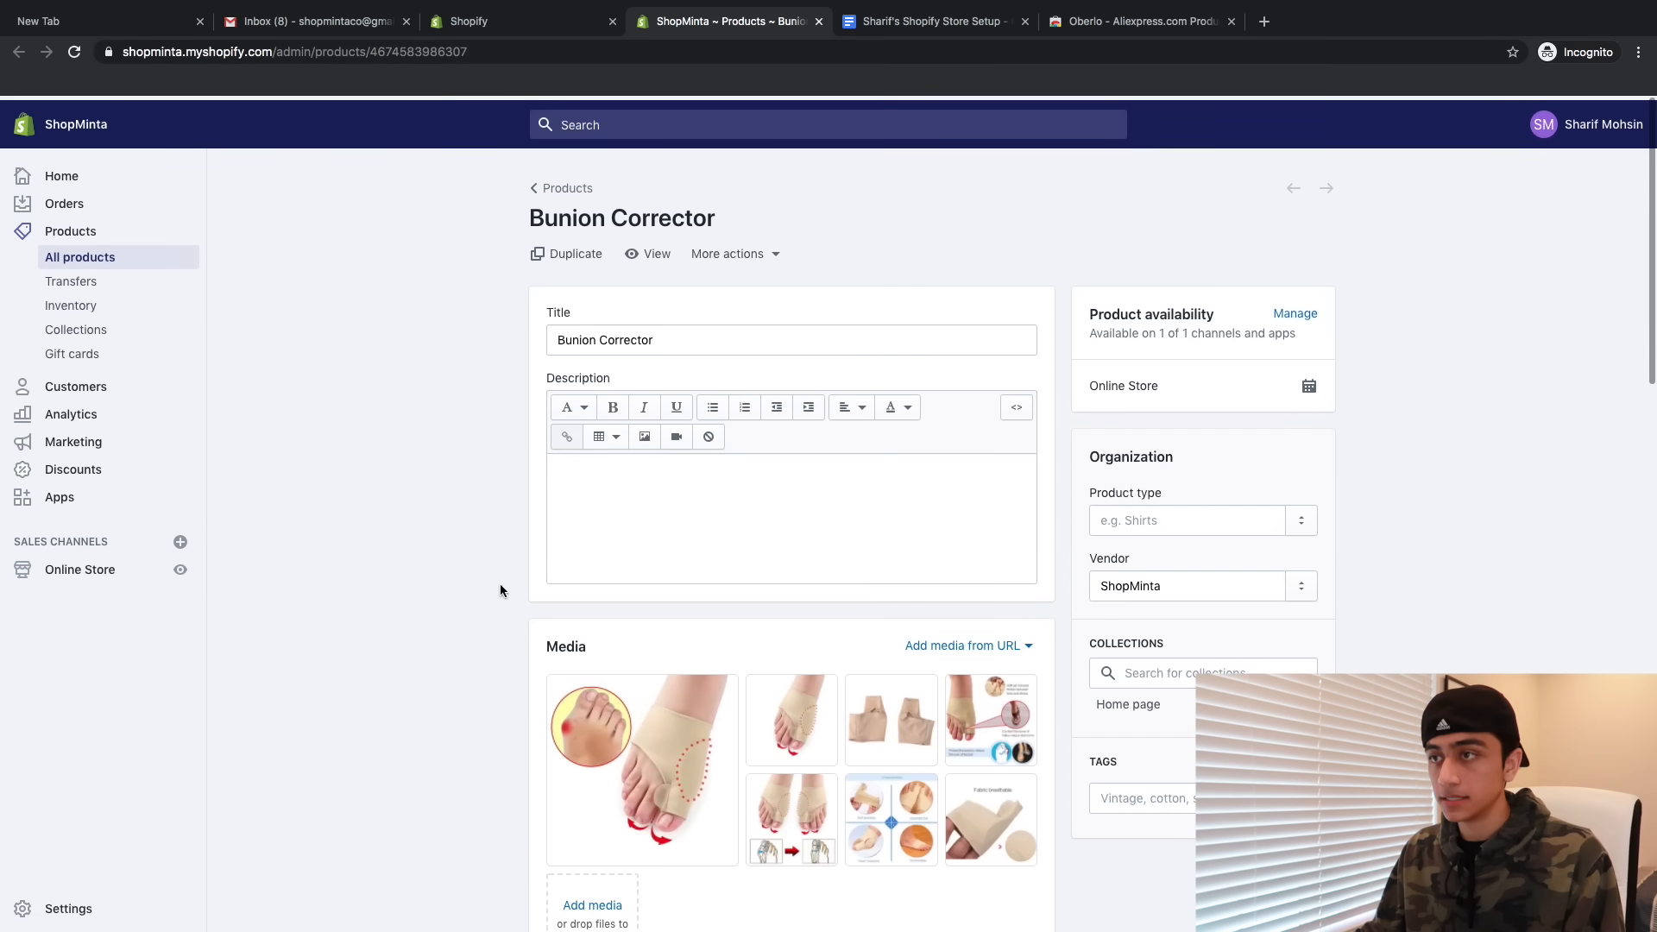
scroll(439, 388, "down", 2)
scroll(439, 388, "up", 3)
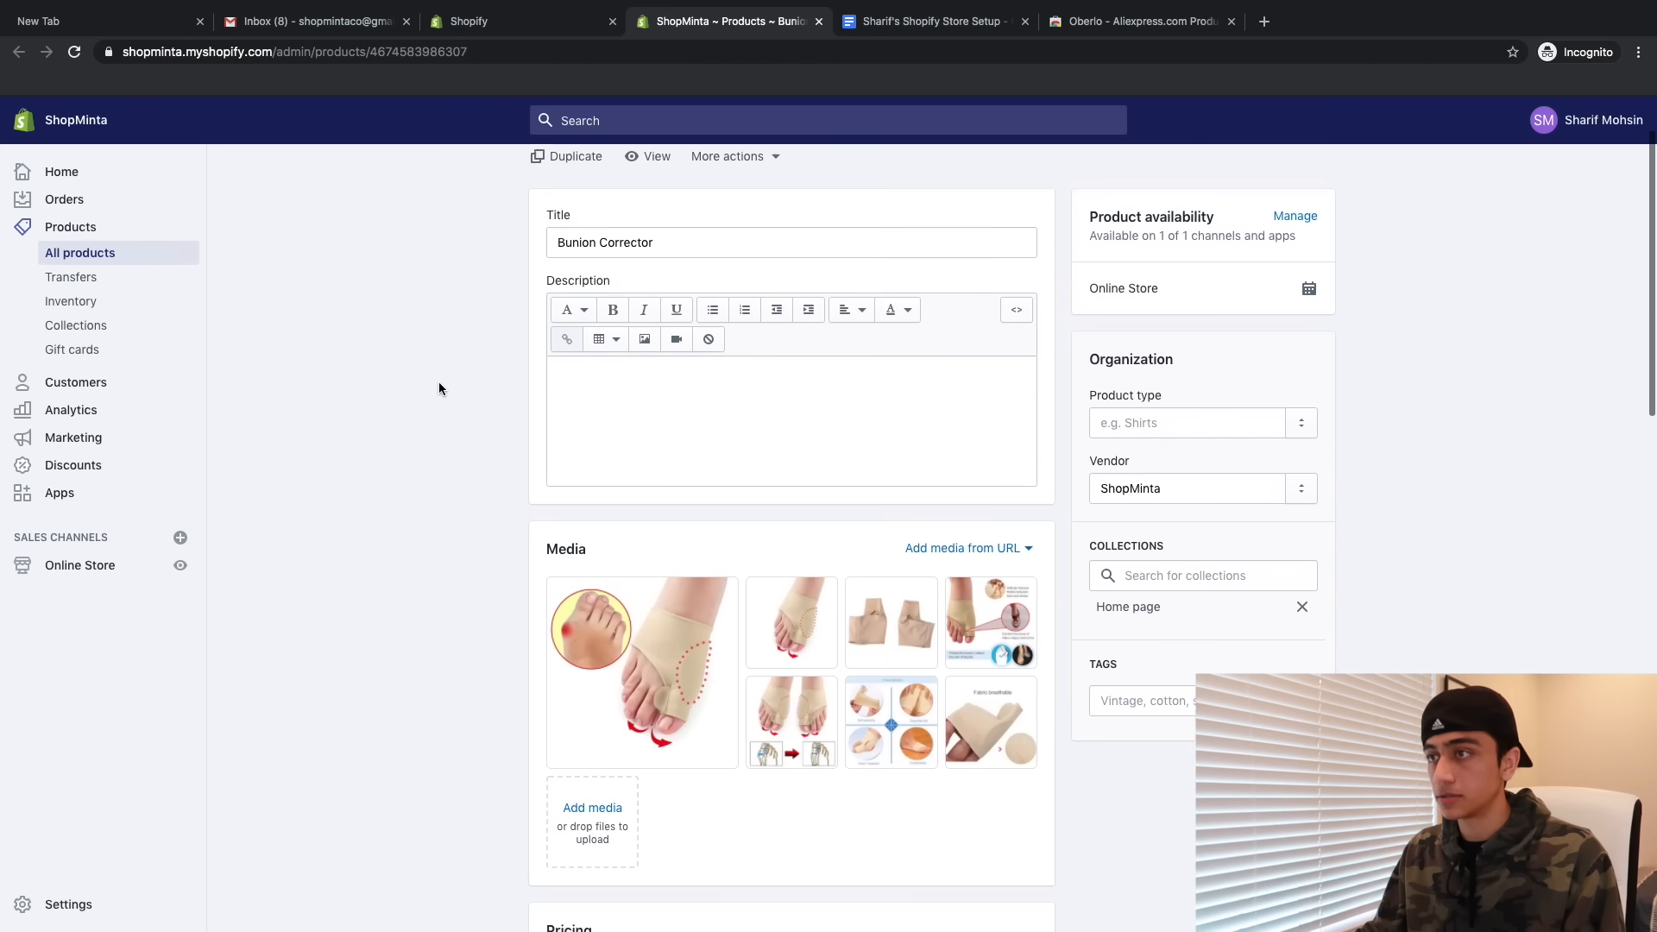
- View the Bunion Corrector storefront listing showing $19.95 on sale
left_click(651, 253)
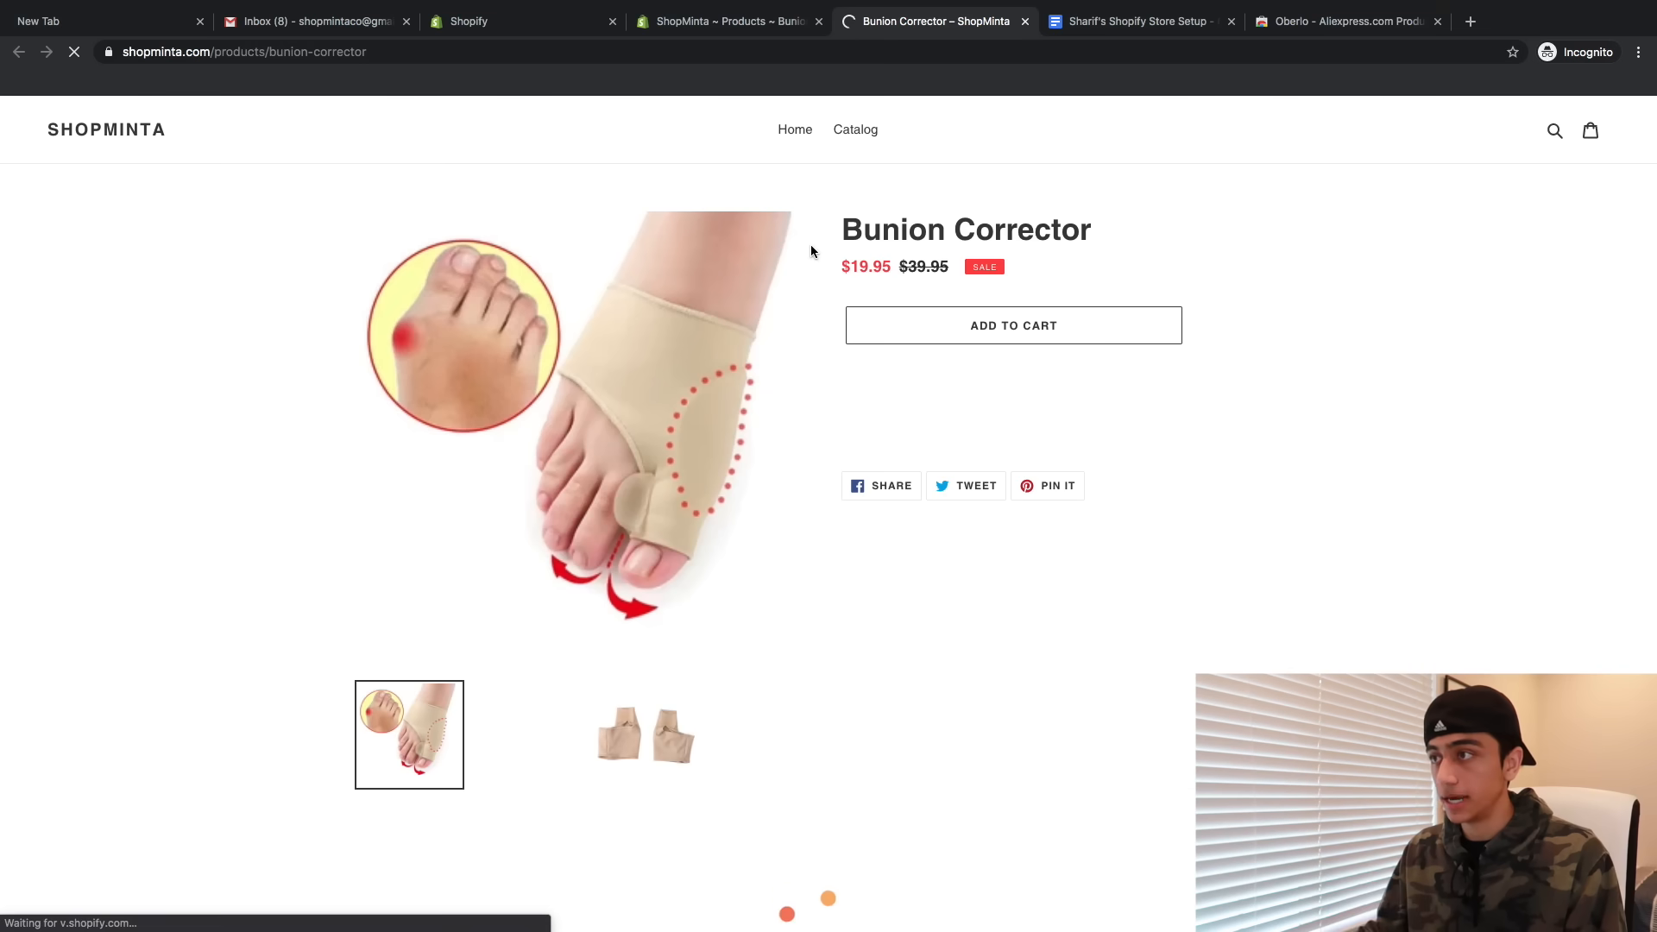
scroll(897, 351, "down", 5)
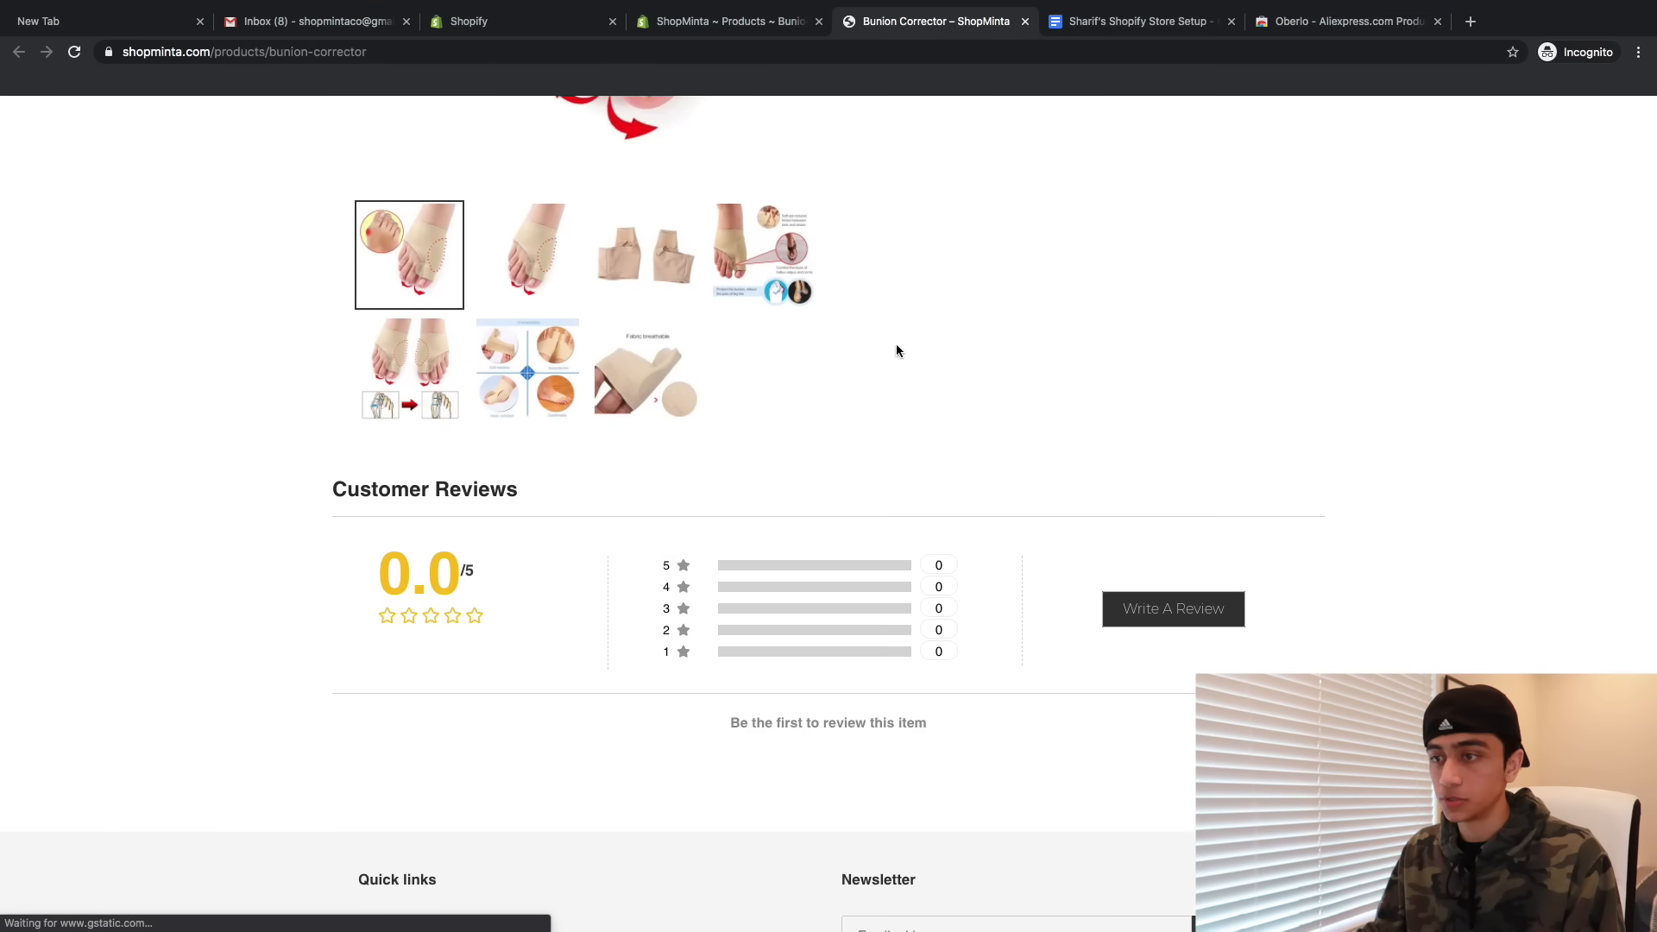
scroll(897, 351, "up", 5)
scroll(897, 352, "down", 5)
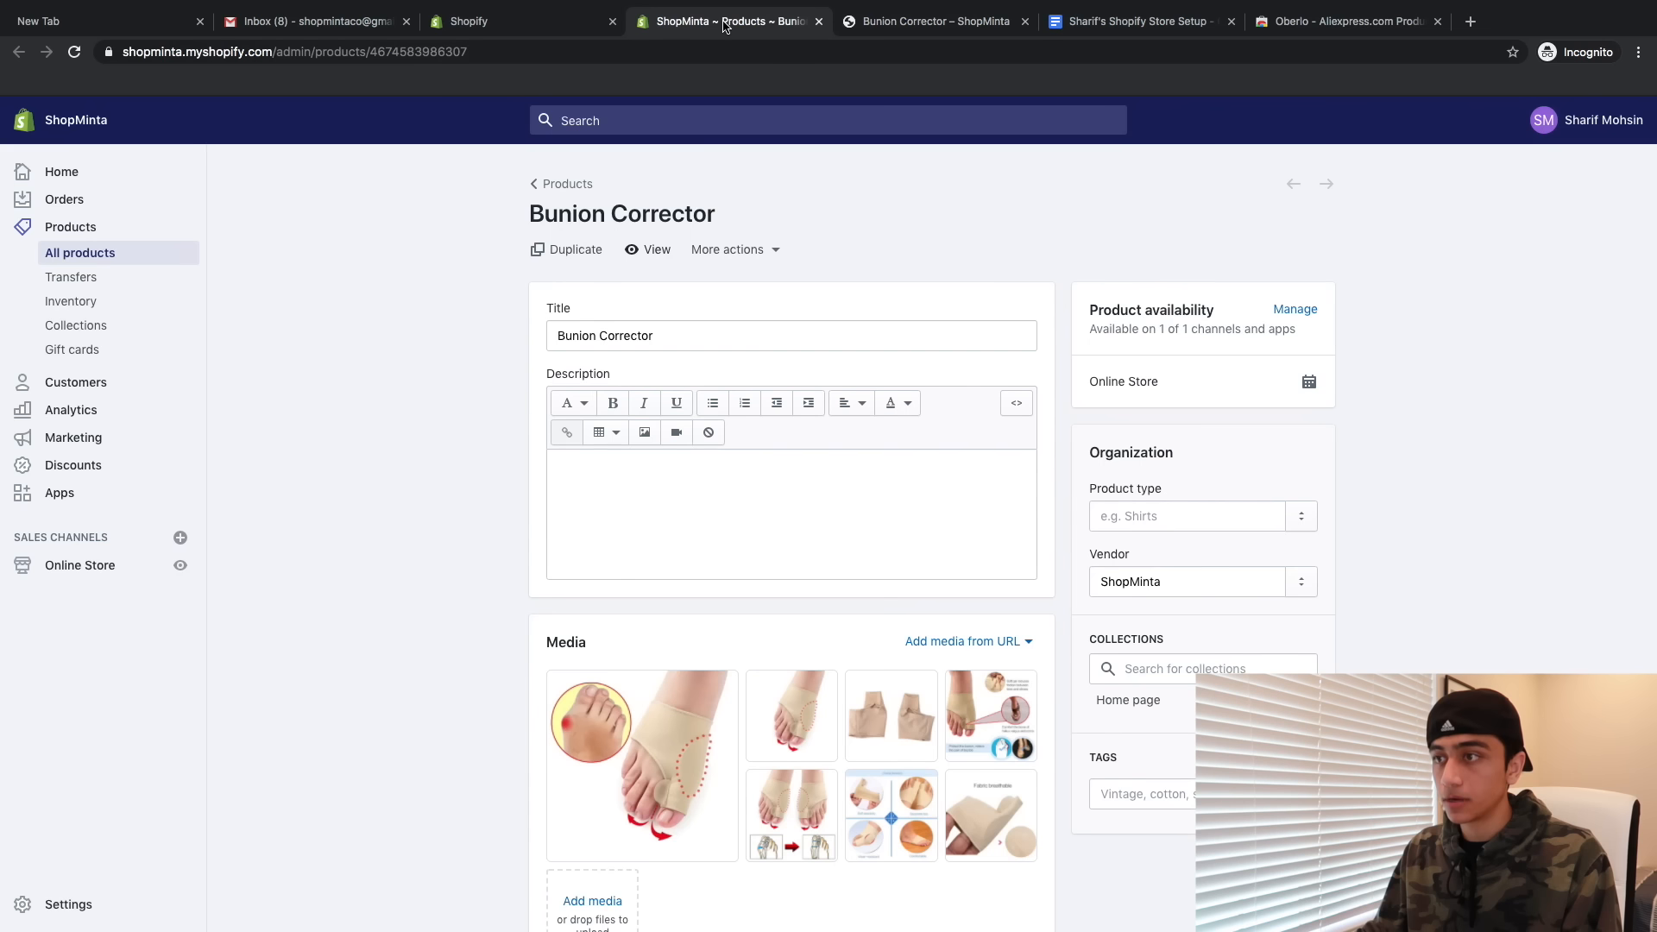
scroll(504, 419, "down", 1)
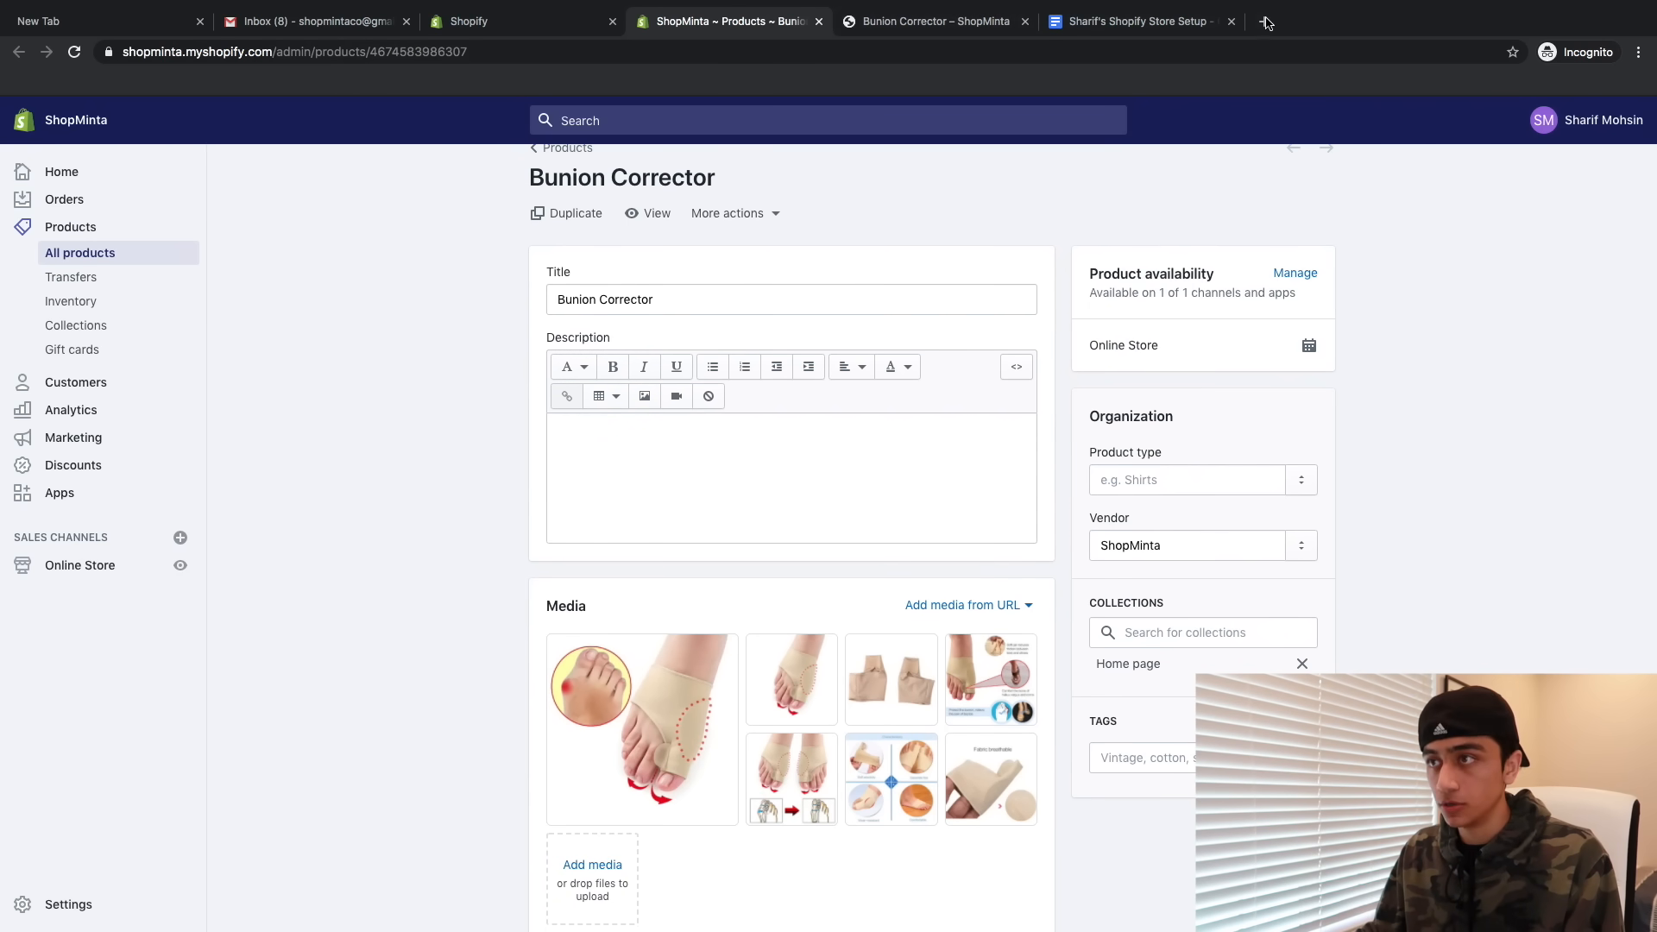
- Google 'bunion corrector + shopify' in a new tab placed before the notes tab
left_click(1266, 23)
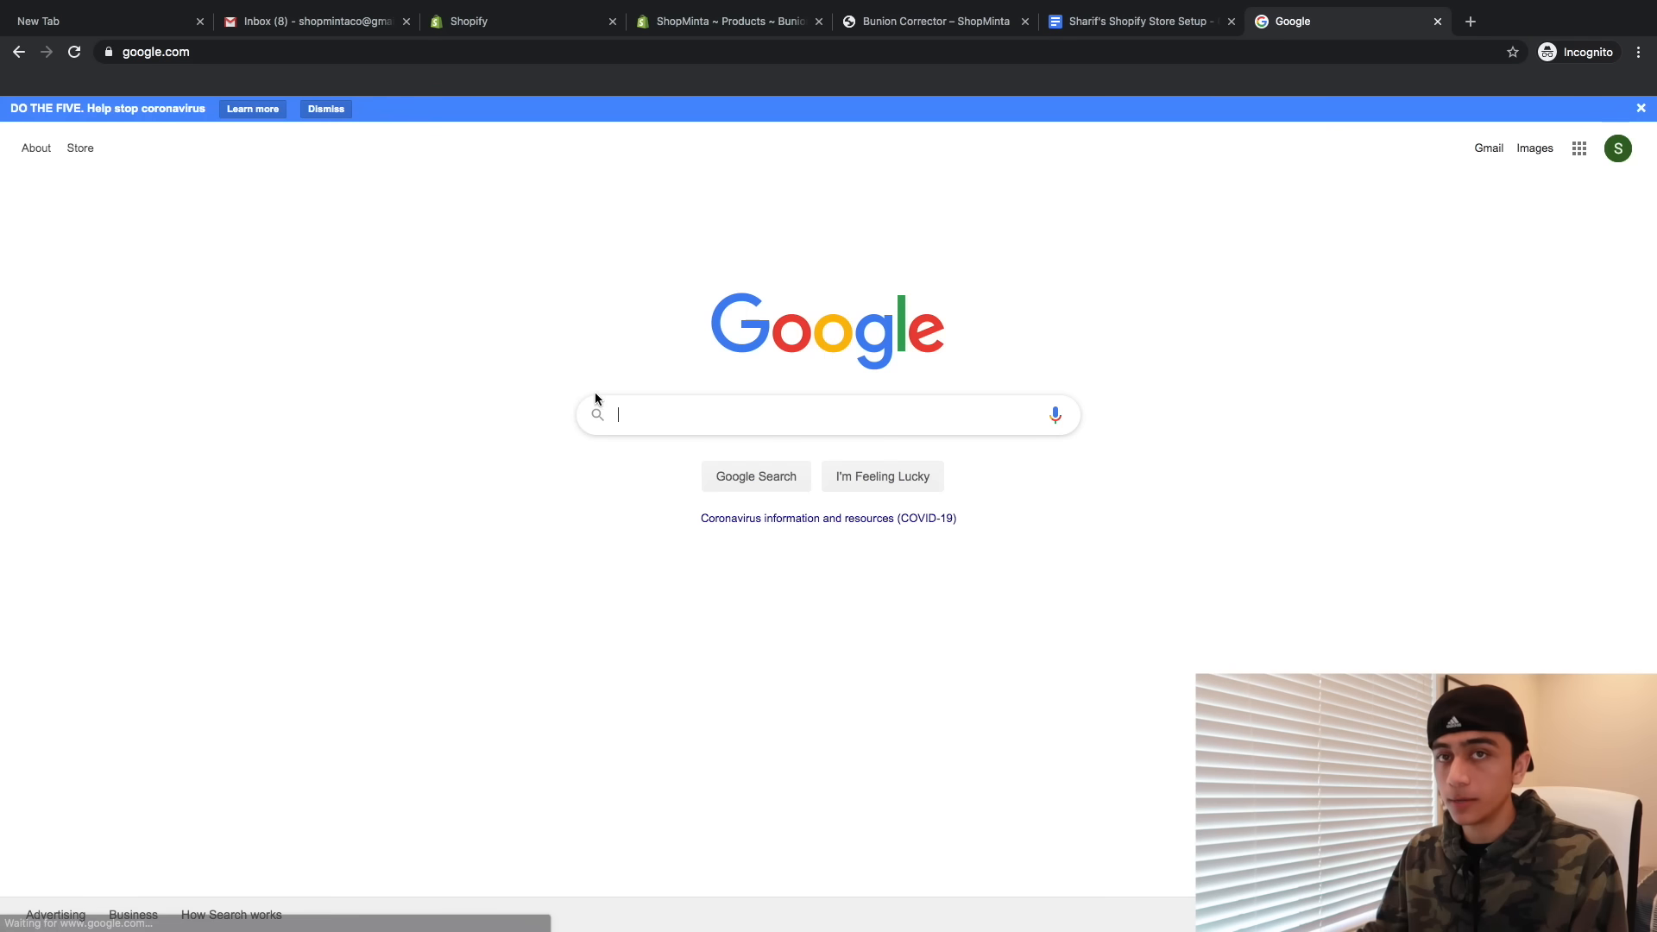
left_click_drag(1295, 21, 1139, 27)
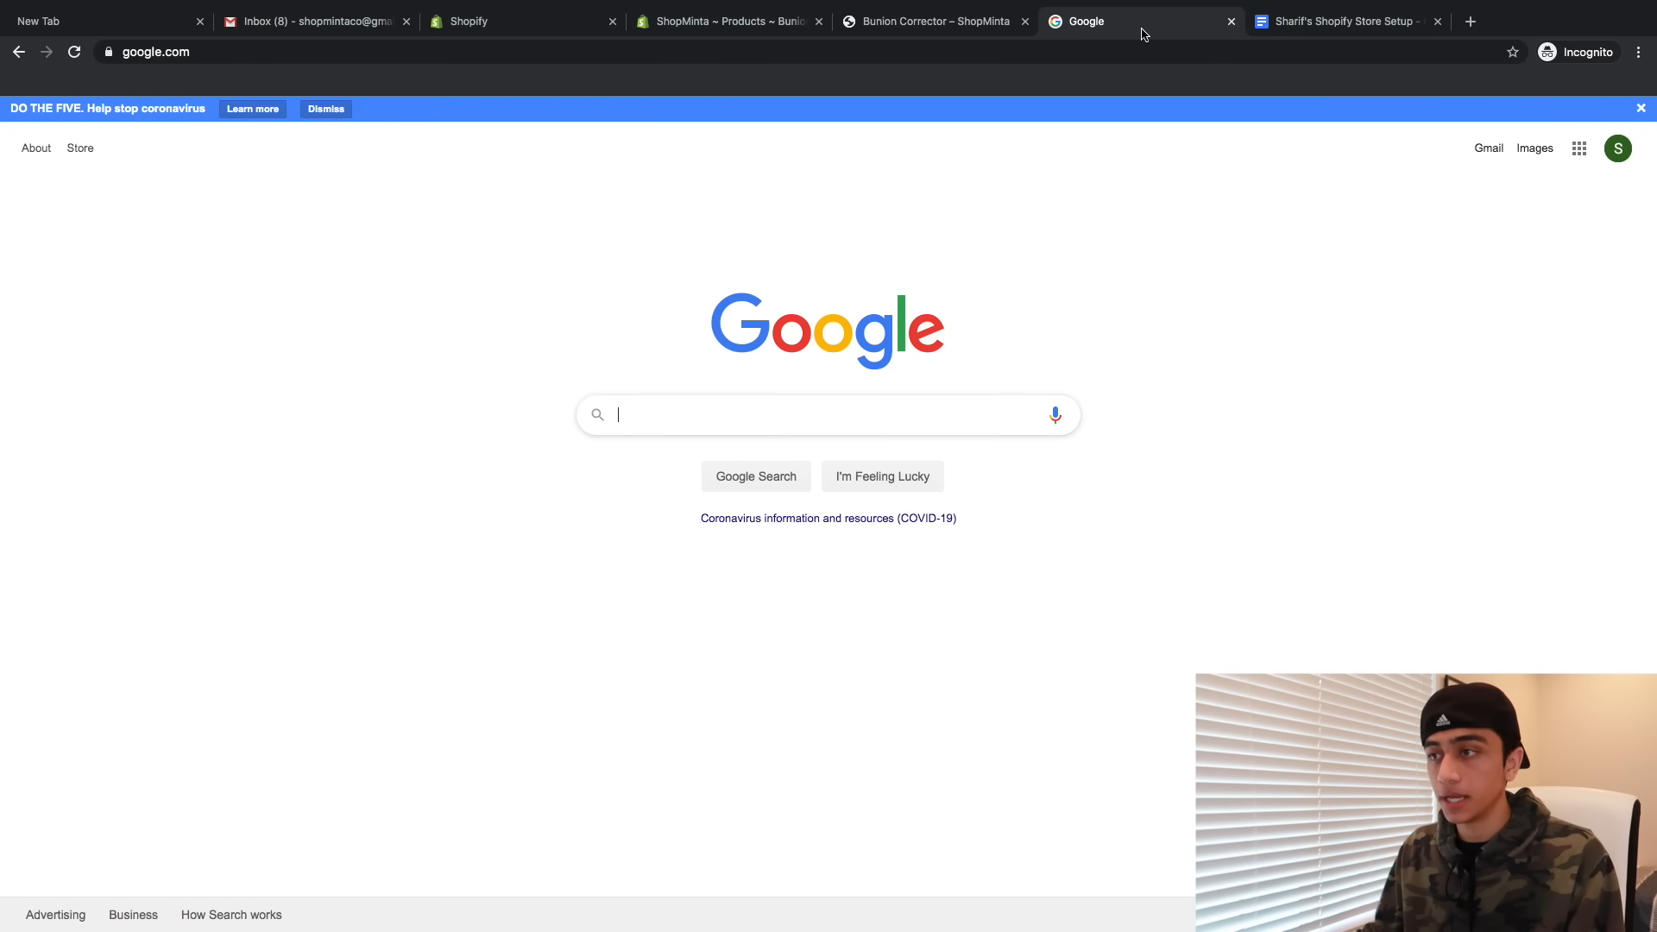
type("bunion ")
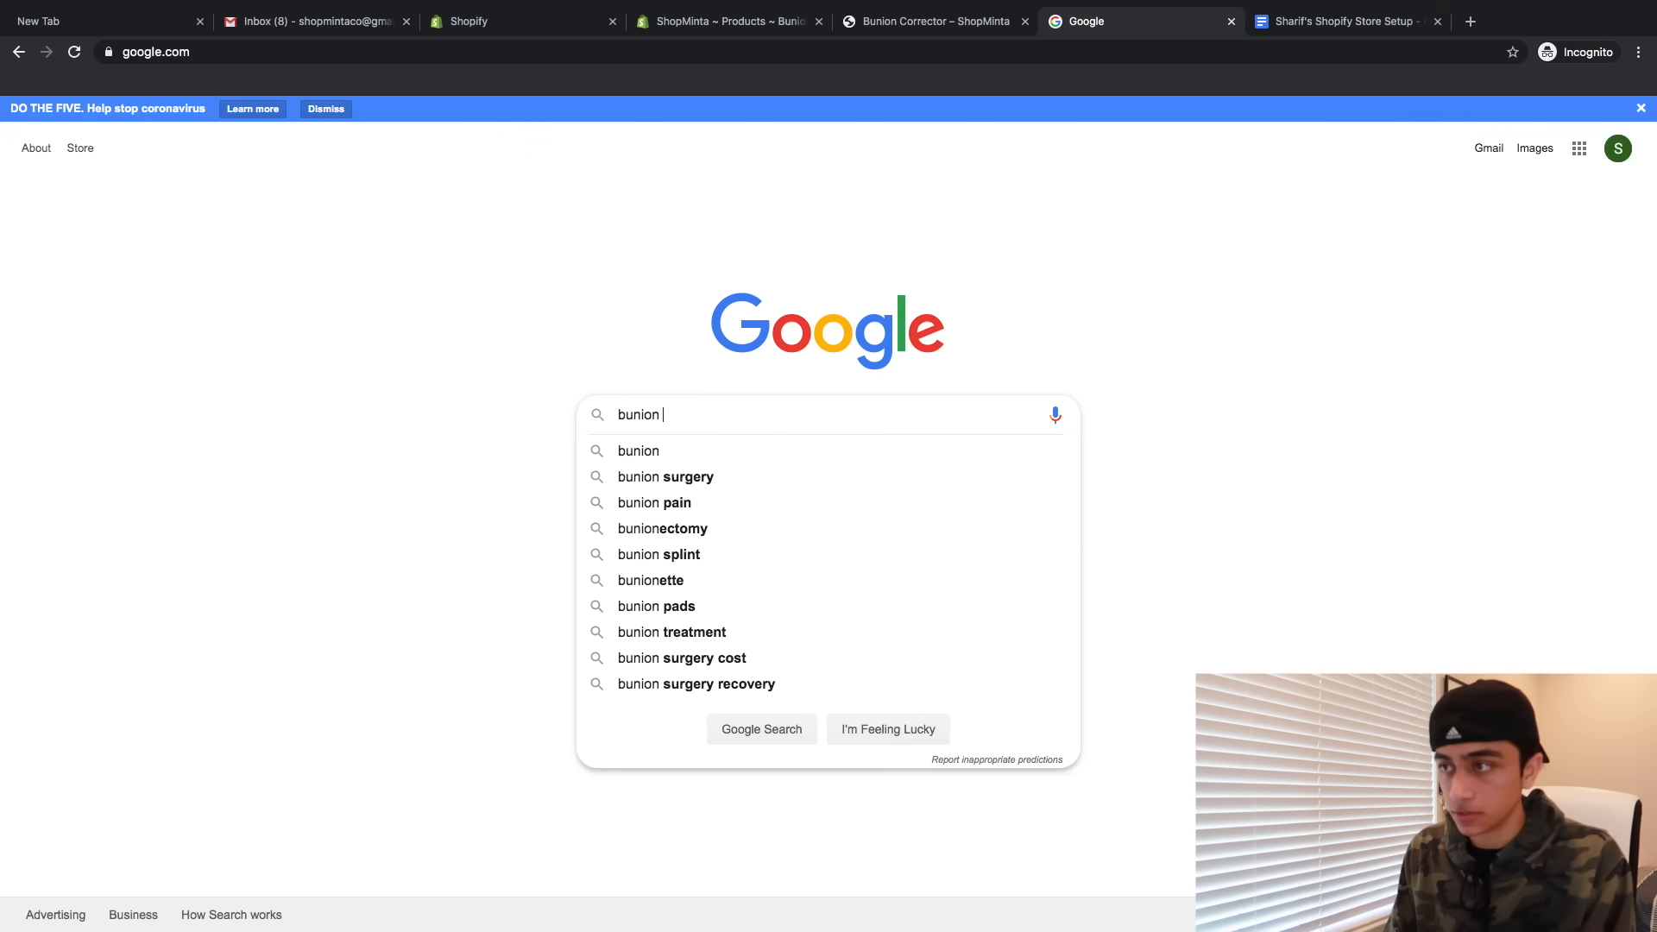
type("corrector ")
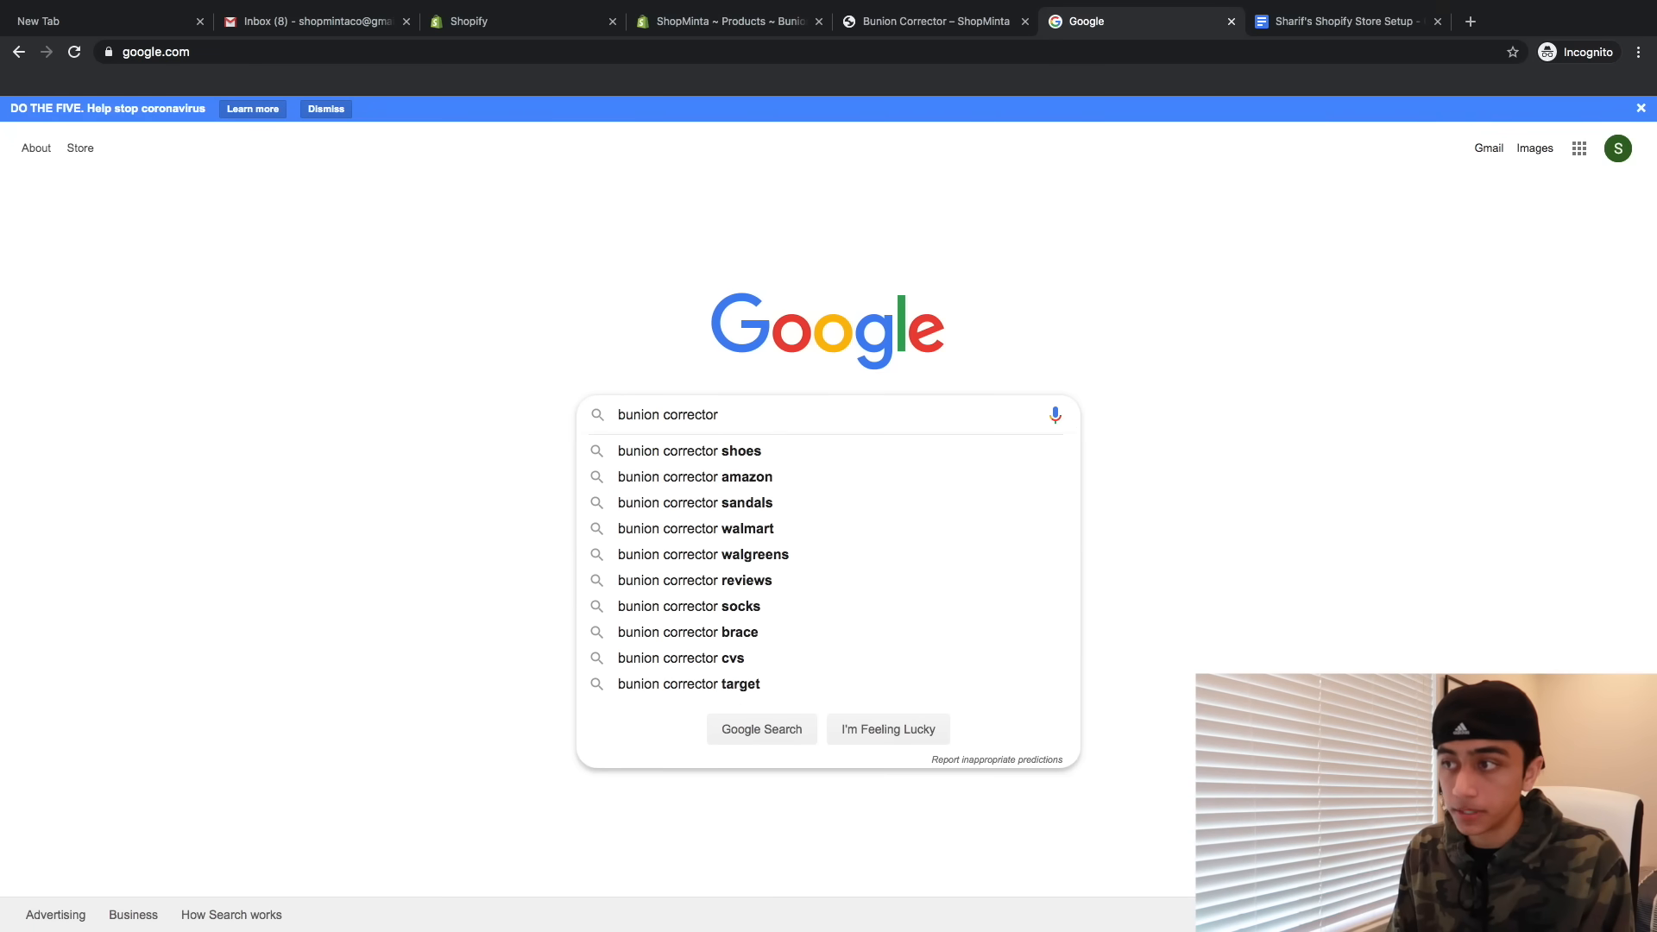
type("+ shopify")
key("Return")
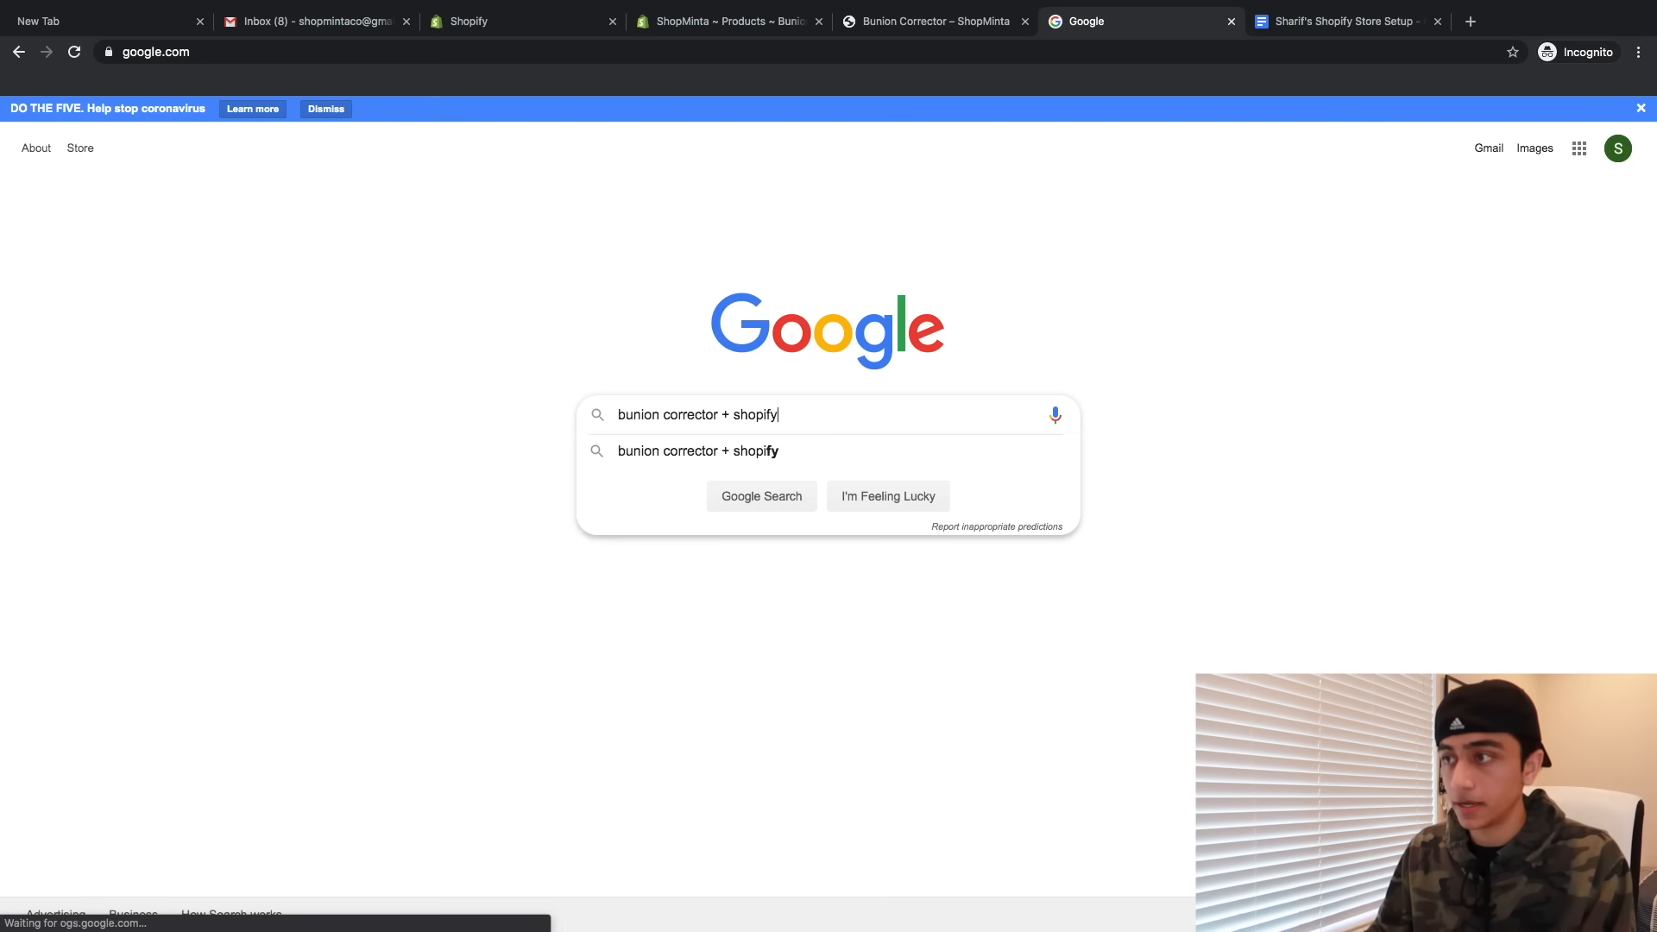
scroll(151, 480, "down", 1)
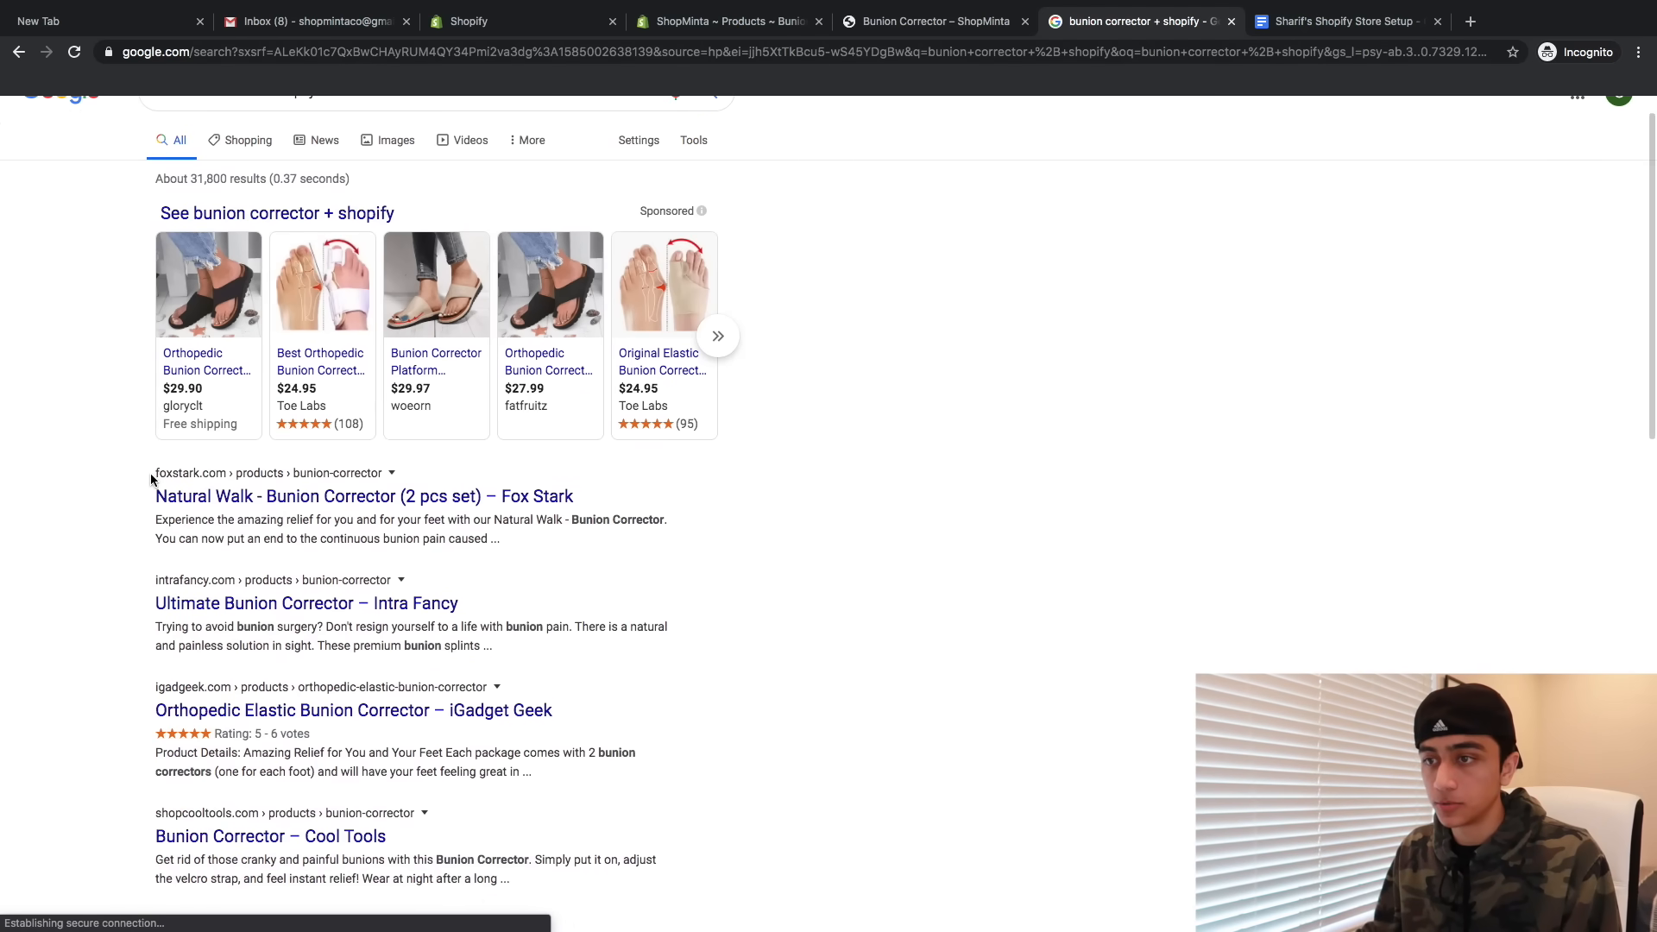
- Open the Natural Walk, Intra Fancy, iGadget Geek and Cool Tools results in new tabs
left_click(198, 499, "super")
left_click(202, 610, "super")
scroll(201, 610, "down", 2)
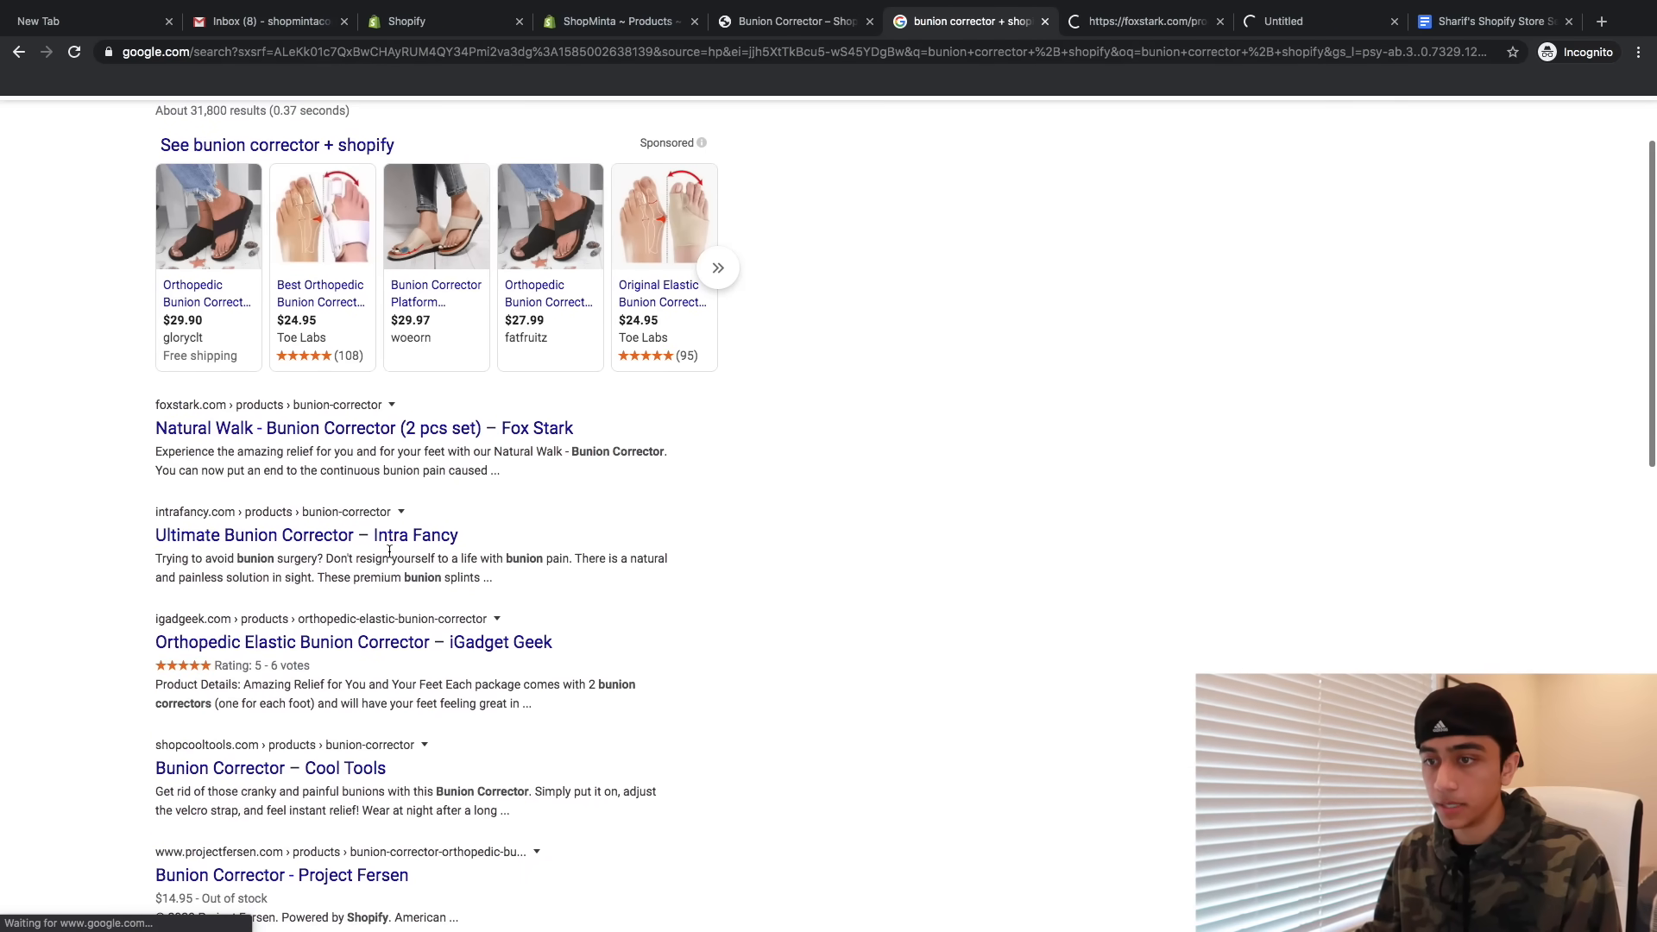
left_click(310, 643, "super")
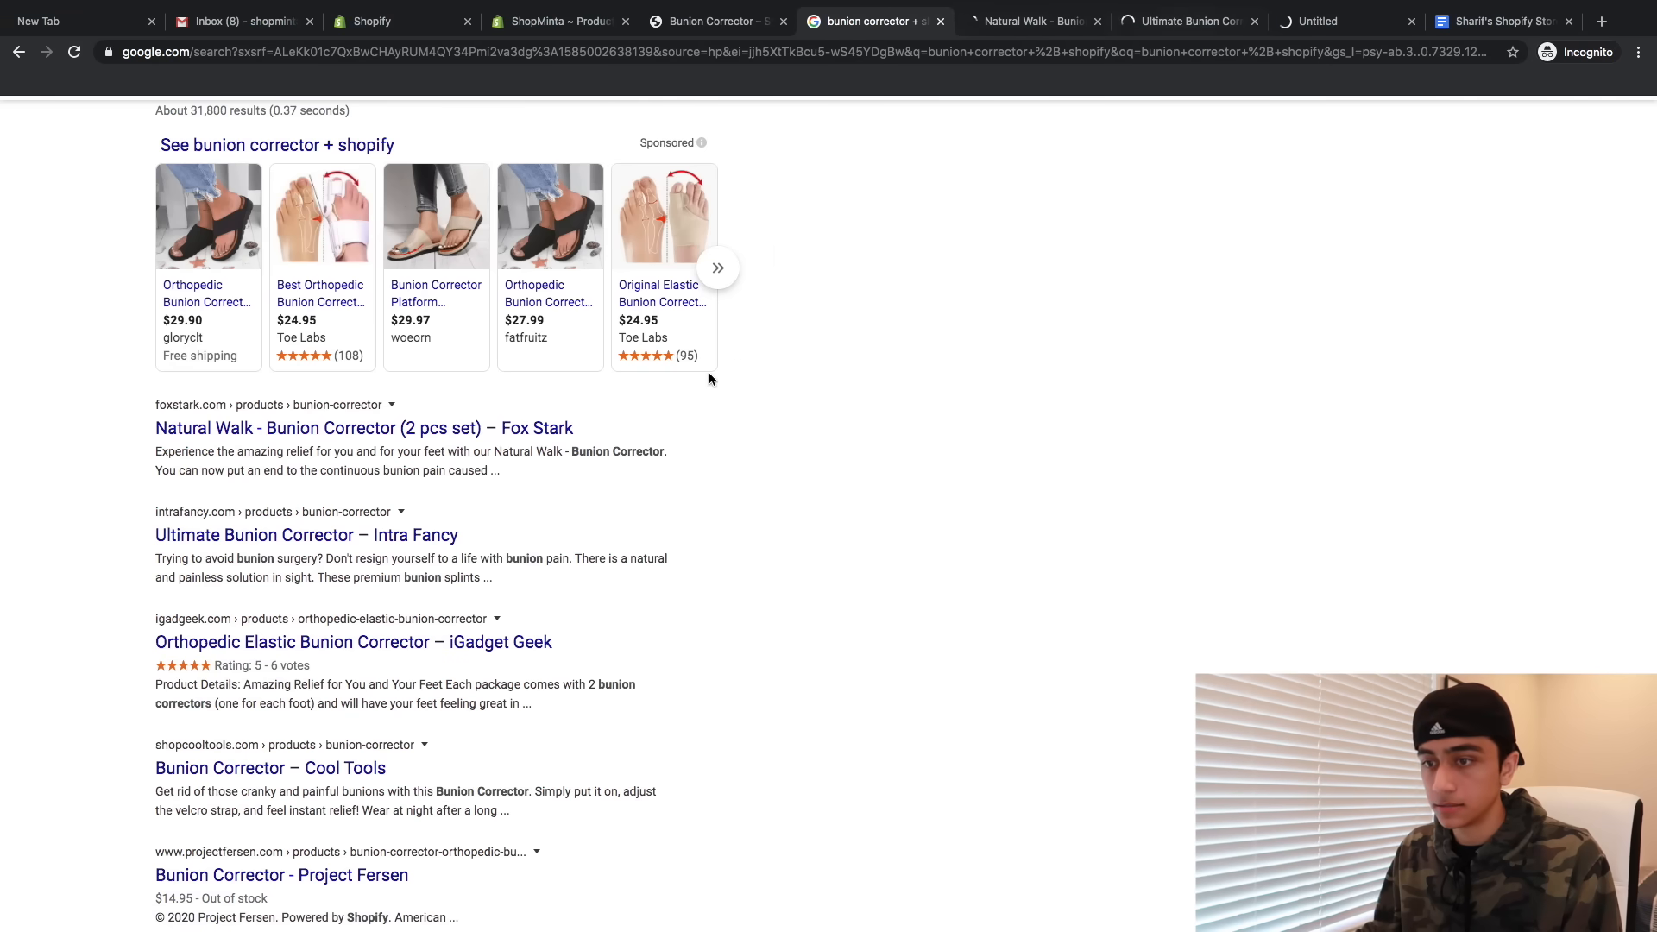
scroll(708, 372, "down", 4)
right_click(269, 611)
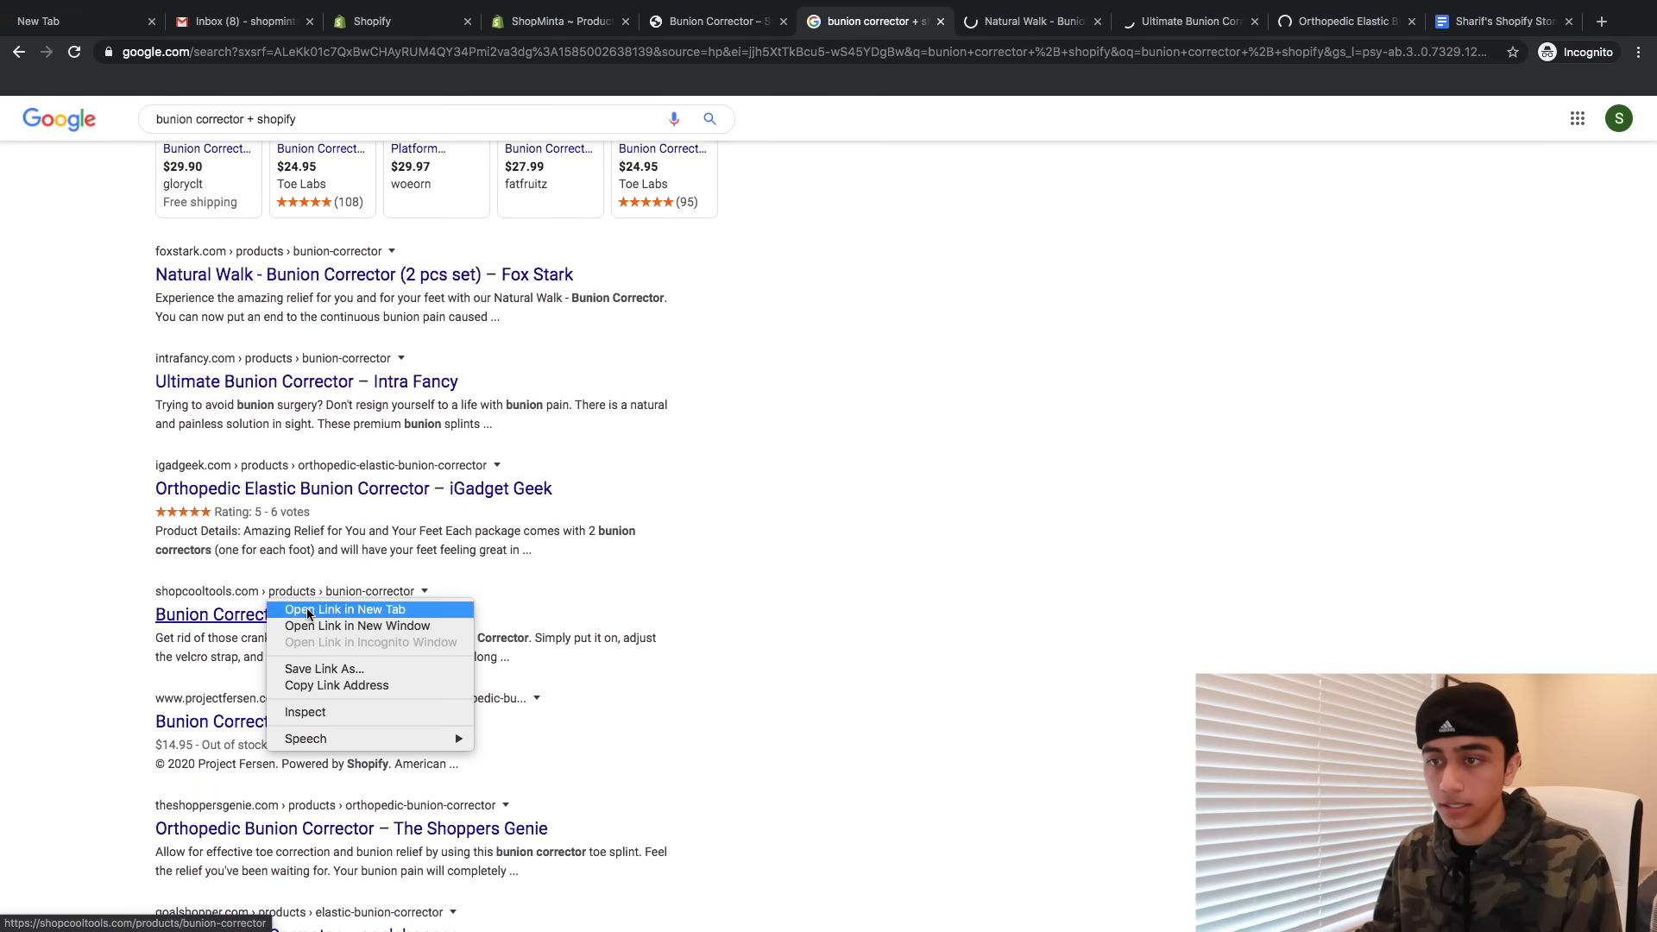
left_click(309, 613)
scroll(309, 614, "down", 2)
left_click(828, 45)
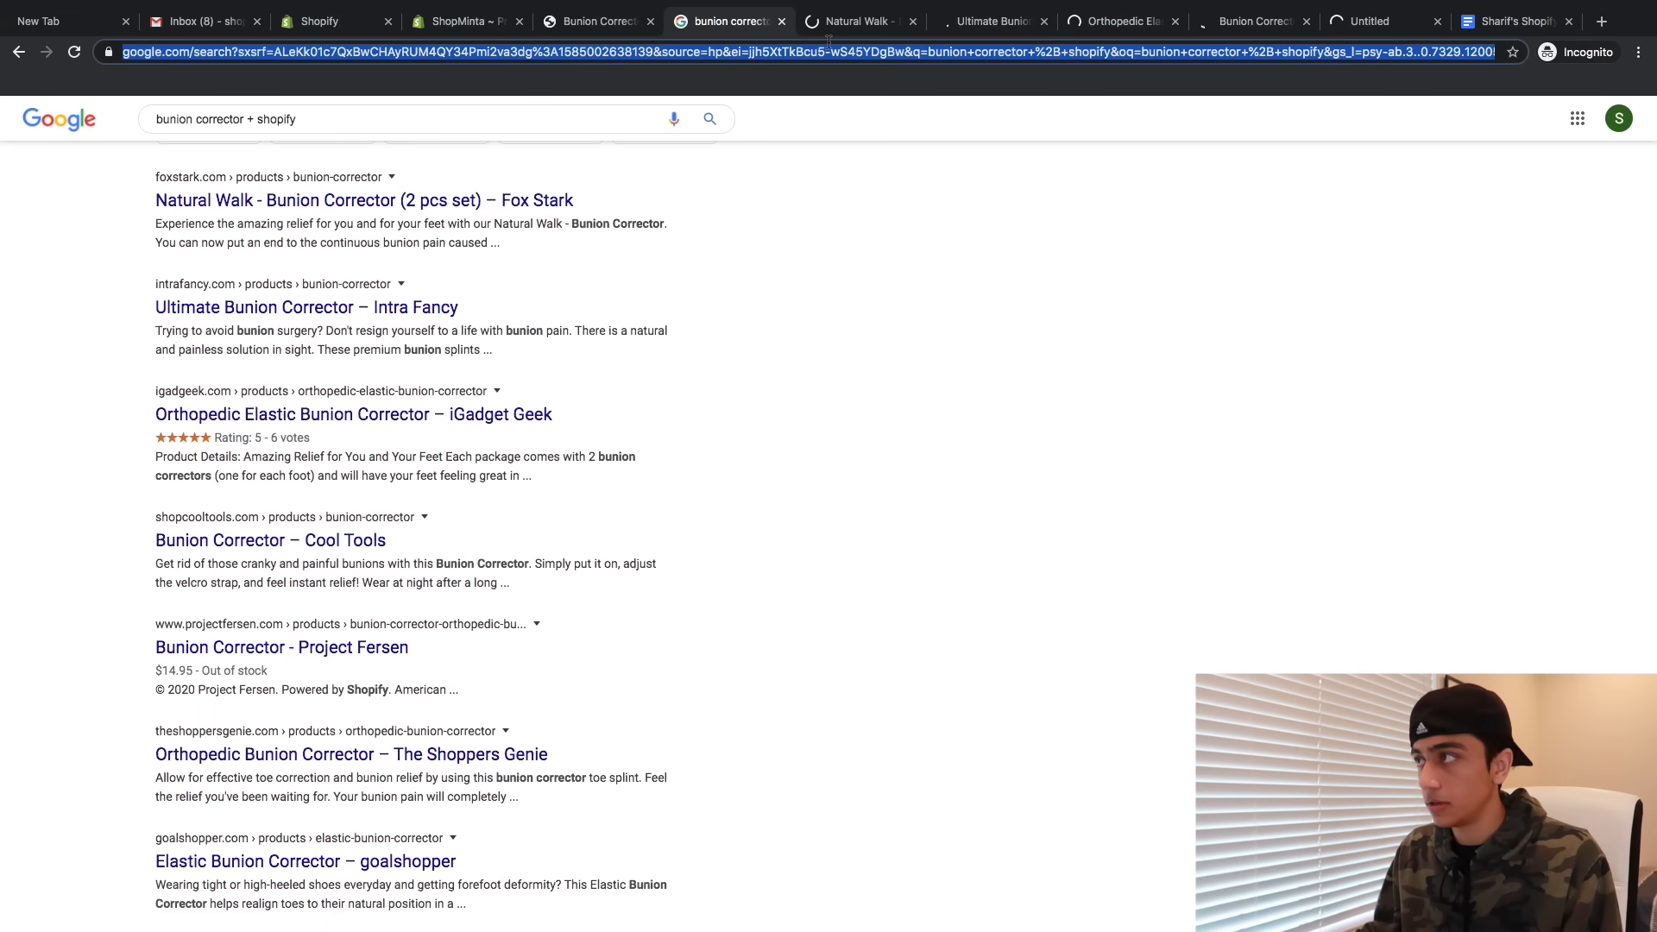
left_click(1391, 24)
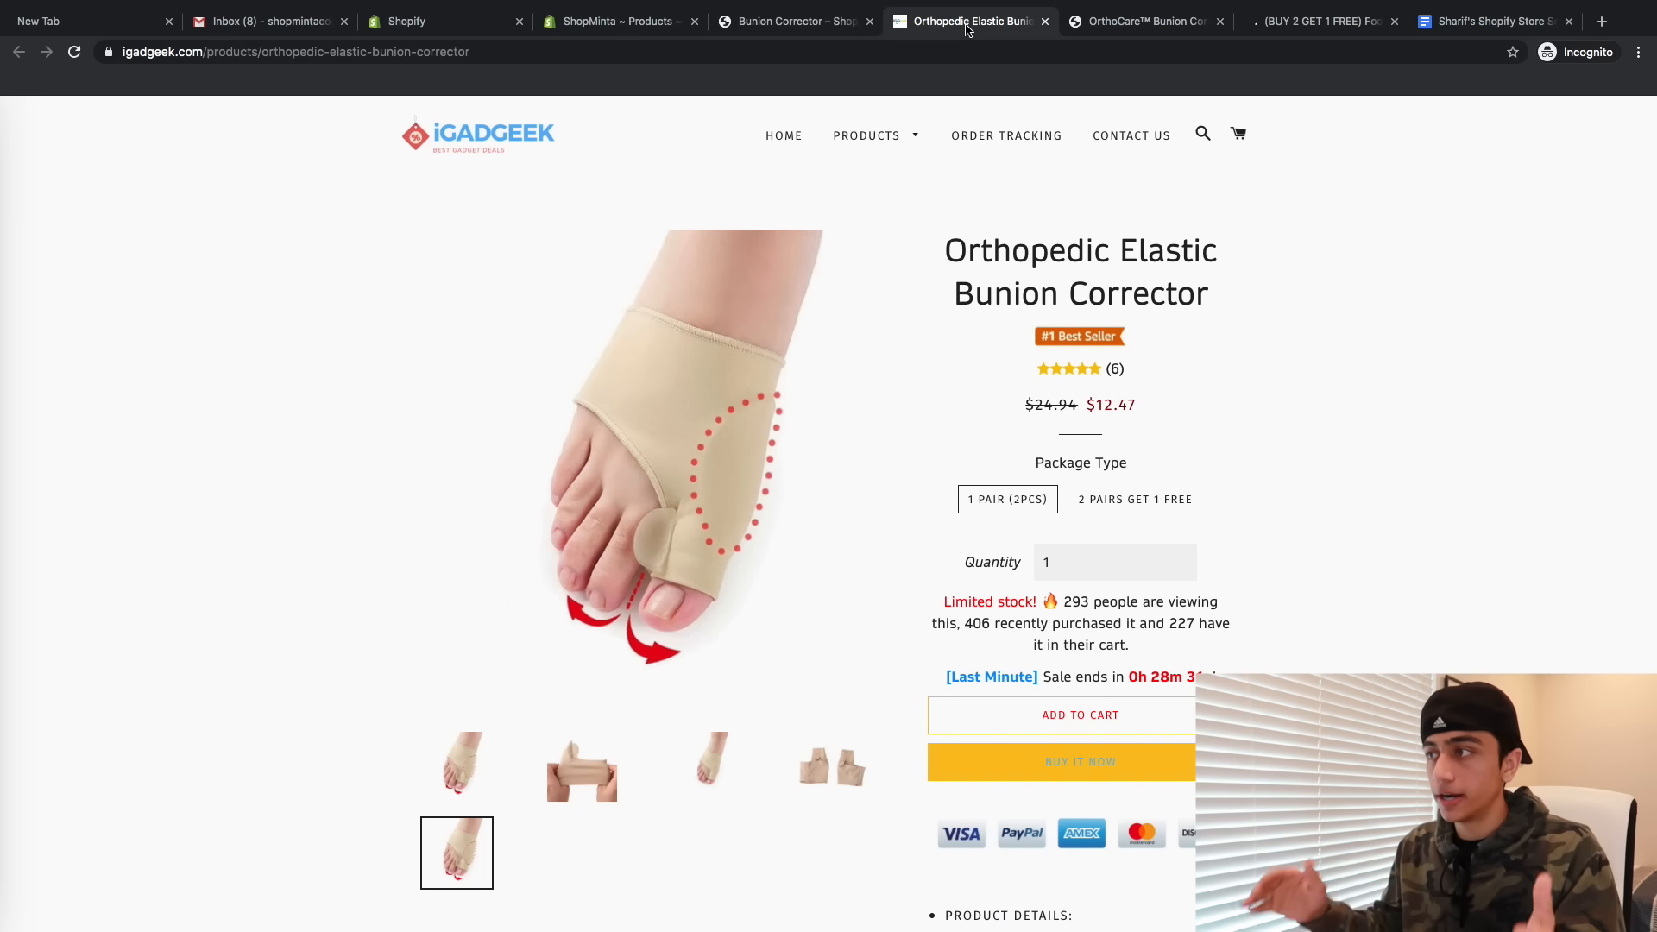
- Compare the iGadgeek, OrthoCare and Buy 2 Get 1 Free competitor pages with the store's own
left_click(794, 23)
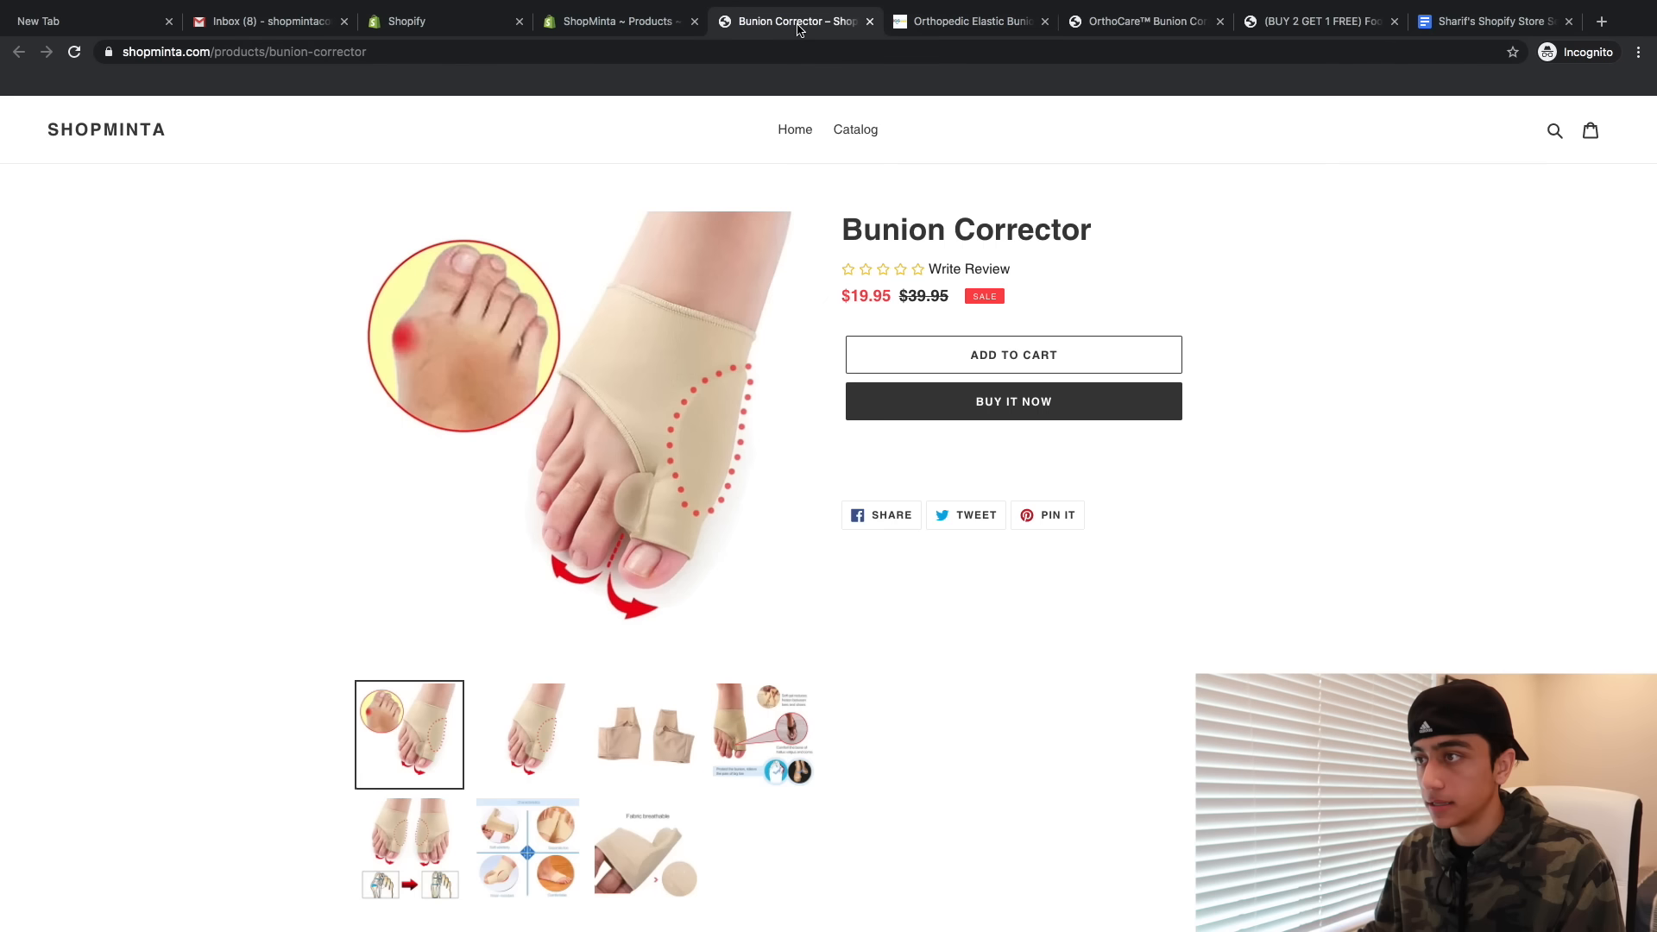
left_click(956, 21)
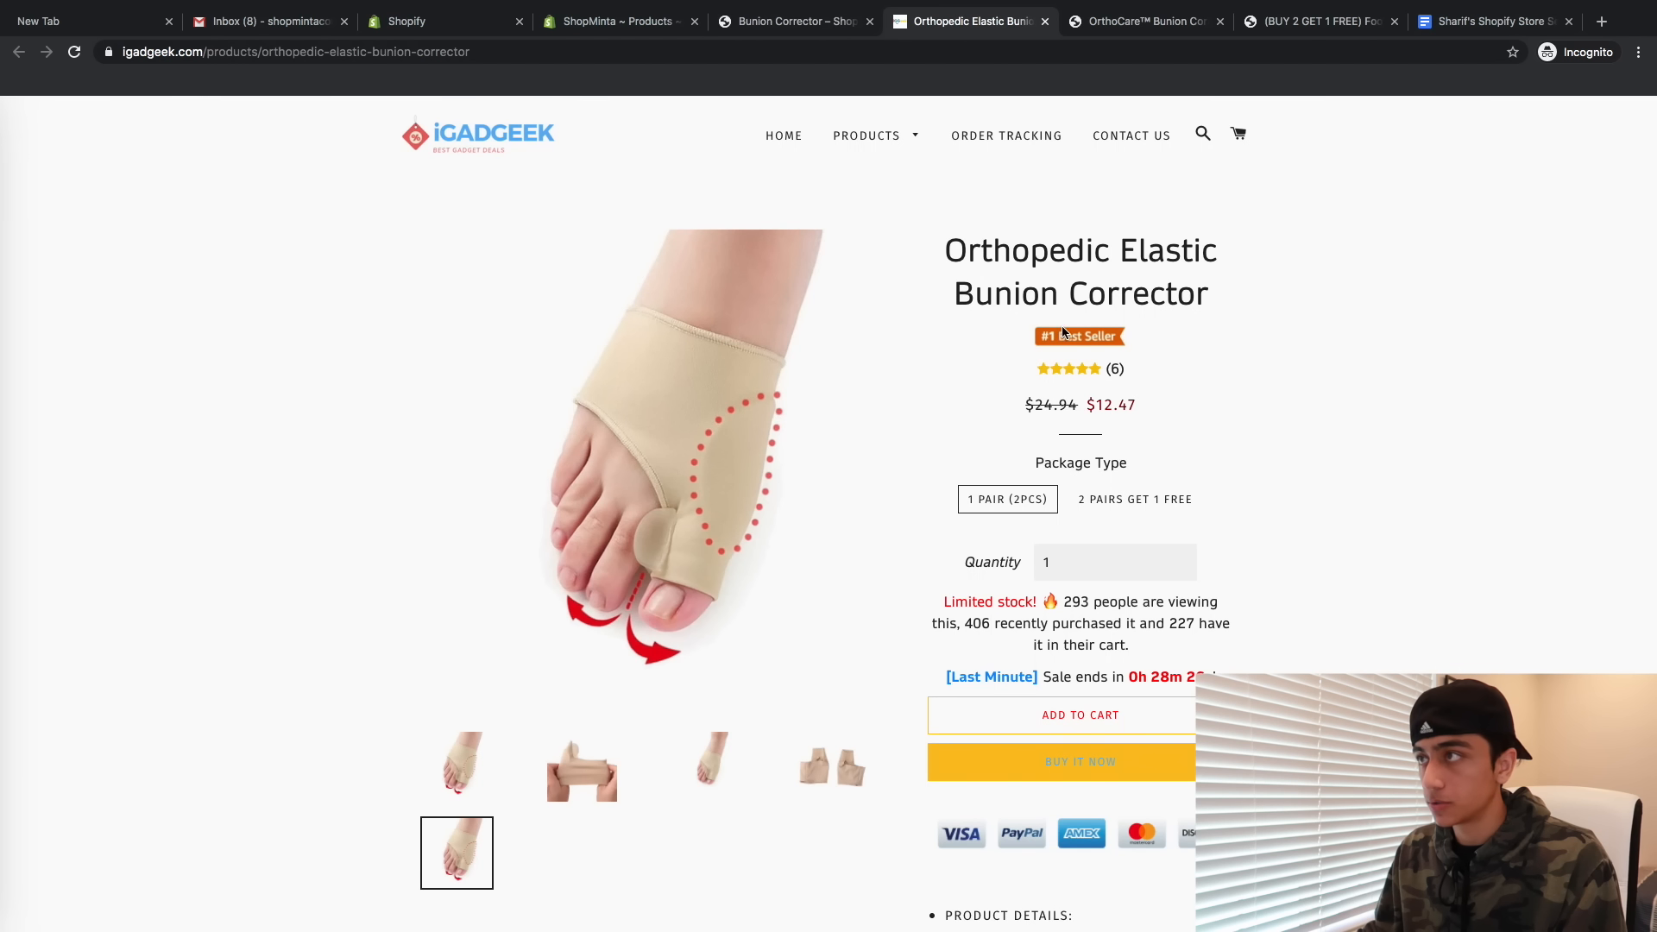
left_click(1131, 26)
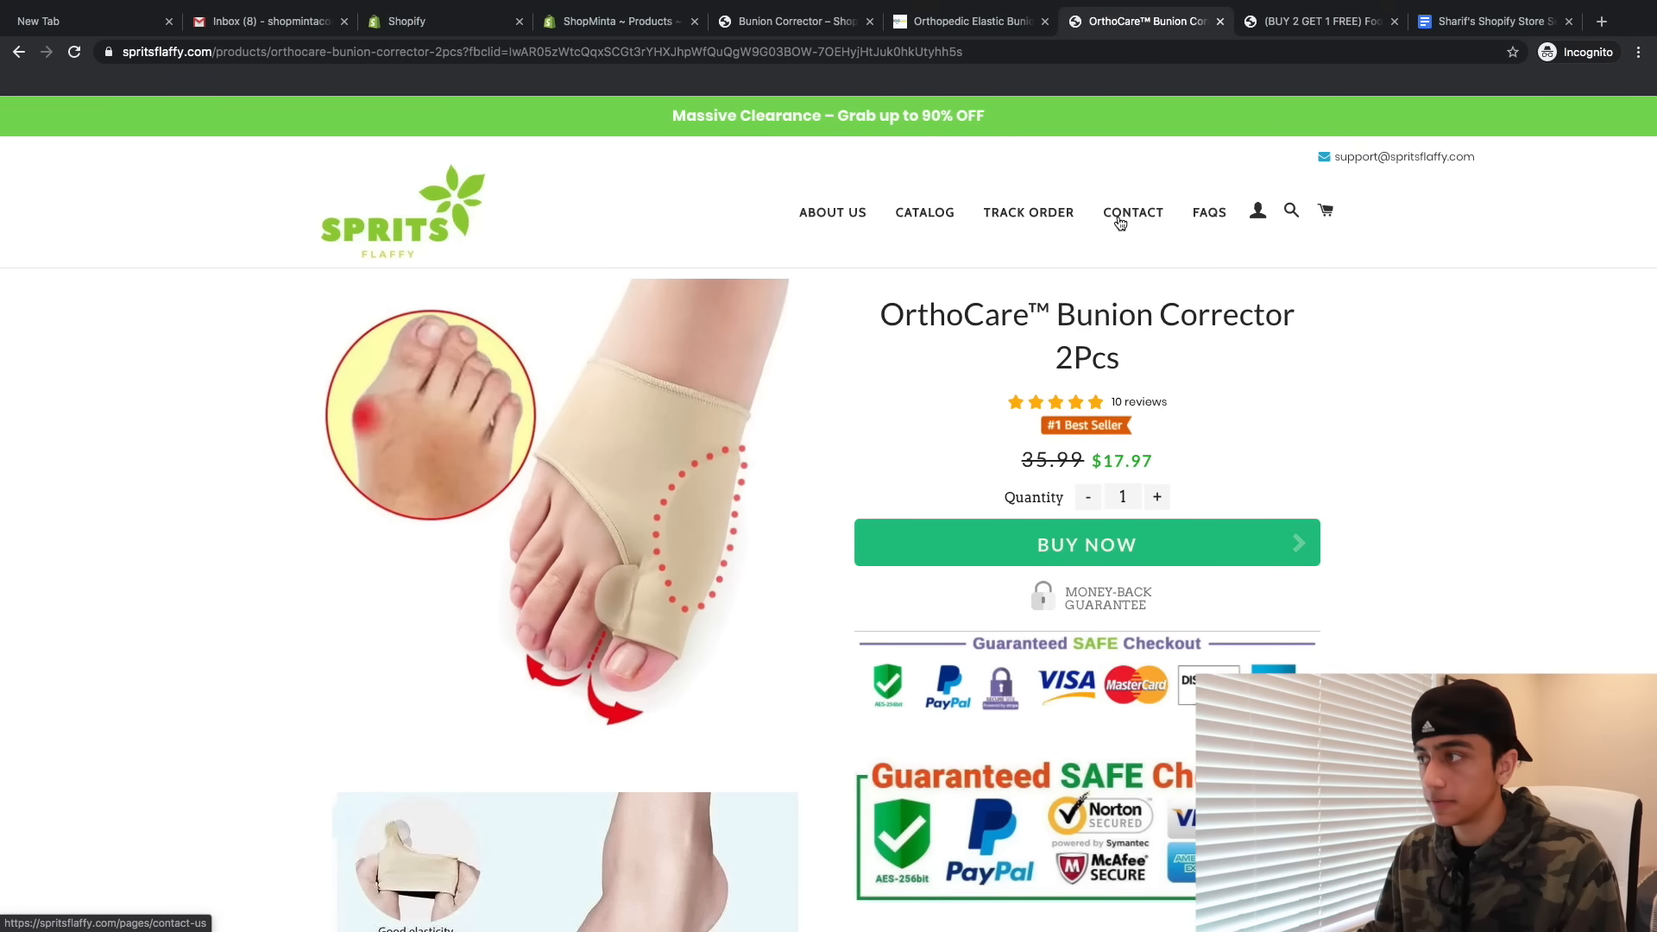
left_click(1320, 21)
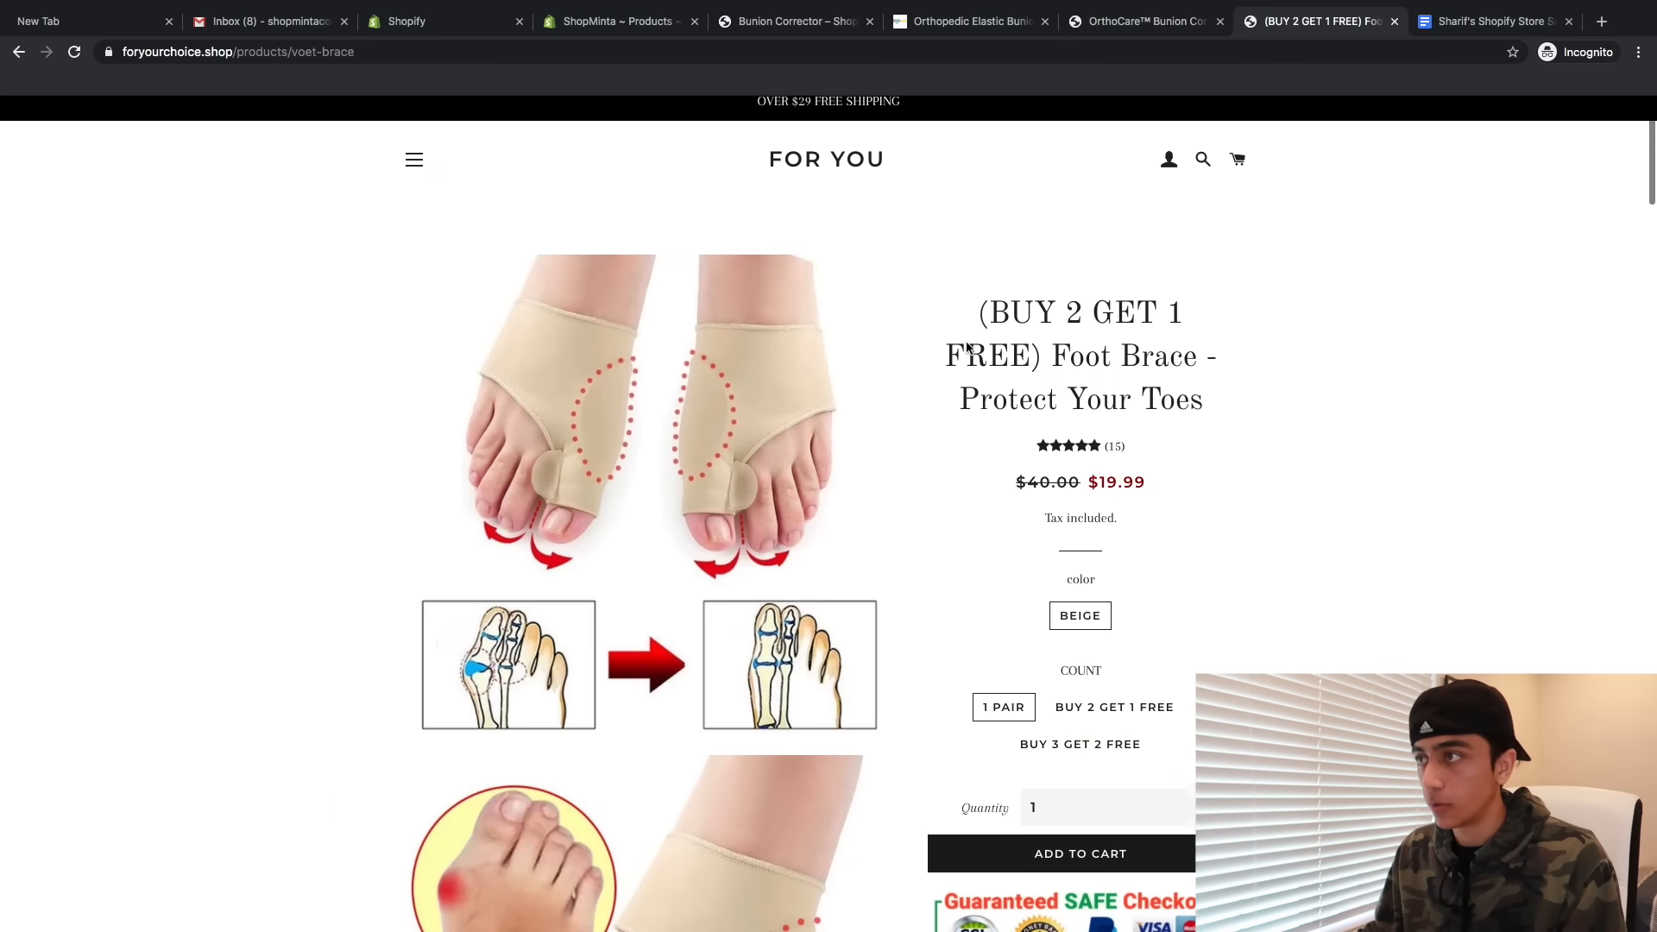
scroll(967, 347, "down", 1)
scroll(967, 347, "down", 5)
scroll(968, 347, "up", 5)
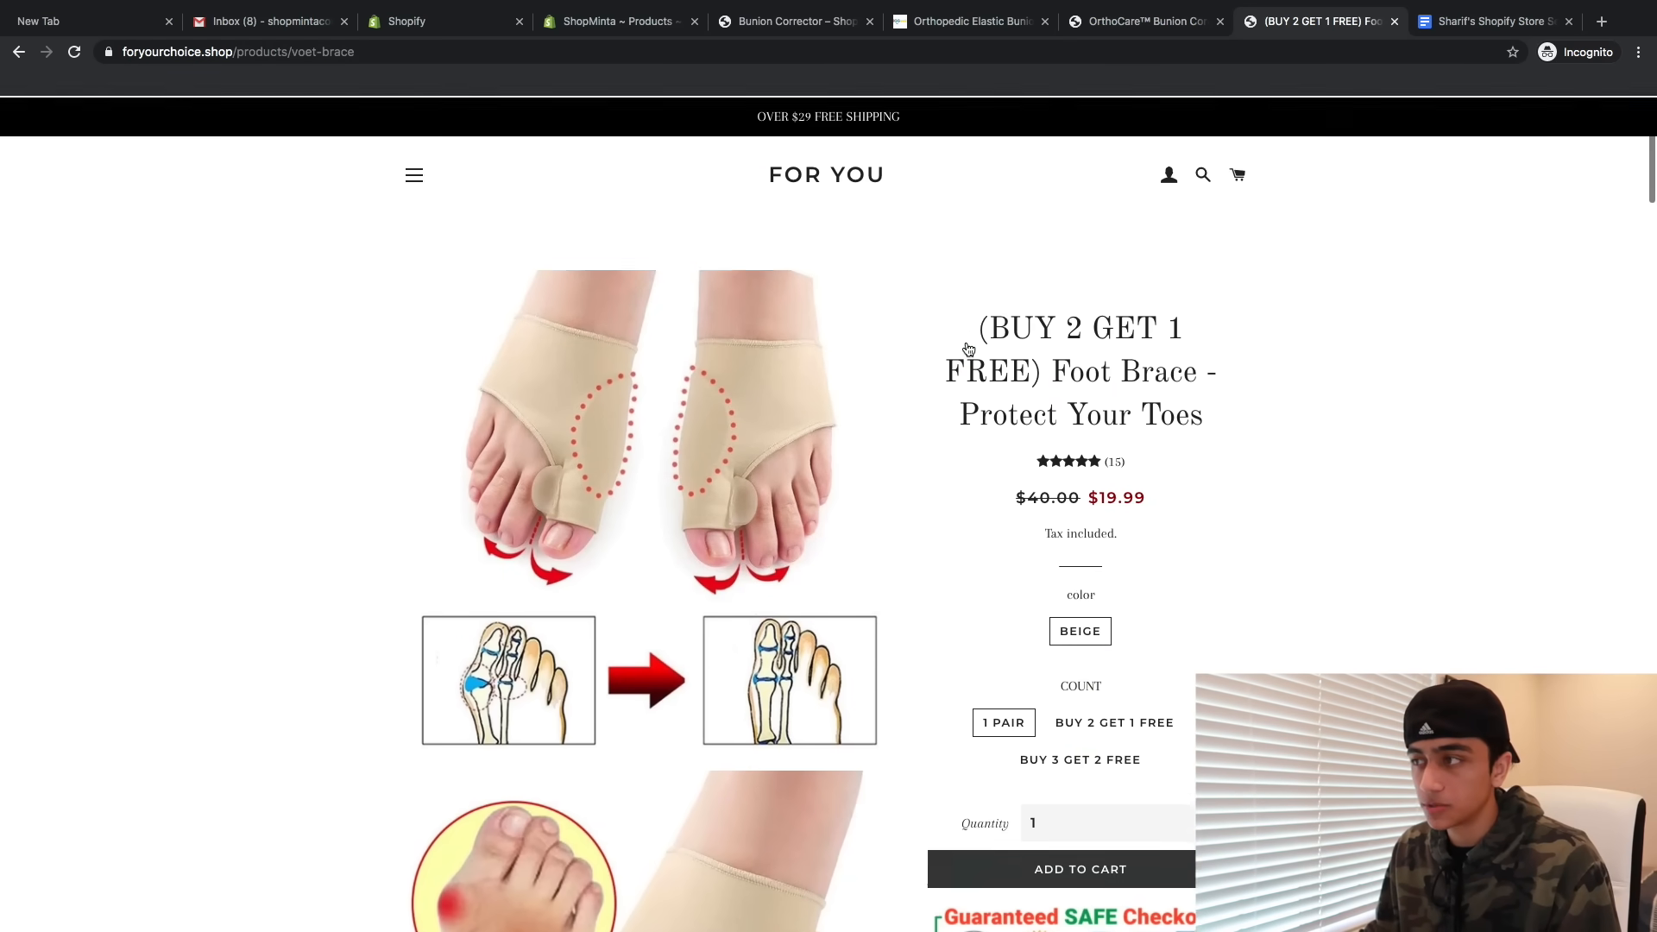
scroll(1089, 368, "down", 2)
scroll(1090, 368, "up", 2)
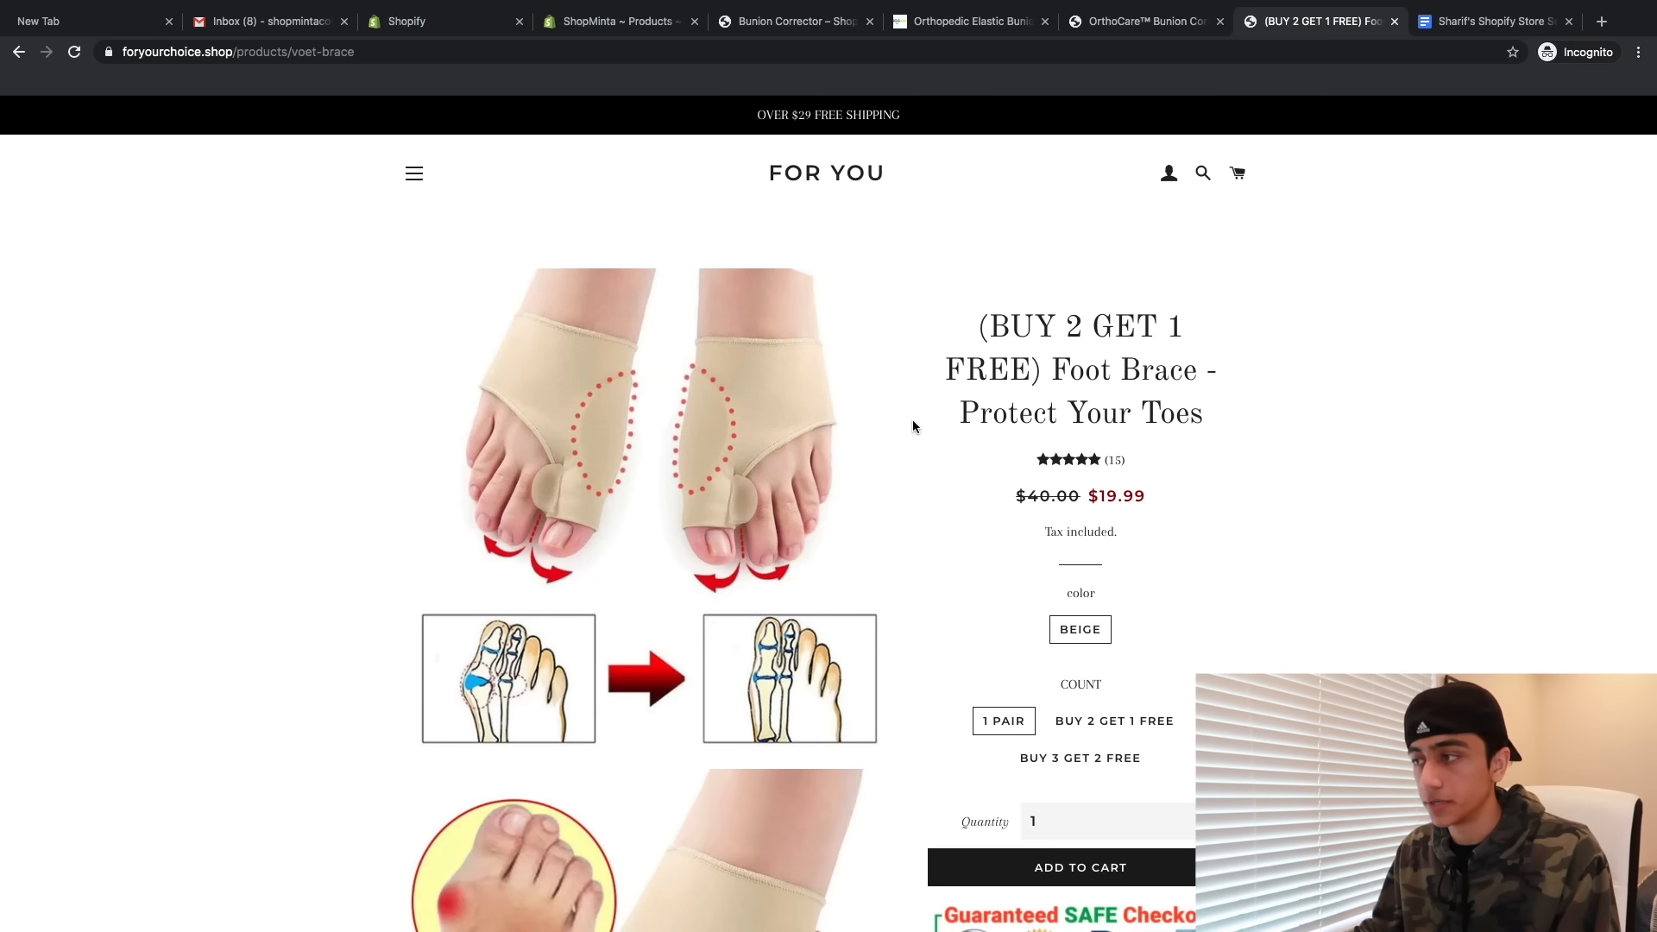
scroll(913, 426, "down", 8)
scroll(912, 426, "down", 5)
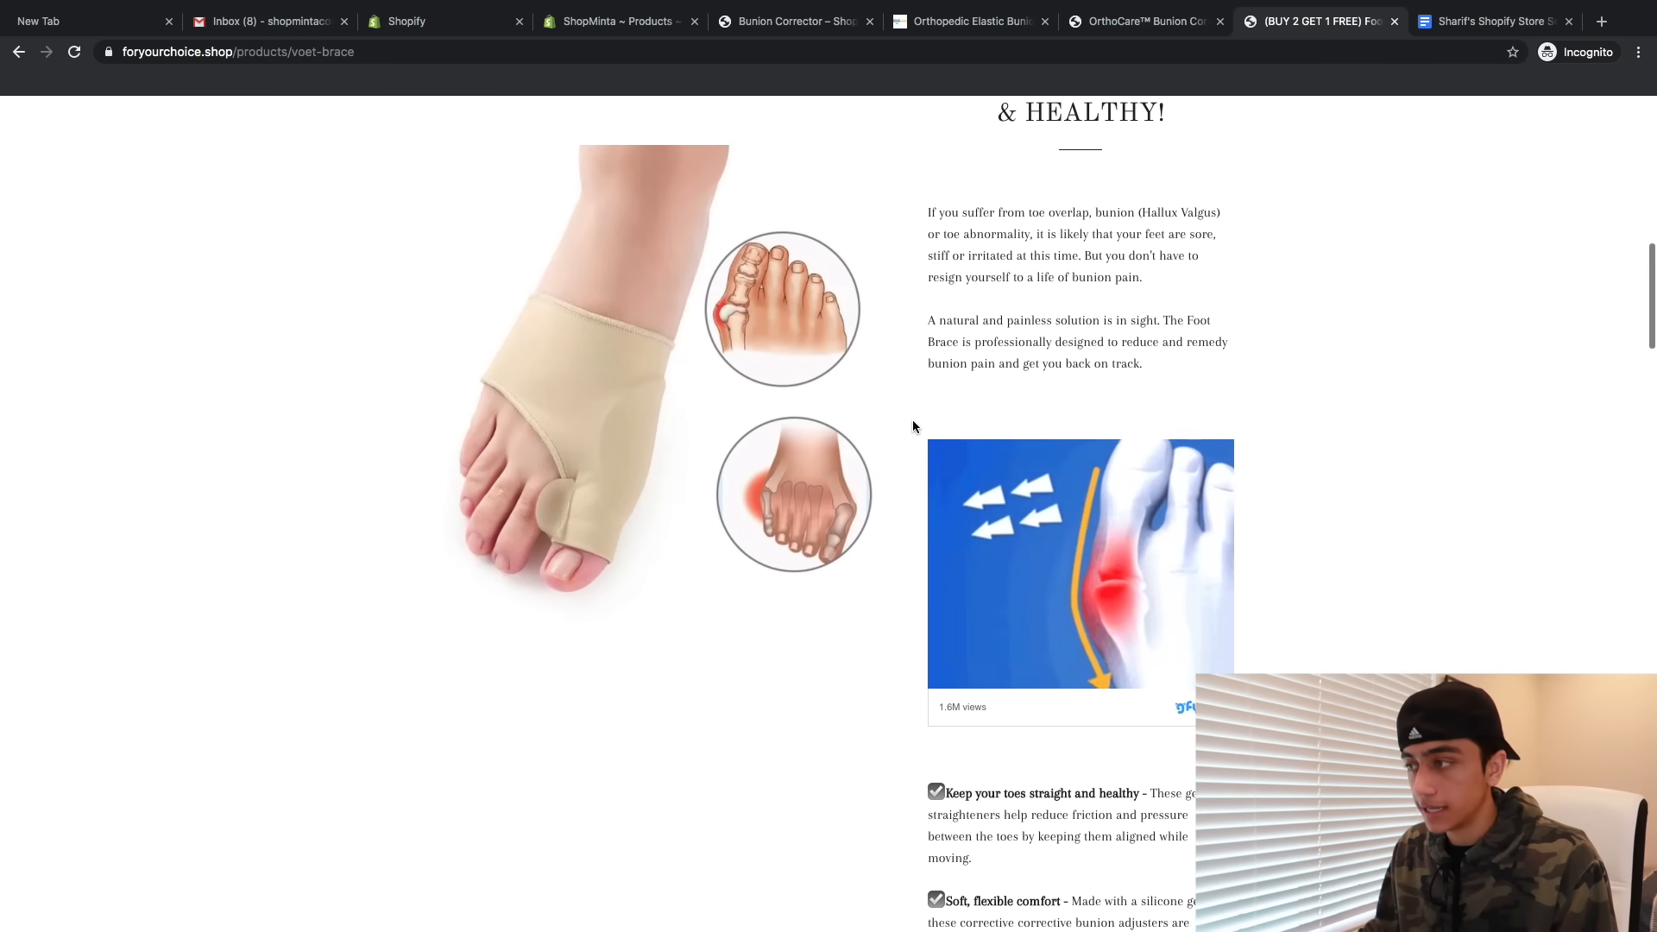
scroll(913, 426, "up", 1)
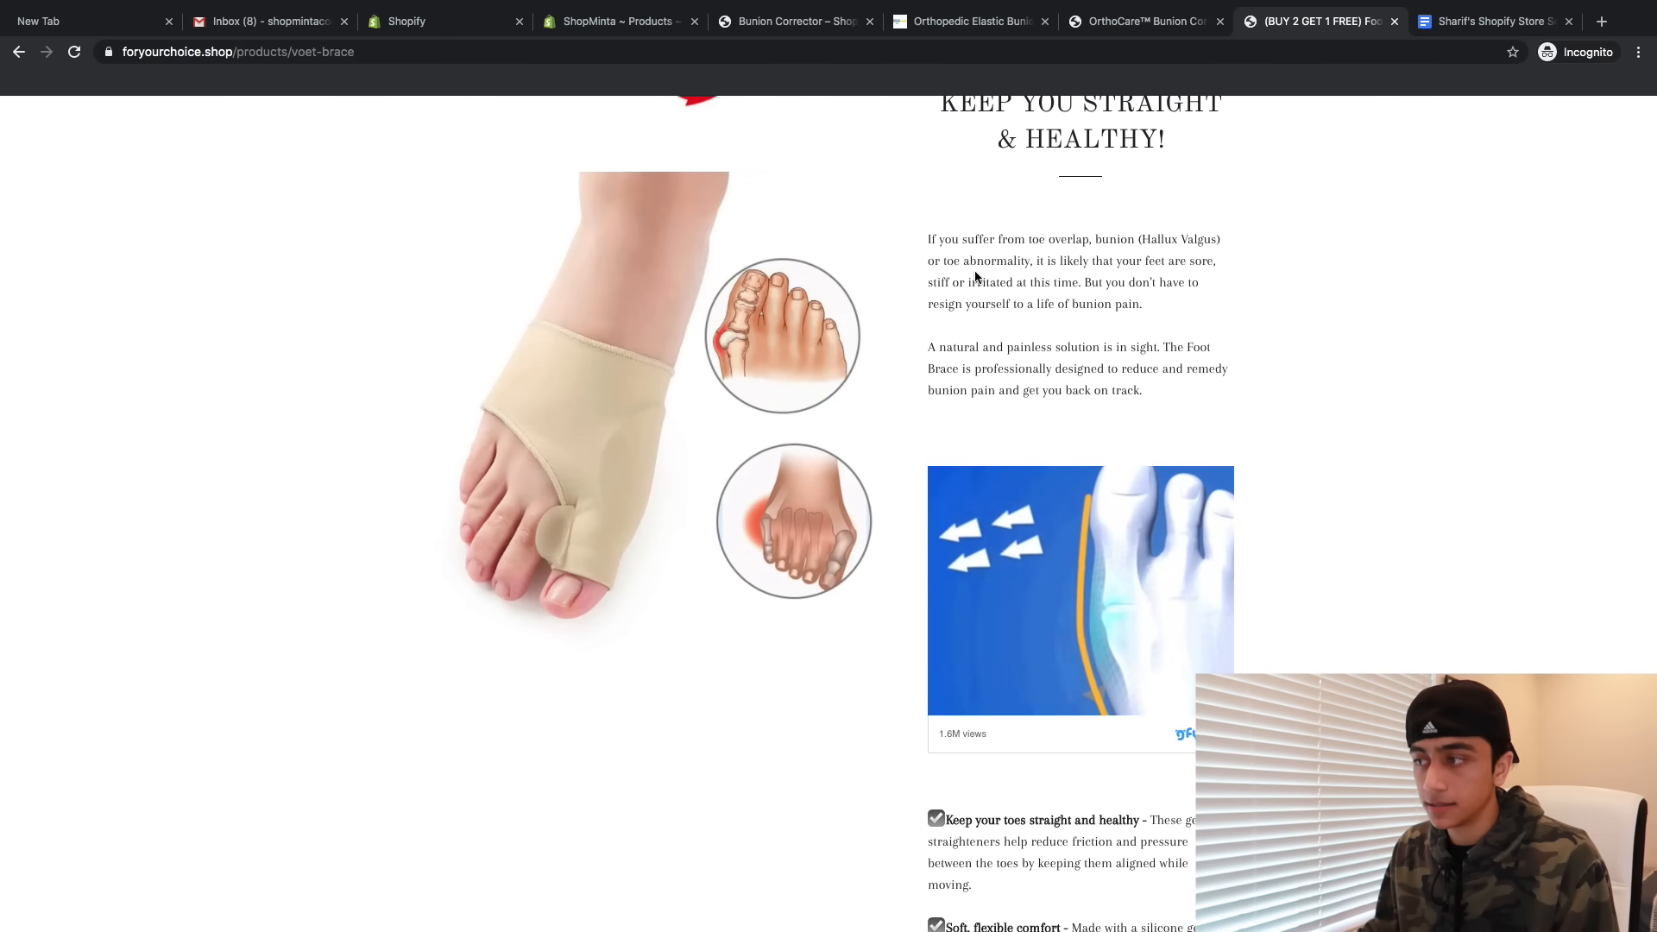
scroll(975, 275, "down", 3)
scroll(1053, 490, "up", 15)
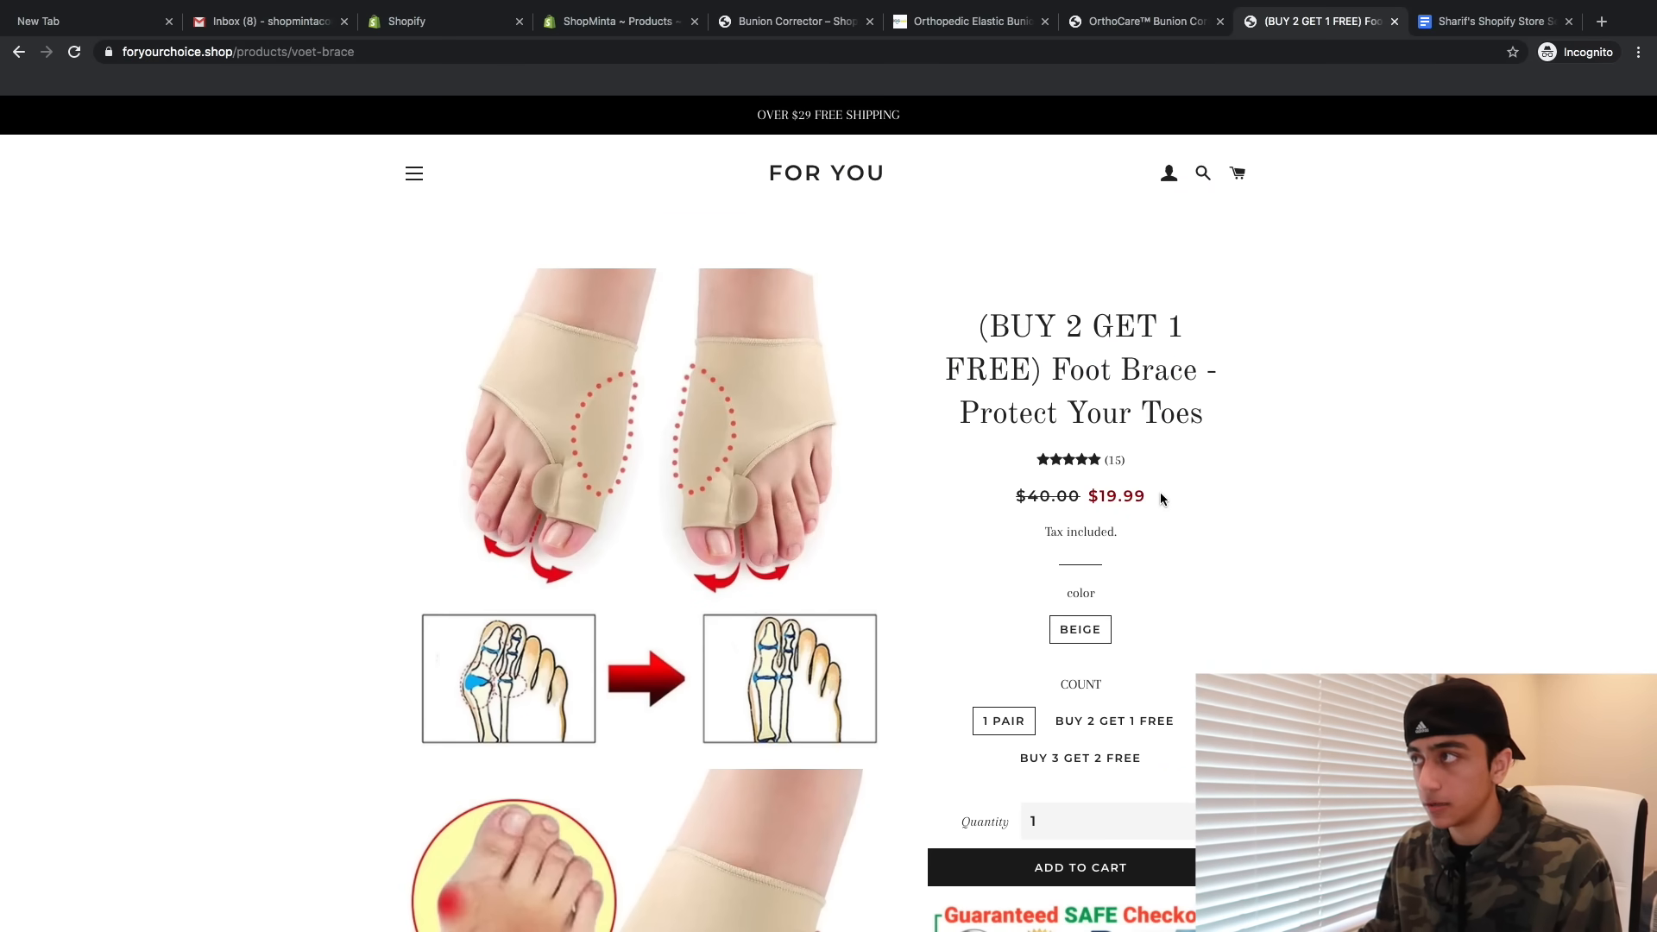
- Recheck the OrthoCare and Orthopedic Elastic pages and close the store's own Bunion Corrector tab
left_click(1166, 21)
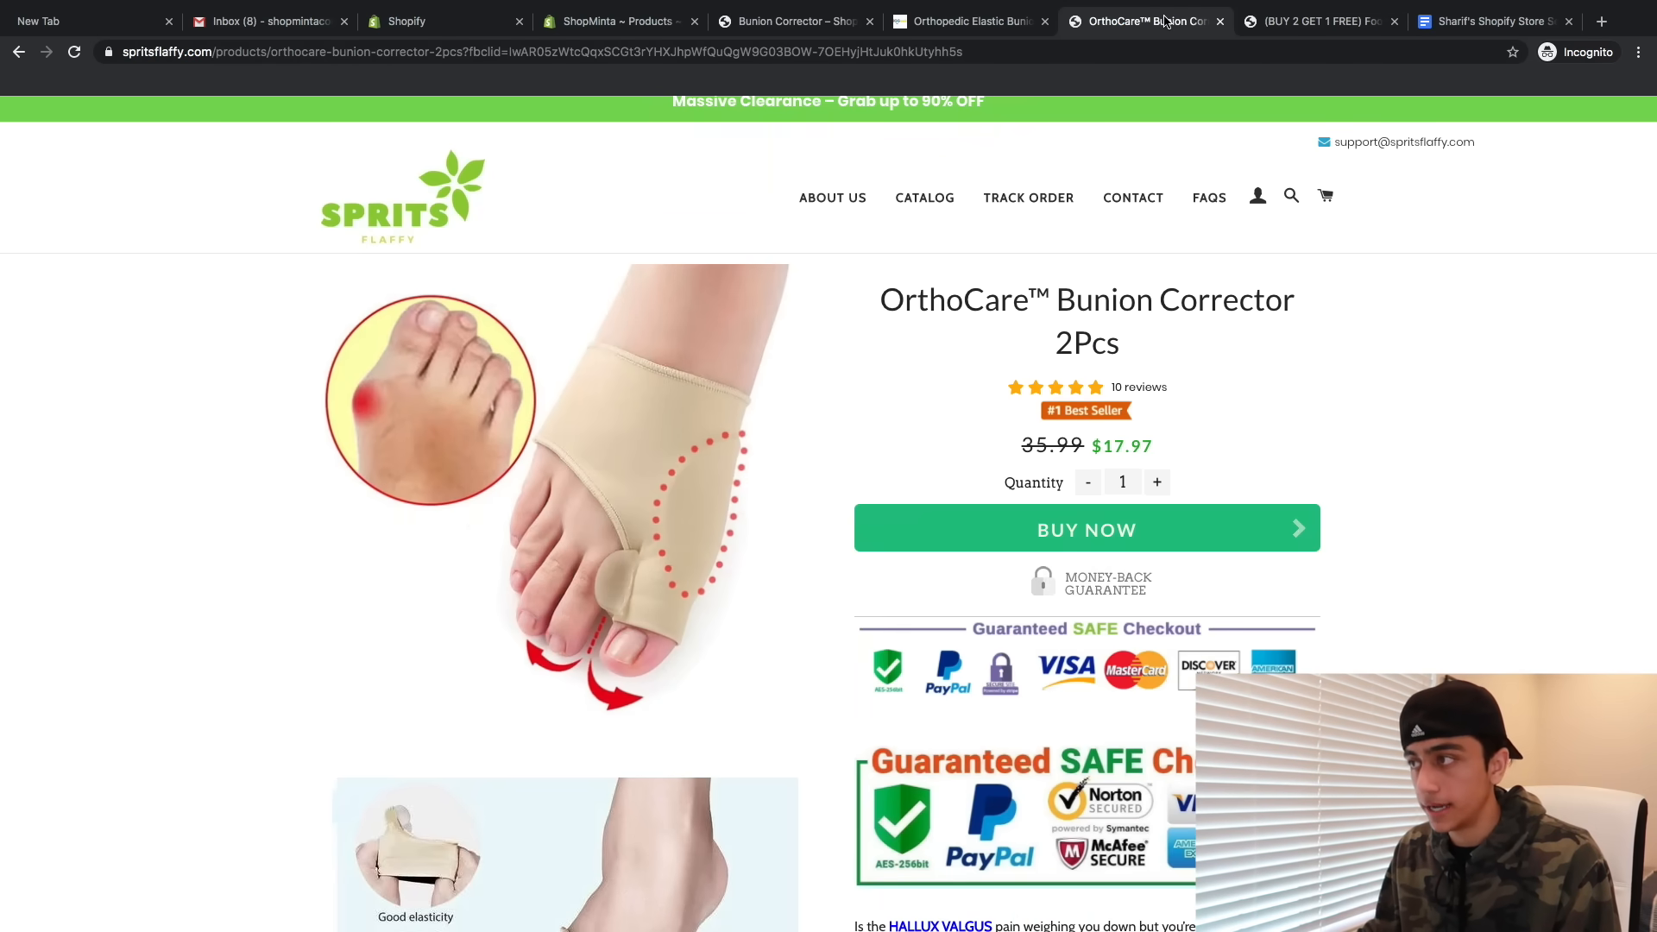
left_click(941, 24)
left_click(870, 22)
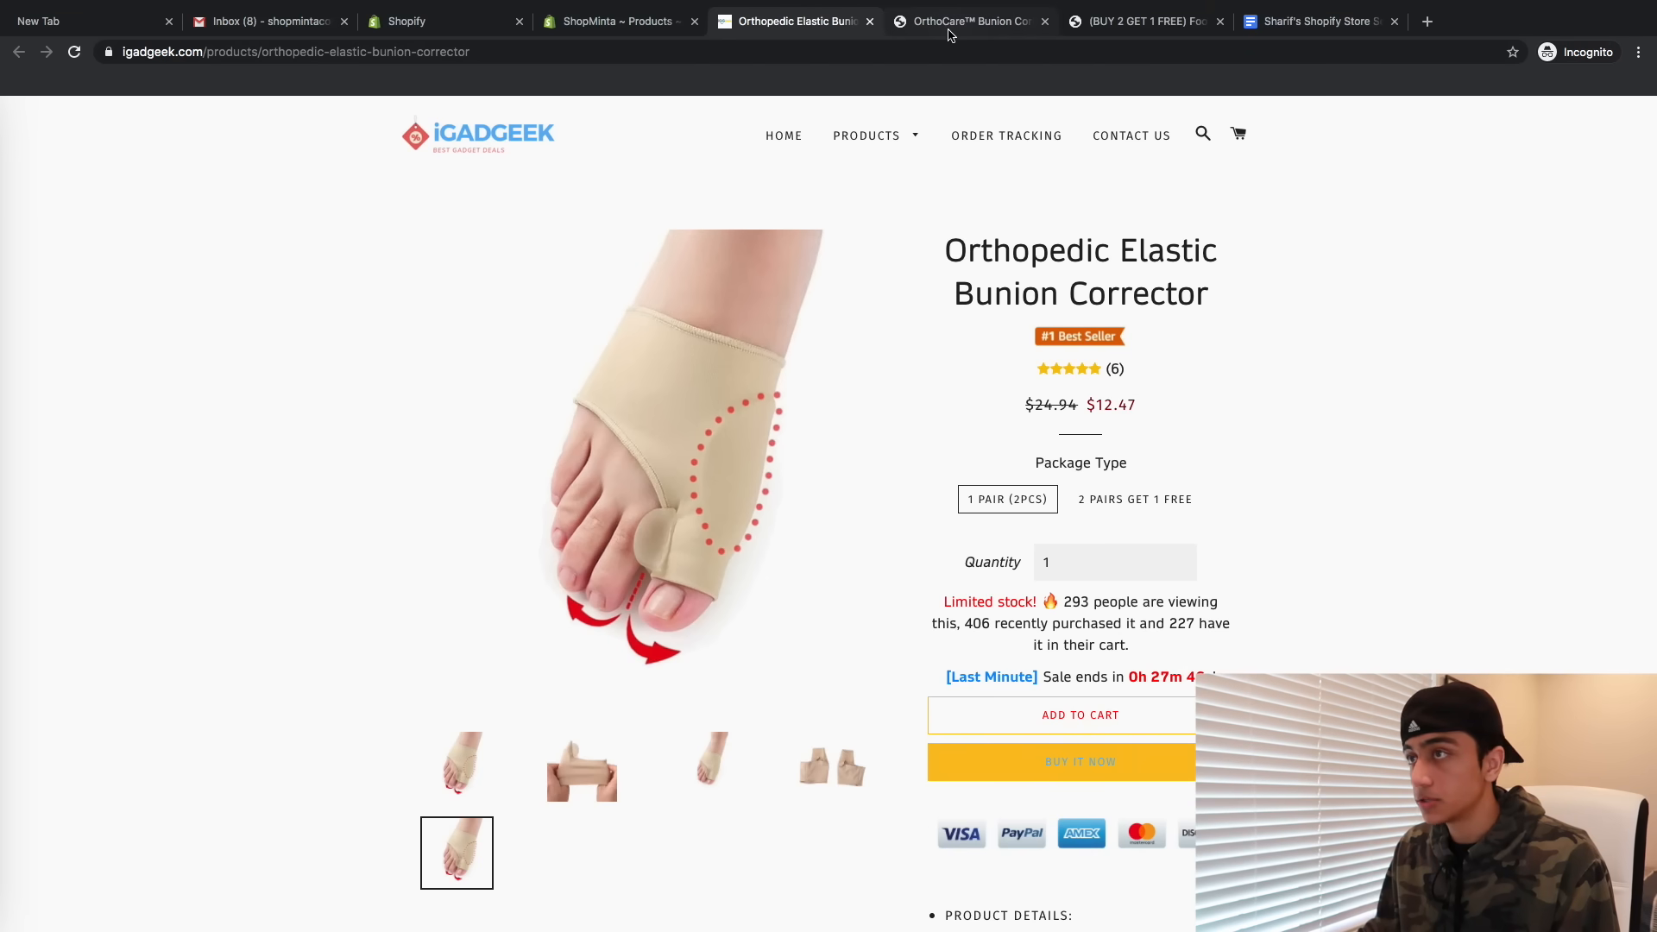
left_click(559, 22)
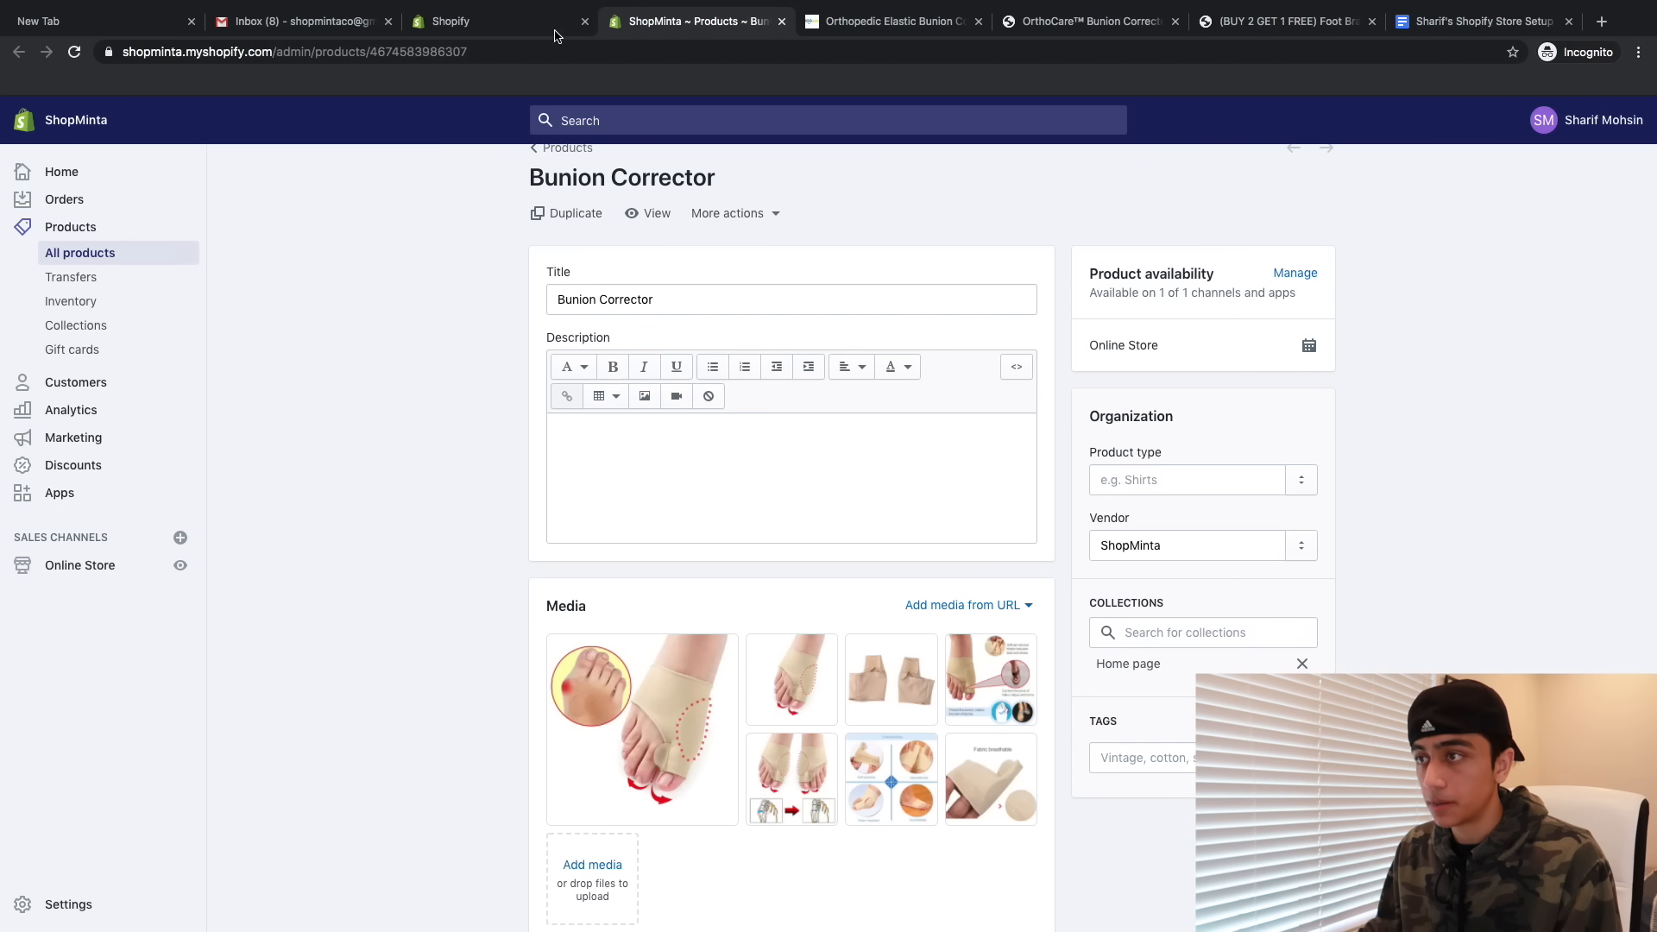
left_click(836, 32)
- Rename the product 'Minta™ - Orthopedic Elastic Bunion Corrector' and save it
left_click(690, 21)
left_click_drag(692, 300, 454, 297)
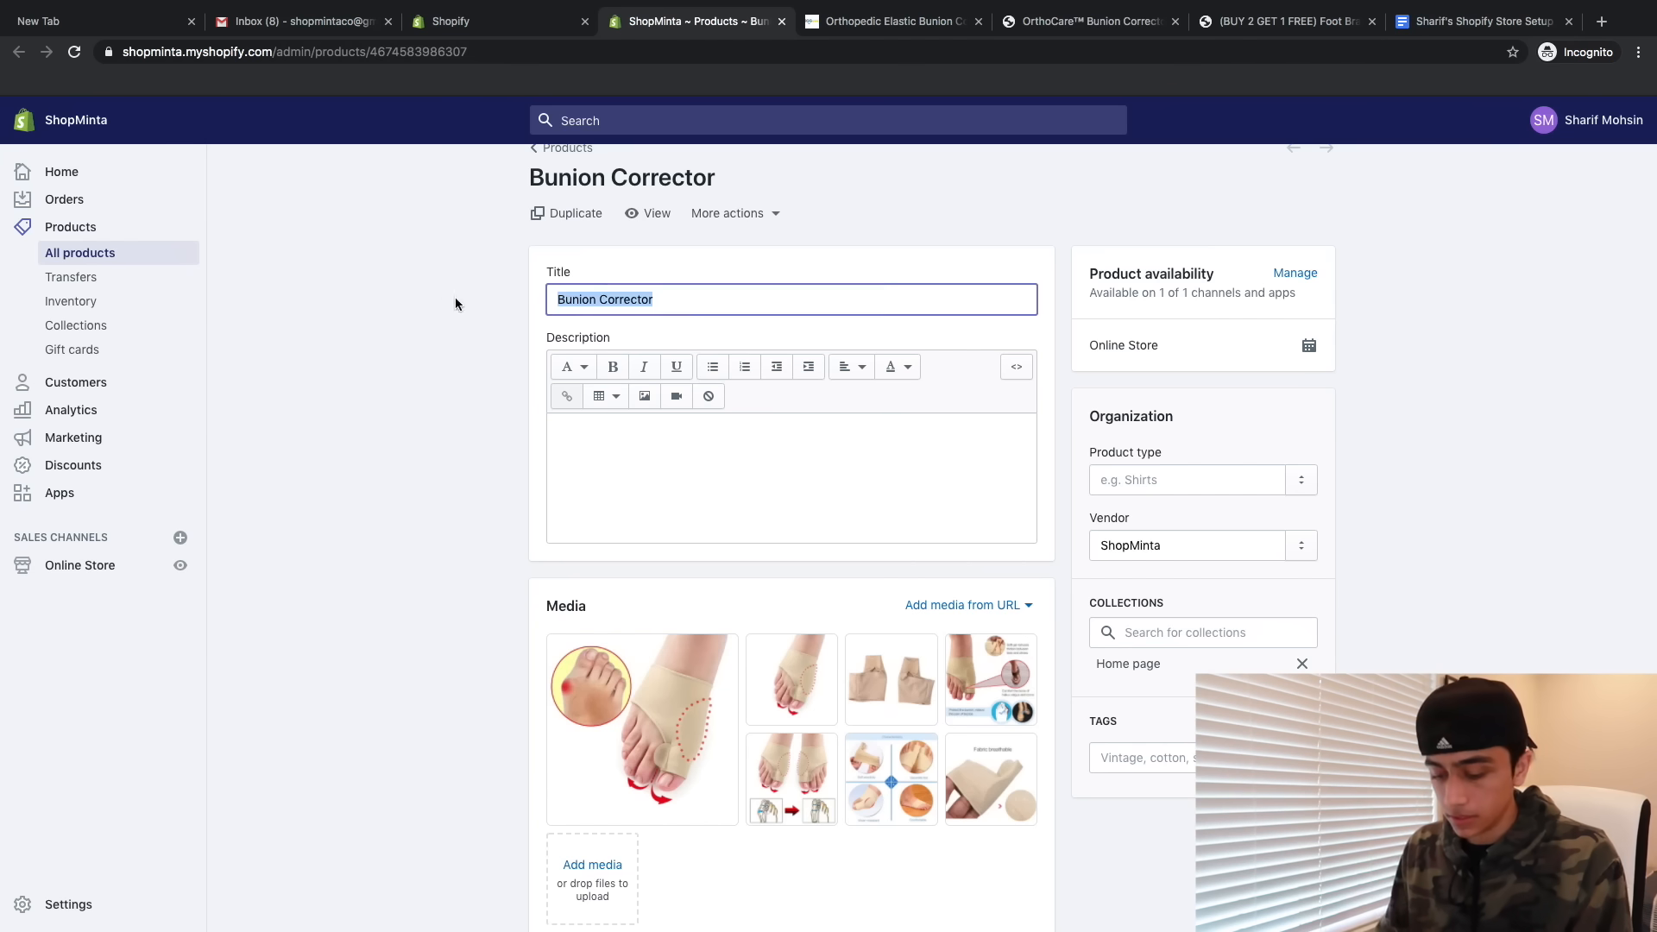
key("BackSpace")
type("Minta™")
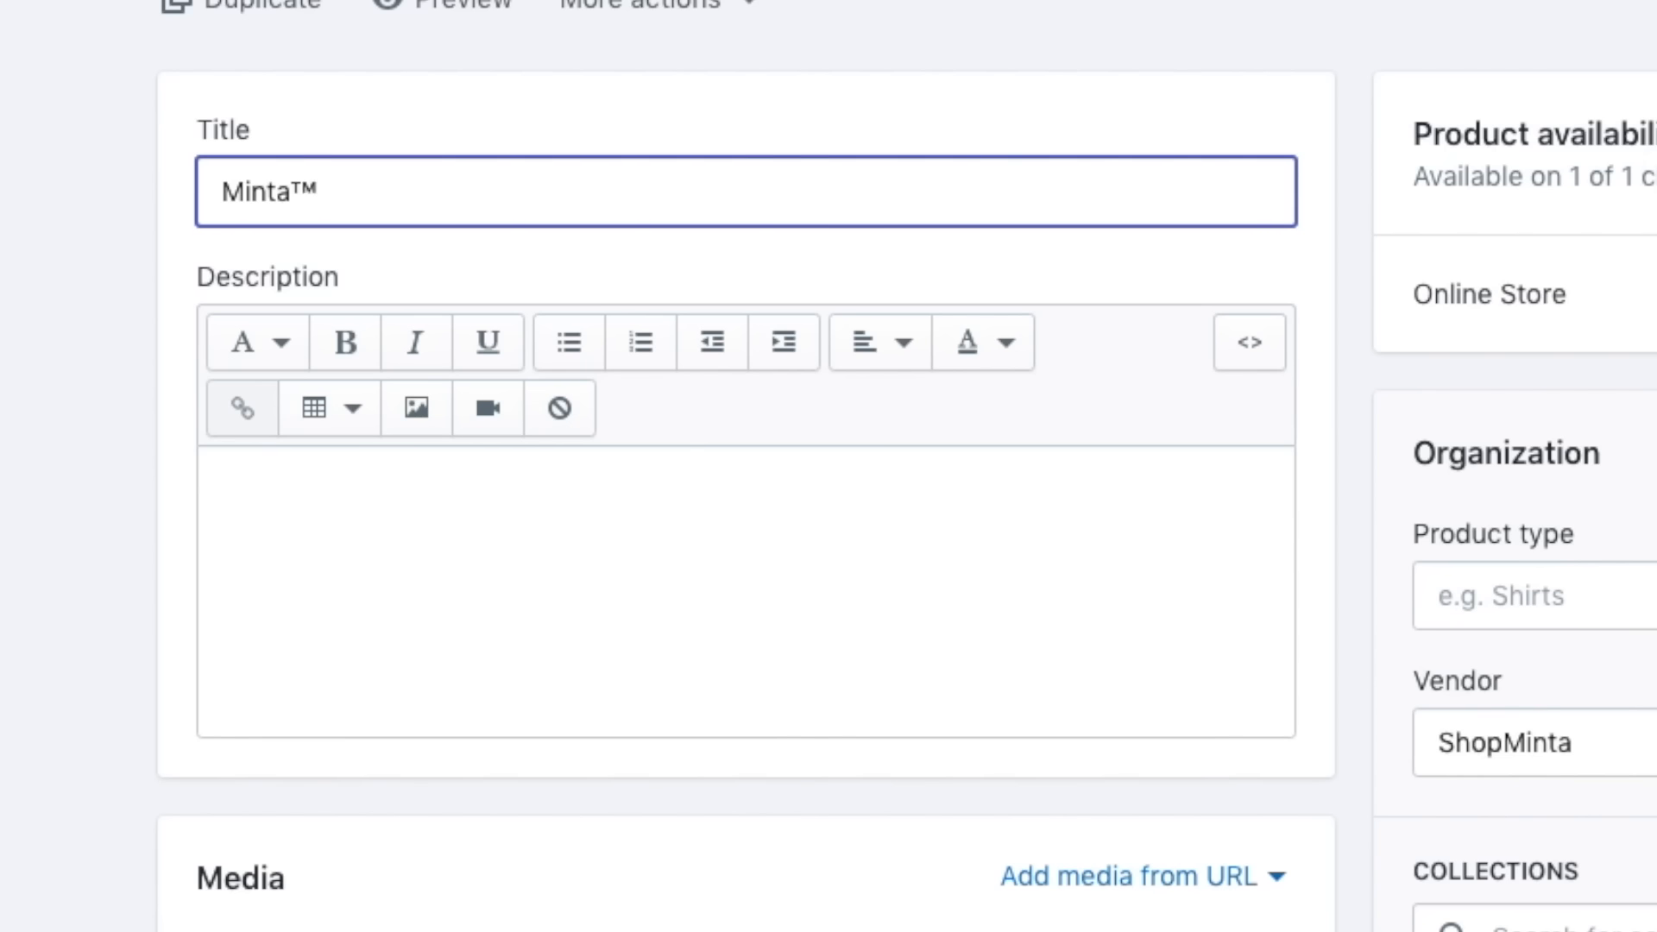
type("- Orthep")
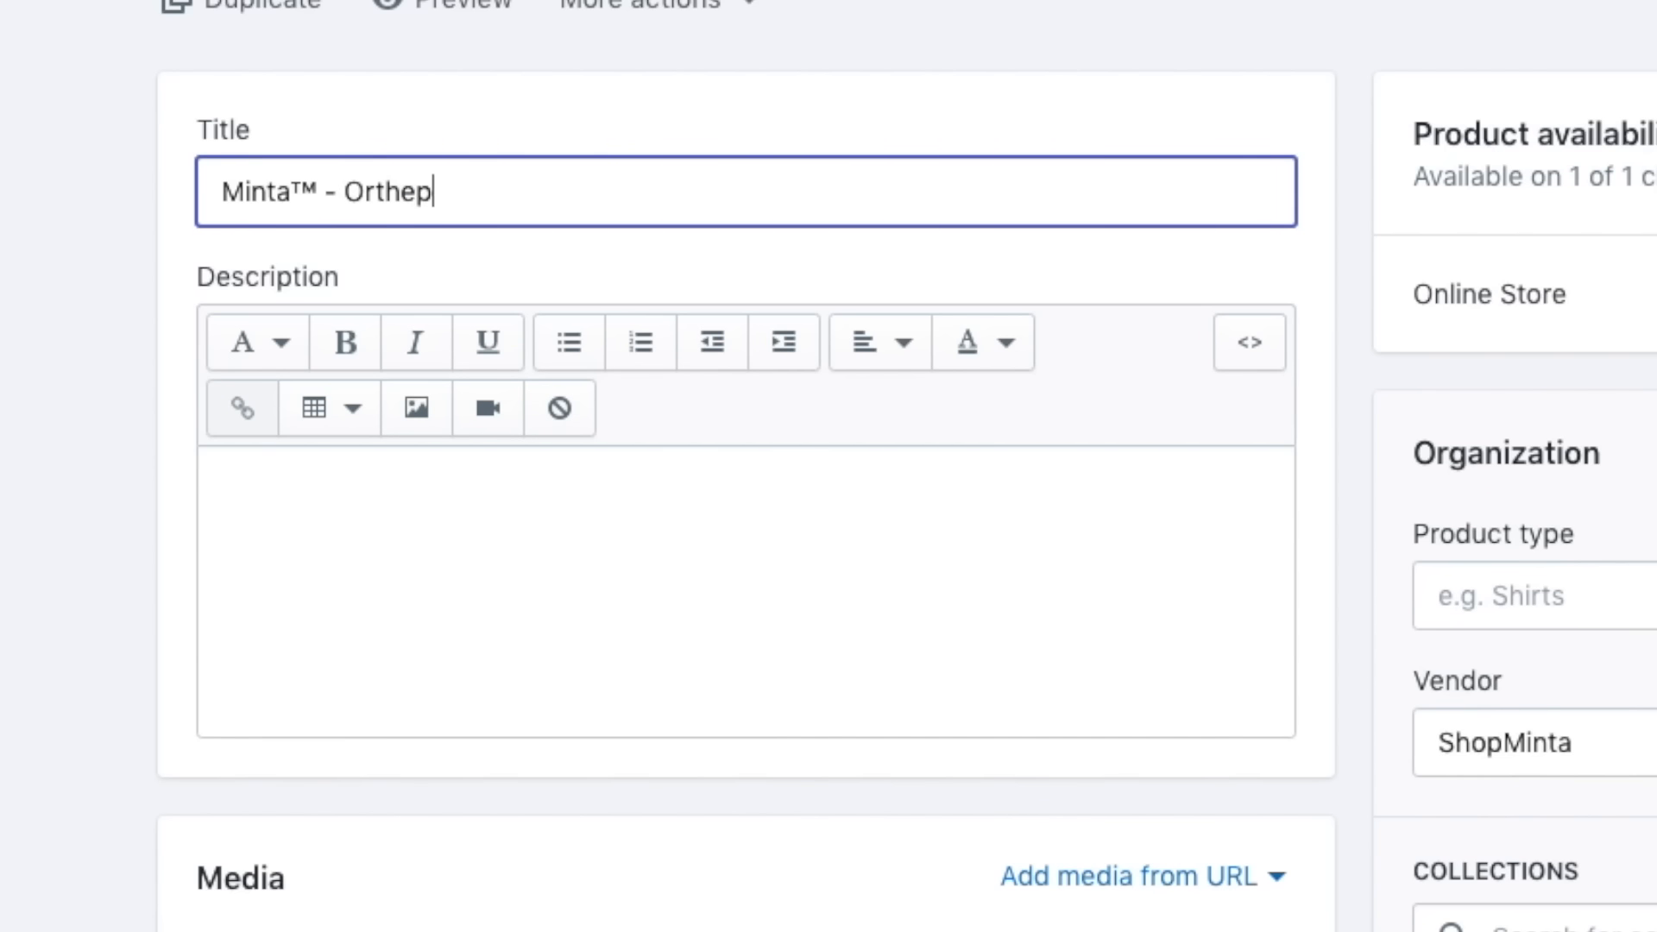
key("BackSpace")
key("BackSpace")
type("opedic Elastic Buni")
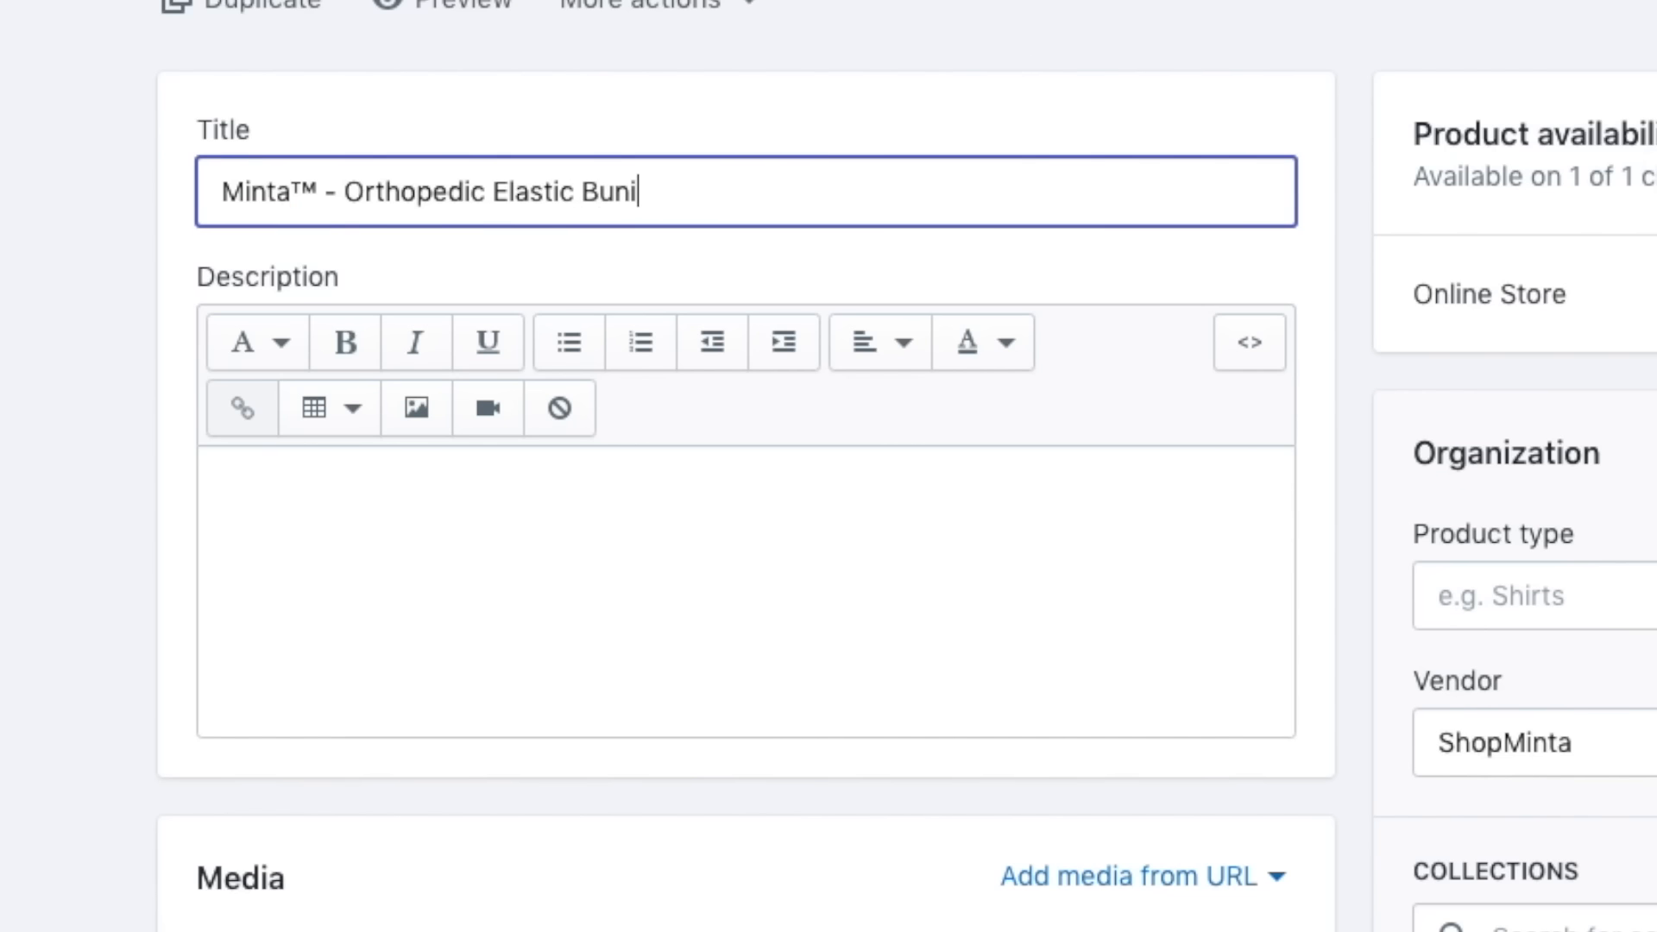
type("on ZC")
type("rrector")
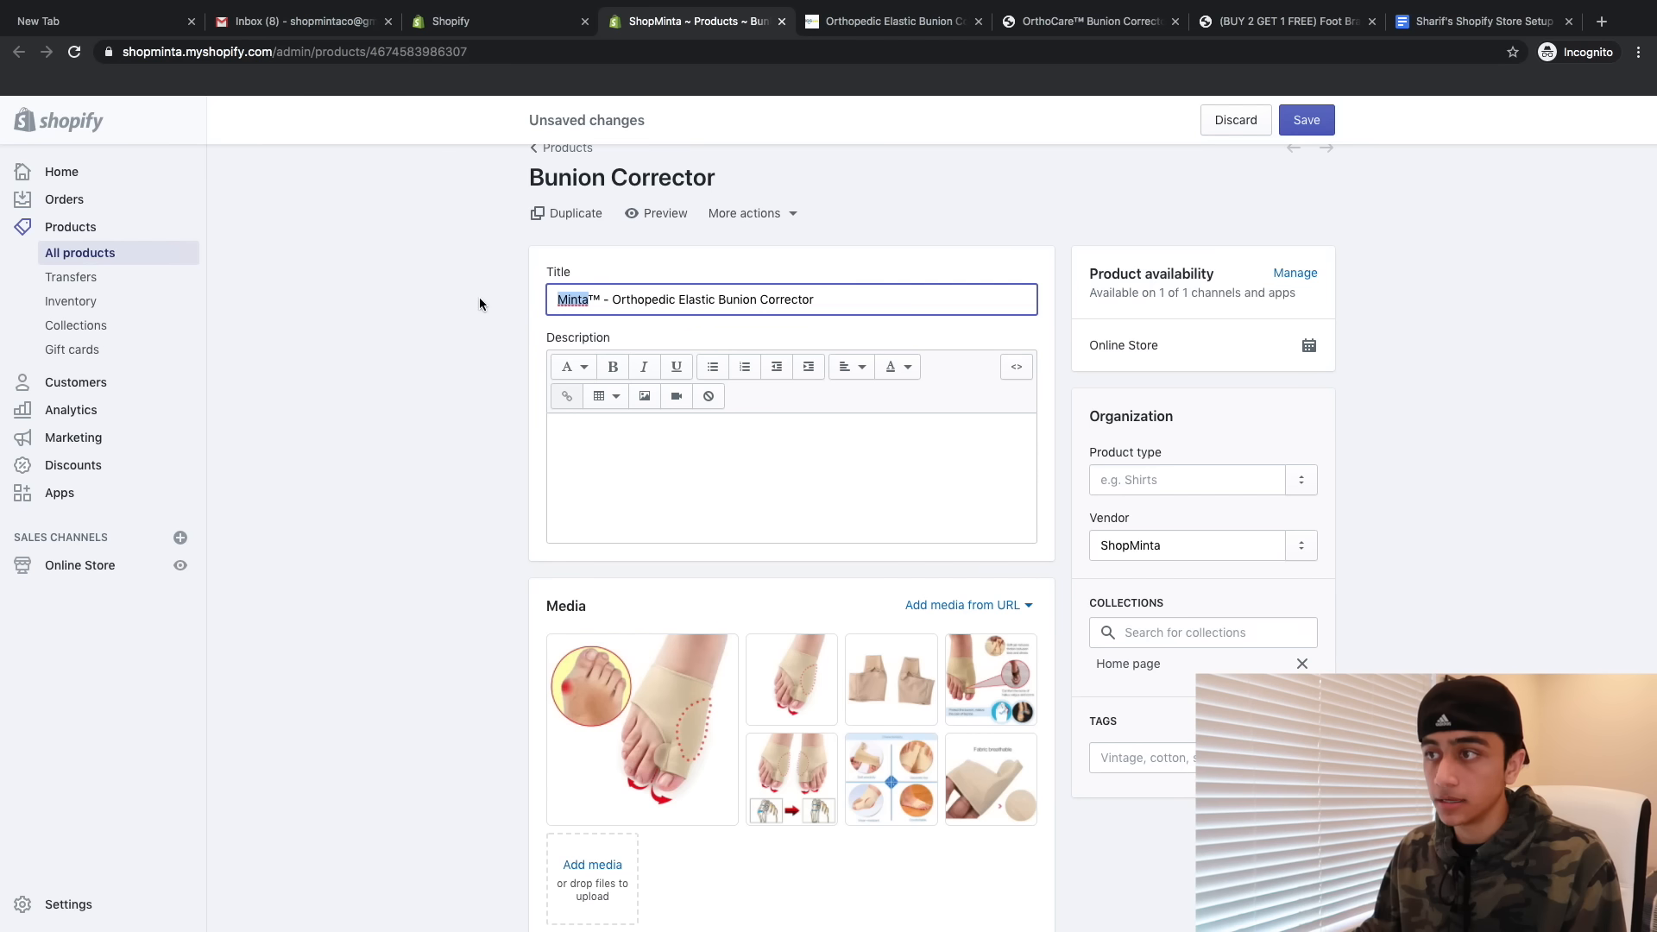
scroll(747, 573, "down", 2)
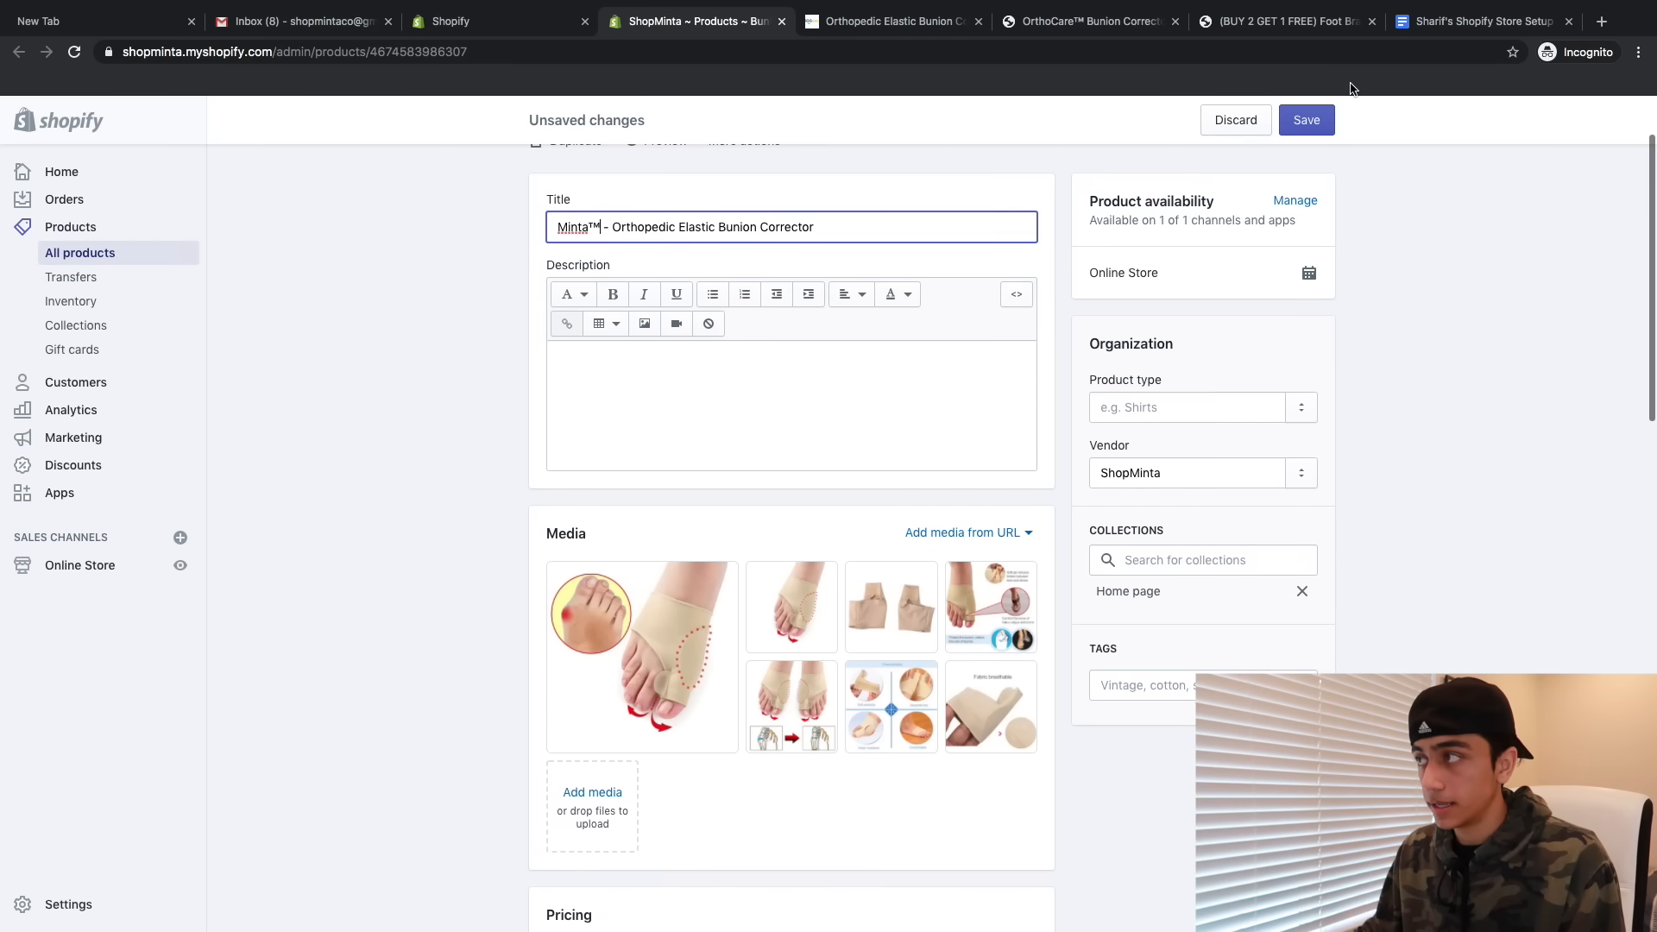
left_click(1306, 120)
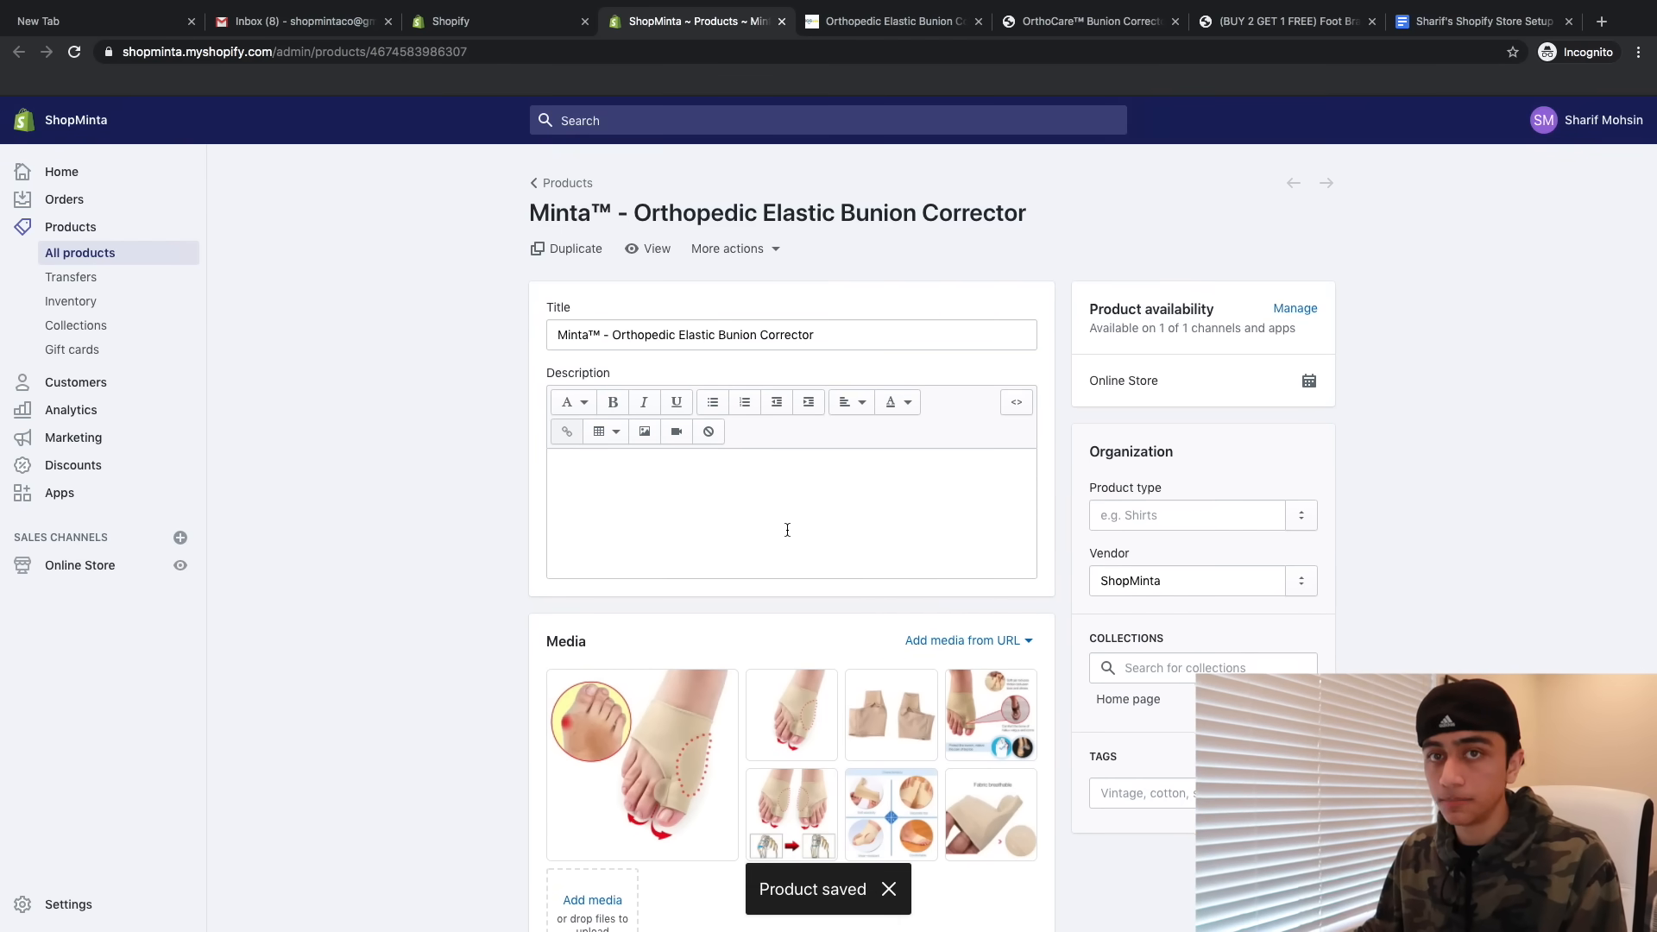
scroll(785, 528, "down", 1)
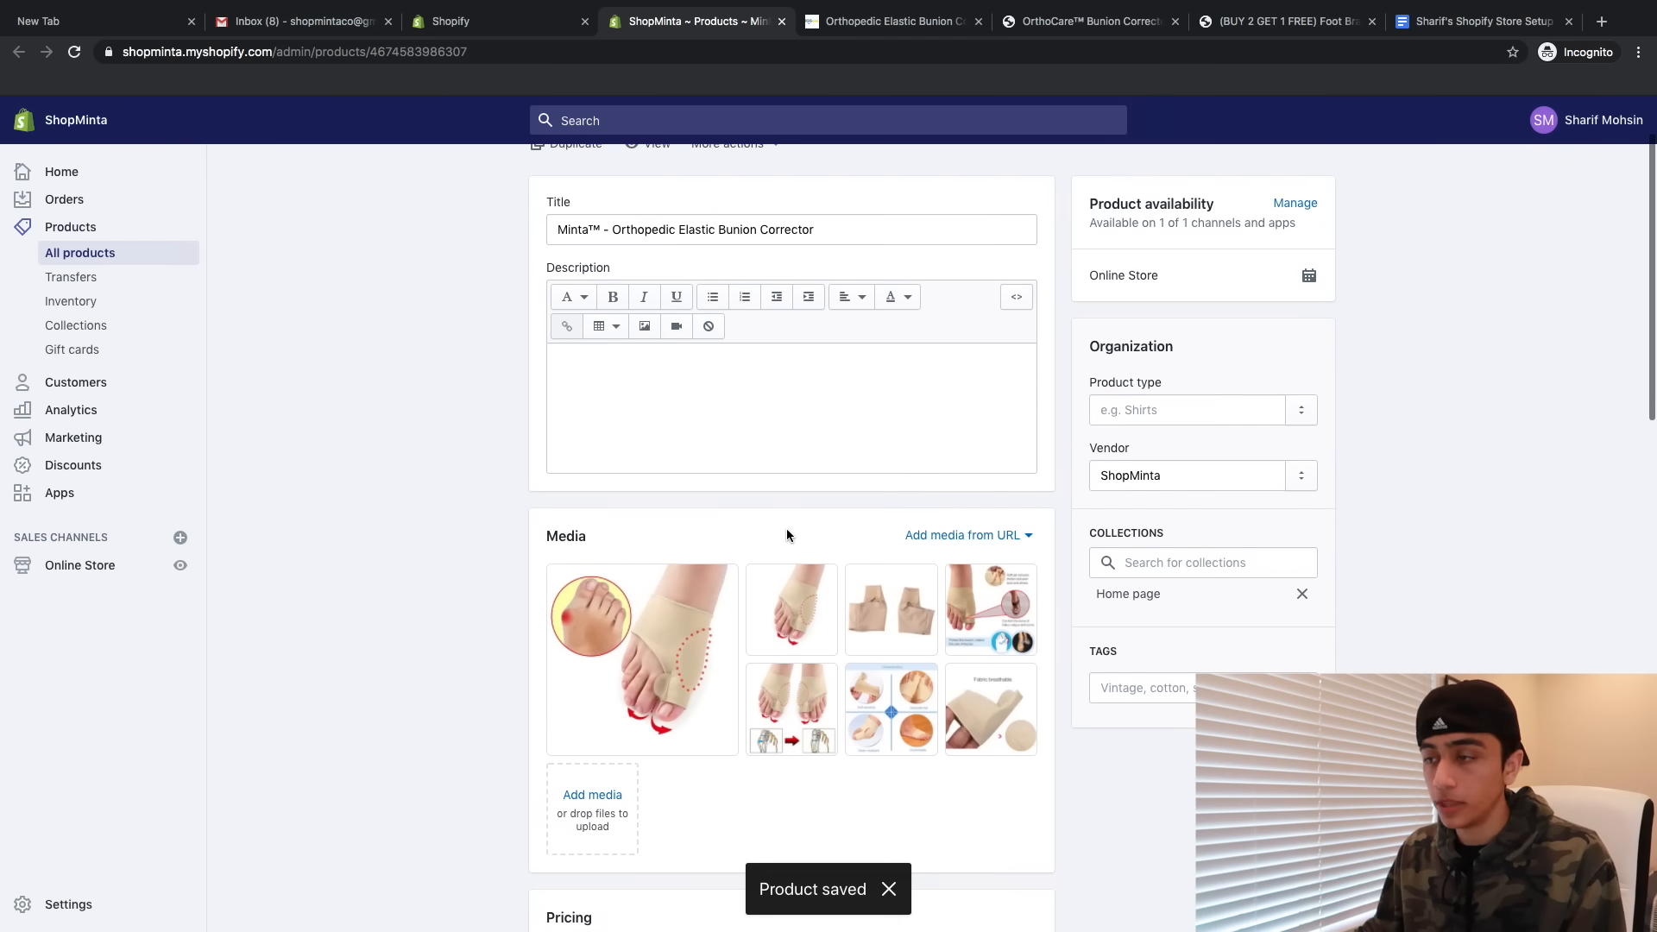
- Paste the competitor description headed 'NATURAL RELIF FOR YOUR PAINFUL & ACHING FEET' and review it on the storefront
left_click(748, 466)
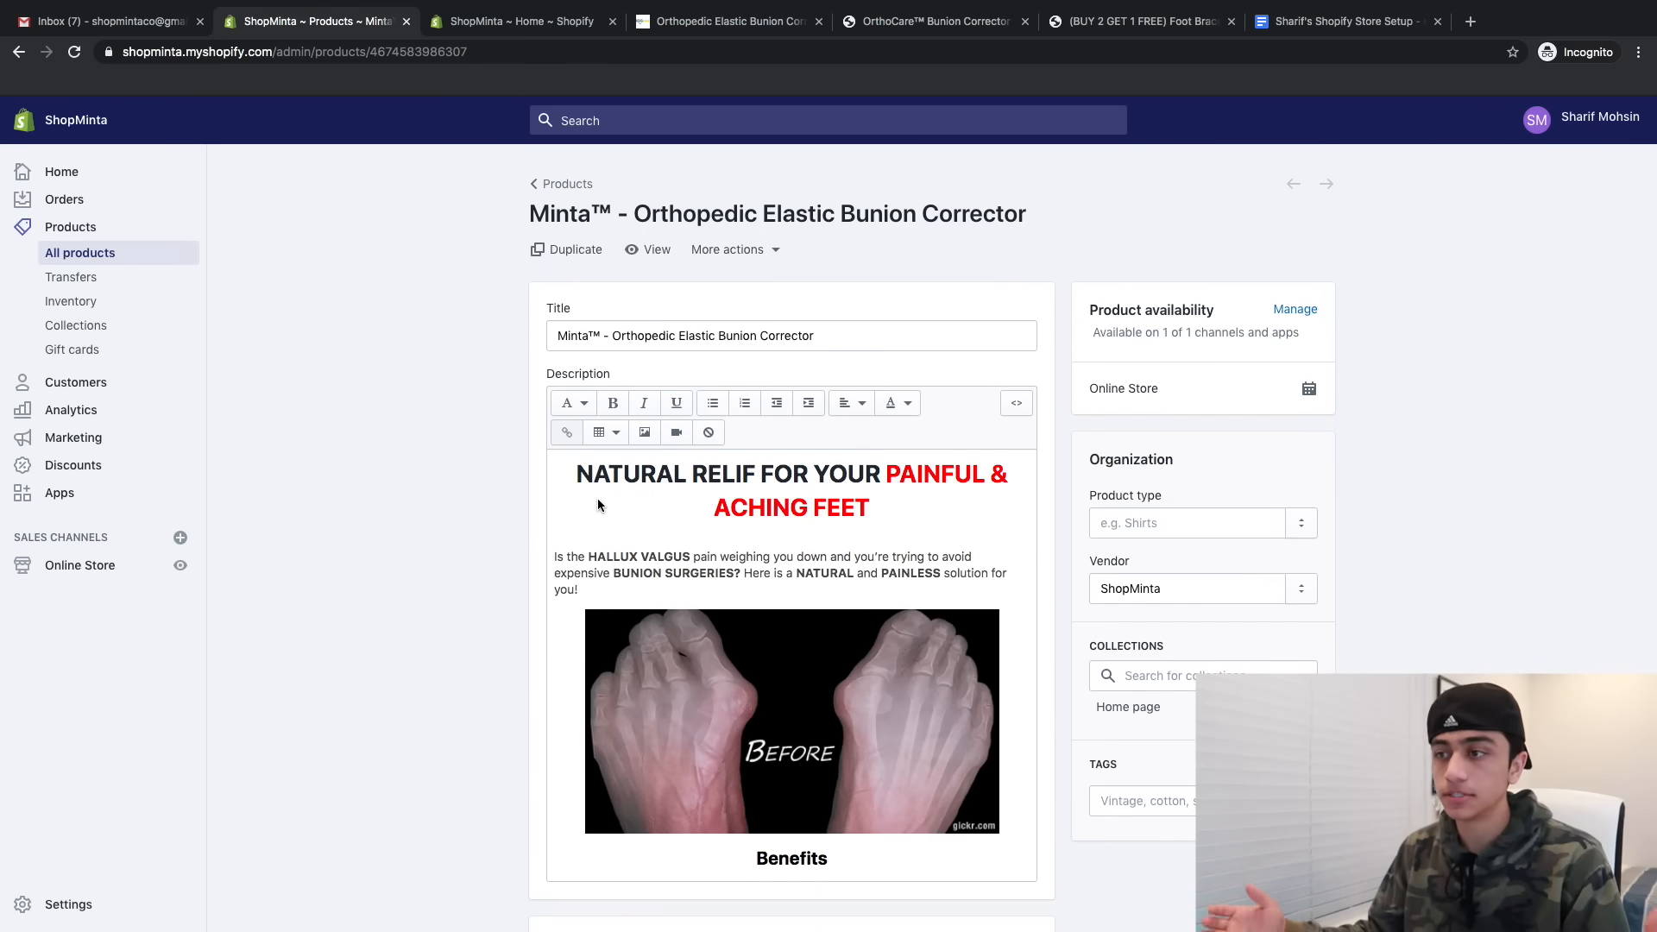
scroll(723, 578, "down", 3)
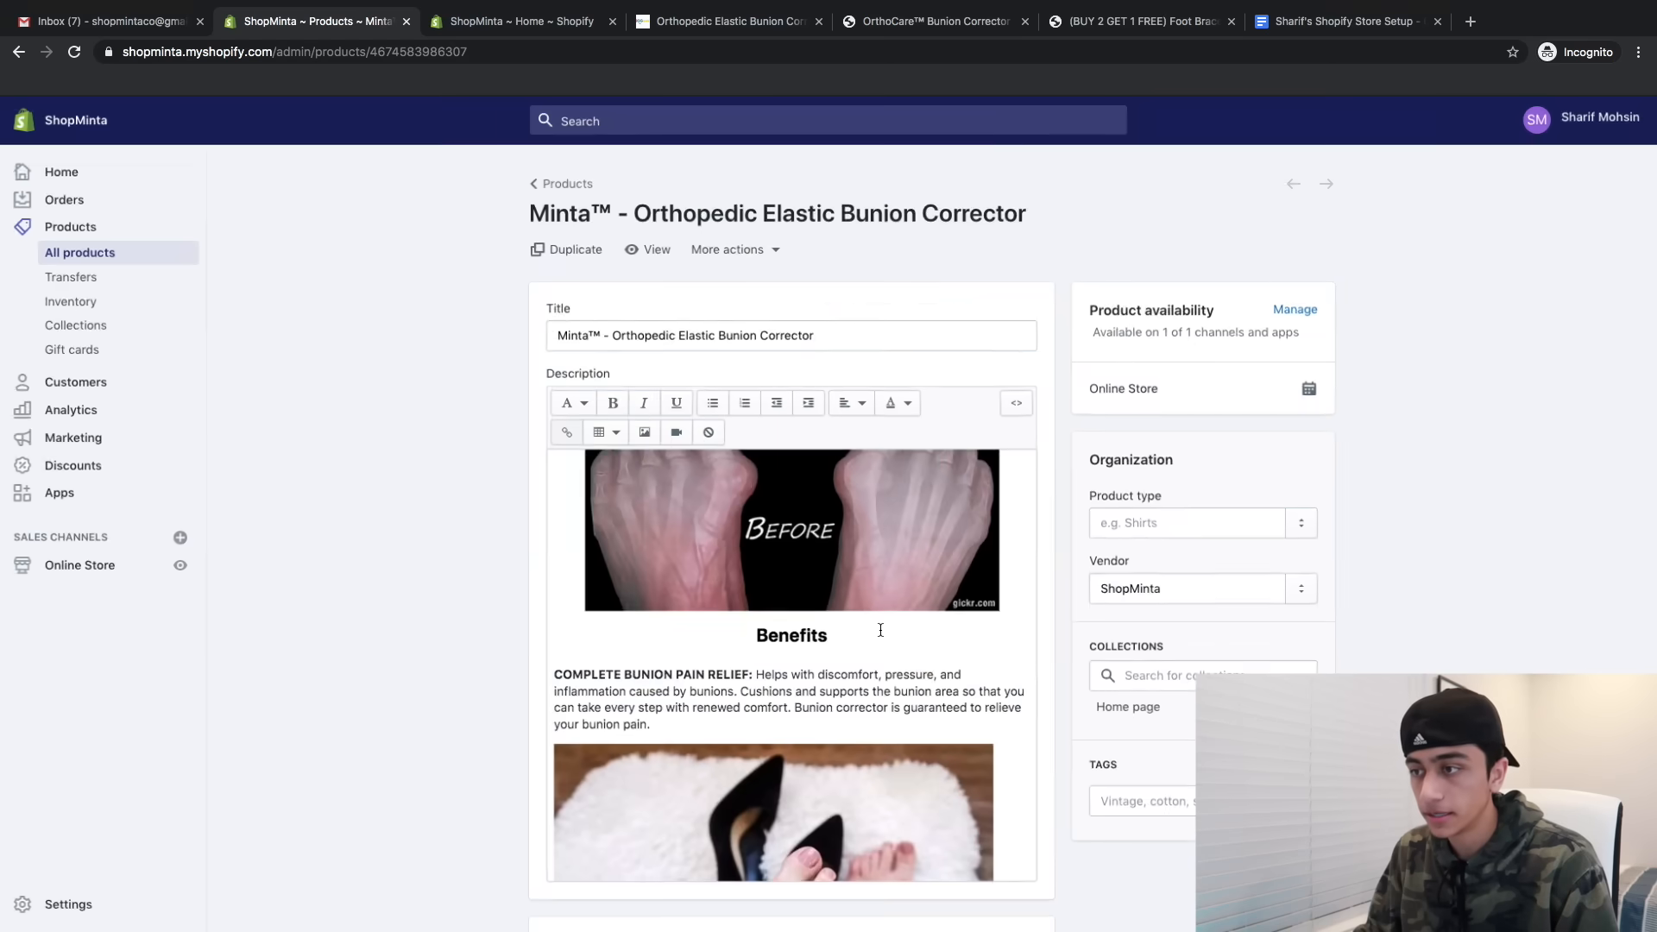
scroll(880, 630, "down", 6)
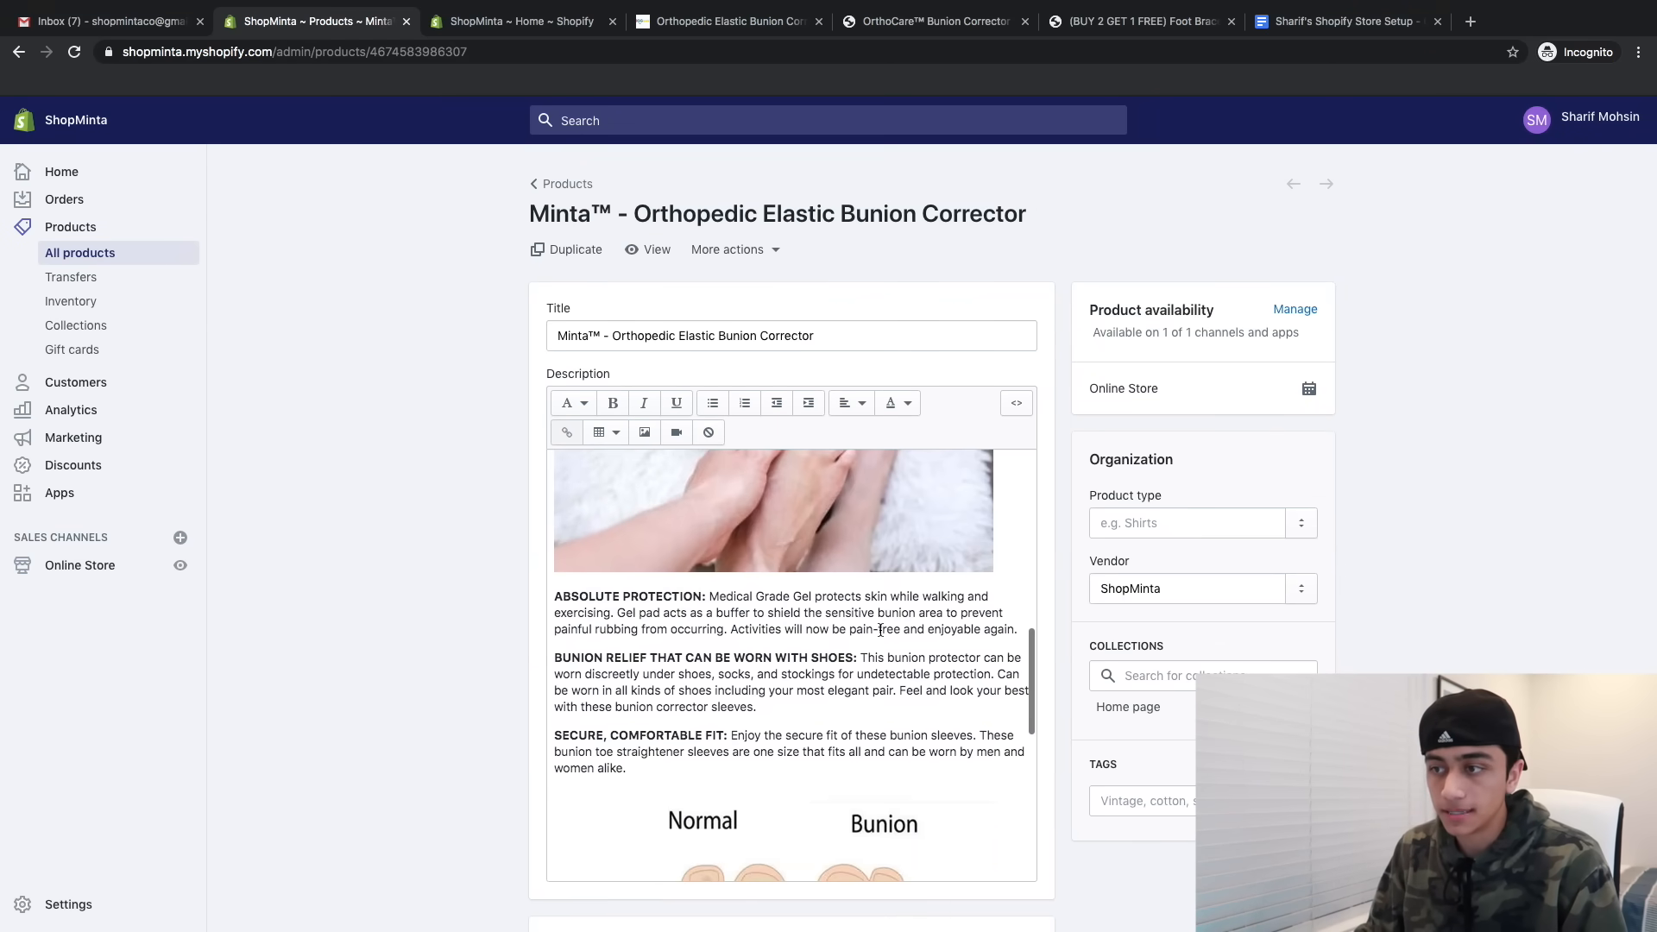
scroll(777, 621, "up", 4)
scroll(731, 615, "down", 3)
scroll(731, 616, "up", 7)
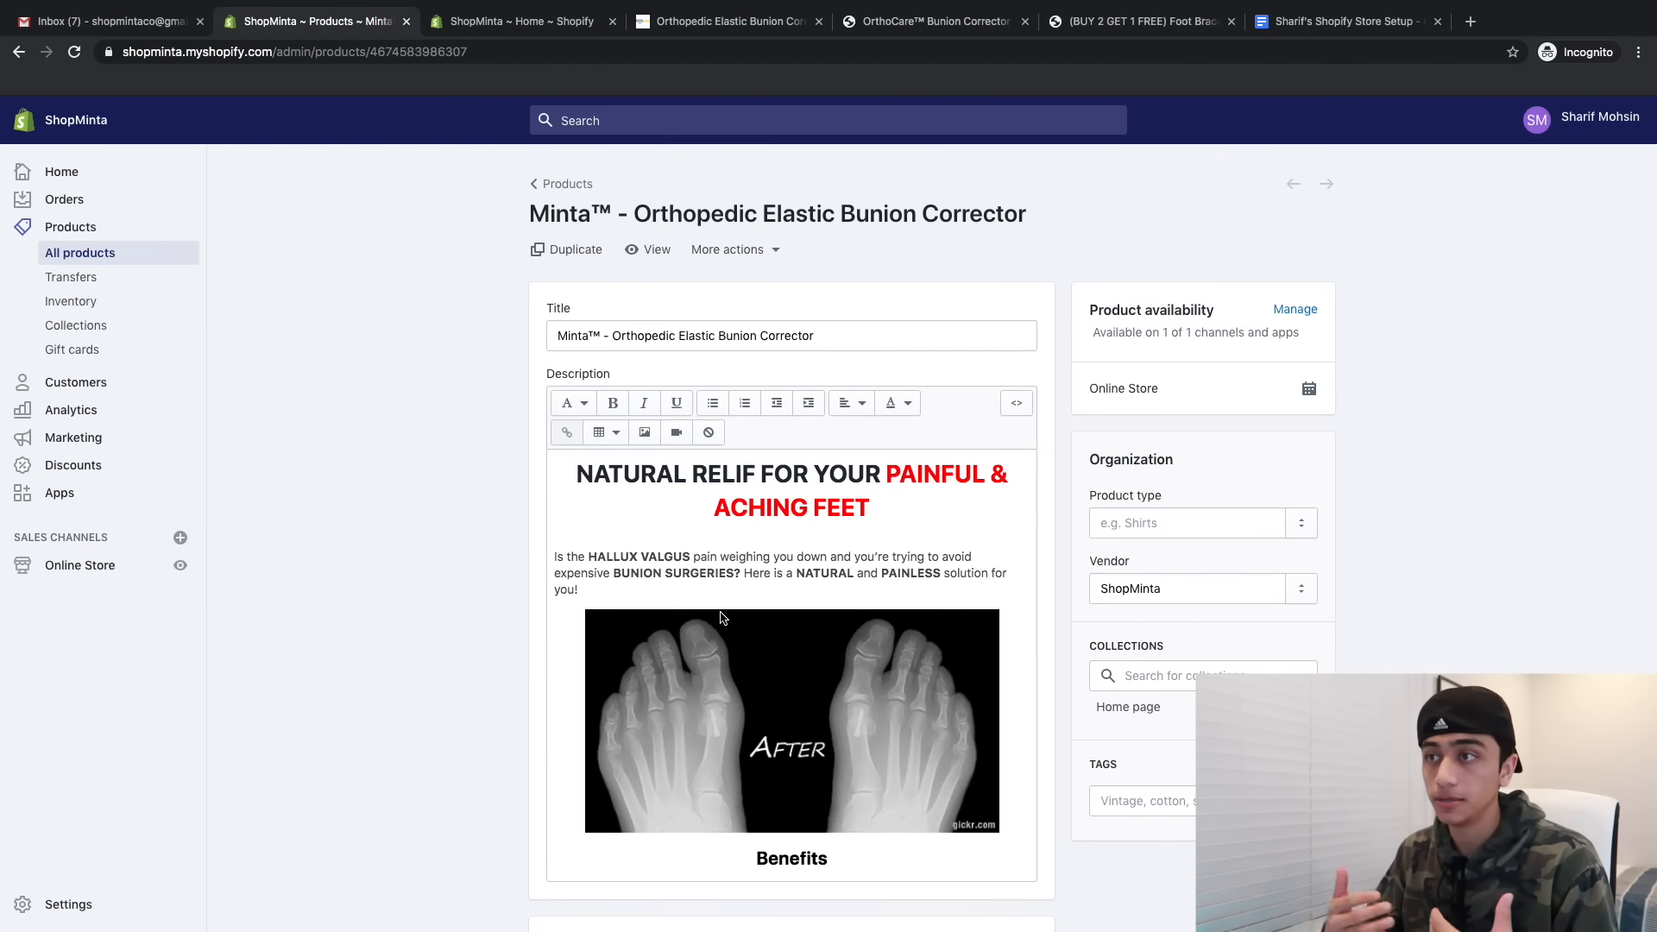
left_click(648, 256)
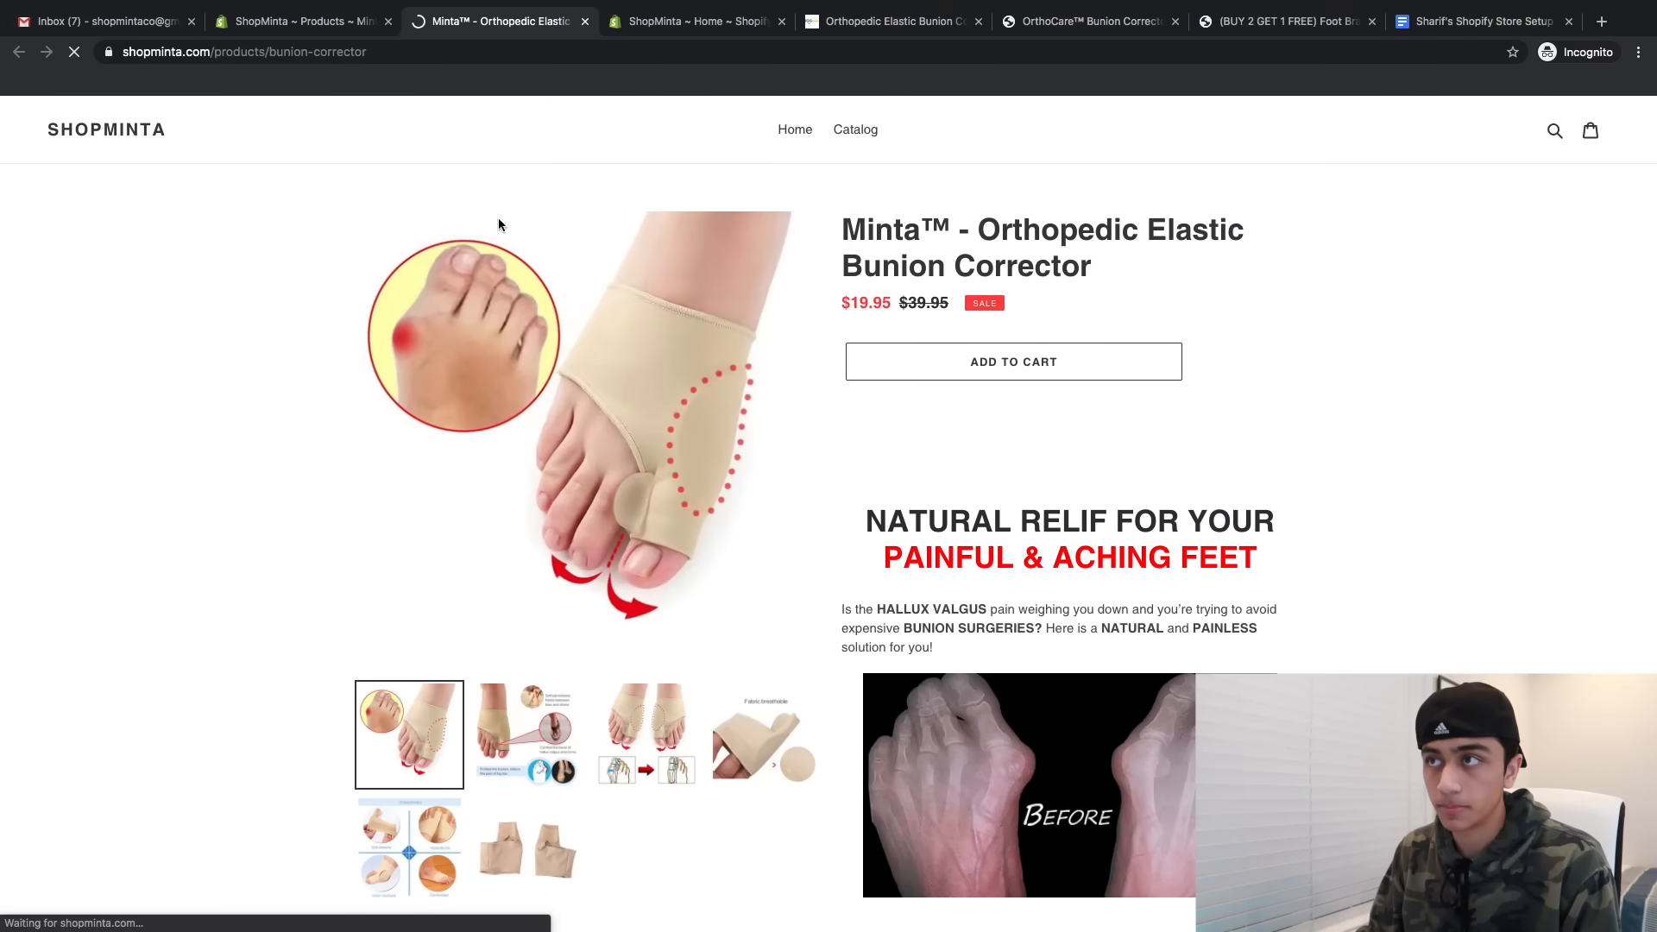
scroll(1106, 409, "down", 2)
scroll(1106, 409, "up", 1)
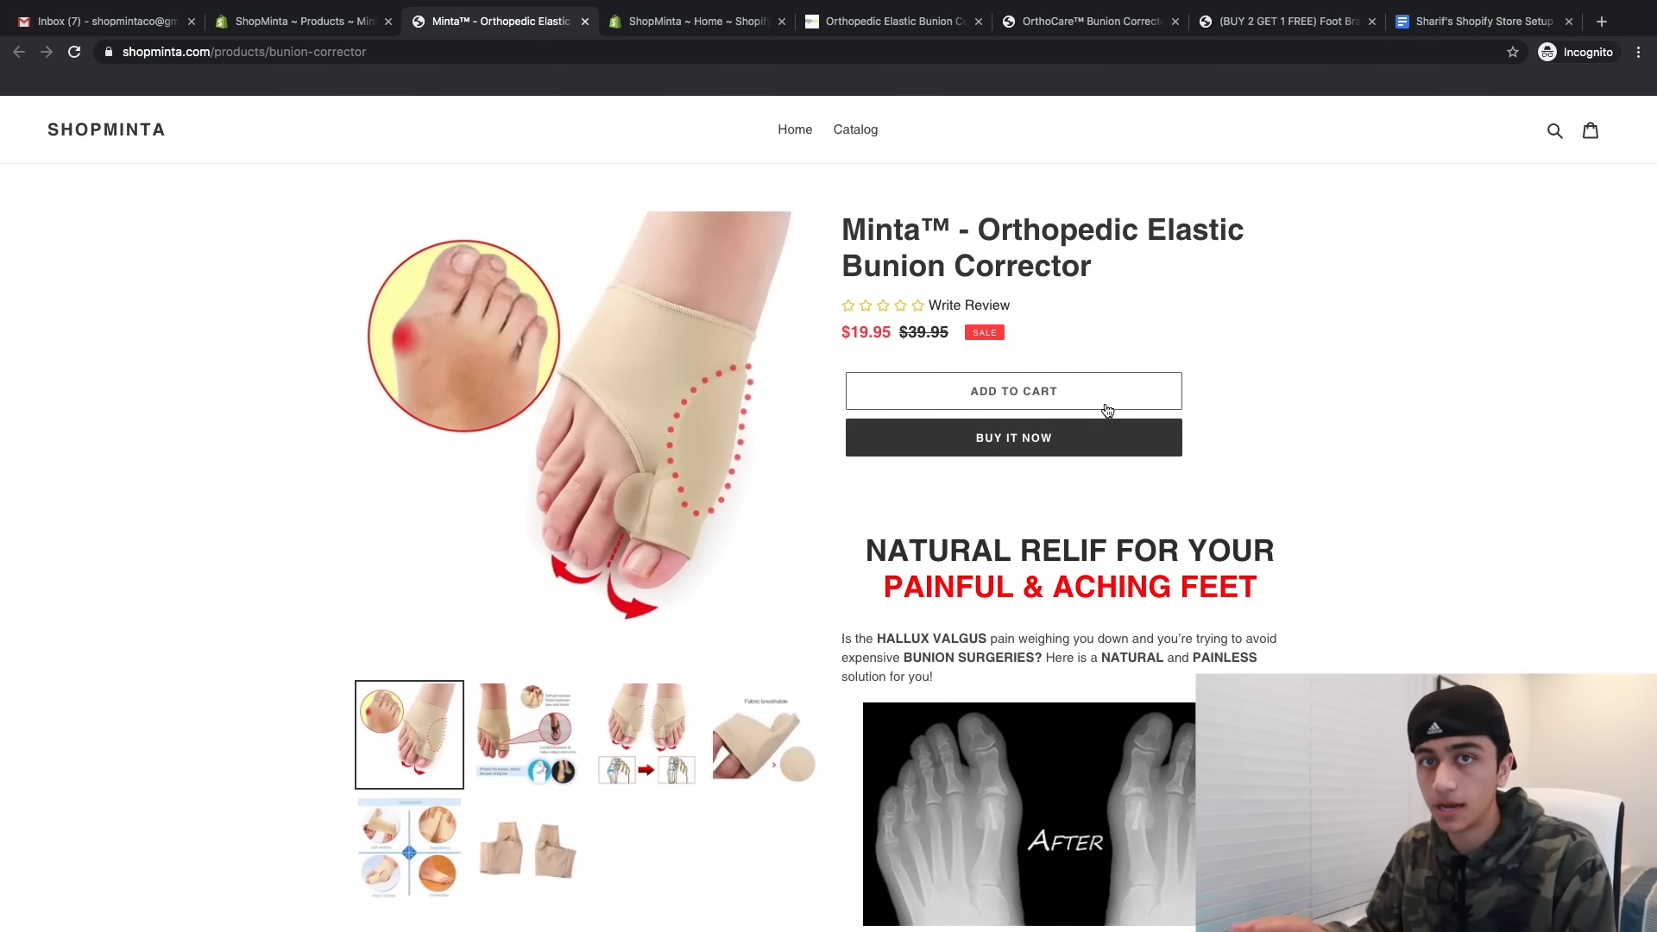
scroll(1108, 410, "down", 10)
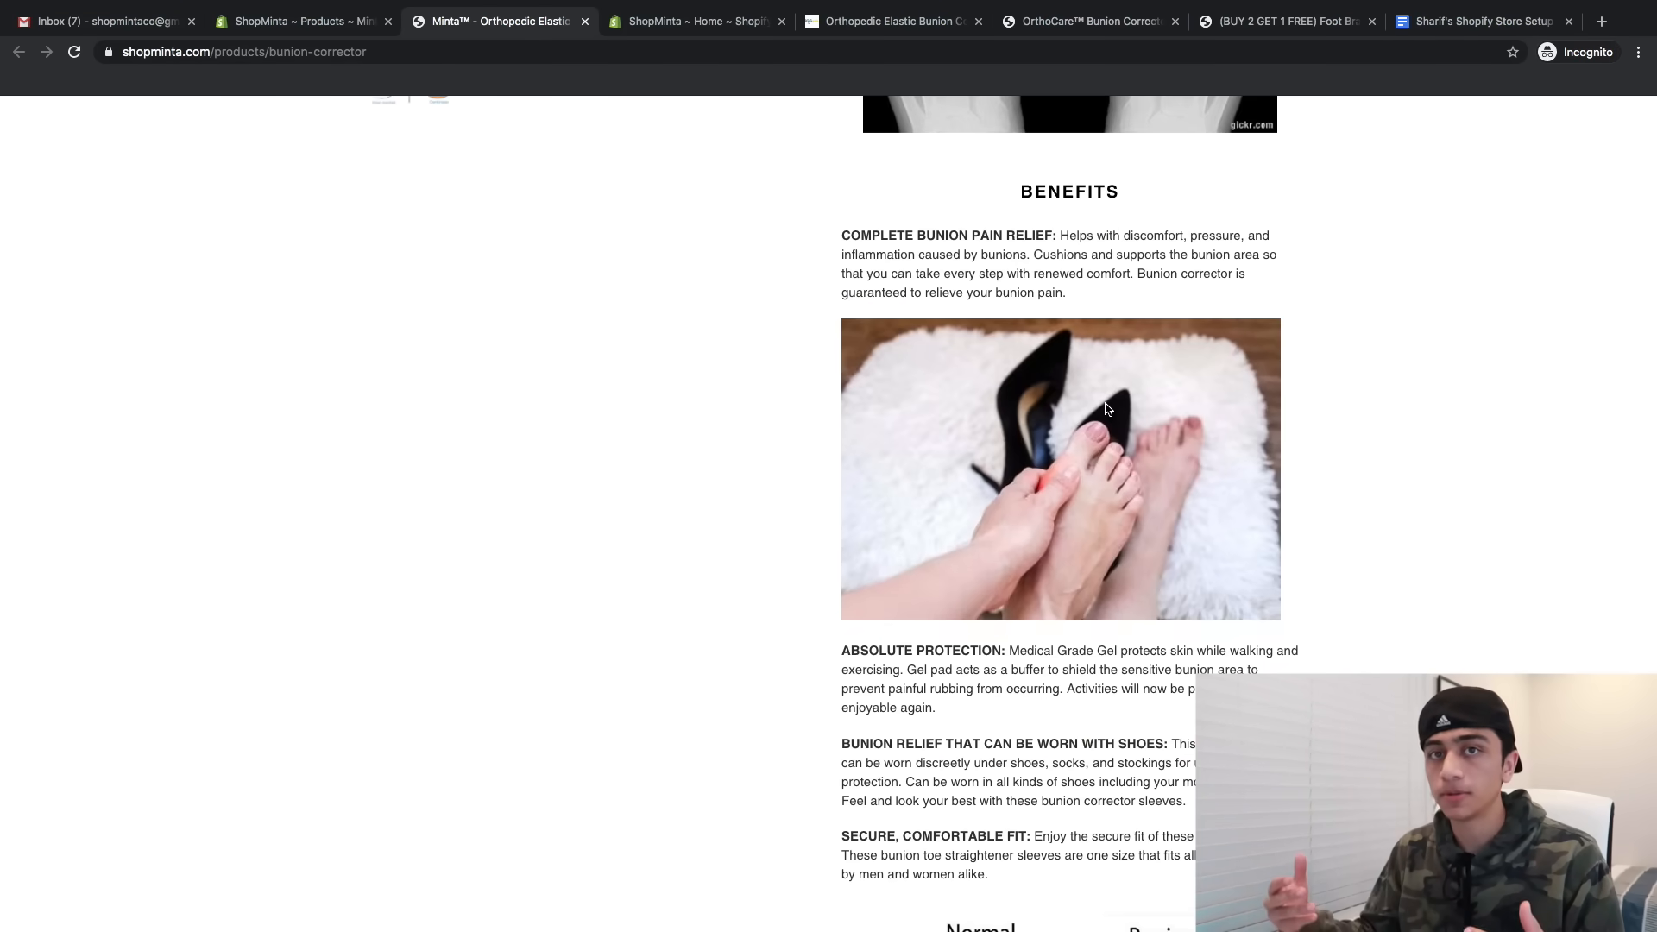
scroll(1108, 409, "up", 10)
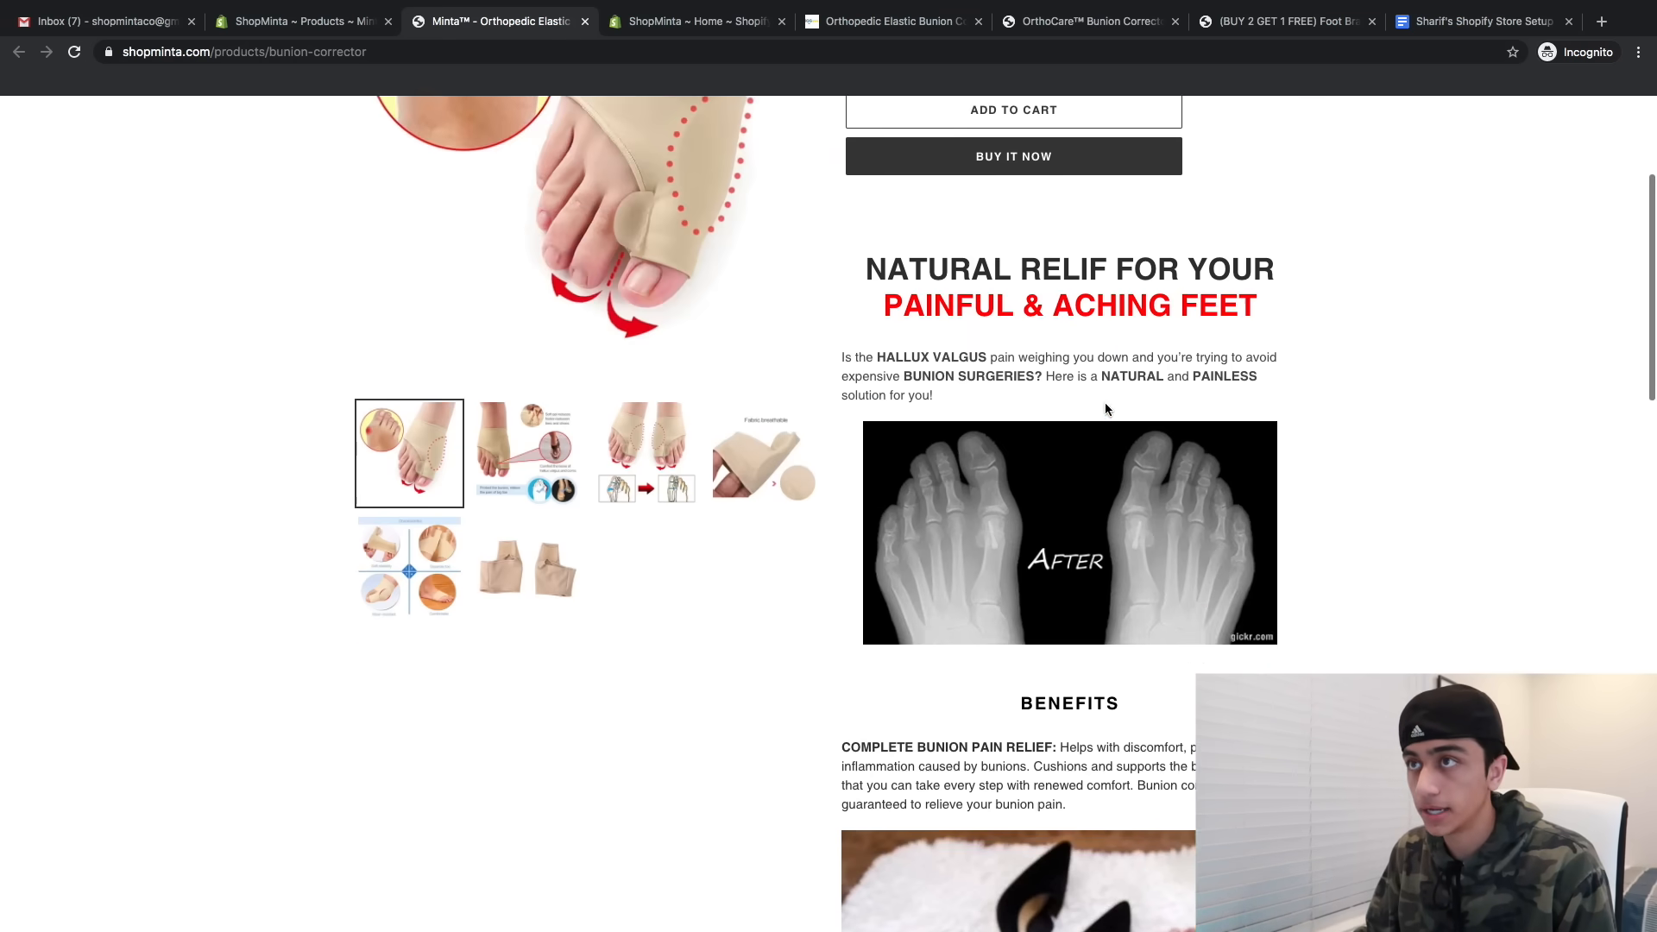
left_click(302, 20)
left_click(87, 485)
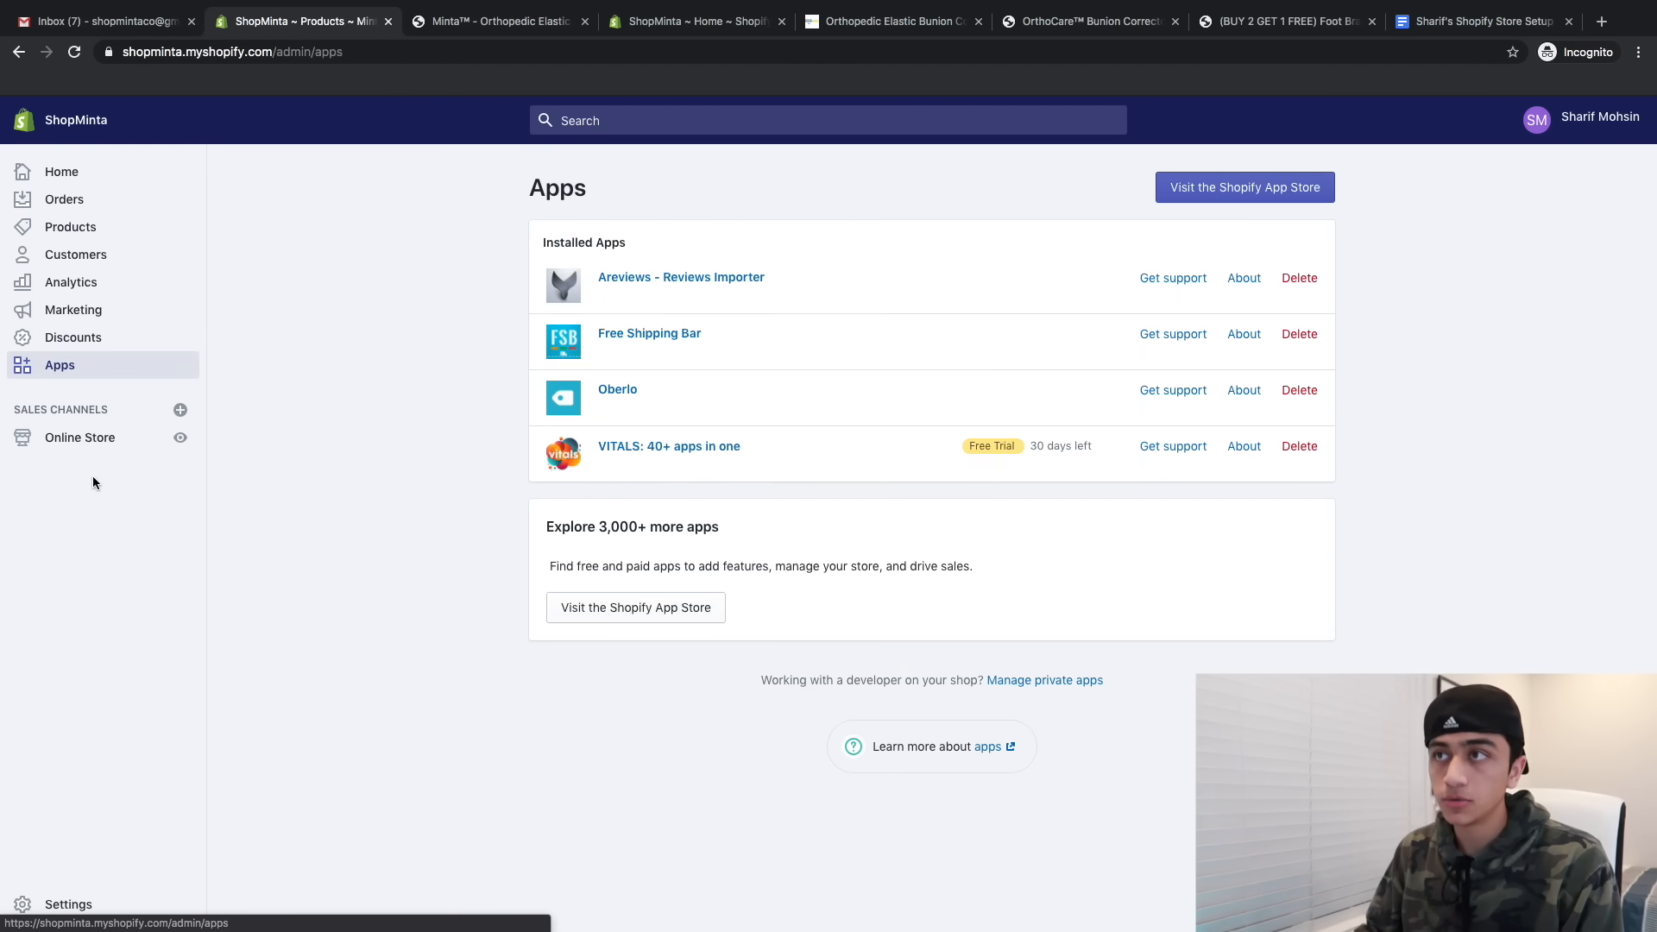
left_click(485, 24)
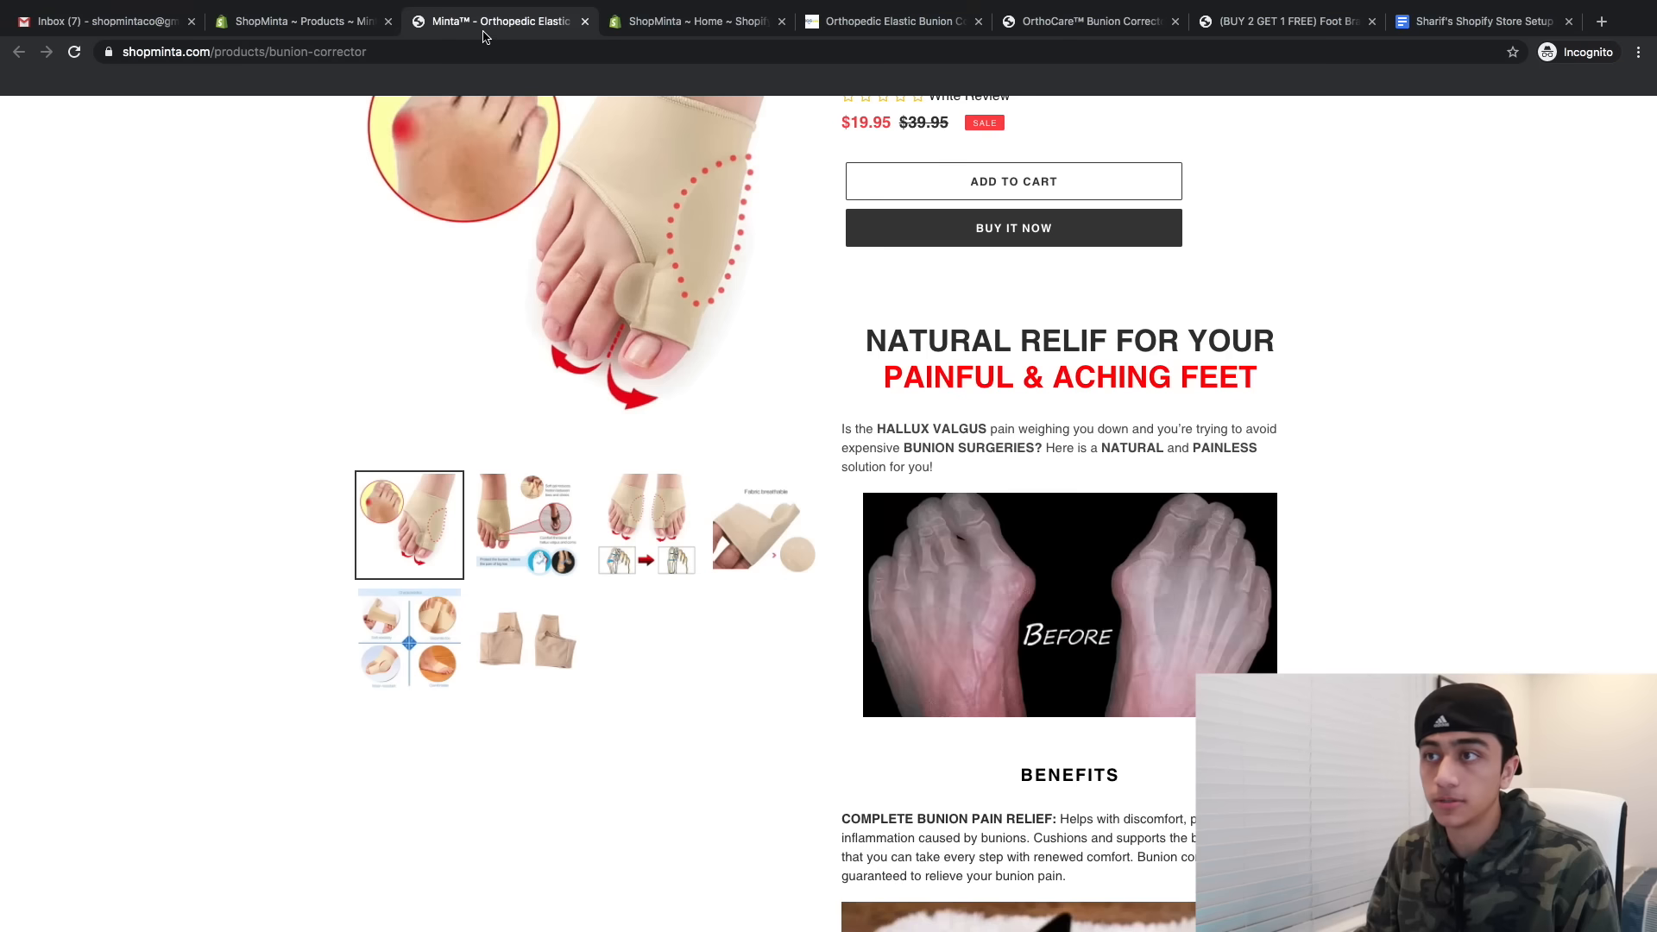
scroll(510, 237, "up", 3)
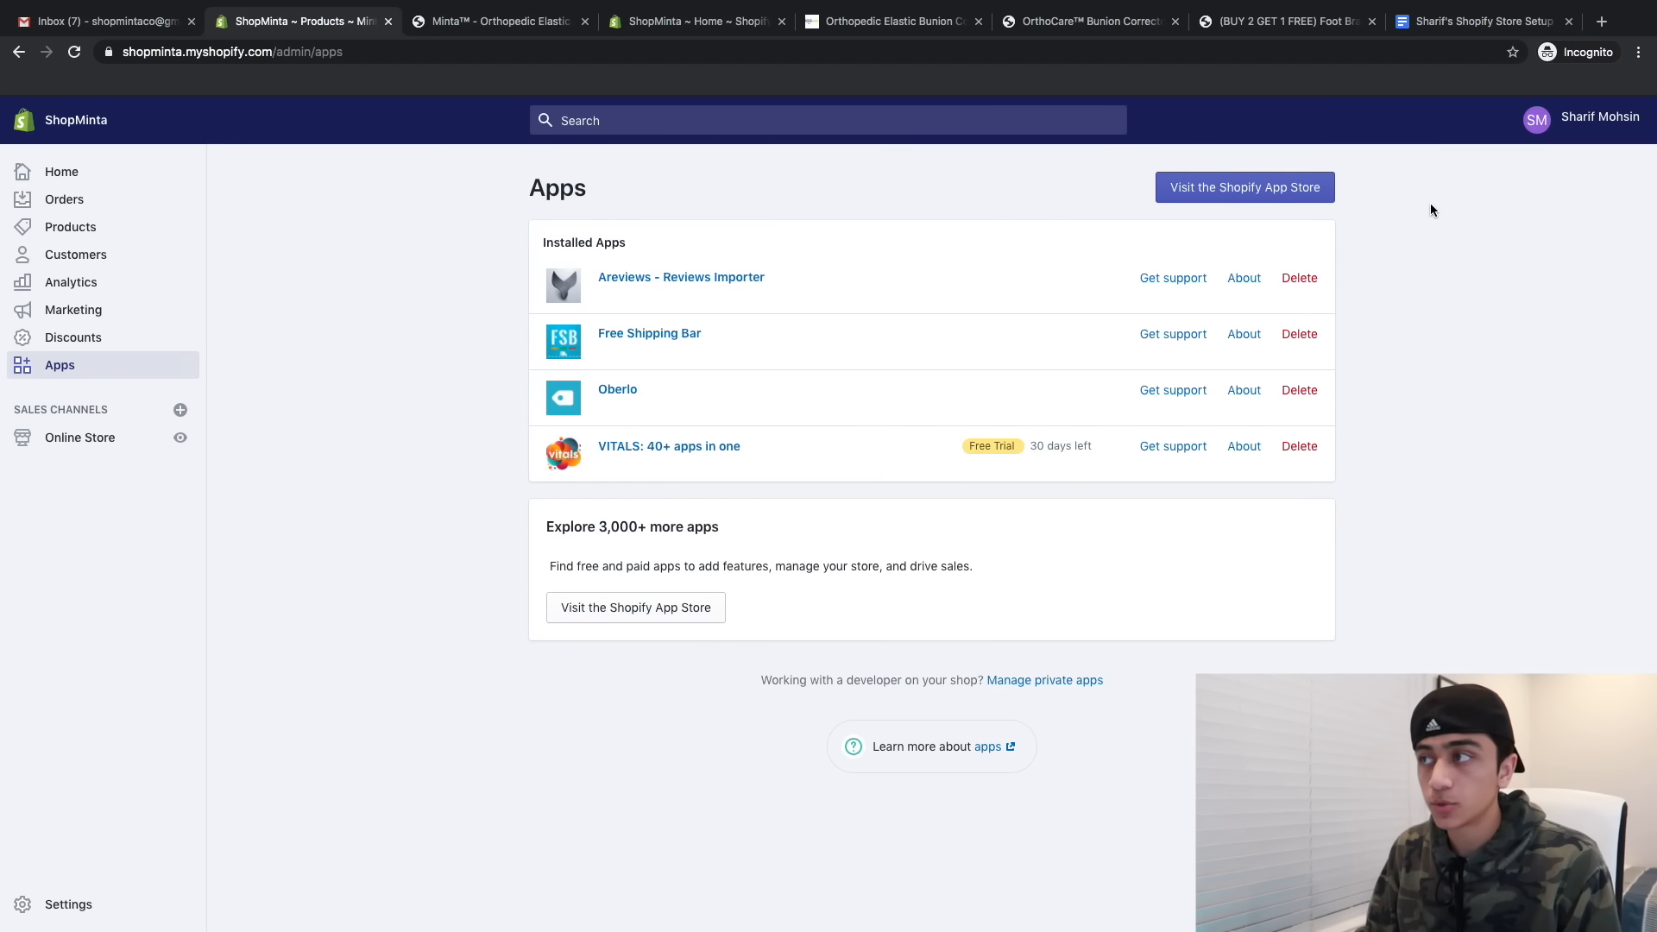
left_click(1222, 186)
left_click(519, 22)
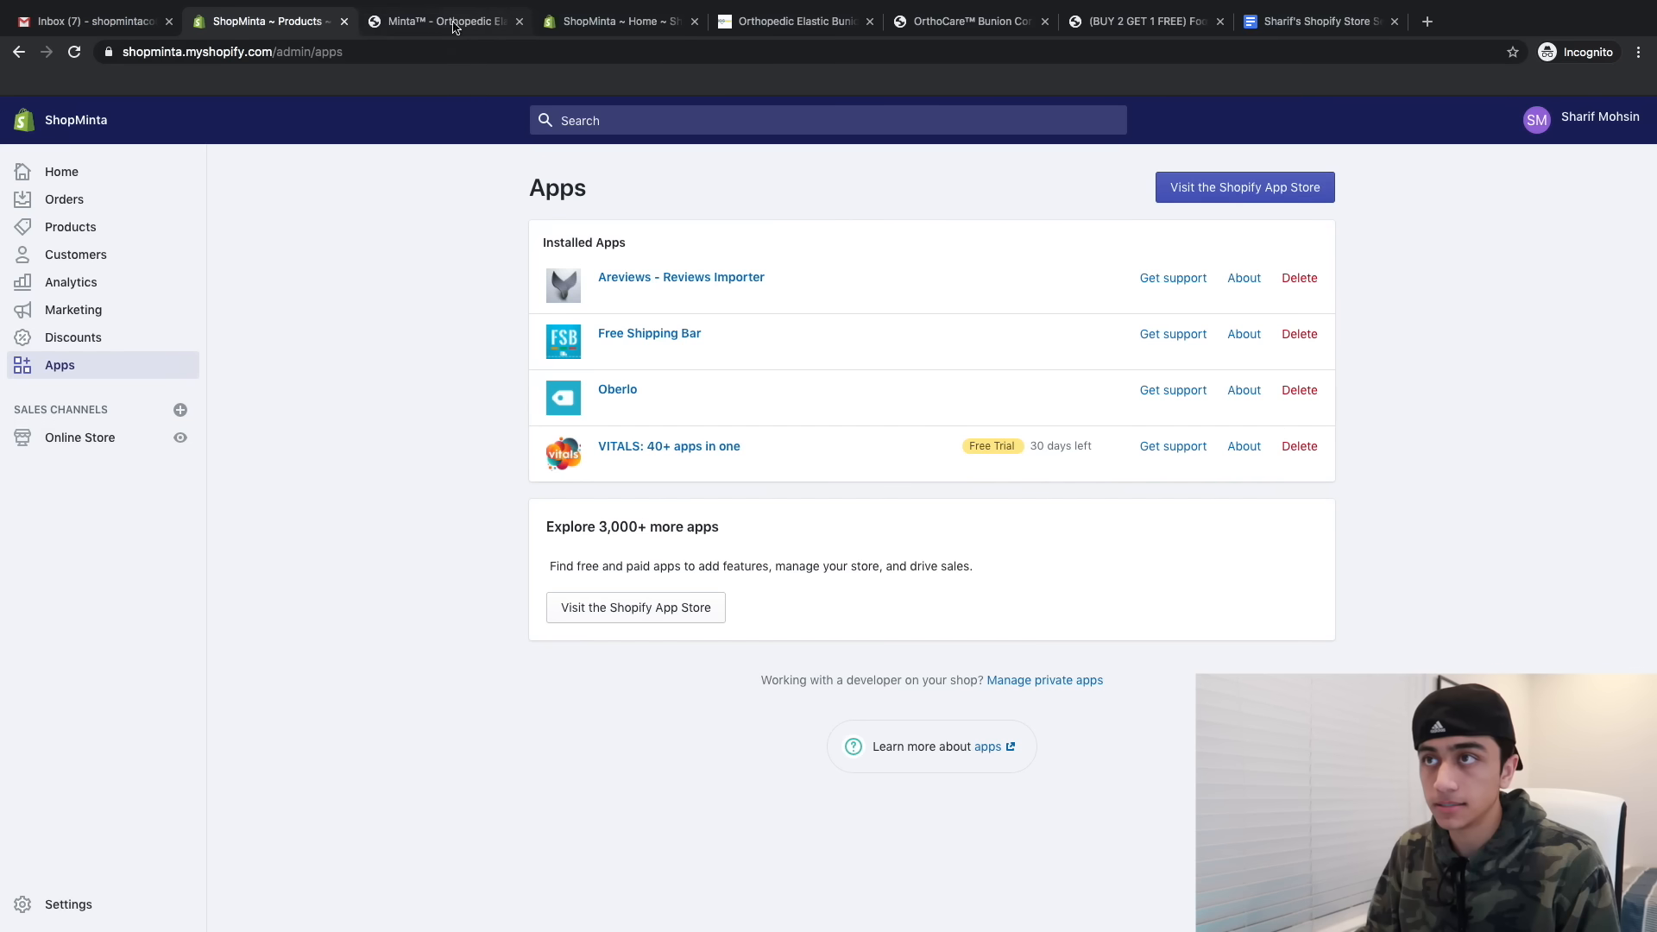
left_click(518, 23)
left_click(434, 54)
- Search the web for Debutify and open its website
type("debutifdy")
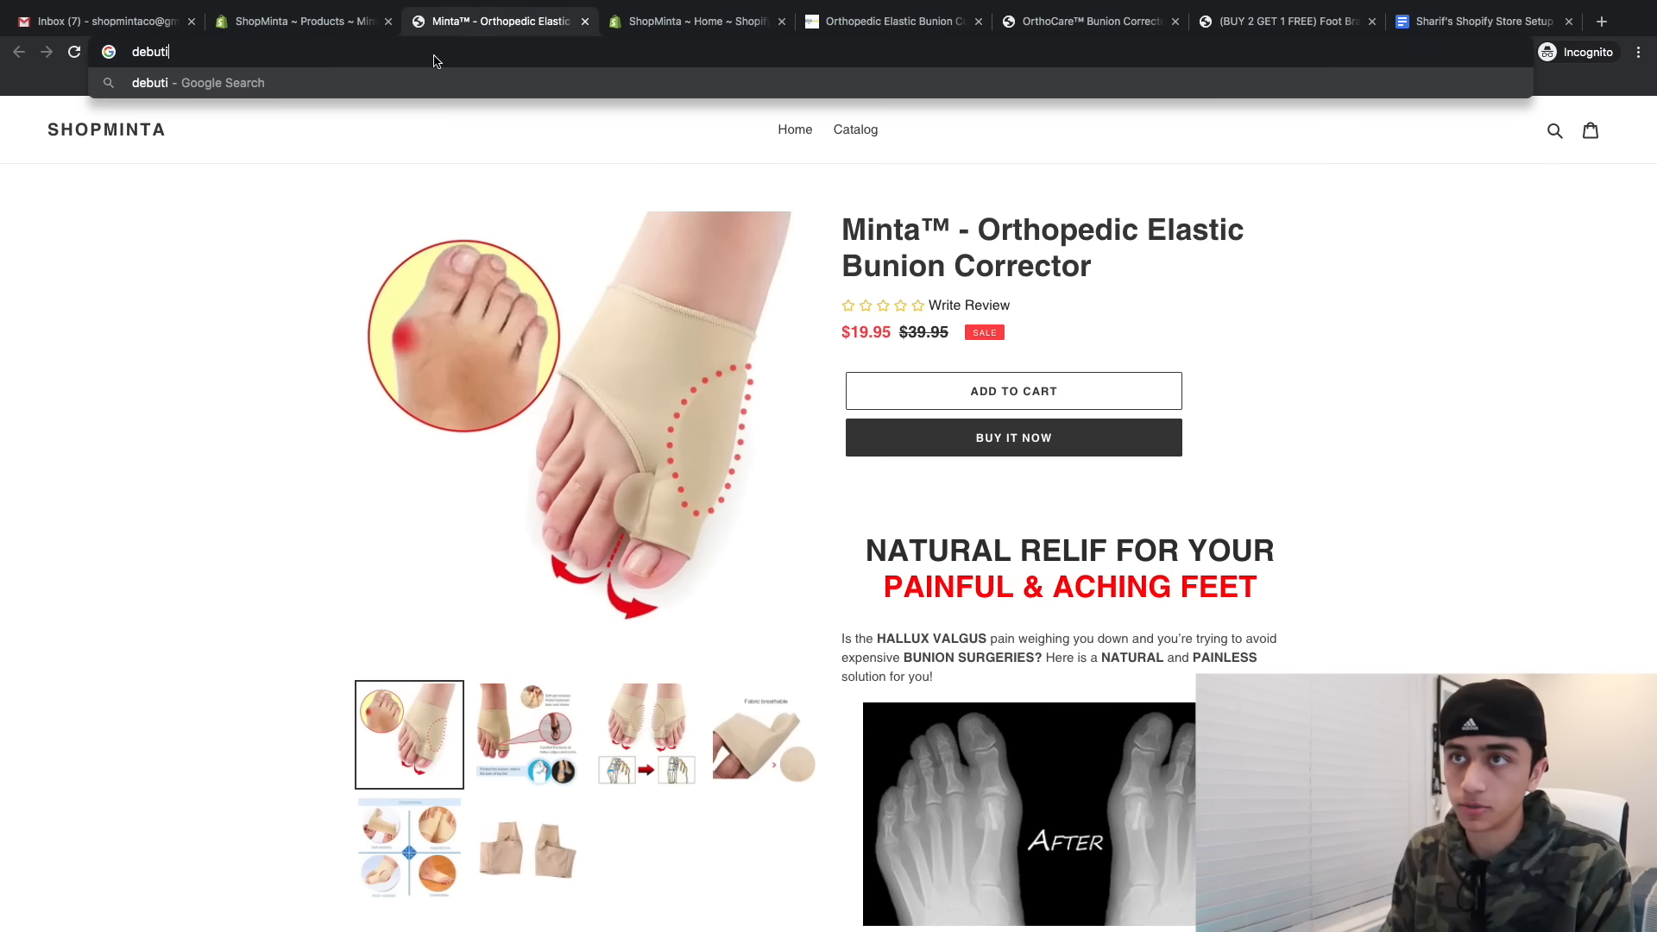
key("Return")
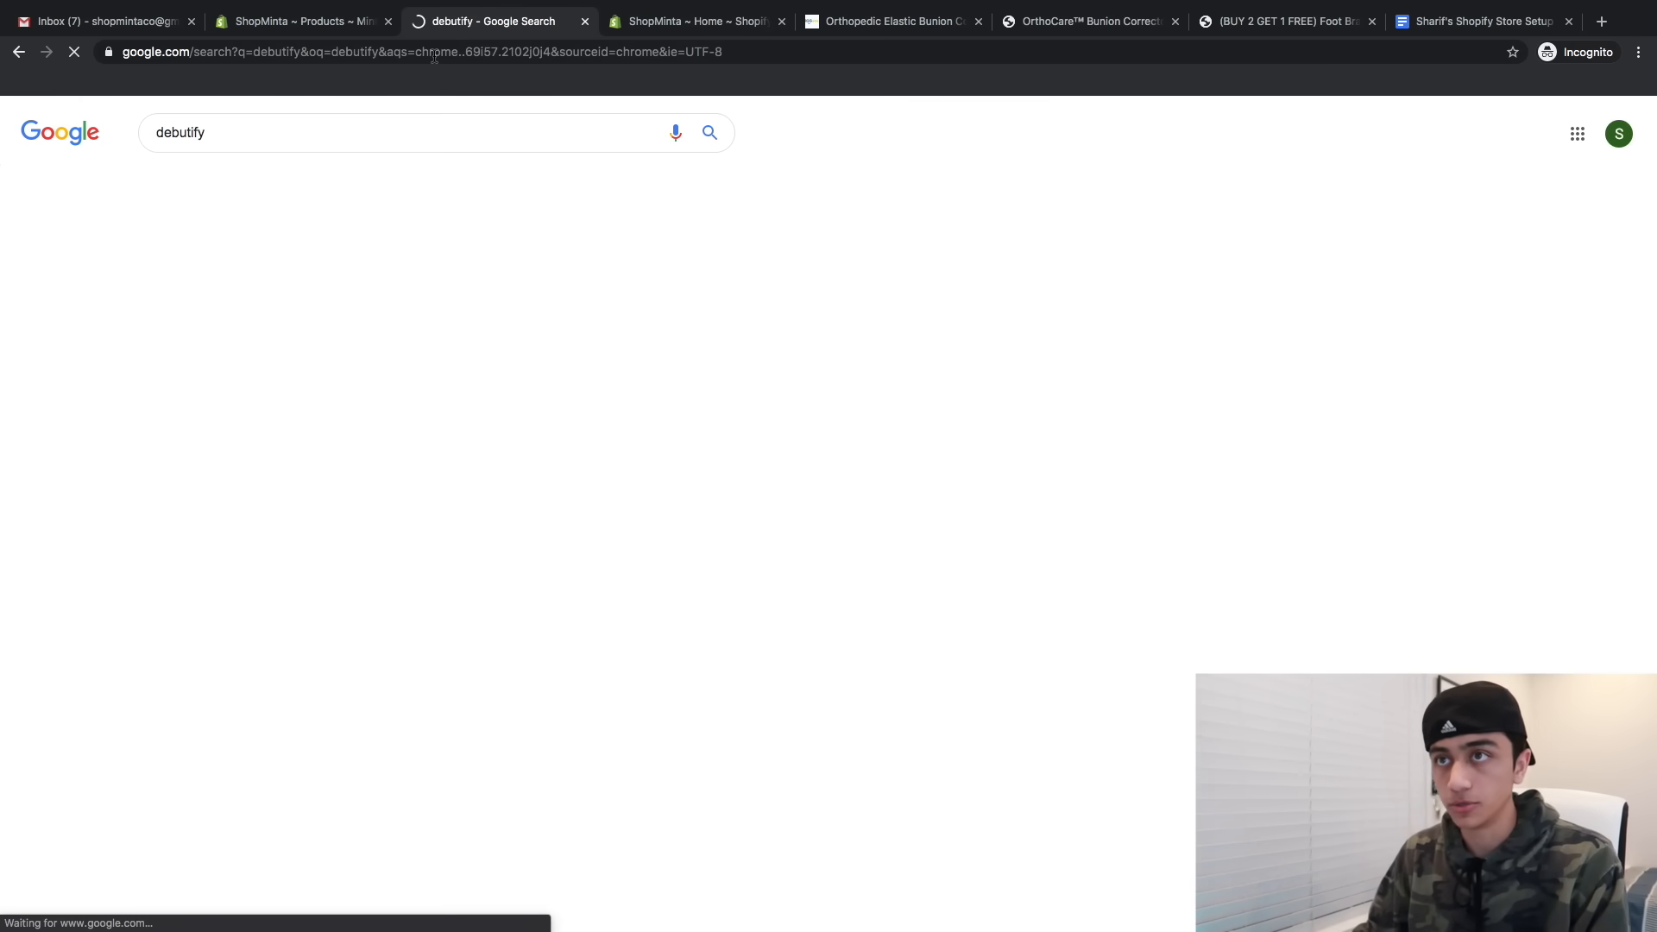
left_click(282, 275)
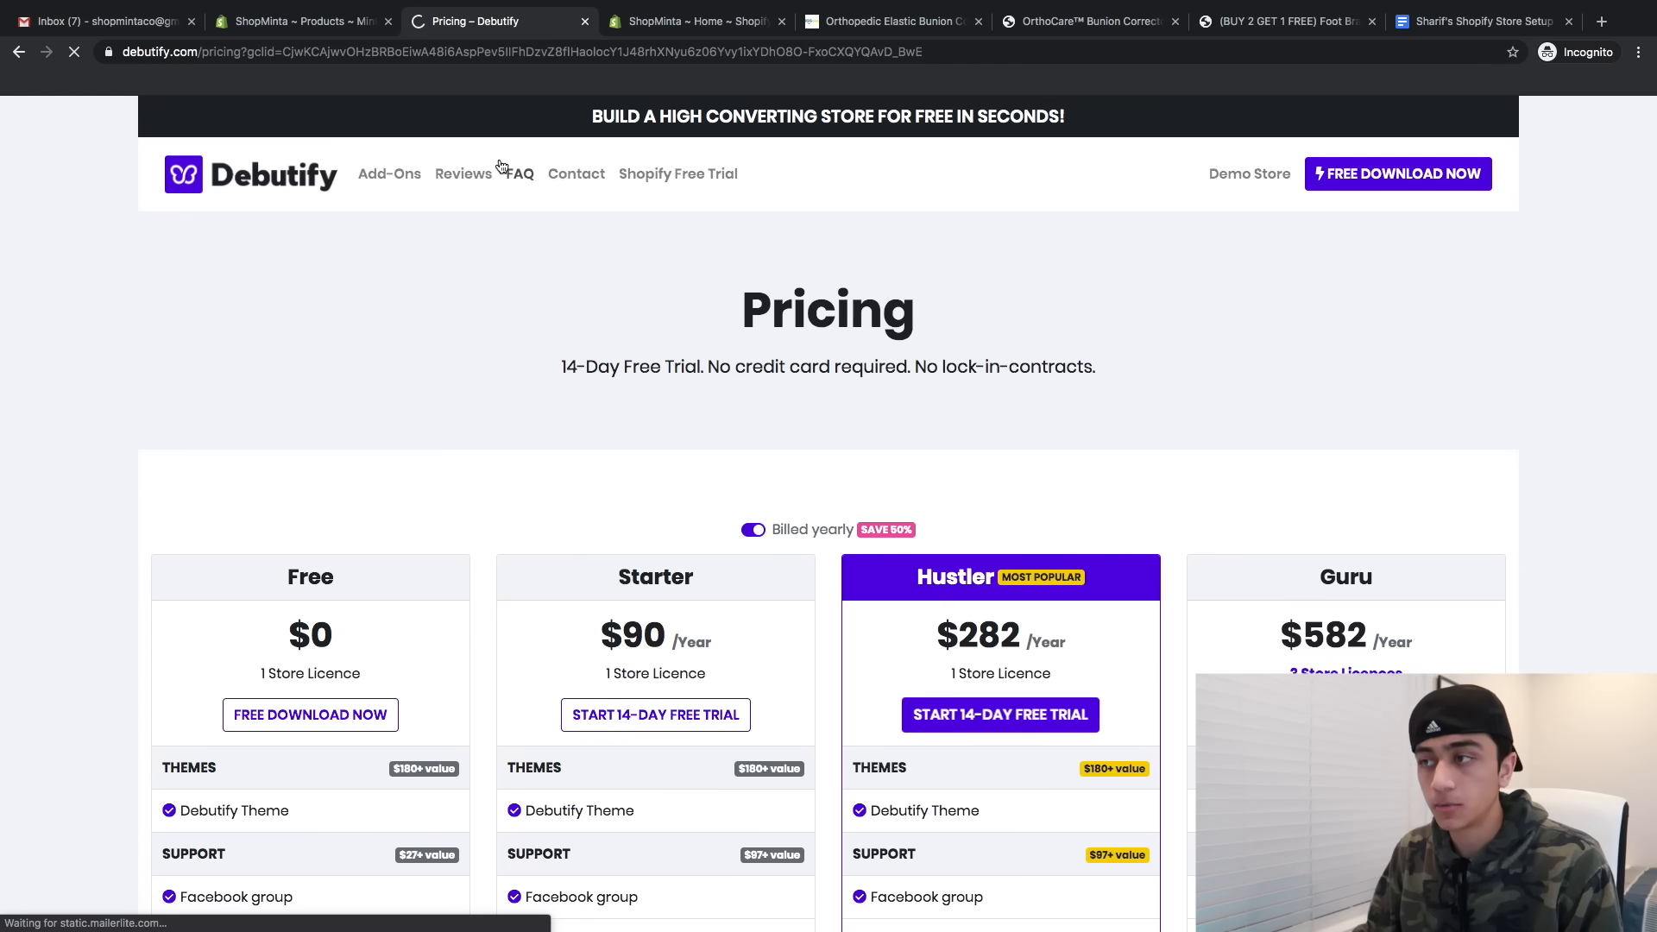
scroll(324, 327, "down", 5)
scroll(281, 510, "down", 4)
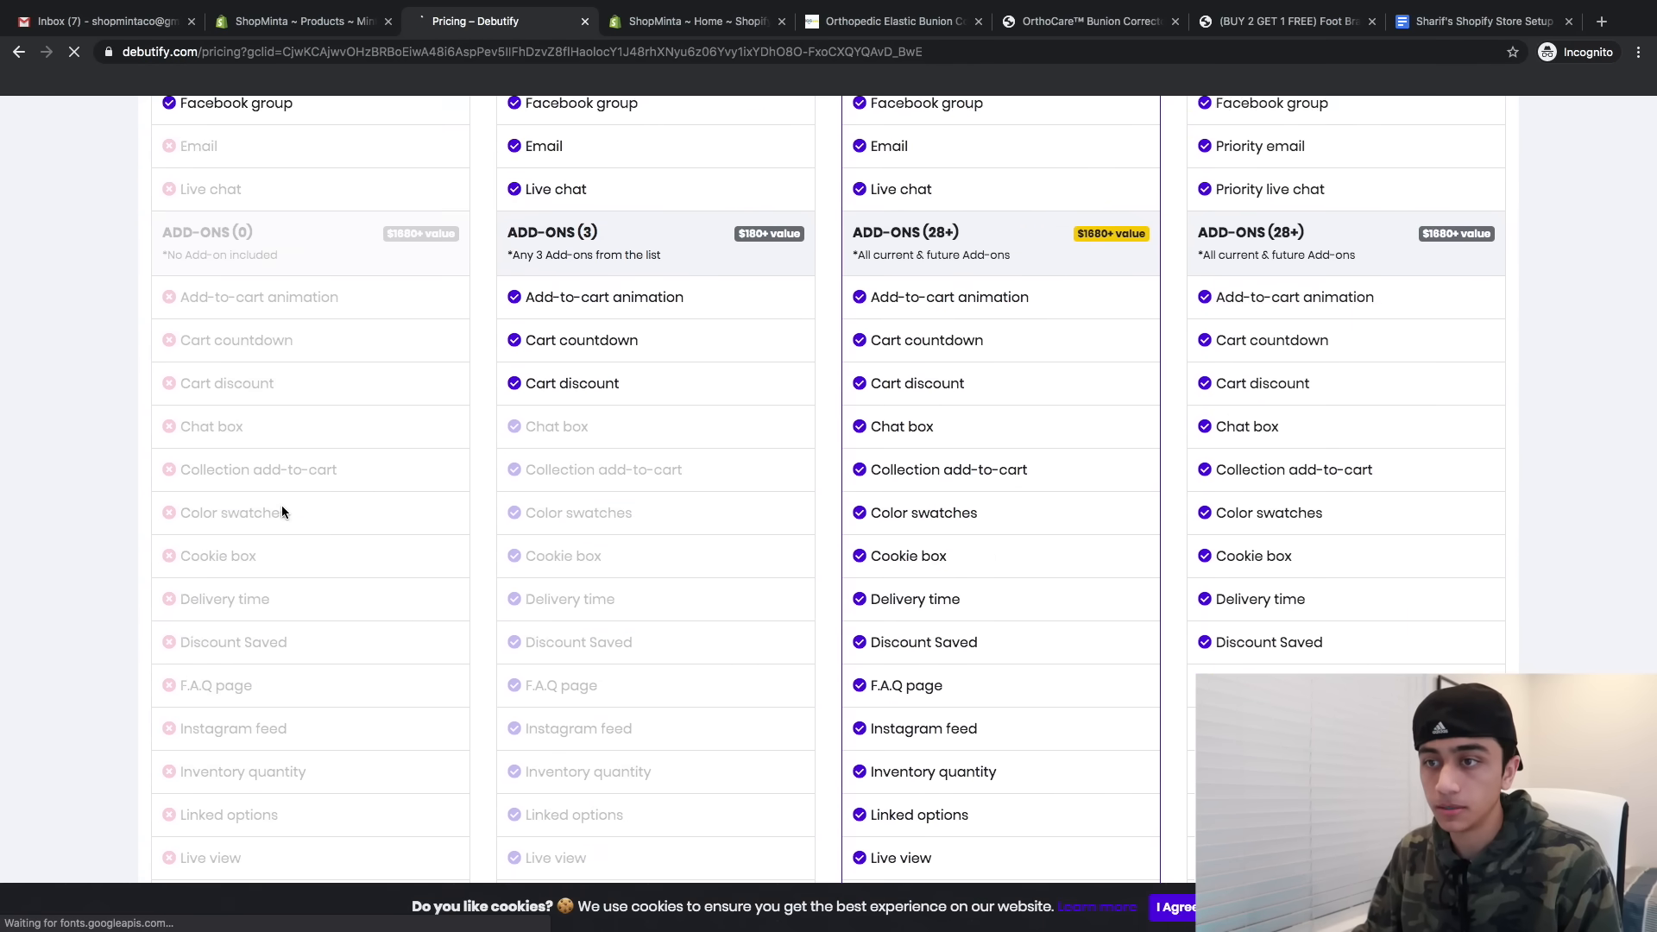
scroll(282, 505, "up", 7)
- Request the free Debutify download with your name, email and the shopminta store domain
left_click(311, 528)
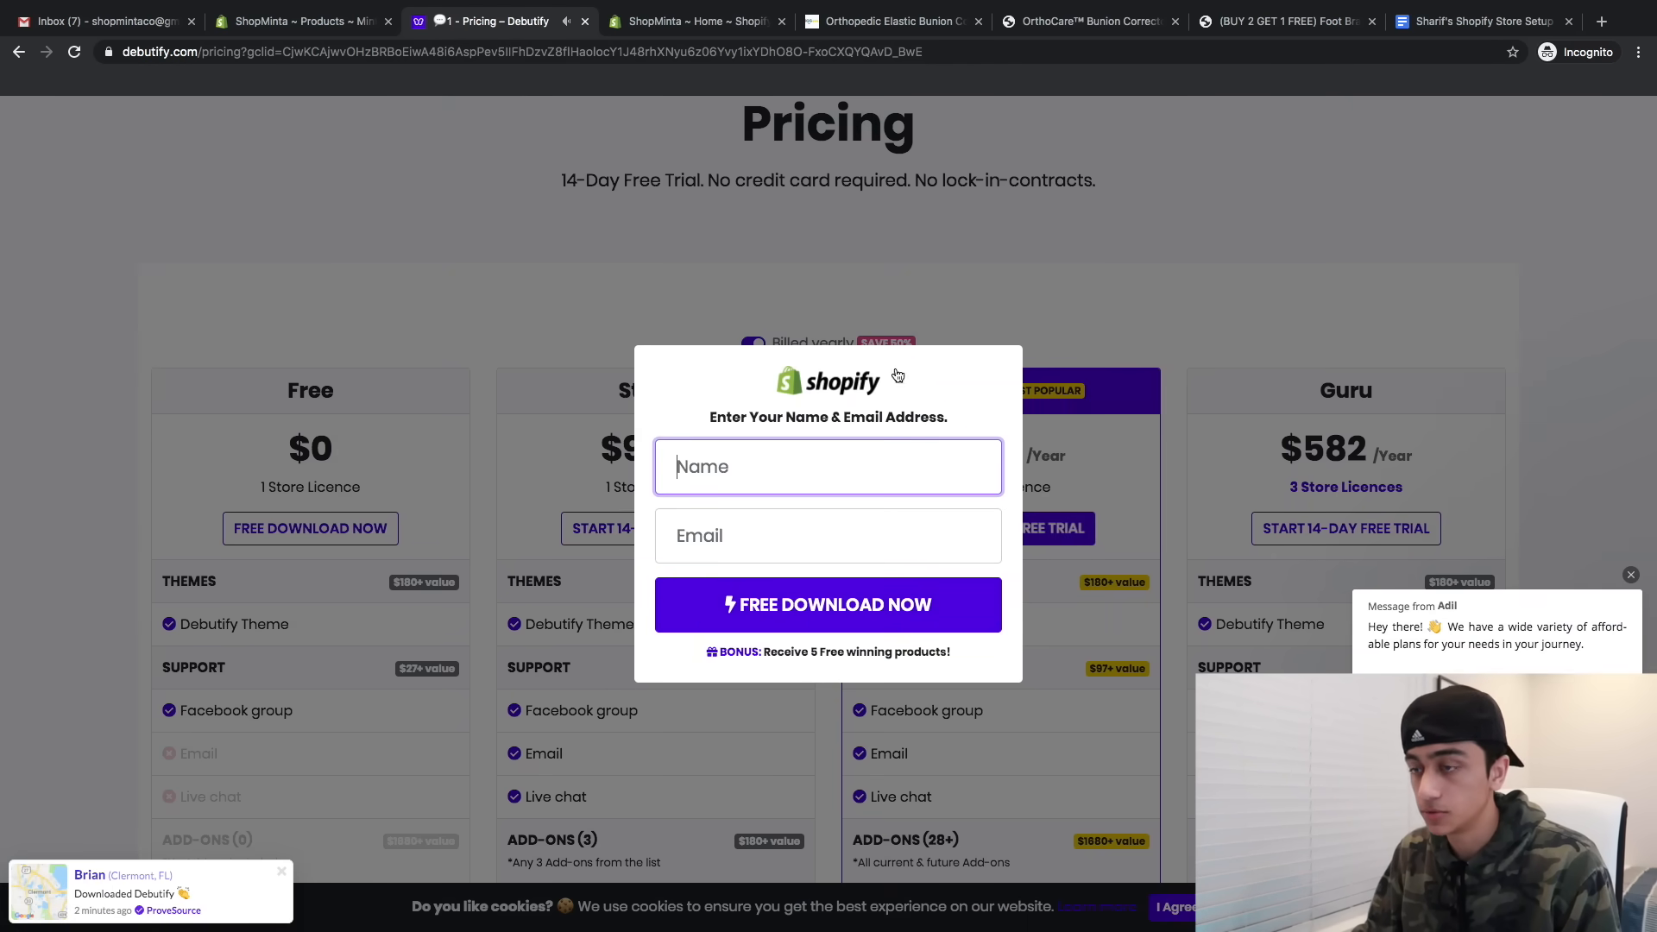
type("Sharif")
key("Tab")
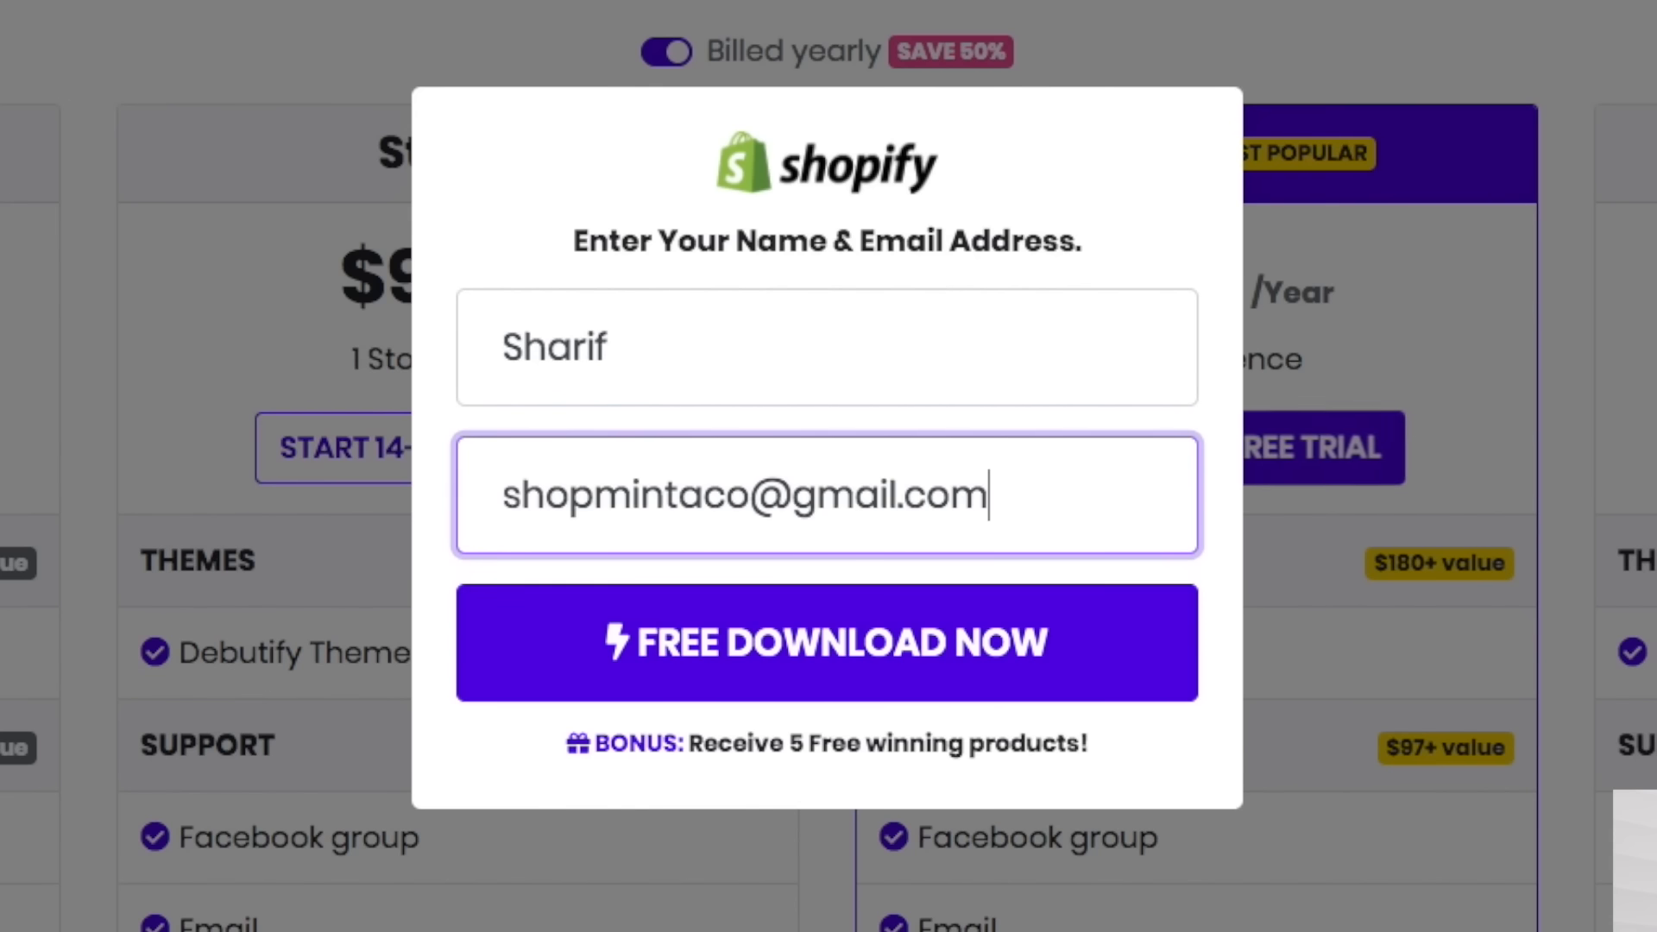
left_click(719, 628)
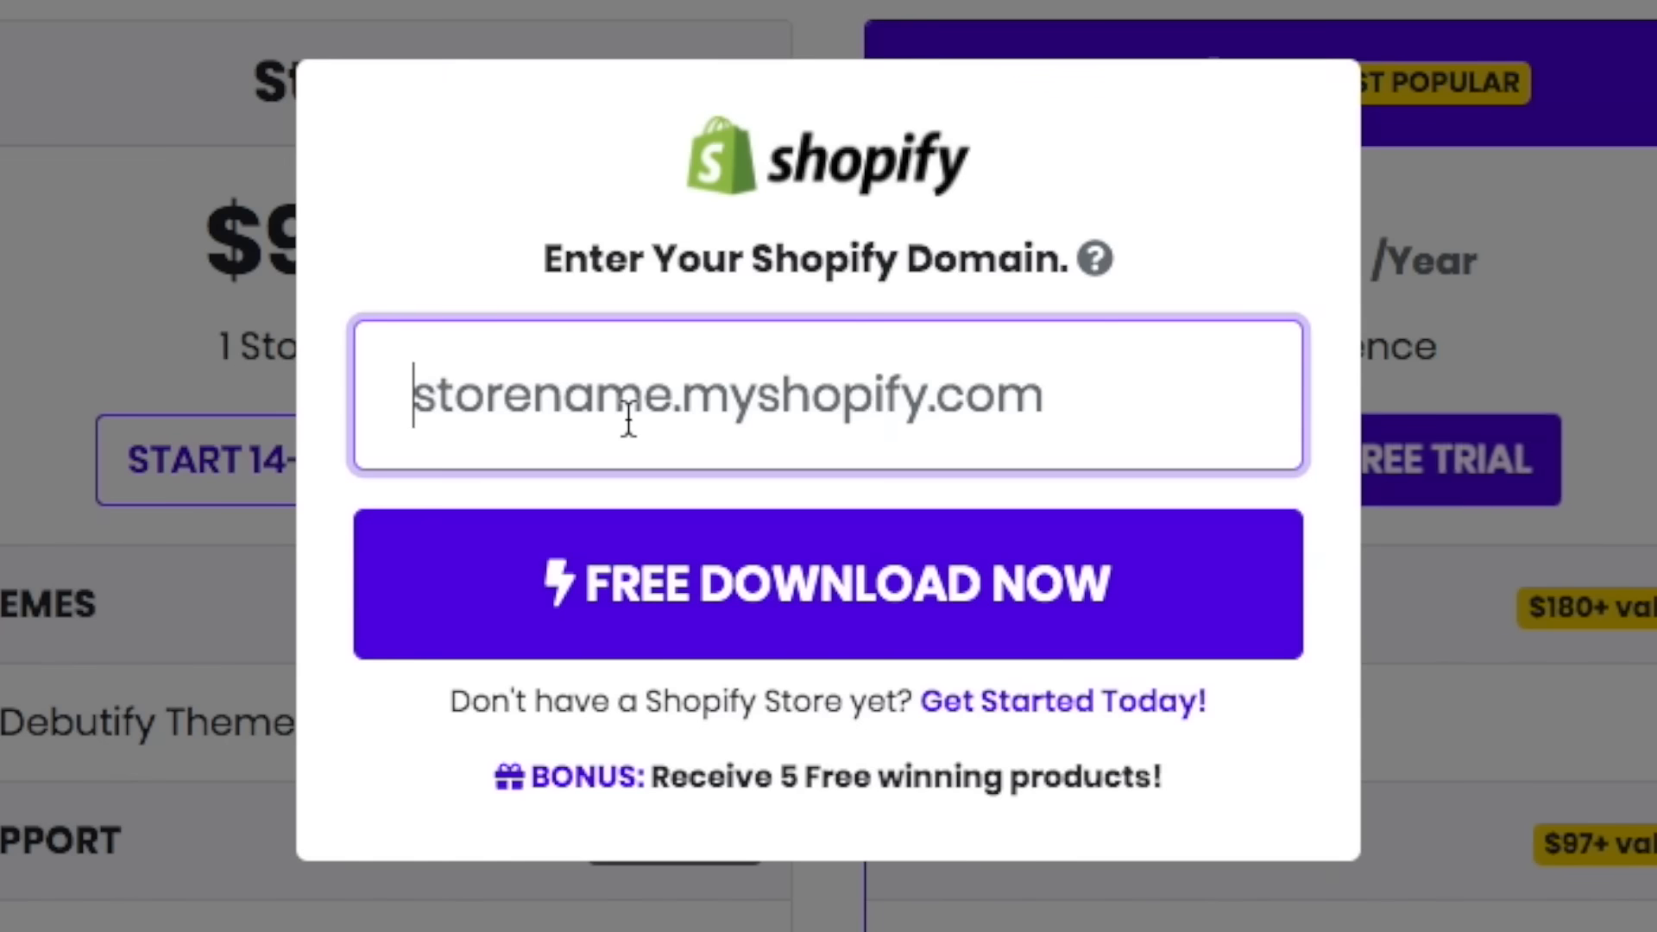
type("shopminta.myshopify.com/")
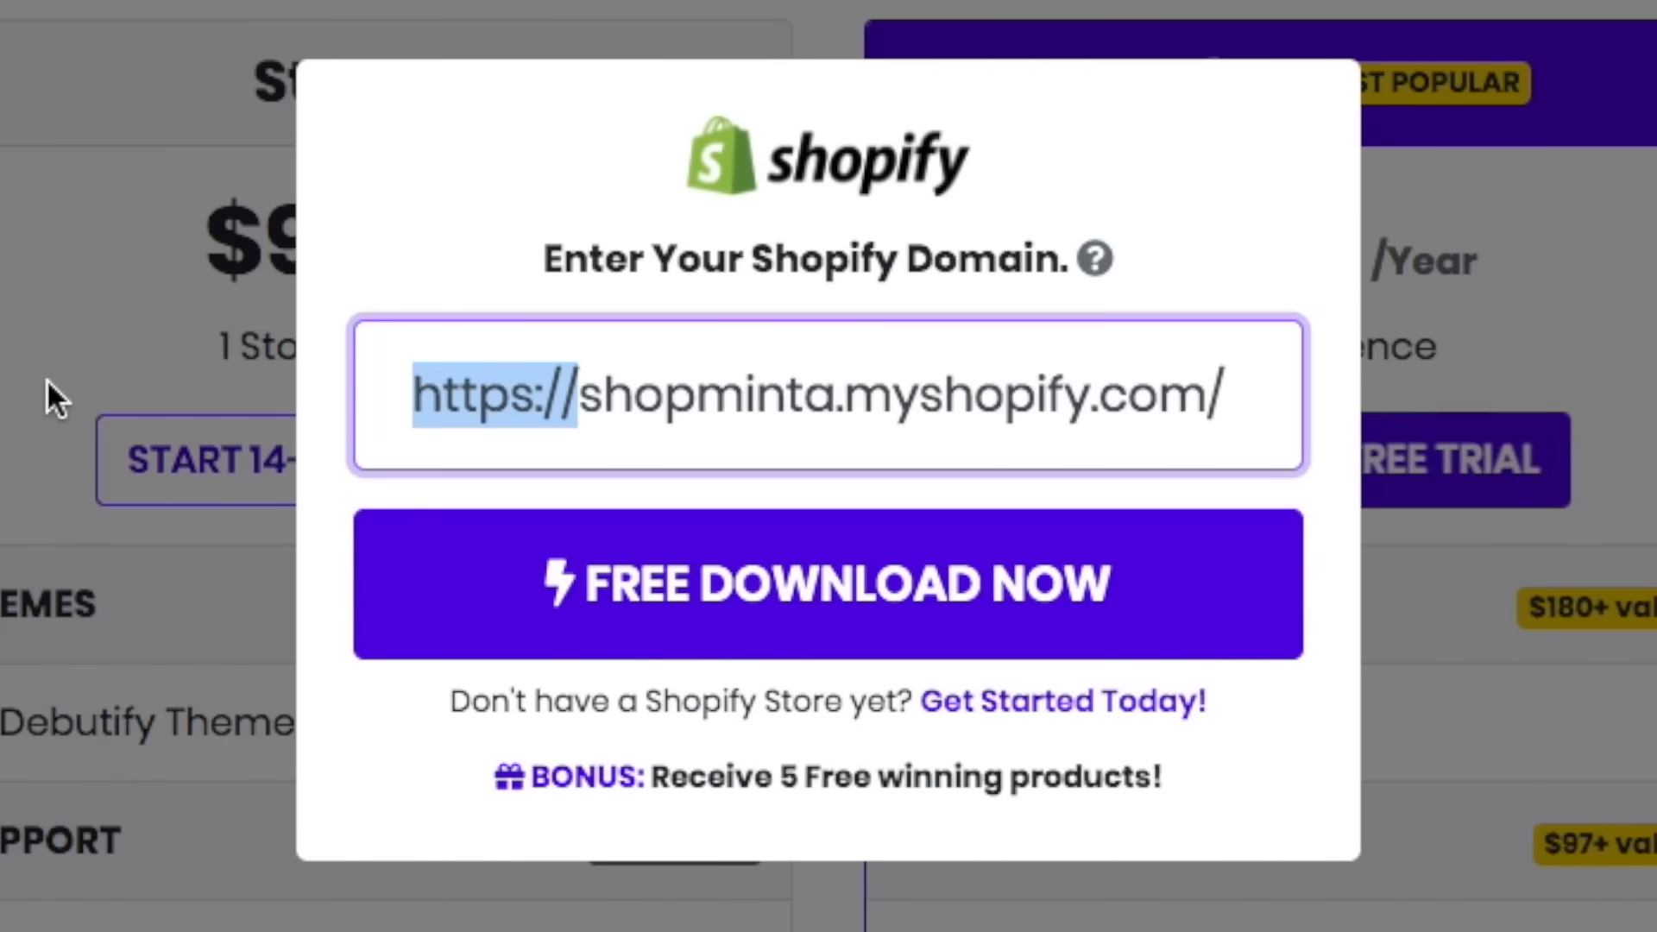
key("BackSpace")
left_click(961, 591)
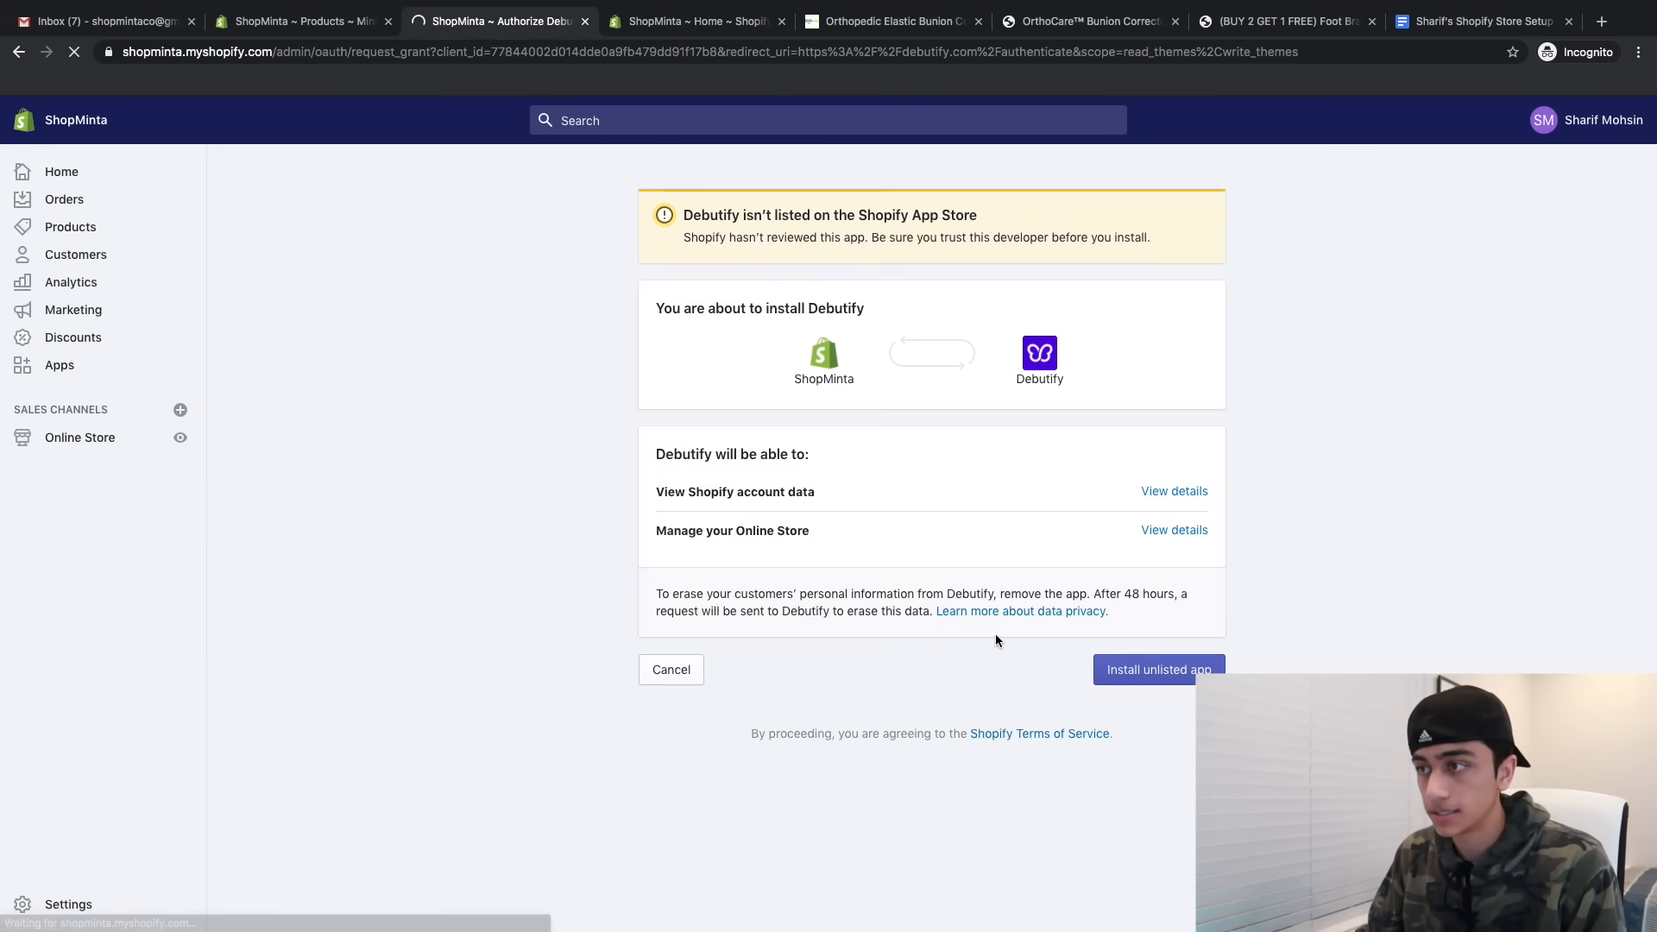
- Install Debutify, publish Debutify 2.0.2 as the live theme and open its theme editor
left_click(1165, 671)
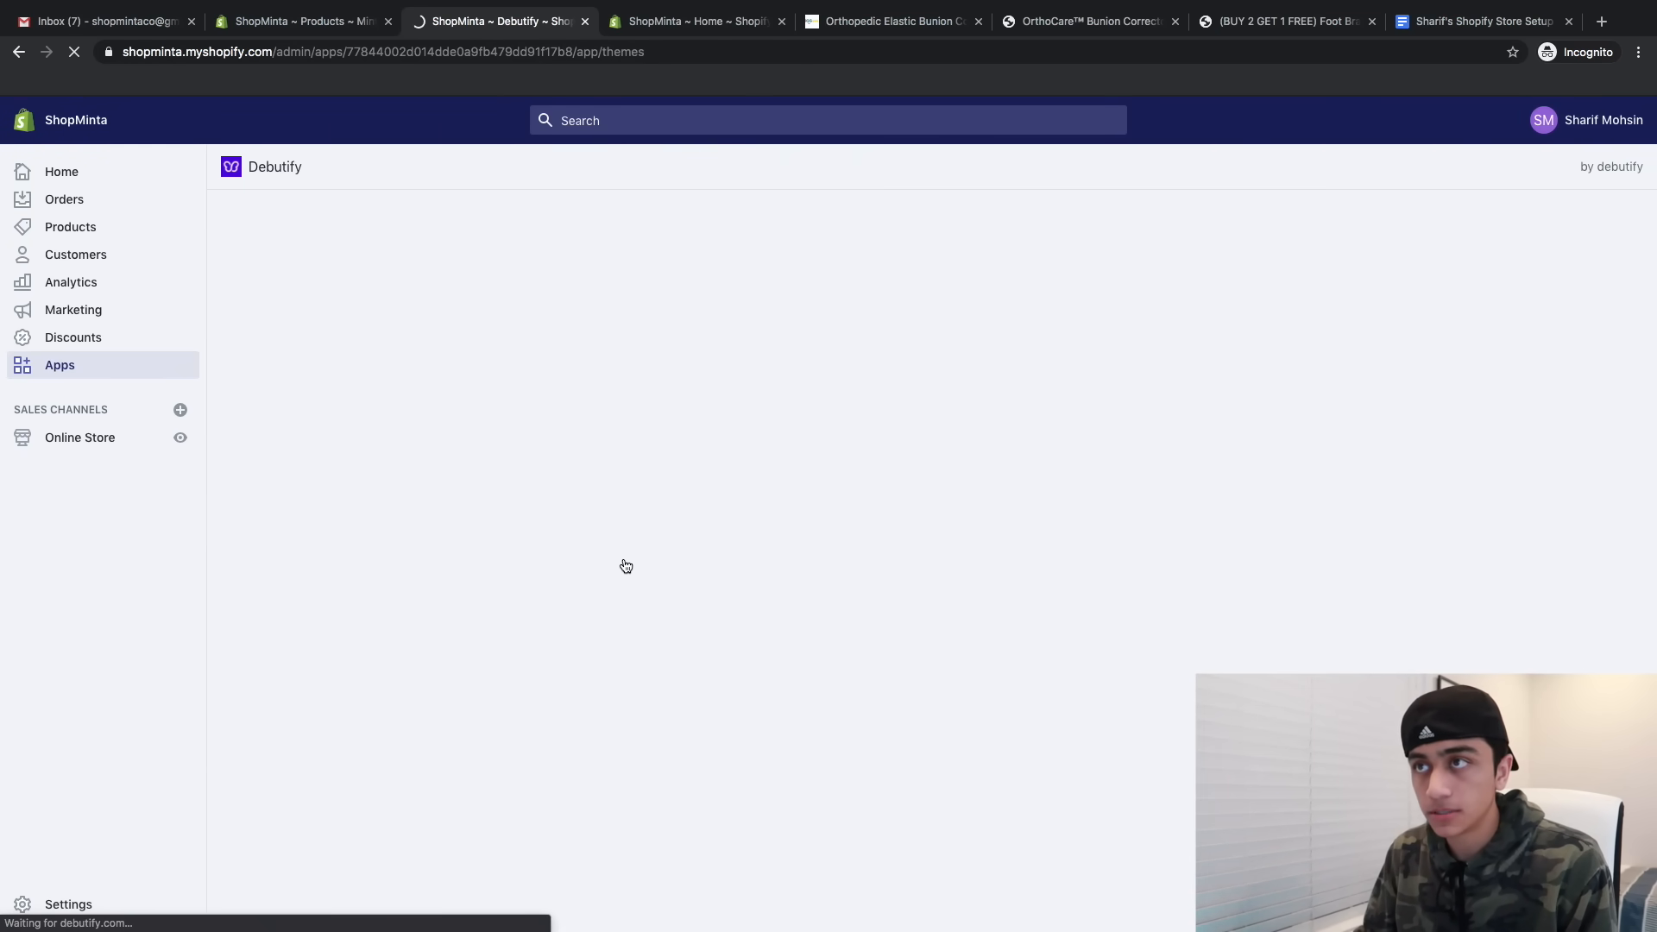
left_click(662, 656)
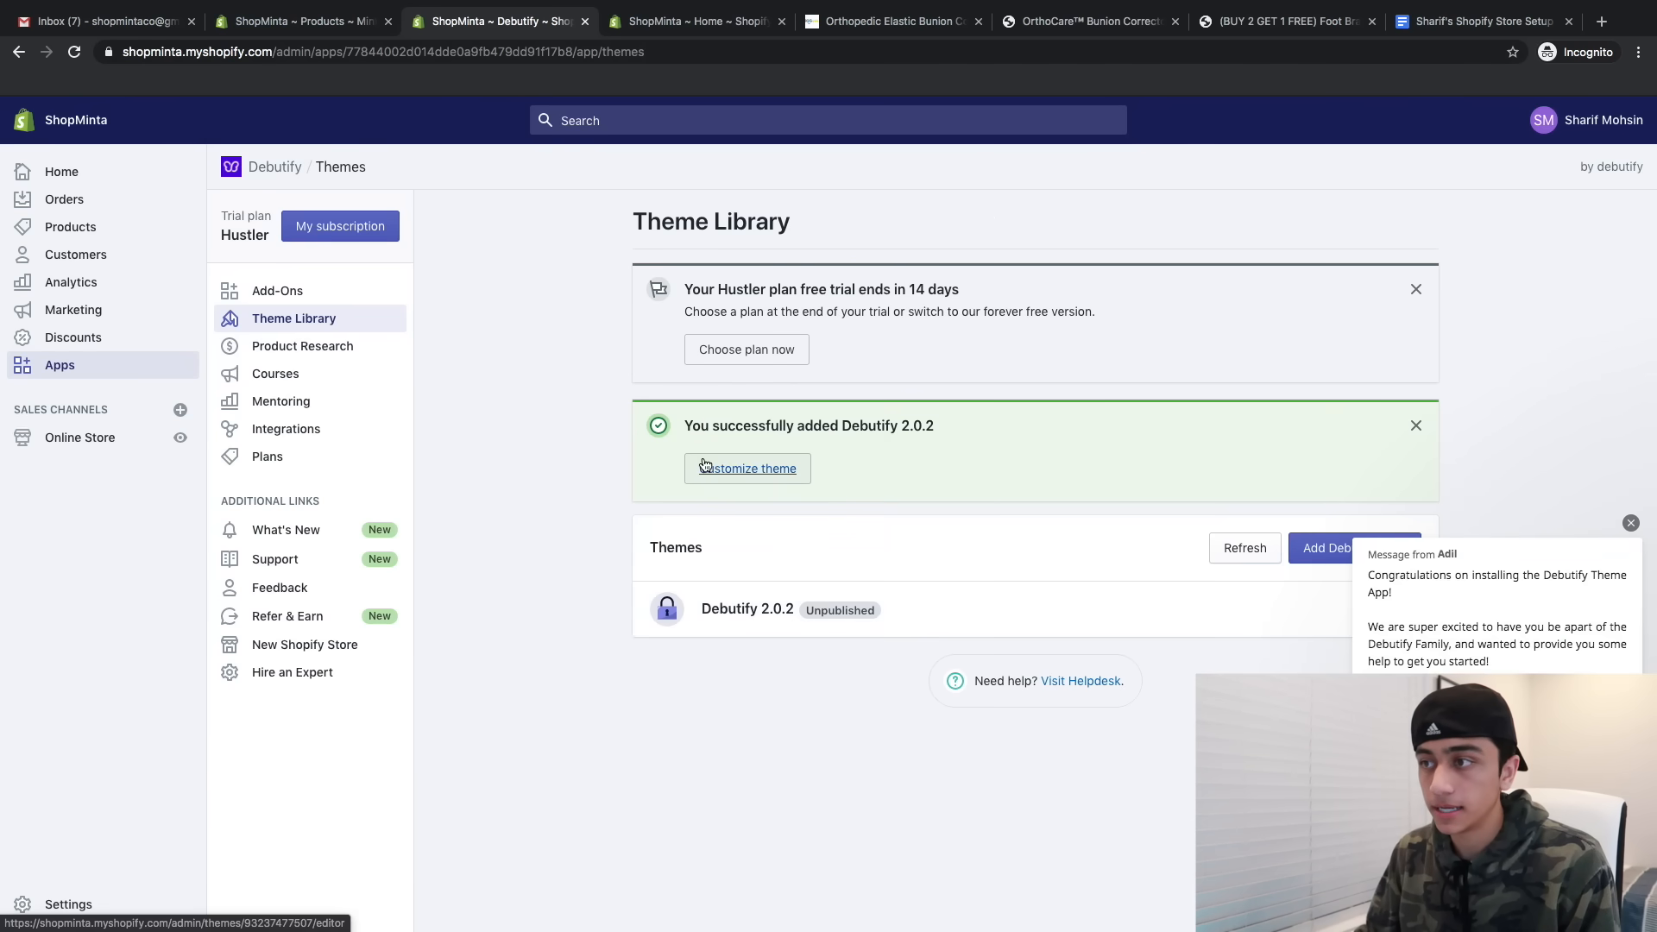
left_click(724, 466)
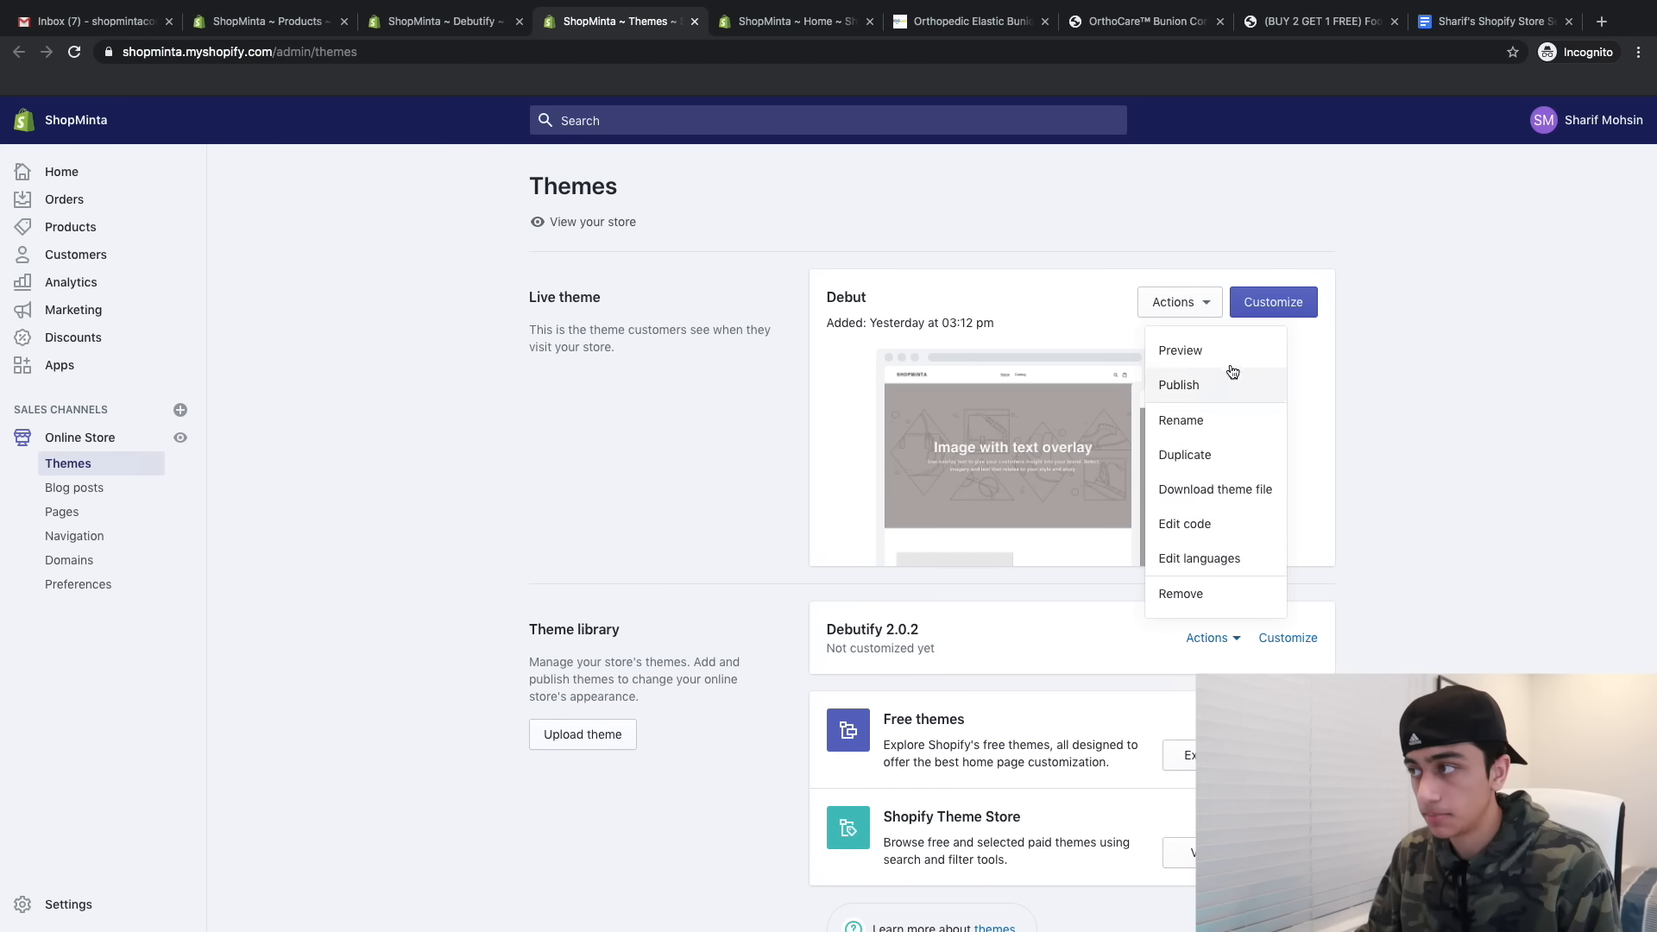
left_click(1218, 384)
left_click(1047, 688)
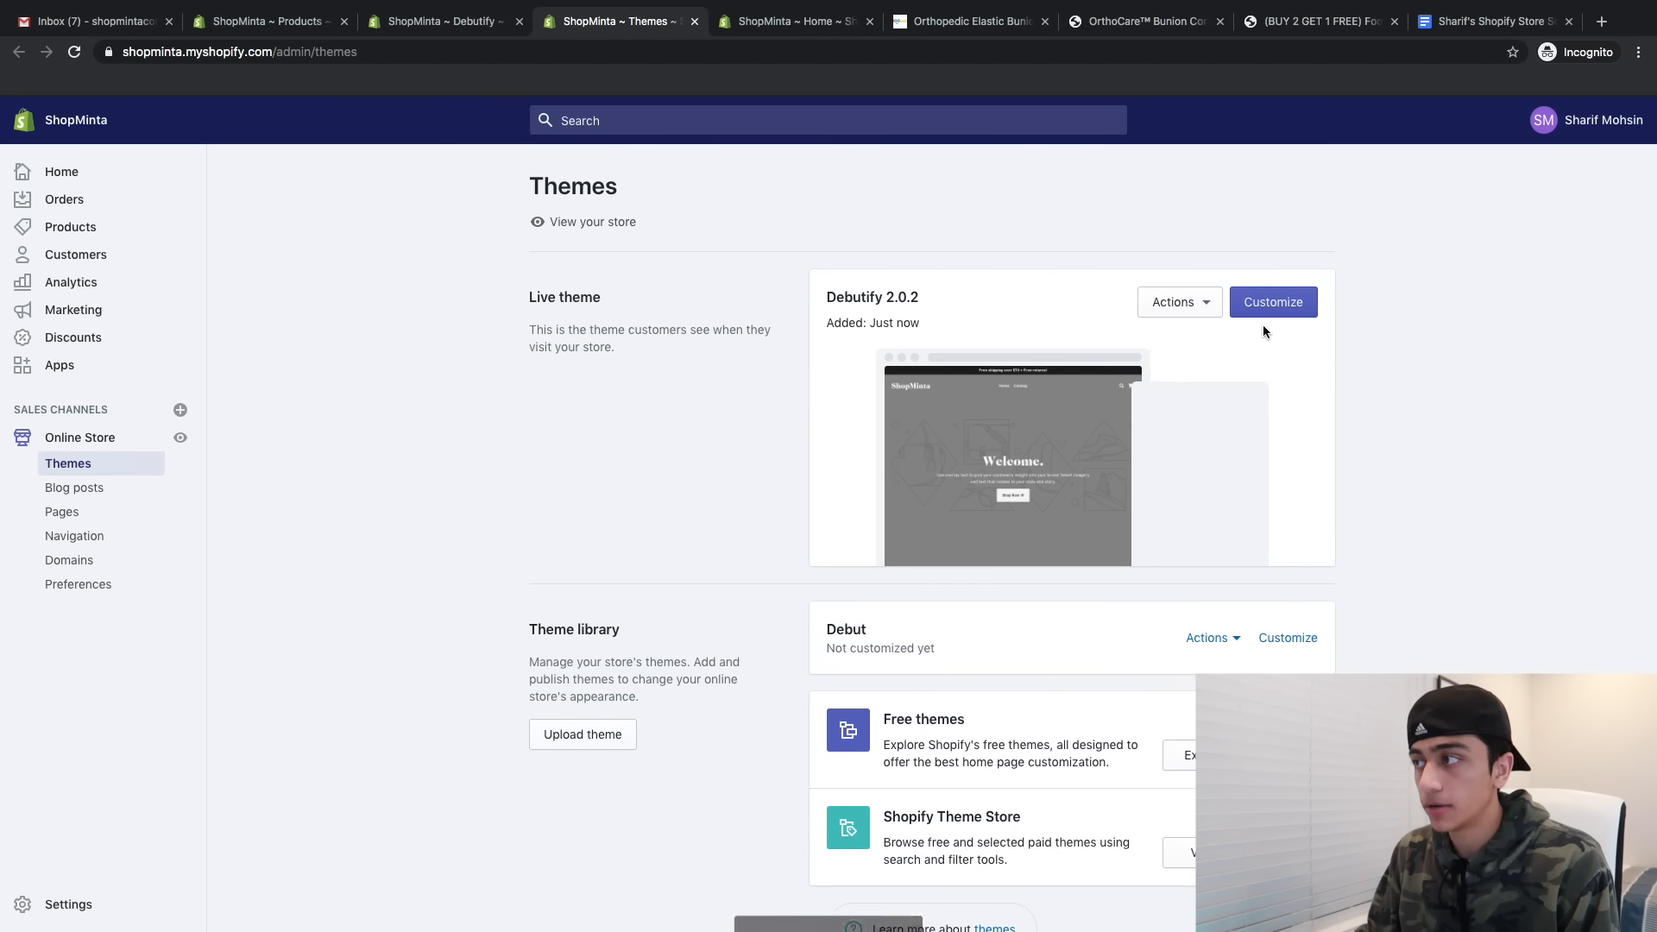
left_click(1261, 311)
left_click(690, 21)
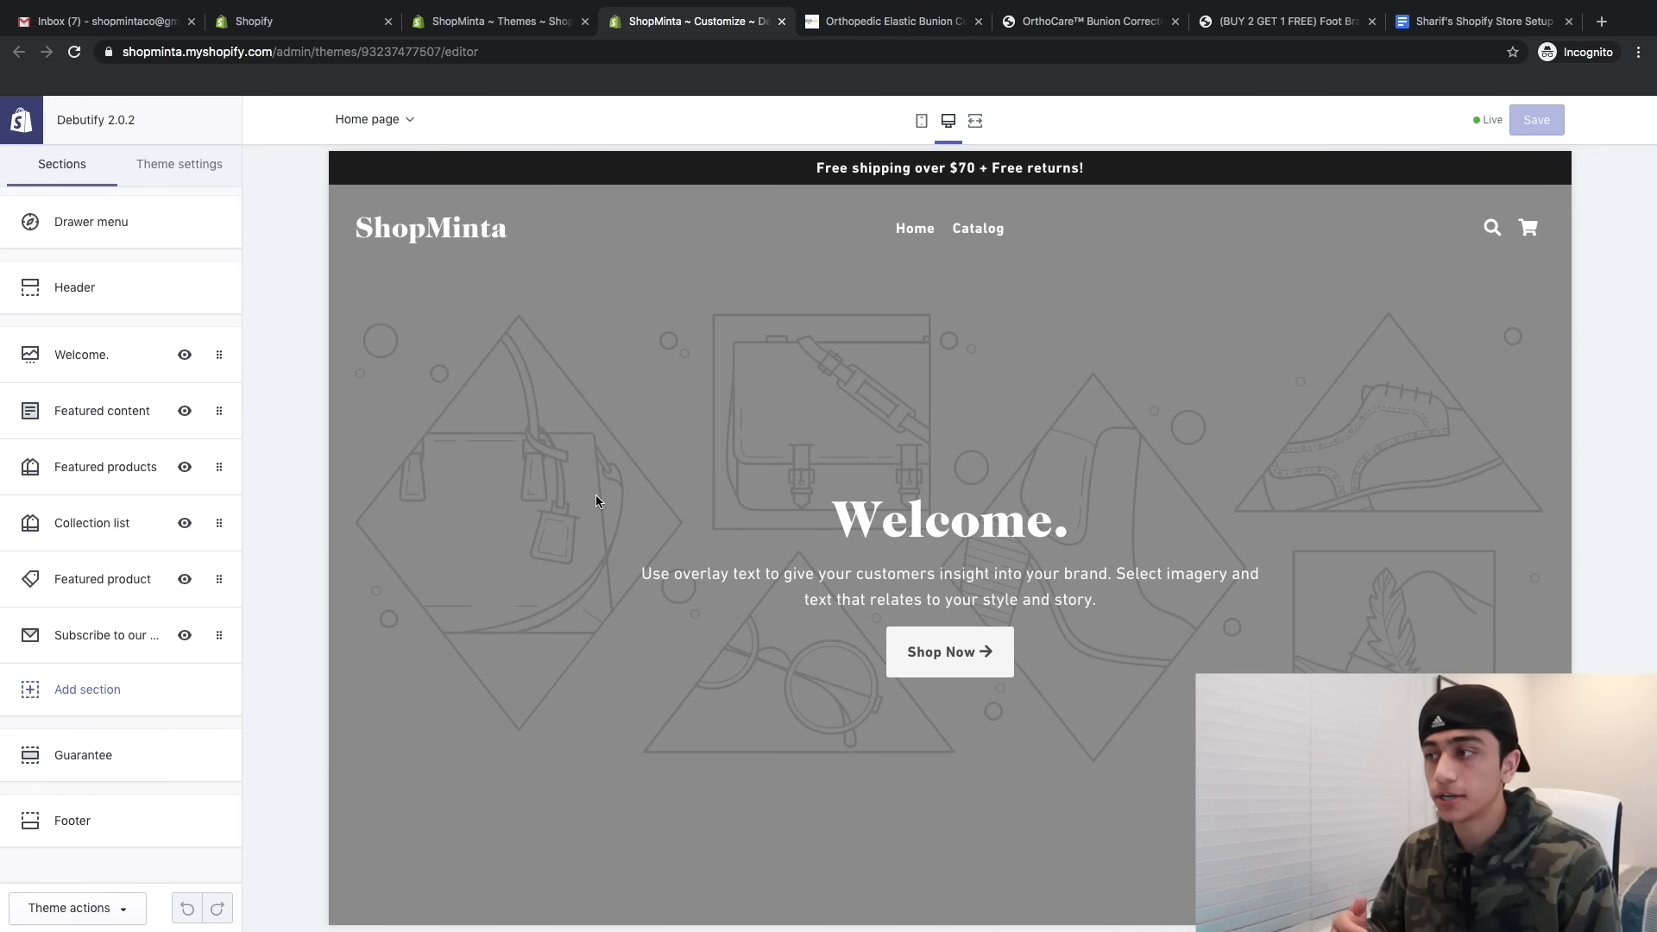
- Set the Debutify theme's heading font to Muli in Typography settings
left_click(178, 166)
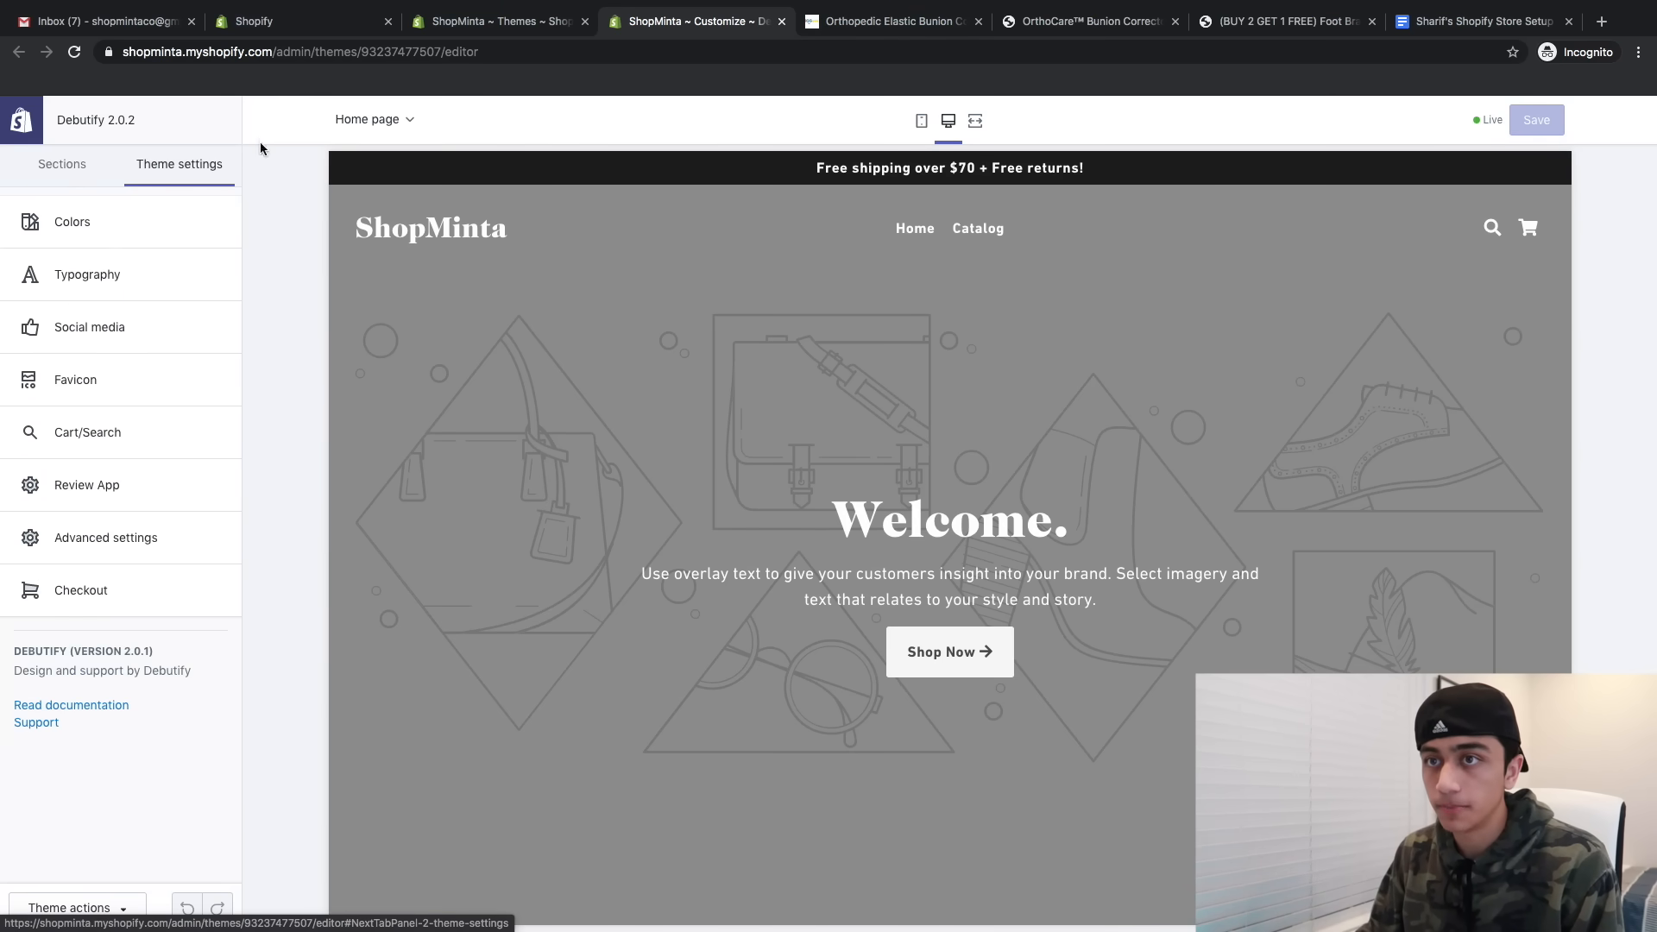
left_click(208, 256)
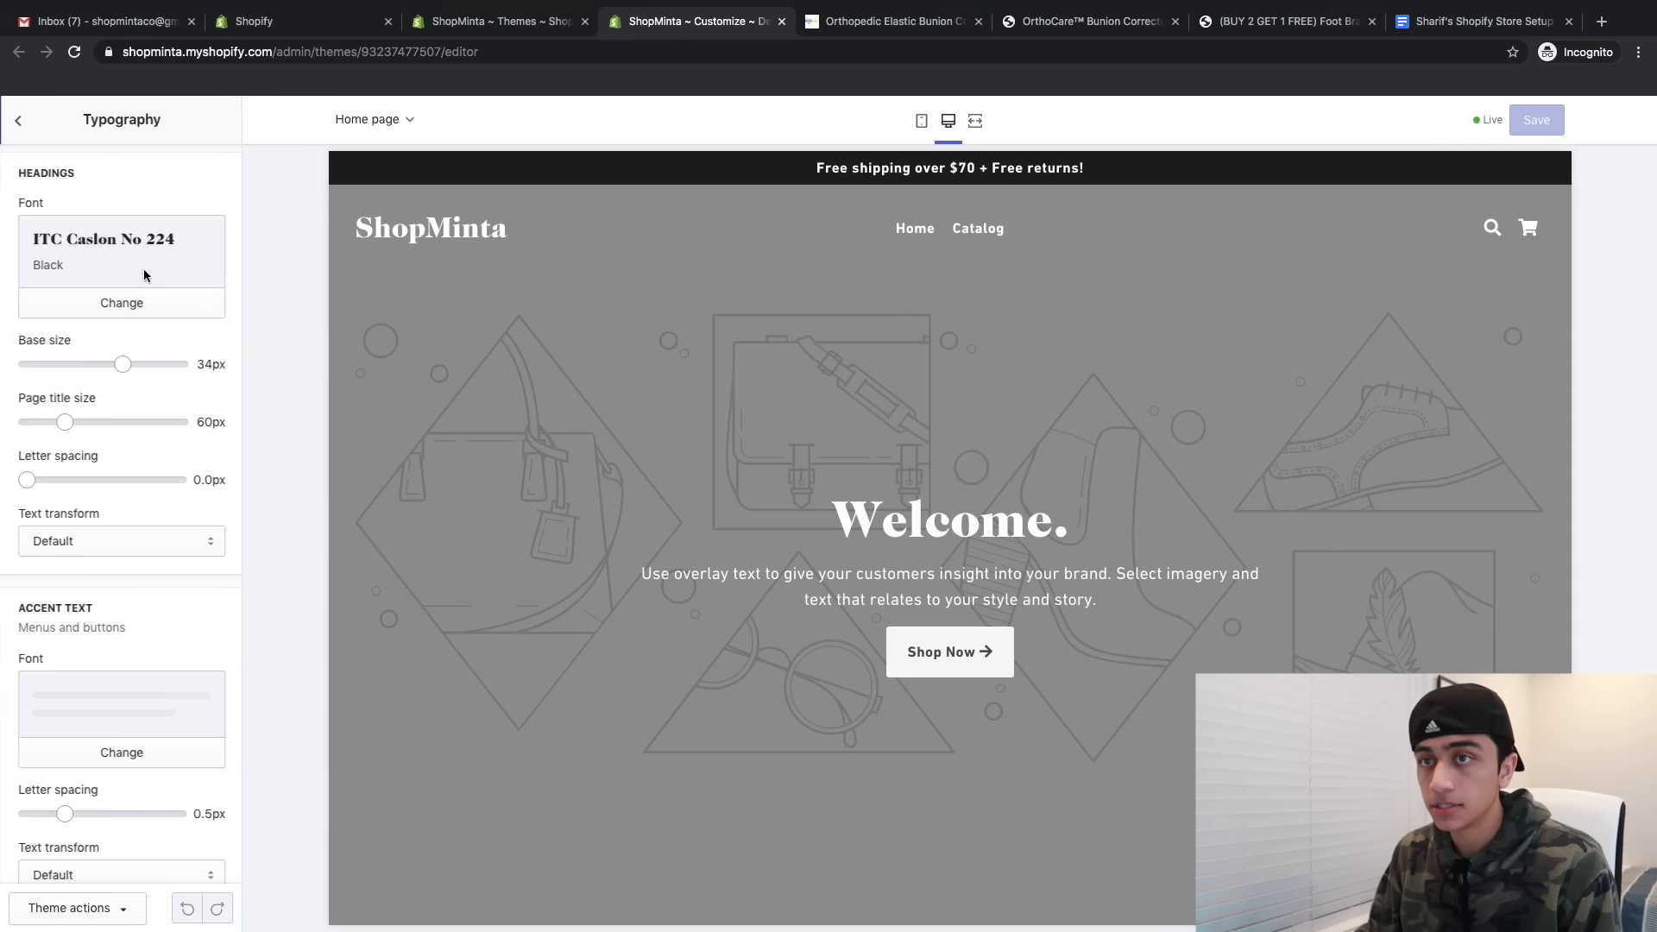
left_click(113, 298)
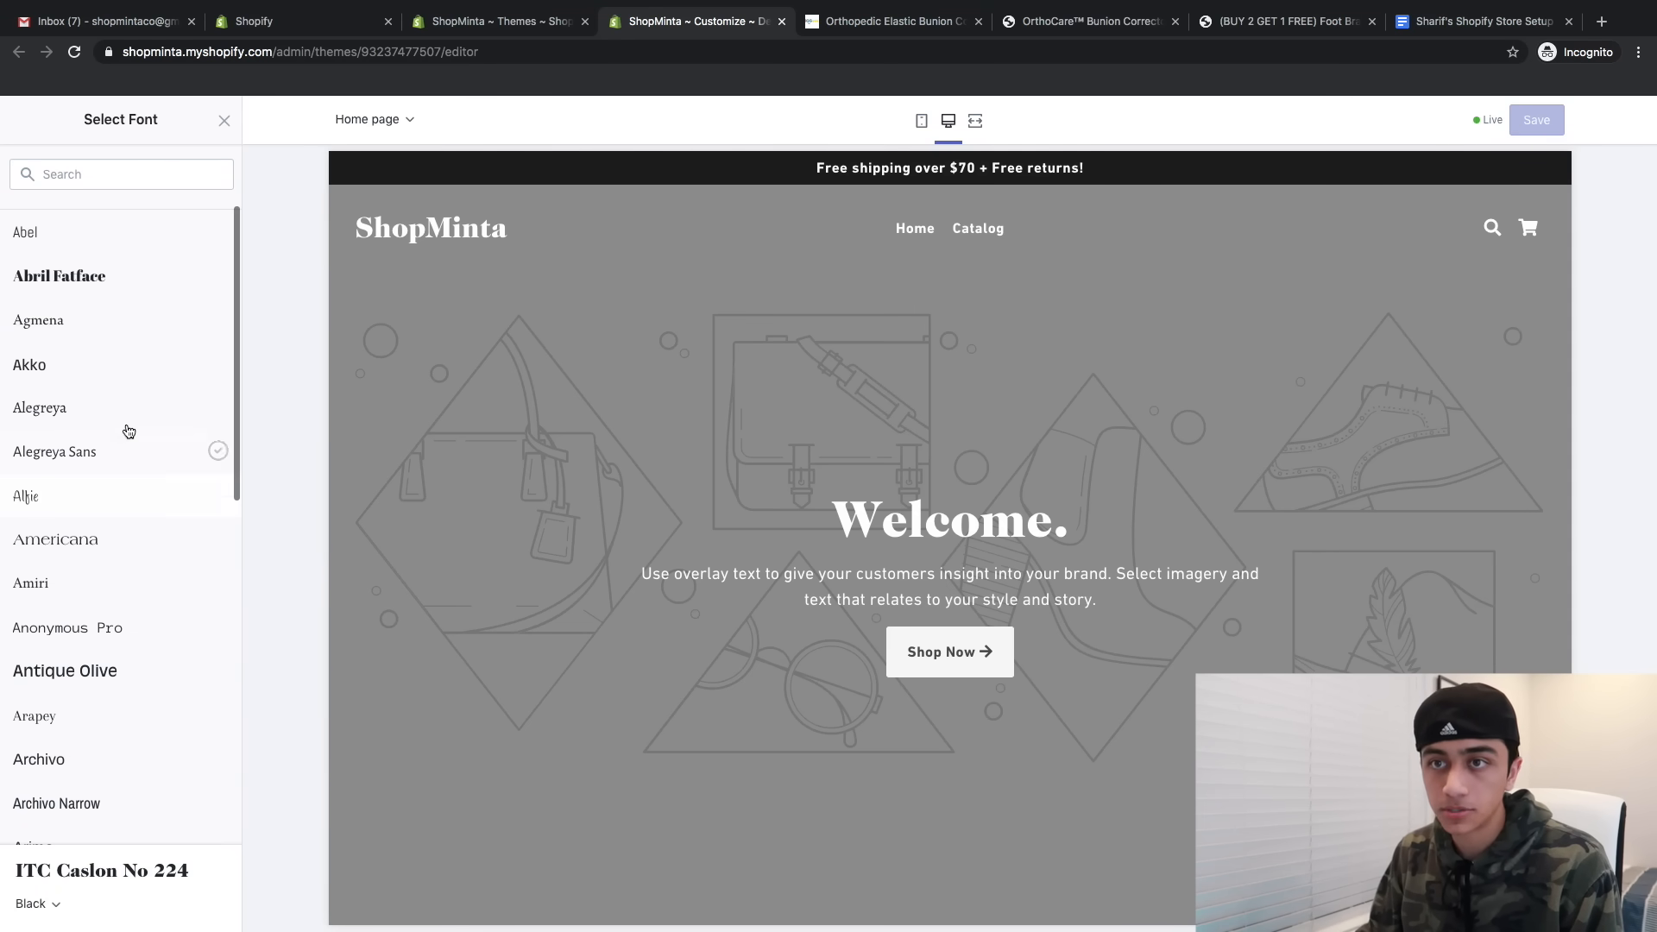
scroll(526, 540, "down", 1)
scroll(526, 539, "down", 9)
scroll(526, 539, "up", 2)
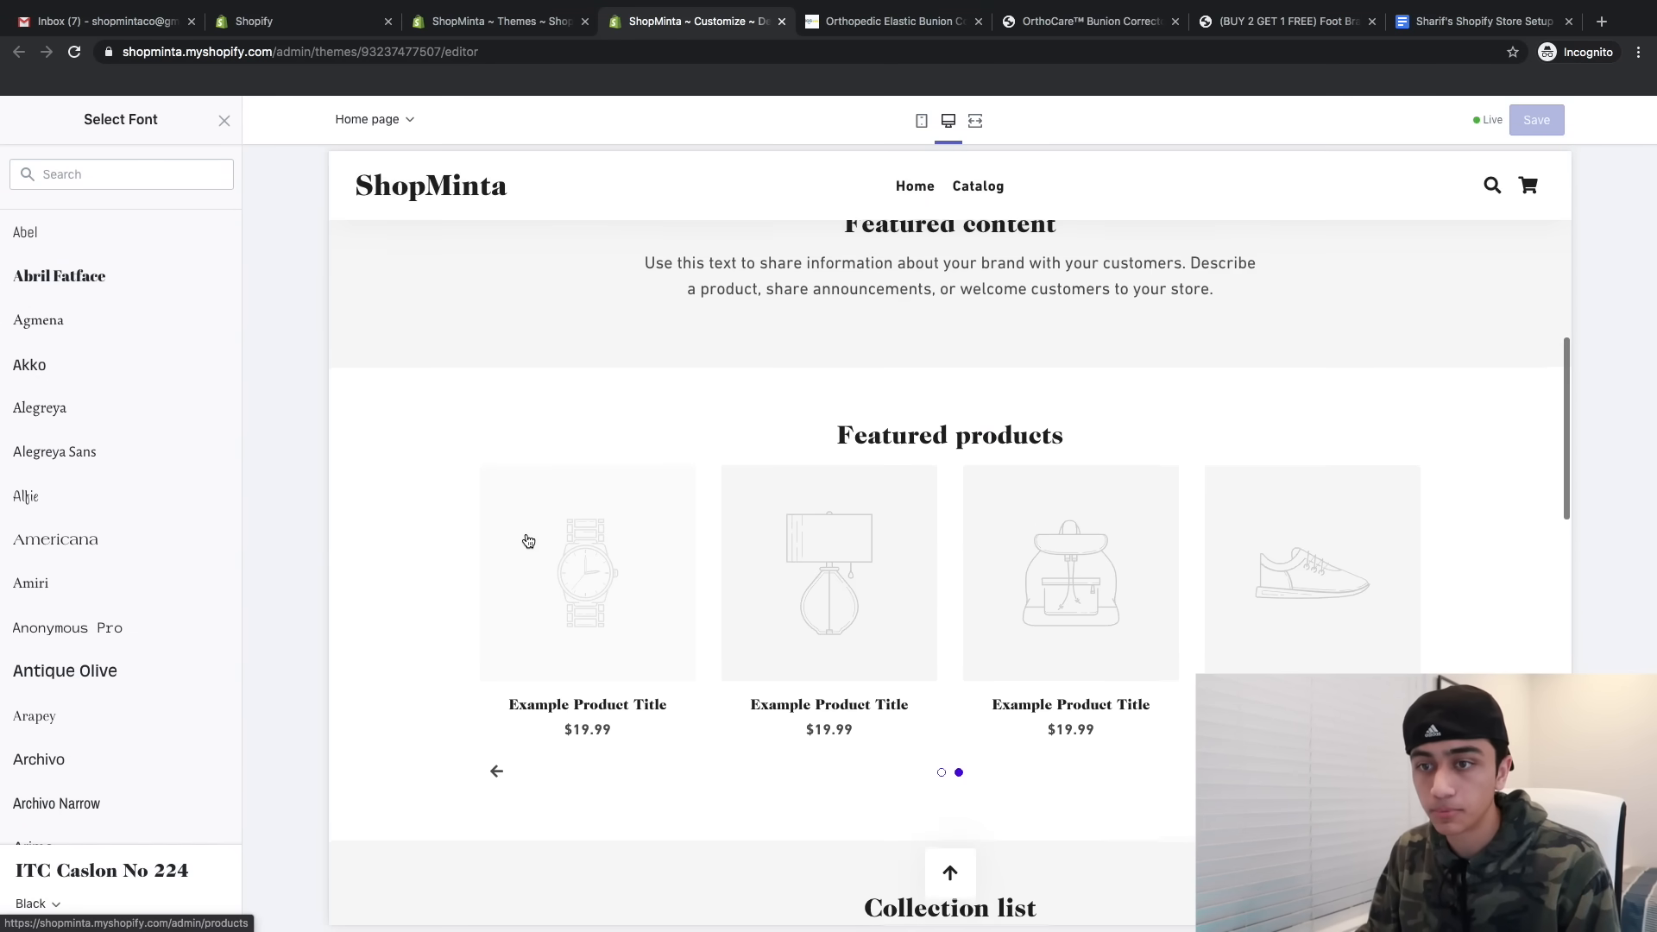
type("muli")
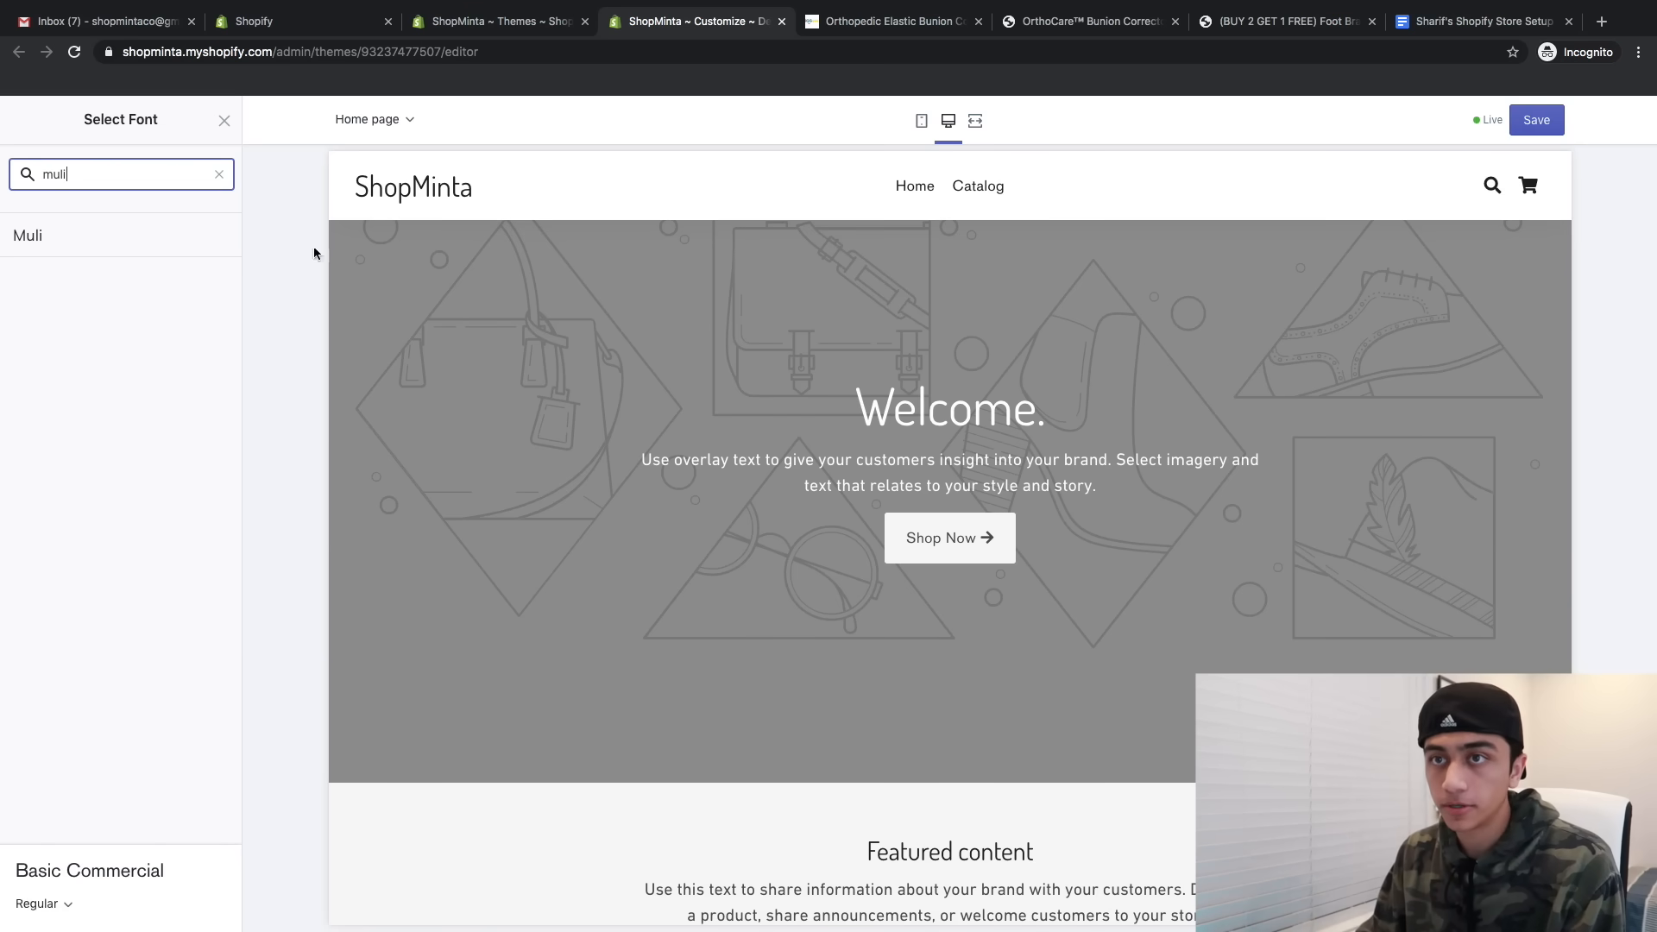
left_click(100, 242)
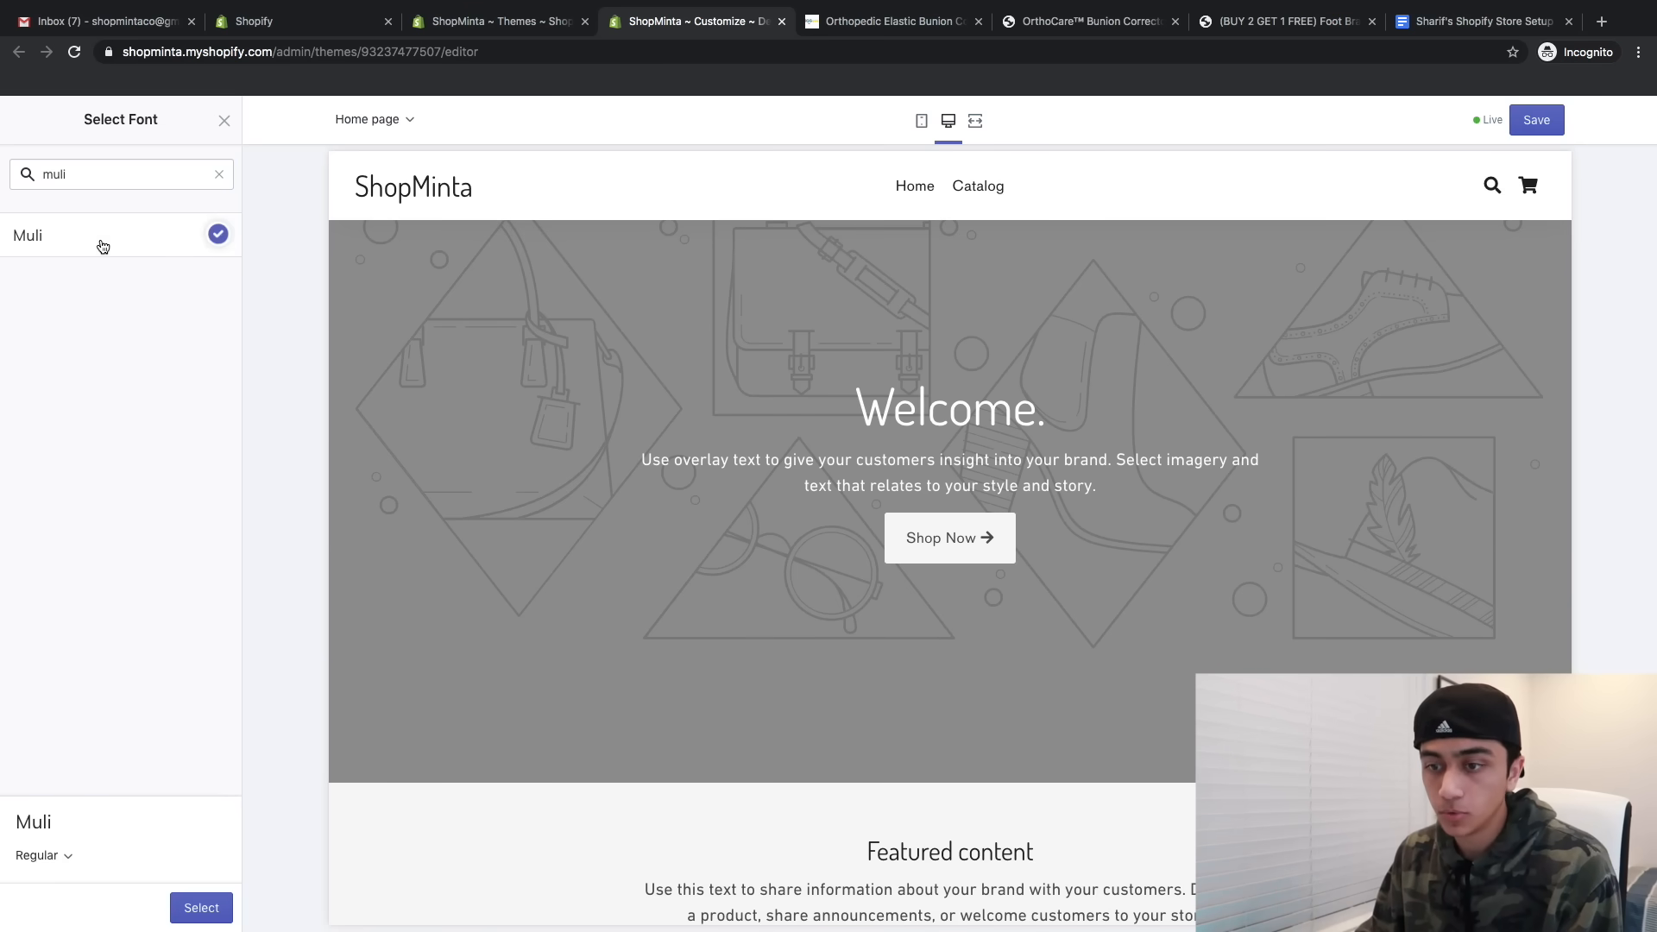
left_click(201, 907)
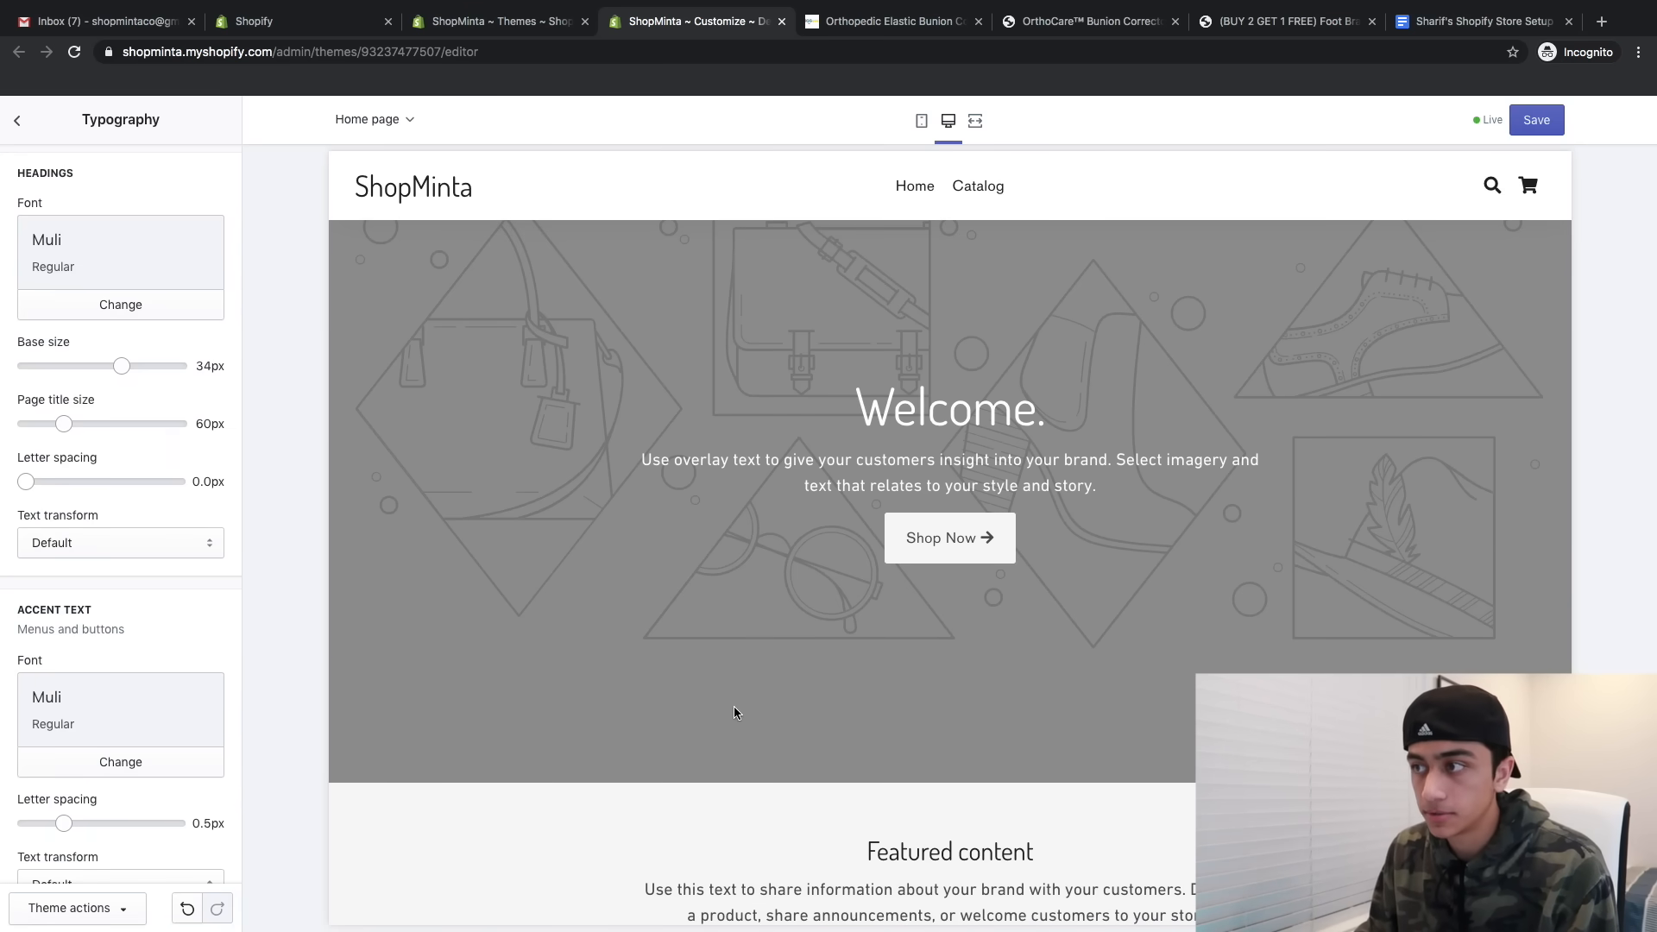
- Set the body text font to Muli as well, then return to Sections
scroll(733, 712, "down", 1)
scroll(107, 614, "down", 4)
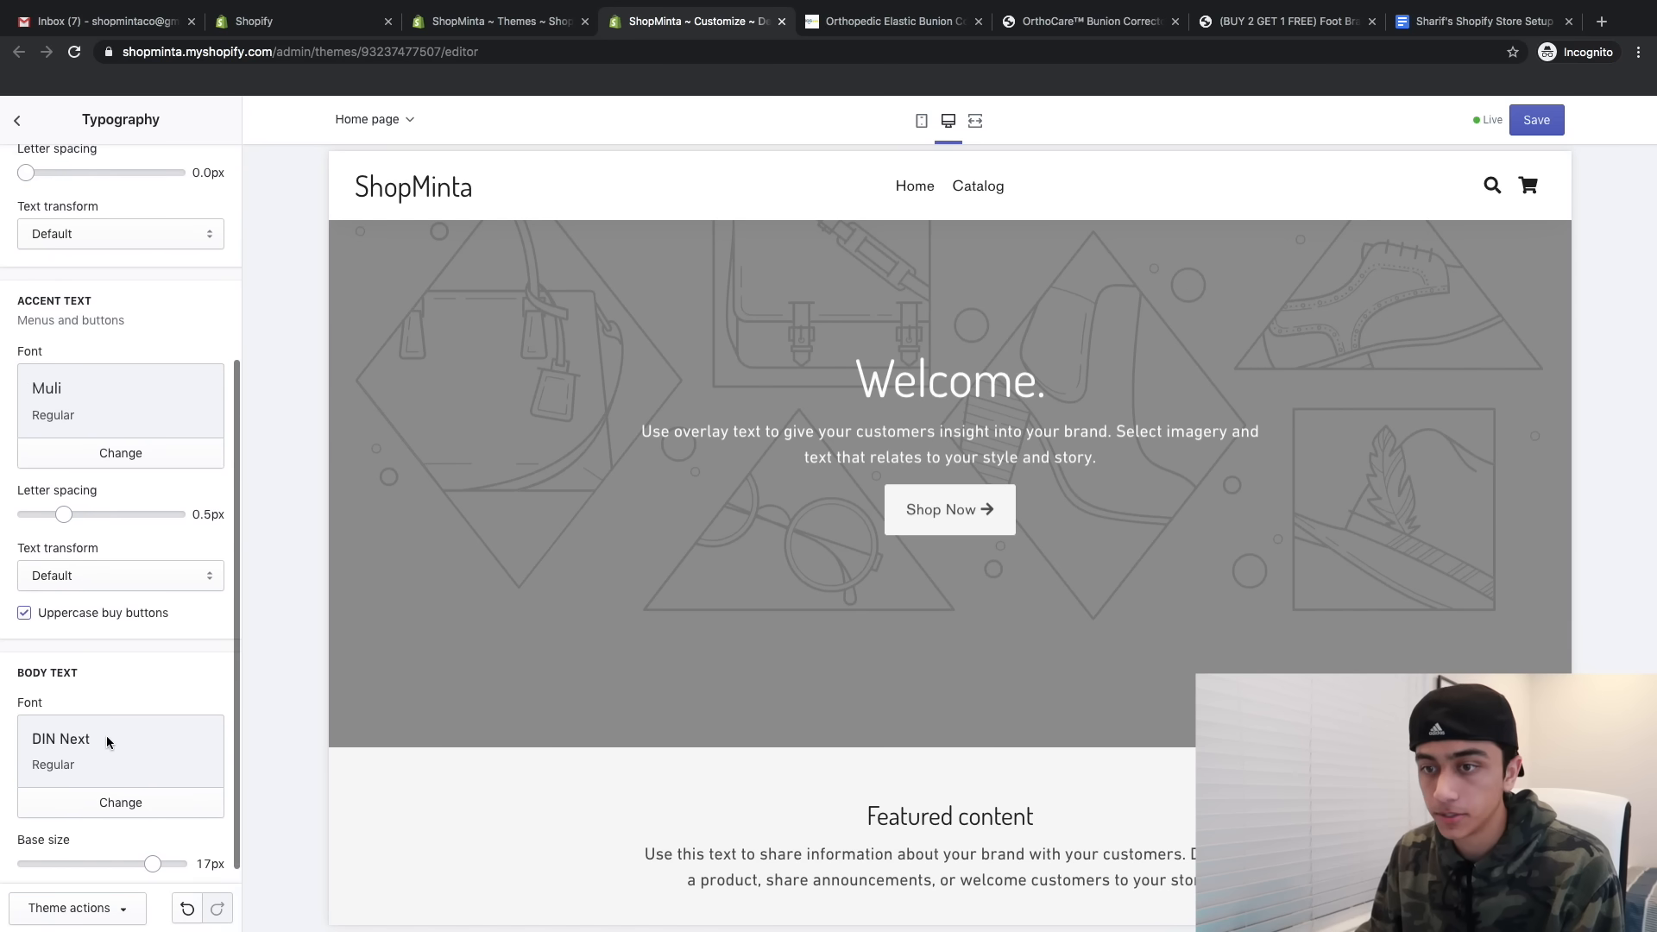
left_click(60, 785)
left_click(74, 174)
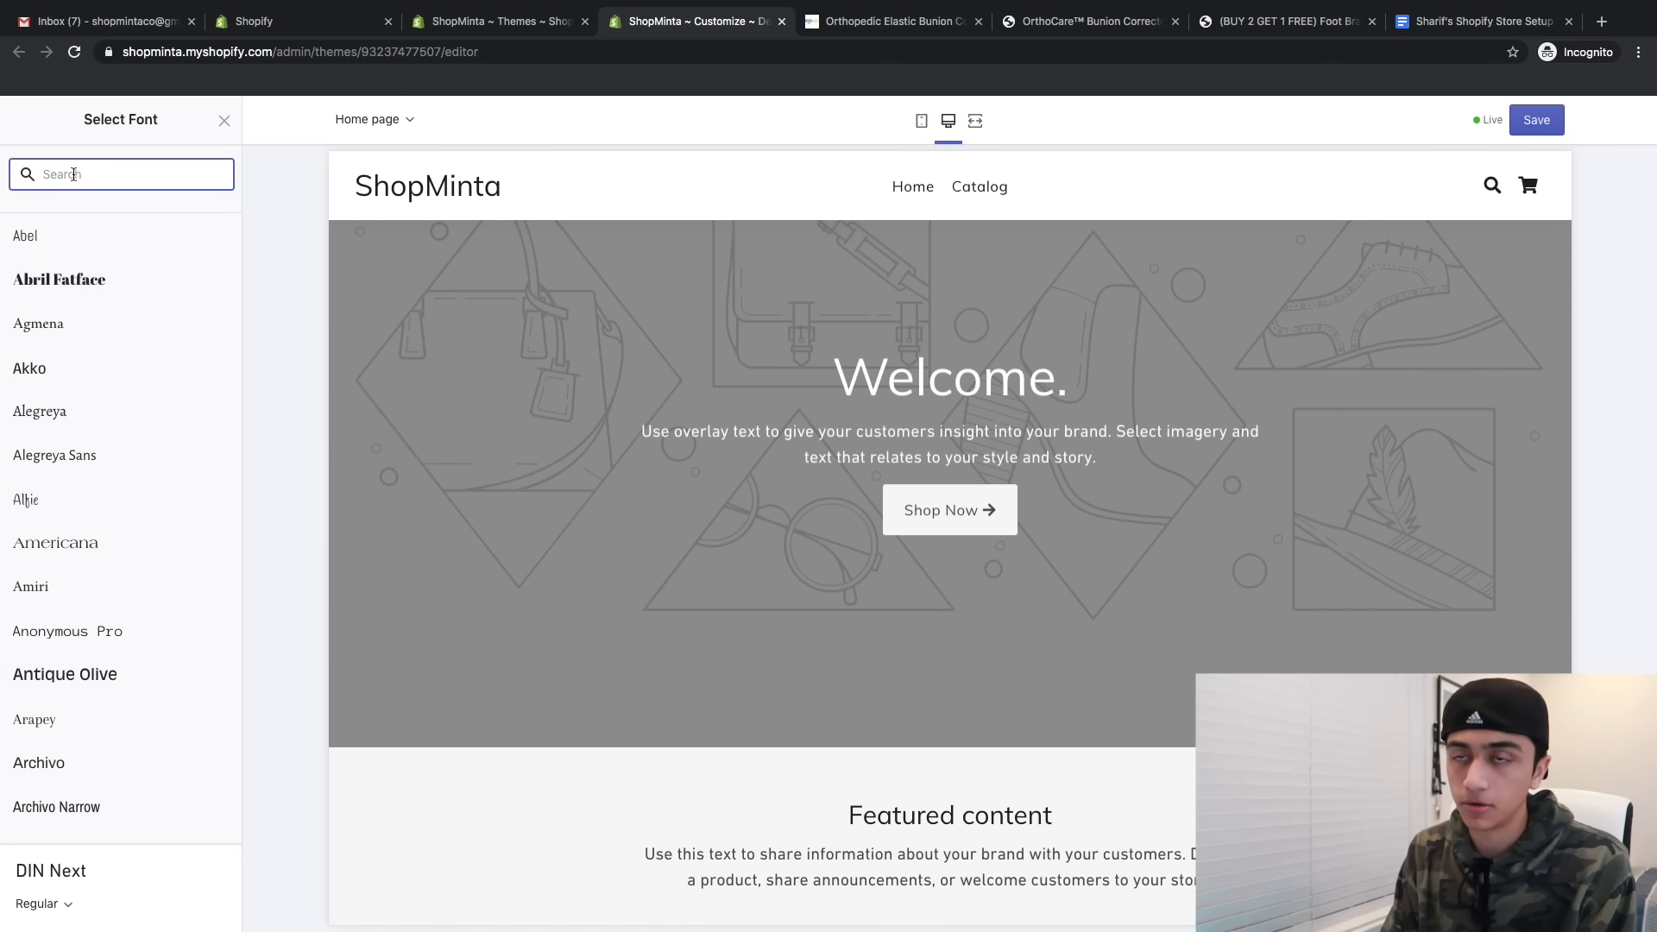
left_click(106, 255)
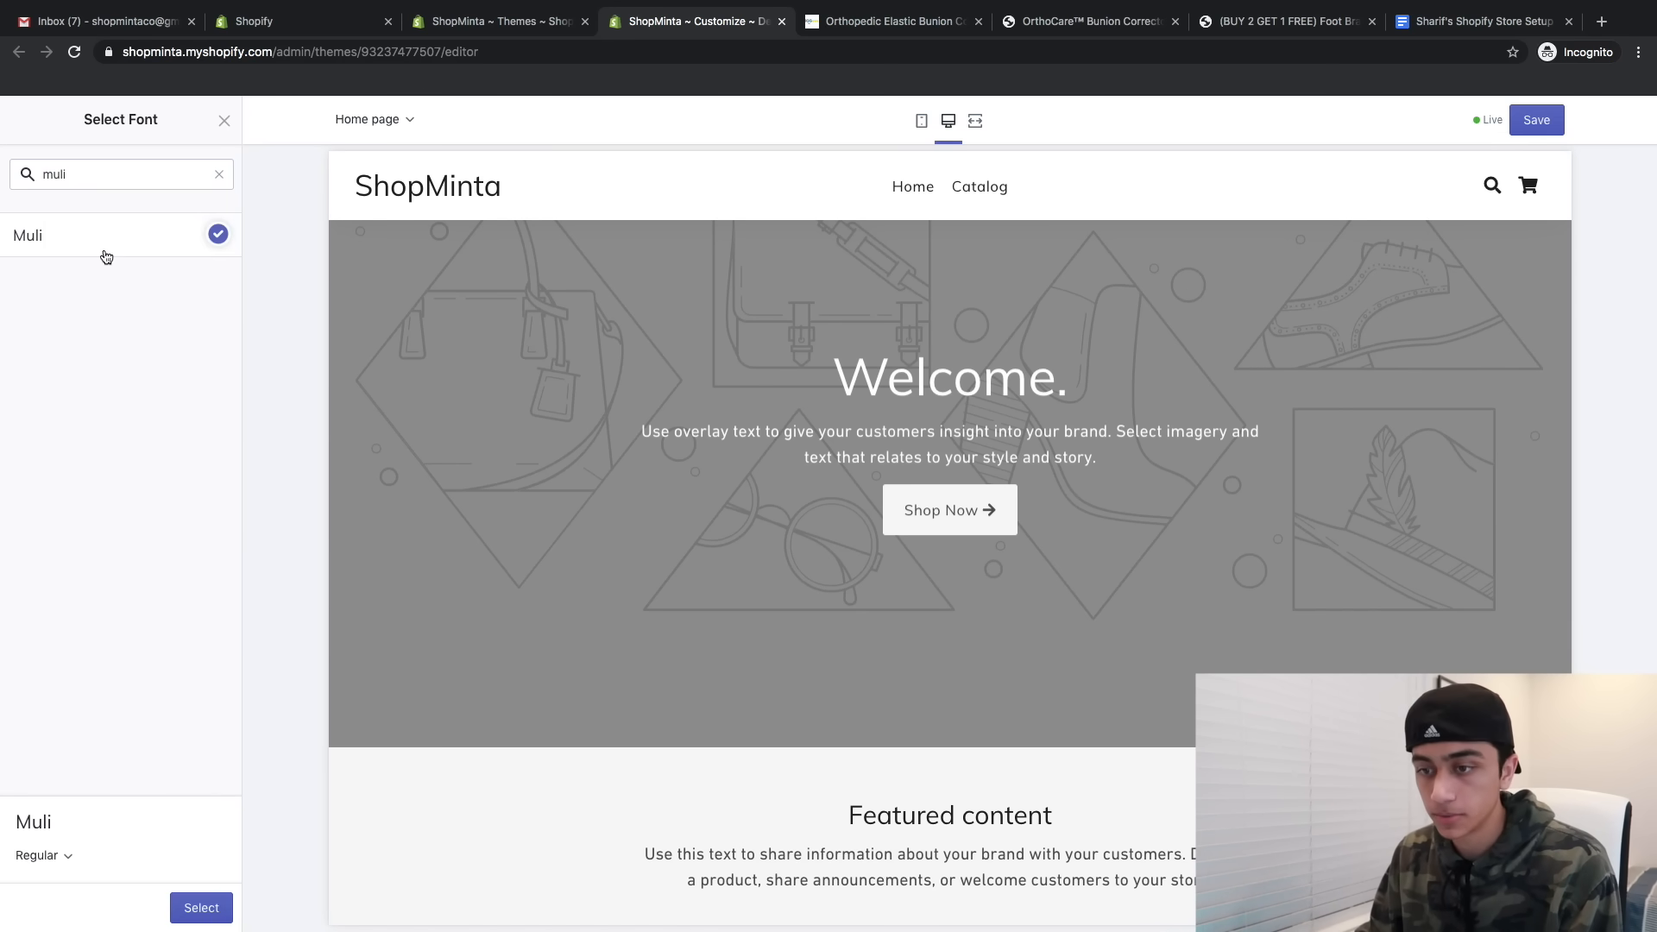
left_click(195, 913)
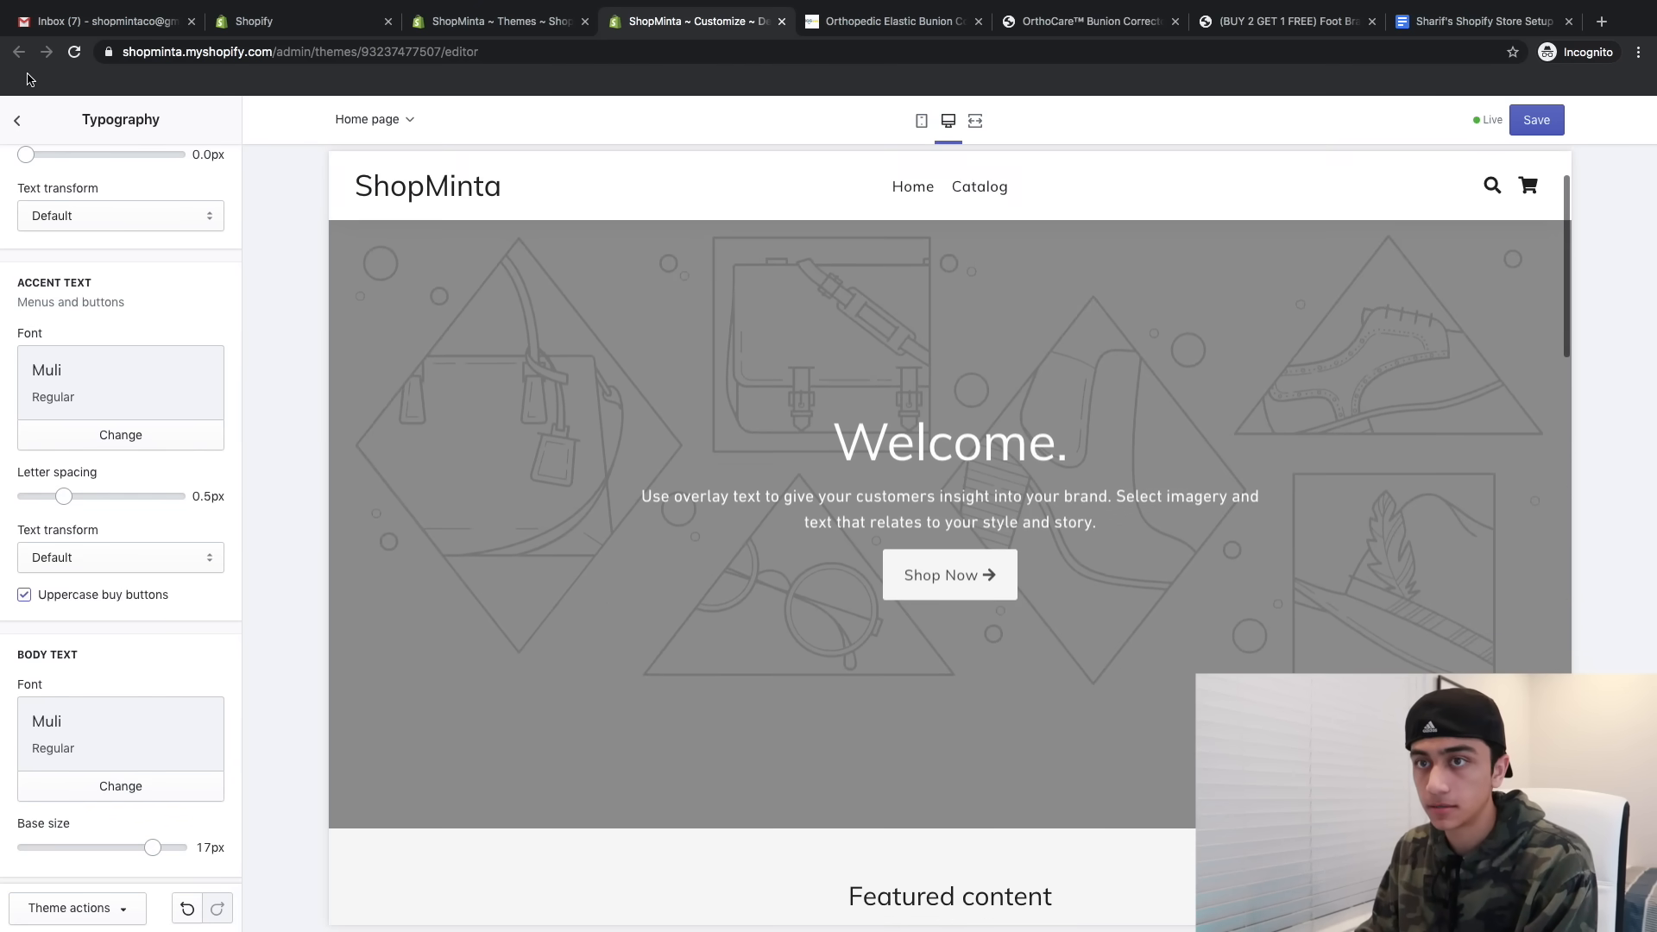
left_click(19, 121)
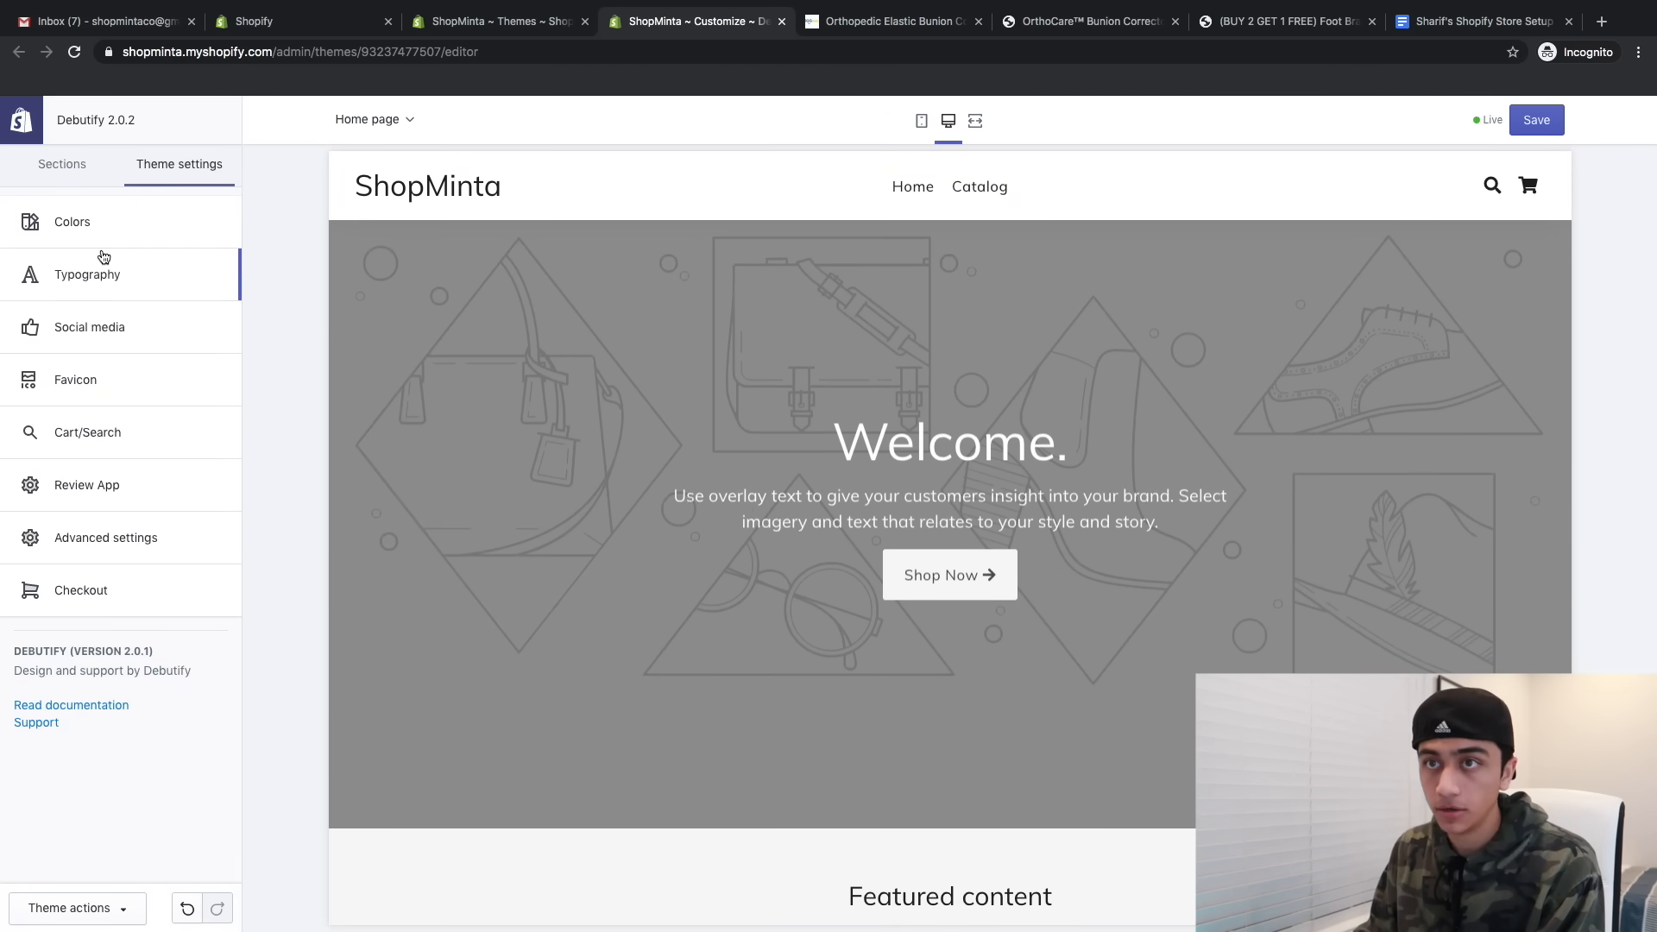
left_click(64, 171)
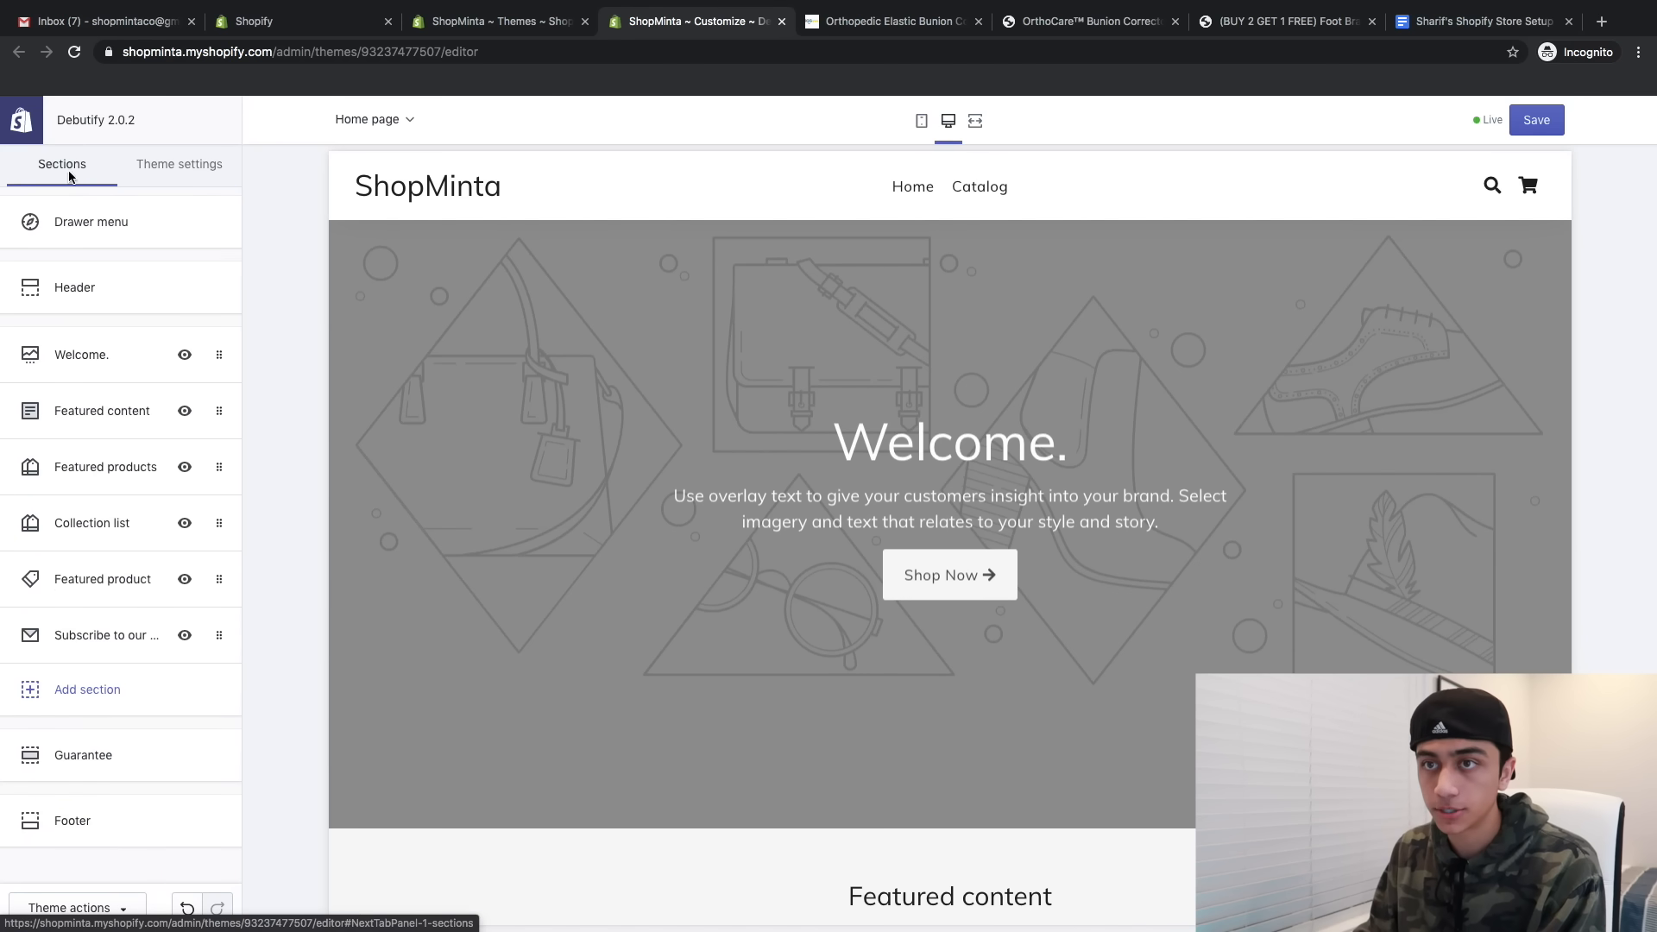
- Upload Minta.png and use it as both the header logo and transparent header logo
left_click(75, 286)
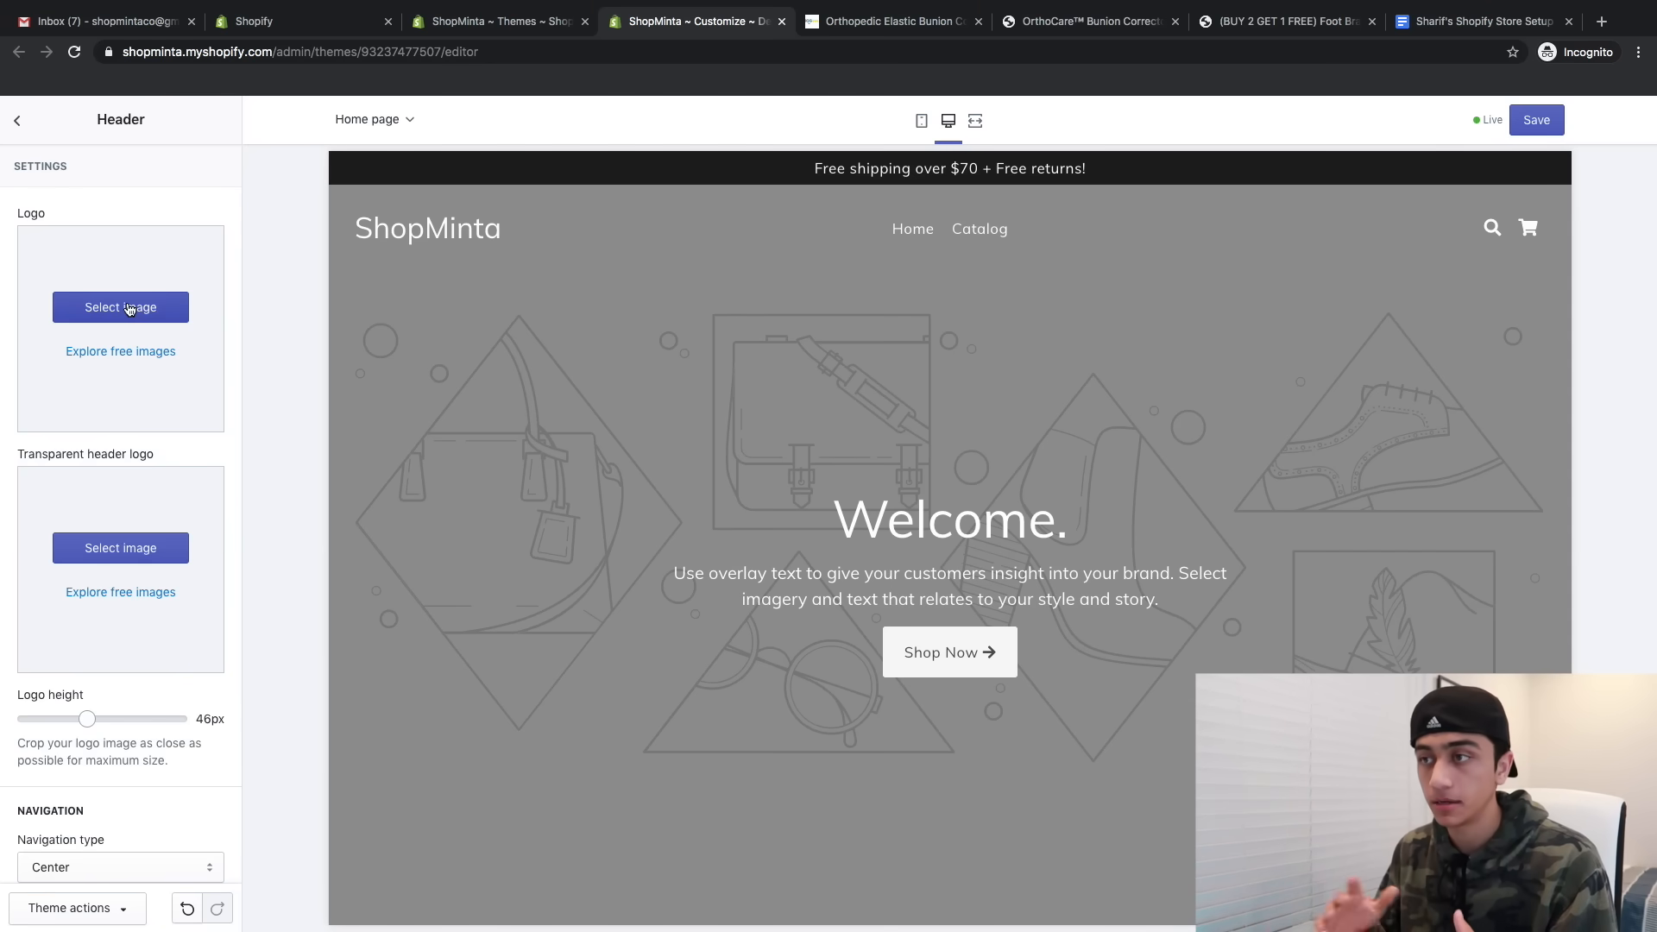
left_click(126, 308)
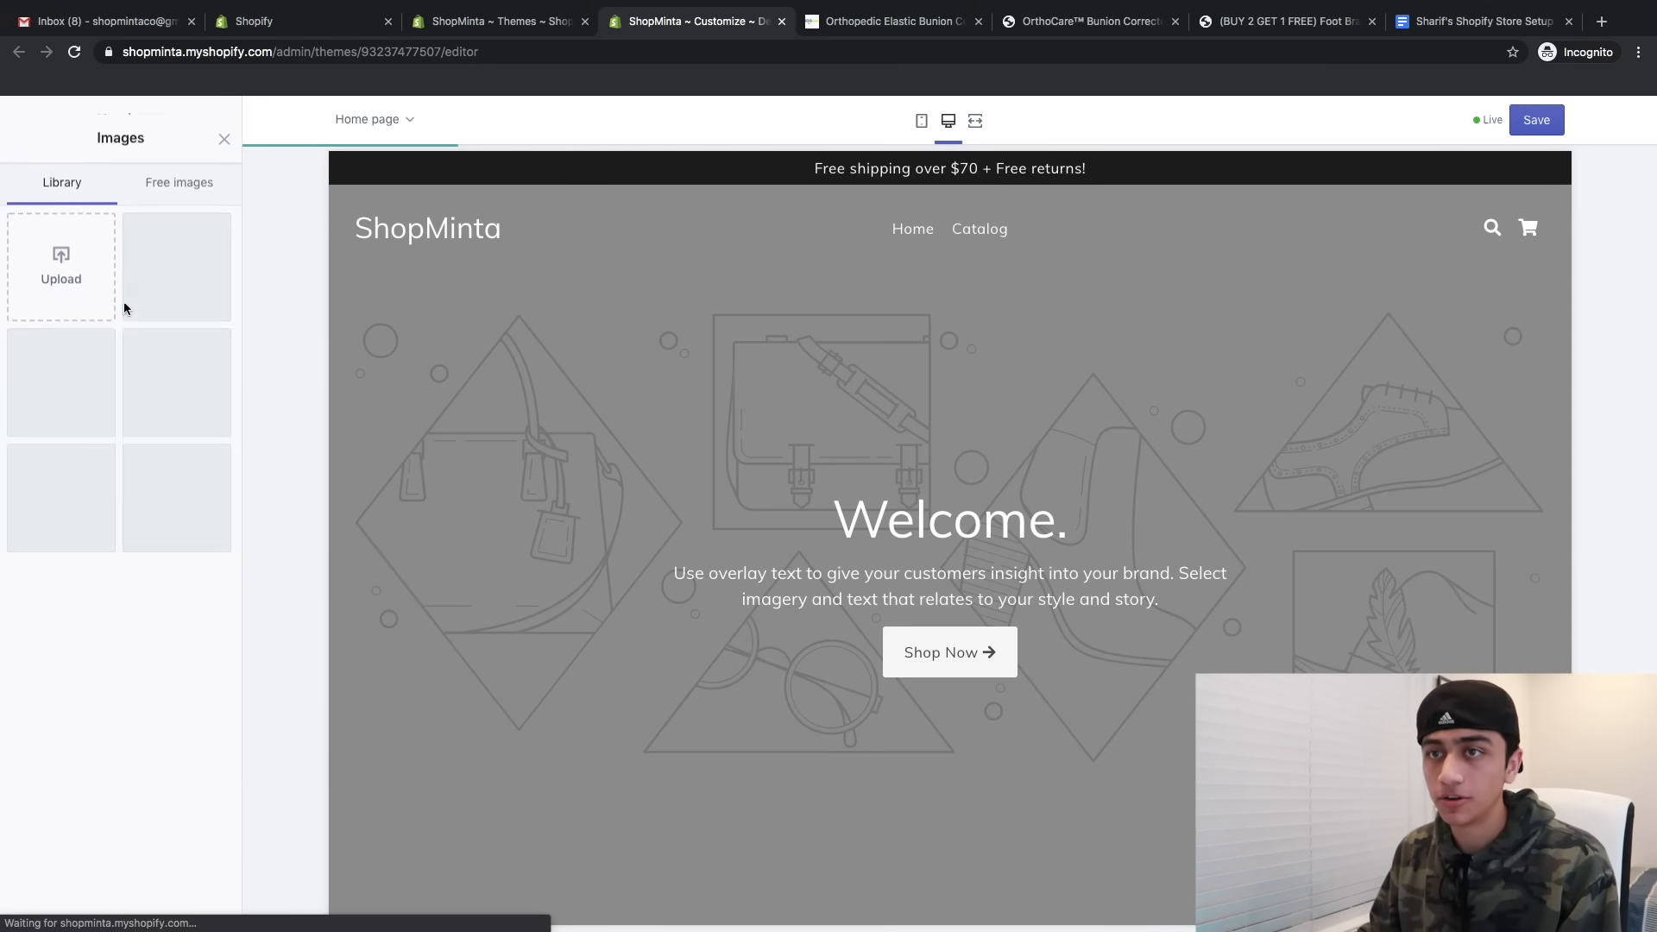
double_click(630, 81)
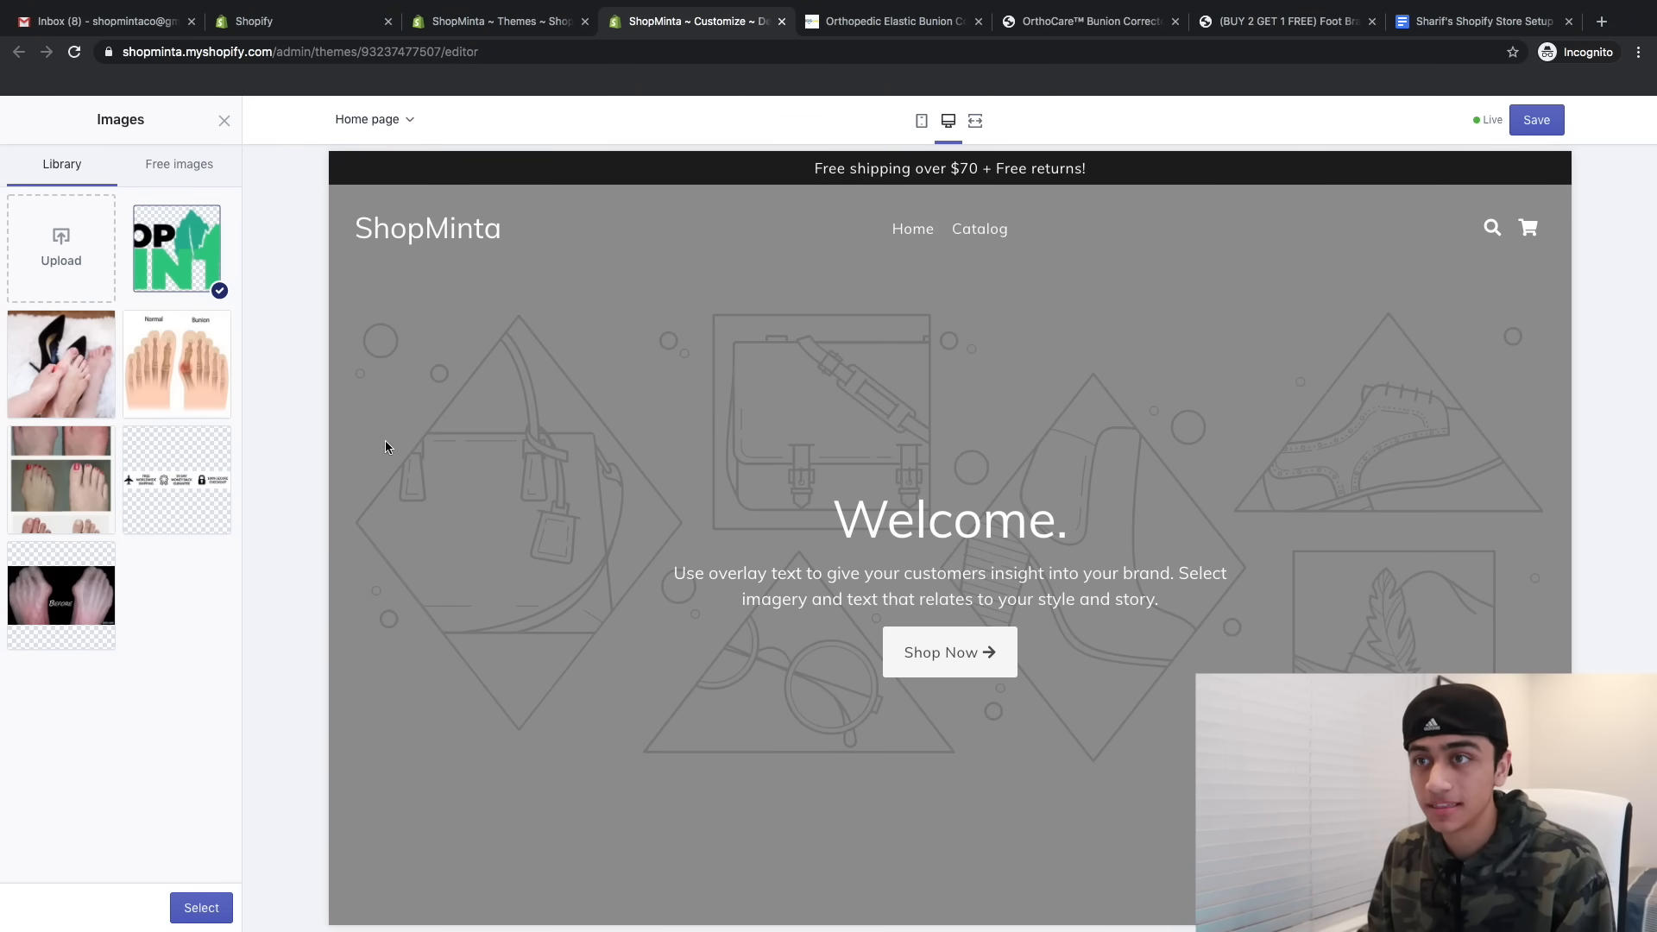
left_click(198, 908)
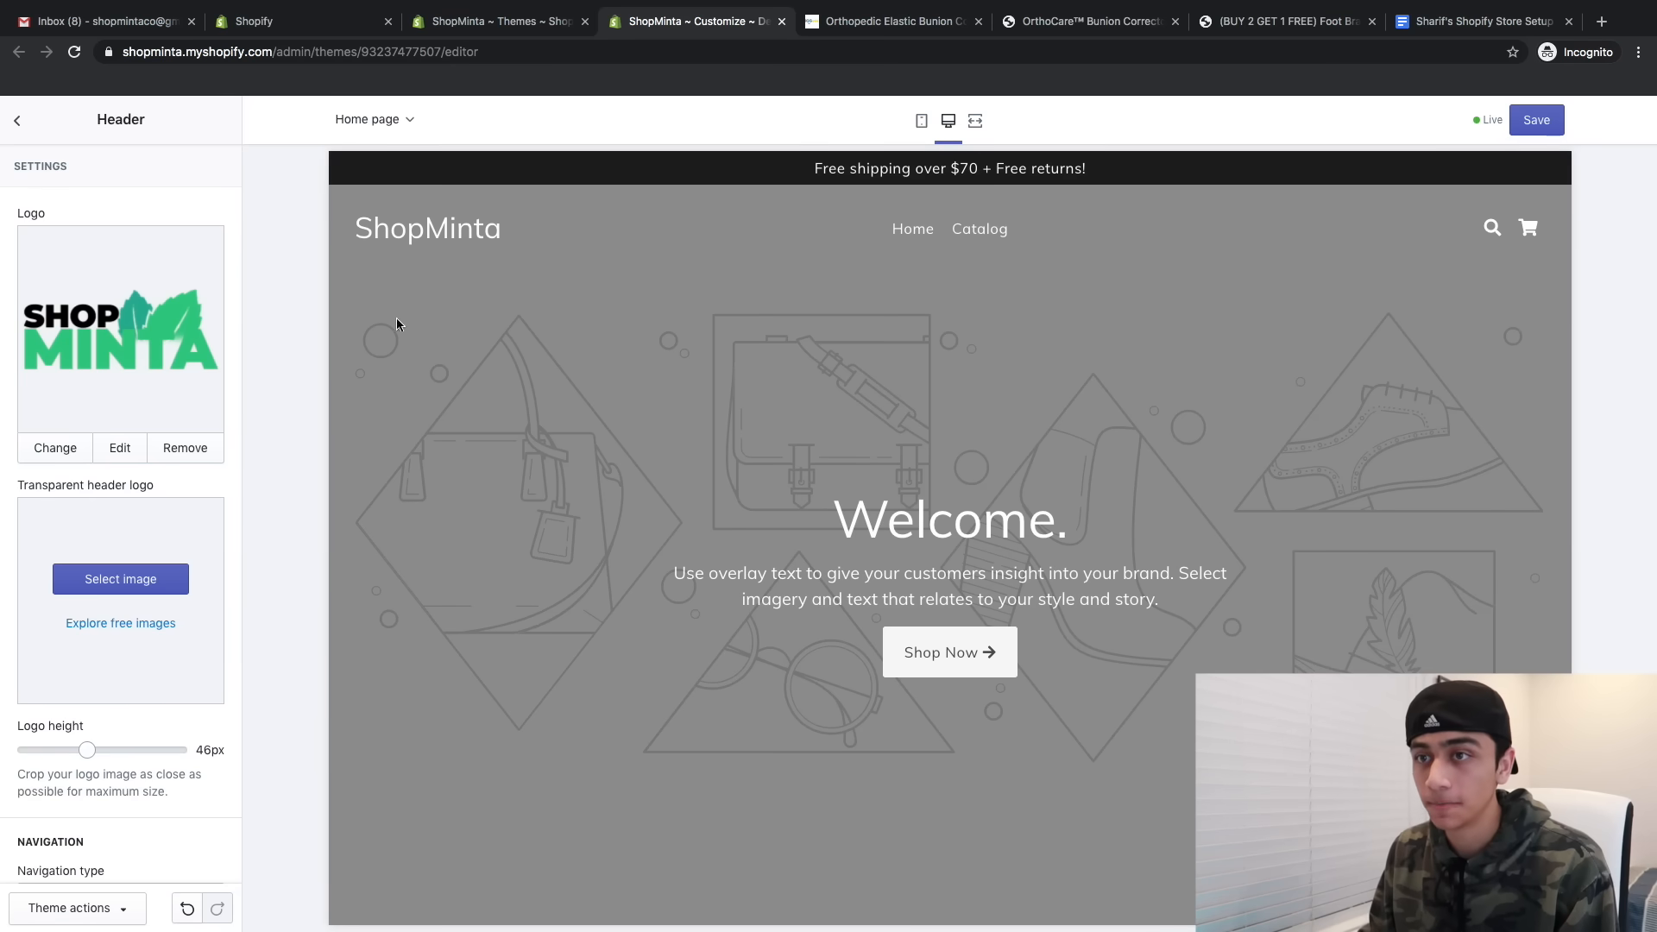
left_click(87, 579)
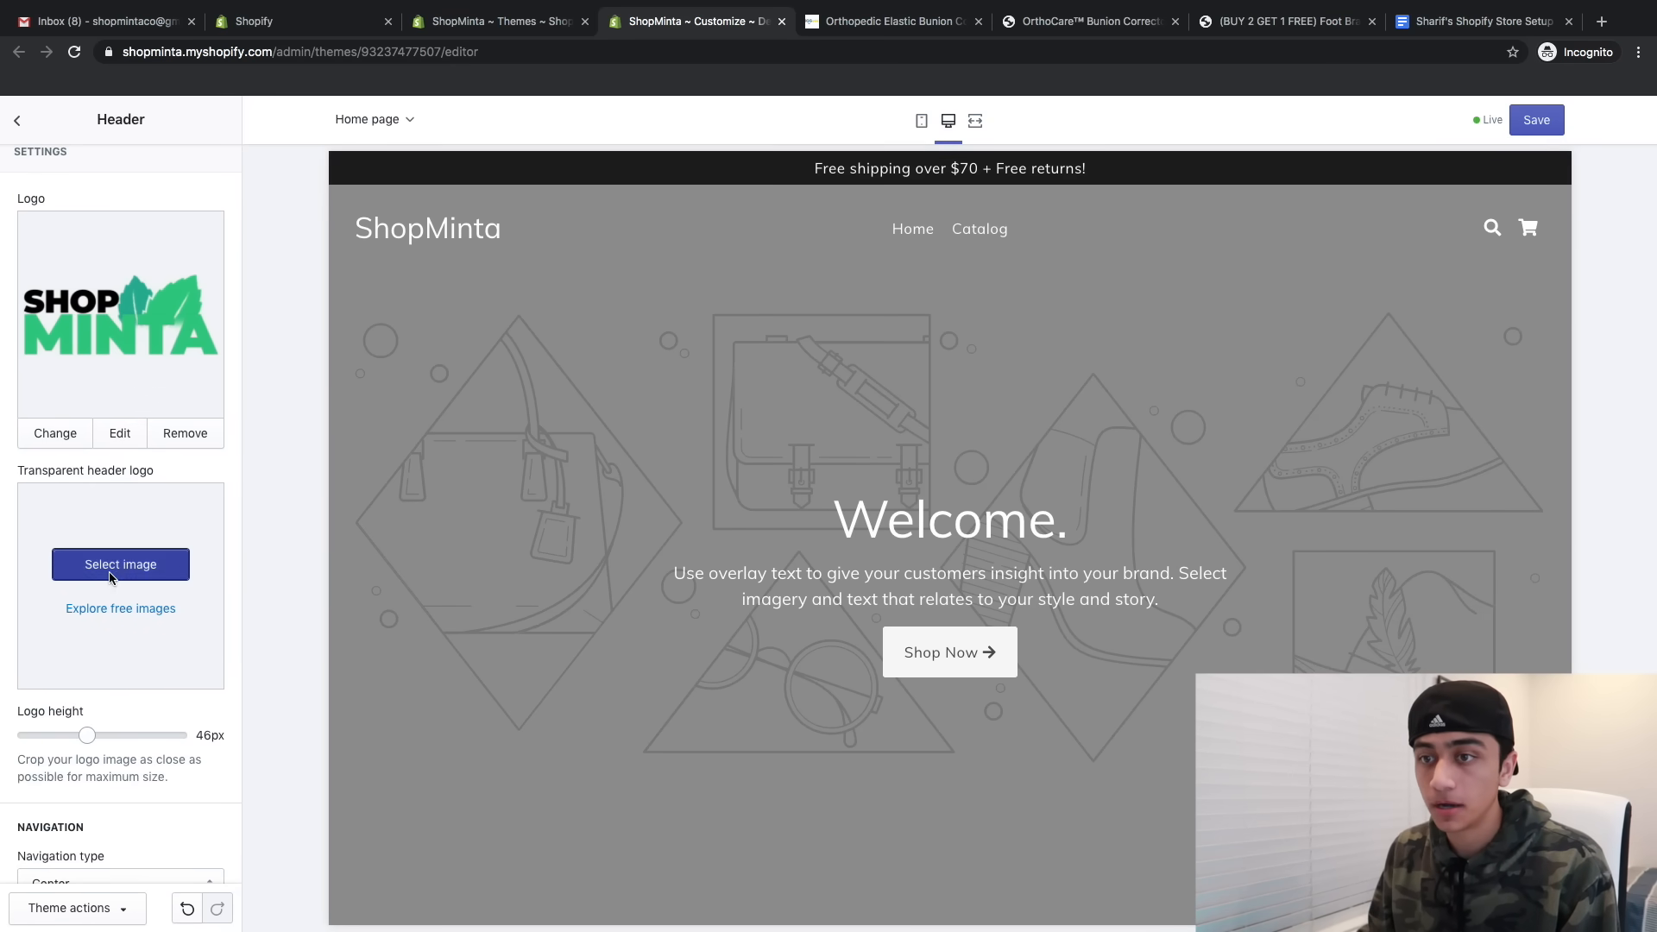
left_click(201, 908)
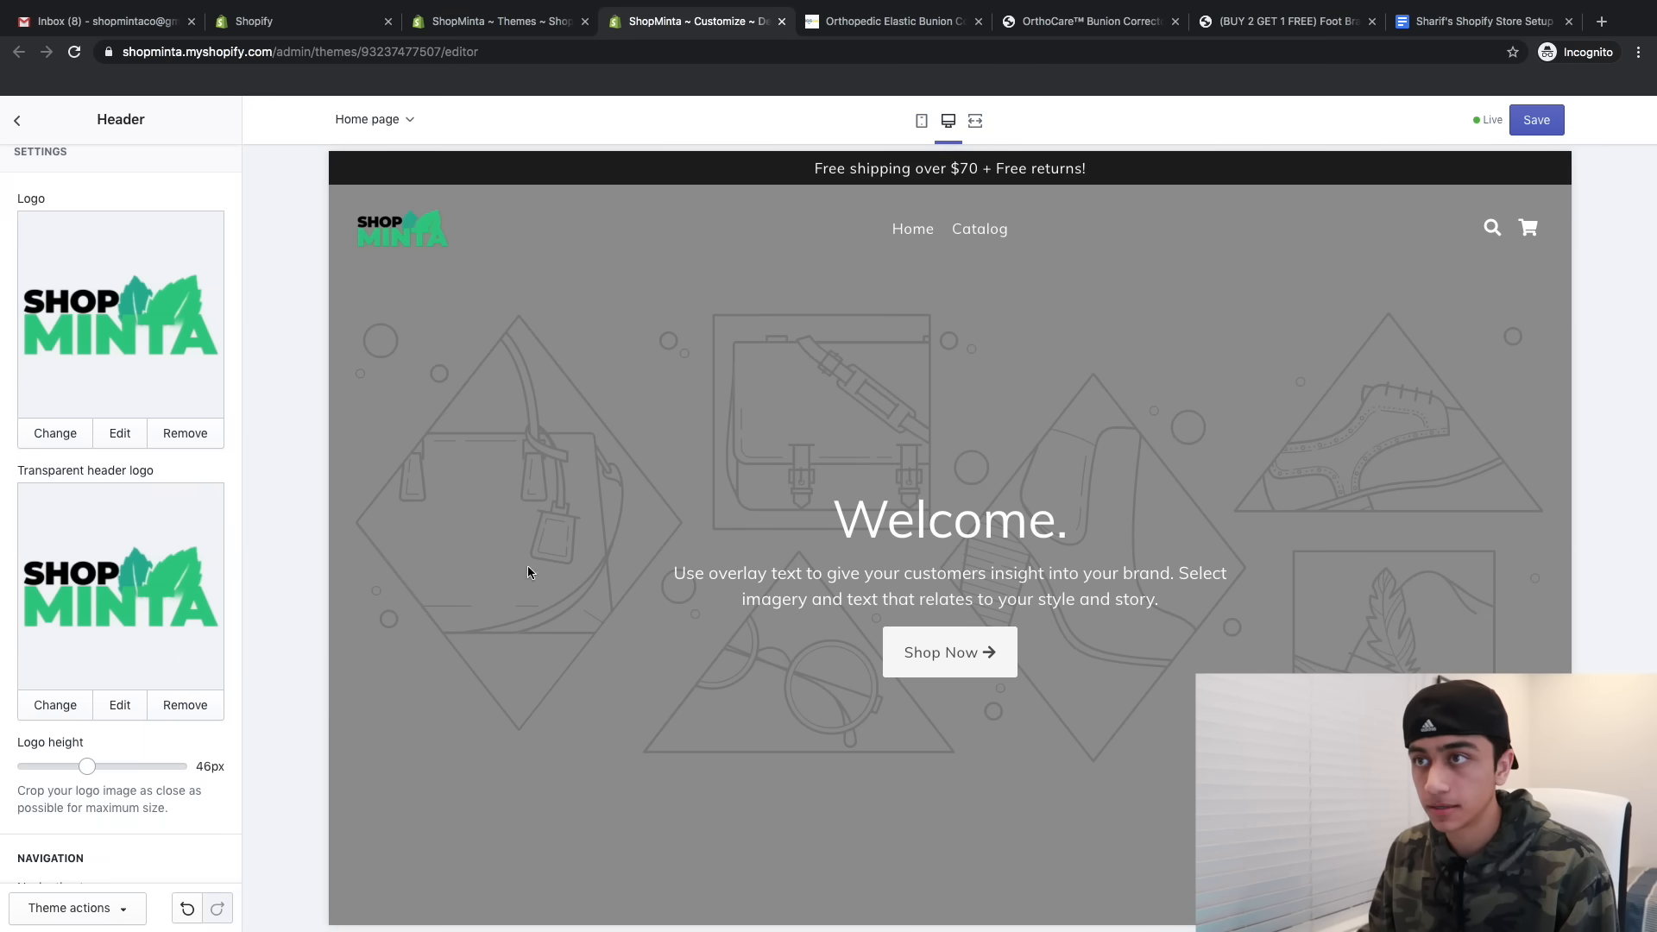
- Enlarge the logo height to 70px and preview the store at mobile width
scroll(197, 506, "down", 3)
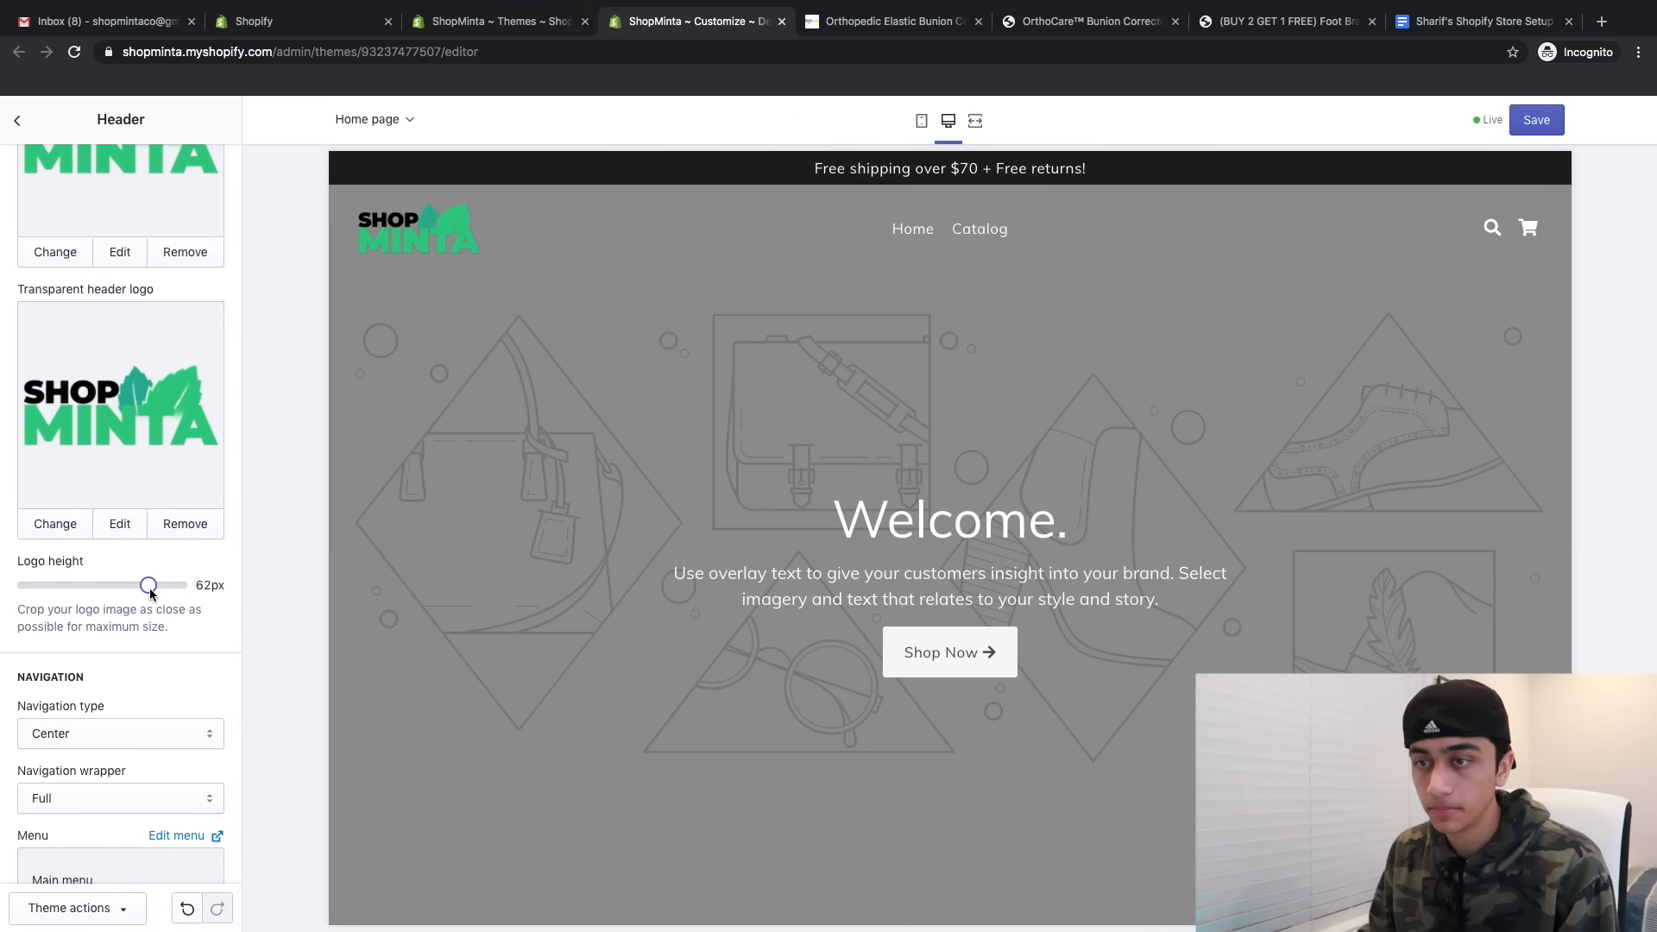
left_click_drag(148, 586, 179, 586)
left_click(922, 120)
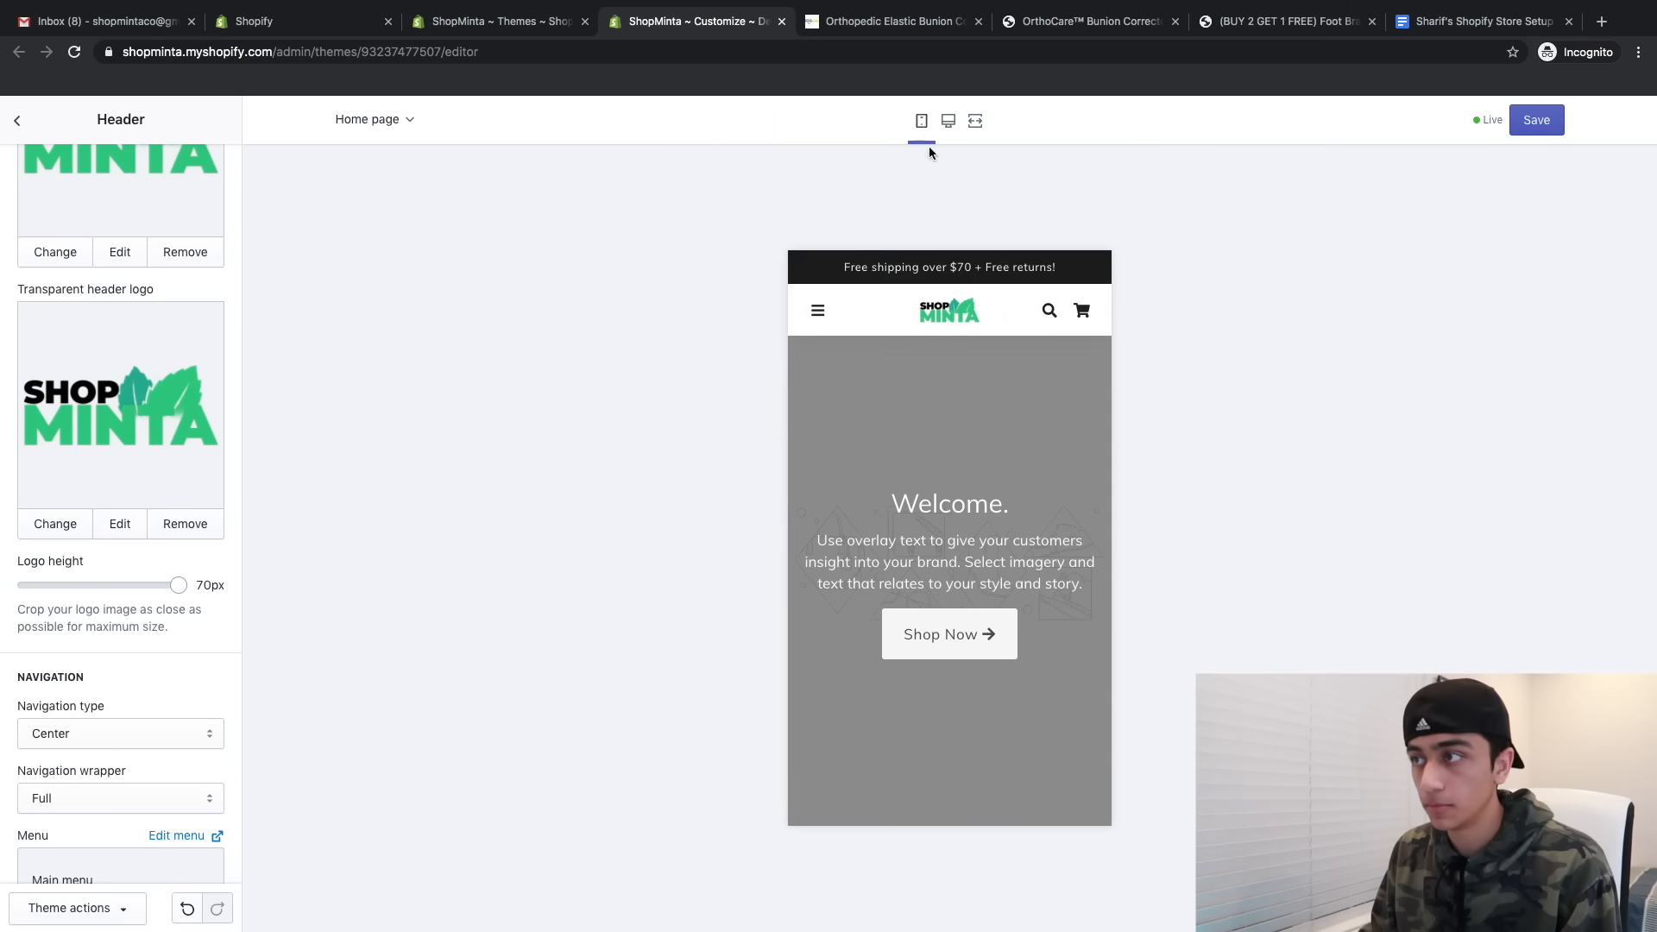
scroll(151, 559, "down", 4)
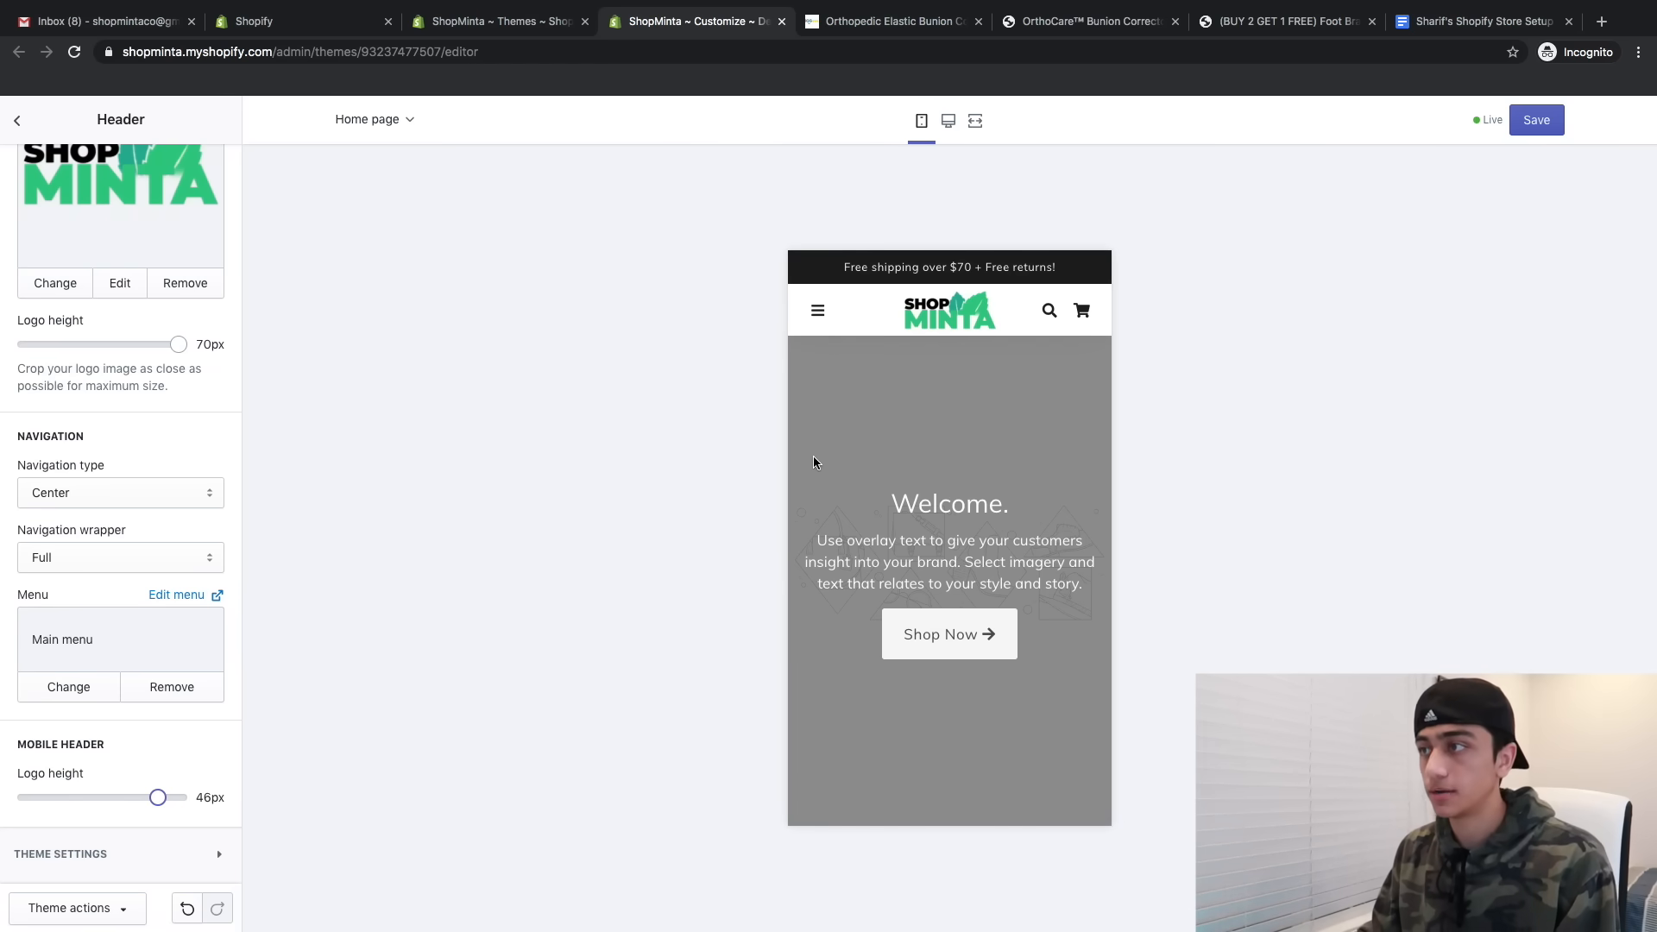
scroll(954, 431, "down", 2)
scroll(954, 432, "up", 2)
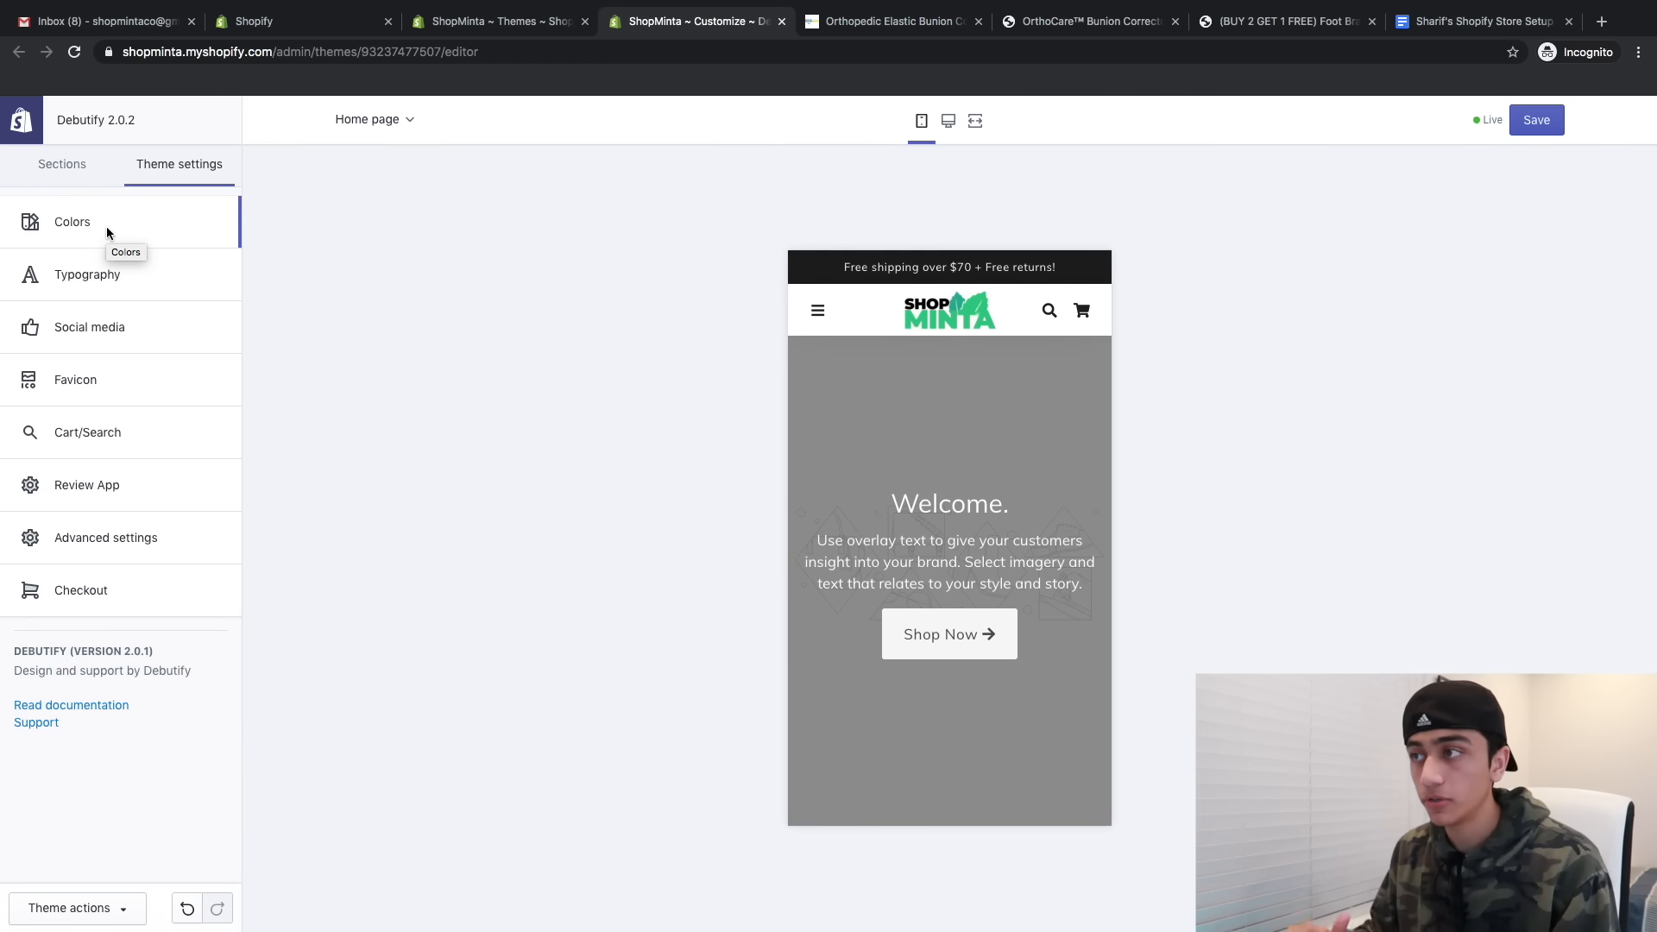
key("ctrl+Left")
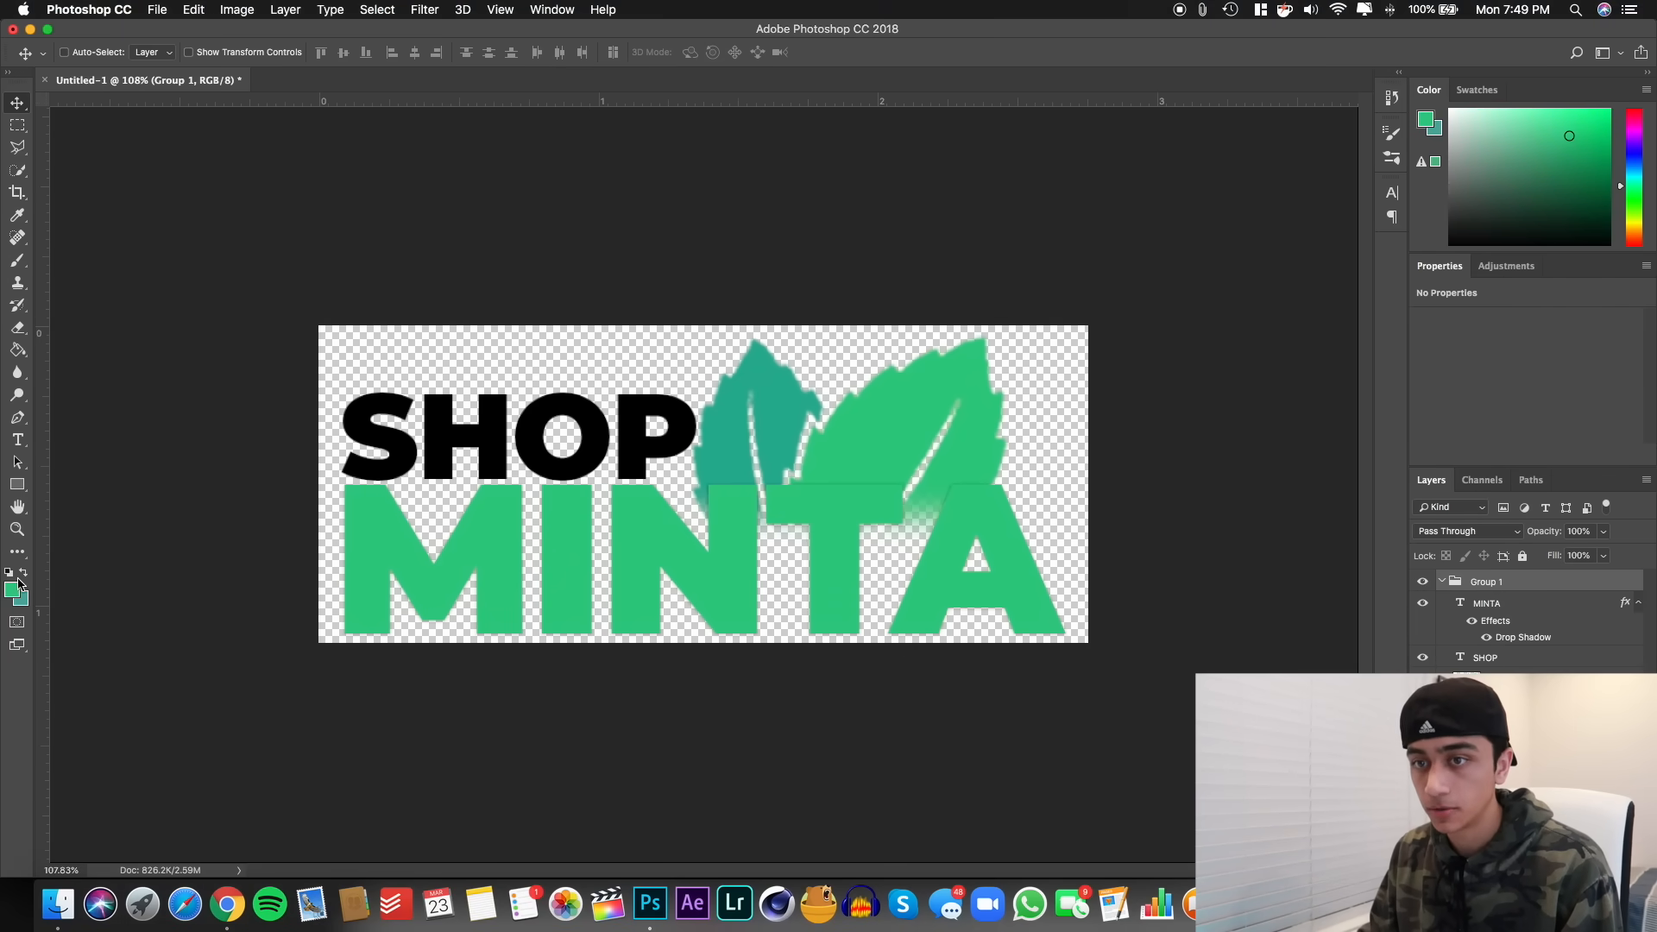
left_click(15, 587)
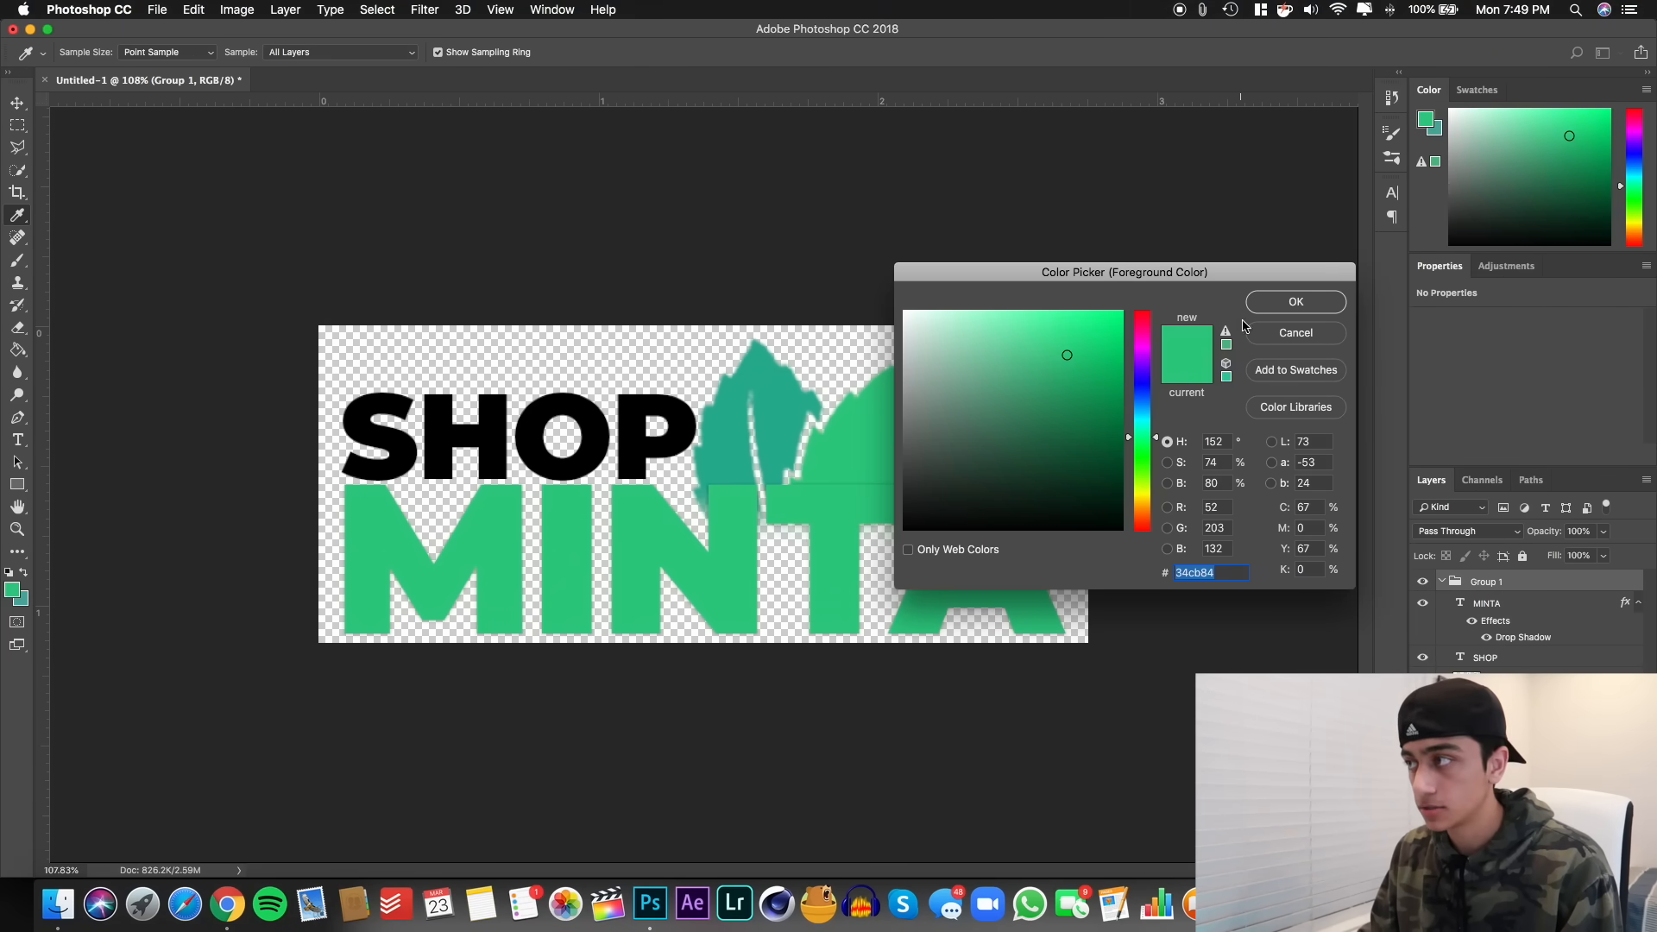
left_click(1270, 302)
key("ctrl+Right")
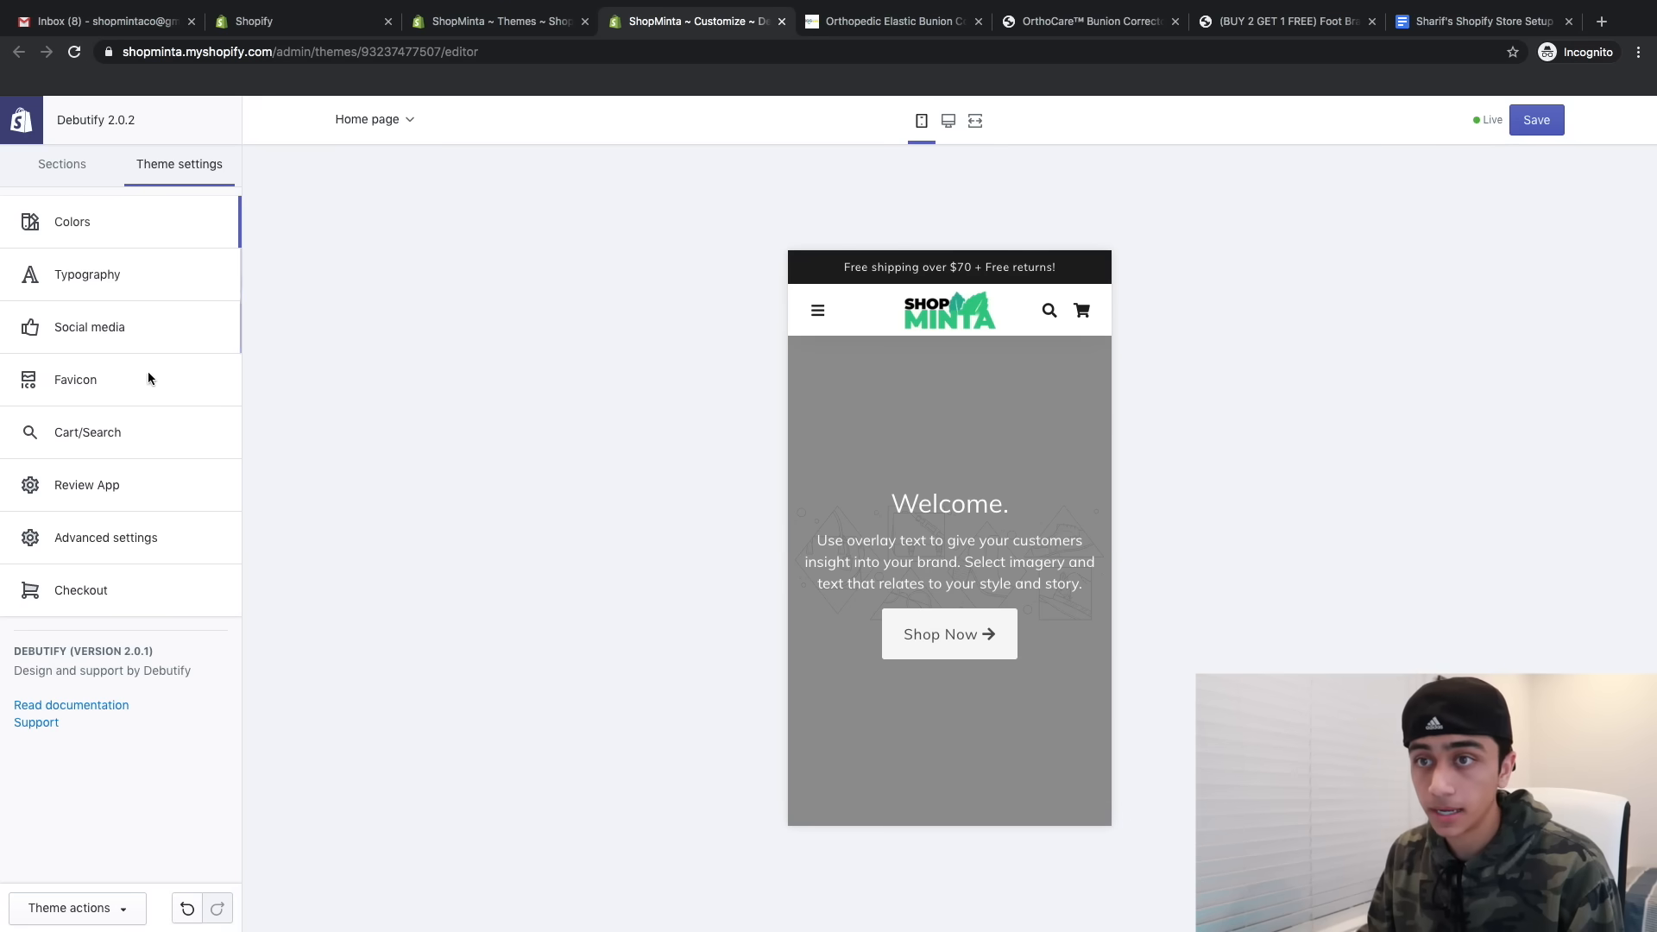
- Set the theme's Buttons, Buy buttons, and Links and accents colours to green #34CB84
left_click(87, 222)
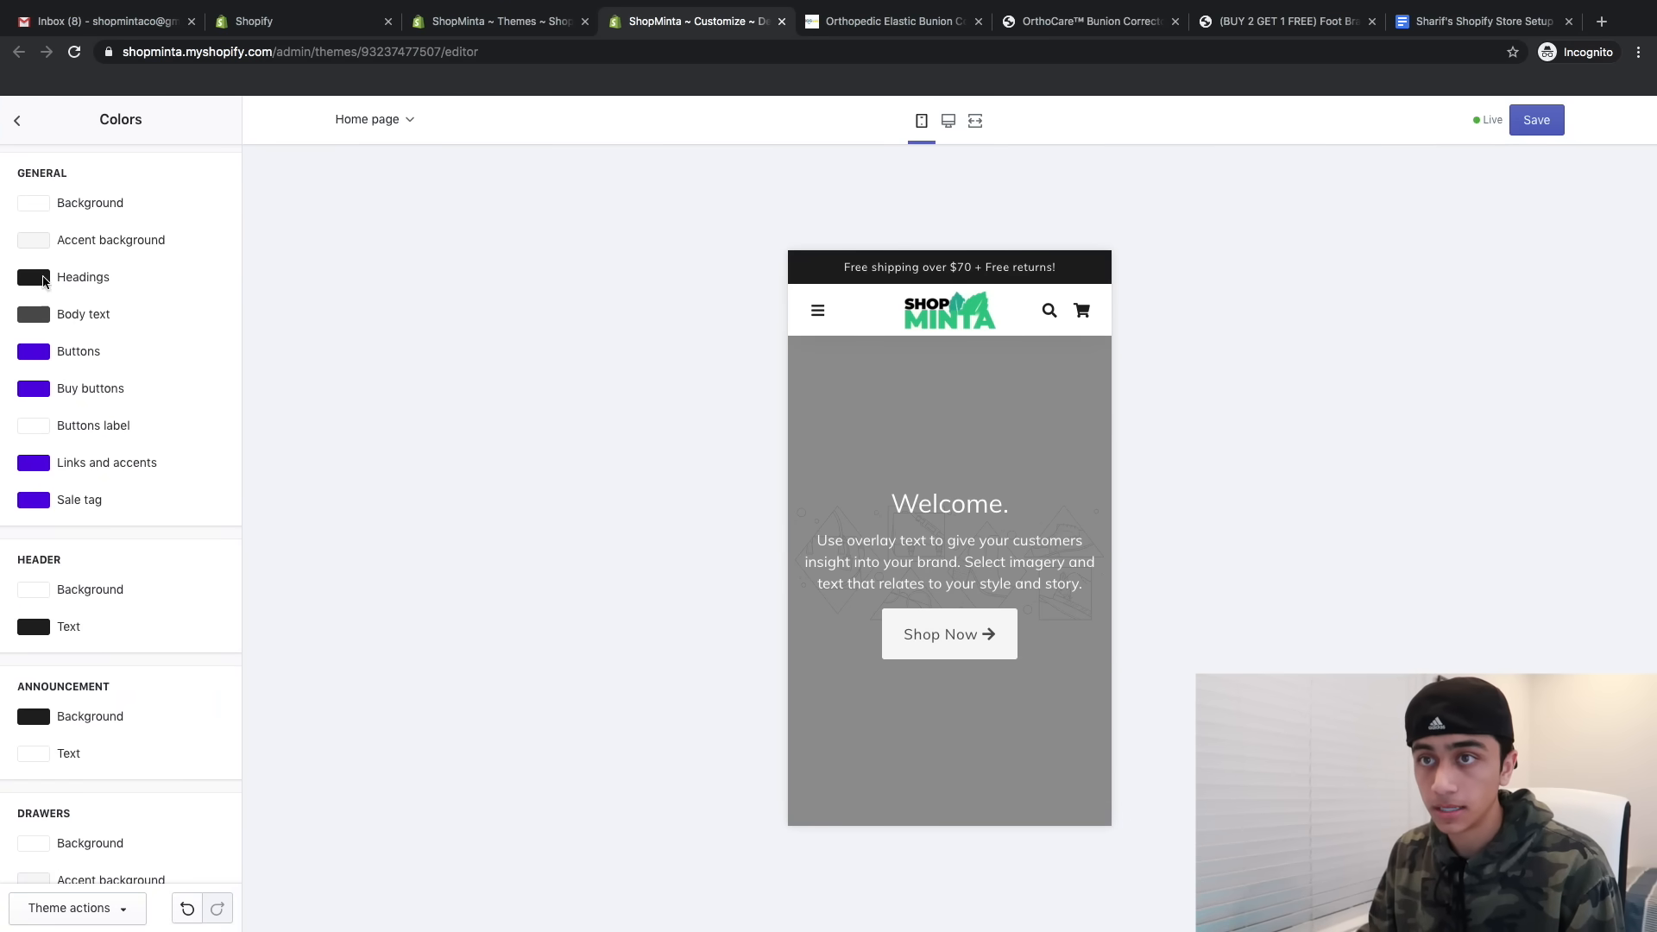
left_click(34, 355)
triple_click(78, 531)
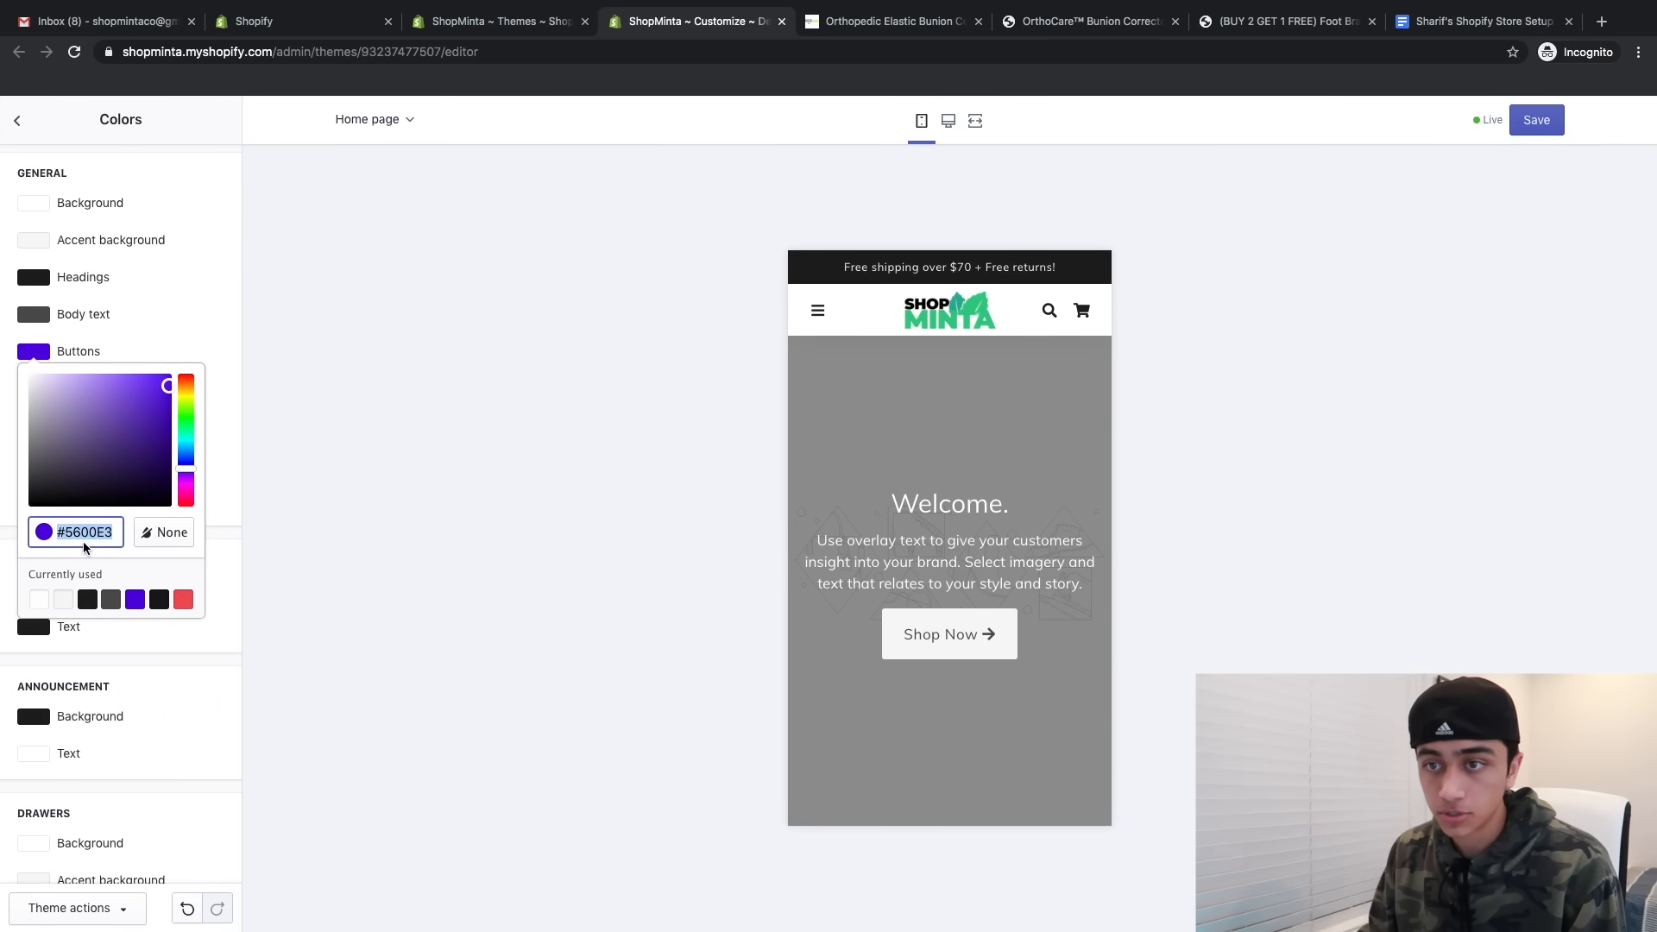
key("ctrl+v")
left_click(226, 492)
left_click(41, 393)
triple_click(78, 567)
key("ctrl+v")
left_click(225, 492)
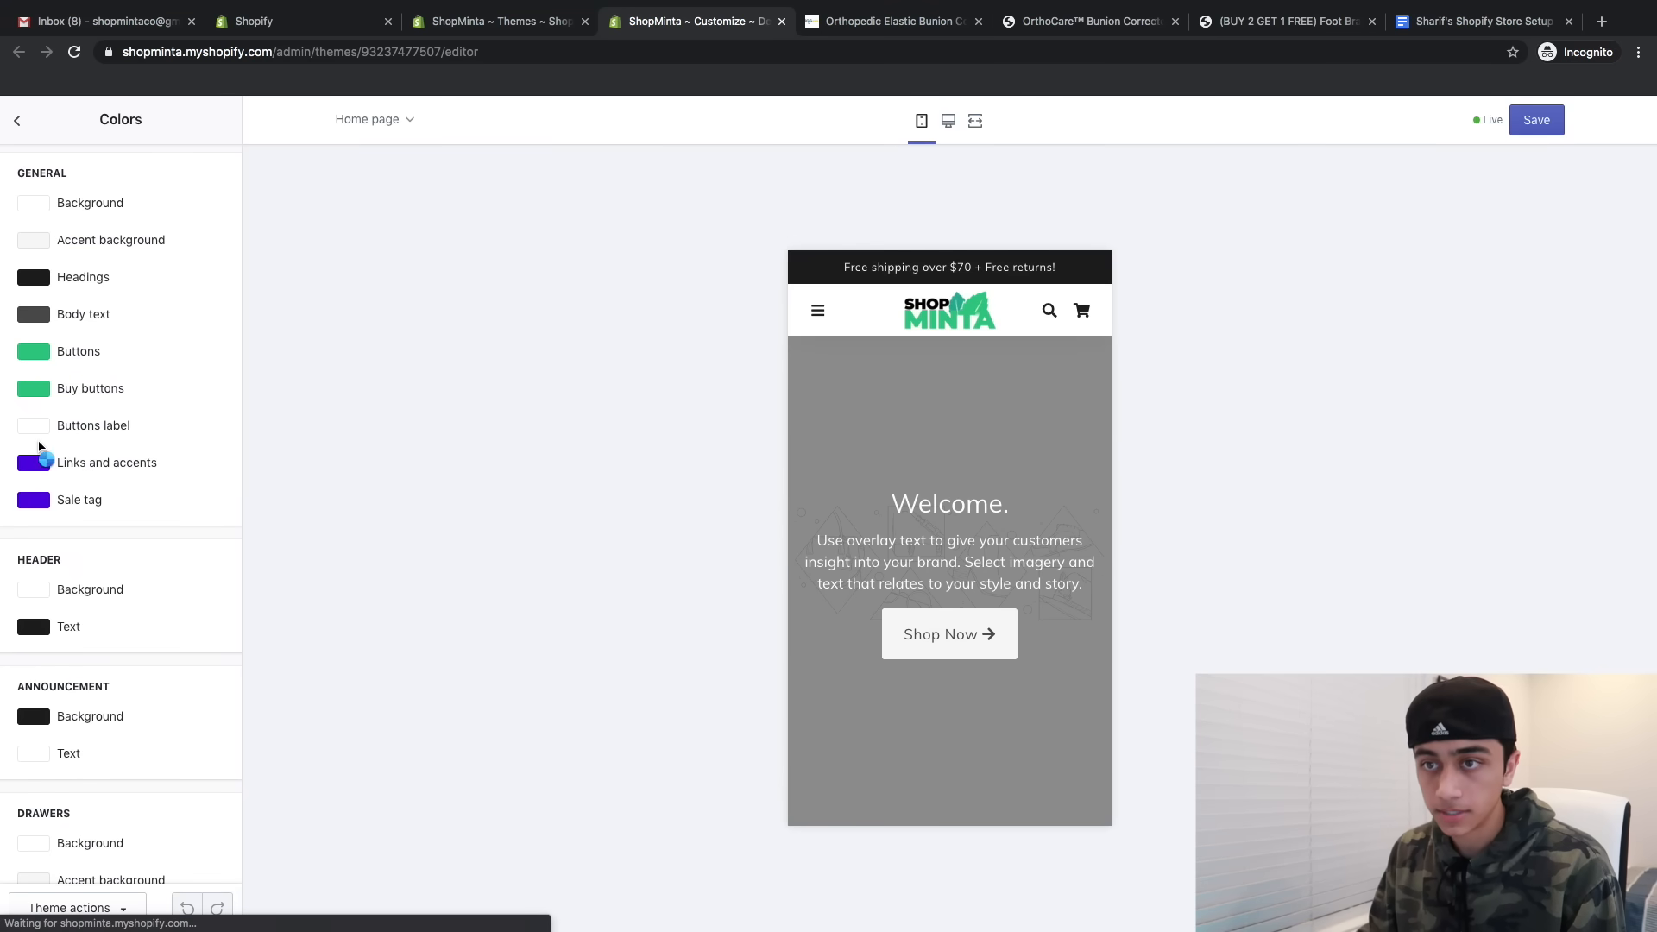
left_click(39, 464)
triple_click(78, 639)
key("ctrl+v")
left_click(92, 577)
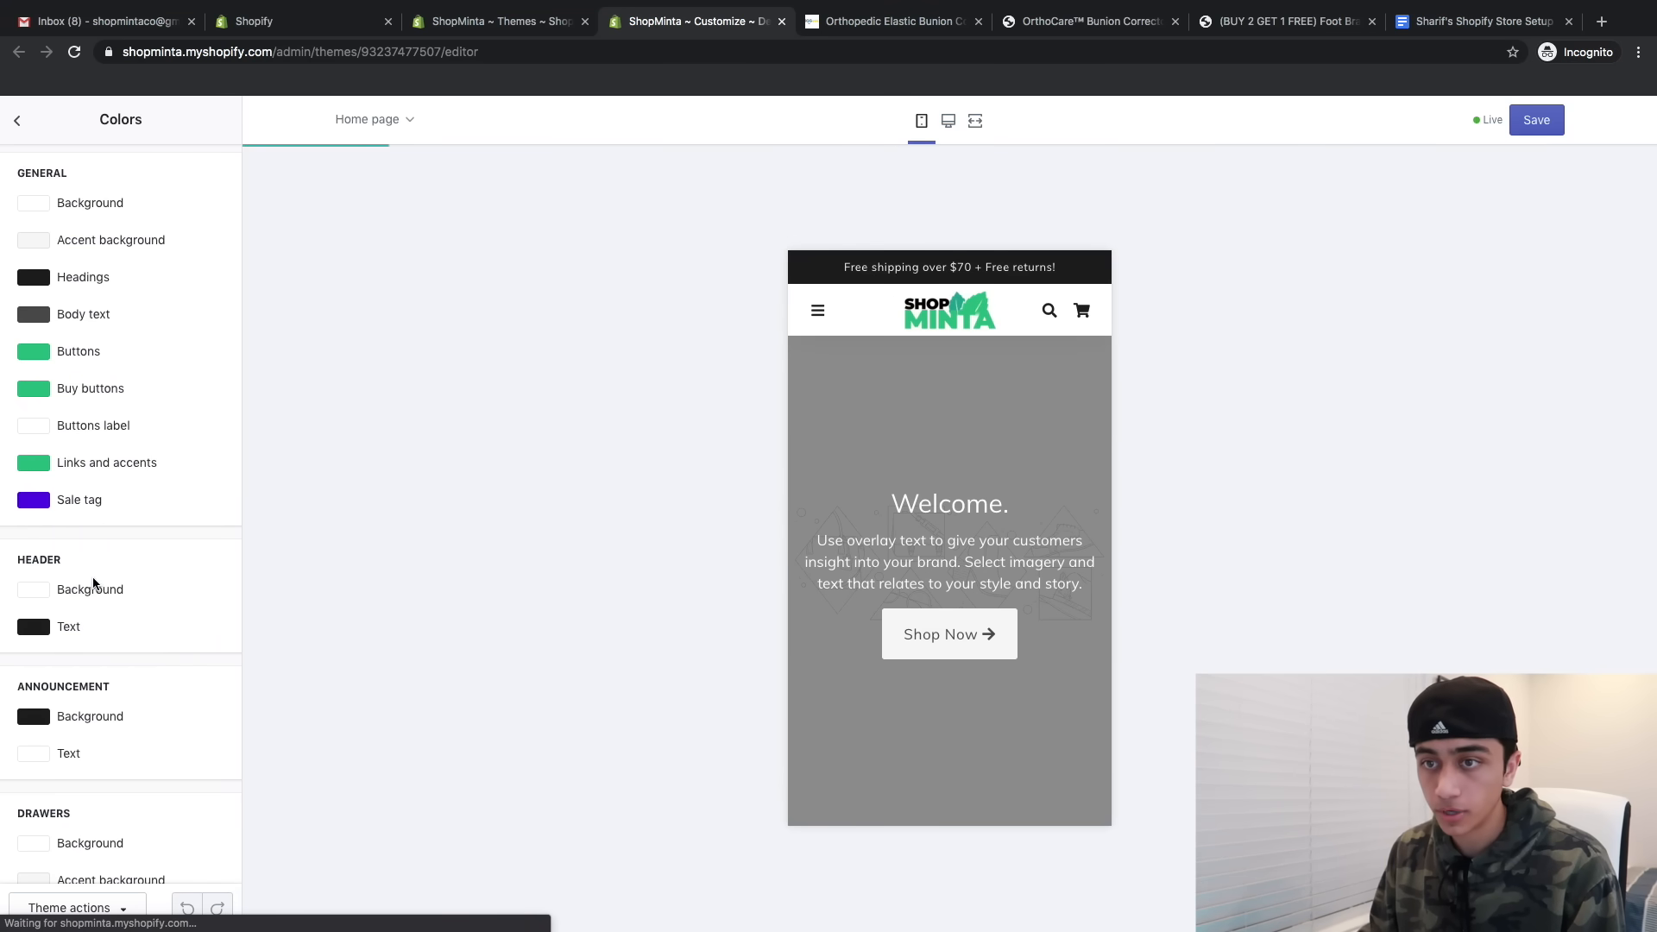
scroll(51, 514, "down", 1)
left_click(36, 480)
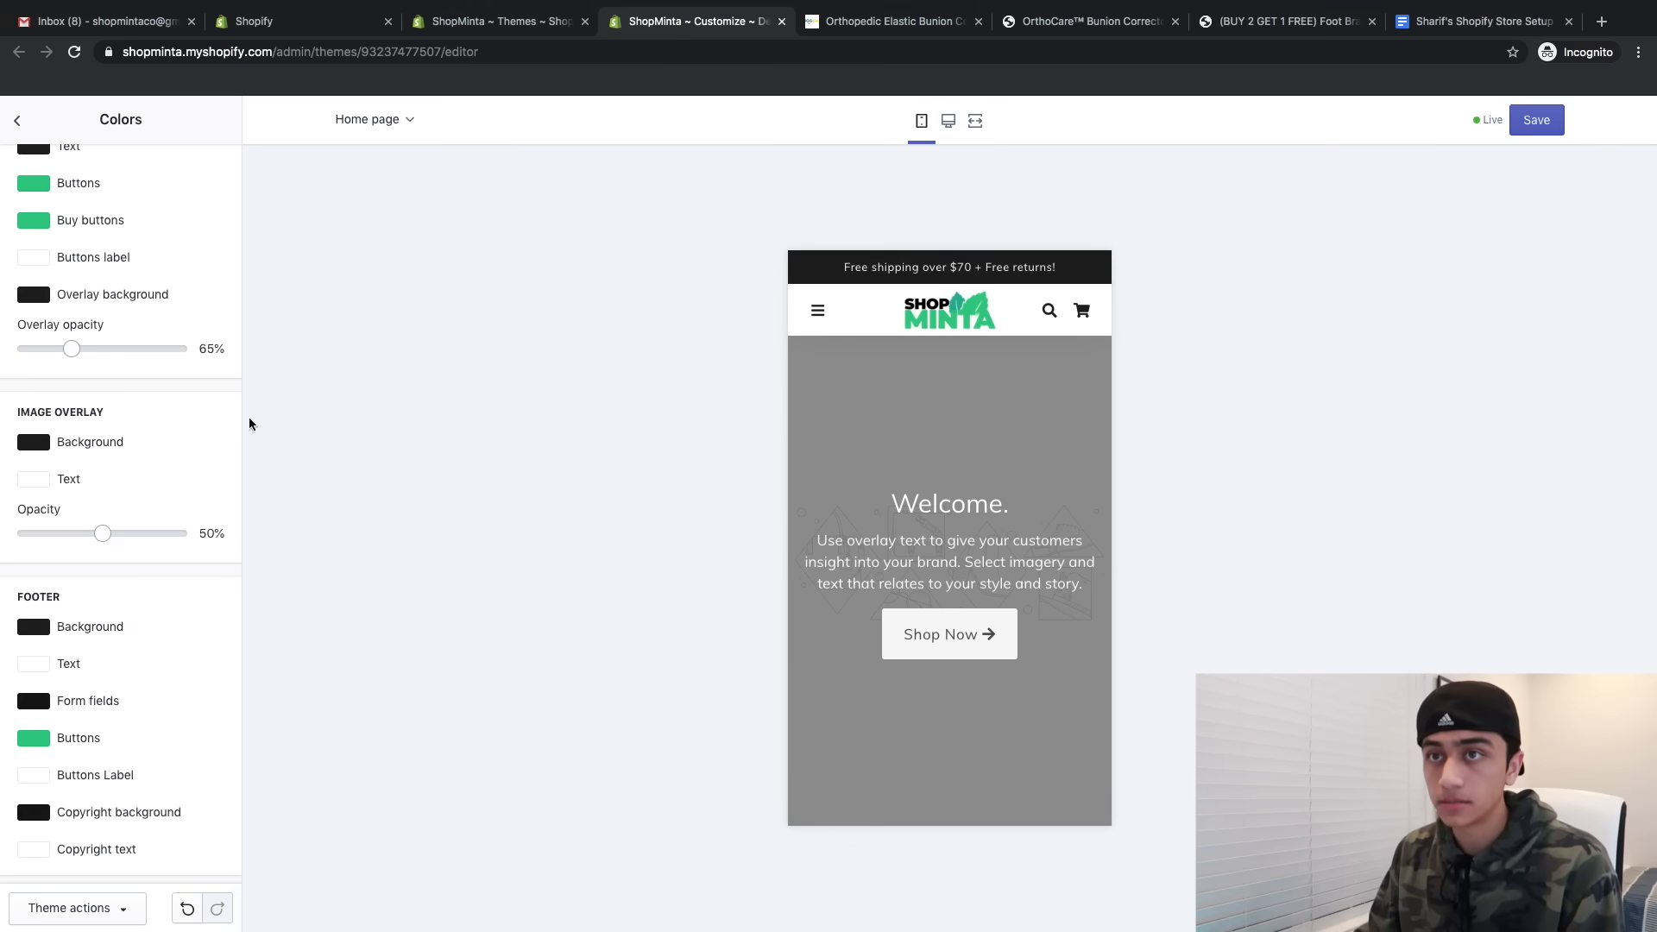
left_click(15, 121)
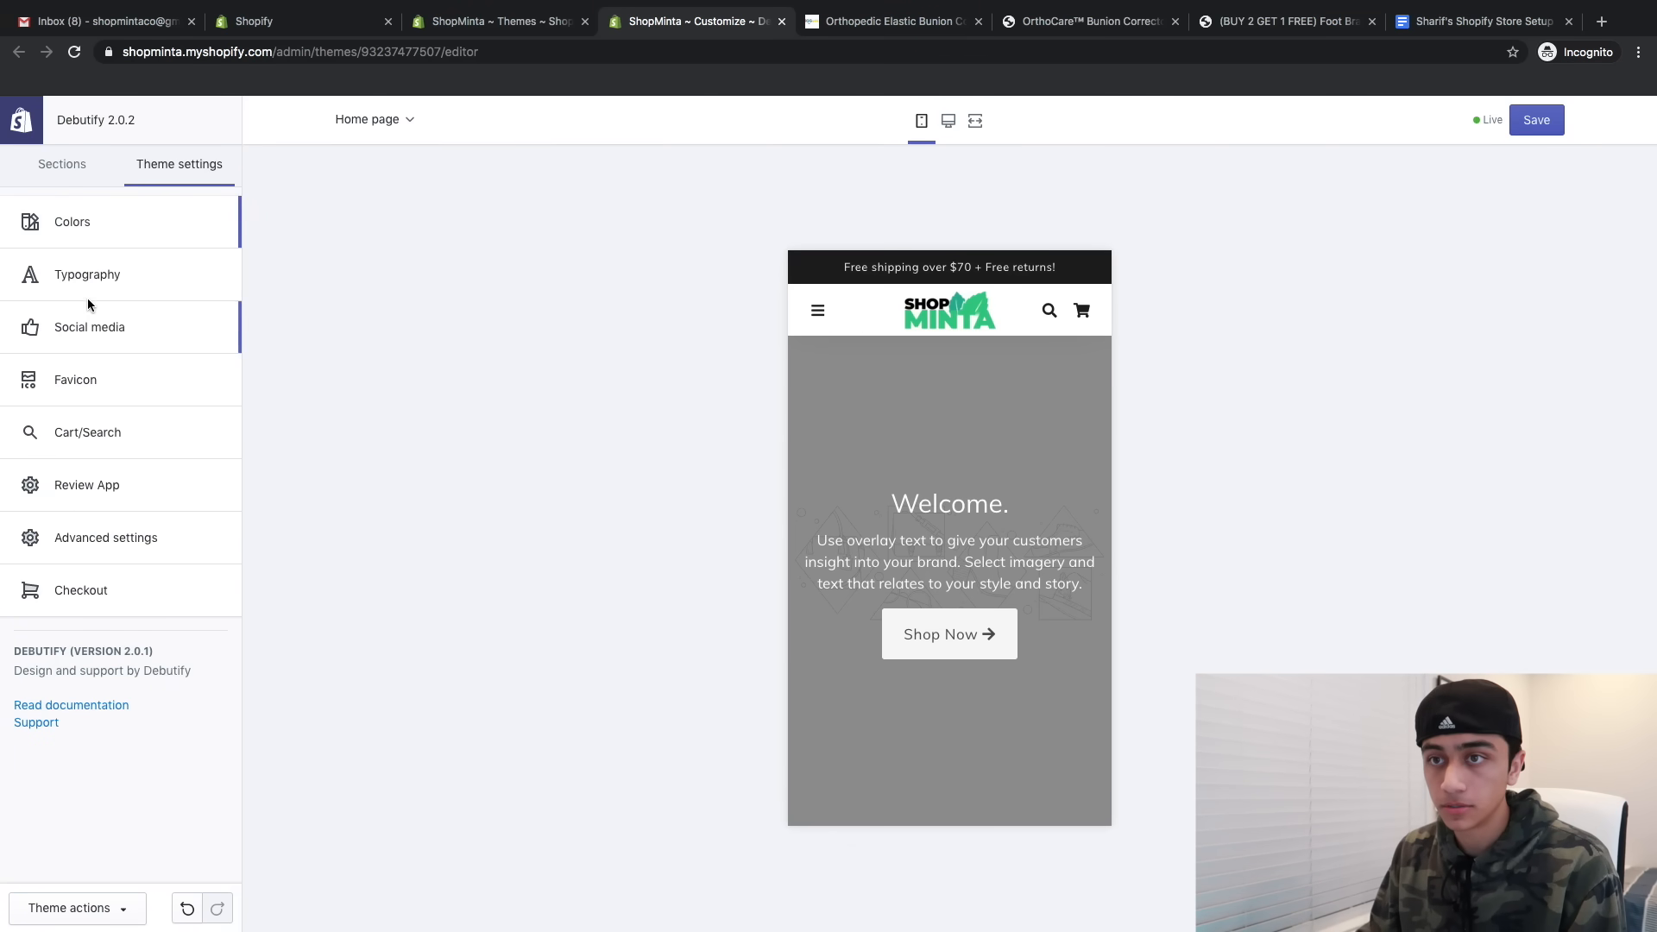
- Set the checkout Accents and Buttons colours to the same green #34CB84
left_click(57, 591)
scroll(126, 406, "down", 5)
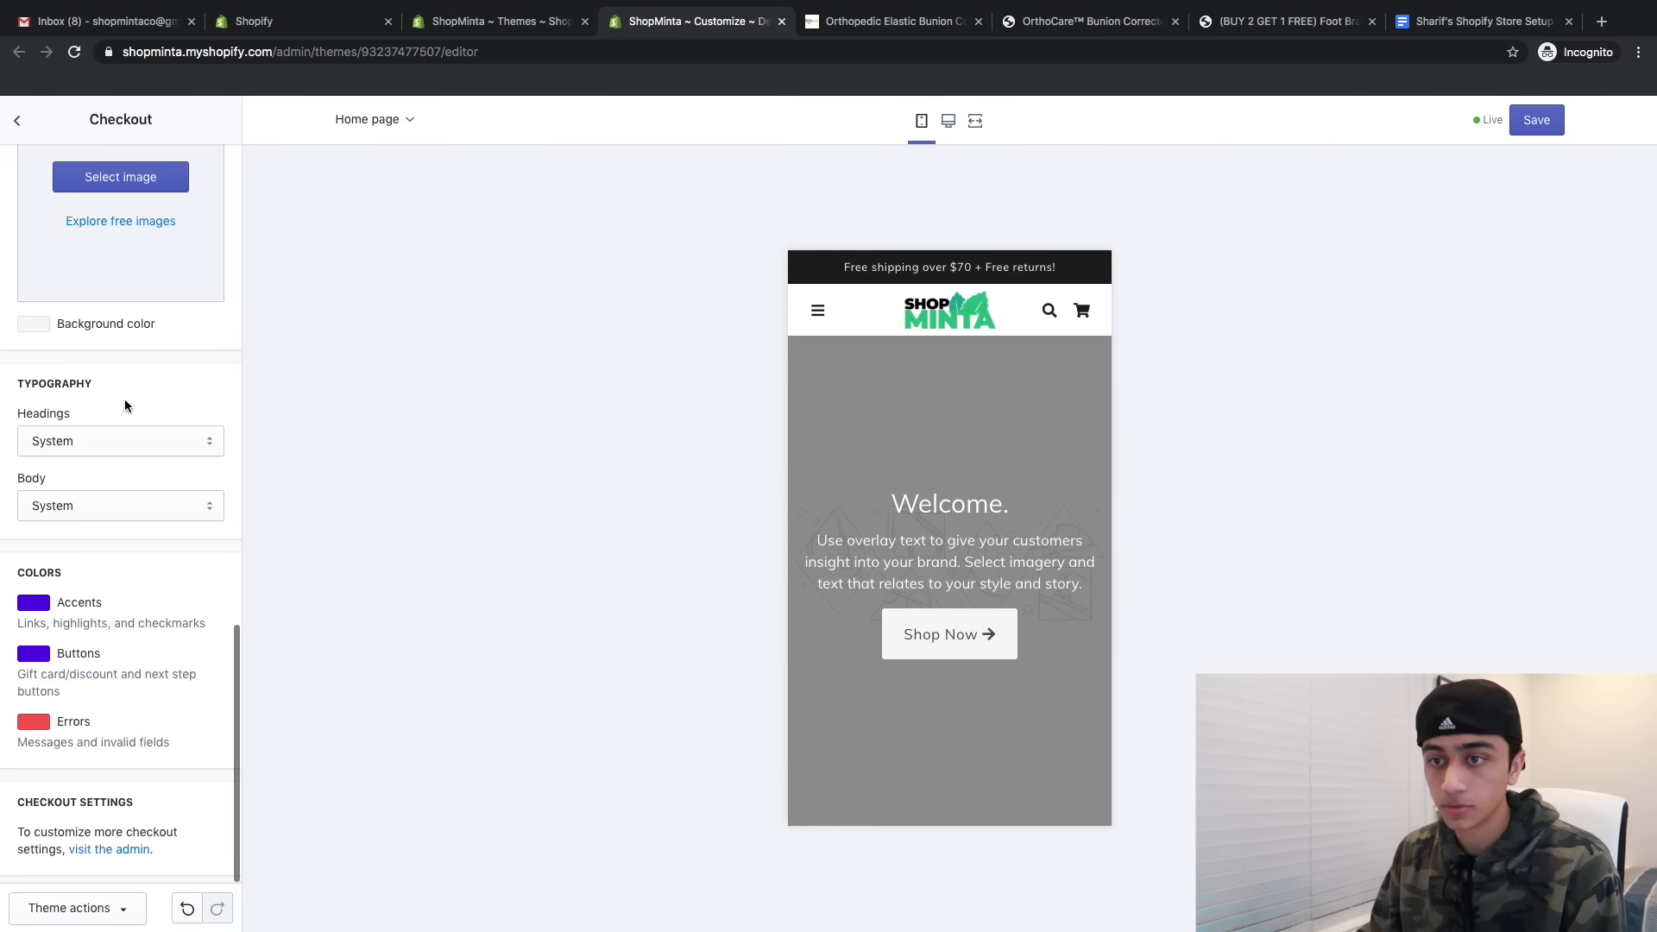
left_click(41, 608)
scroll(59, 733, "down", 2)
left_click(39, 781)
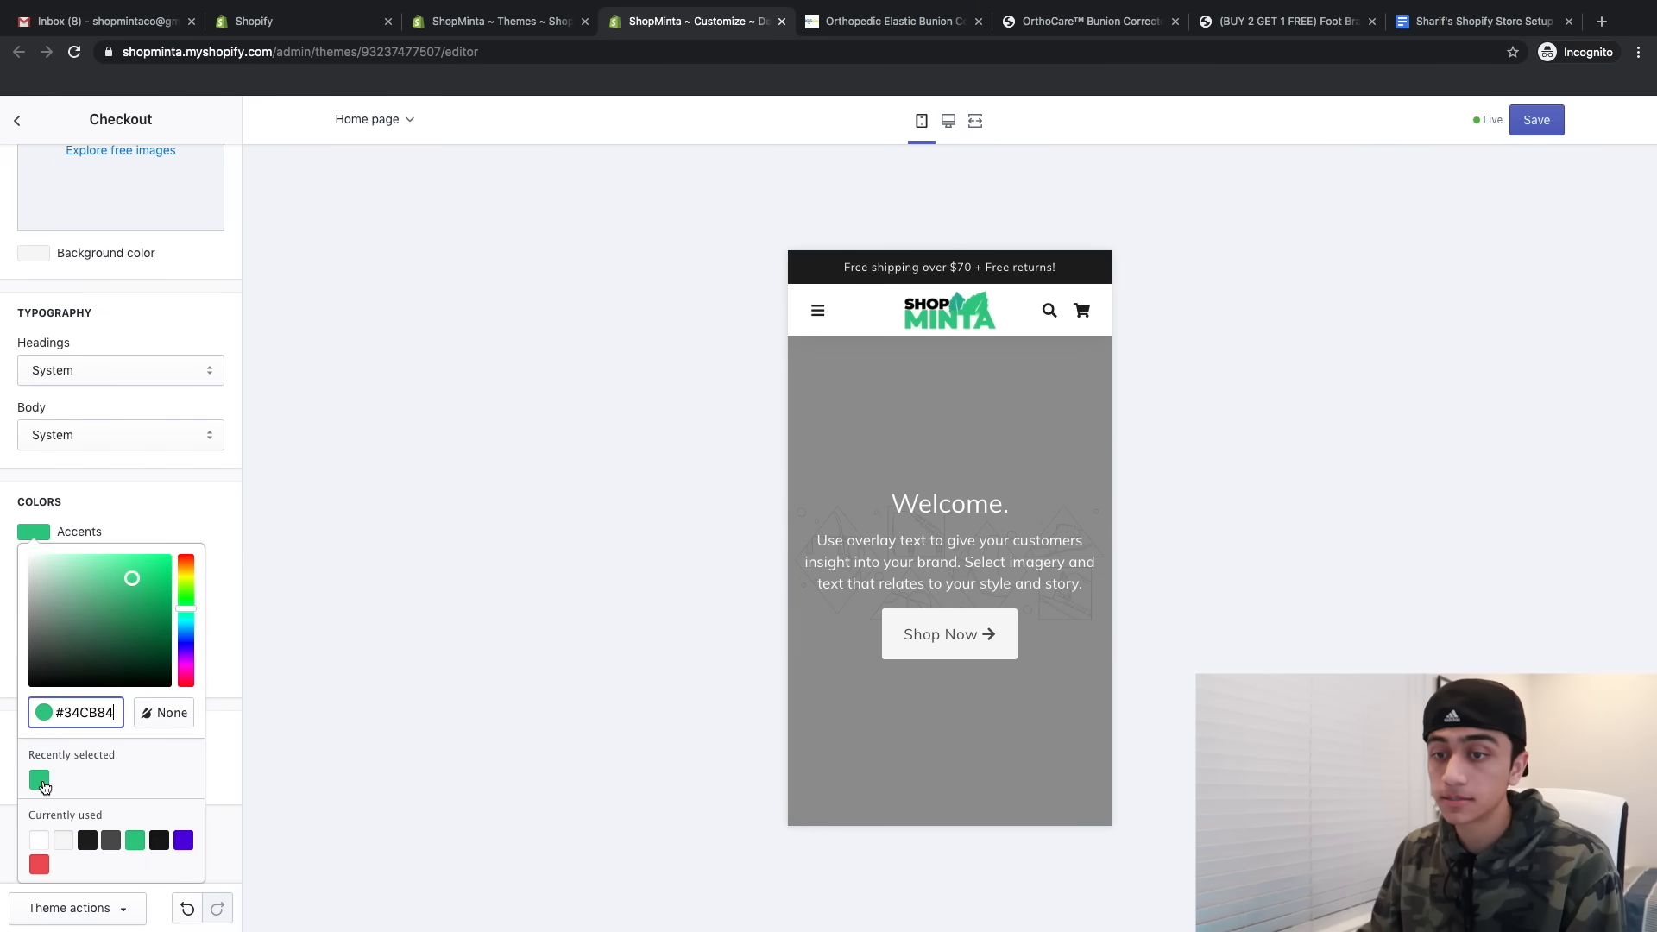
left_click(318, 676)
left_click(44, 658)
scroll(71, 727, "down", 1)
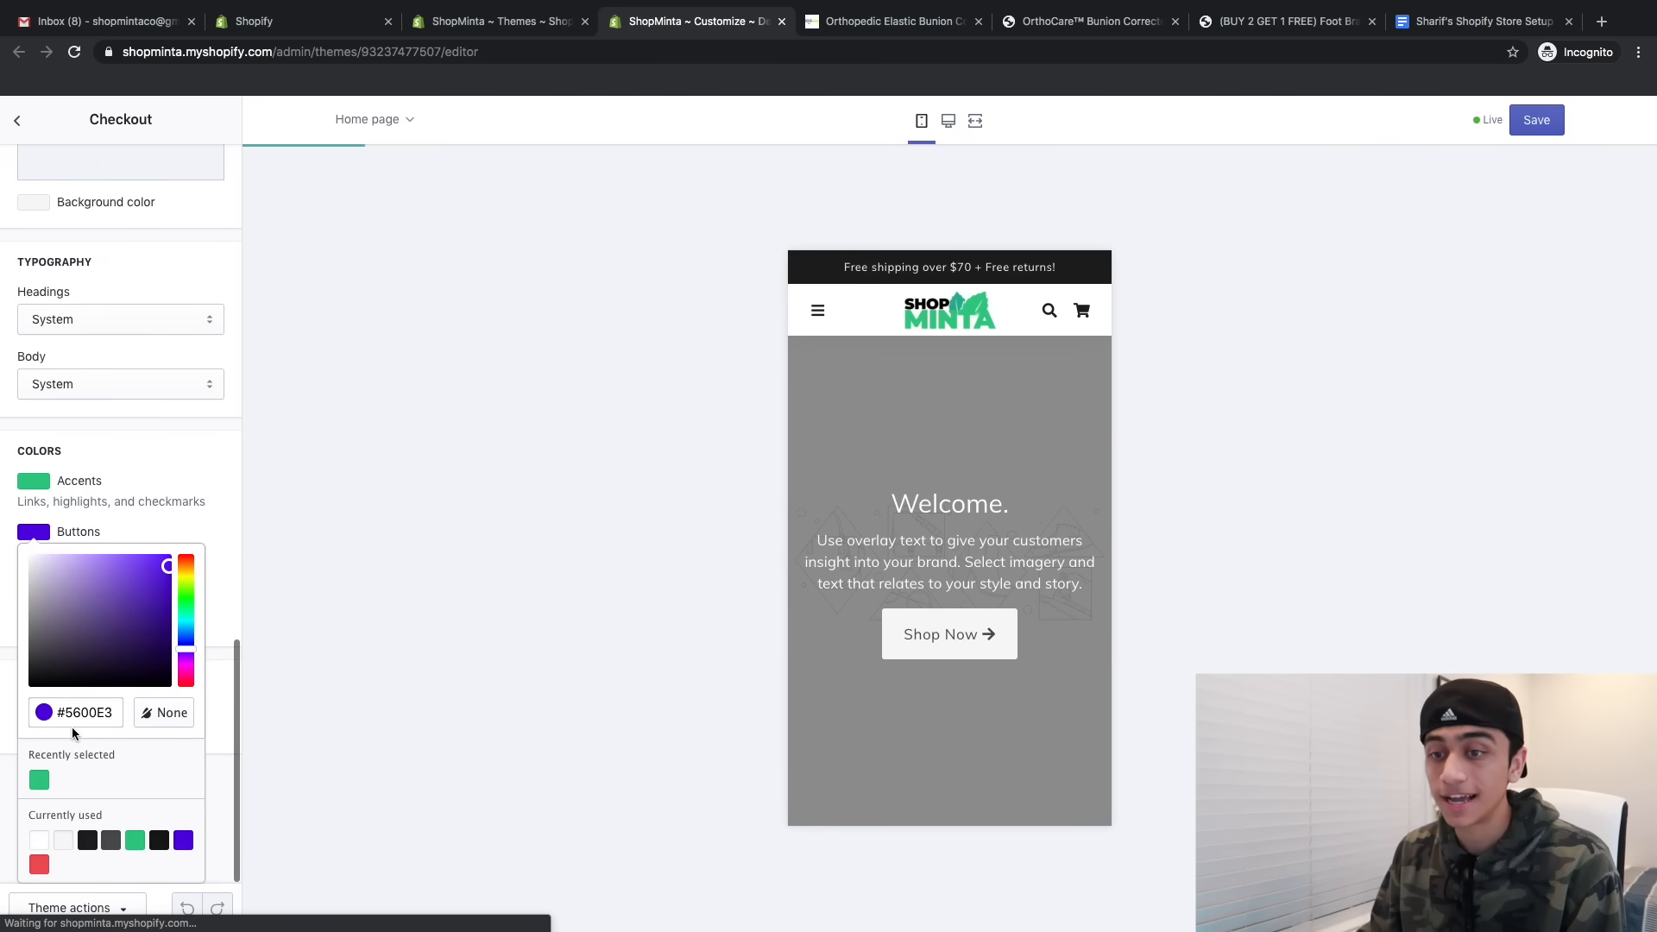
left_click(39, 780)
left_click(220, 654)
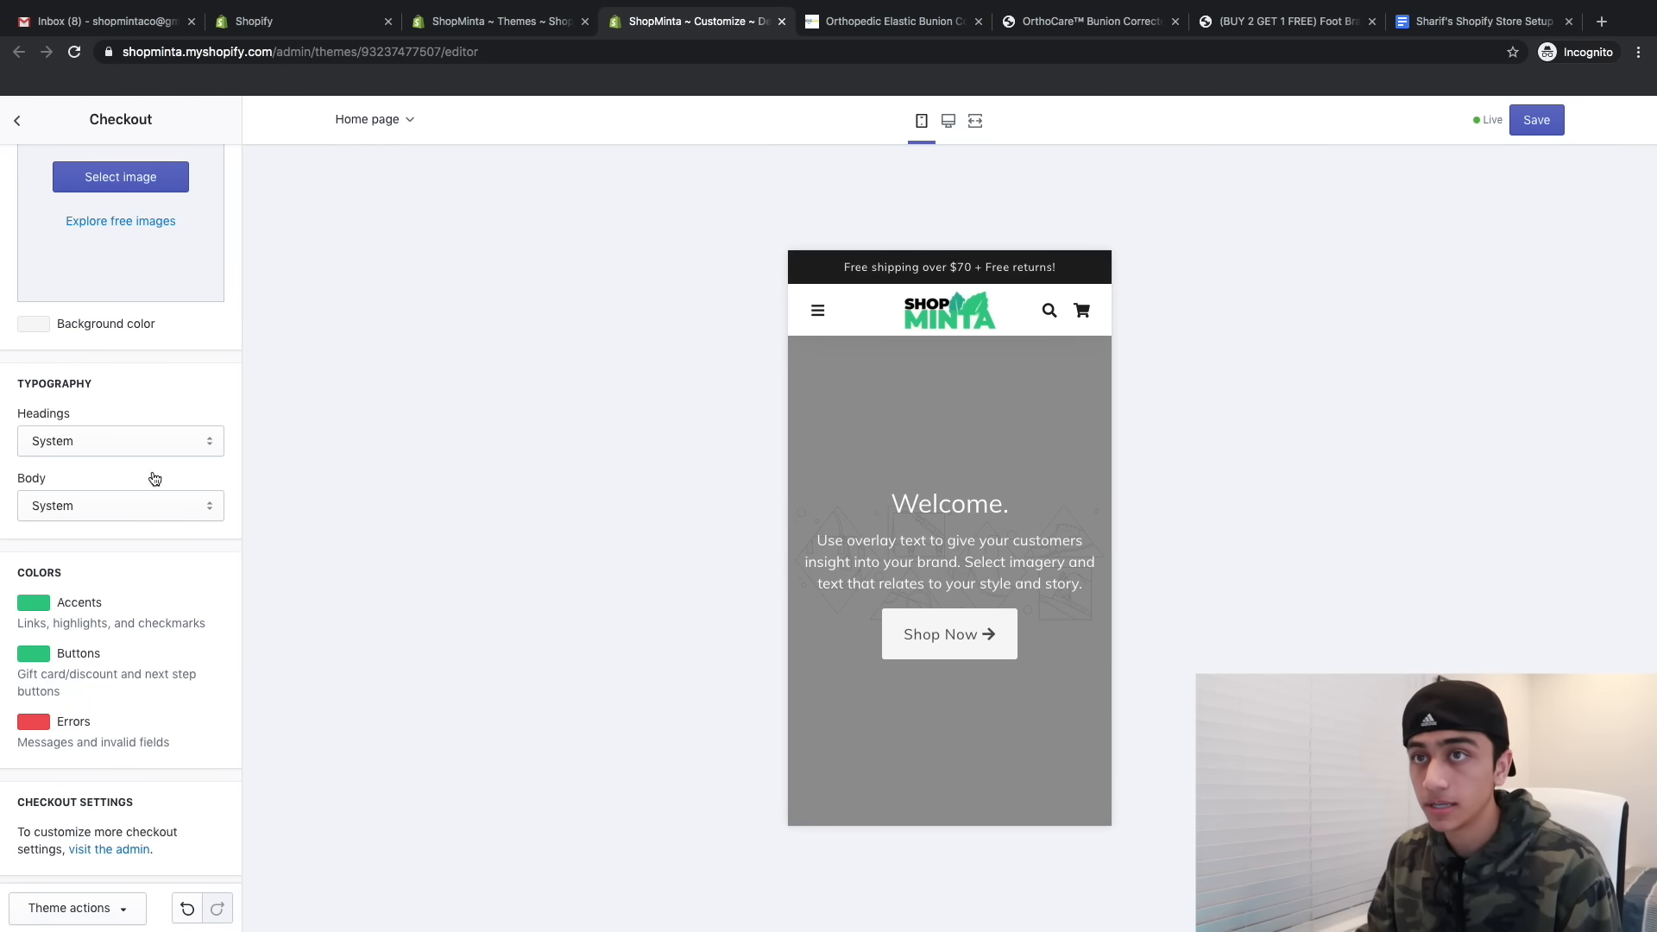
left_click(7, 122)
left_click(69, 164)
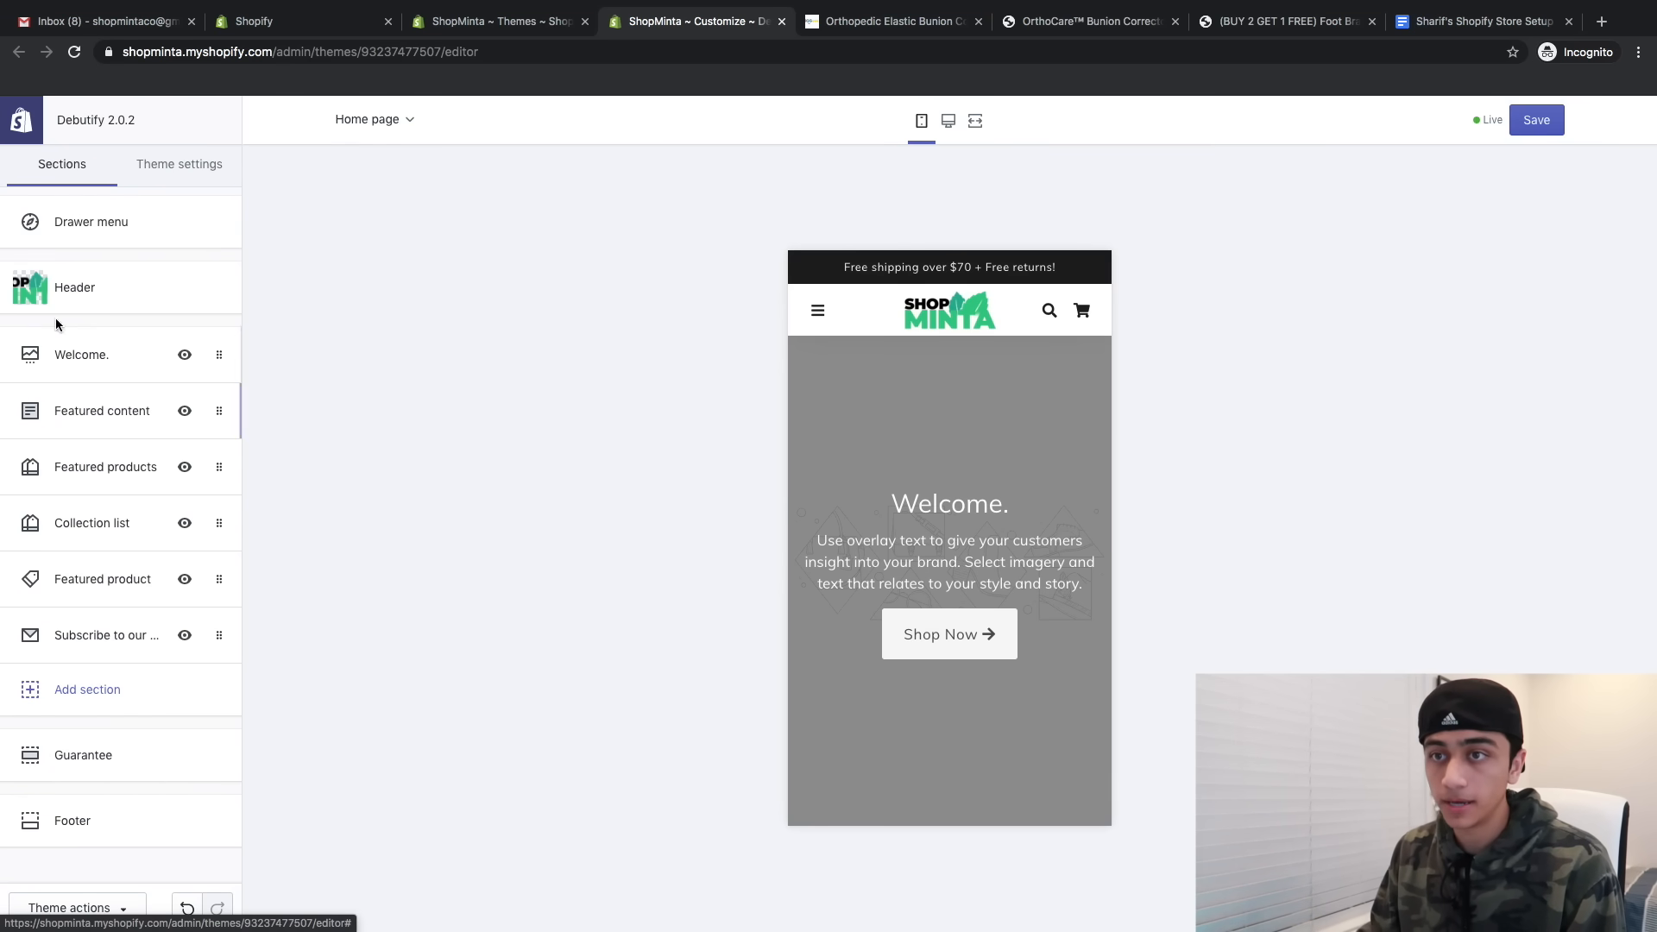
- Pick a free beach stock photo for the Welcome. slide and select its heading for replacement
left_click(99, 375)
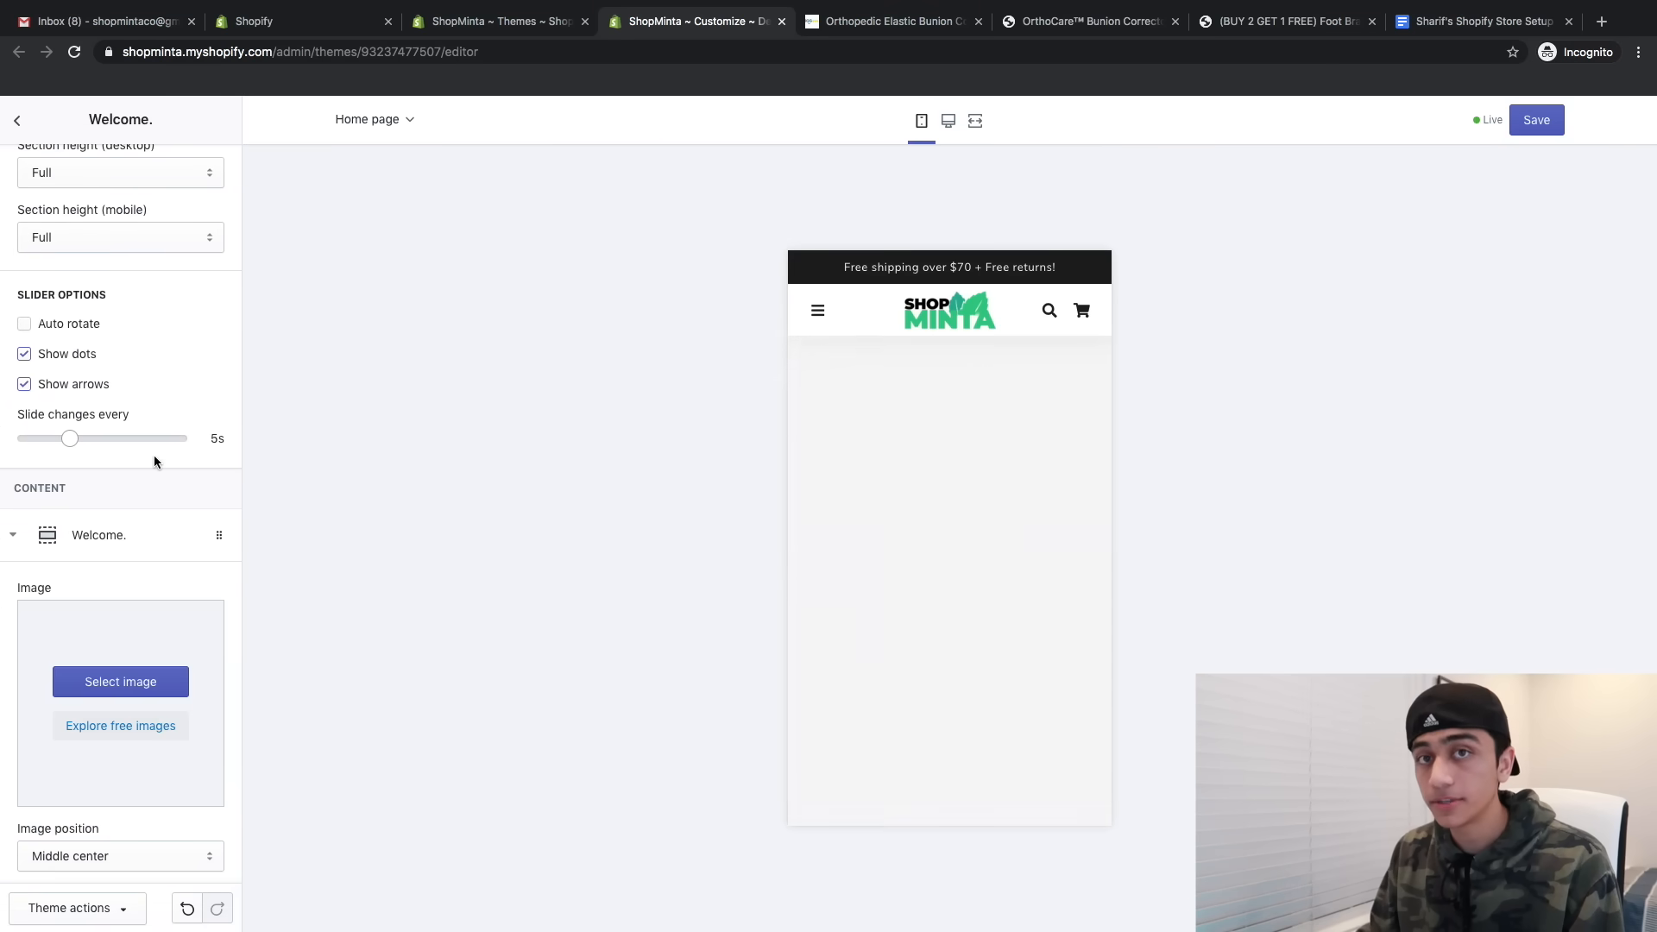
scroll(482, 525, "down", 1)
scroll(129, 629, "down", 1)
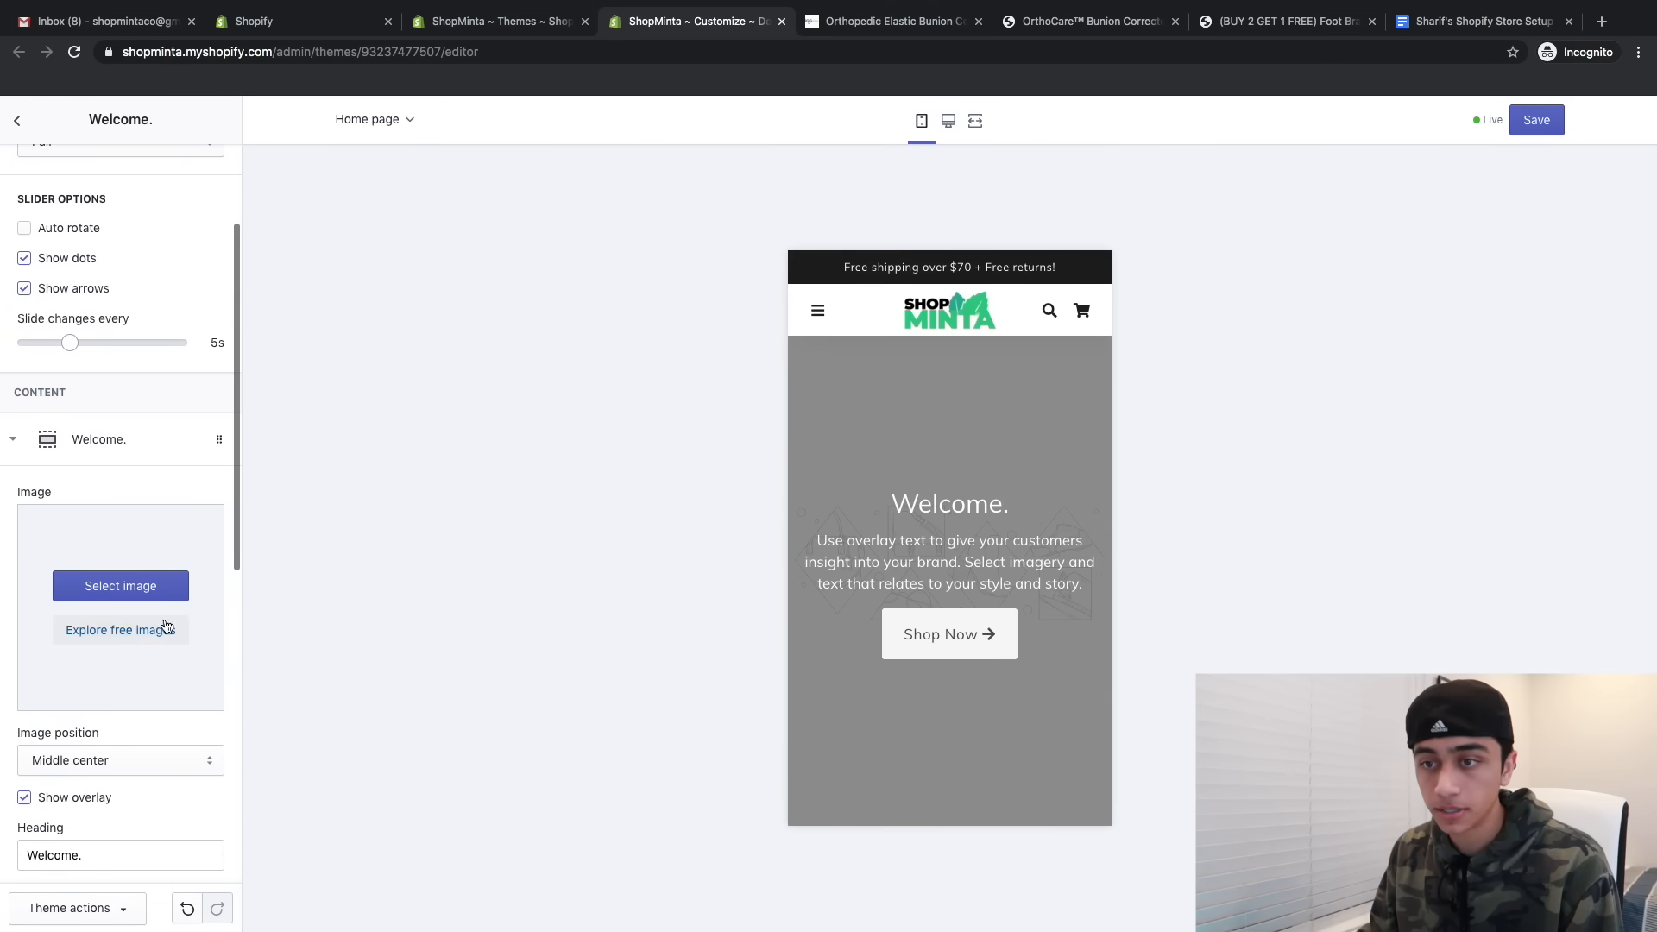
left_click(159, 629)
left_click(113, 222)
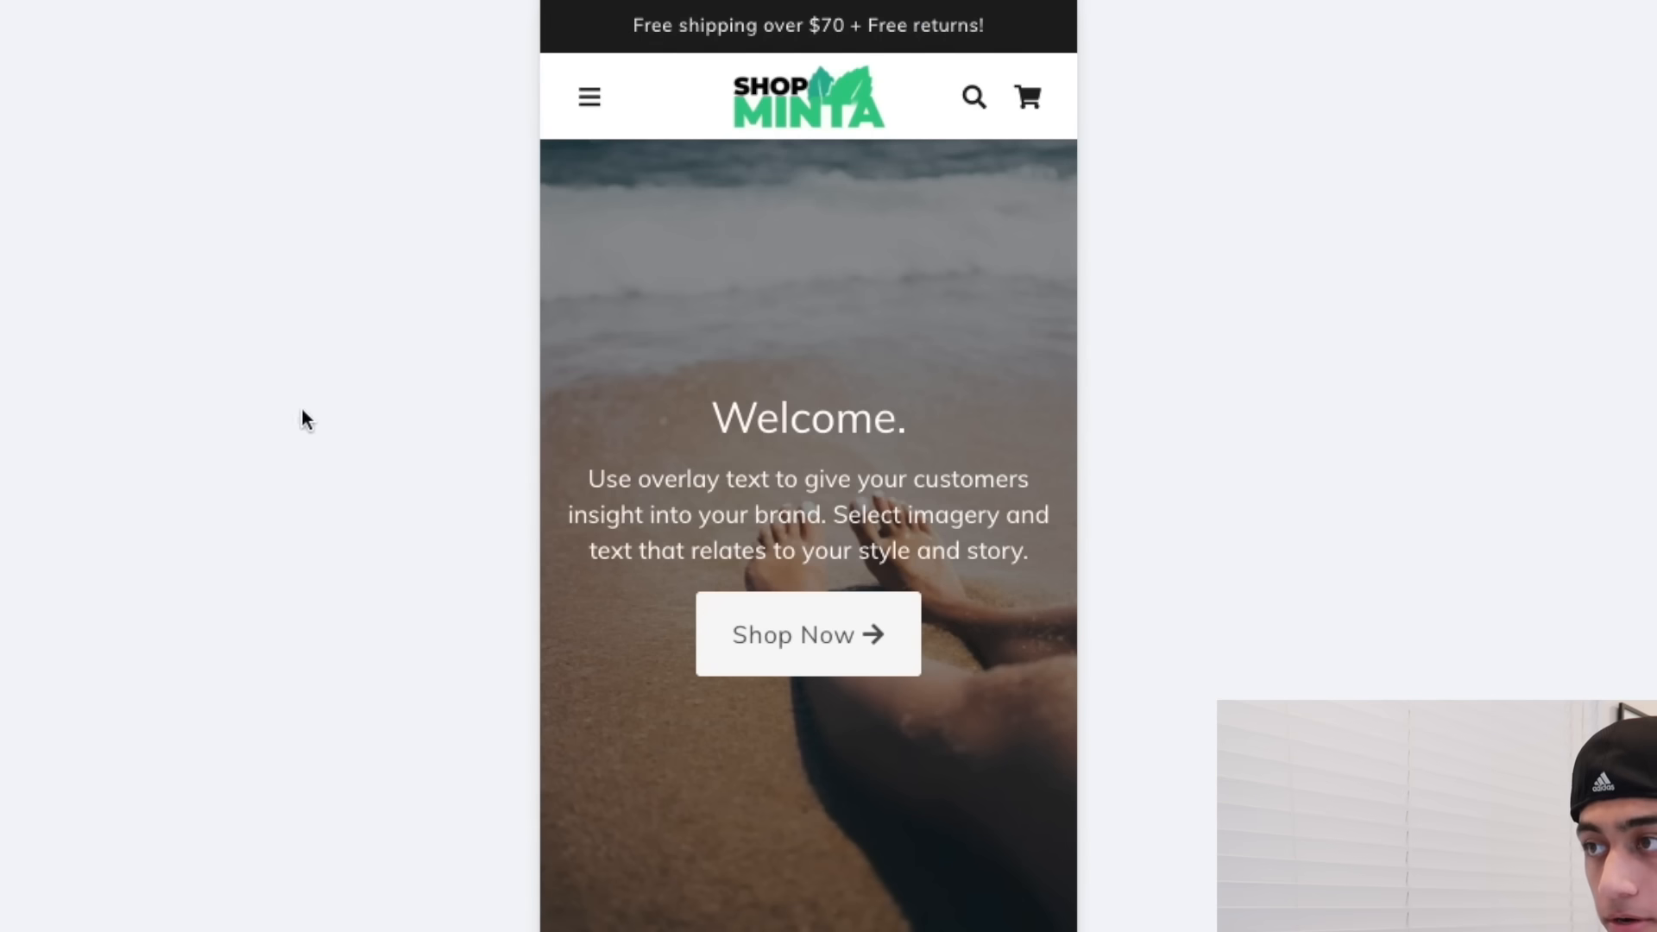
scroll(777, 521, "down", 3)
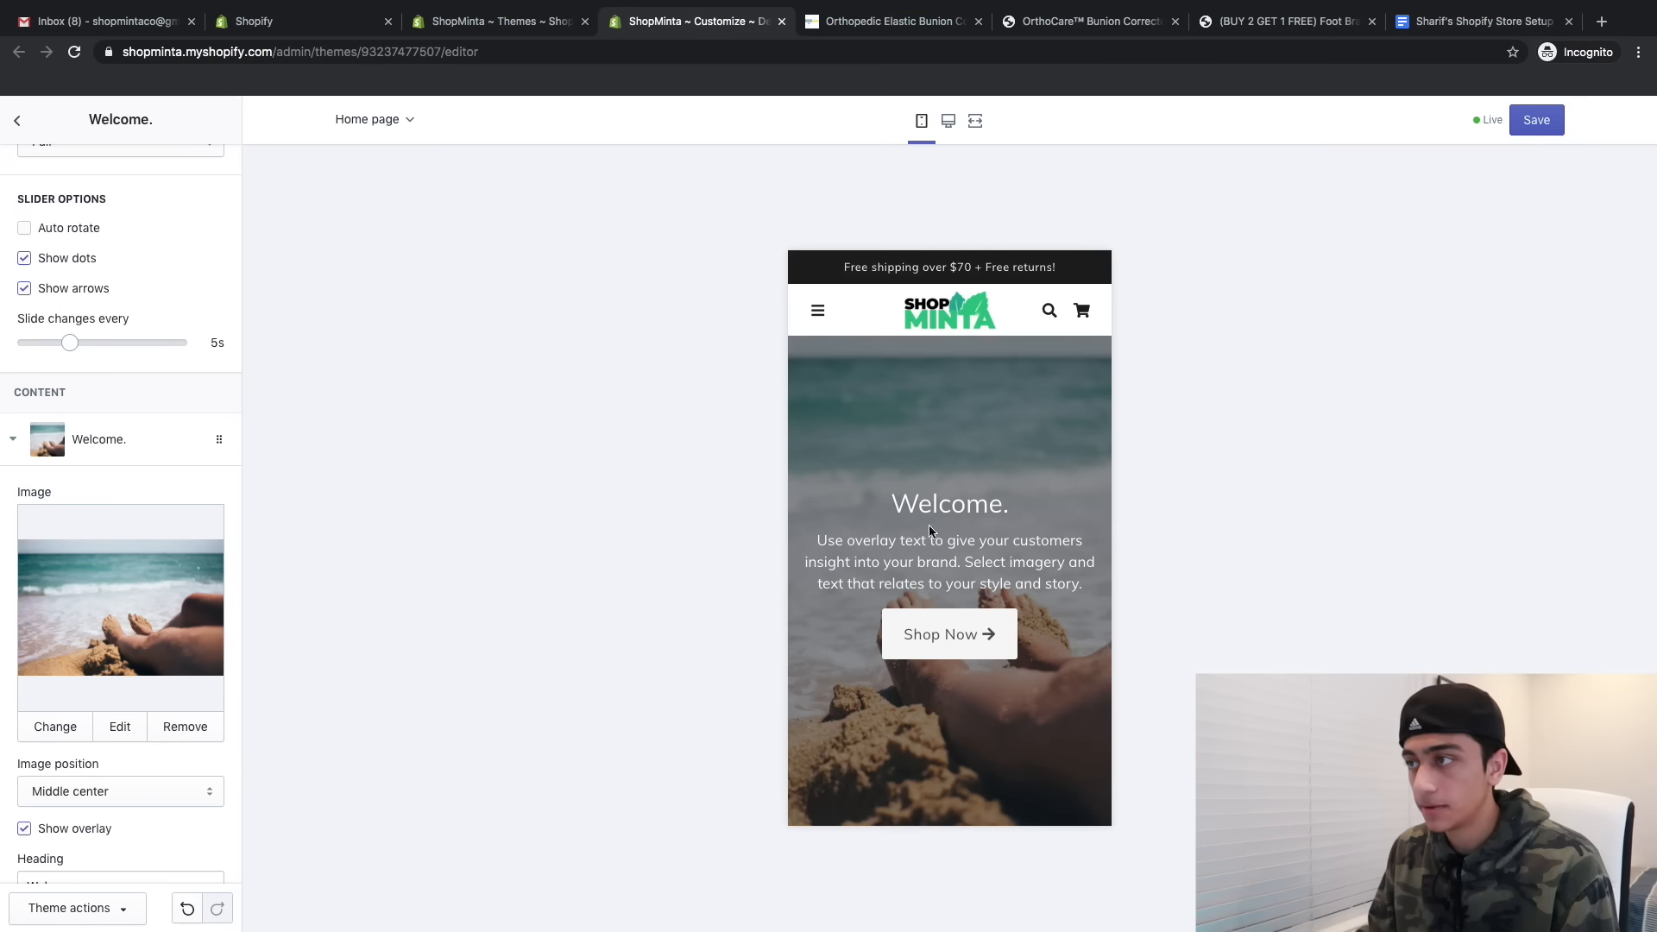
scroll(909, 489, "down", 1)
scroll(167, 540, "down", 3)
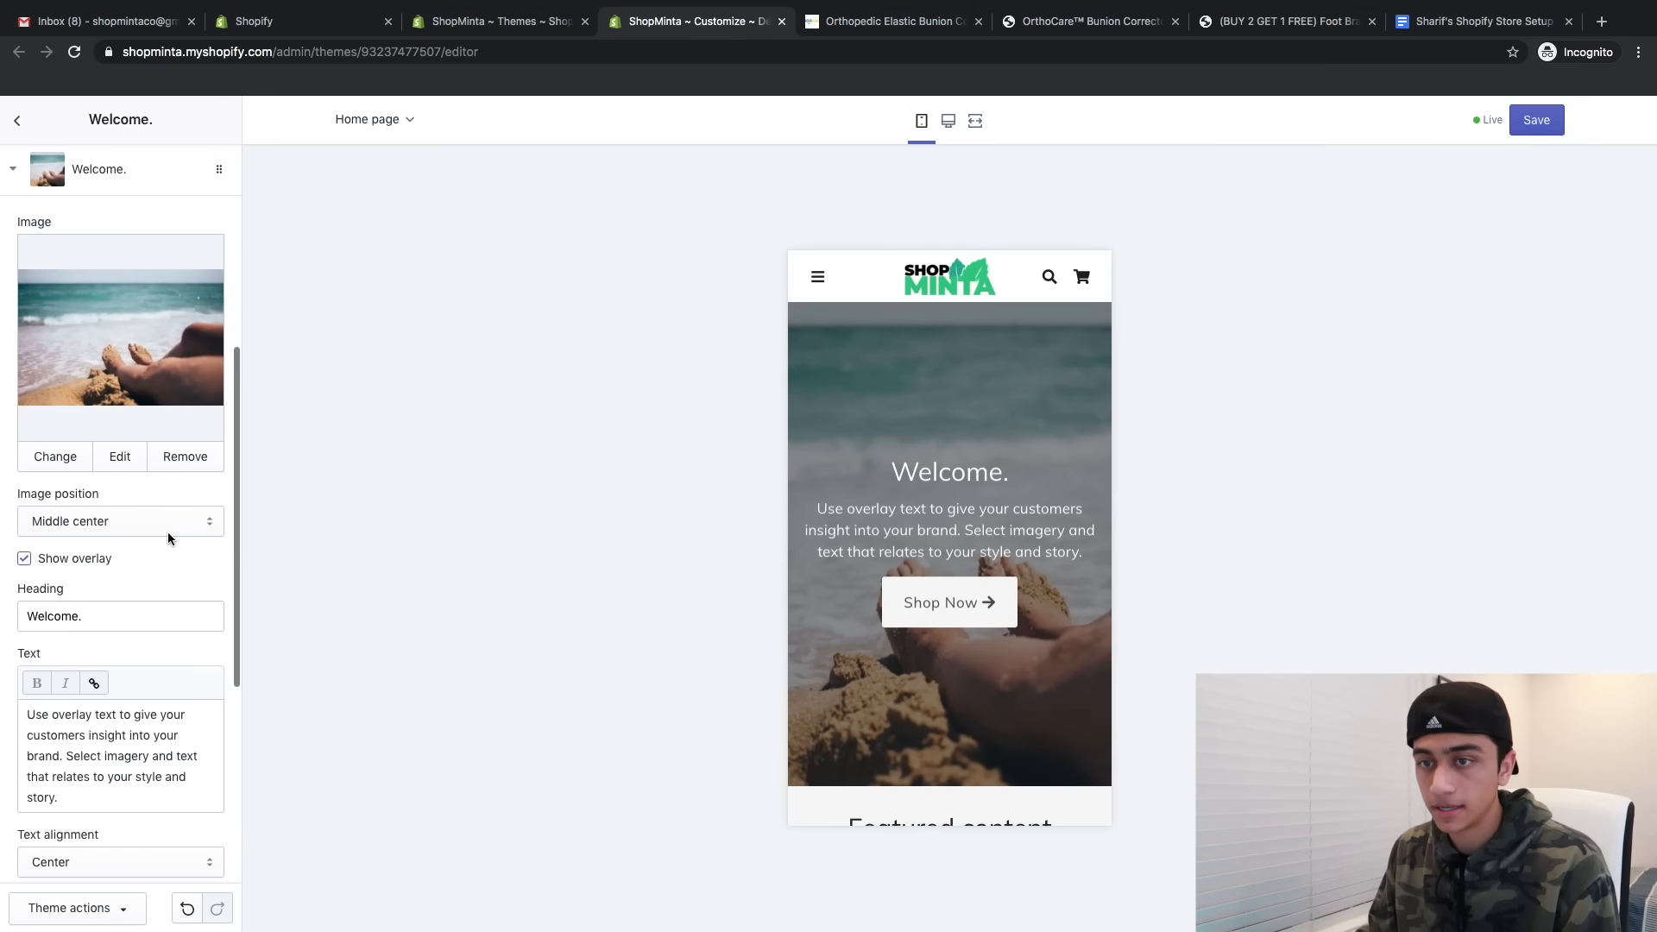
triple_click(91, 602)
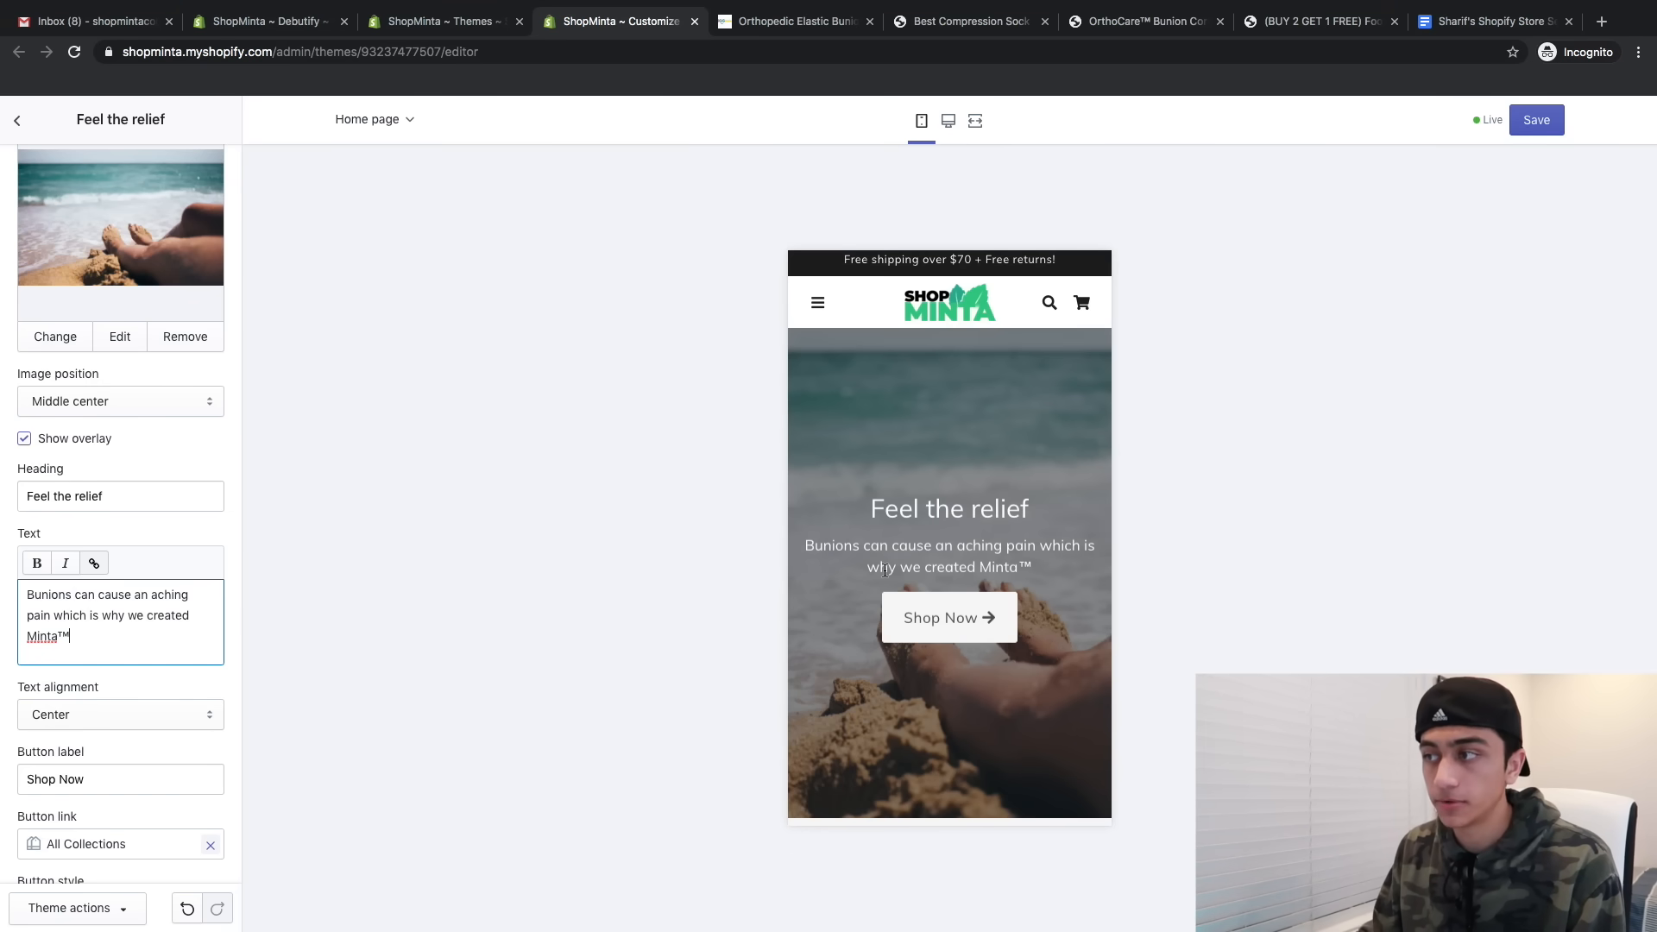
scroll(885, 569, "down", 2)
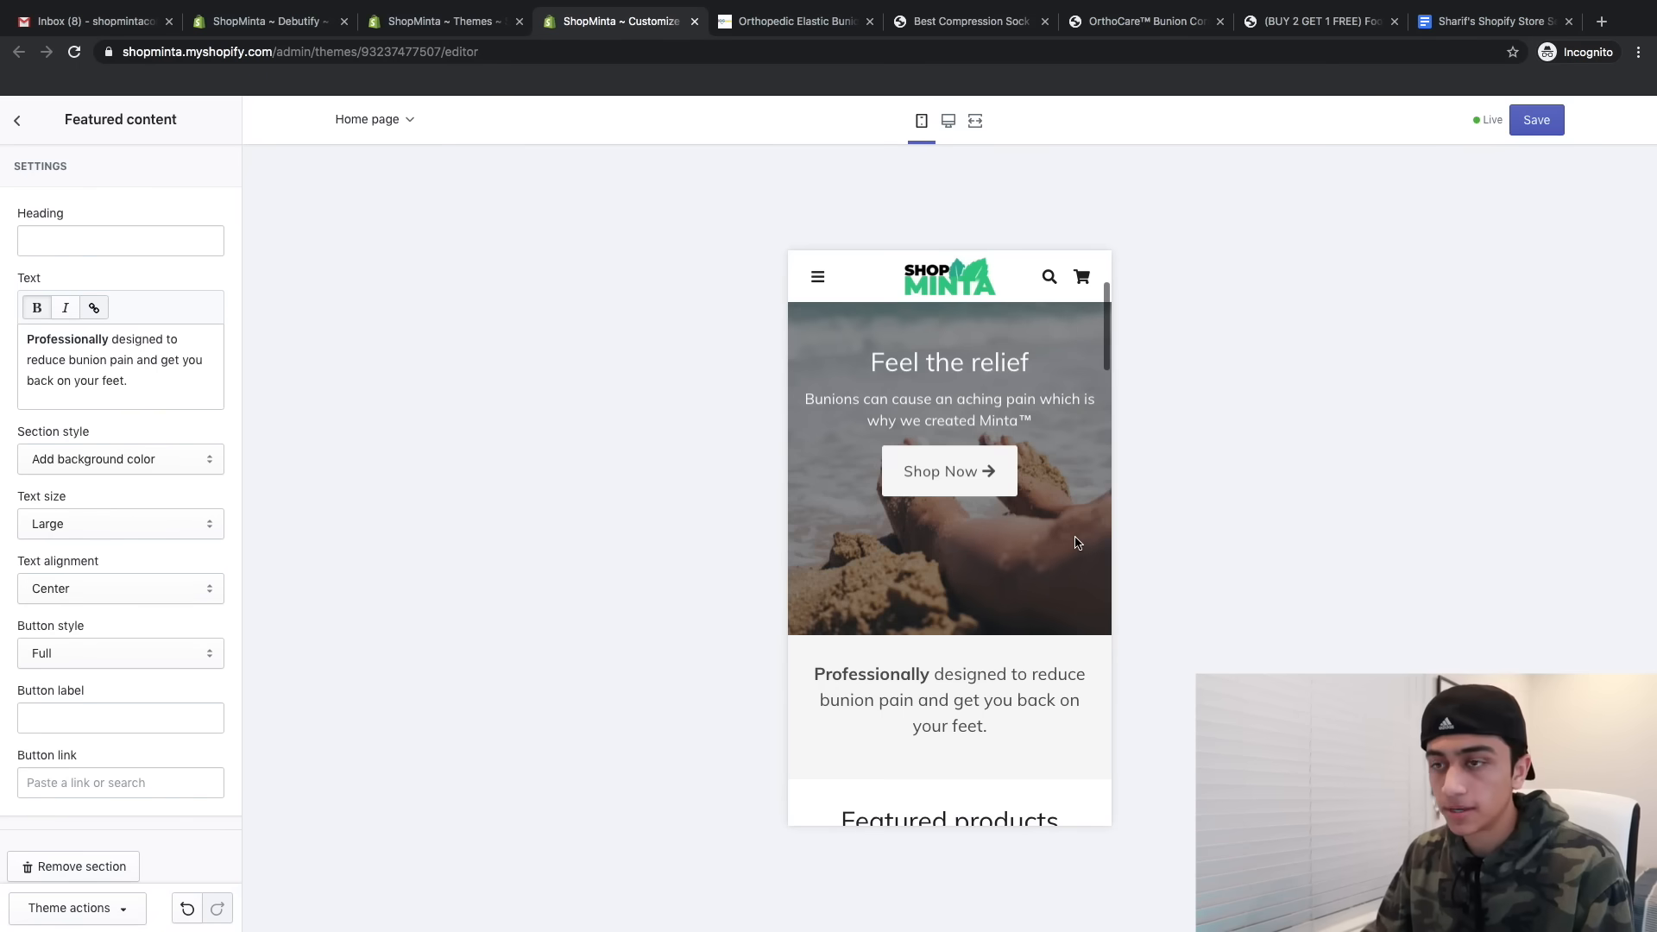
- Remove the Featured products, Collection list and Featured content sections from the home page
scroll(1076, 543, "down", 2)
left_click_drag(891, 557, 993, 547)
left_click(947, 590)
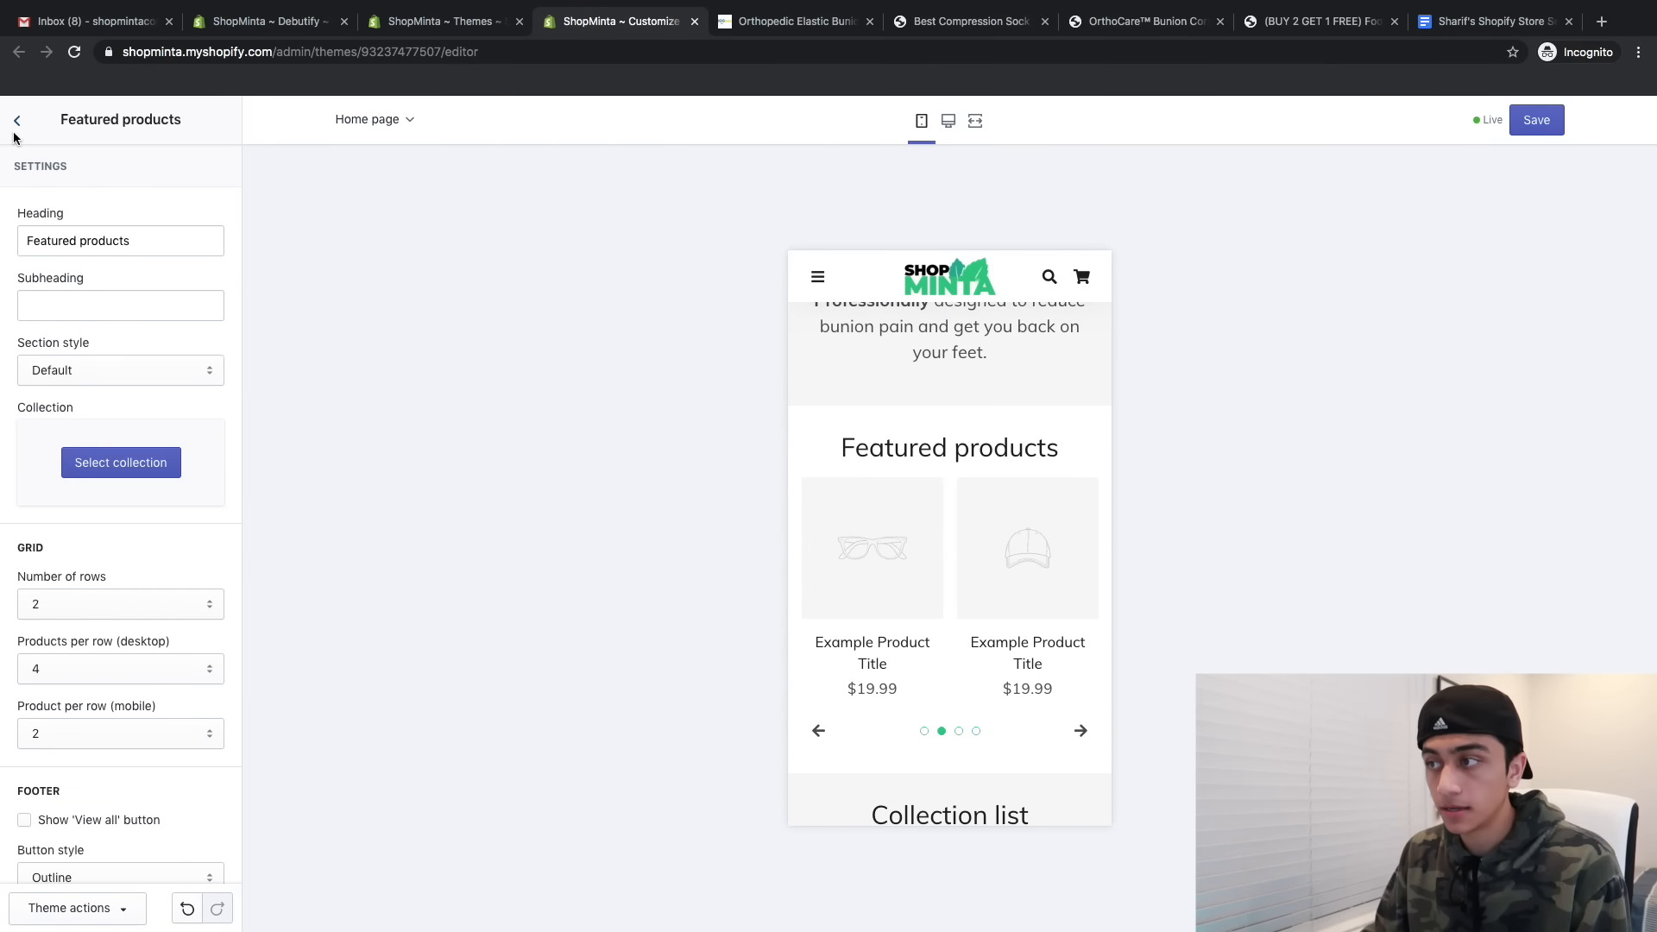
scroll(905, 426, "up", 1)
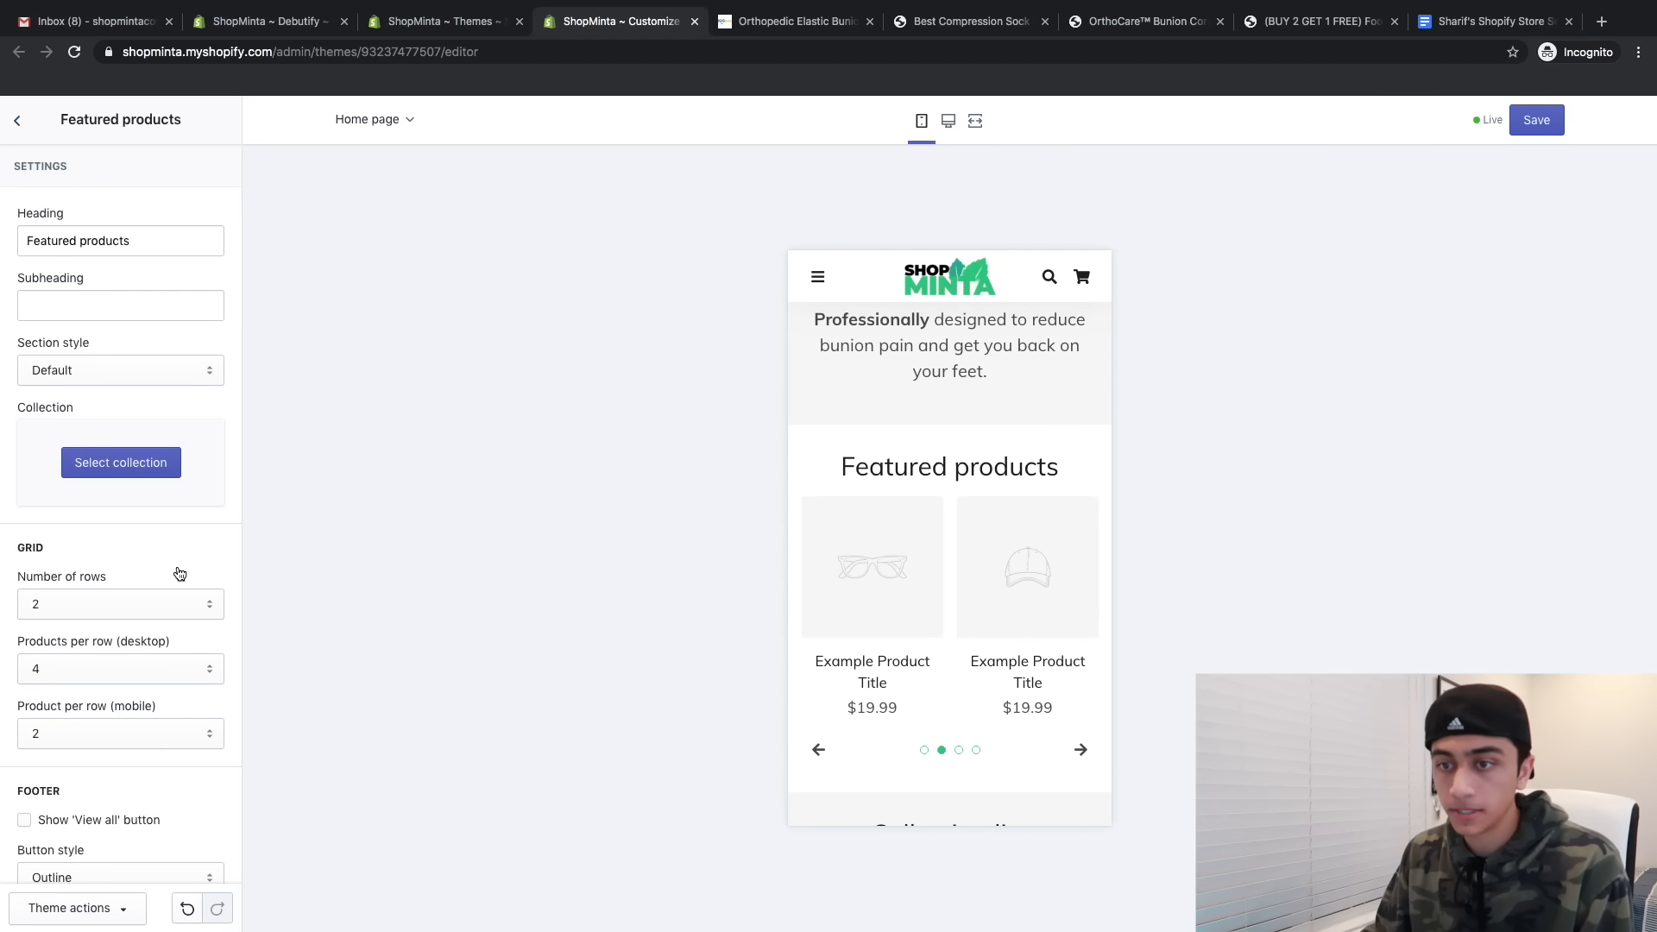
scroll(180, 574, "down", 4)
left_click(69, 855)
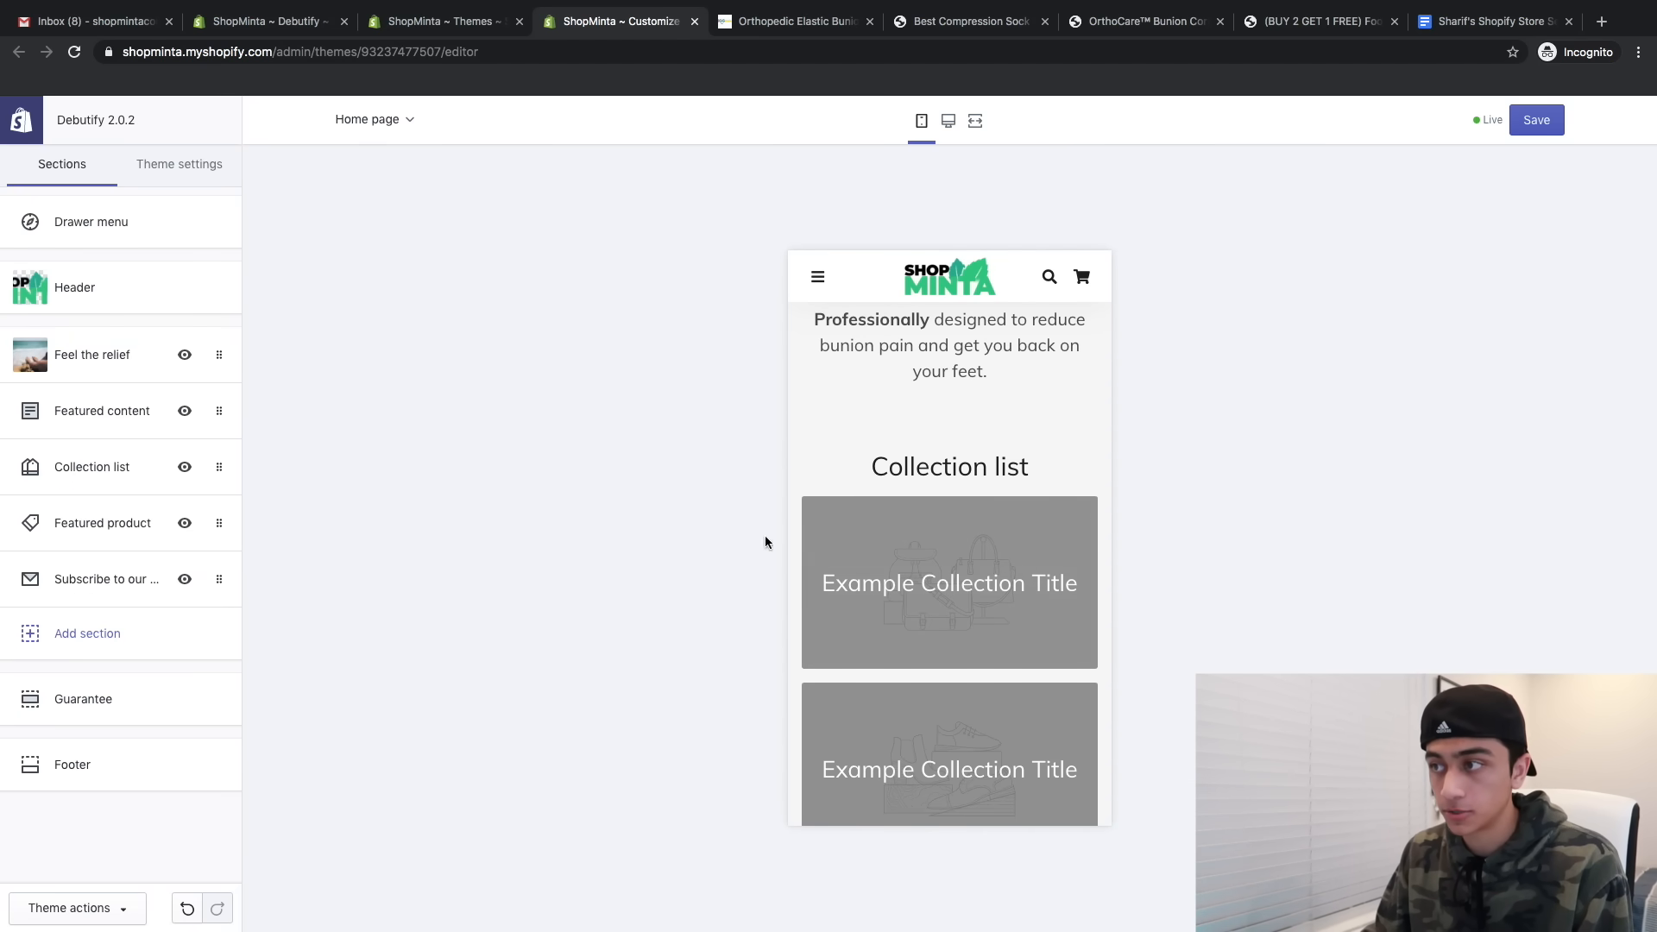
scroll(910, 422, "up", 3)
scroll(910, 421, "down", 2)
left_click(69, 467)
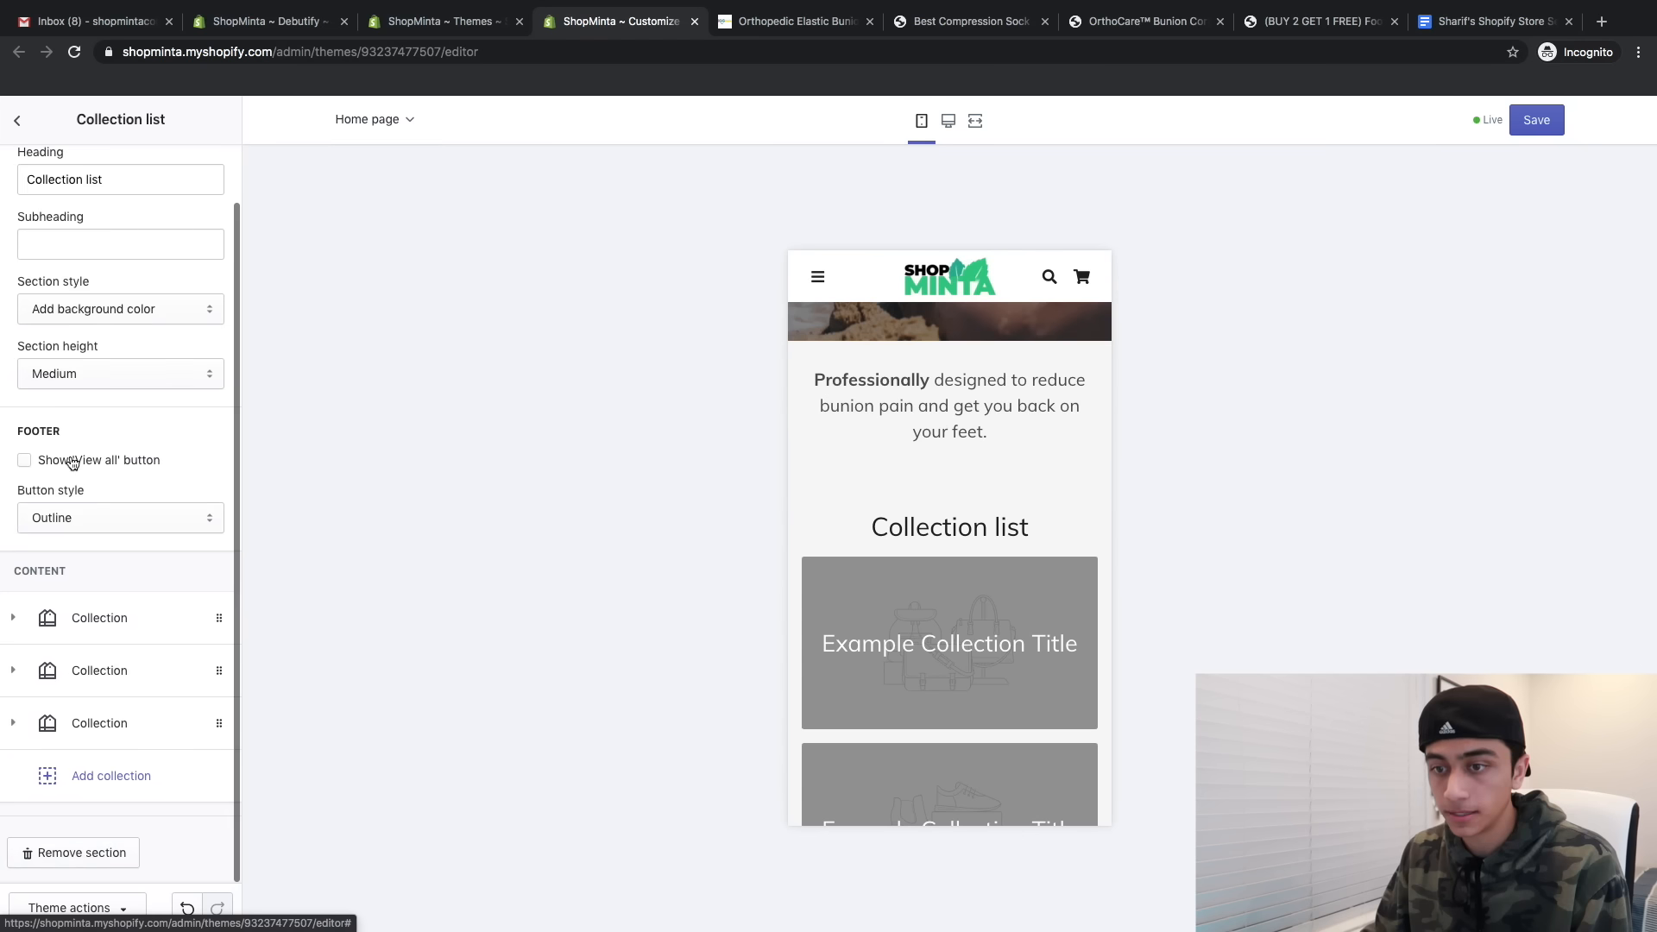
left_click(73, 852)
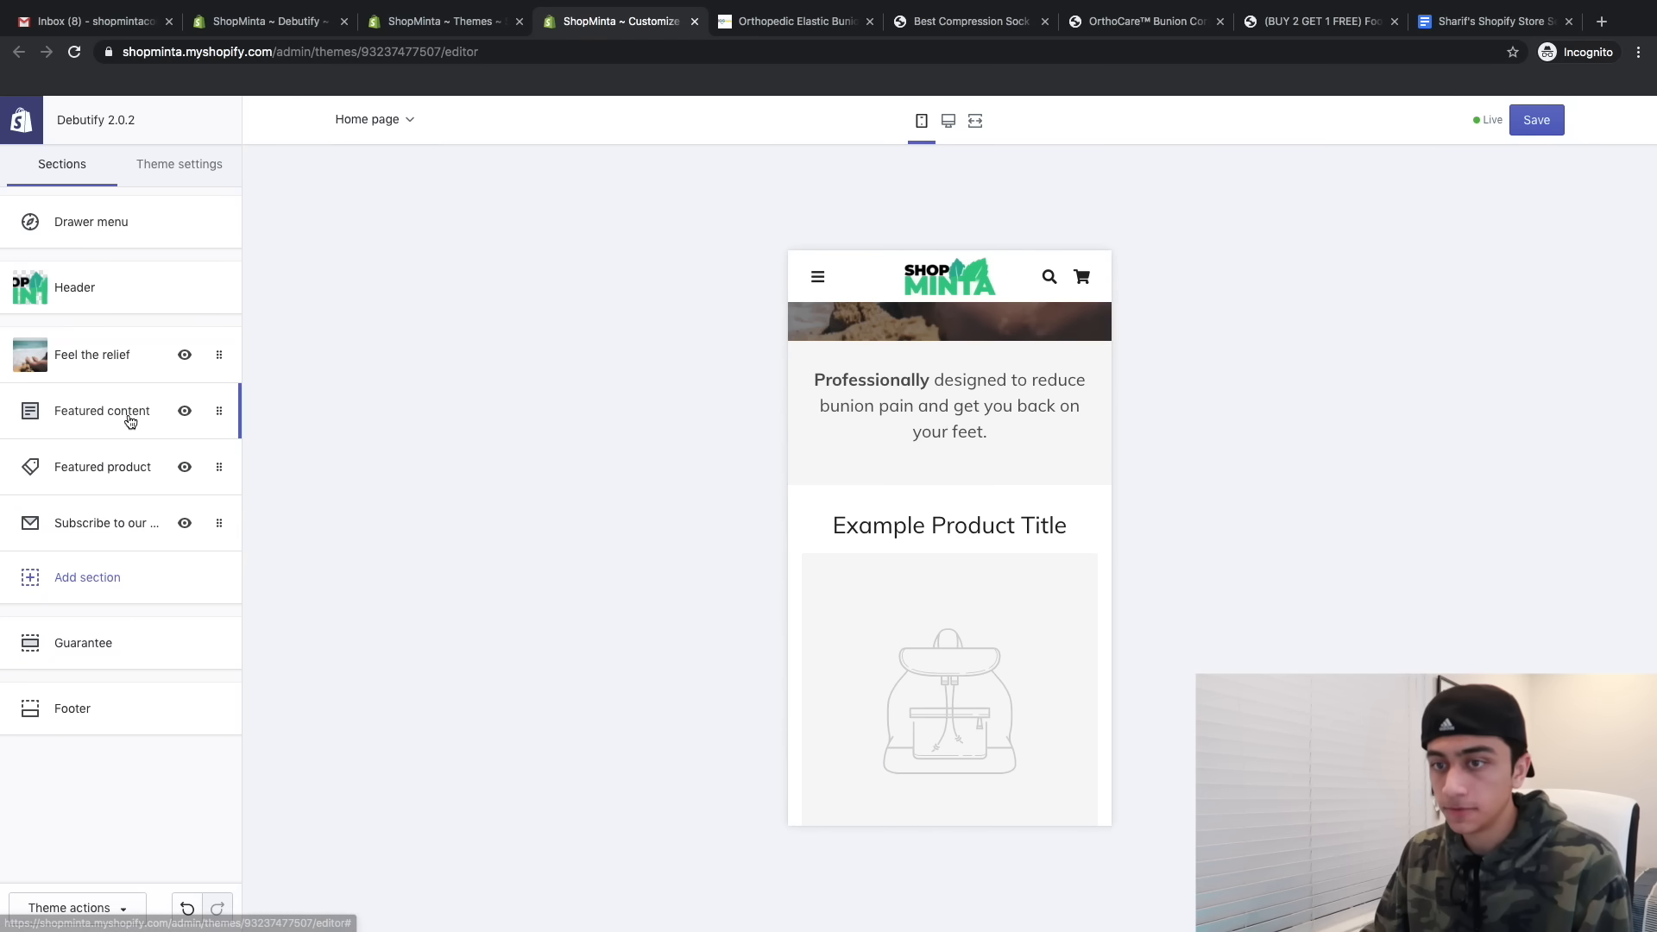
left_click(132, 419)
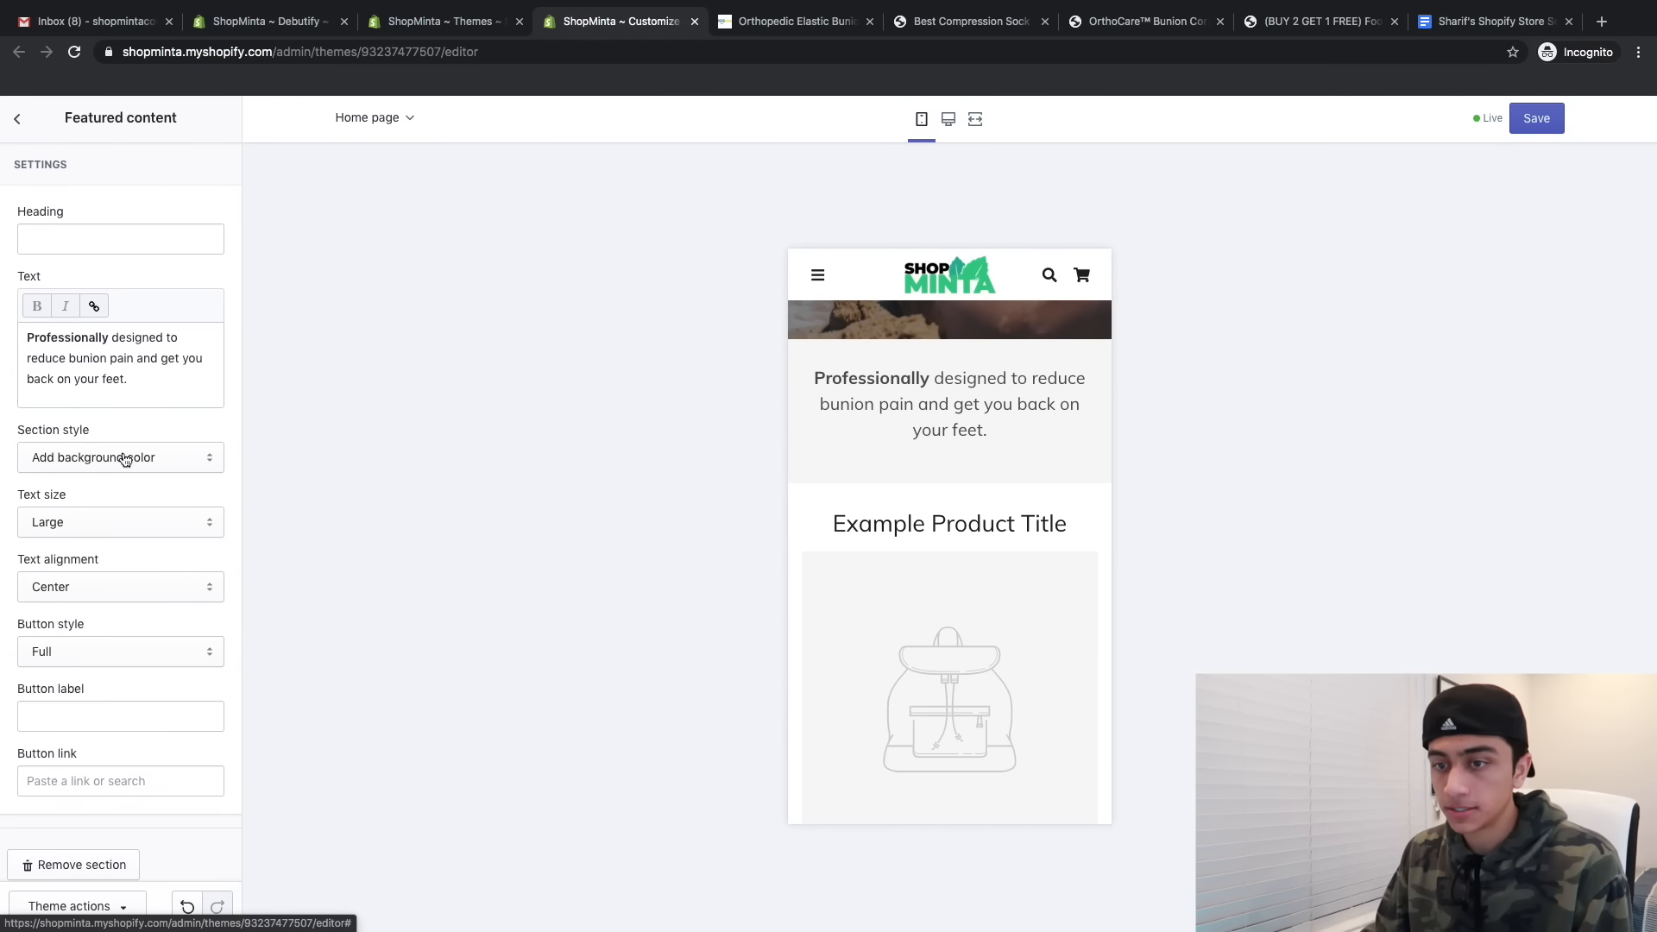
left_click(58, 867)
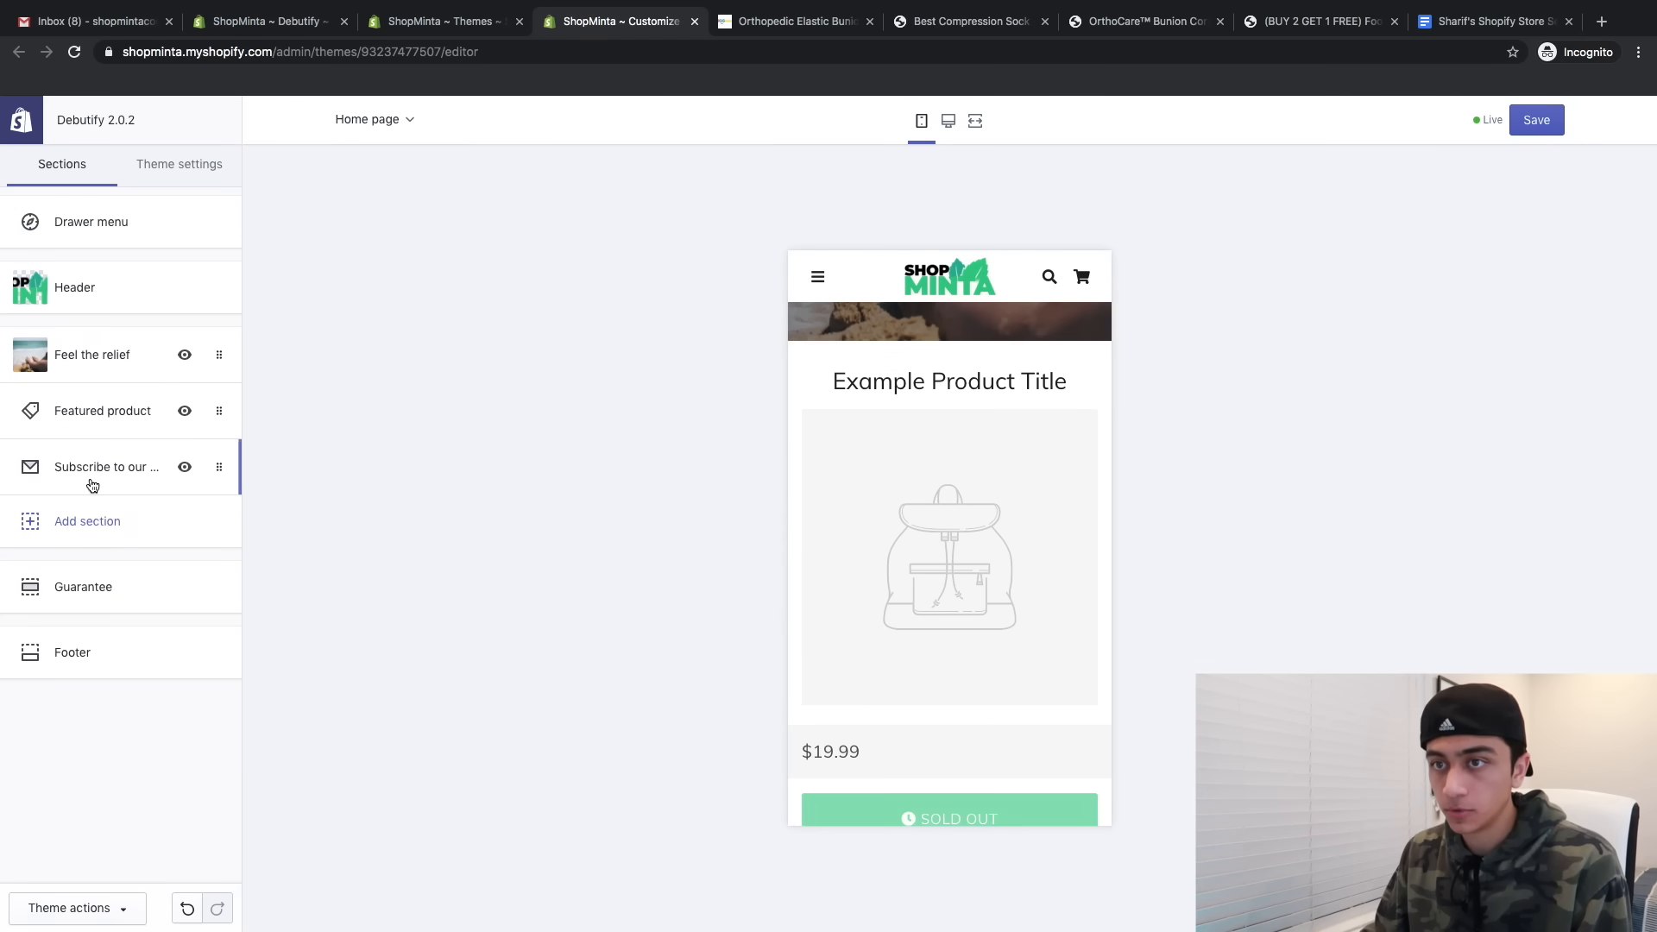
- Feature the Minta bunion corrector product and turn on its quantity picker
left_click(99, 420)
left_click(122, 276)
left_click(81, 280)
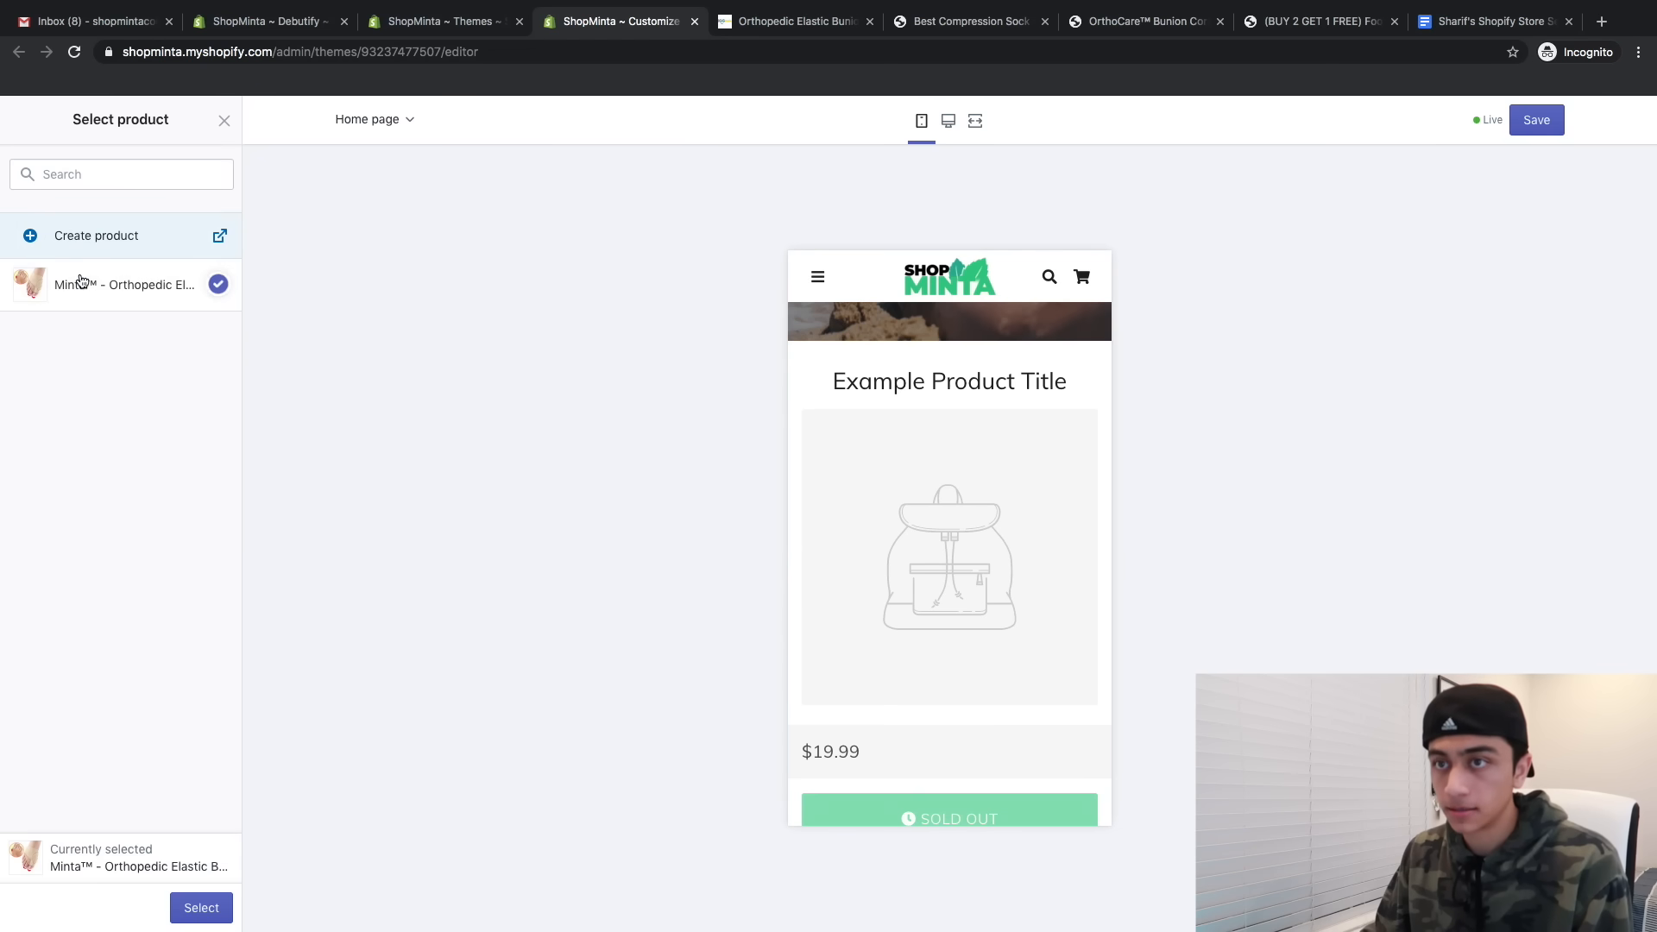
left_click(201, 908)
scroll(934, 467, "down", 5)
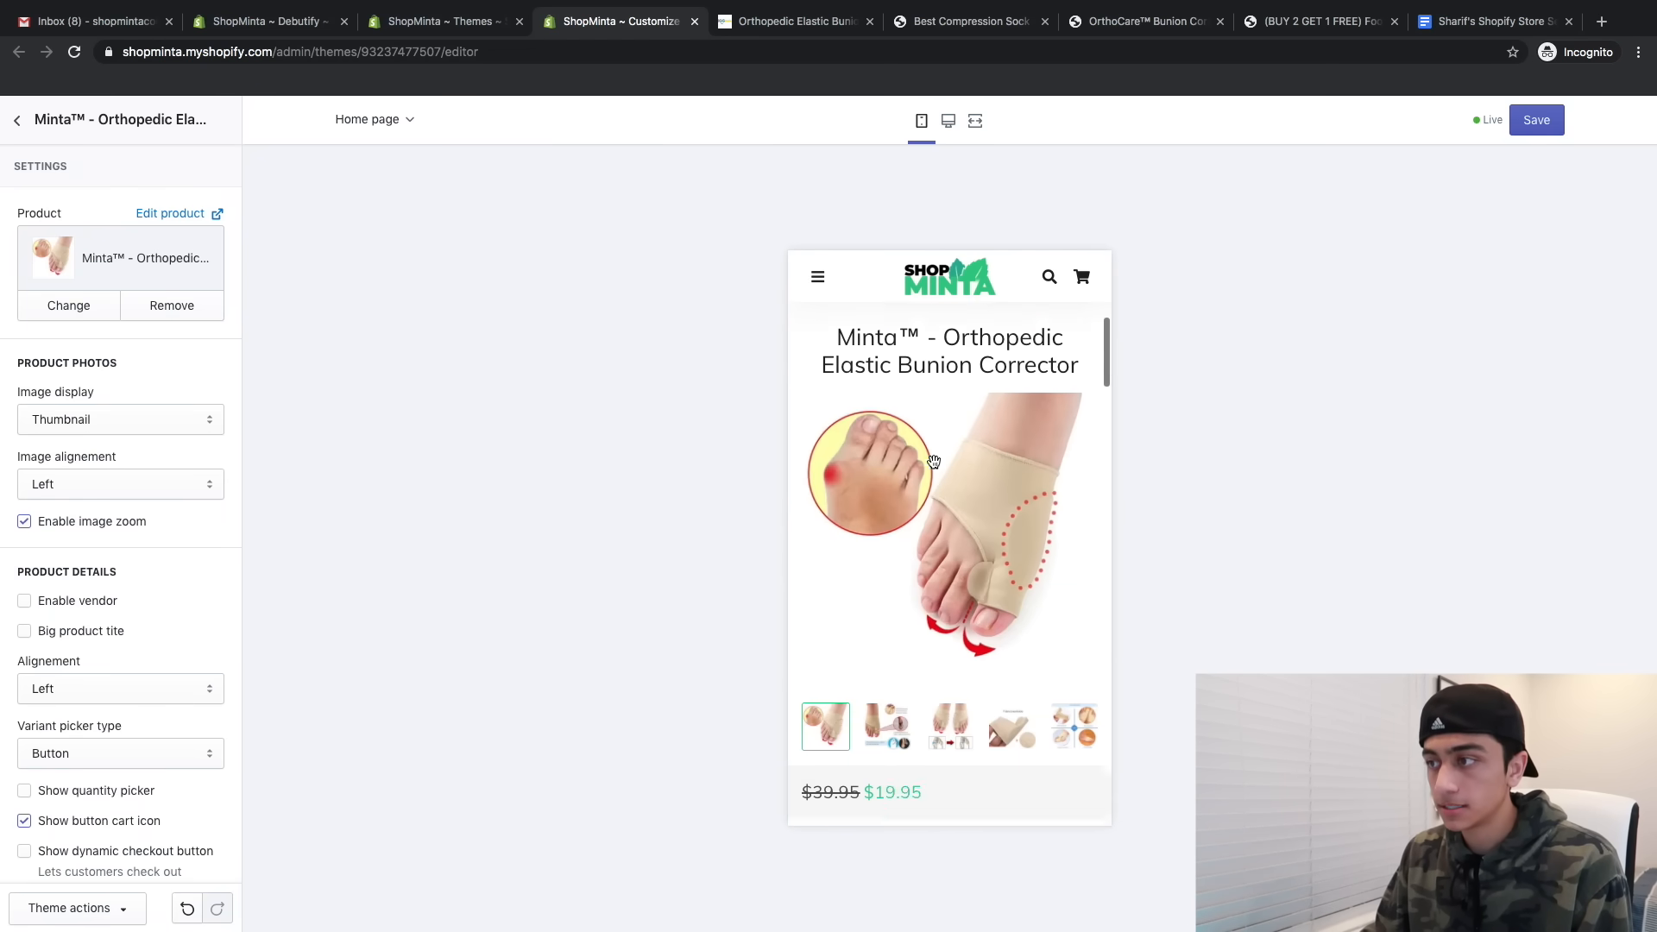
scroll(933, 466, "down", 3)
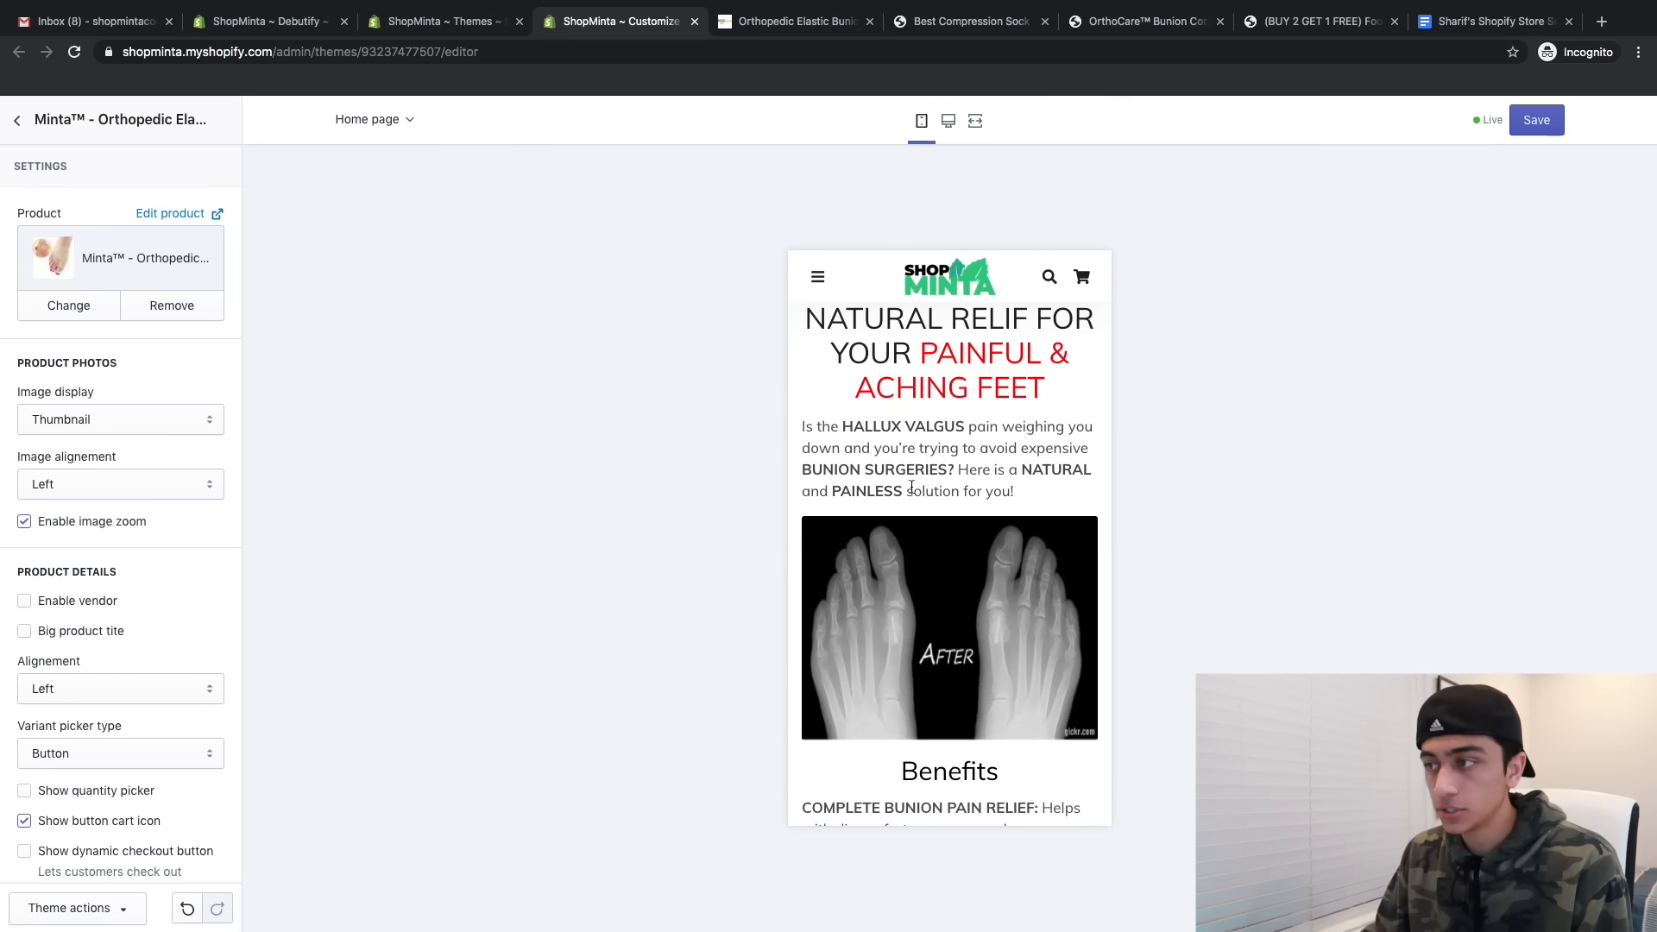
scroll(1026, 476, "down", 15)
scroll(1027, 473, "up", 10)
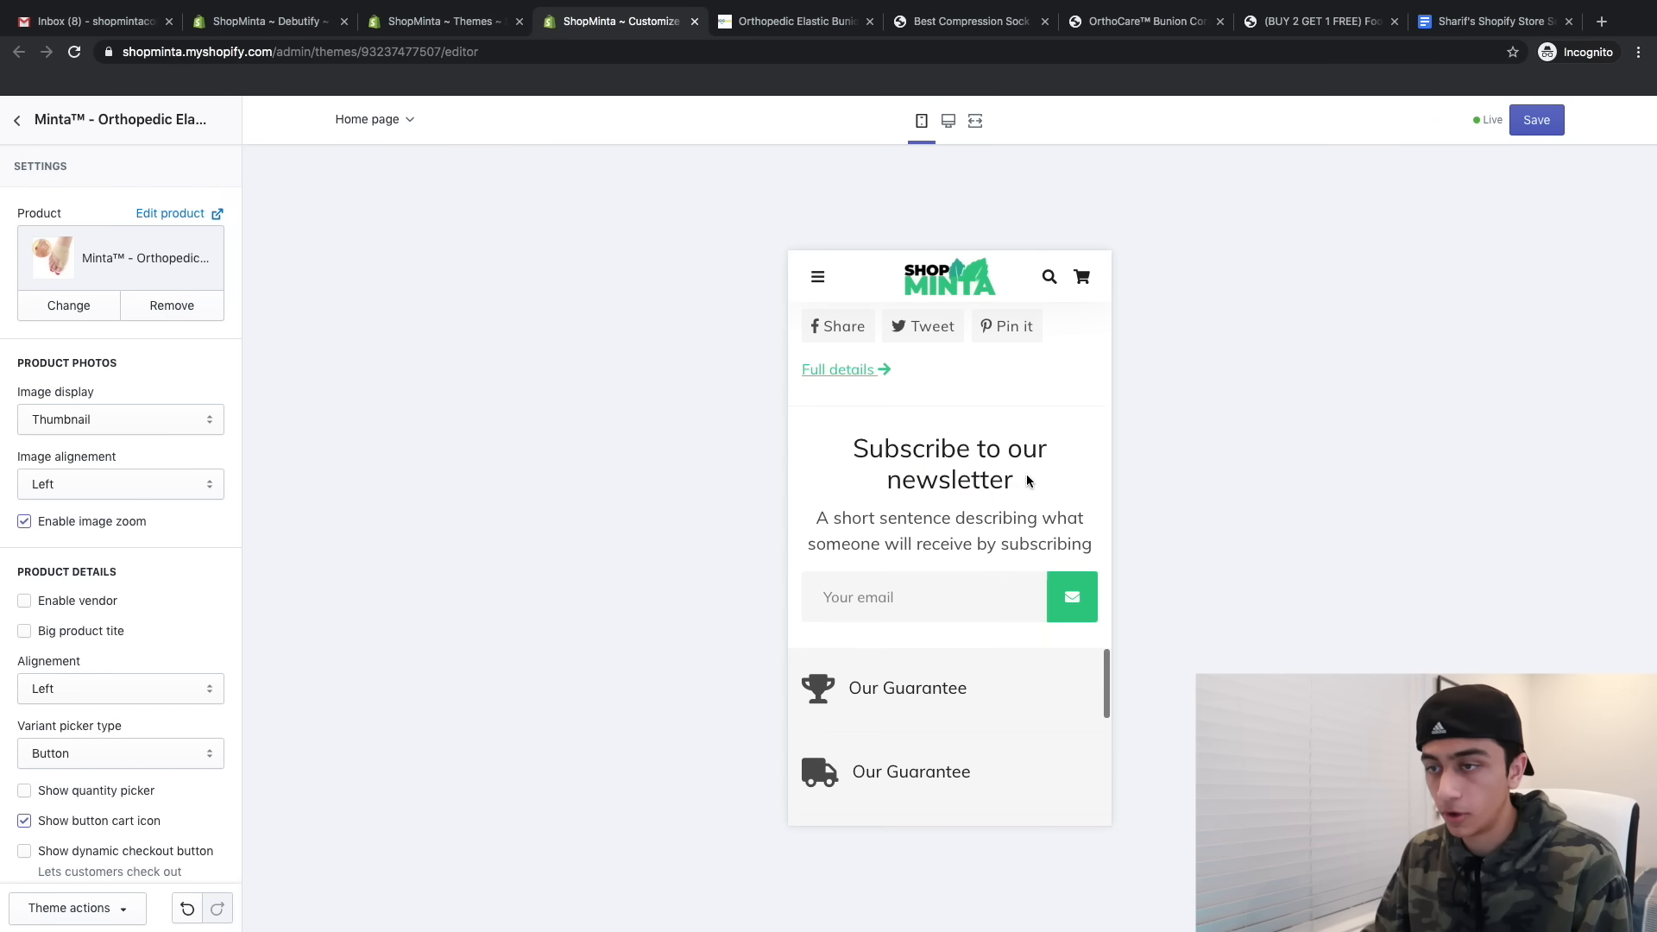
scroll(183, 562, "down", 3)
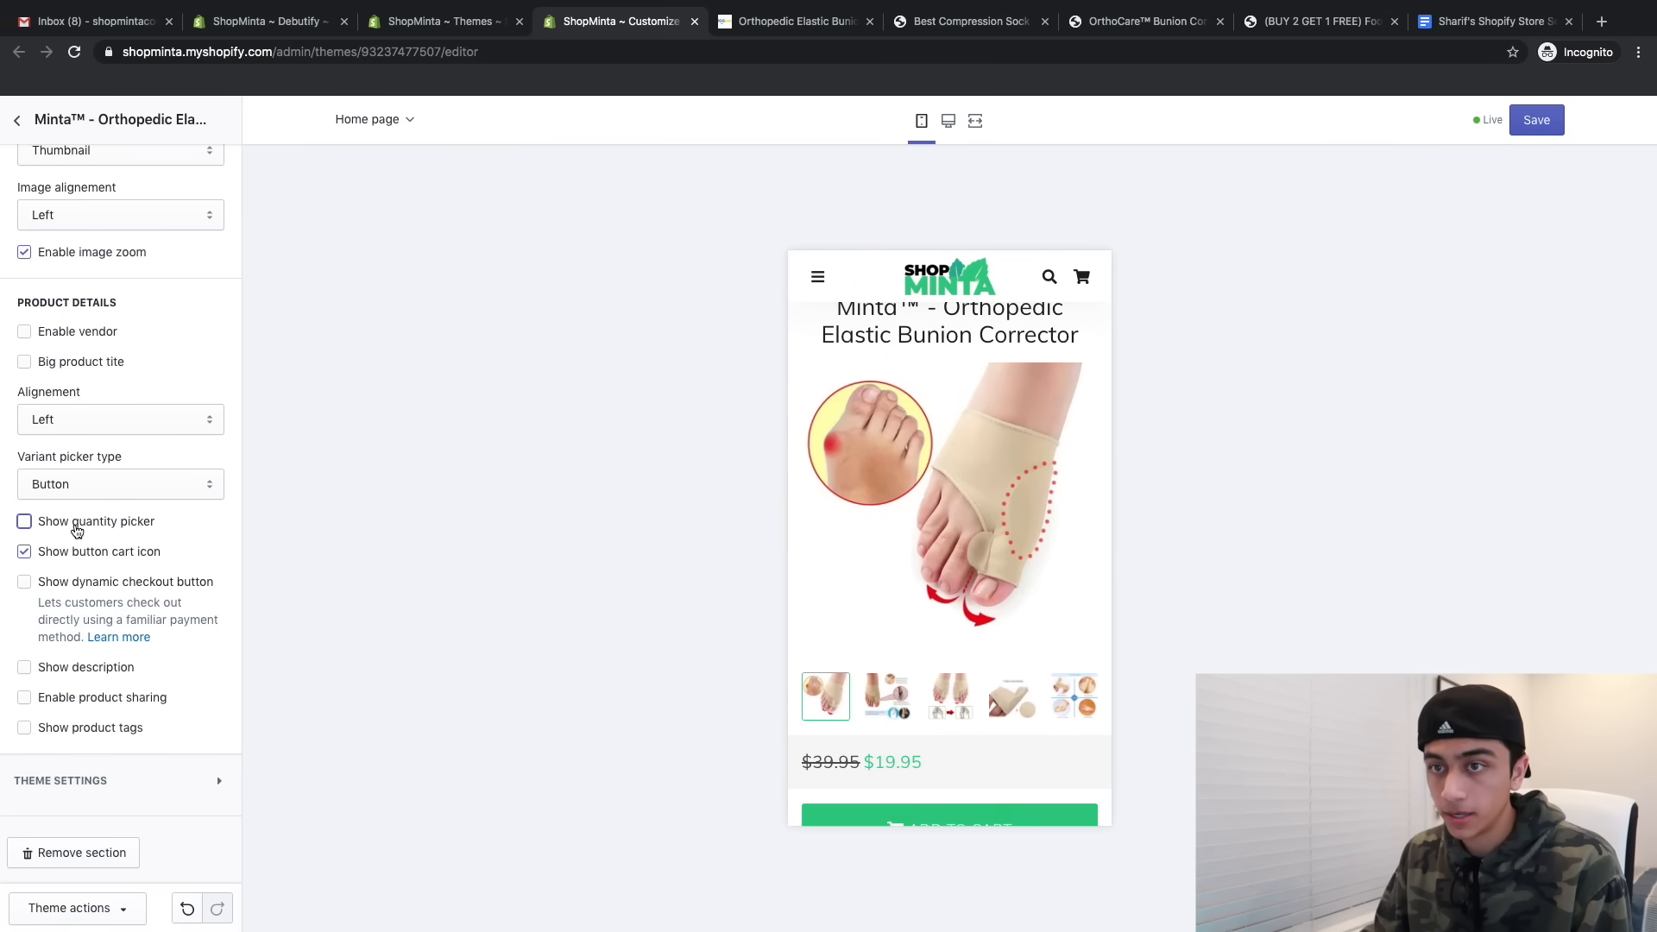
left_click(76, 530)
scroll(64, 266, "up", 3)
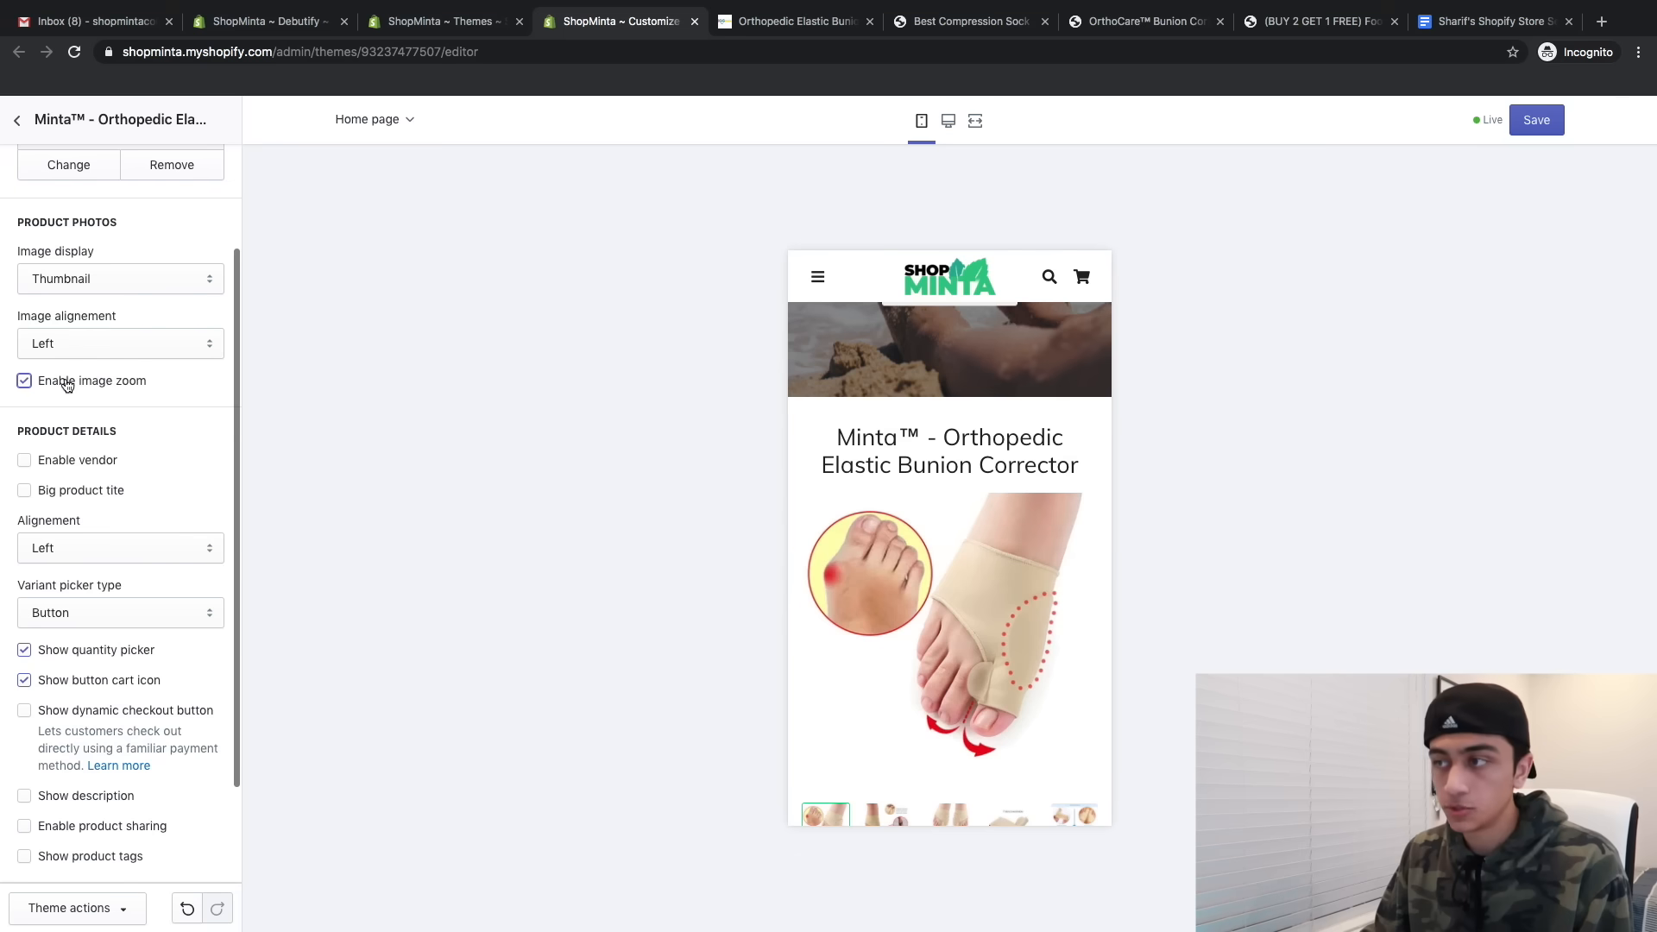
scroll(1011, 440, "up", 2)
scroll(965, 526, "down", 3)
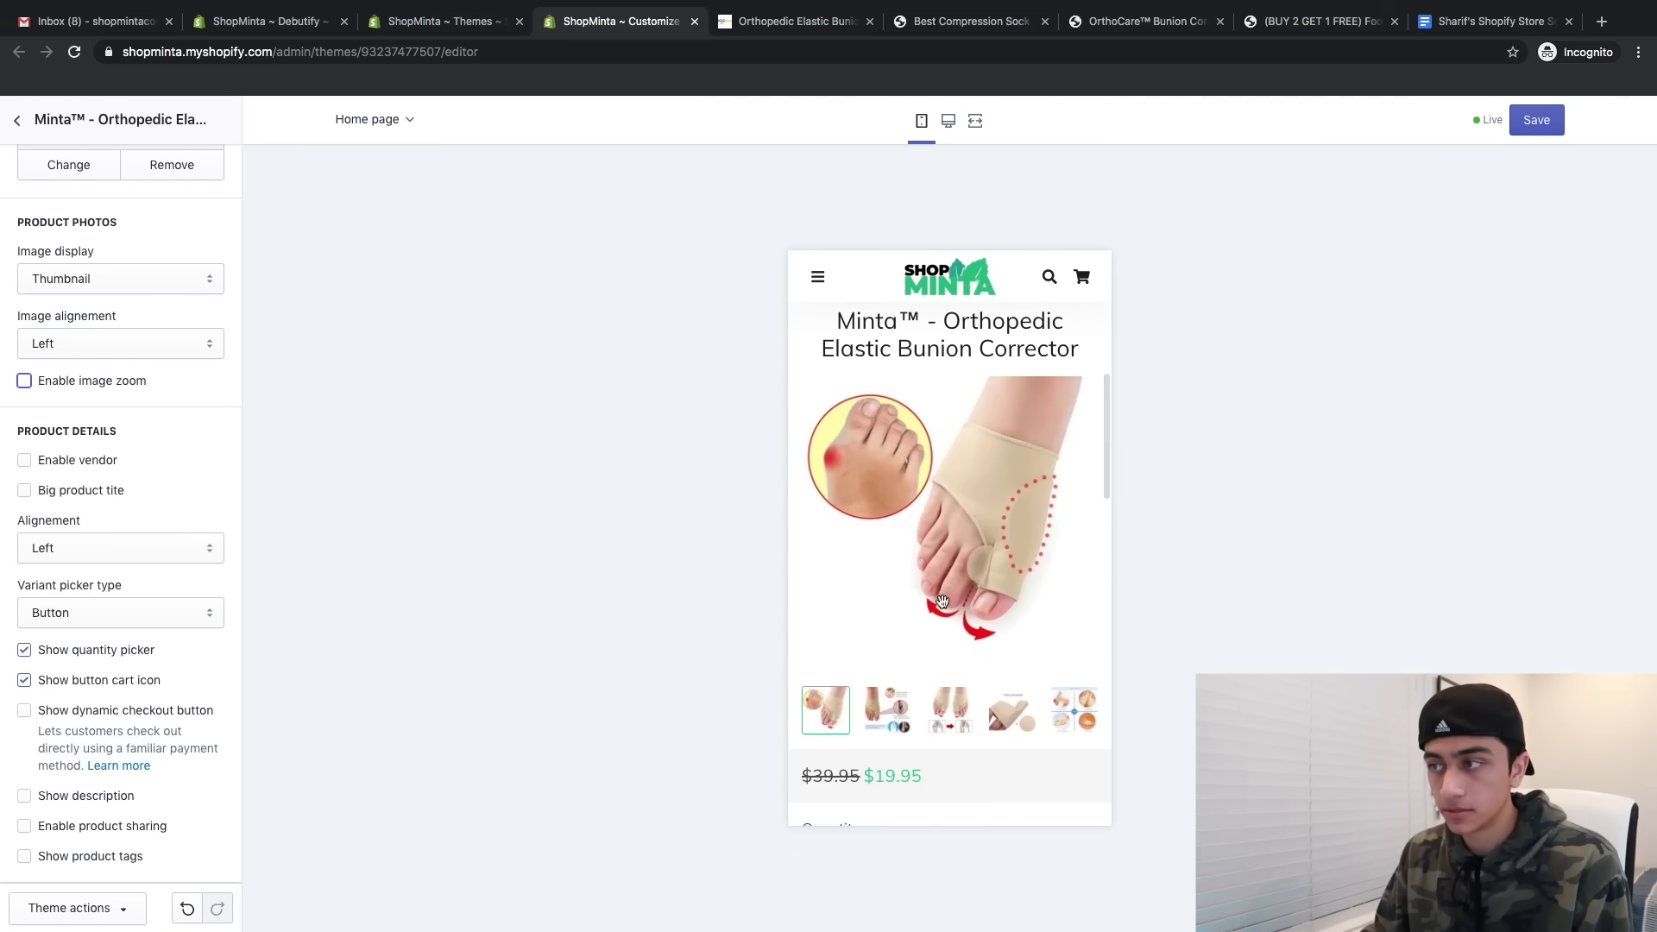
scroll(921, 630, "down", 1)
scroll(921, 631, "up", 1)
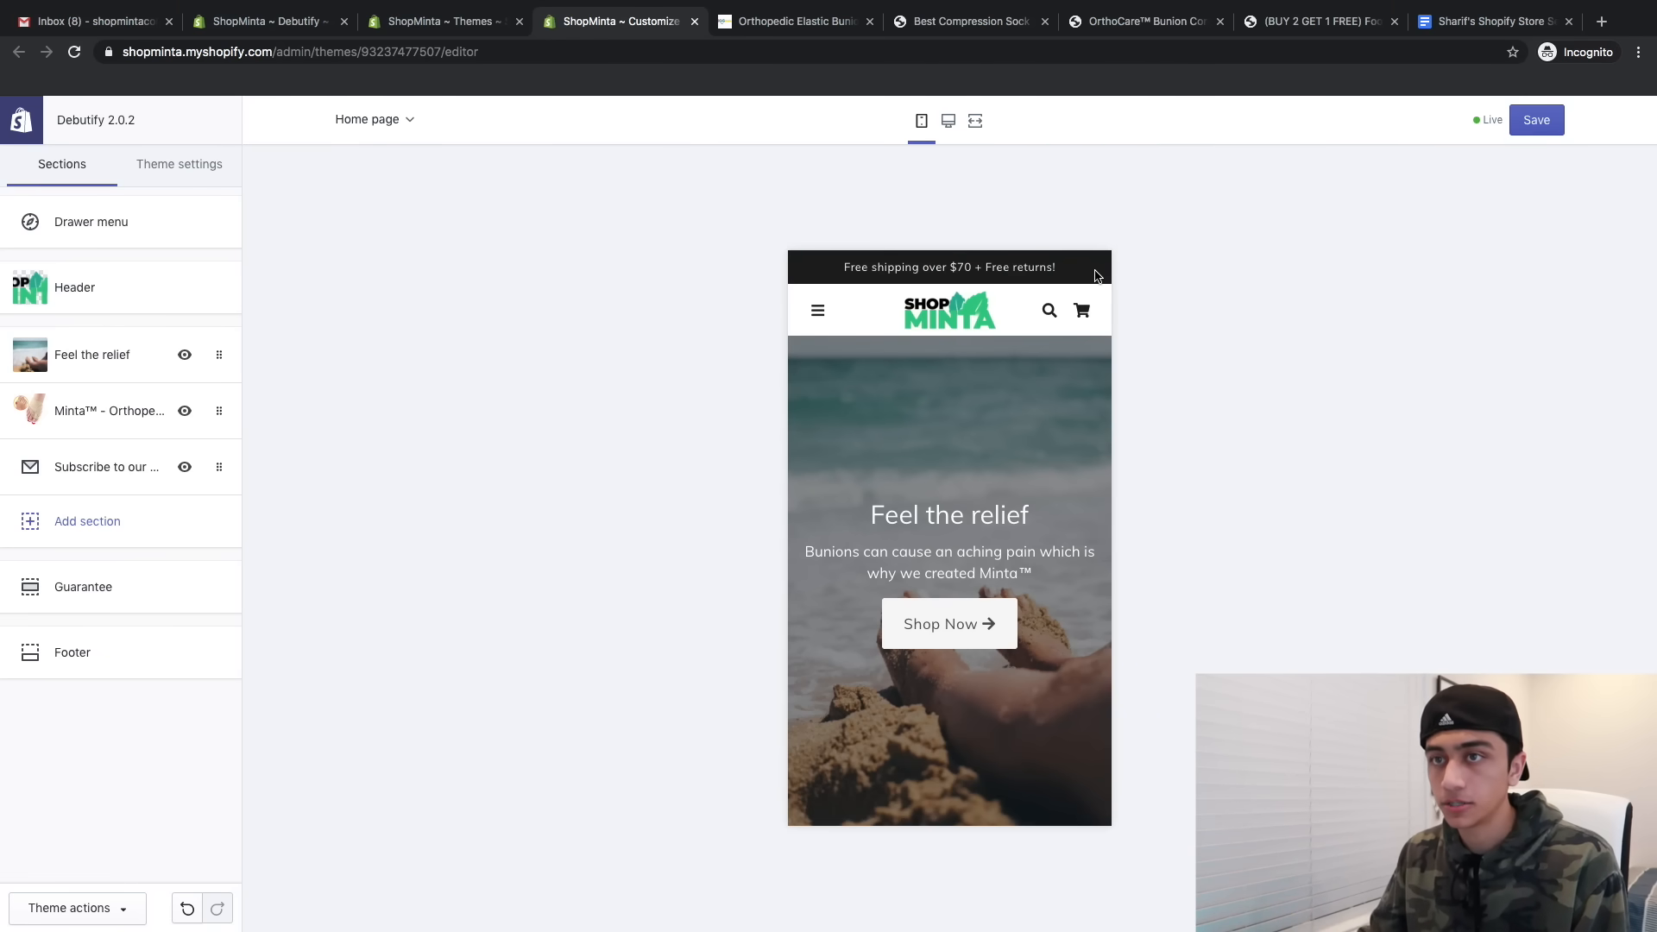
- Turn off the free-shipping announcement bar in the theme's Advanced settings
left_click(200, 173)
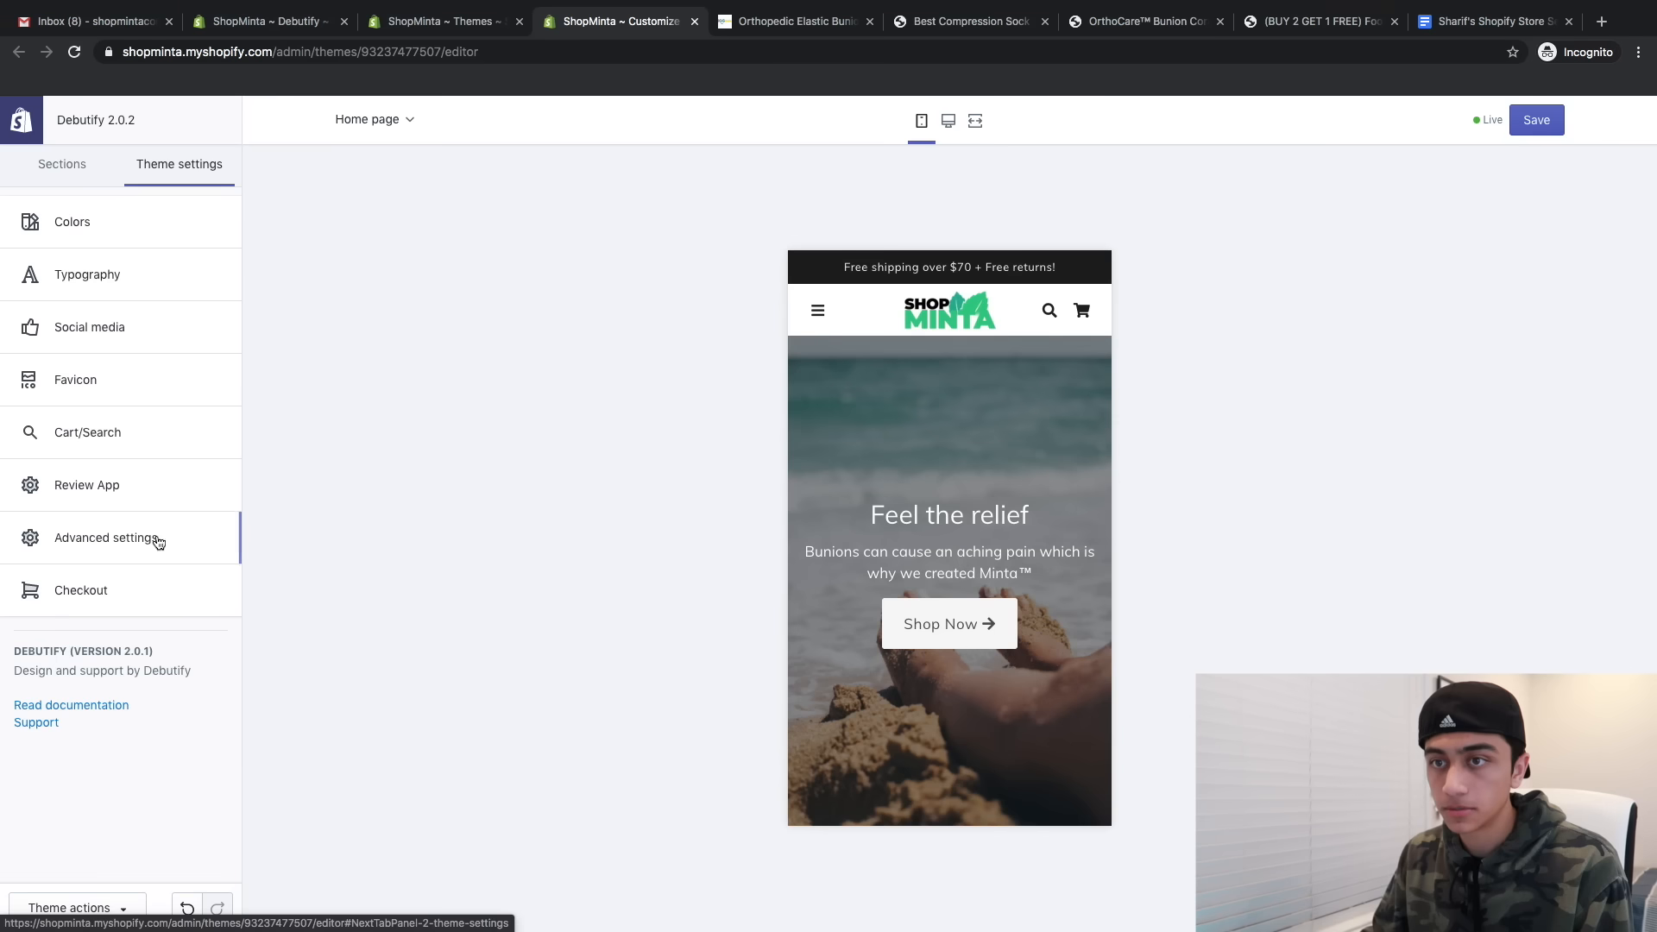
left_click(151, 536)
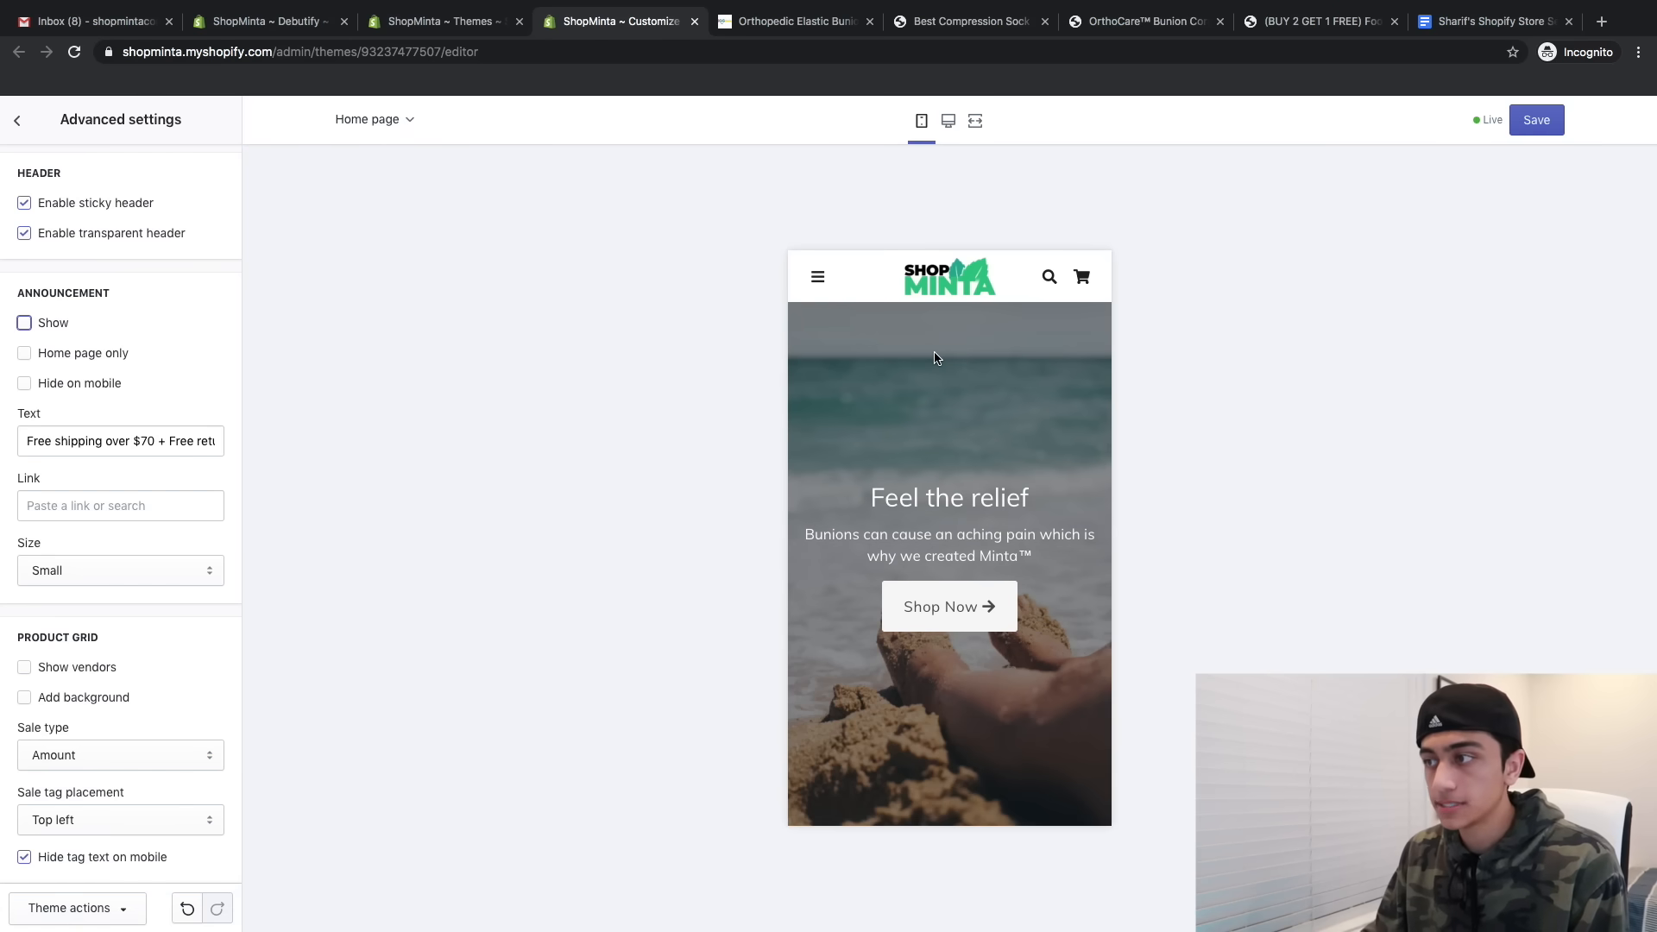
scroll(935, 353, "down", 15)
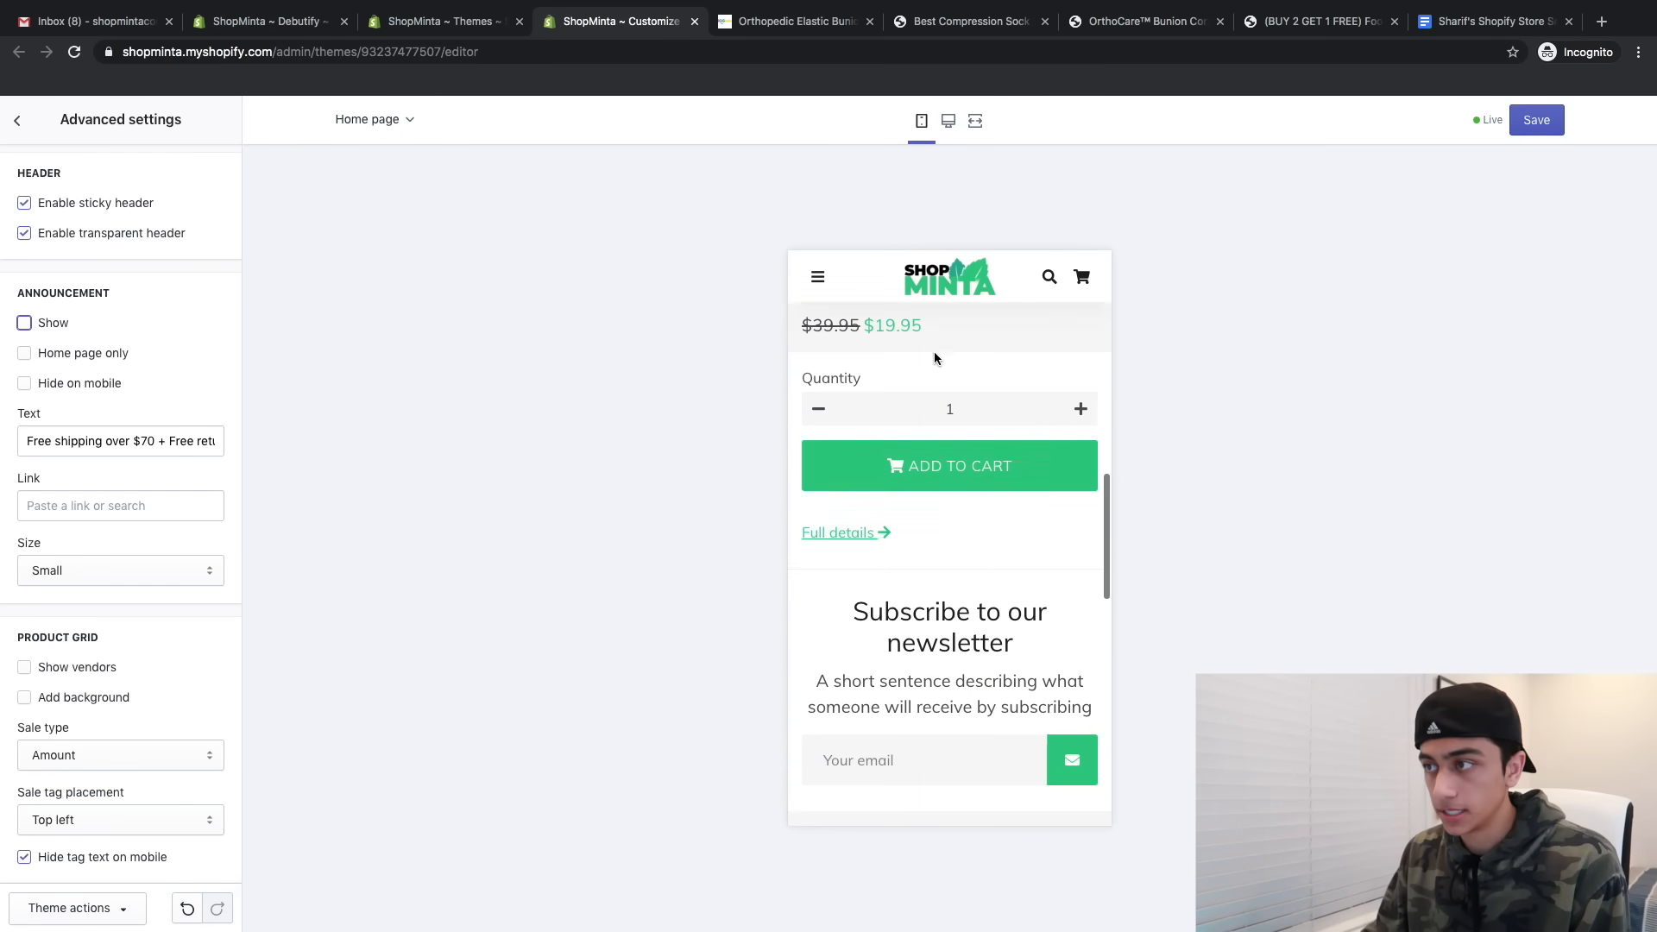
scroll(934, 352, "down", 5)
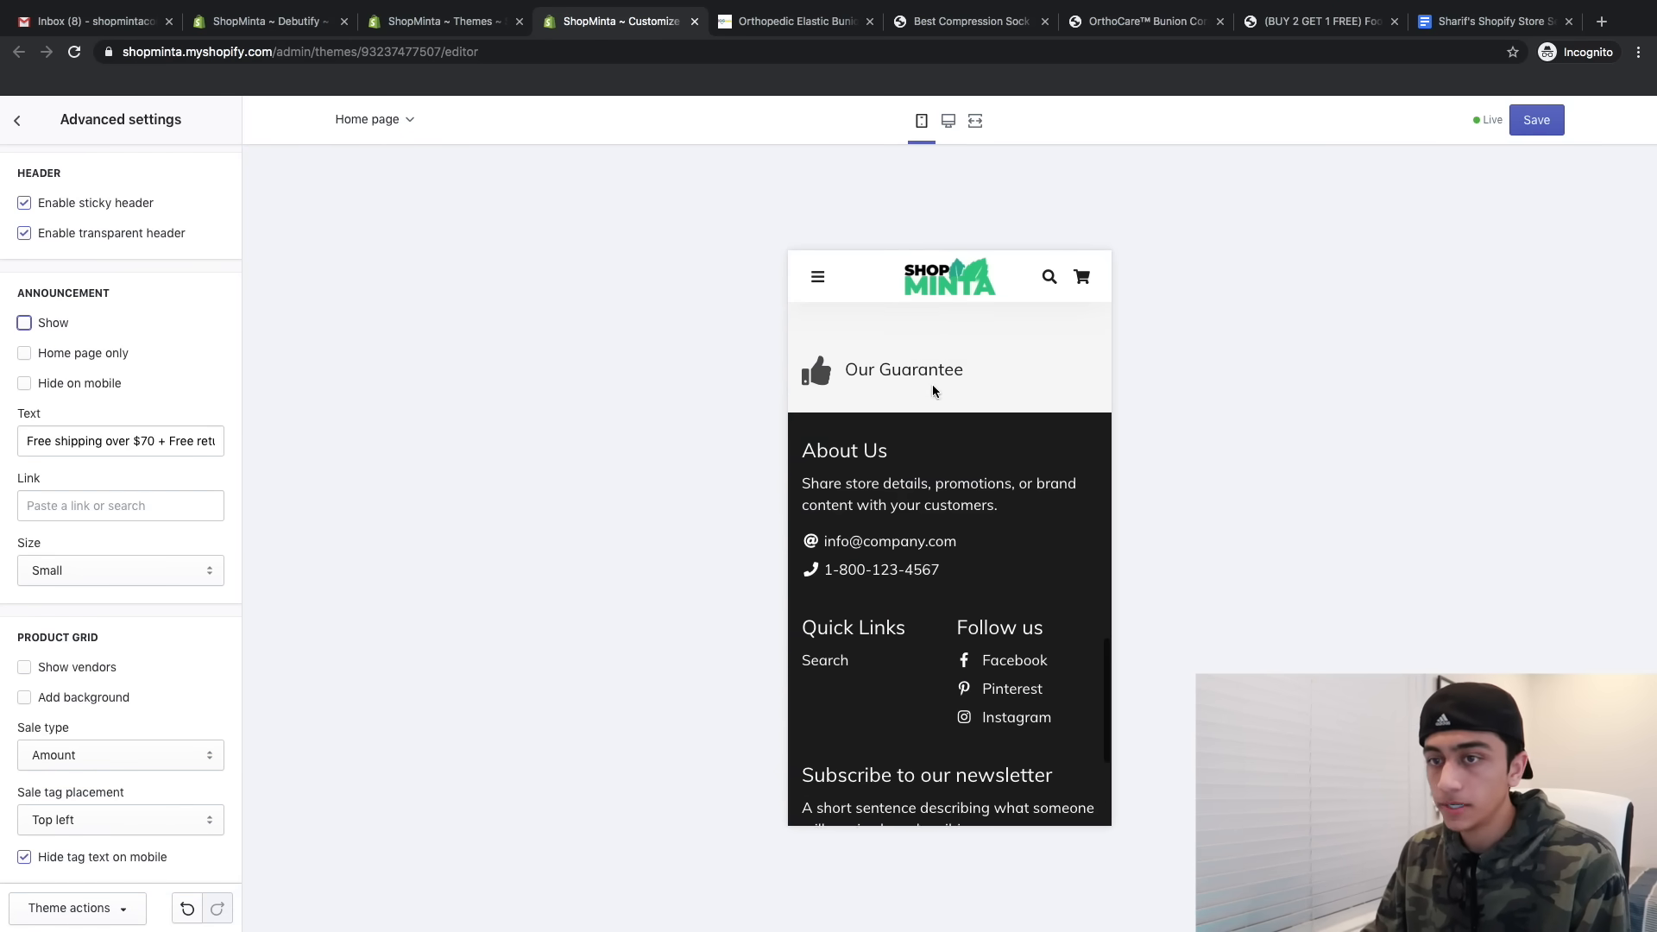
left_click(12, 123)
- Add a Text/Image footer block with the ShopMinta logo and move it to the top
left_click(60, 163)
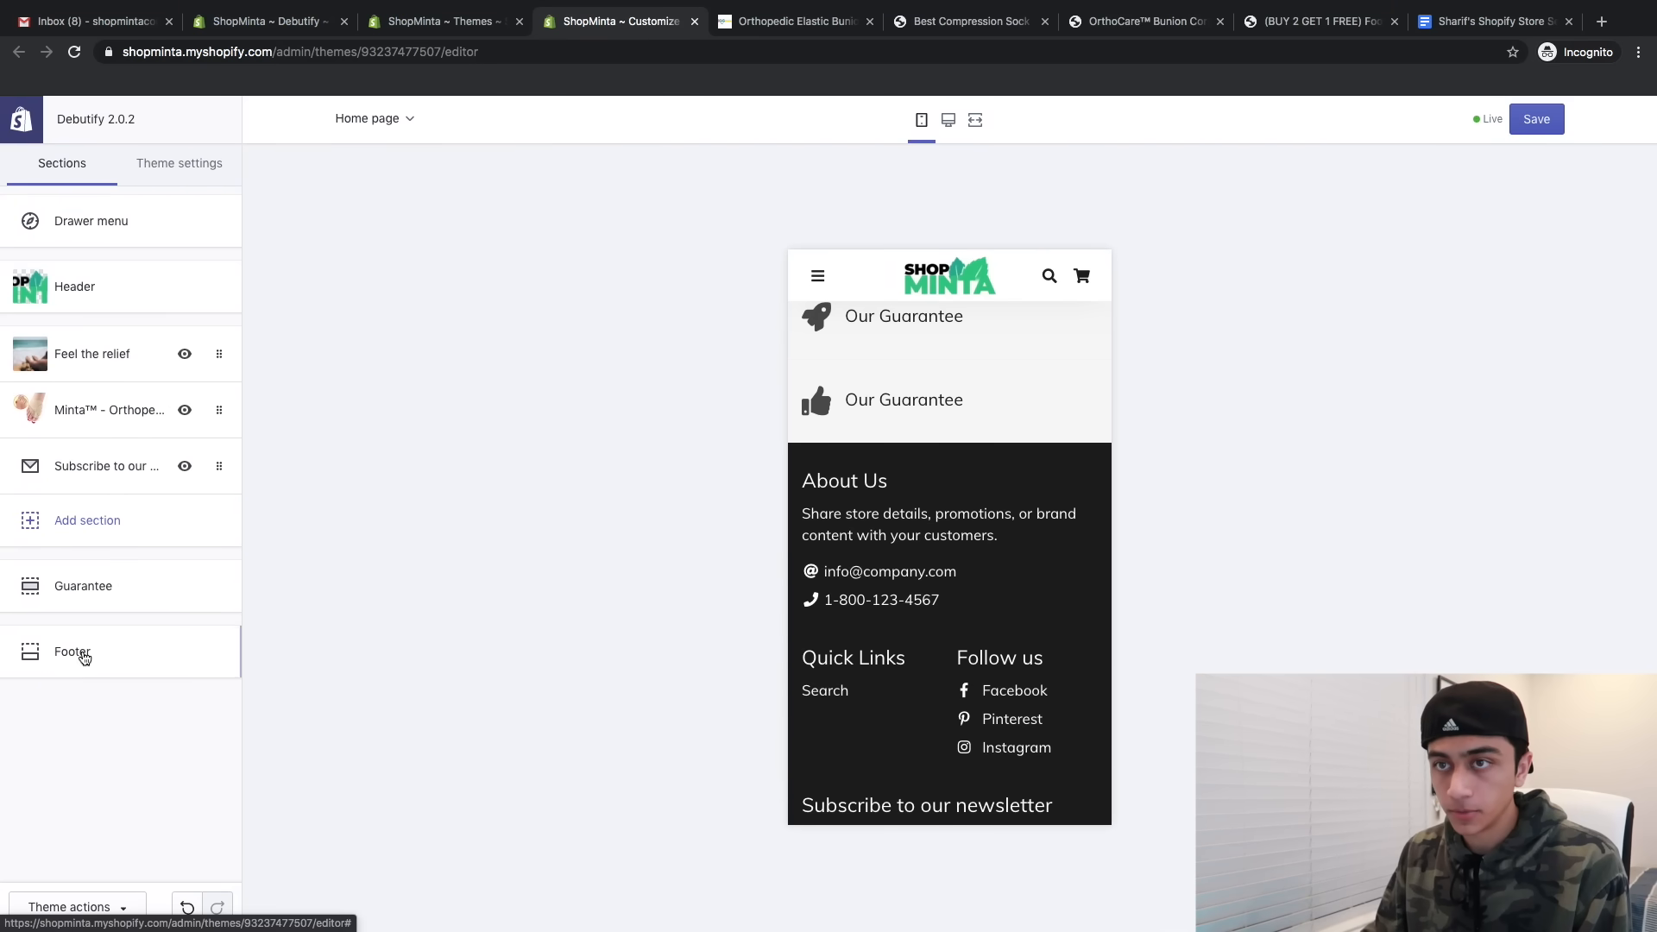
left_click(73, 651)
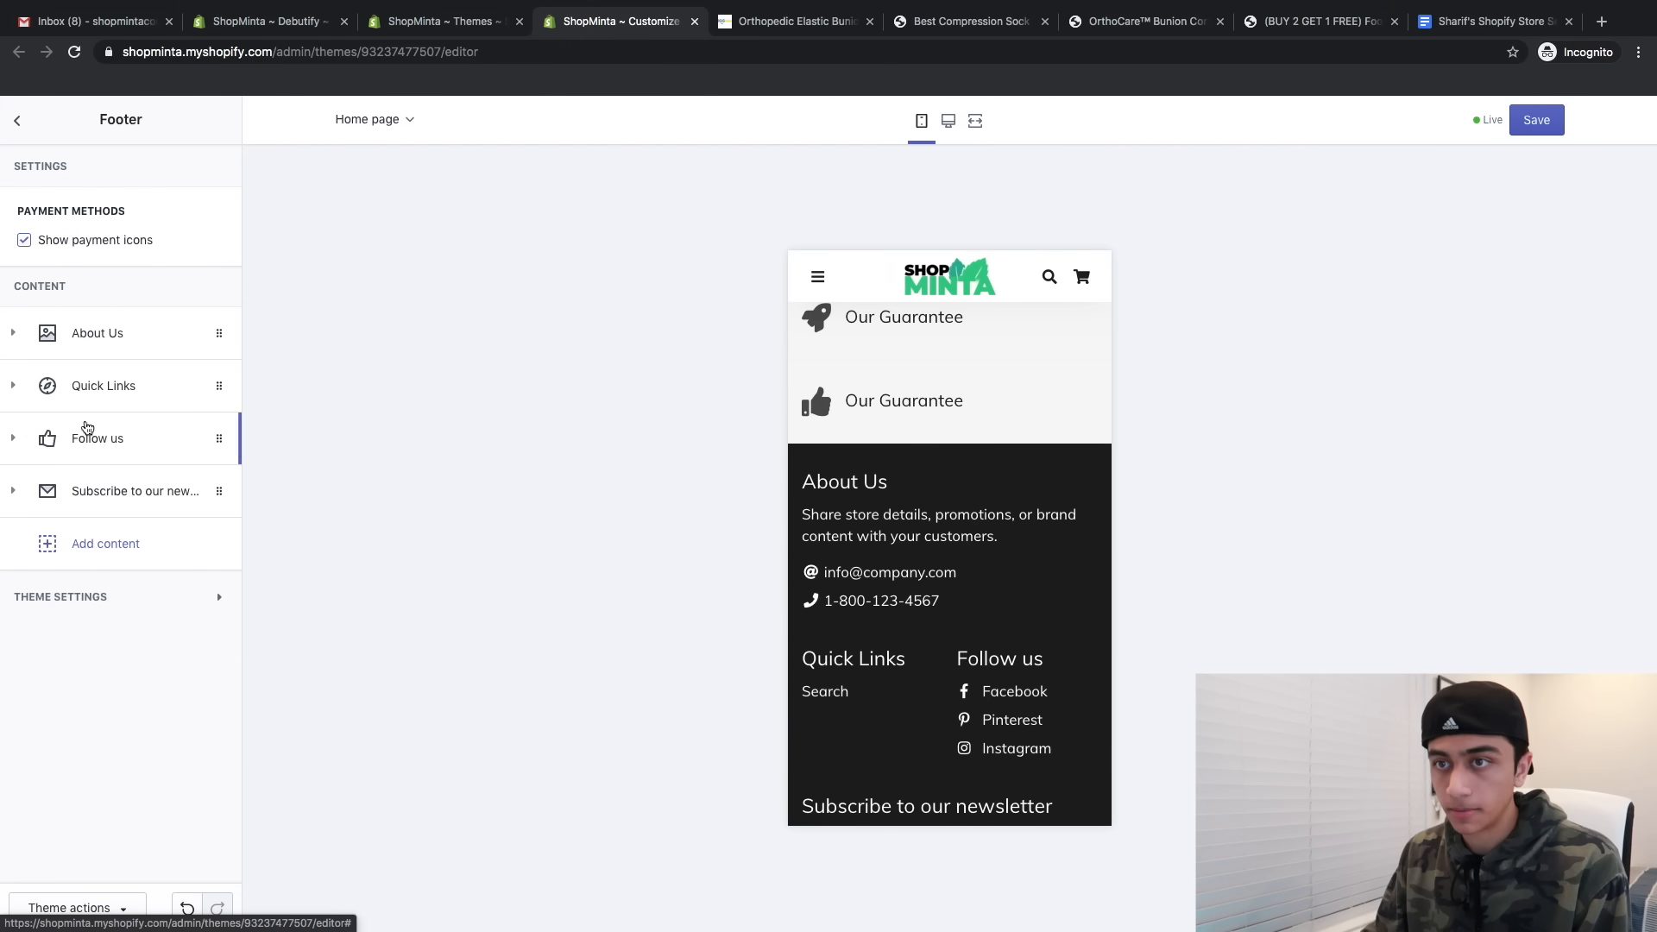
left_click(129, 543)
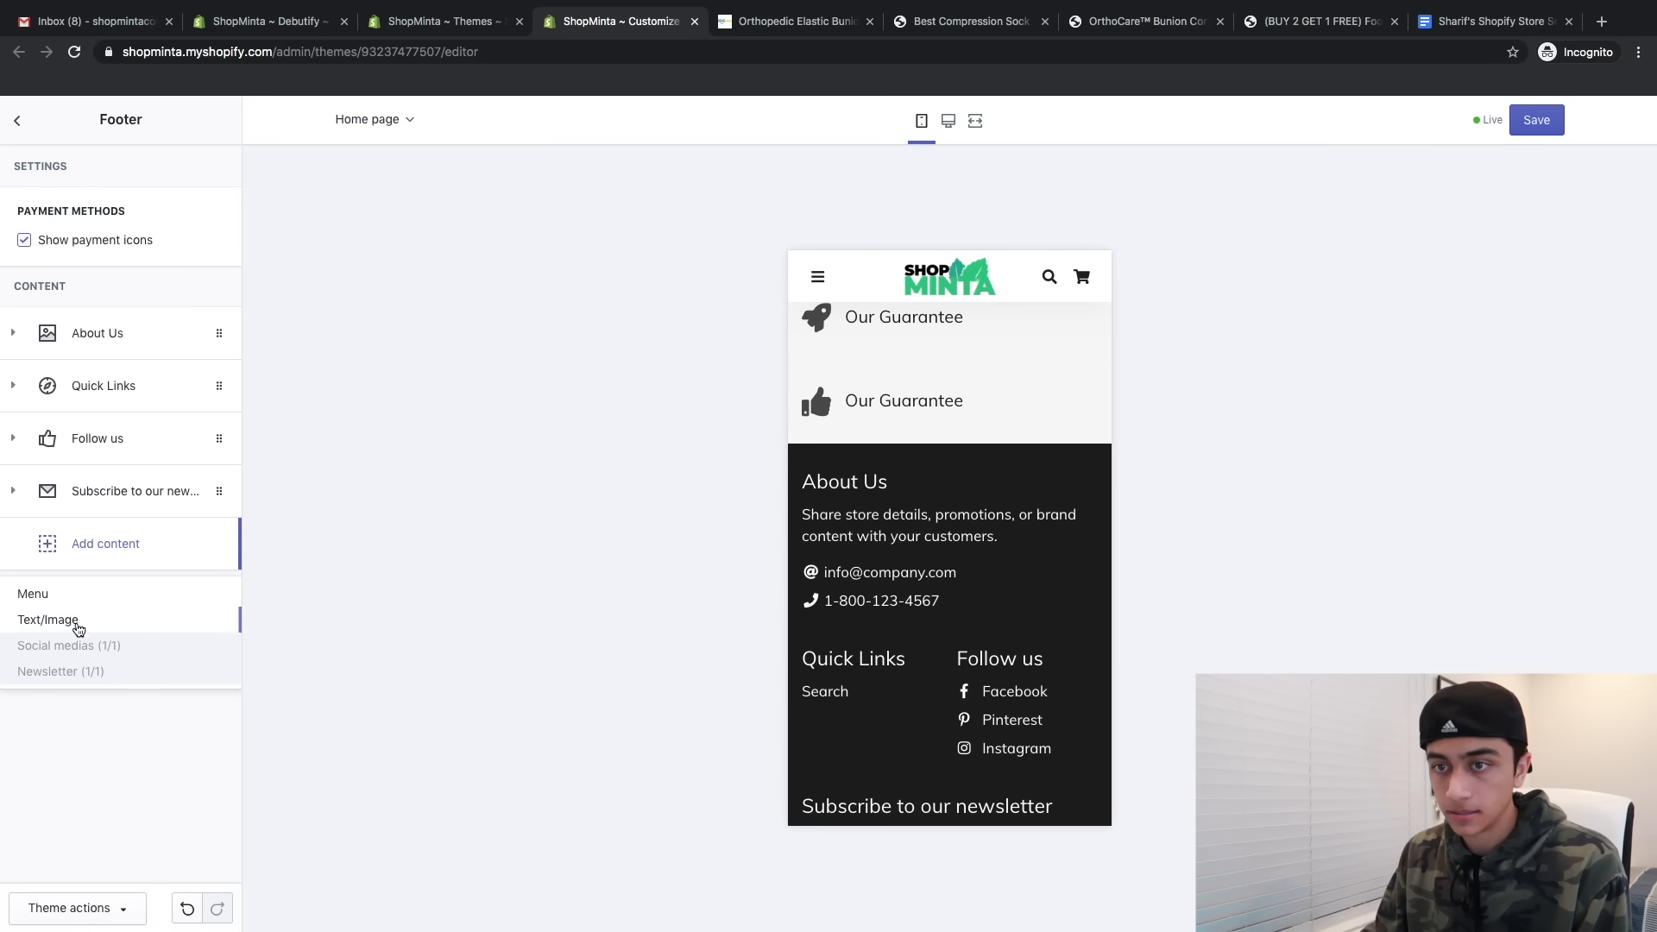
left_click(50, 620)
left_click(118, 688)
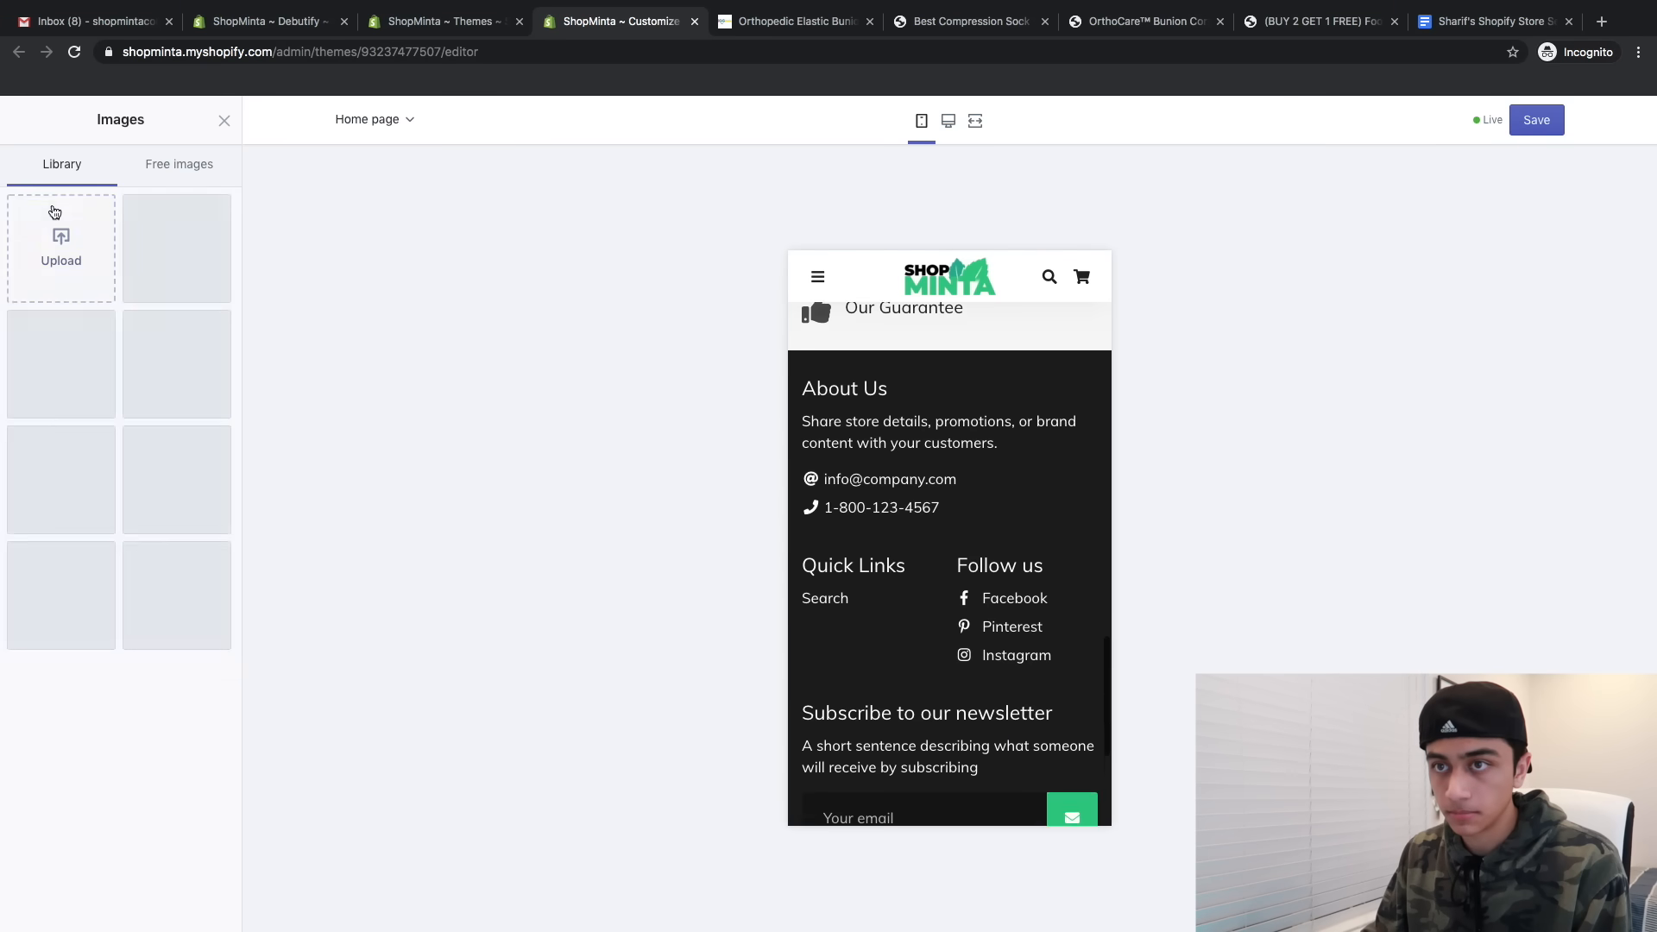
left_click(77, 378)
left_click(200, 908)
scroll(49, 426, "down", 2)
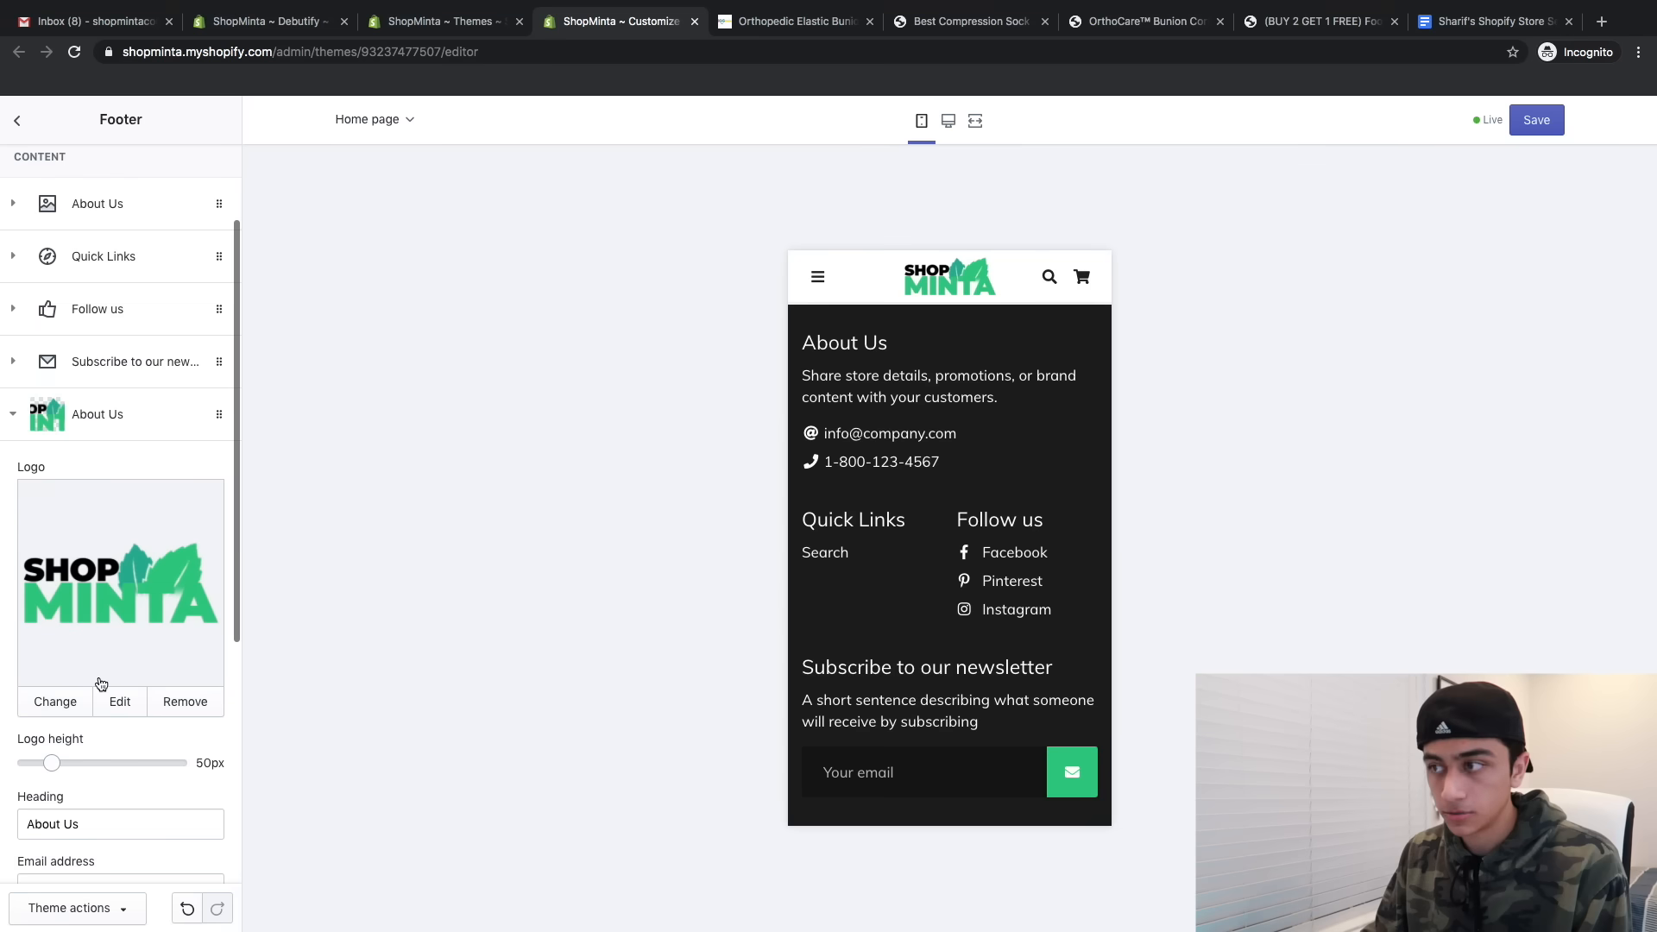
left_click(49, 426)
left_click_drag(91, 531, 92, 323)
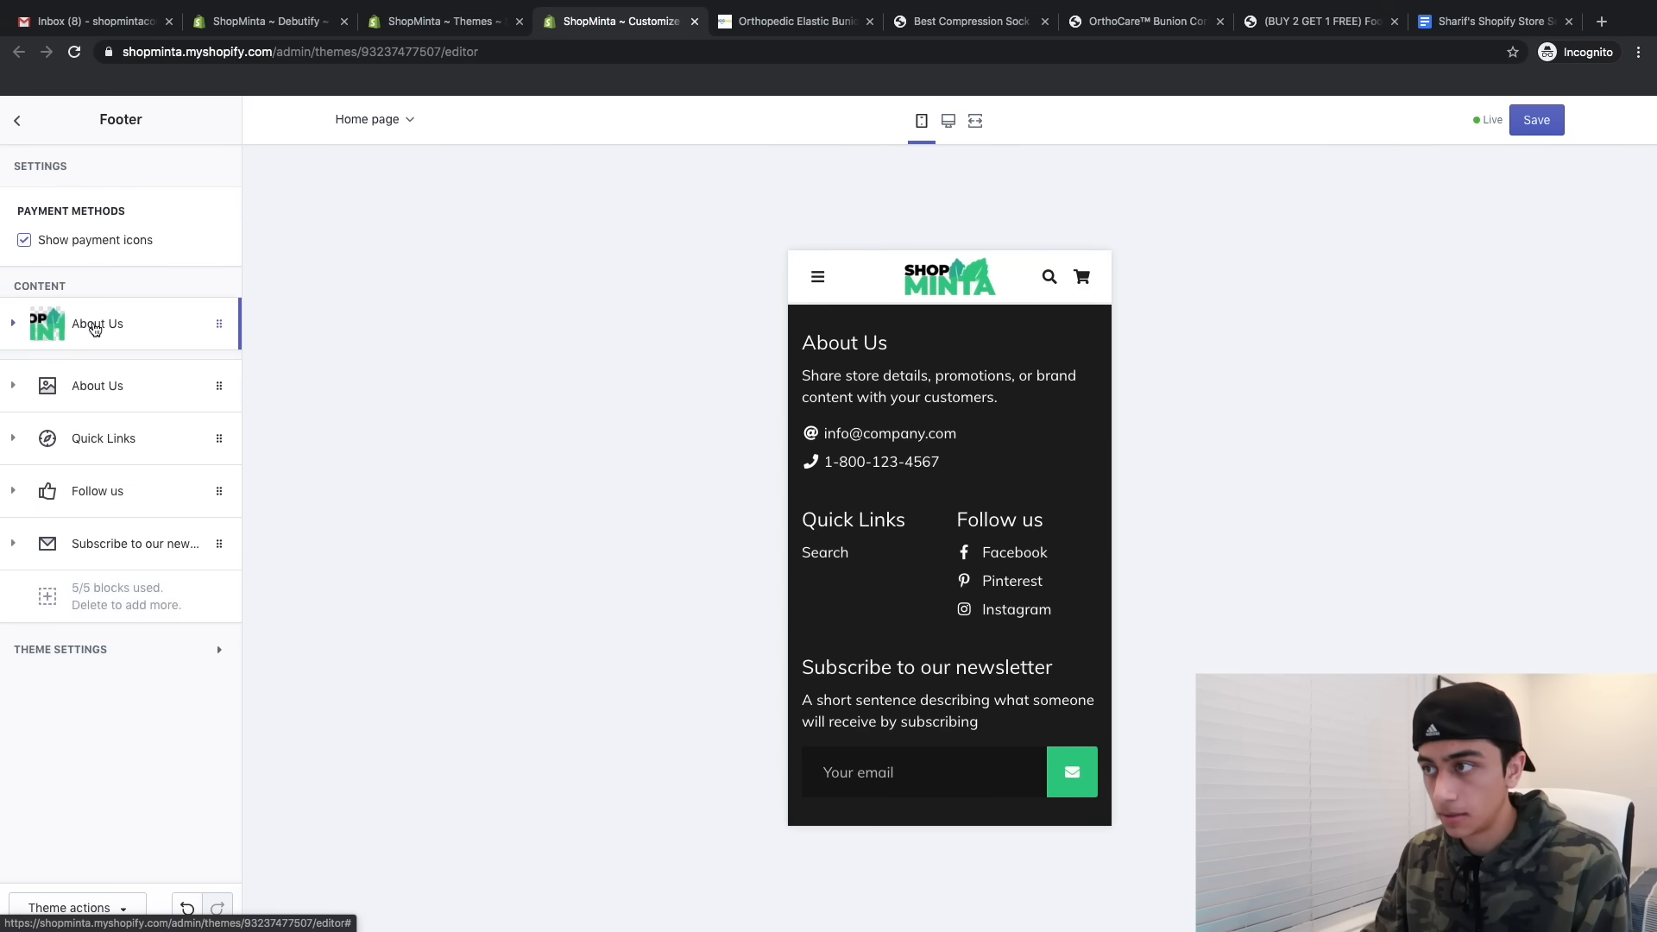
- Remove the Follow us block from the footer
scroll(920, 421, "up", 5)
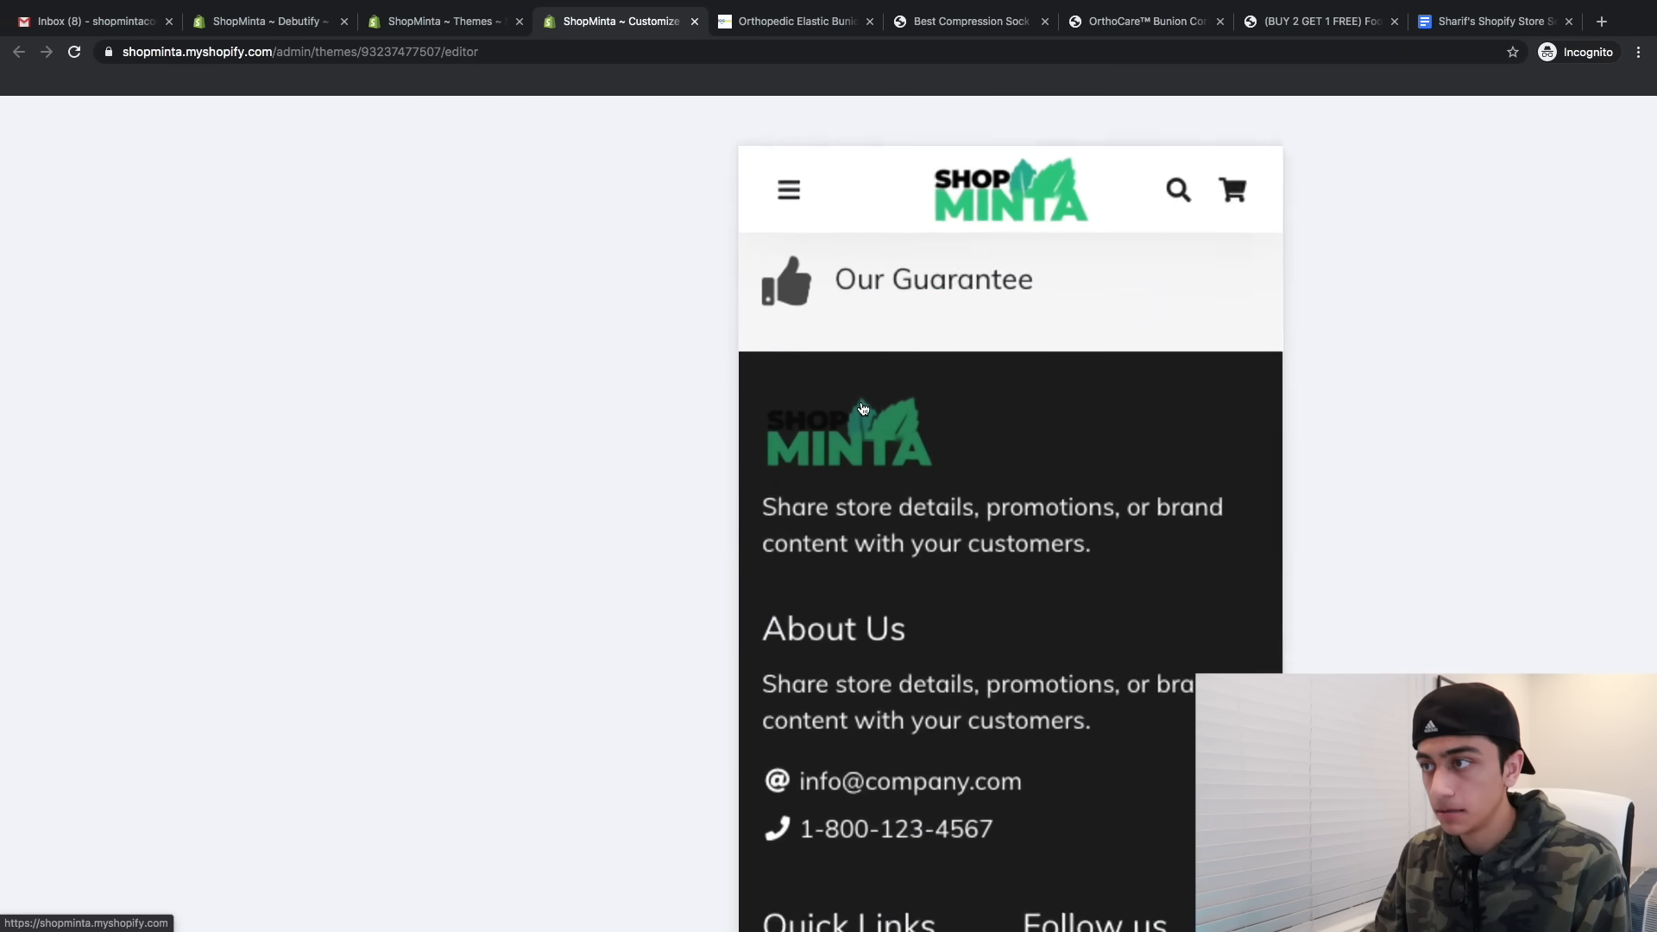
scroll(857, 446, "down", 5)
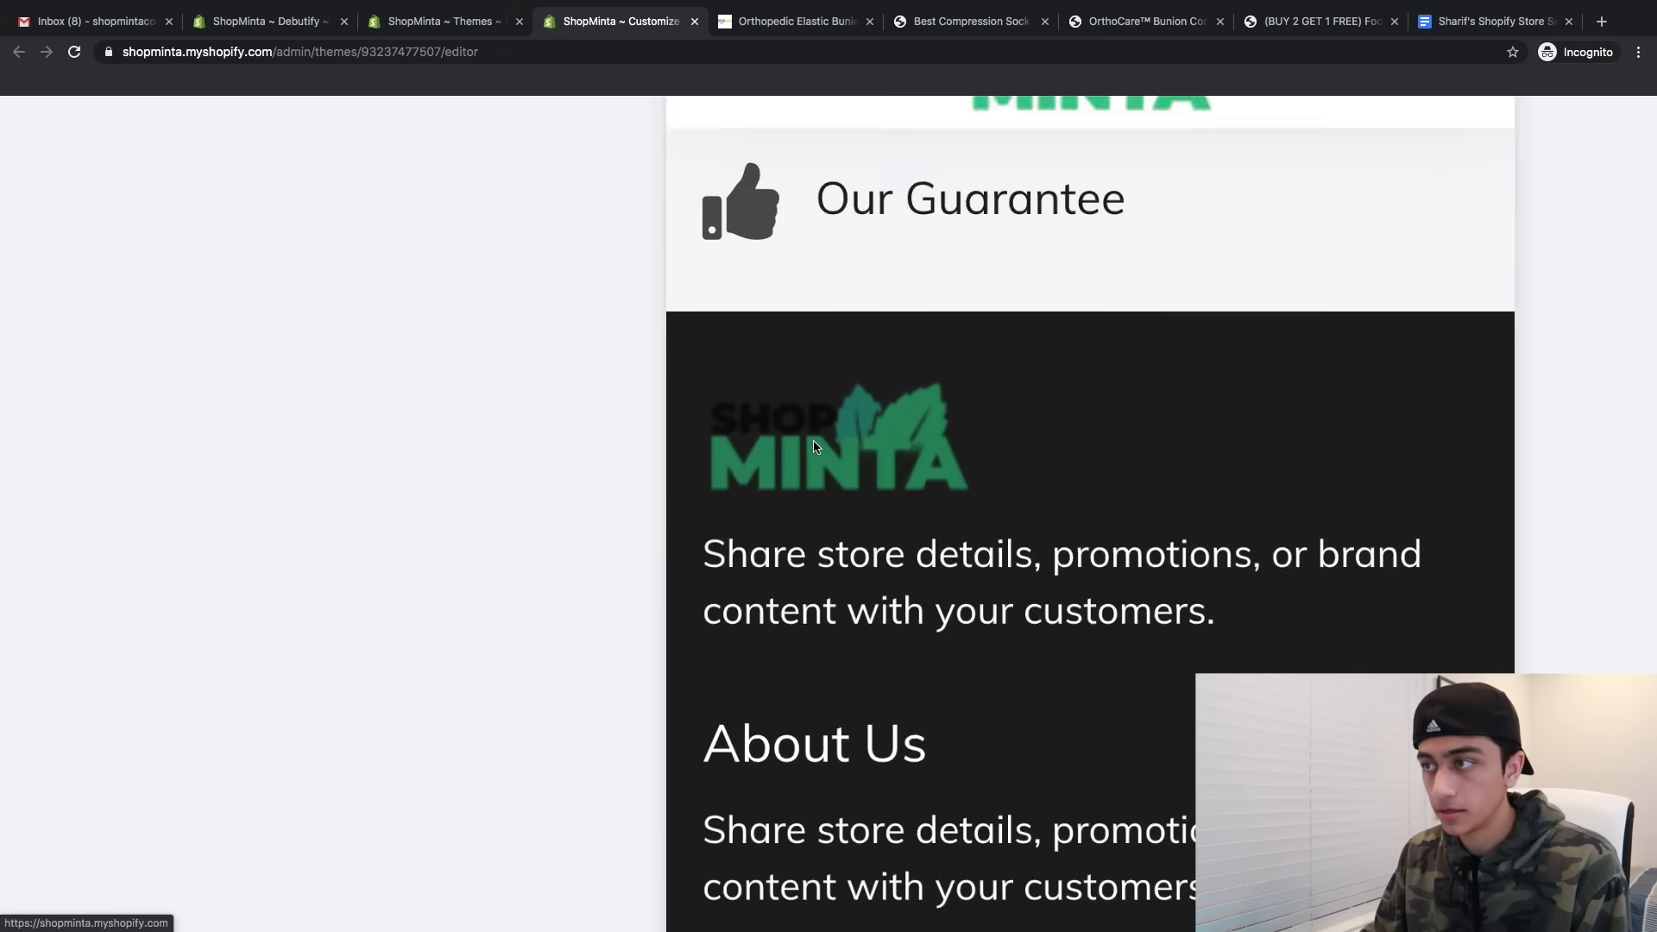
scroll(813, 446, "up", 1)
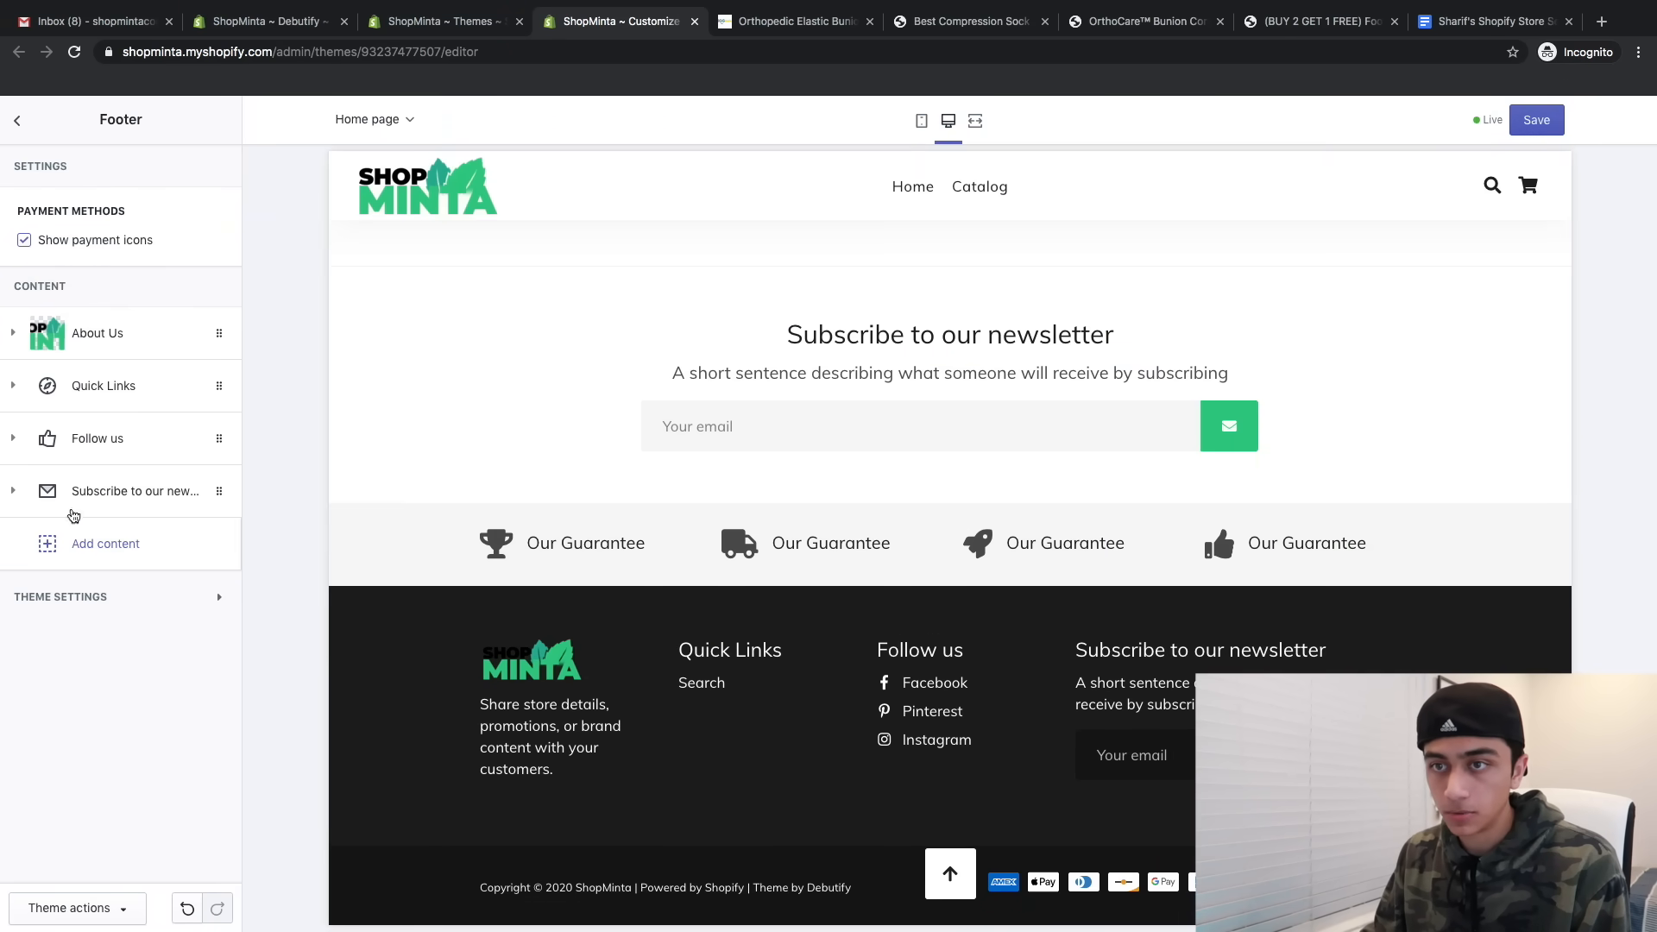
left_click(87, 438)
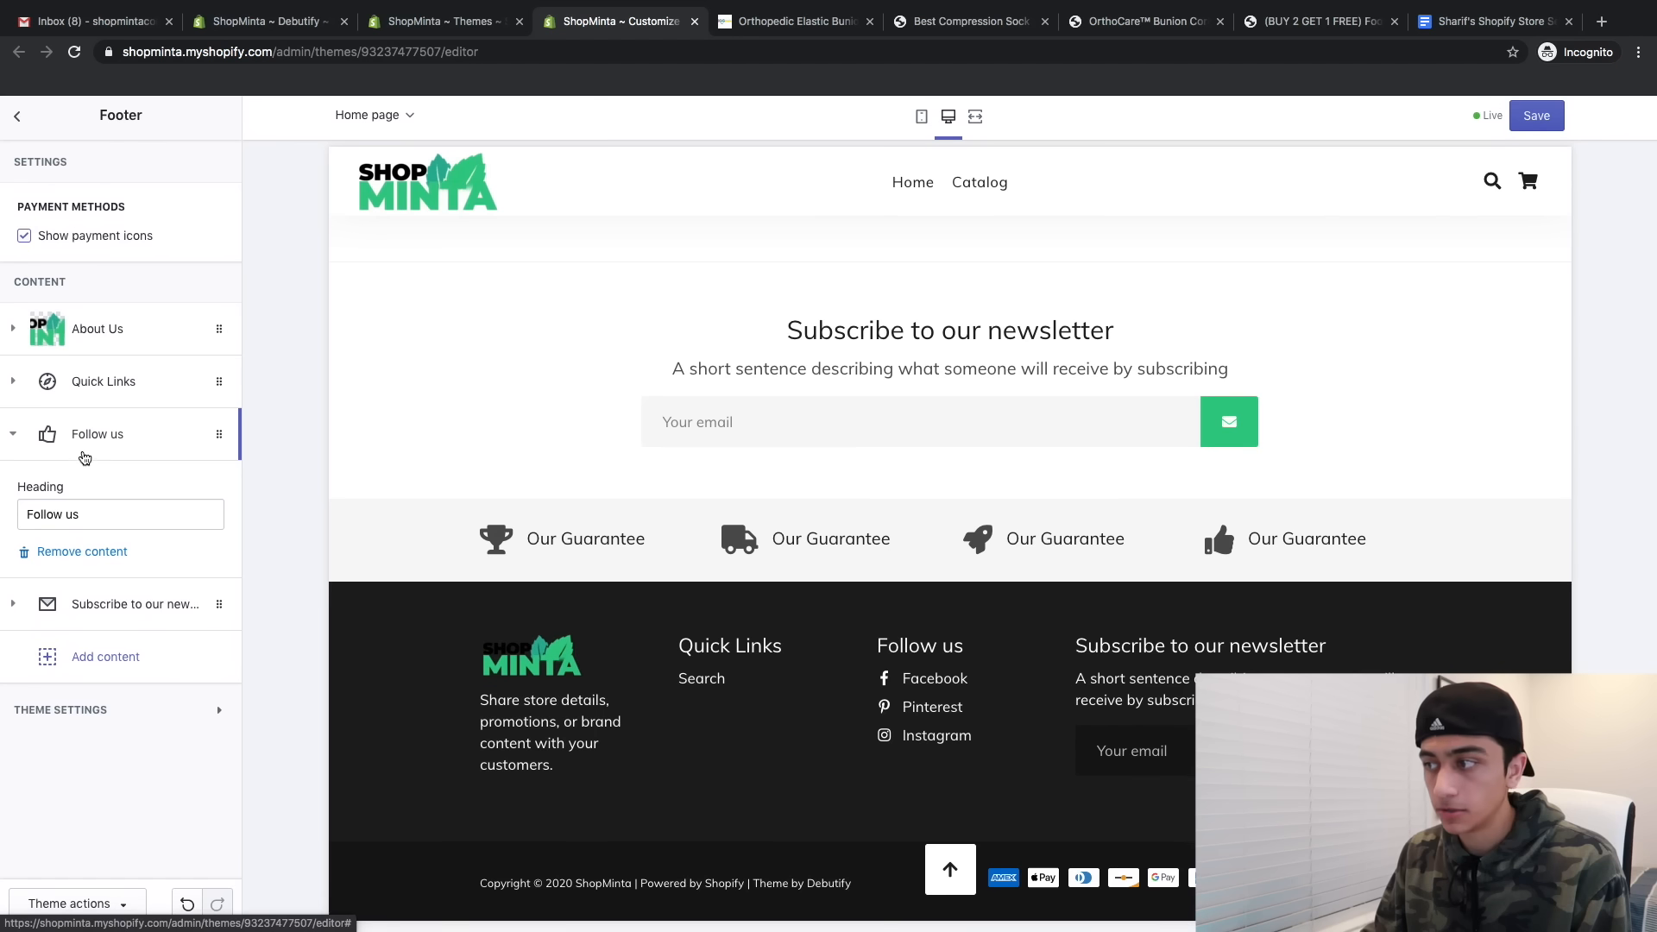
left_click(66, 556)
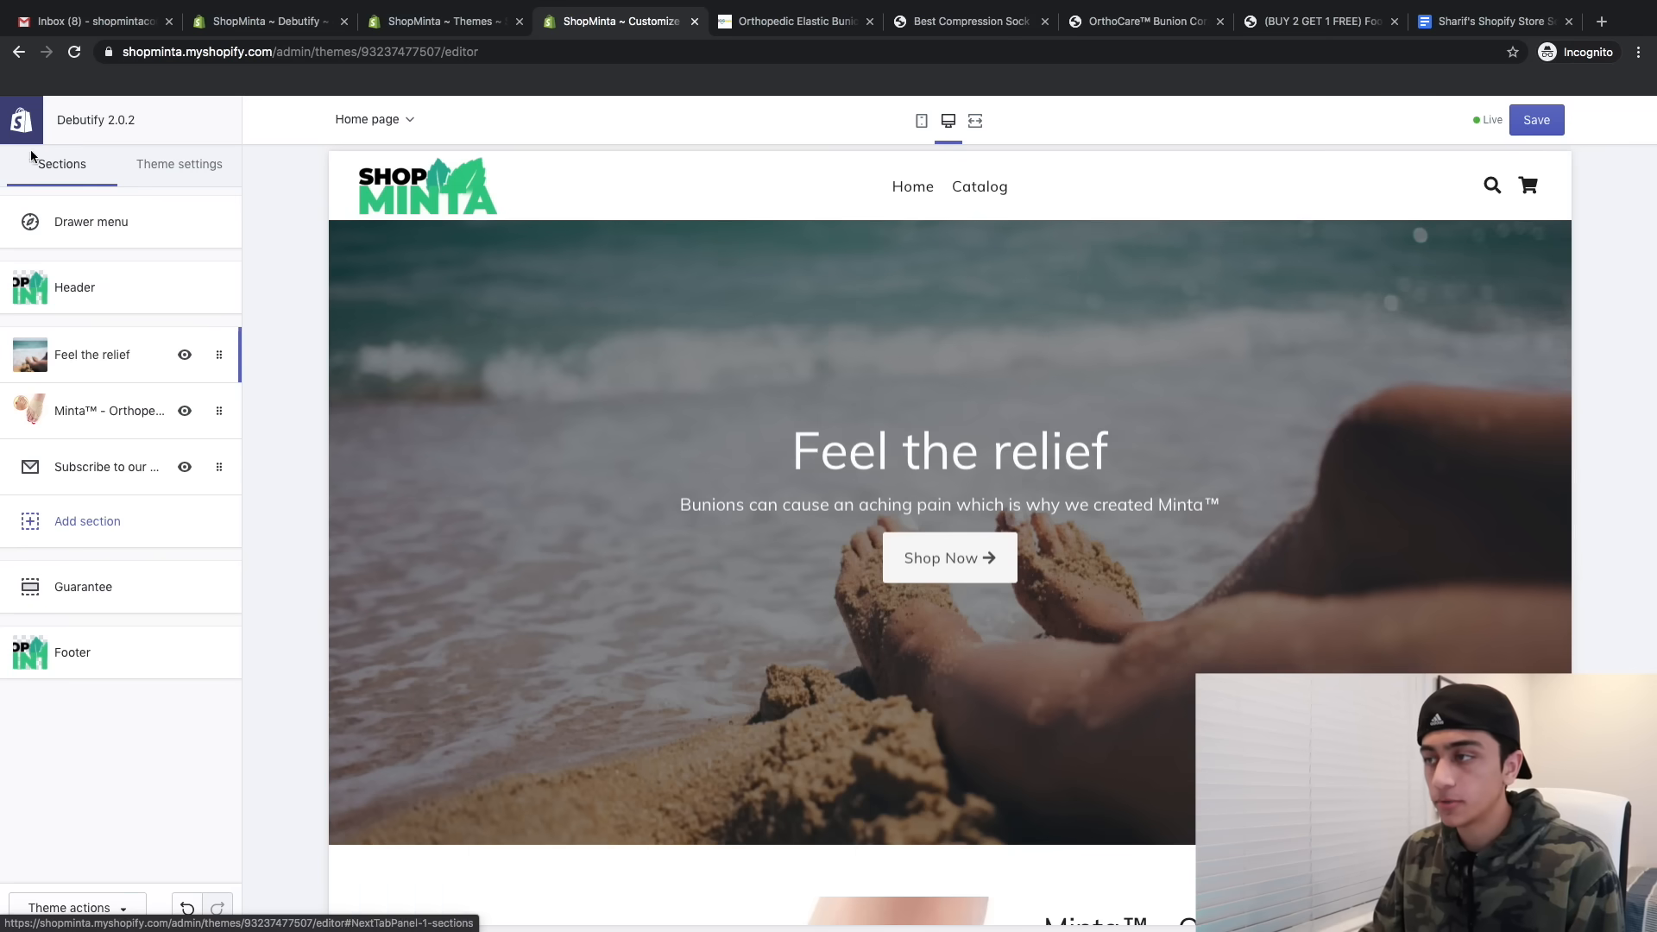
- Link the Feel the relief slide's button to the Minta™ bunion corrector product and save
scroll(388, 415, "down", 1)
scroll(388, 415, "down", 1)
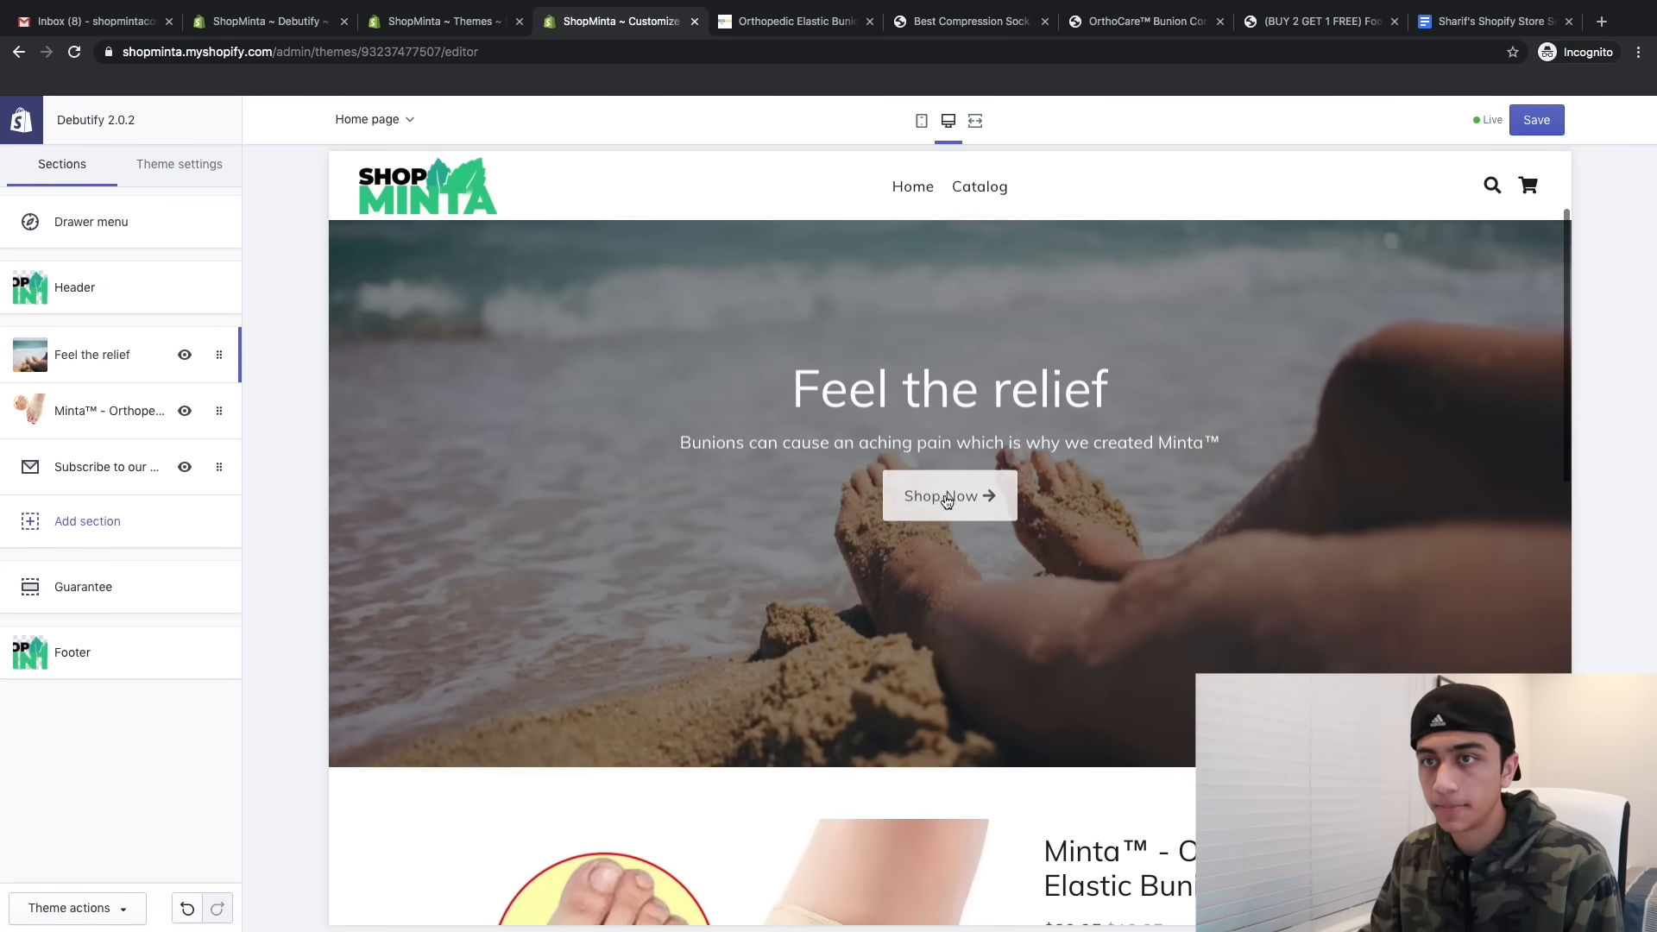
left_click(86, 341)
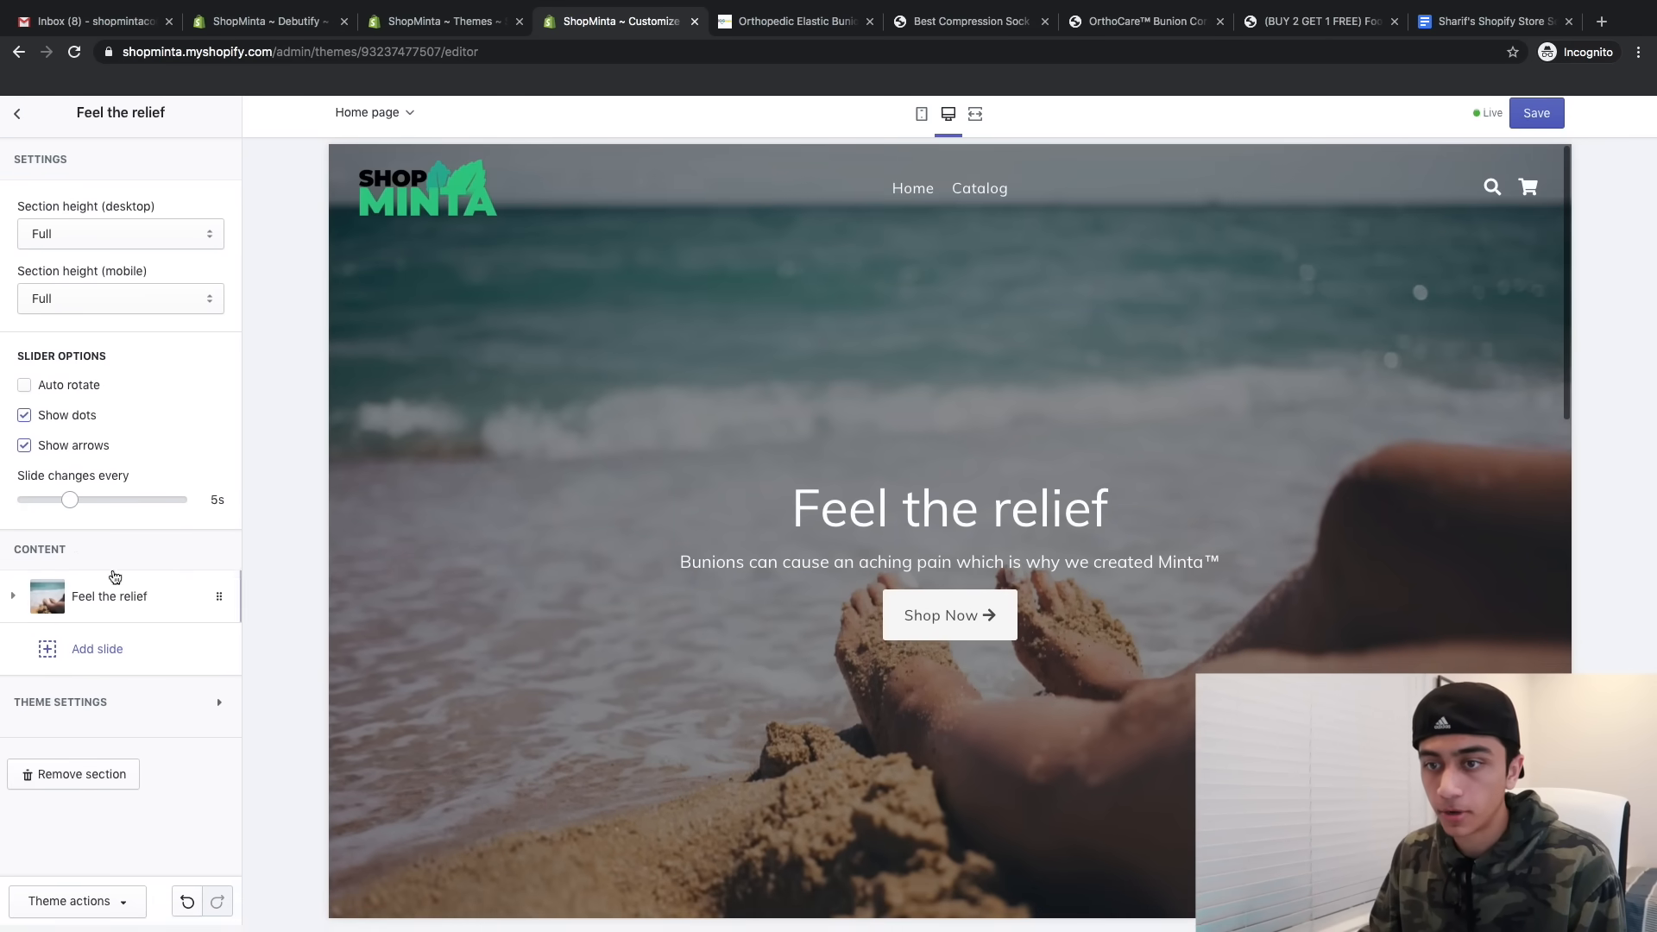
left_click(77, 599)
scroll(118, 462, "down", 4)
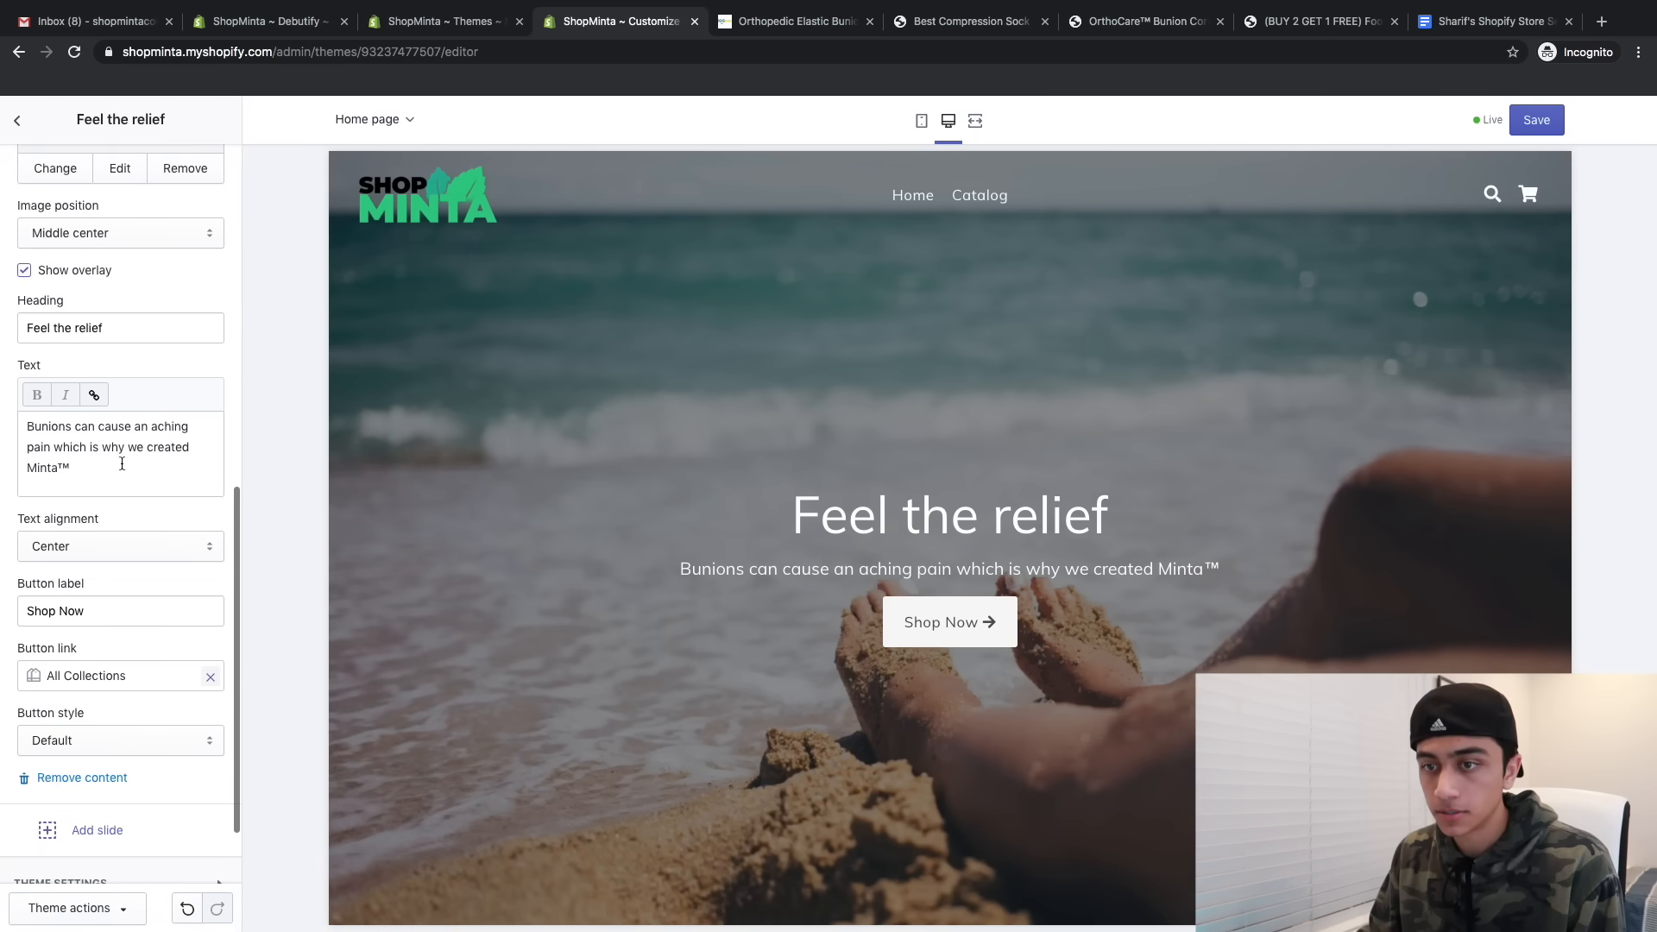
left_click(204, 627)
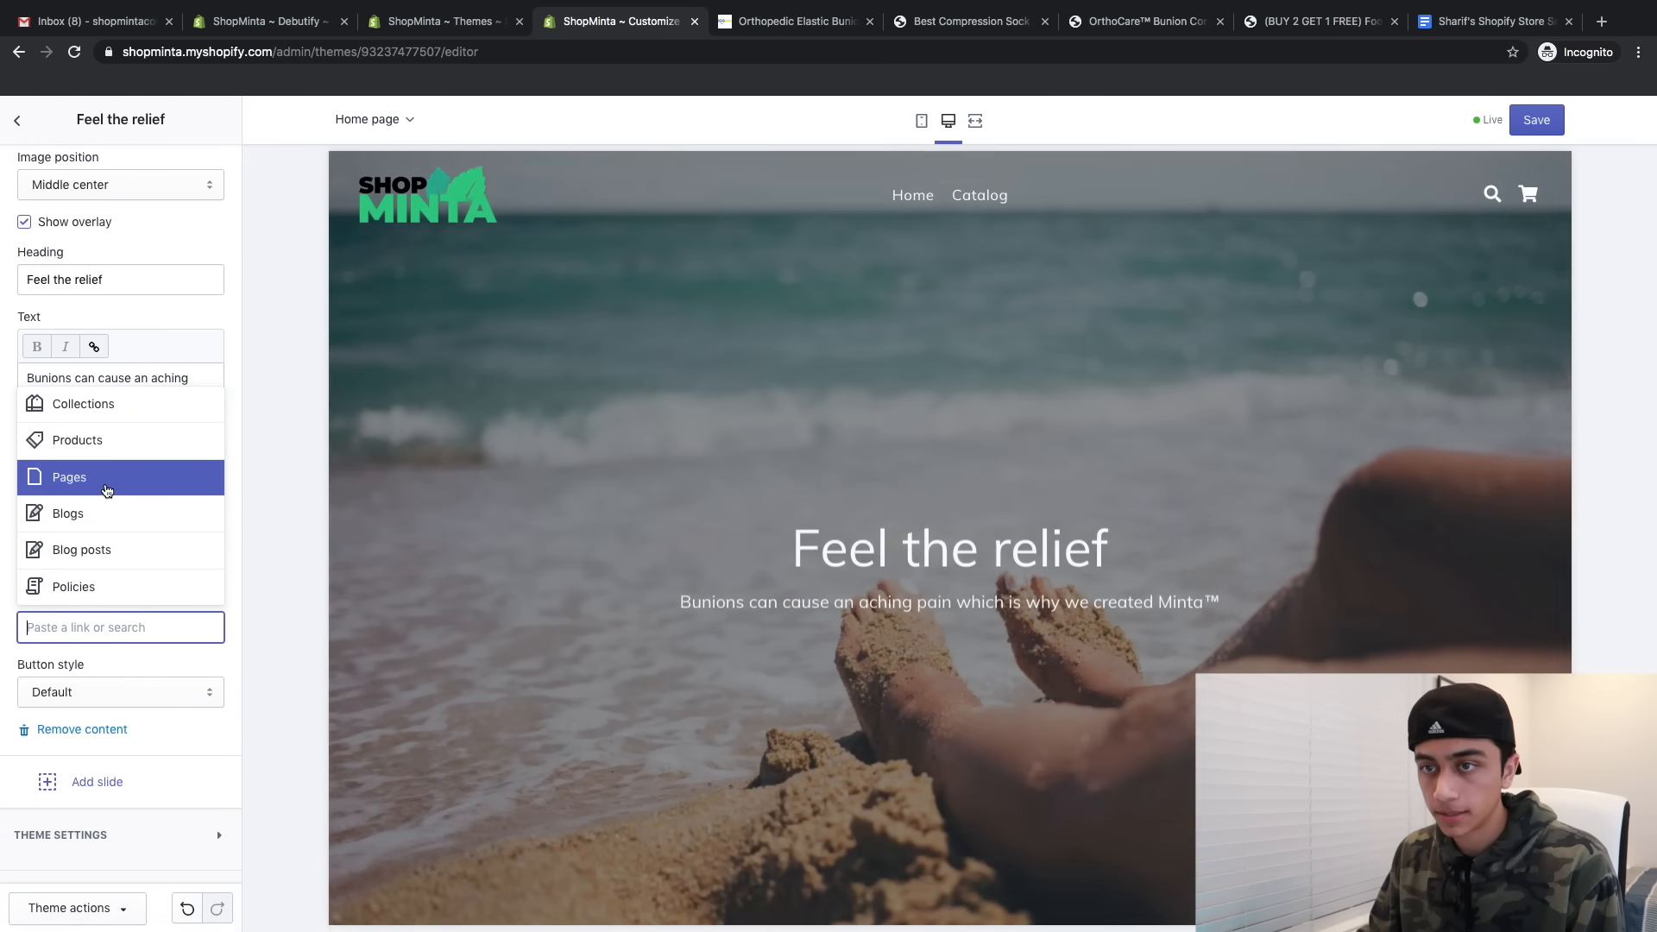
left_click(103, 441)
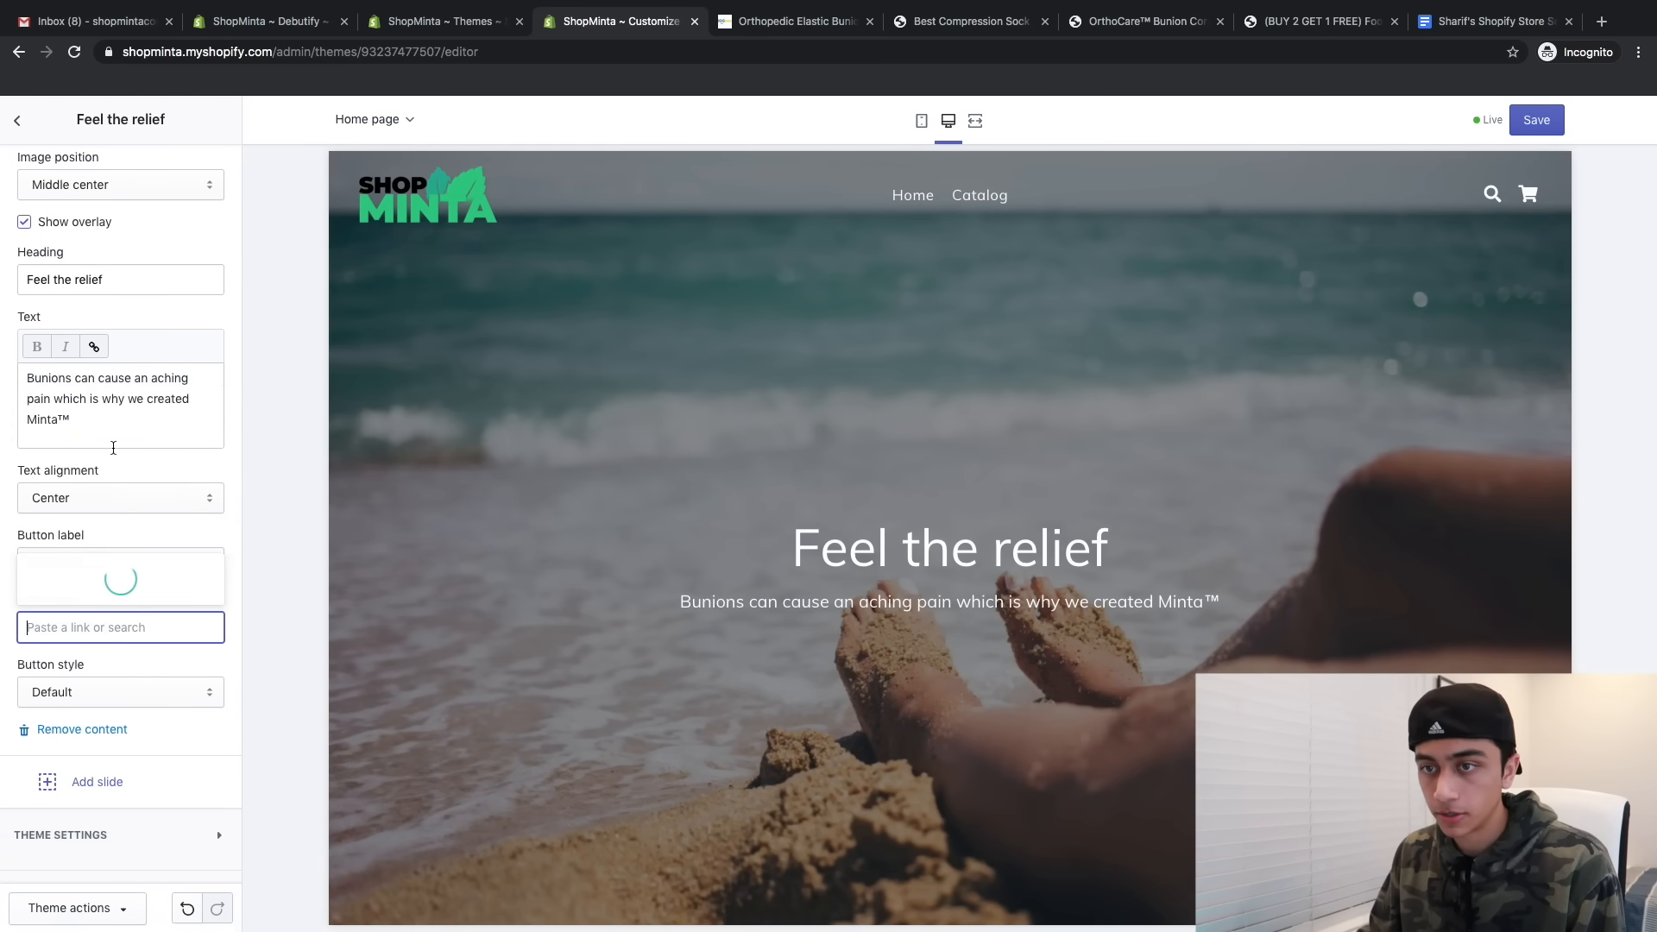
left_click(95, 580)
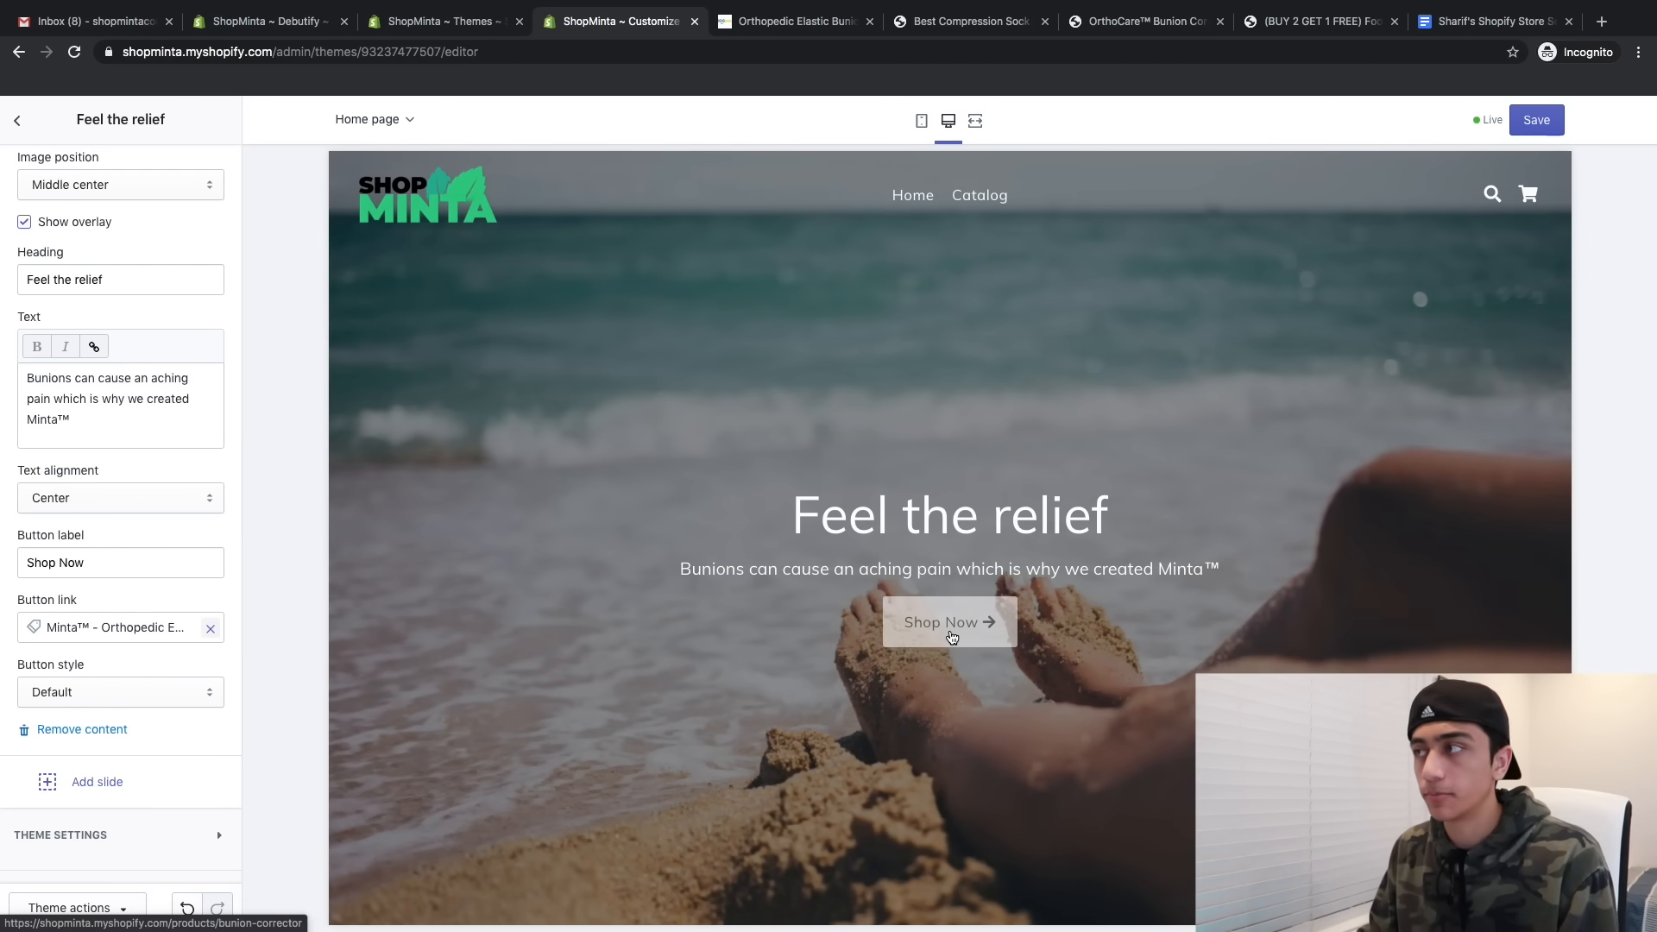
left_click(1536, 120)
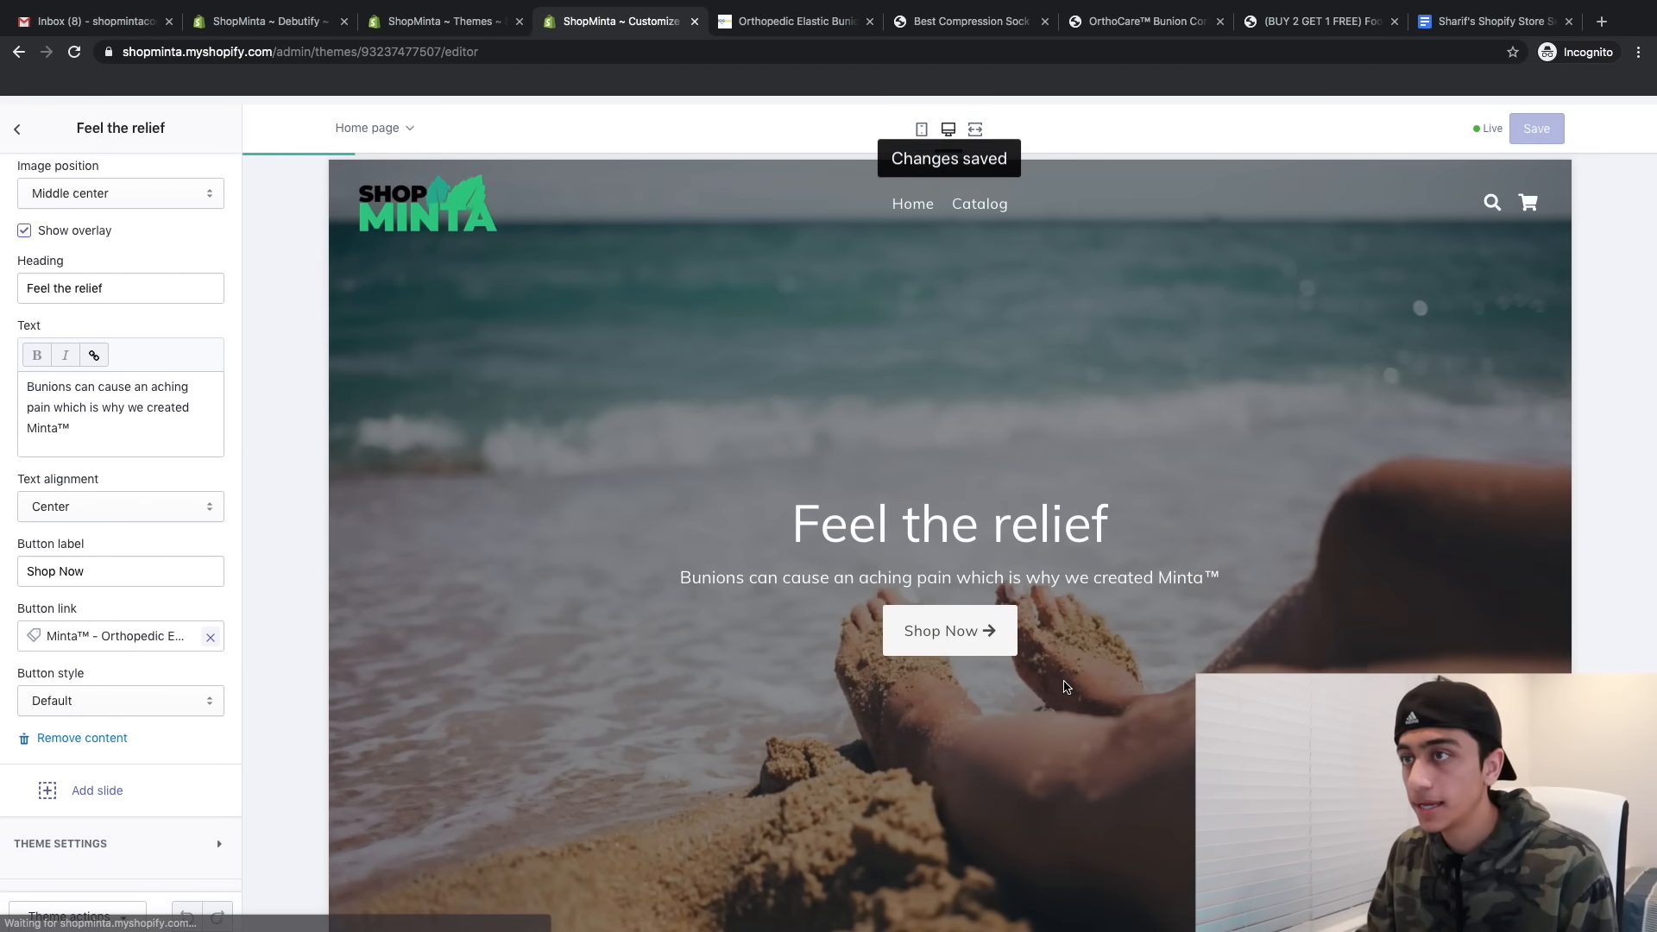
scroll(1066, 686, "down", 3)
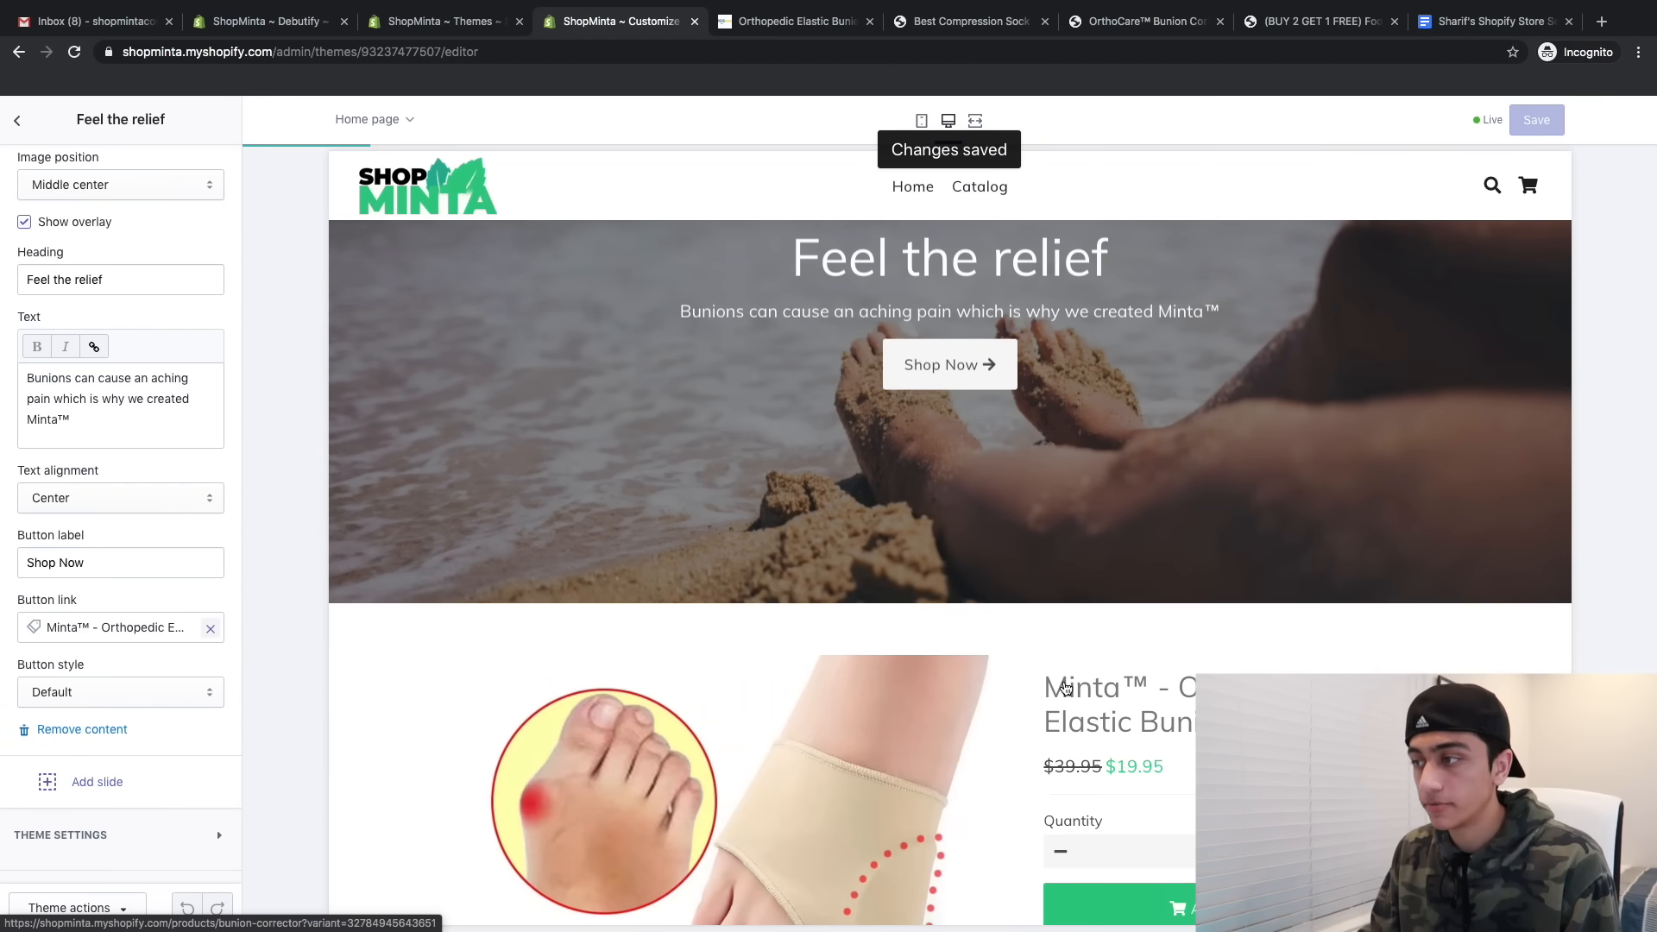
scroll(1063, 681, "down", 6)
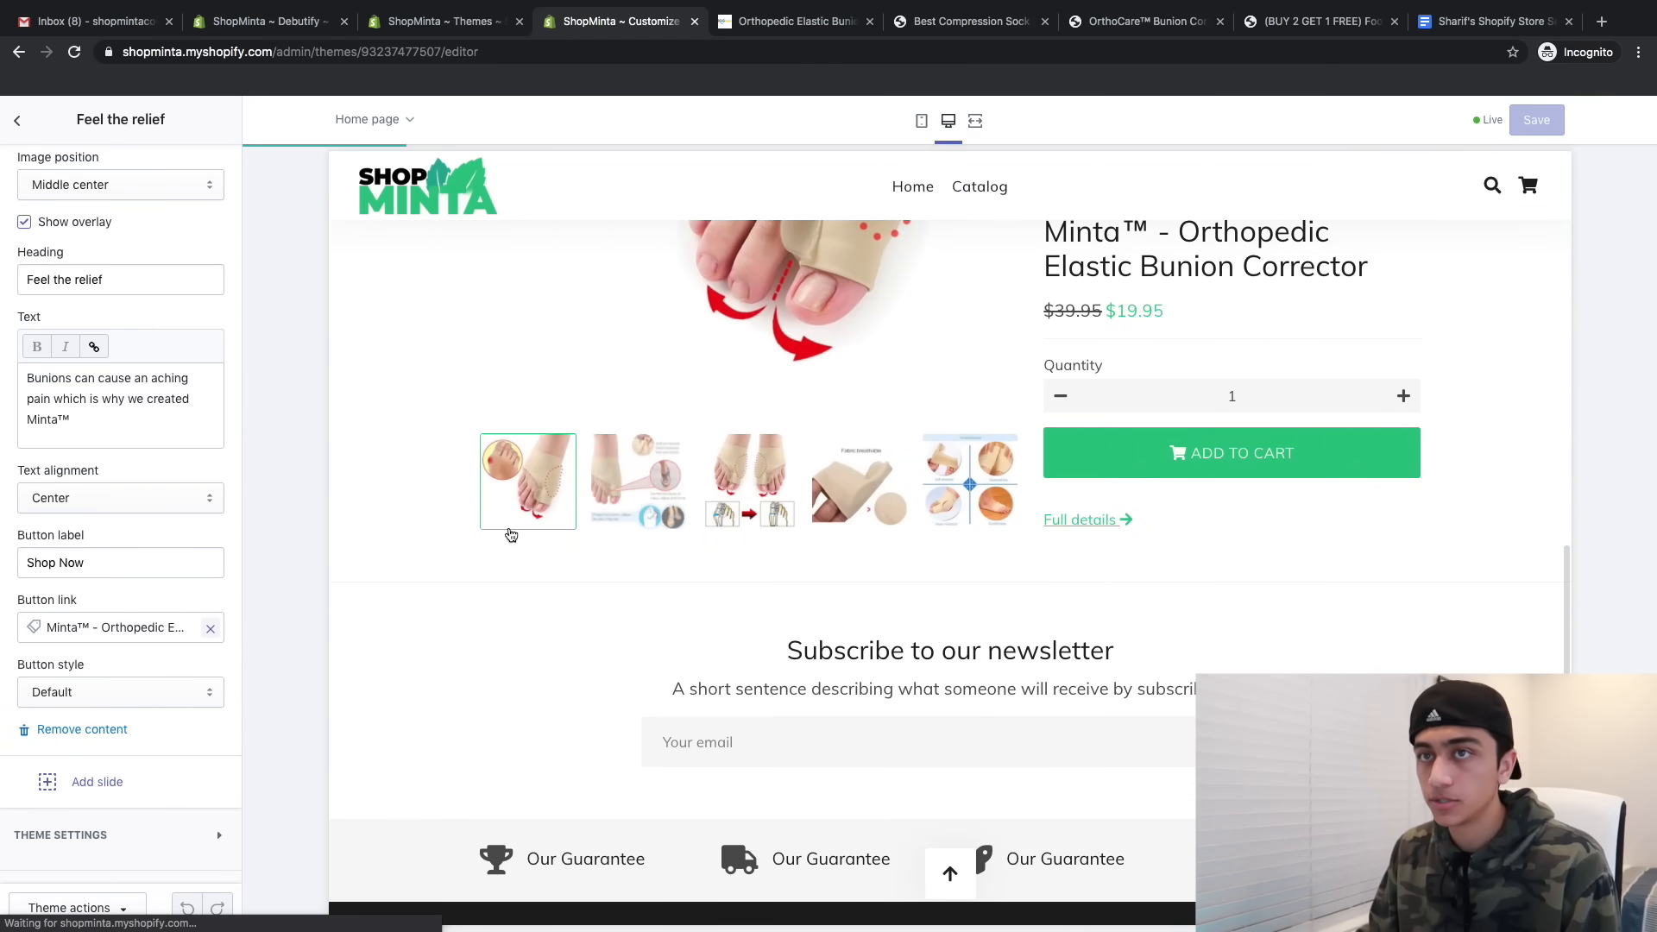
left_click(19, 124)
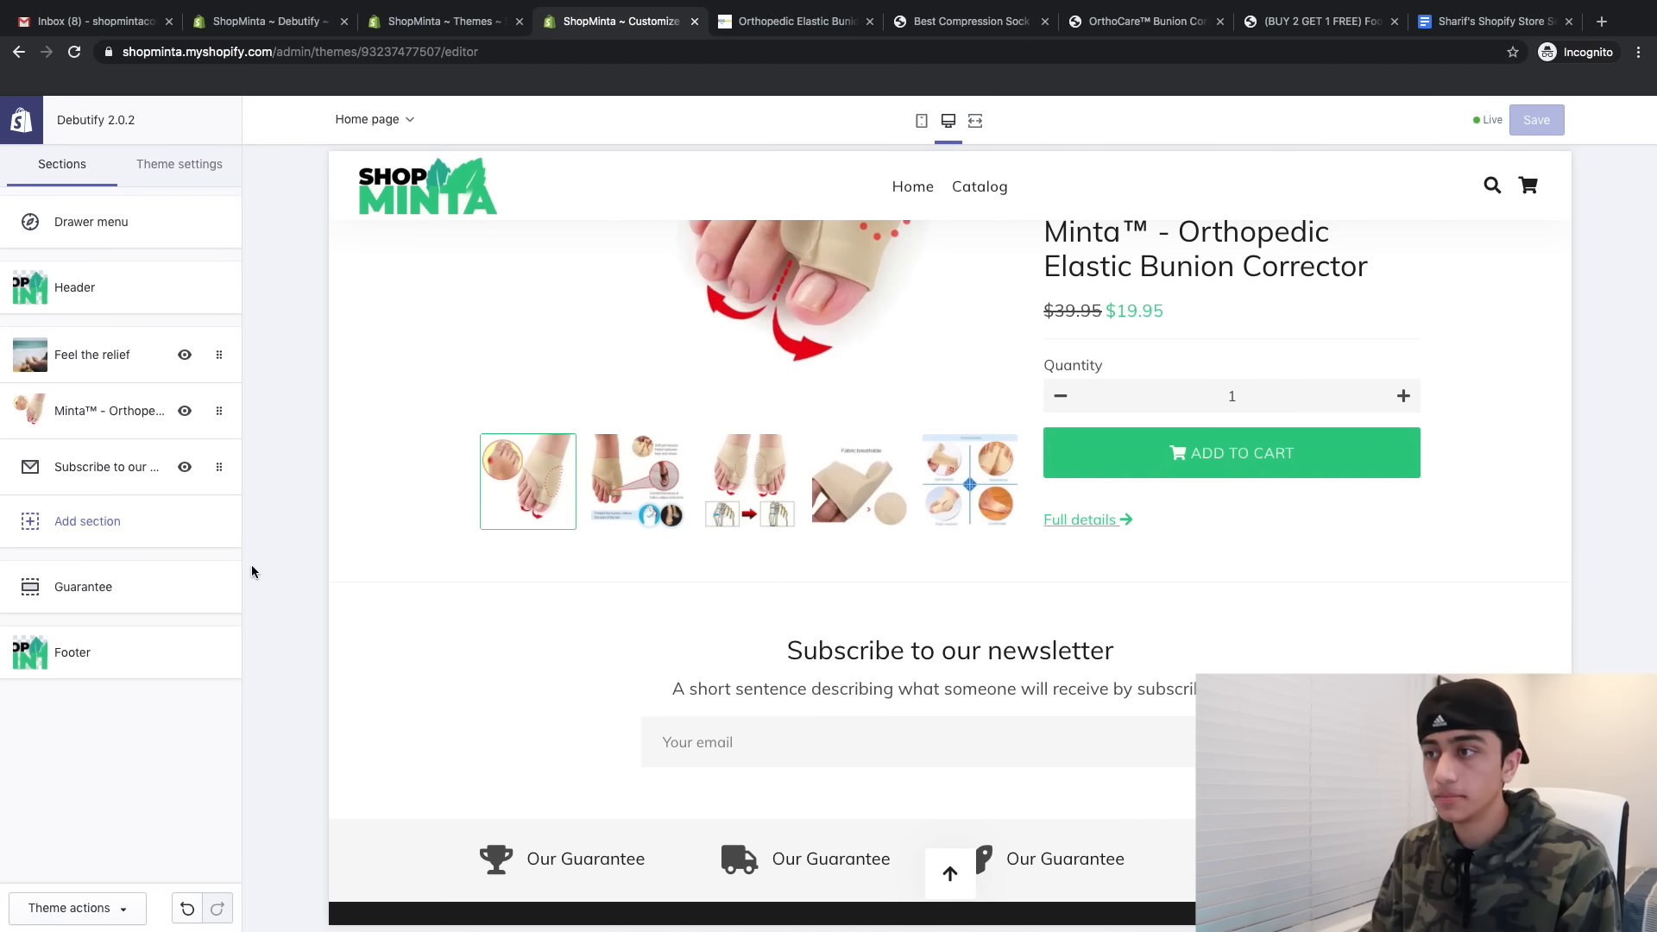
- Add a Logo list section to the home page and browse its logo image options without choosing one
scroll(444, 714, "up", 2)
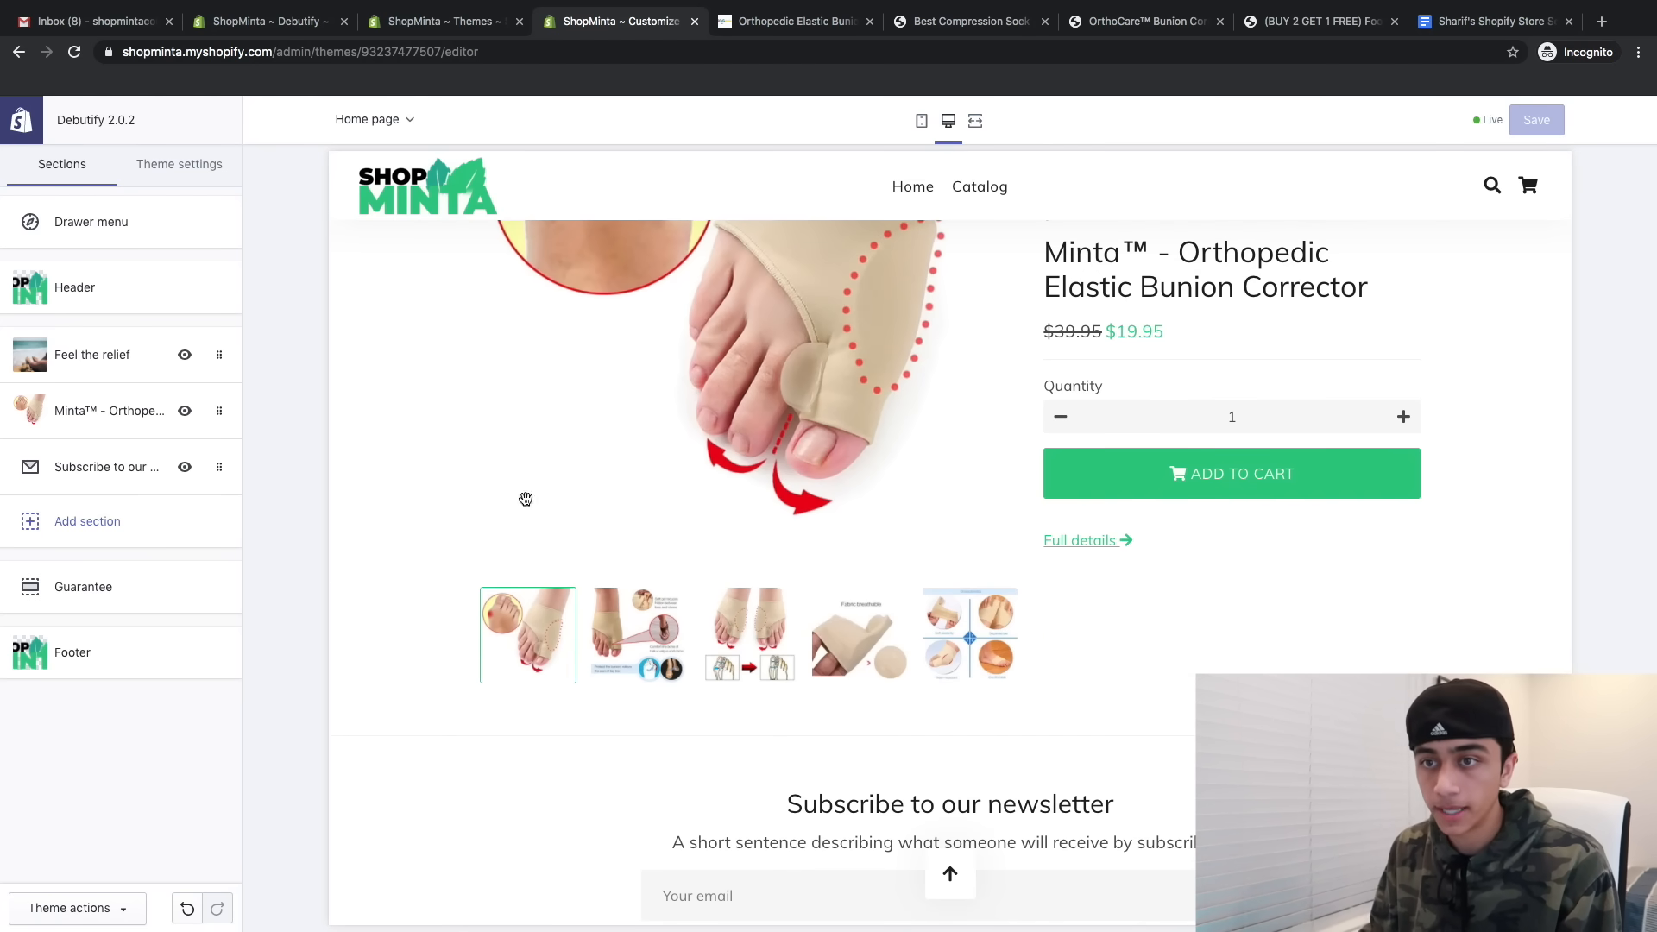
left_click(196, 526)
scroll(97, 518, "down", 1)
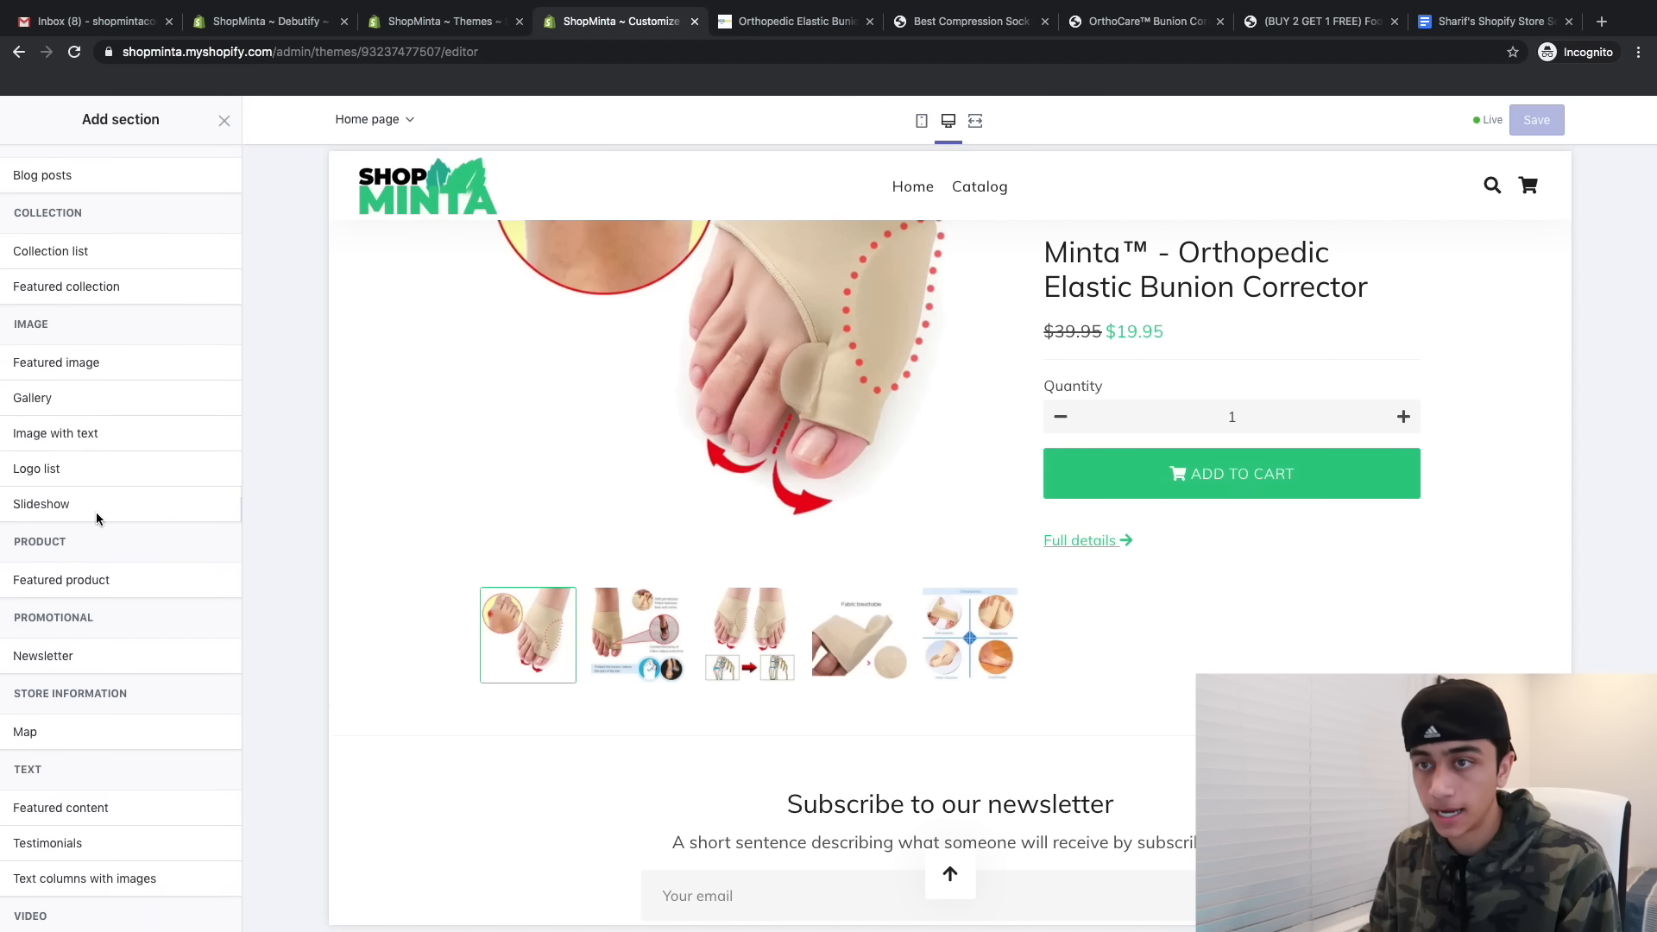
left_click(77, 467)
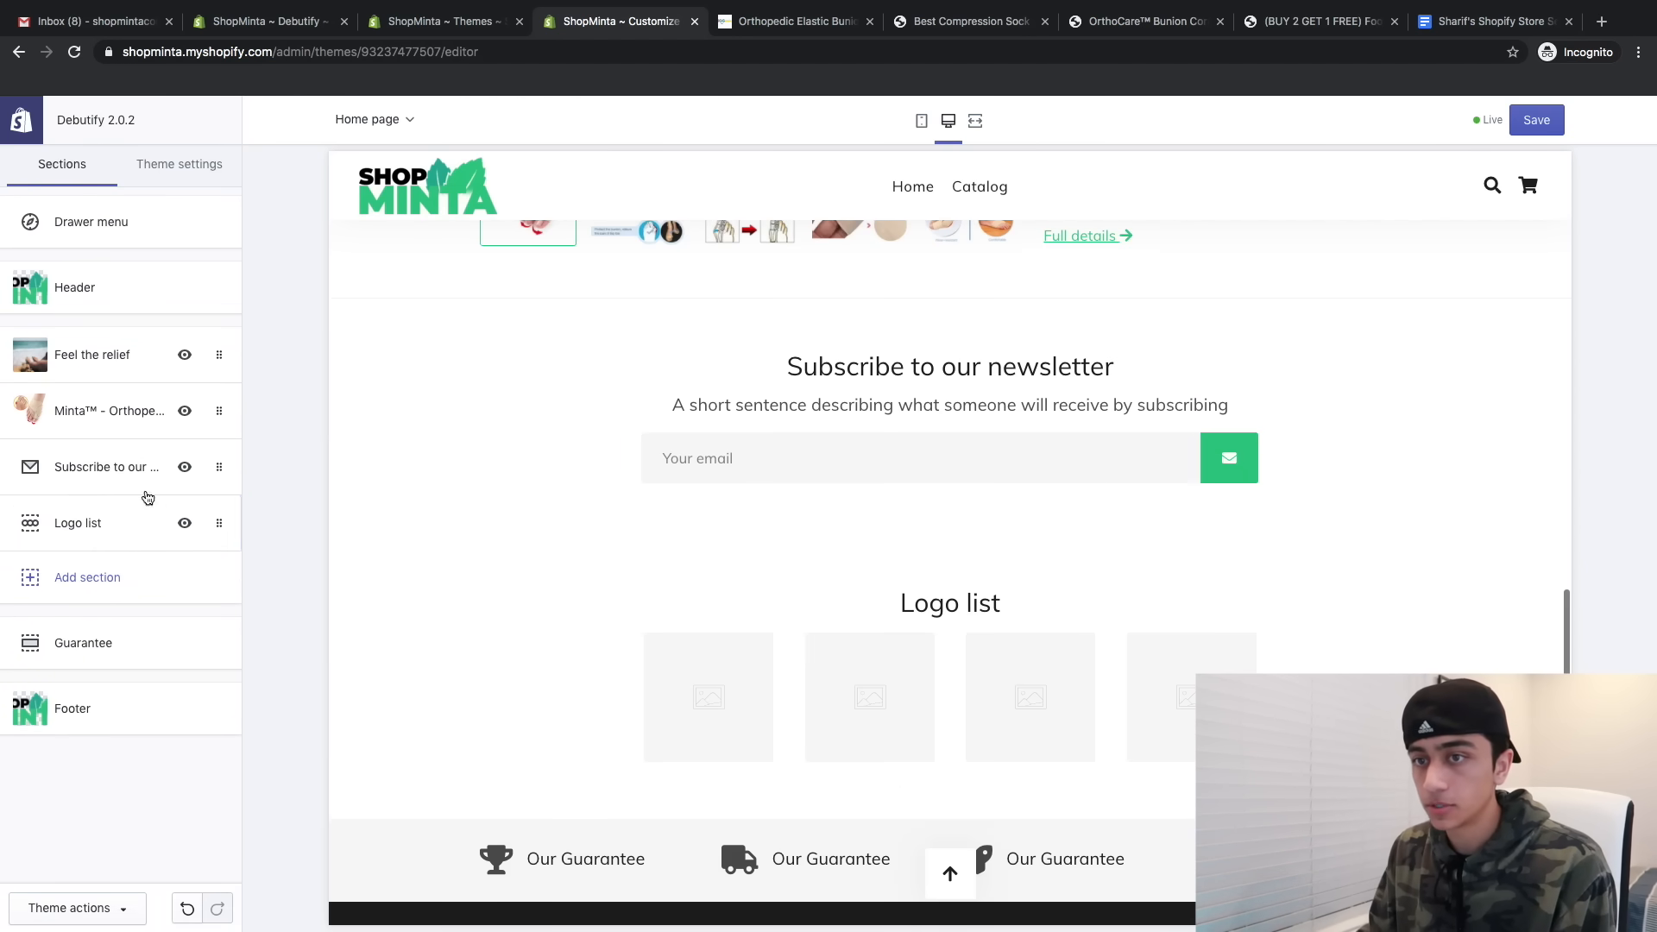
left_click_drag(100, 509, 111, 466)
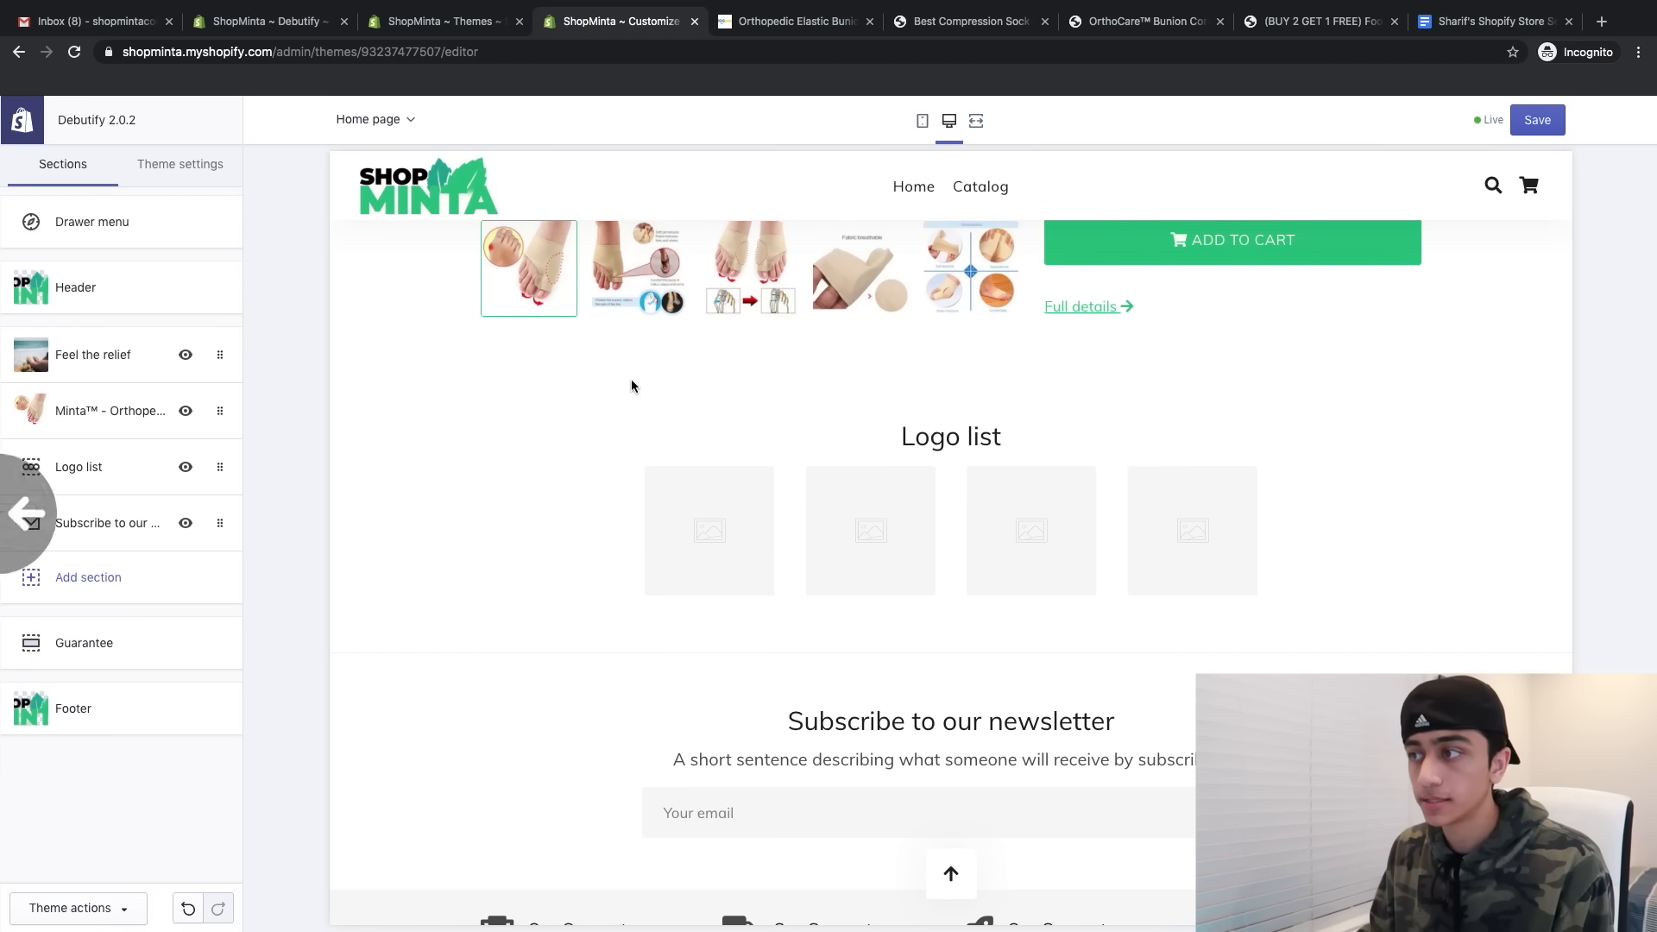
left_click(102, 482)
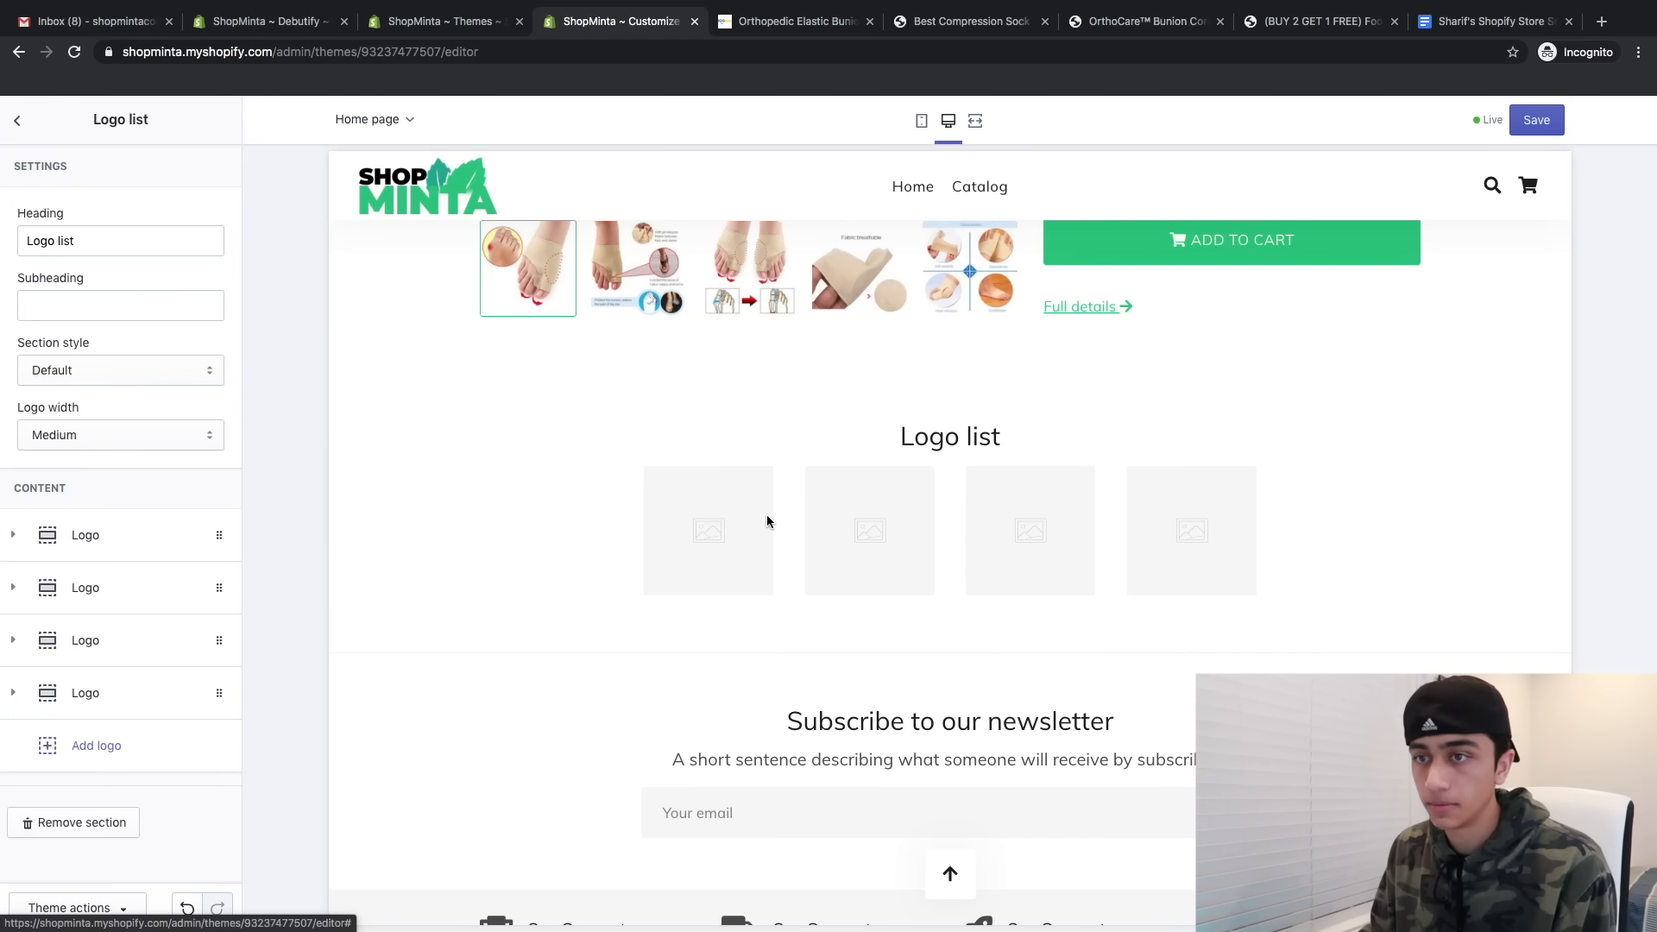
left_click(140, 532)
scroll(110, 639, "down", 2)
scroll(111, 639, "down", 1)
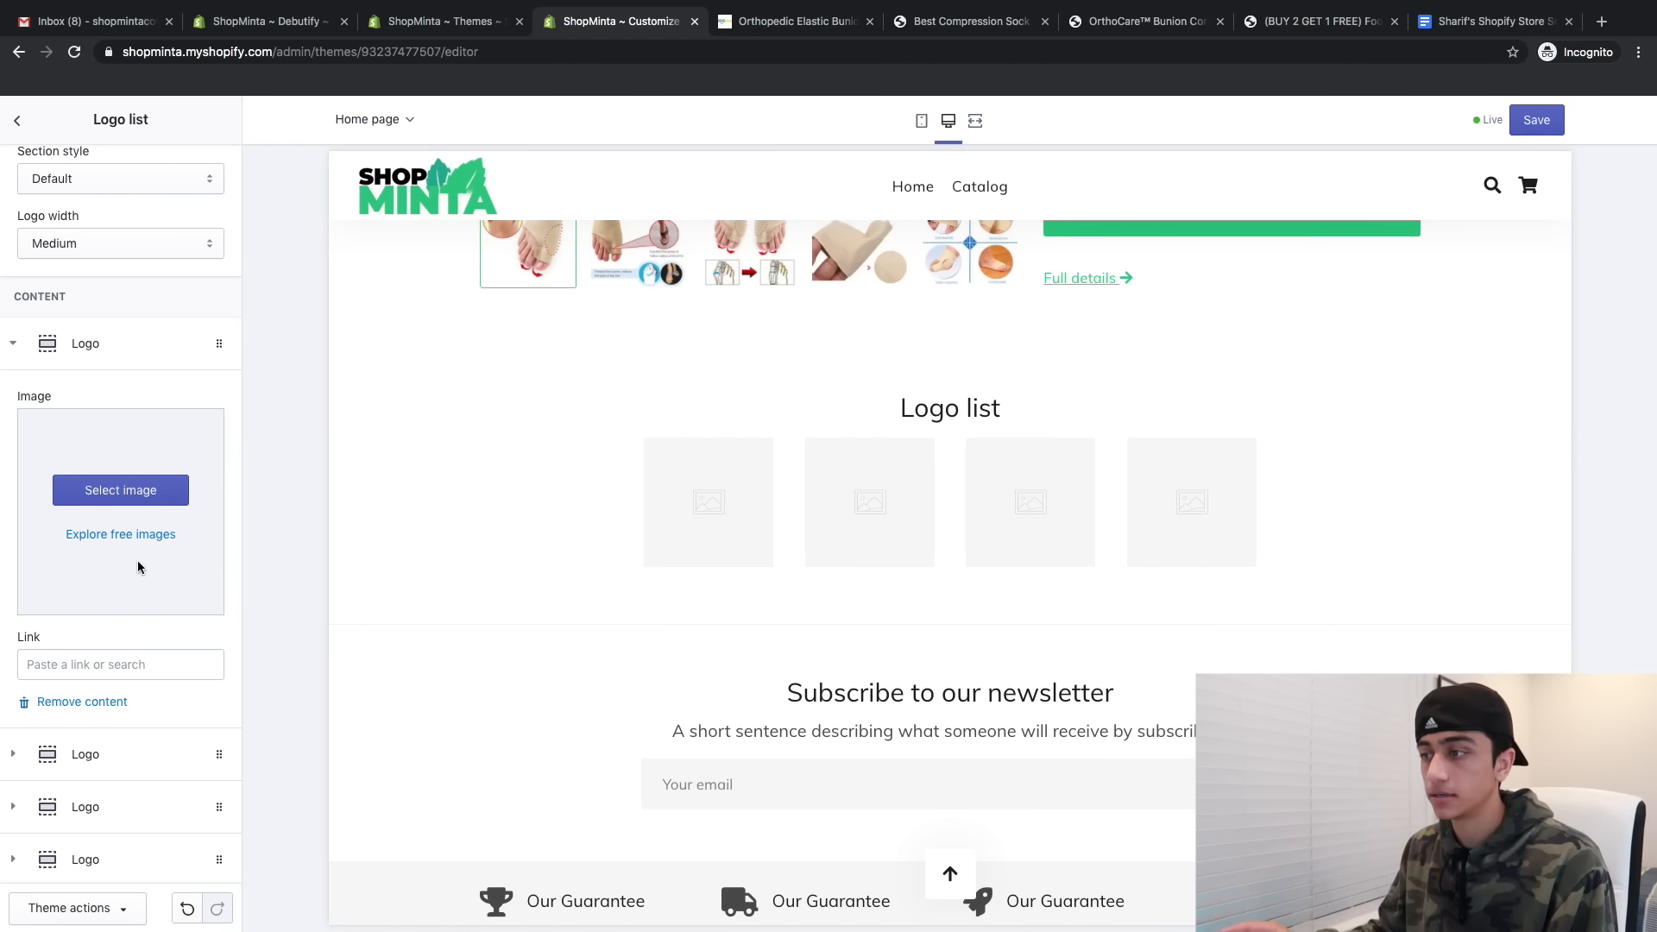
left_click(137, 489)
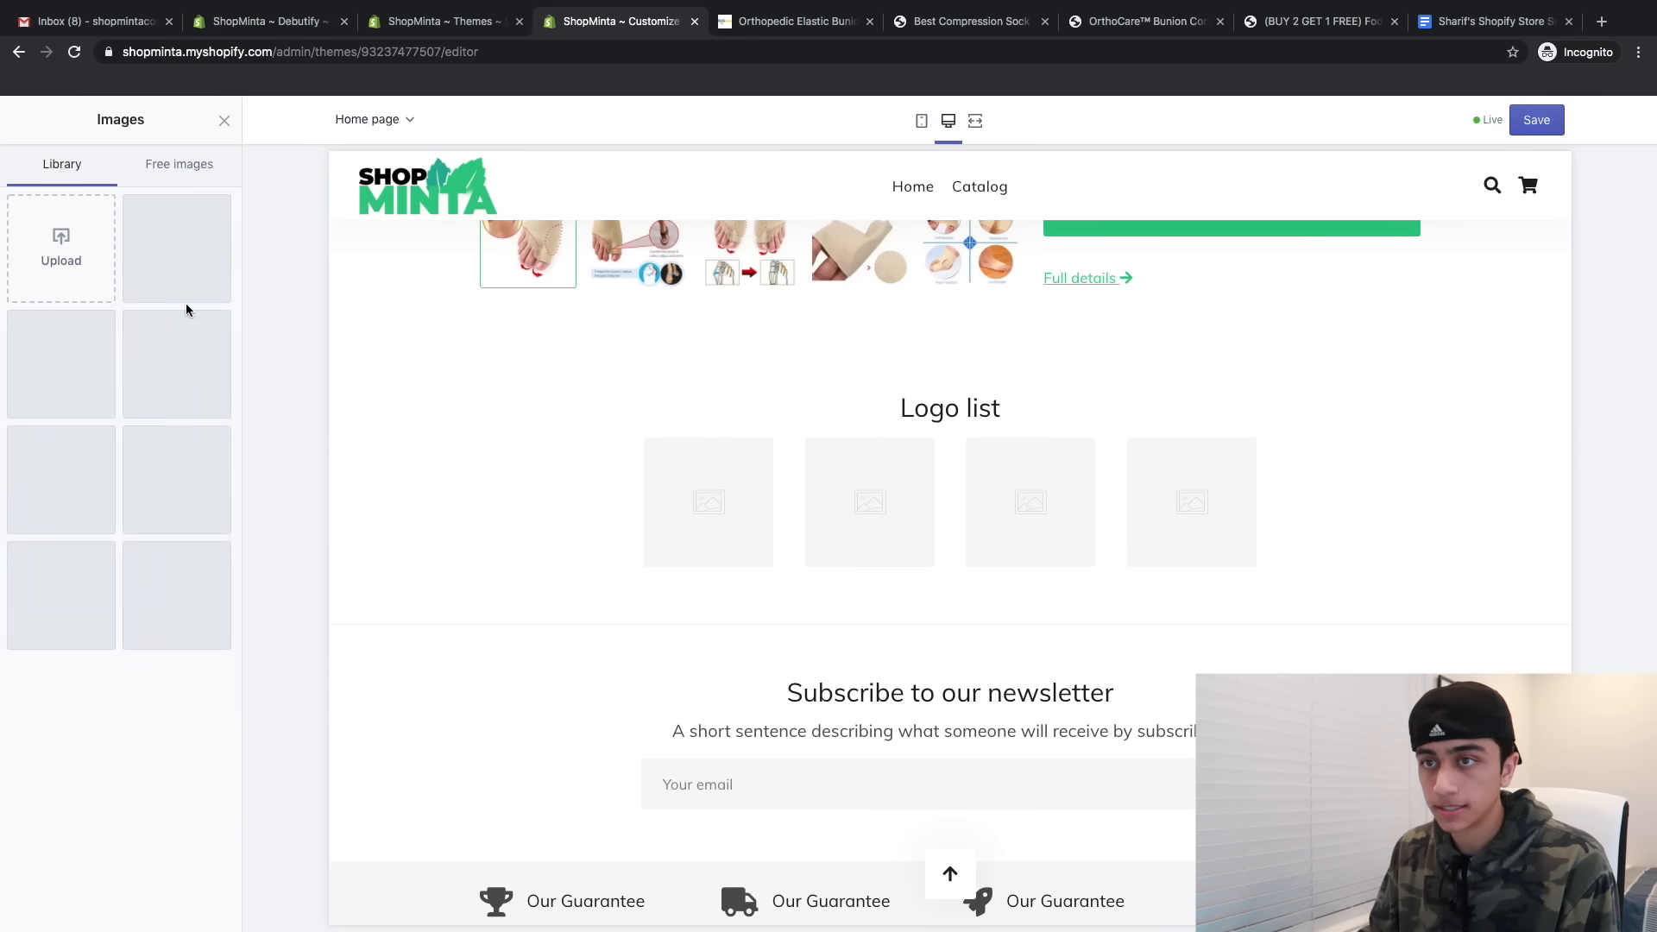
left_click(221, 140)
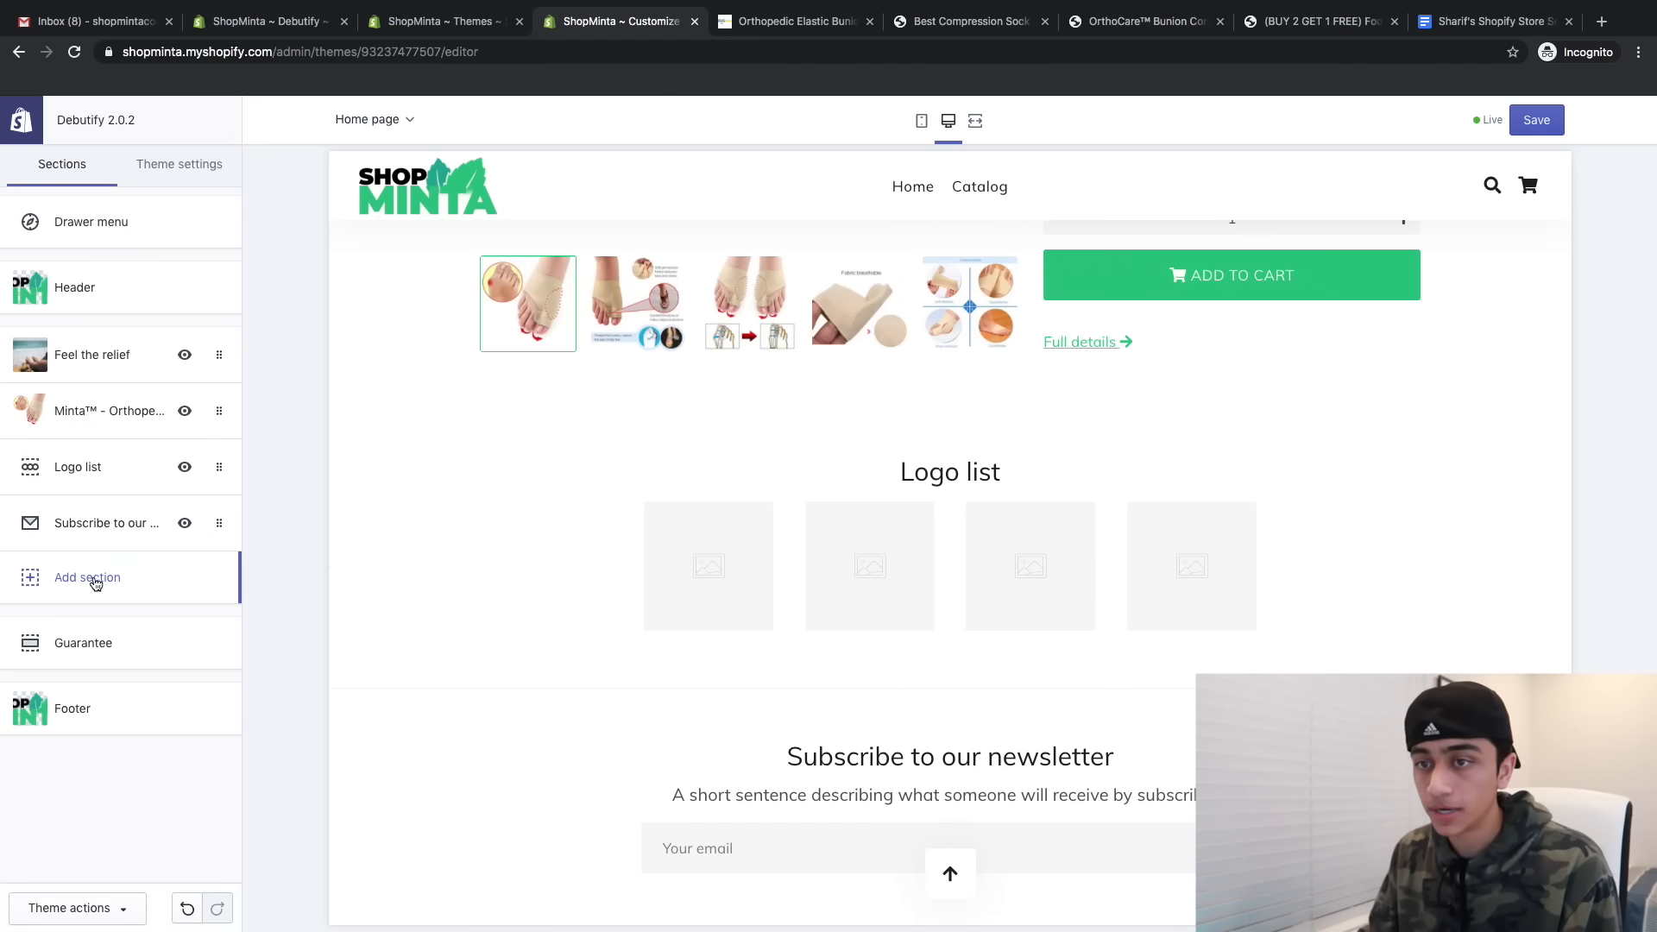
- Add a Testimonials section, move Logo list below the newsletter, hide both sections and save
left_click(89, 578)
scroll(152, 739, "down", 2)
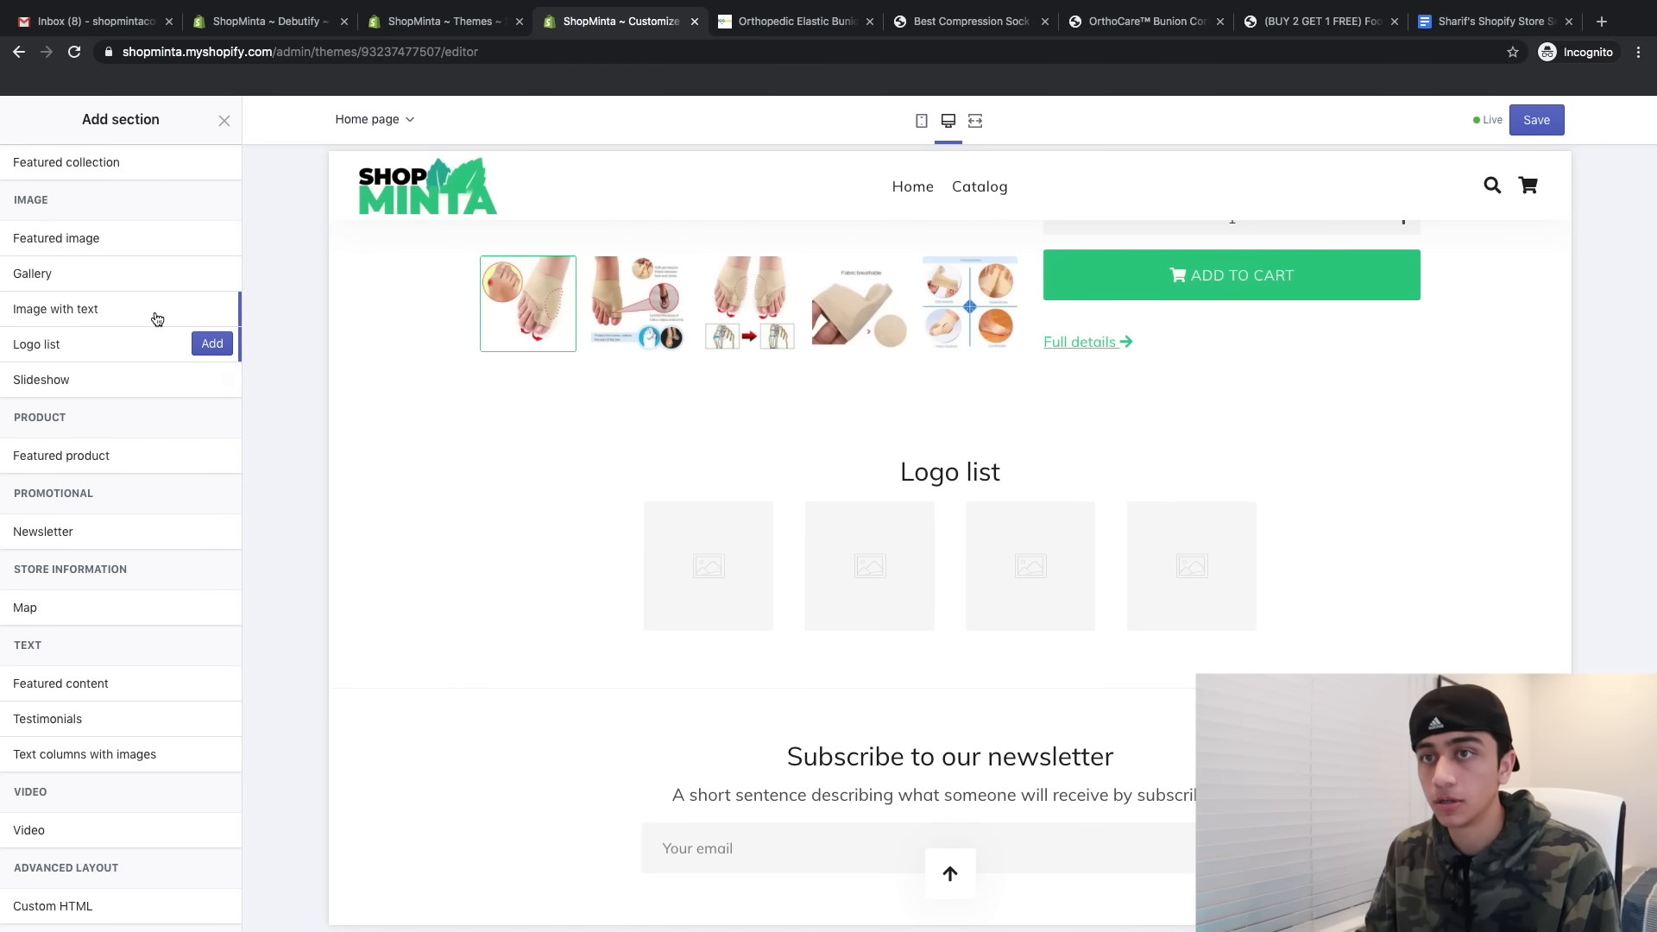
left_click(206, 721)
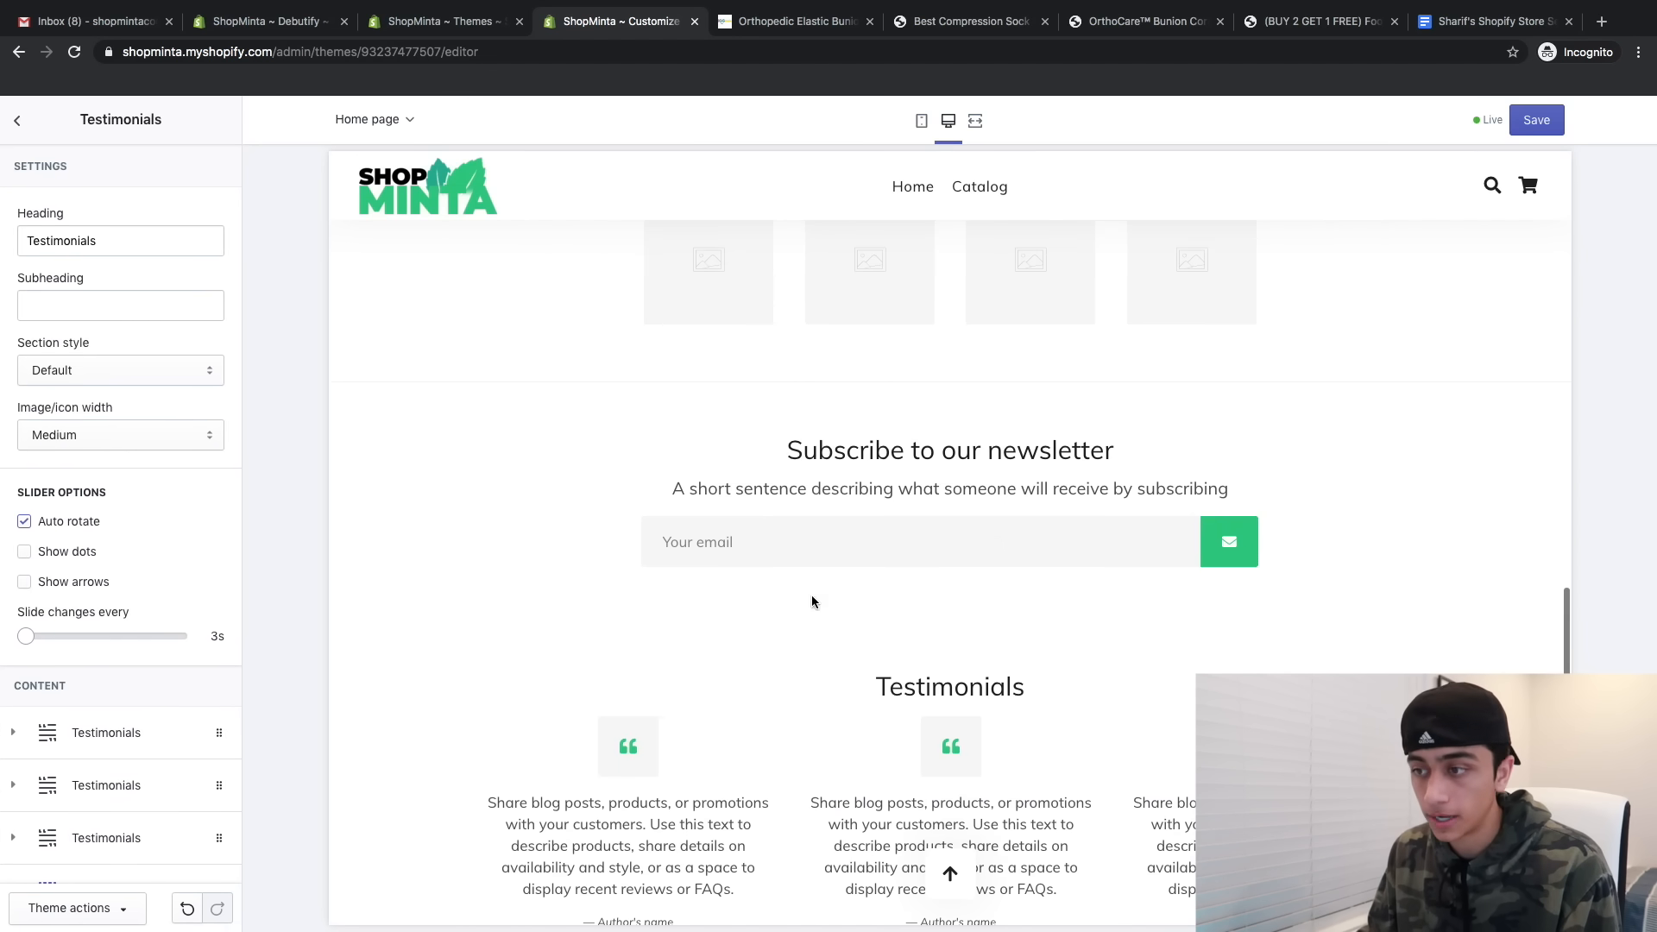
left_click(18, 121)
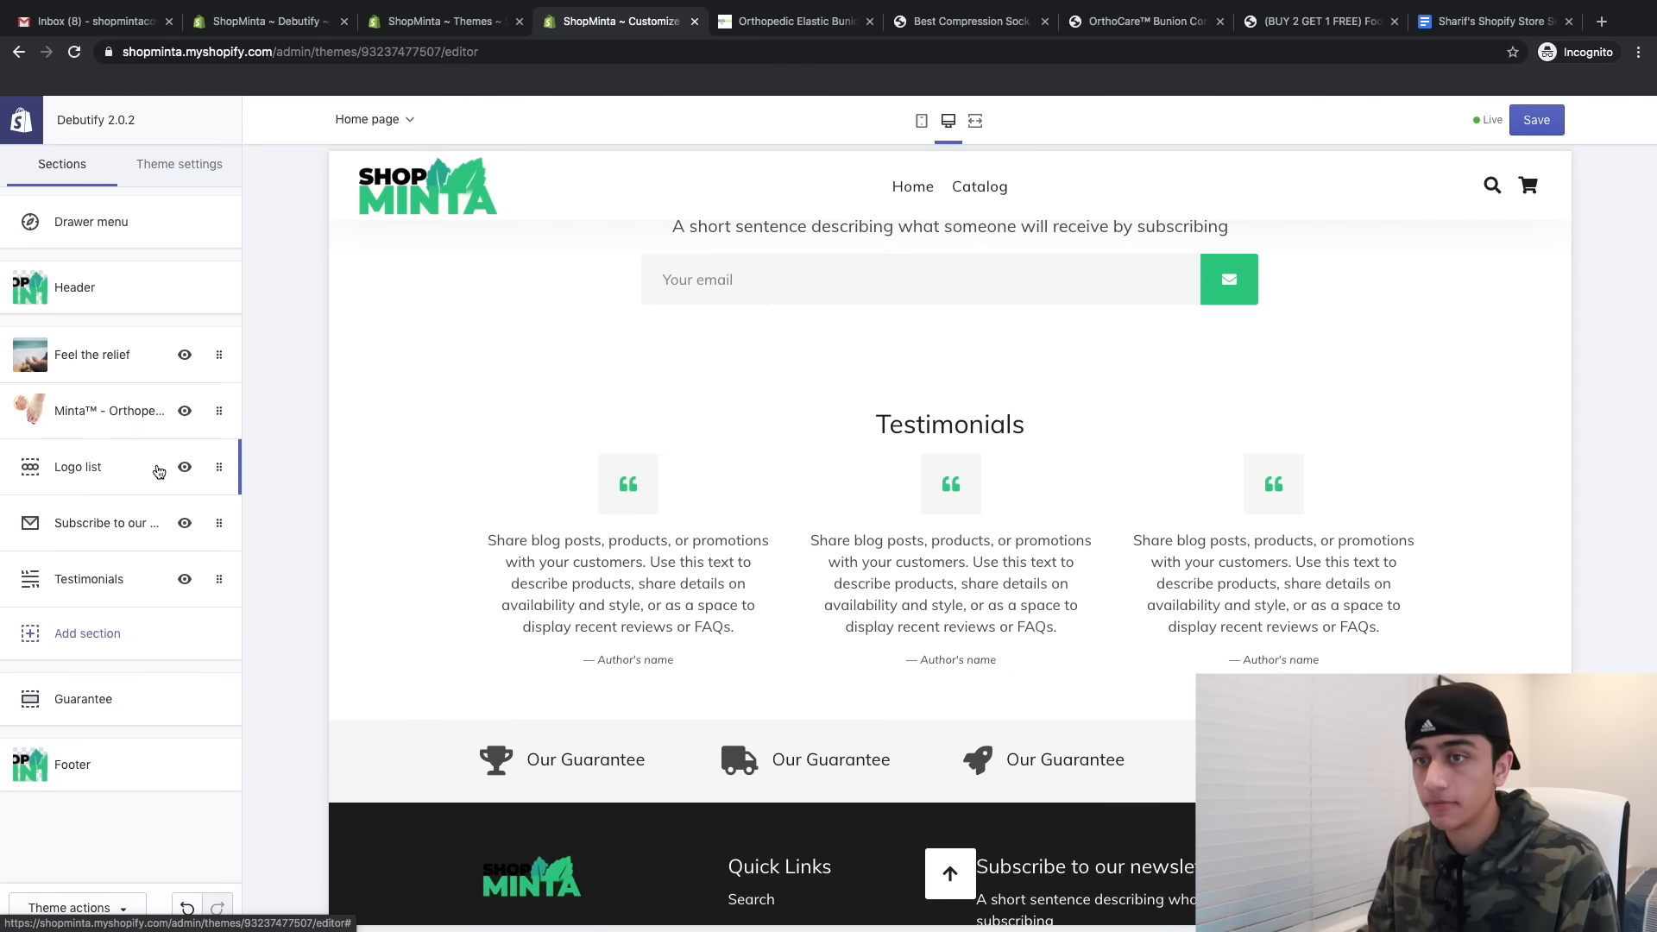
left_click_drag(159, 471, 161, 526)
left_click(185, 523)
left_click(185, 579)
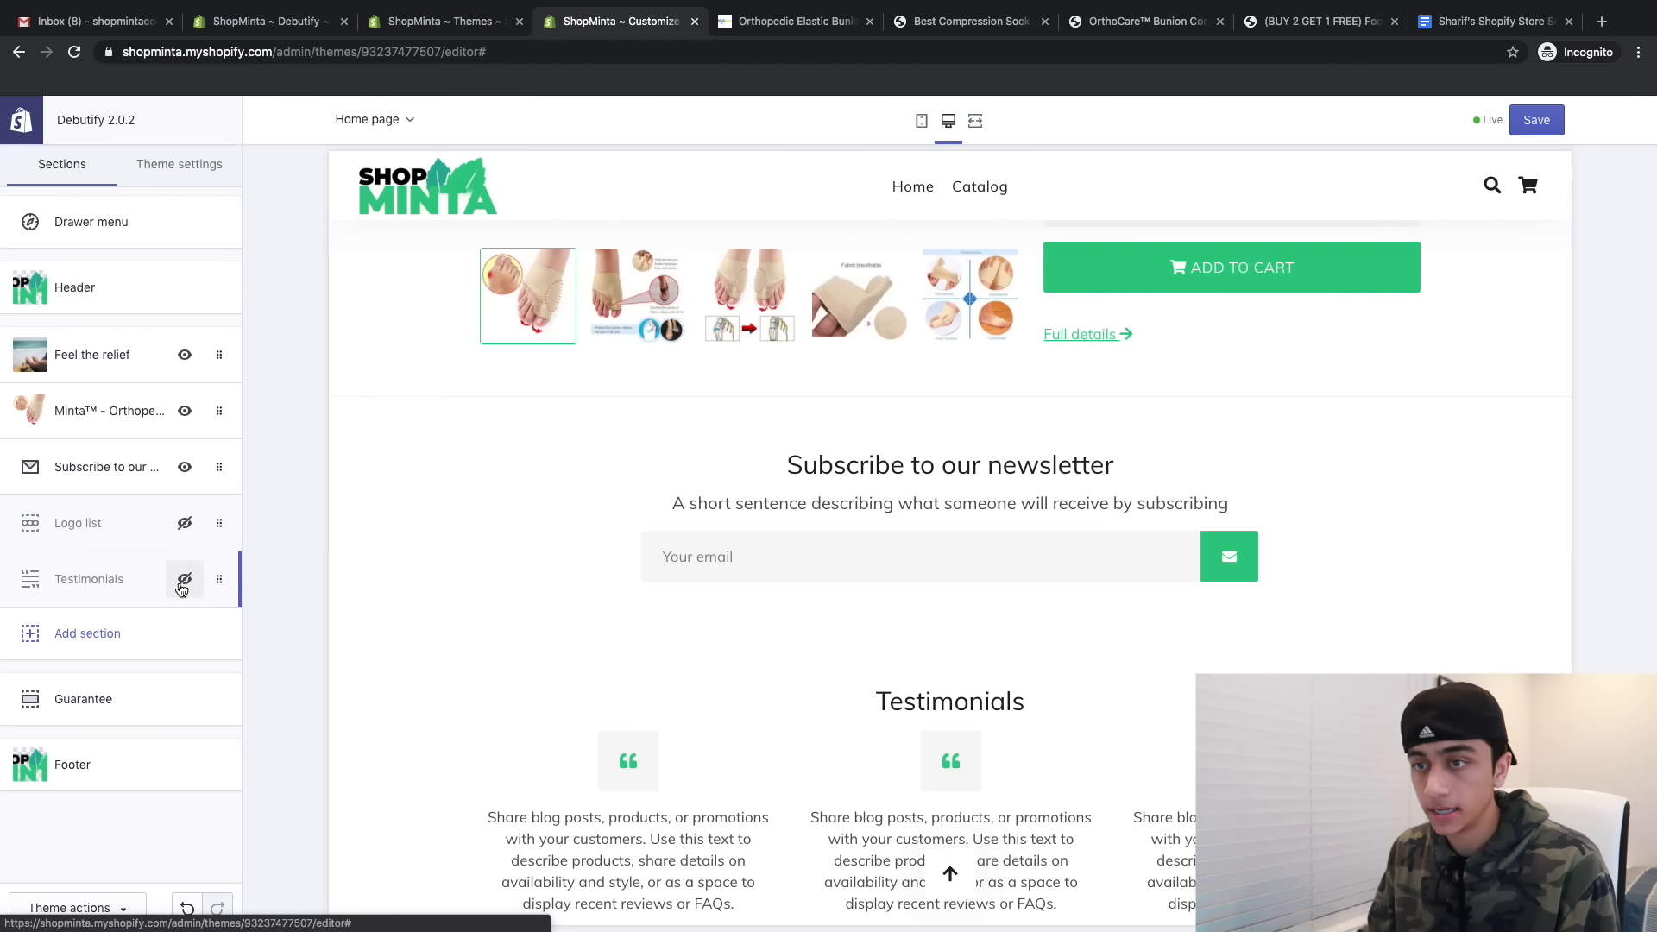
scroll(580, 522, "up", 8)
left_click(1536, 120)
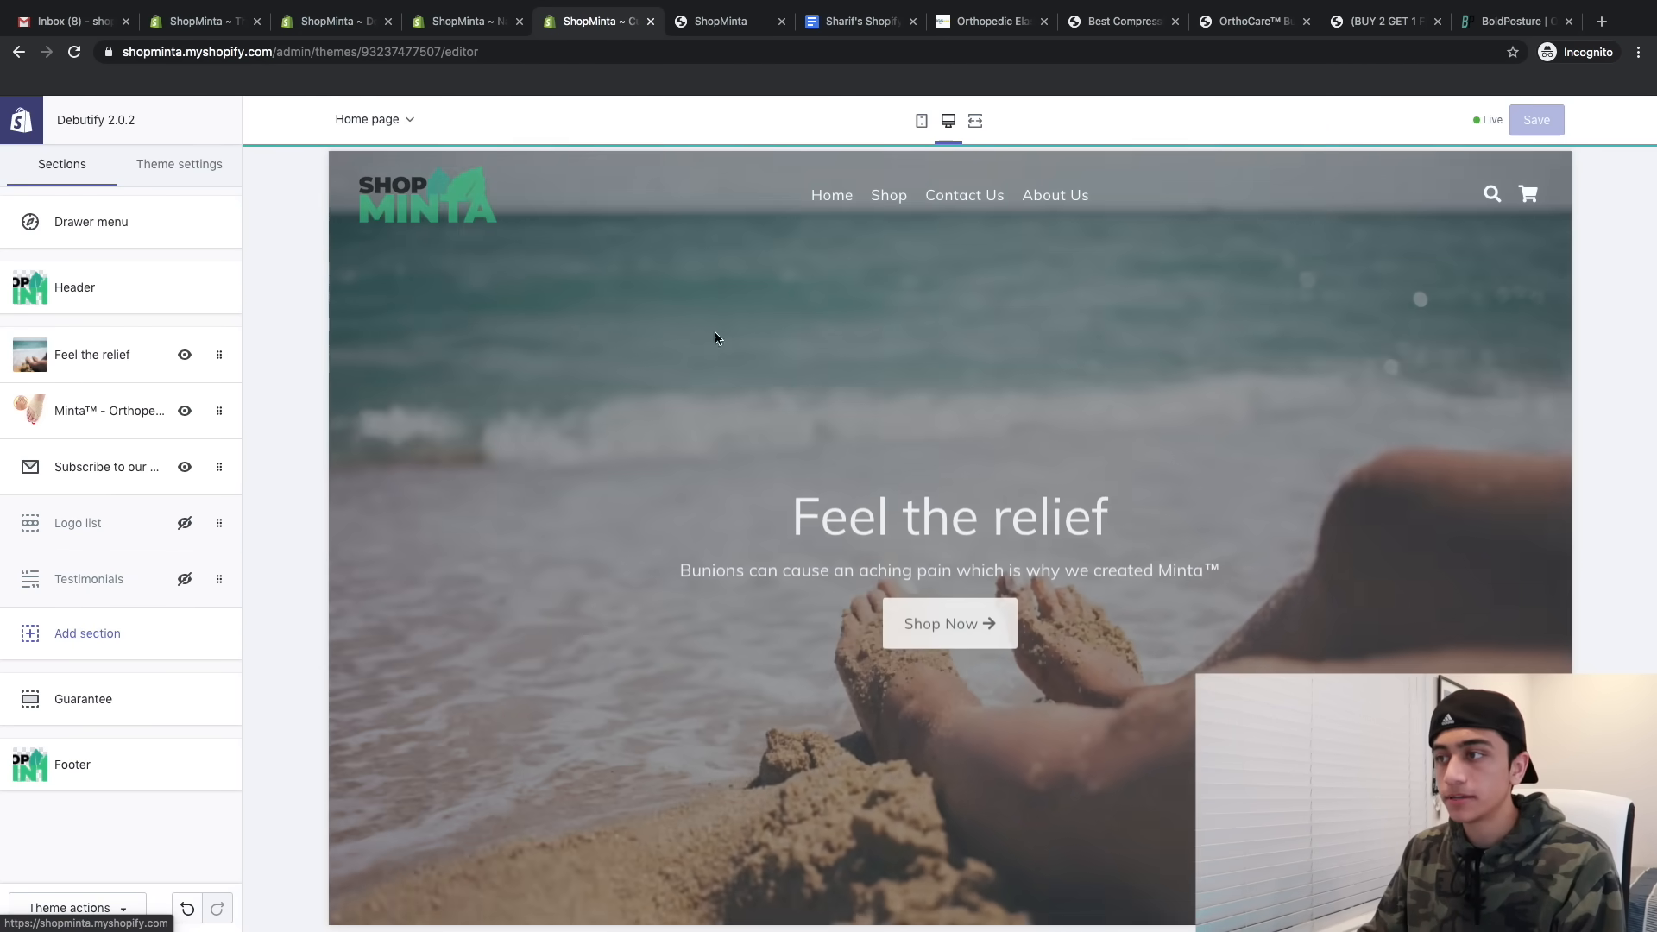
- In the product page template, turn off the big product title and product tags
scroll(862, 510, "down", 10)
scroll(862, 510, "up", 10)
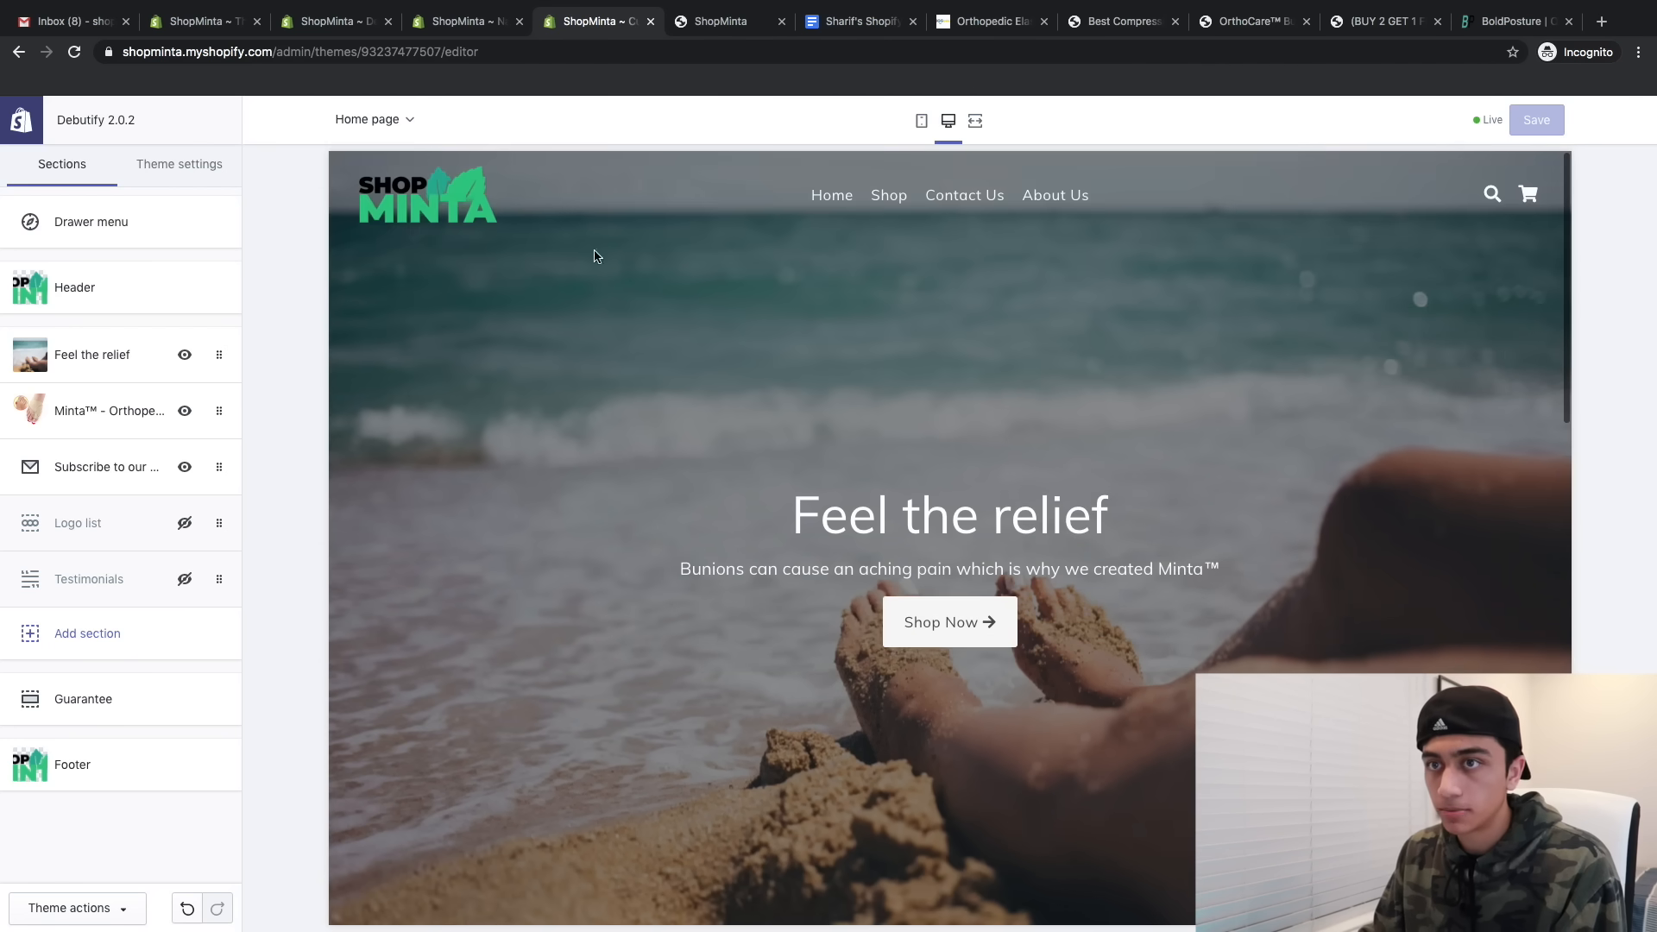
left_click(361, 121)
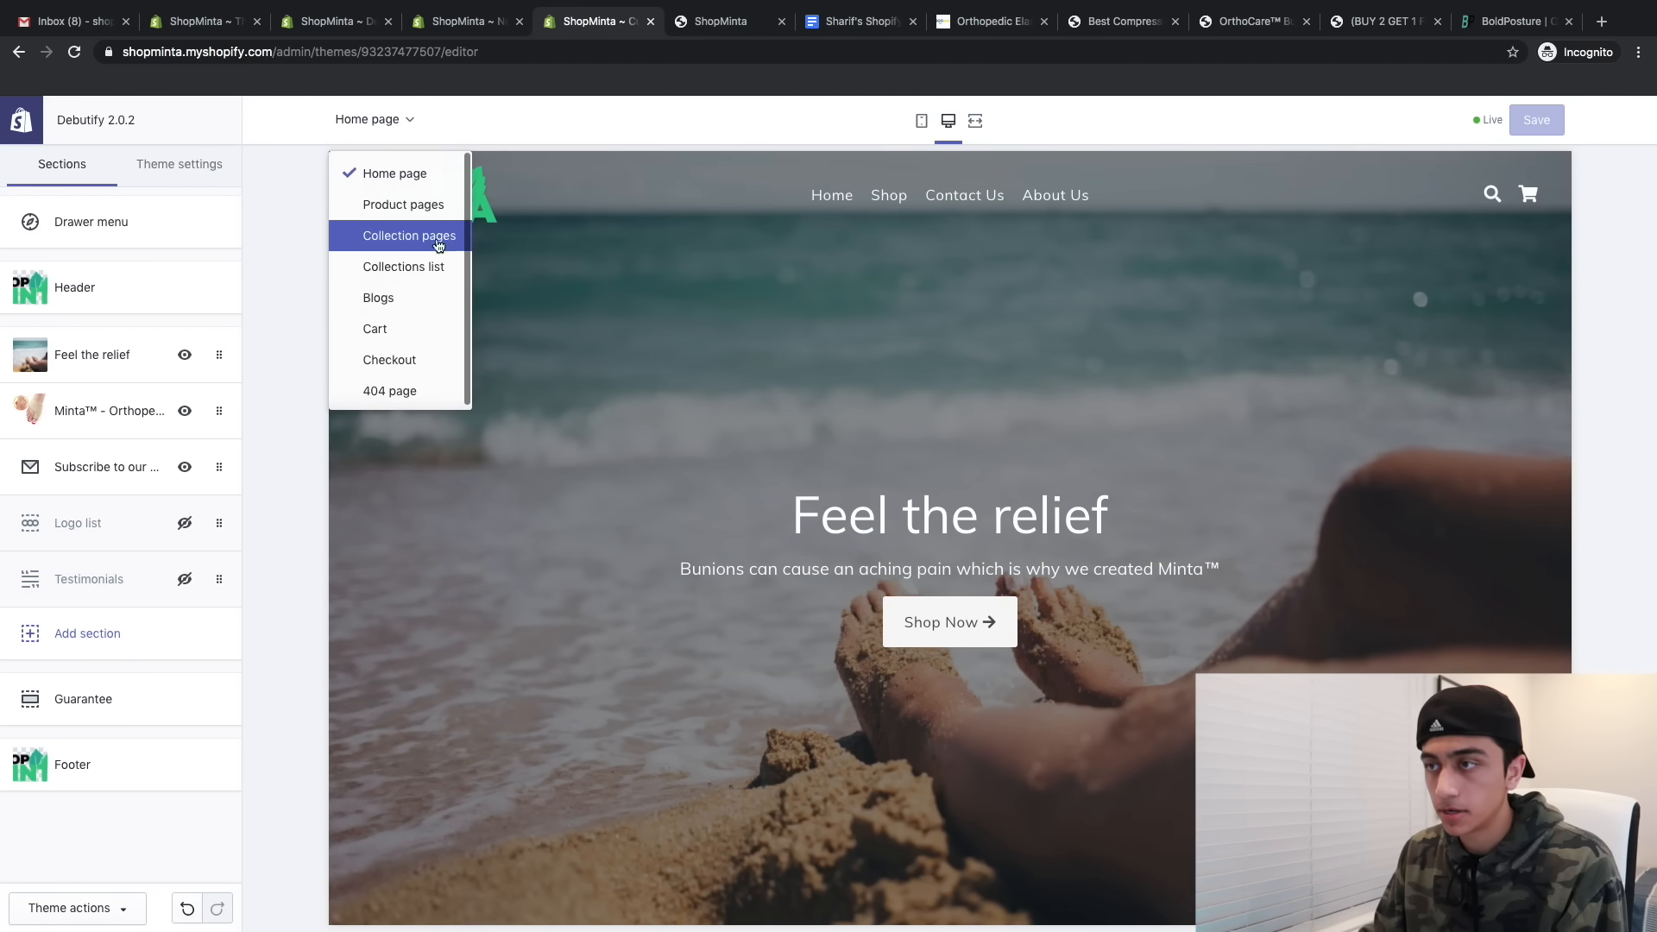
left_click(392, 203)
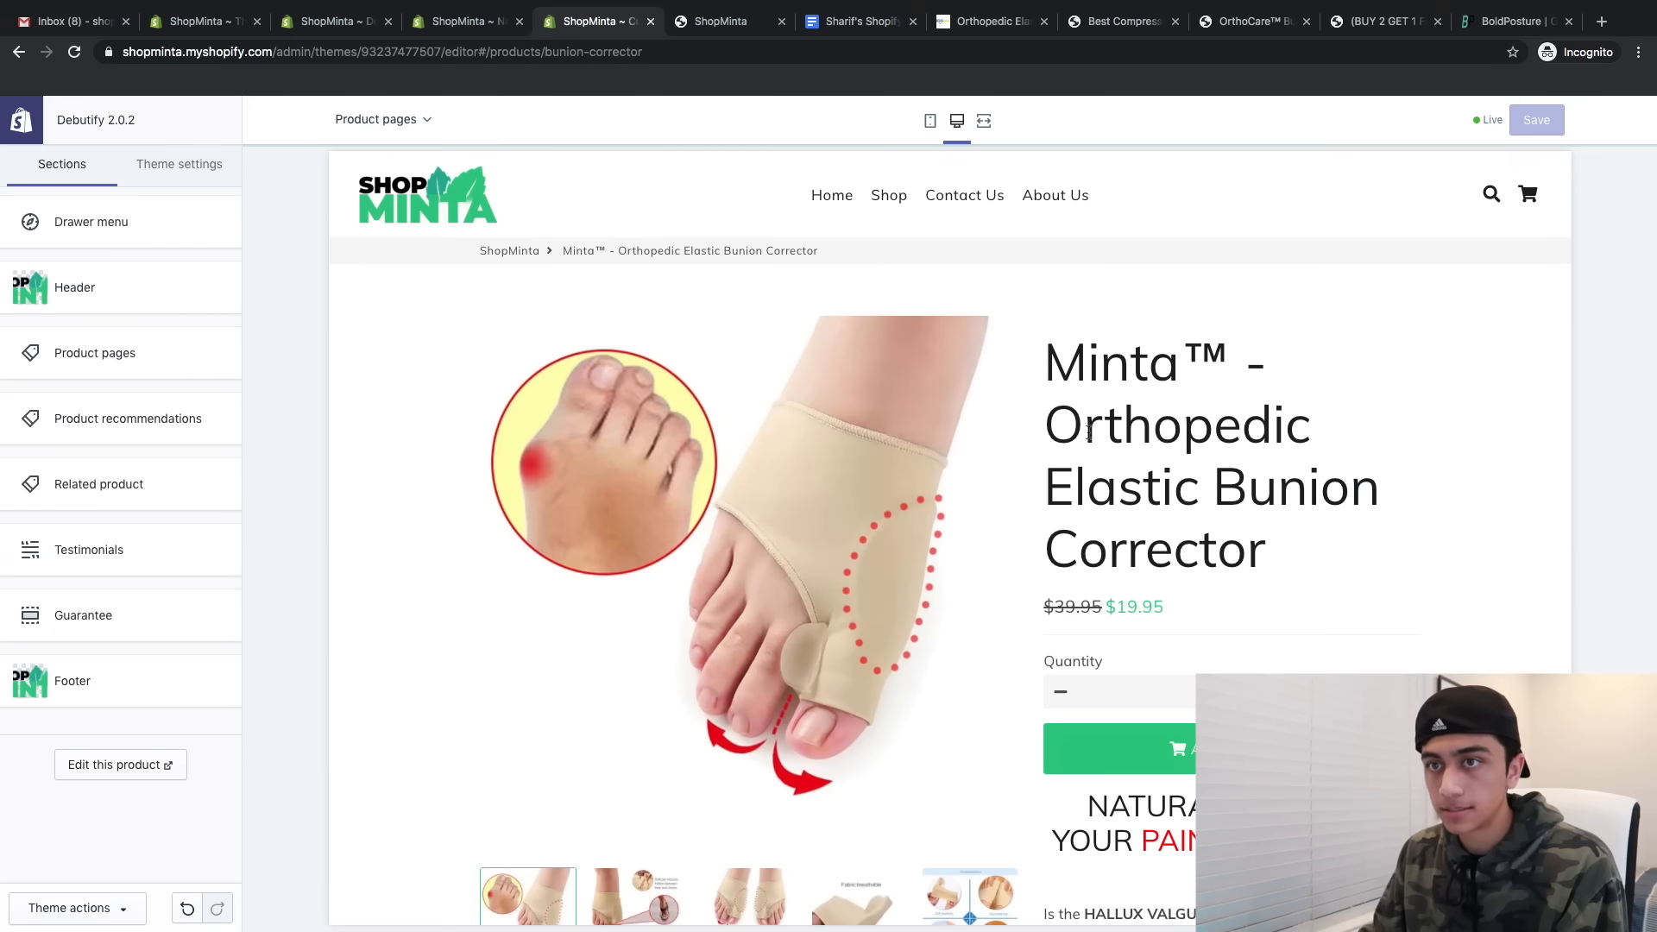
left_click(119, 356)
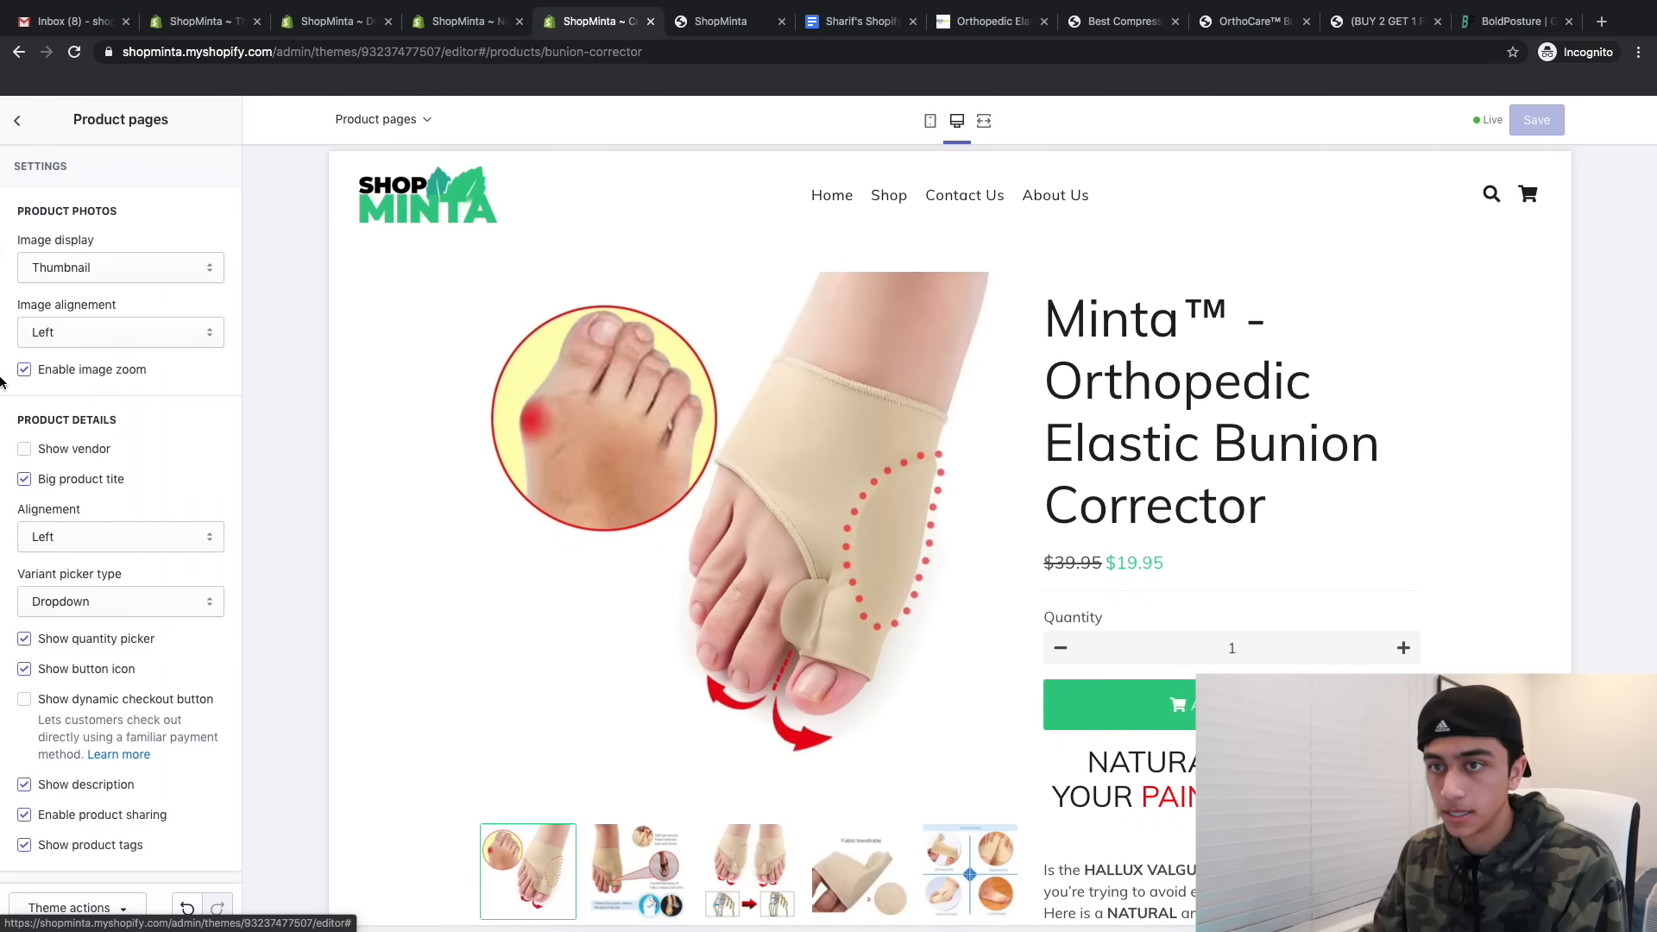
left_click(26, 480)
scroll(142, 584, "down", 1)
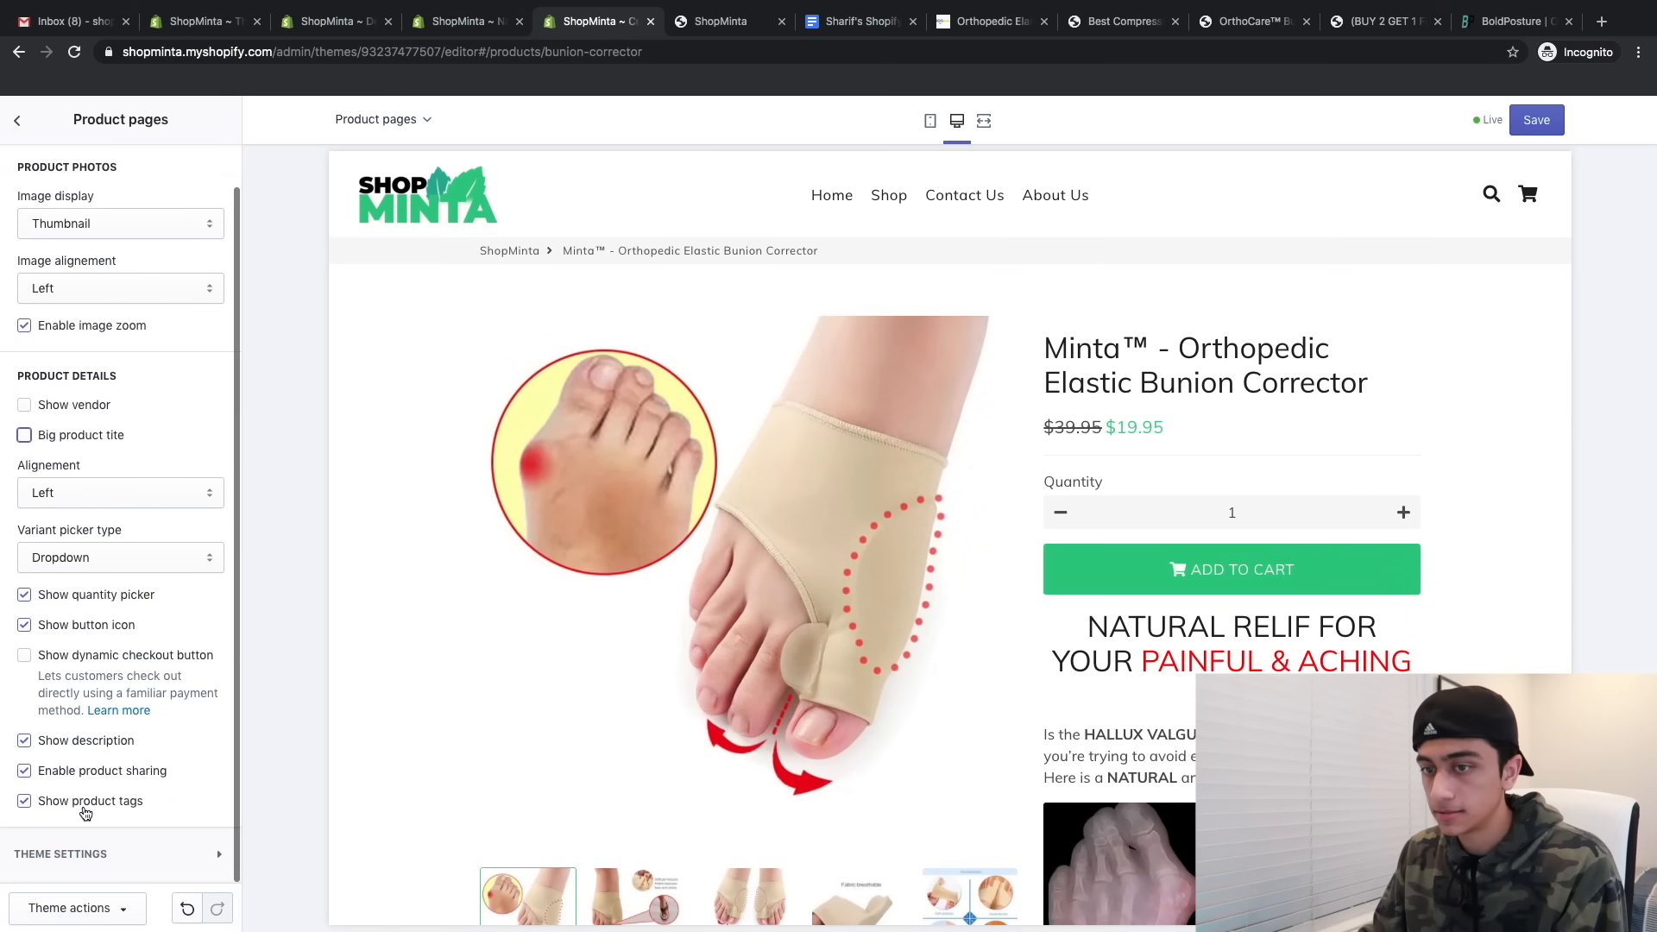
left_click(84, 802)
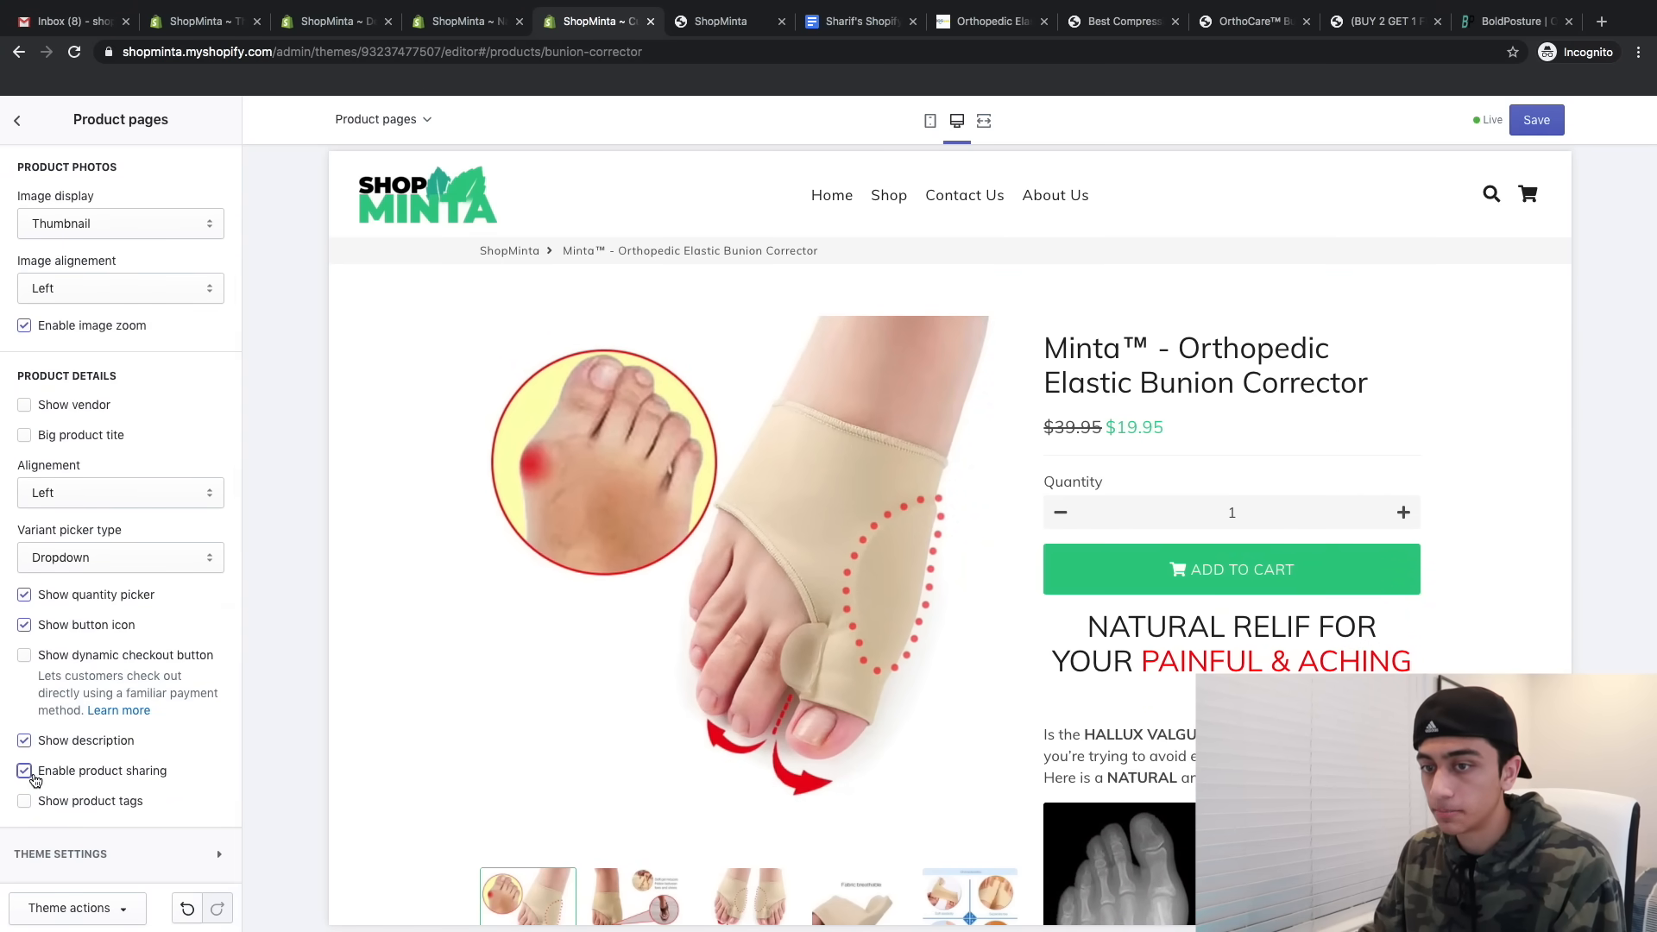
- Preview the product page at mobile and desktop sizes, then go to theme settings
scroll(910, 725, "down", 20)
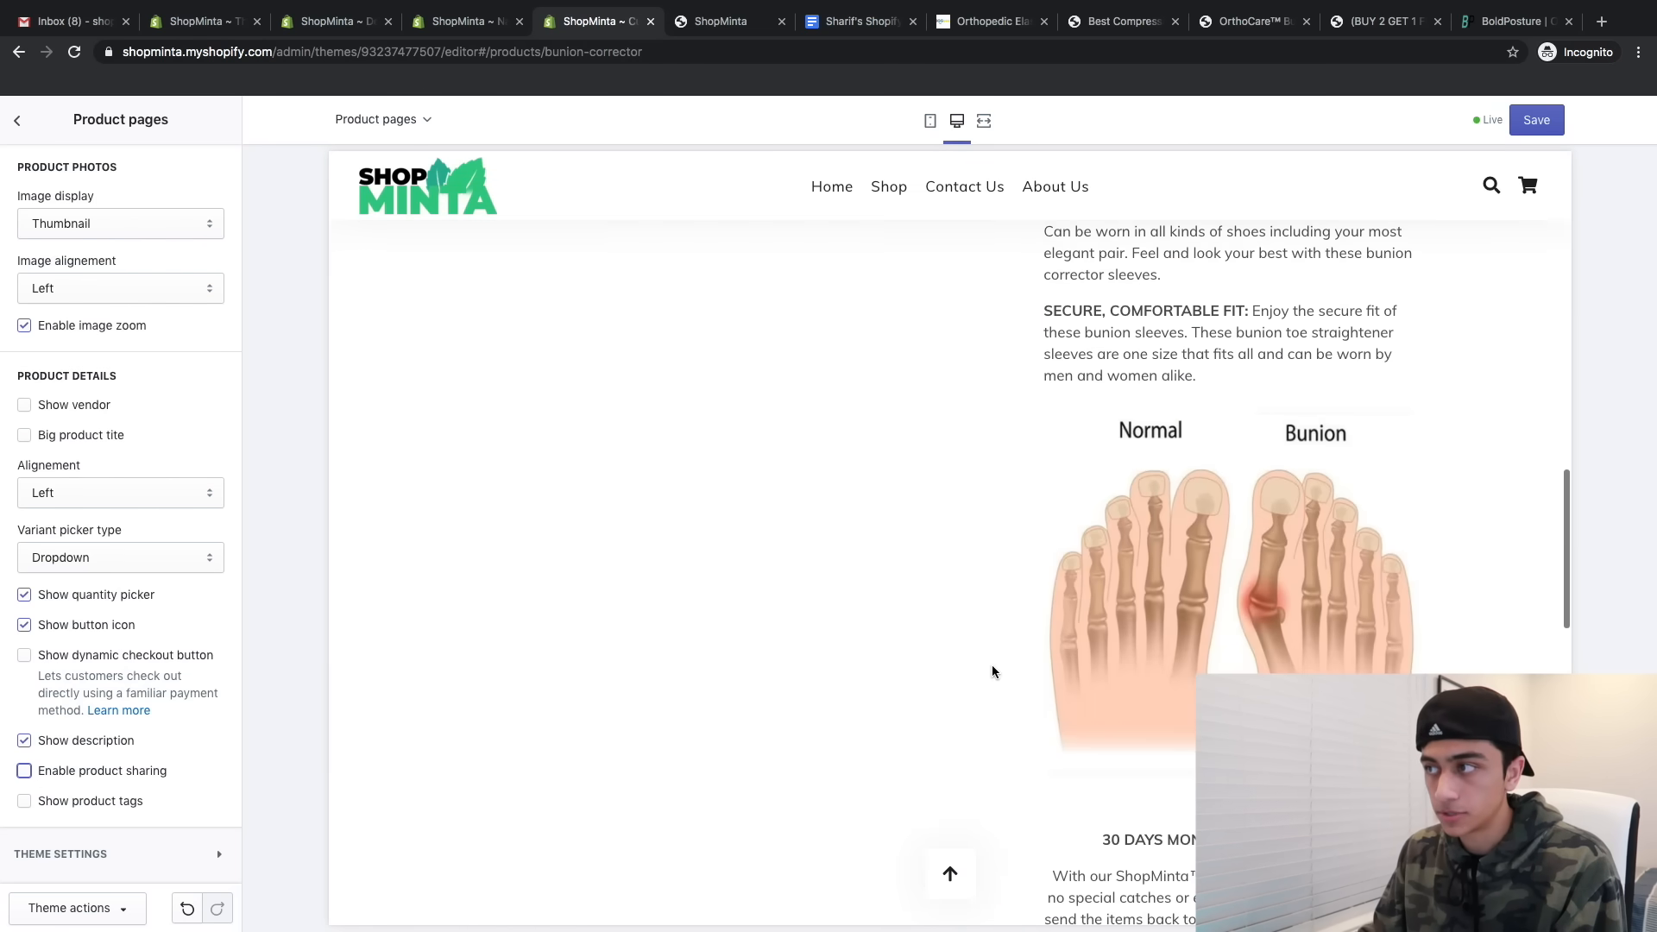
left_click(931, 120)
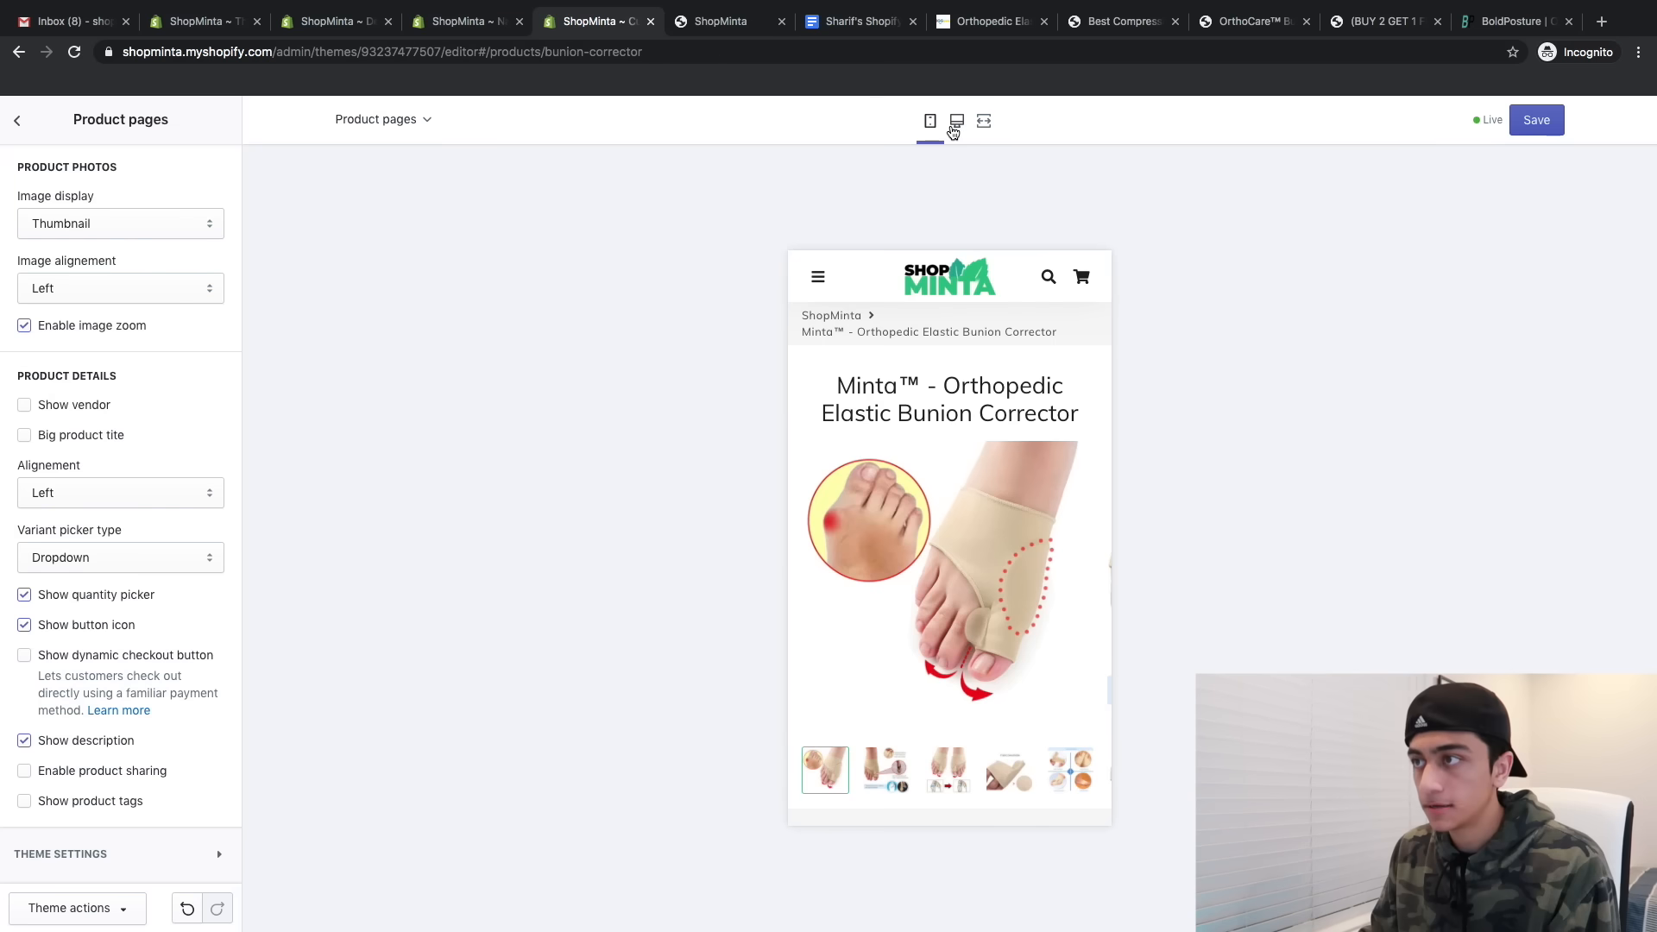
left_click(956, 120)
left_click(930, 122)
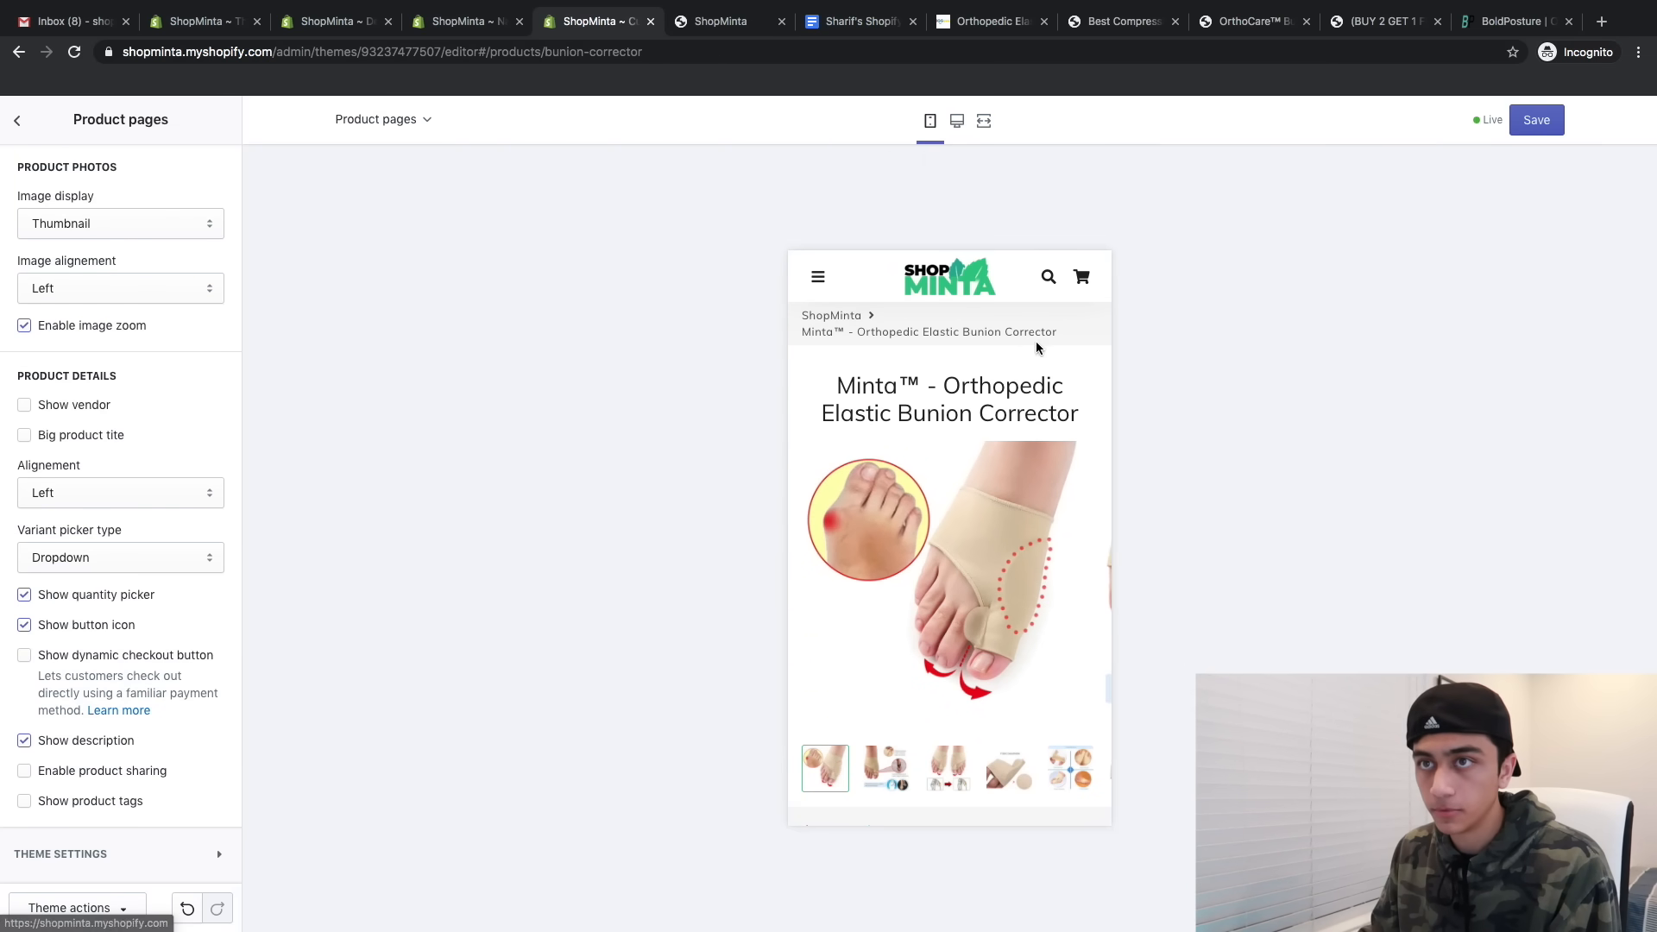
left_click(19, 122)
left_click(198, 172)
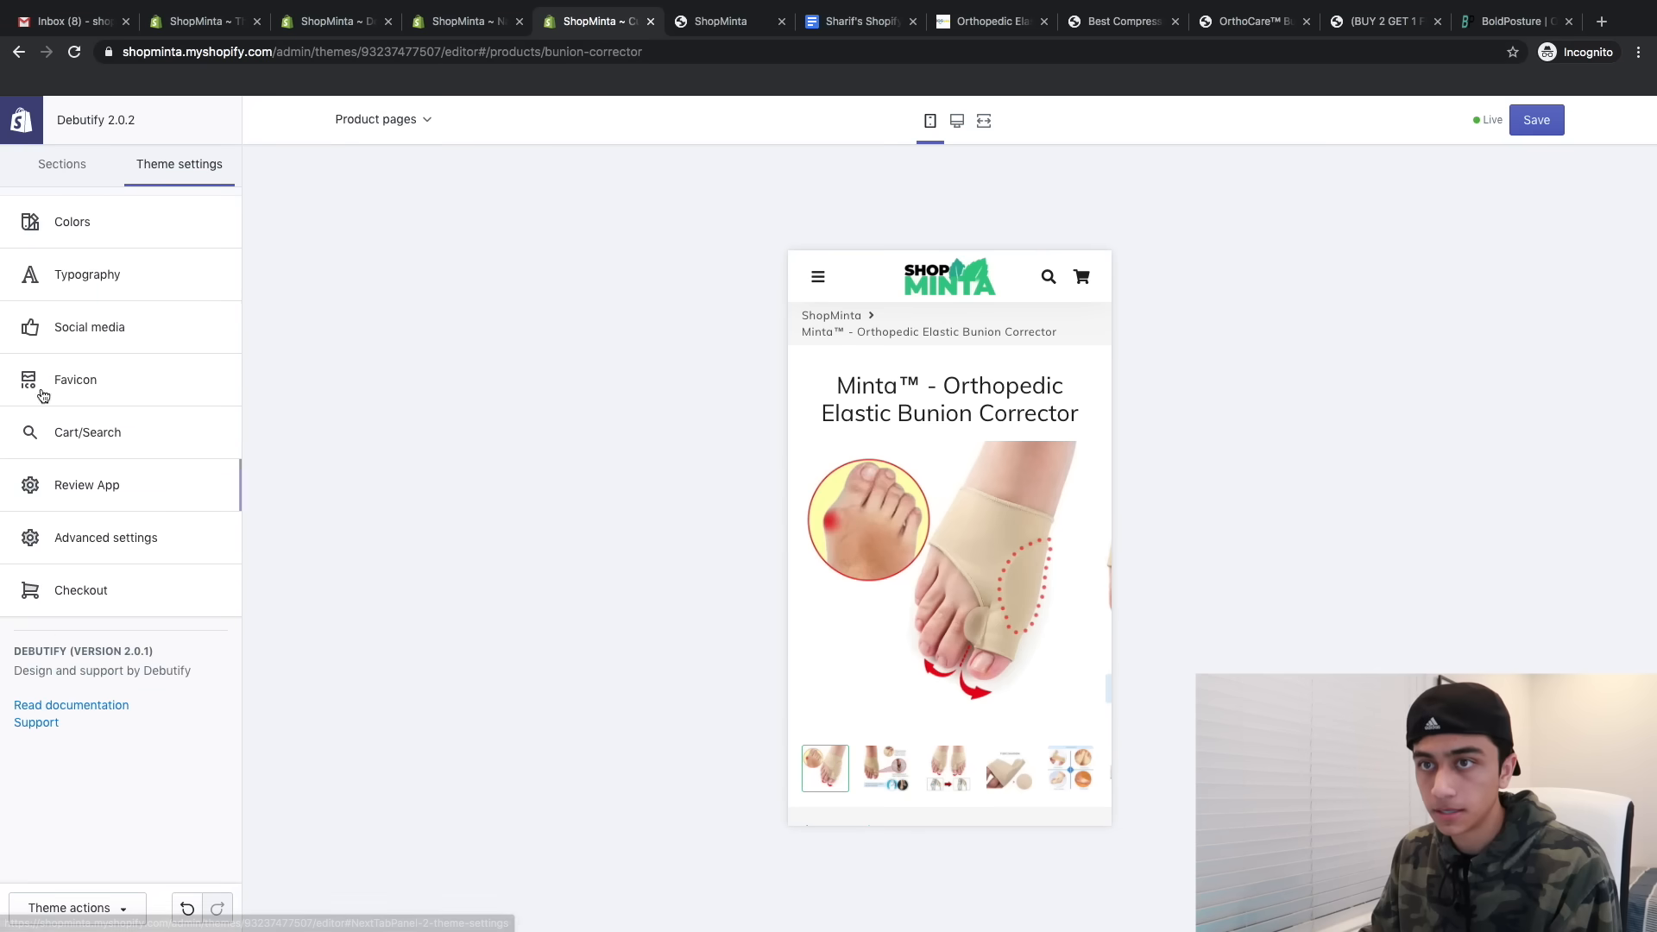
- Turn off breadcrumbs on store pages in the advanced theme settings
left_click(110, 538)
scroll(92, 507, "down", 10)
scroll(92, 507, "up", 6)
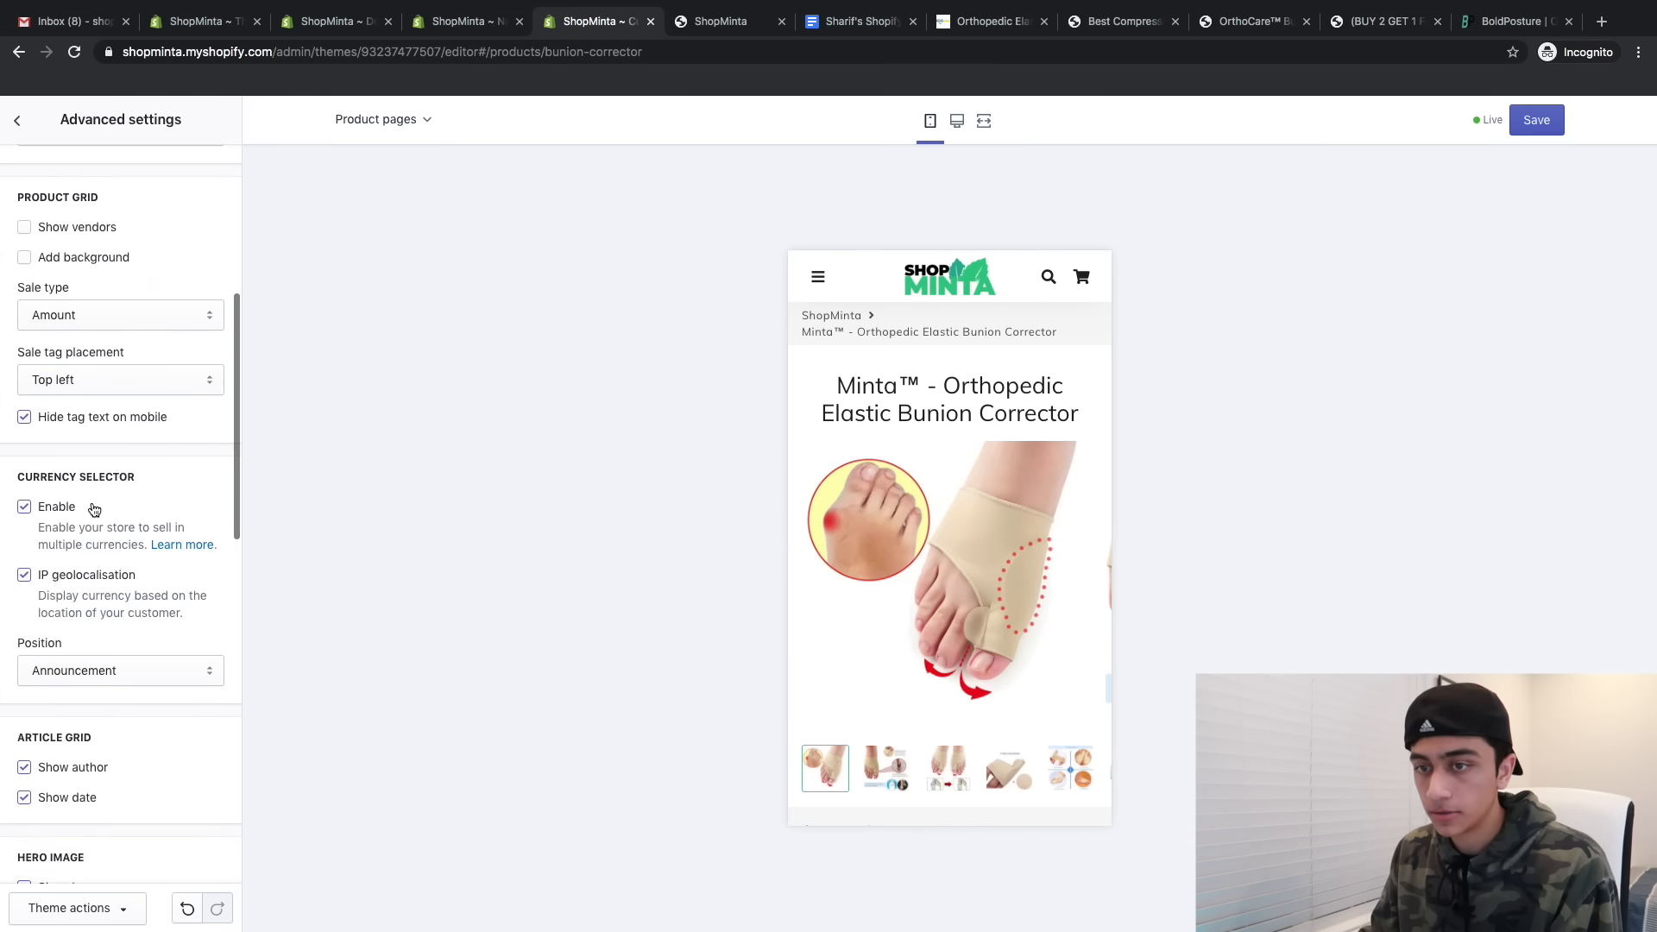
scroll(93, 507, "down", 5)
scroll(93, 507, "down", 6)
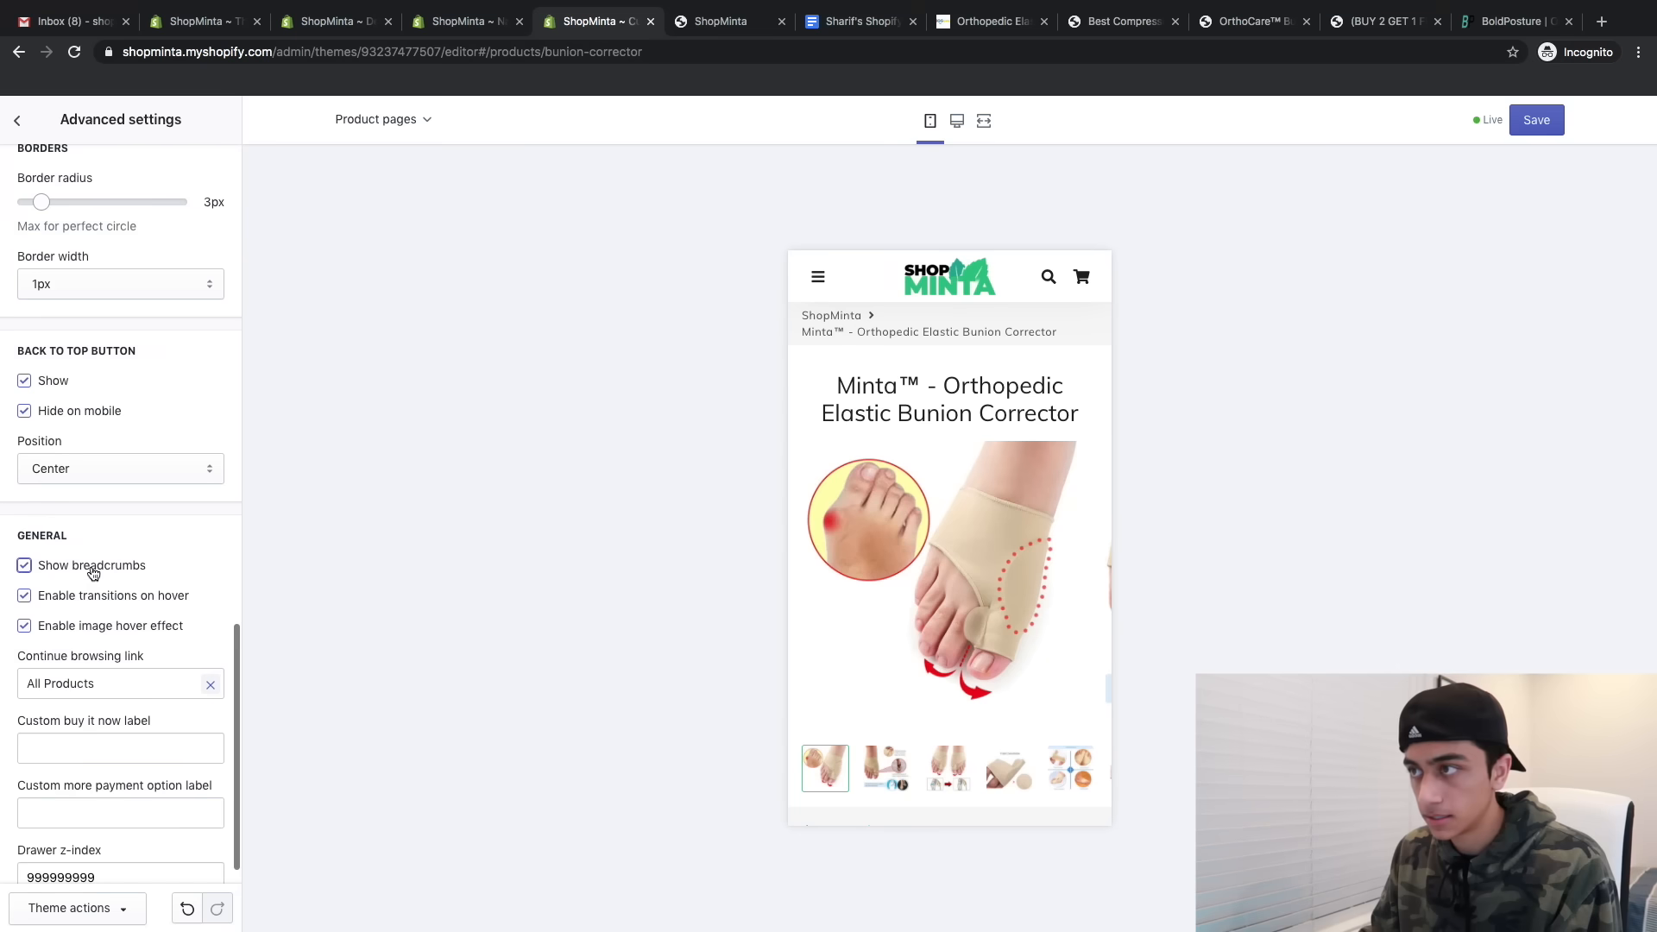
left_click(93, 573)
scroll(874, 514, "down", 10)
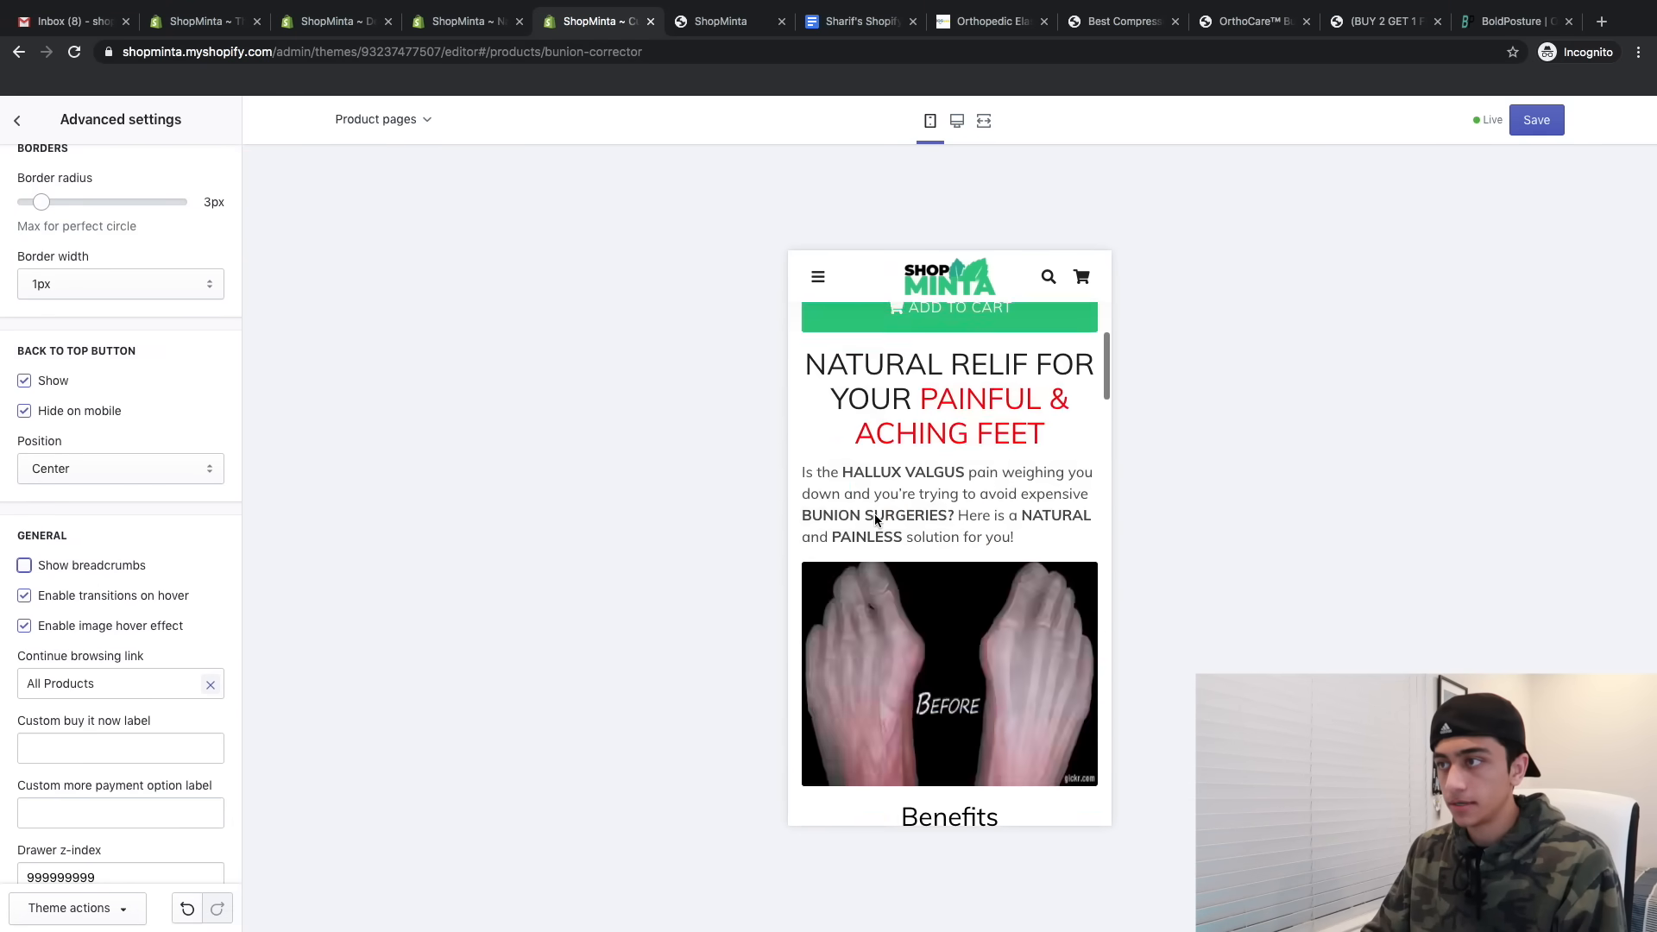
scroll(873, 515, "up", 10)
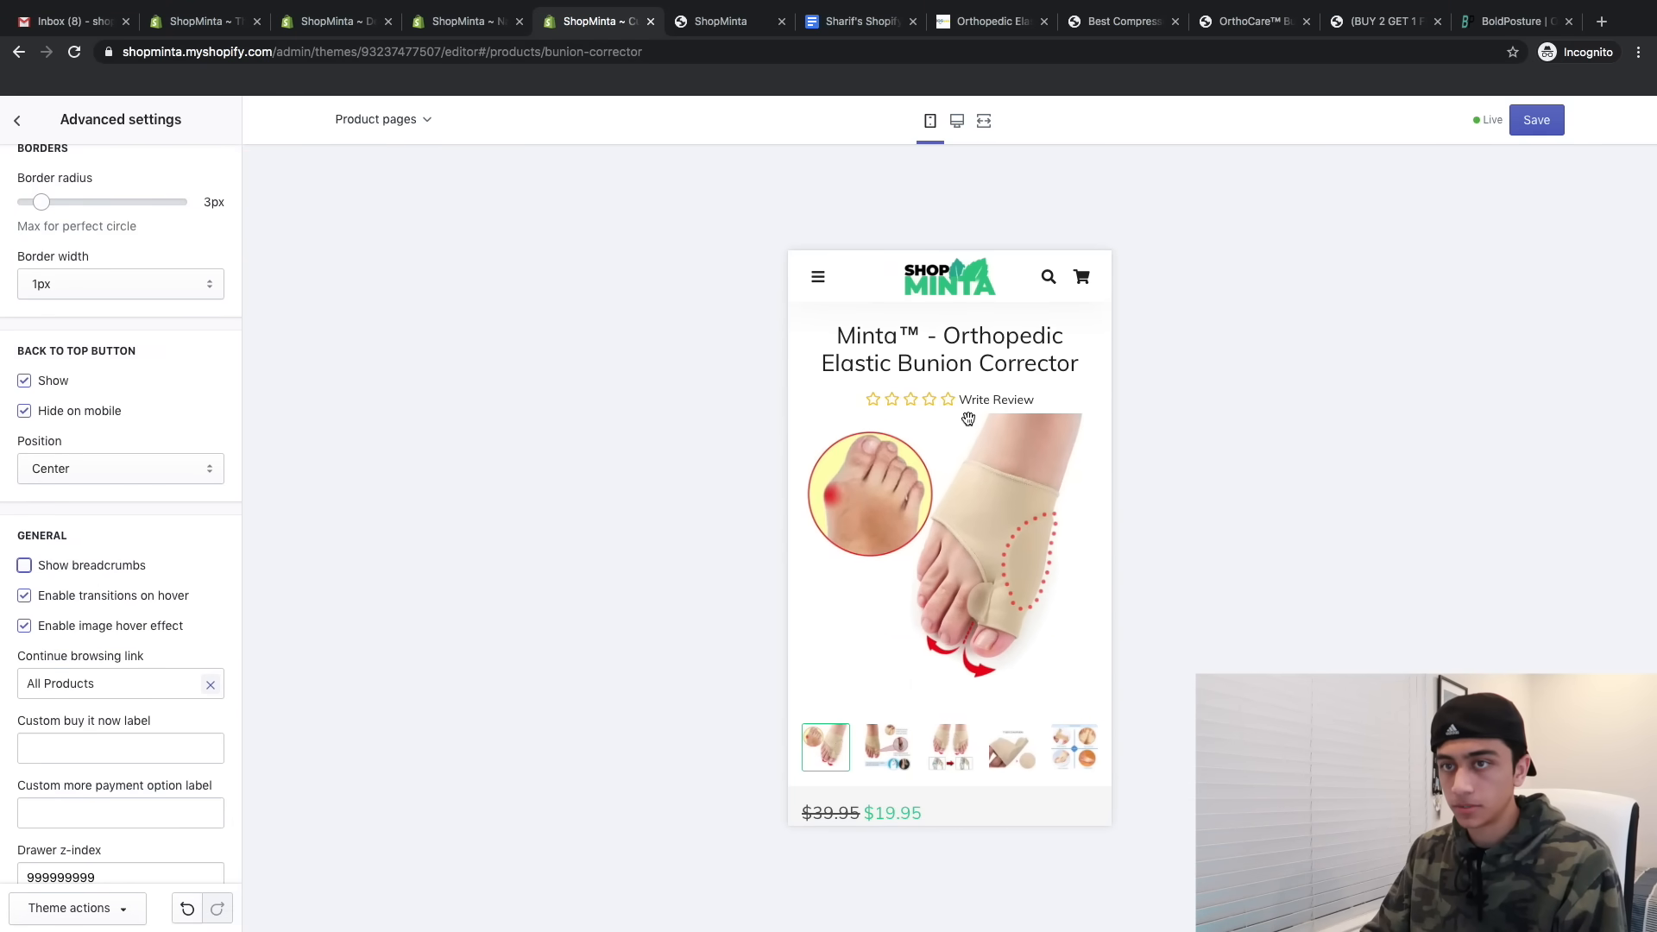
scroll(968, 419, "down", 2)
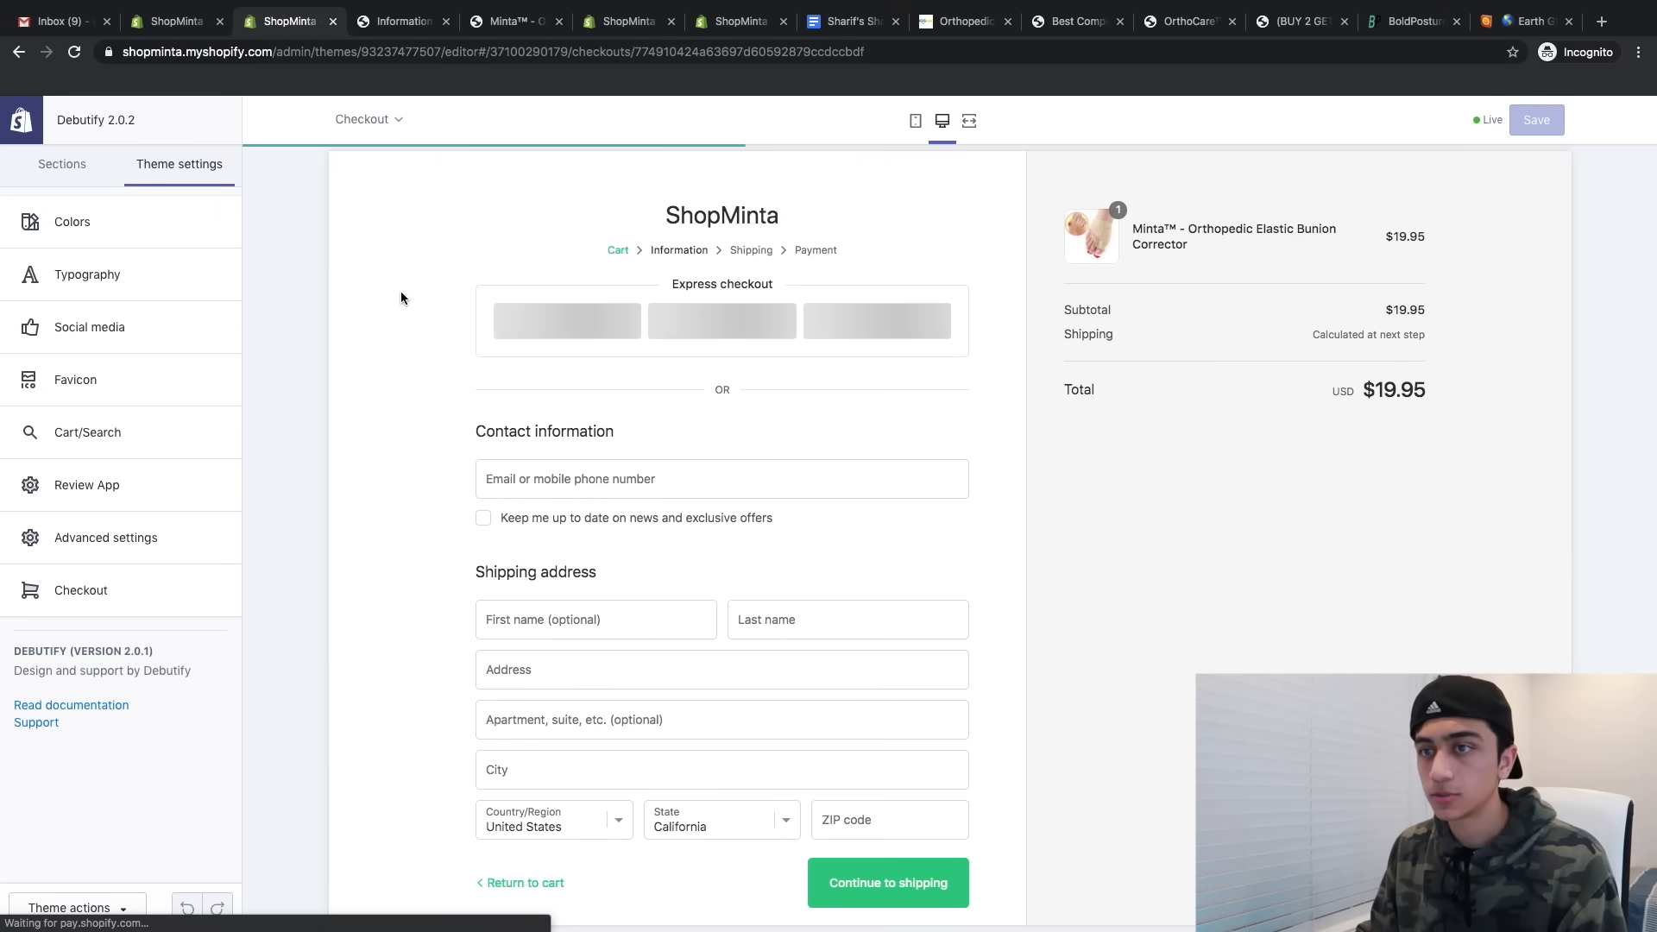
- Switch the preview away from checkout and open the store admin in a new tab
left_click(361, 120)
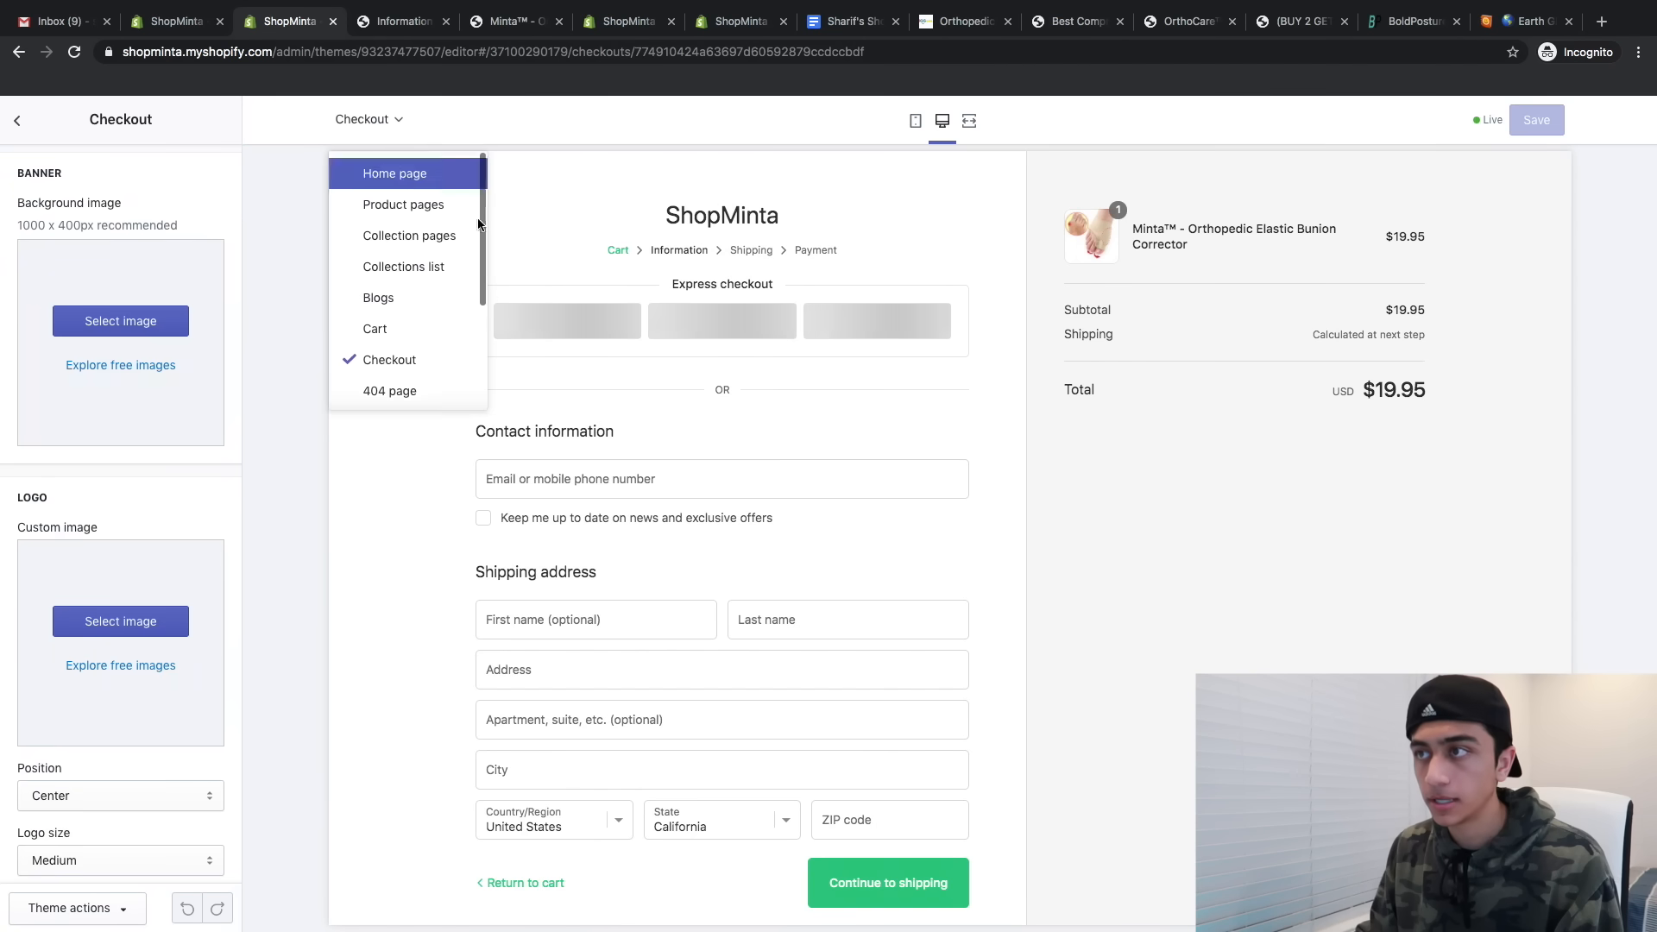
left_click(678, 223)
mouse_move(669, 221)
left_mouse_down()
mouse_move(809, 222)
mouse_move(666, 235)
left_mouse_up()
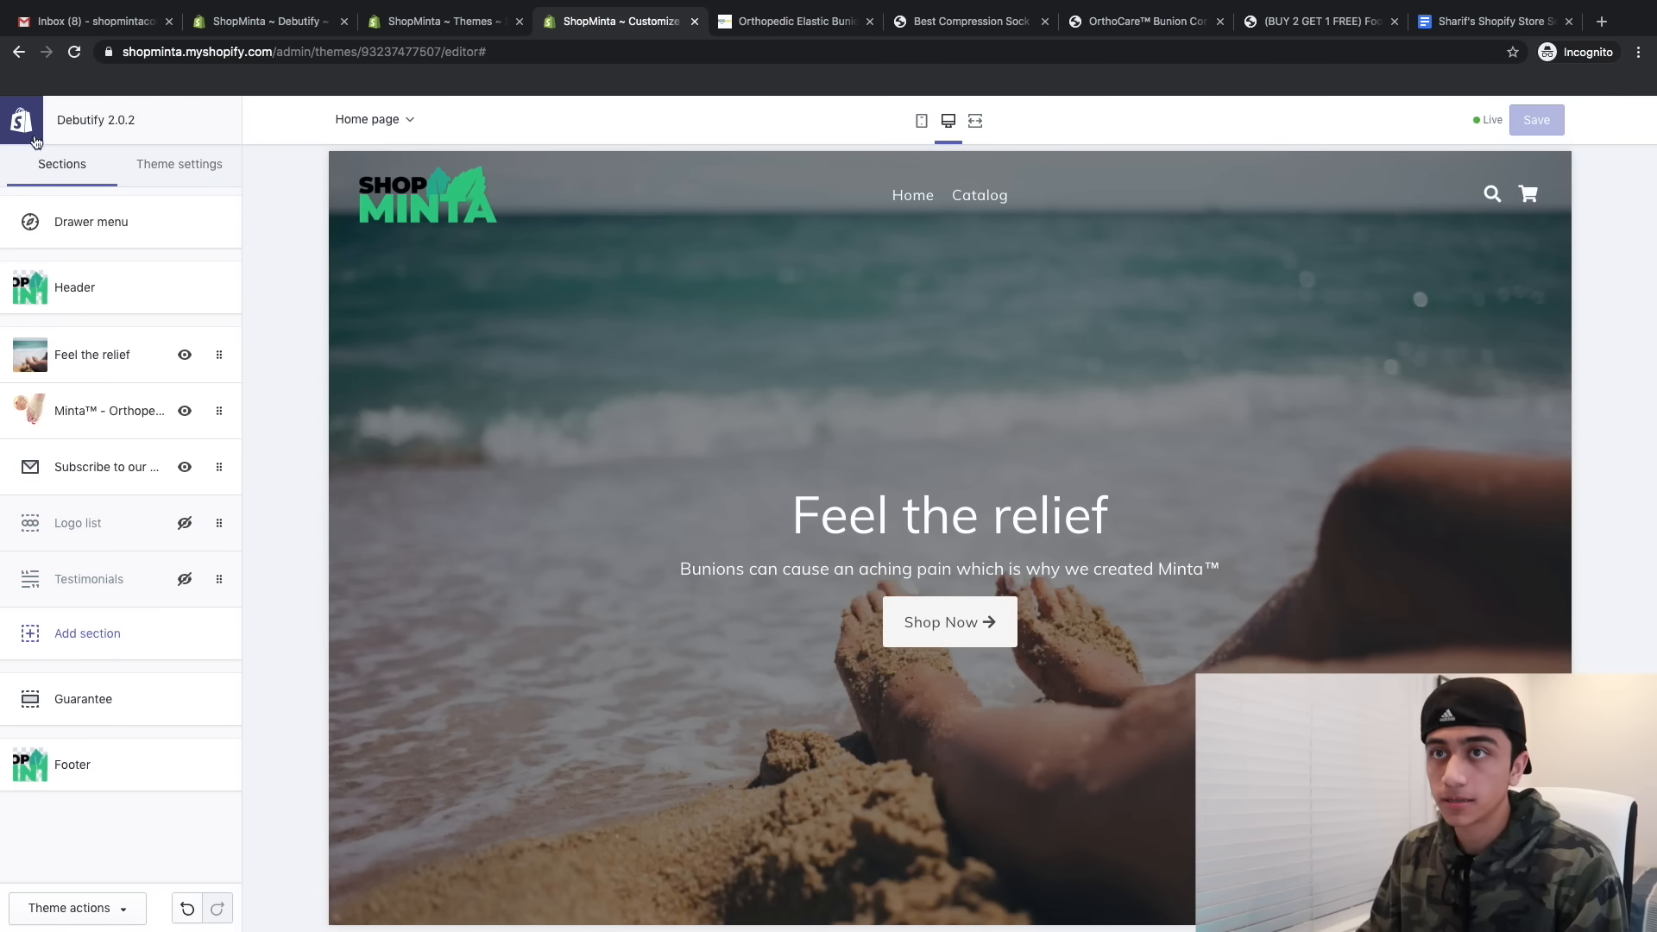
middle_click(22, 120)
left_click(640, 12)
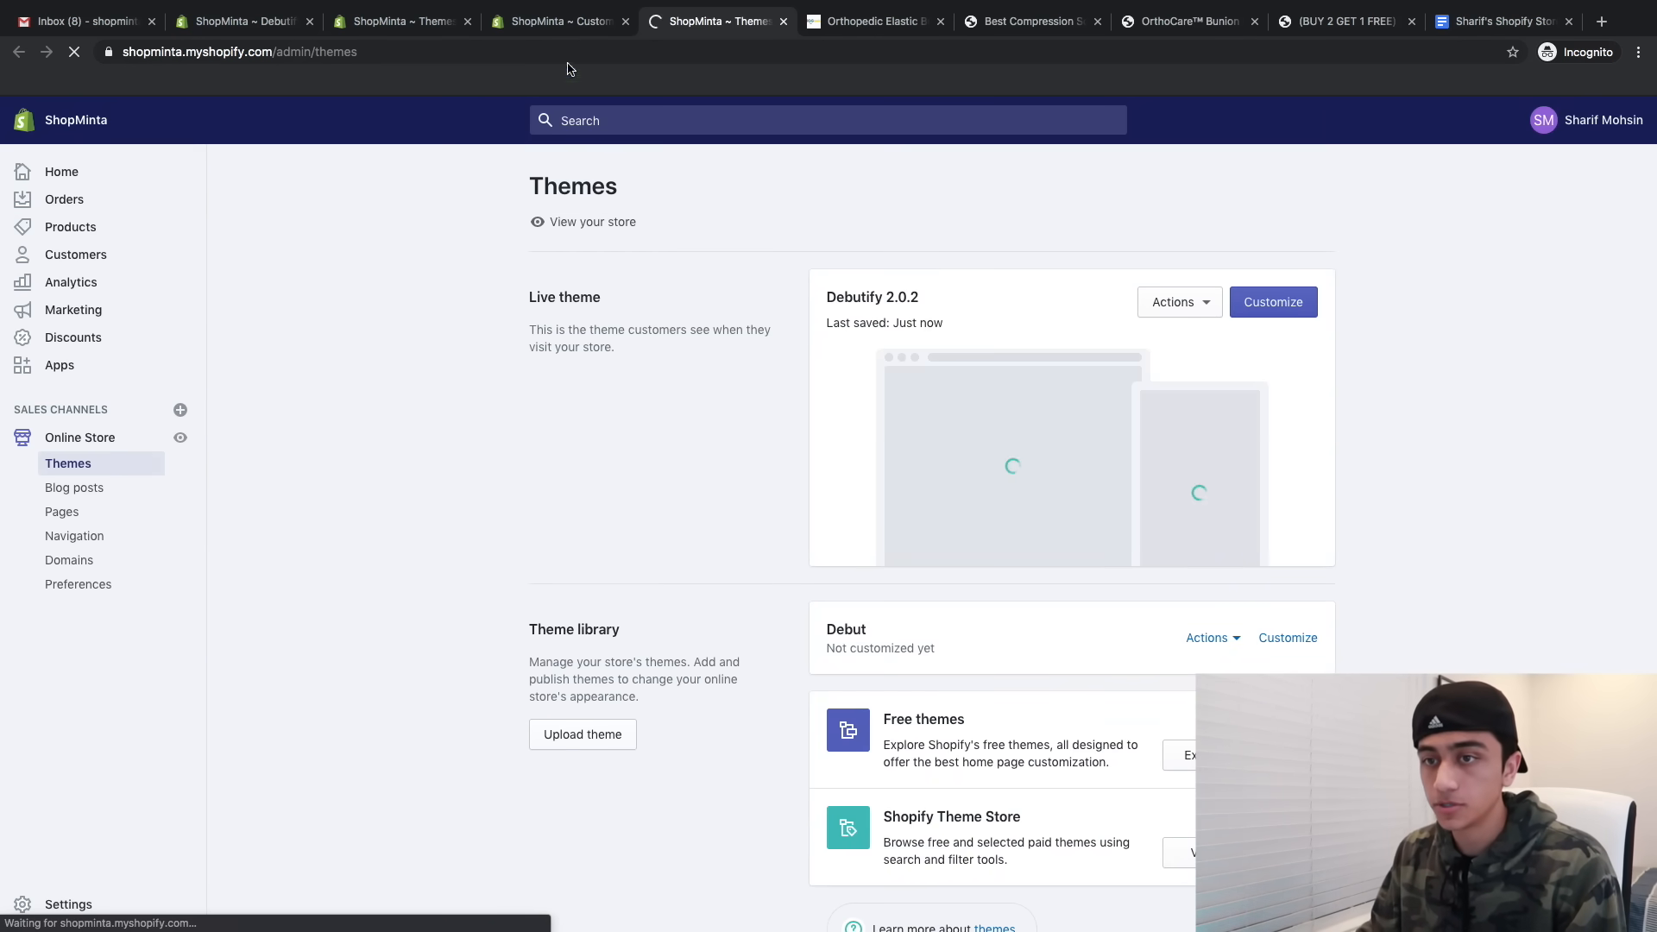
- Create a new page titled 'About Us' and paste the story text as its content
left_click(62, 512)
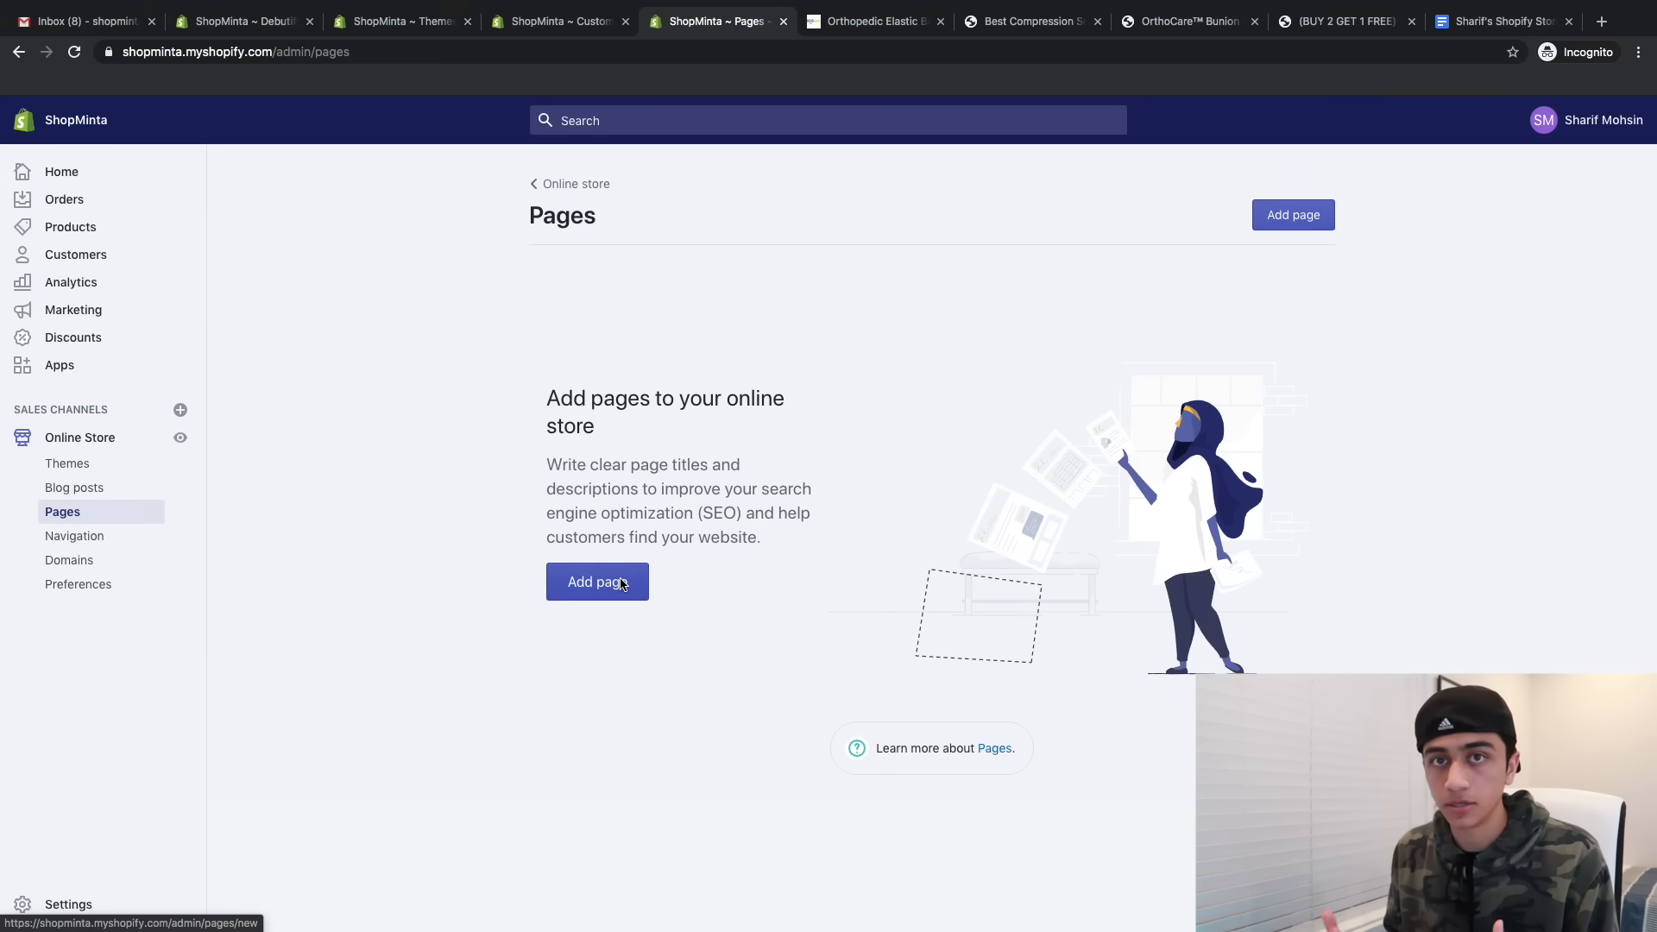
left_click(621, 584)
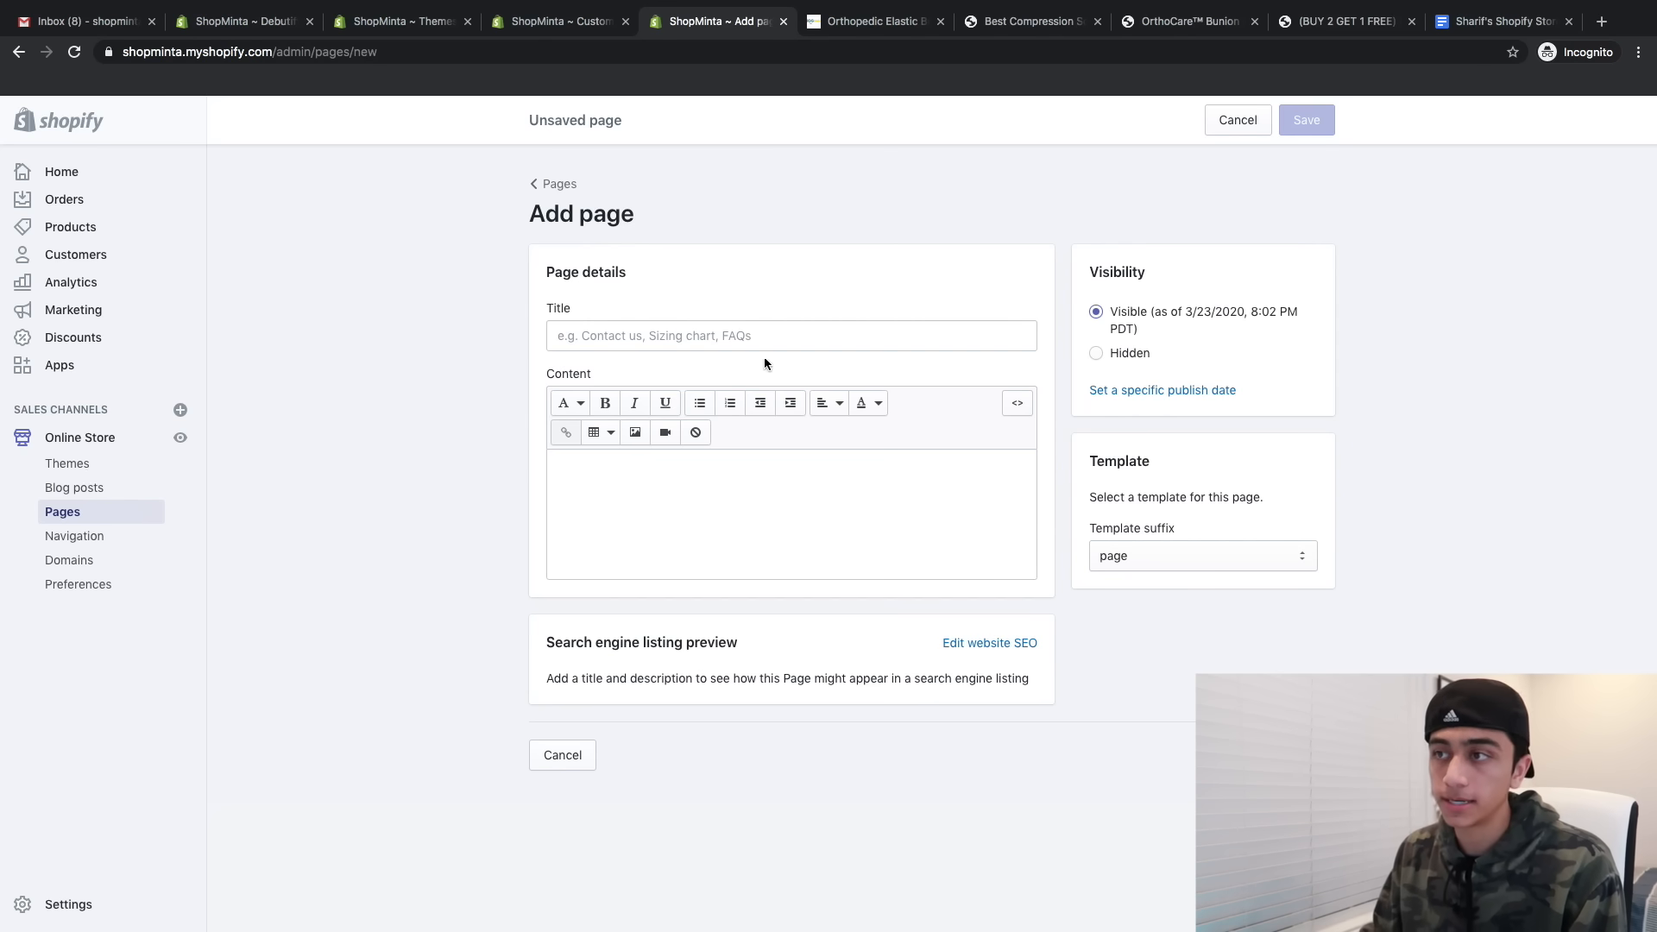
left_click(699, 338)
type("A")
type("us")
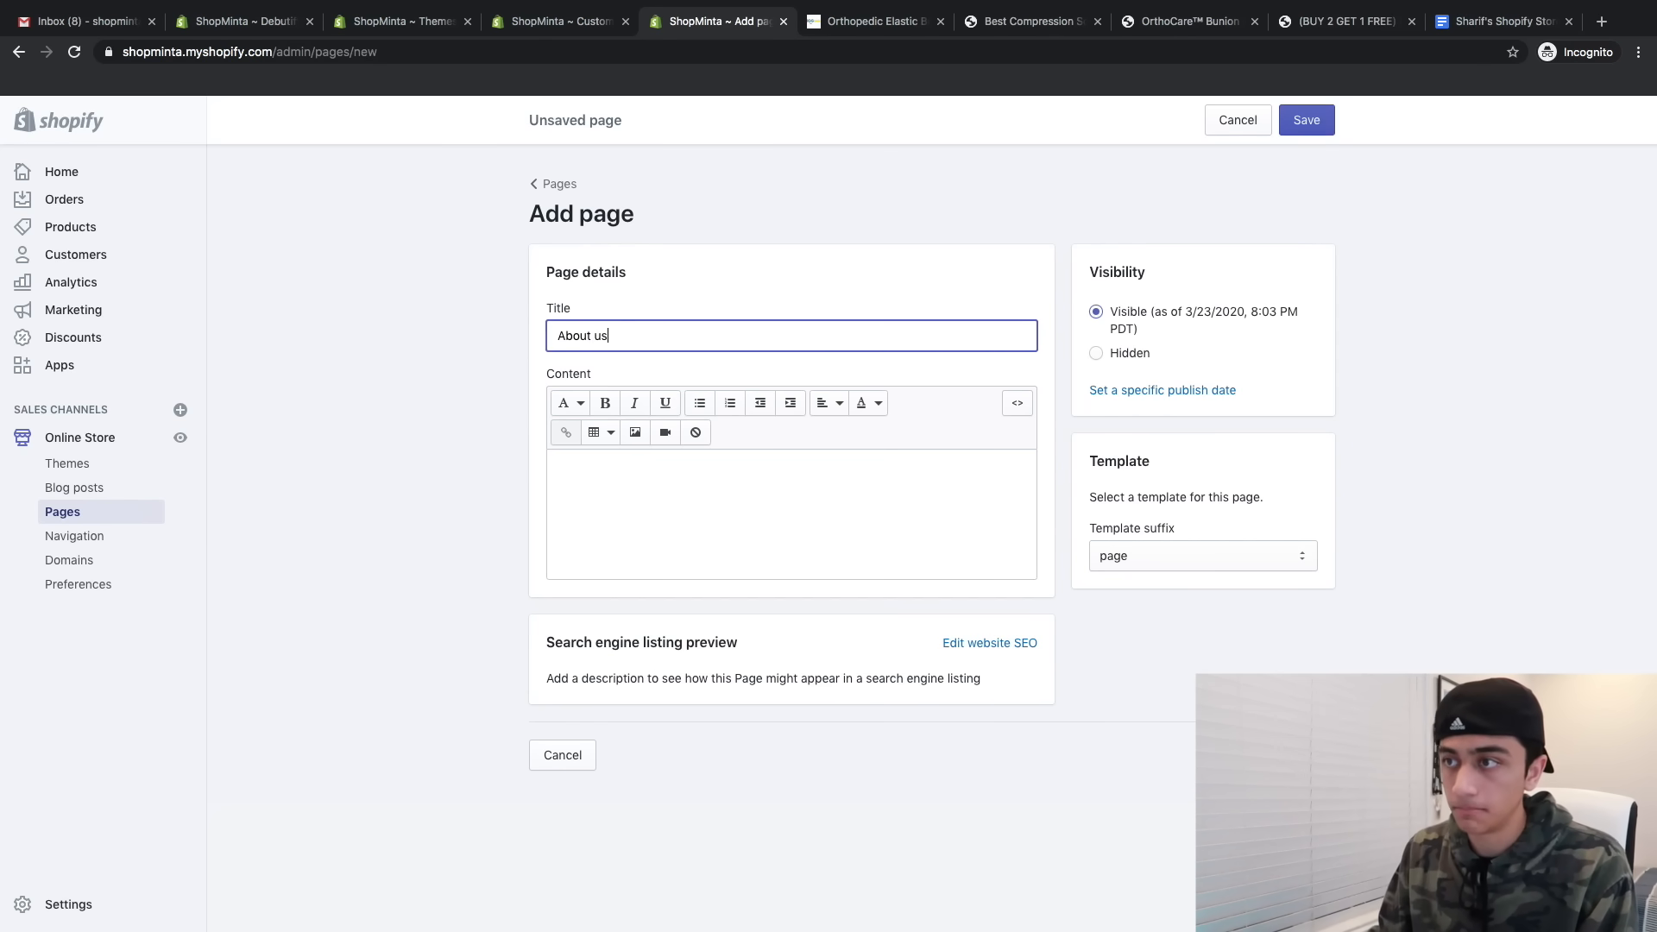
key("BackSpace")
key("BackSpace")
type("Us")
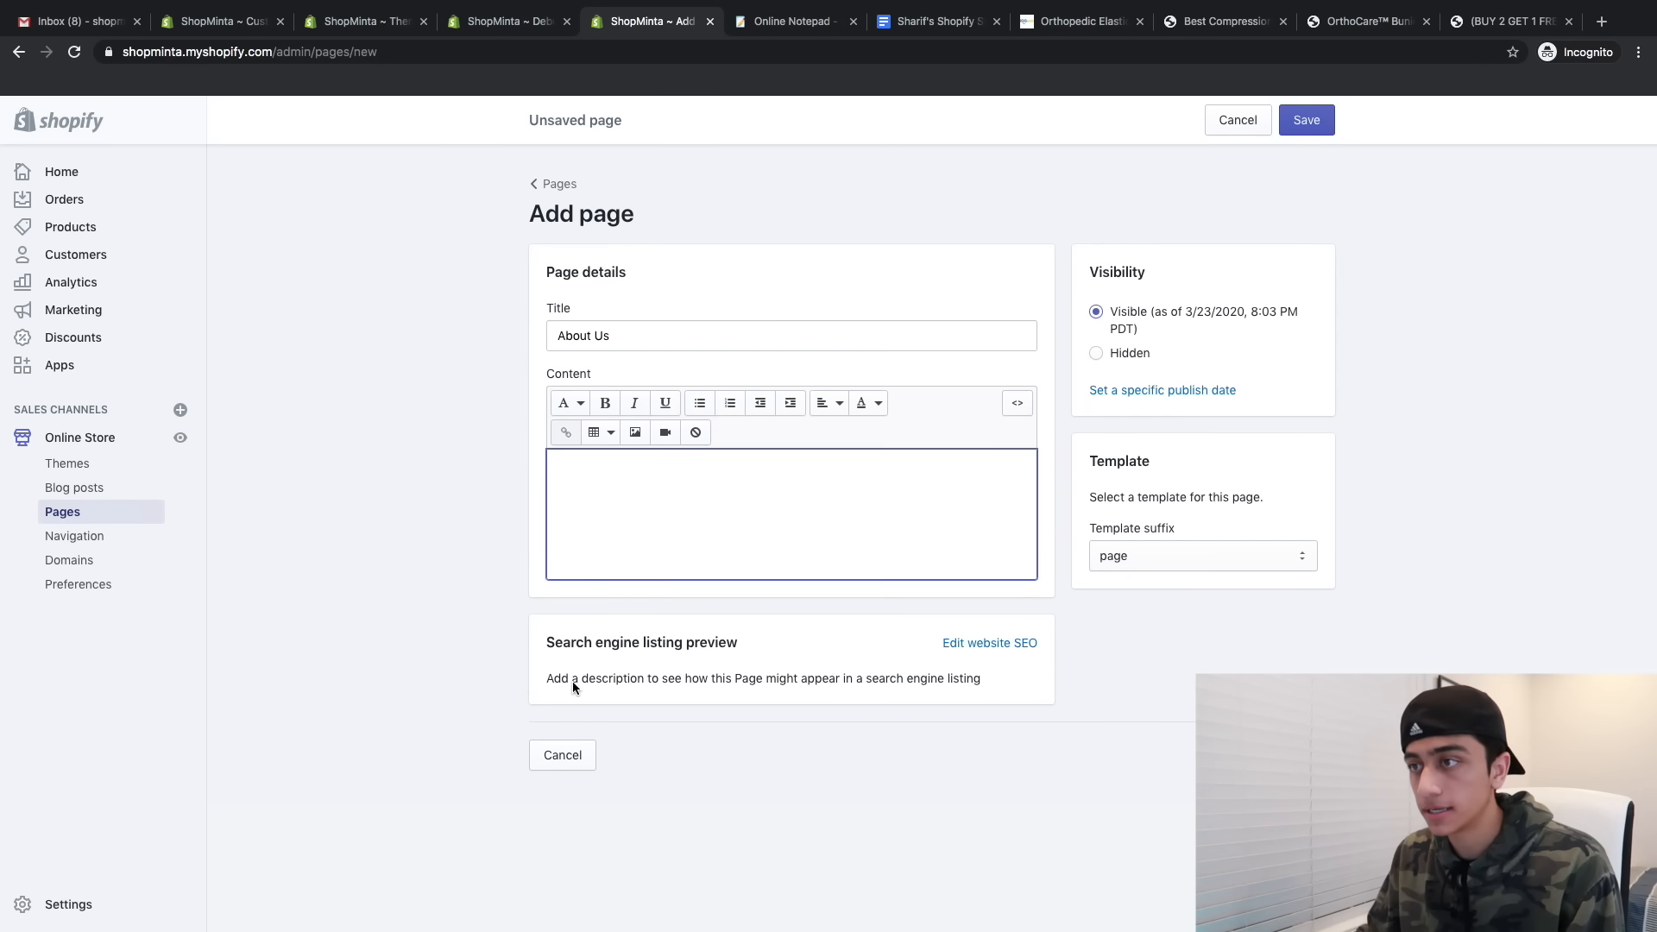
type("Hey there!   We started our ______ journey in early 2018.   We spent months and months looking for problem-solving items that better our everyday lives in an unusual way!  We created ShopMinta as a way to deliver the greatest most high-quality problem-solving product to your front door.  And since we have a strong growing fanbase to  Please feel free to reach out to us anytime with any questions, comments or concerns you may have!  Have an Awesome Day!  - ______")
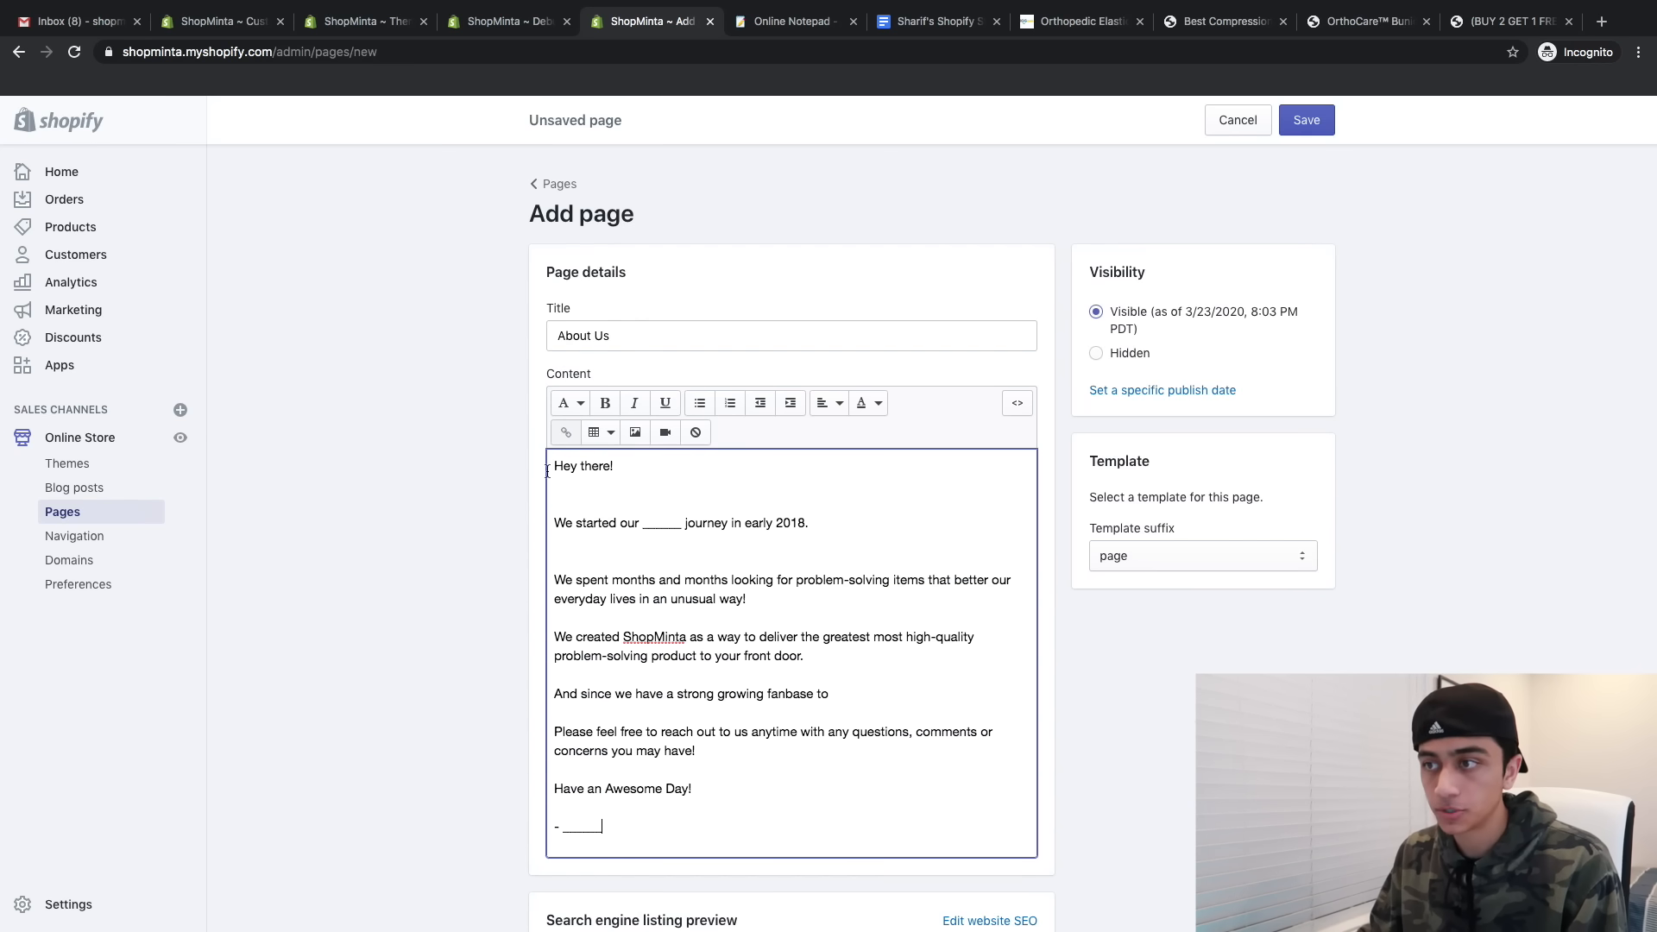
- Fill the text's blanks with ShopMinta, remove an extra blank line, and save the page
scroll(636, 706, "down", 1)
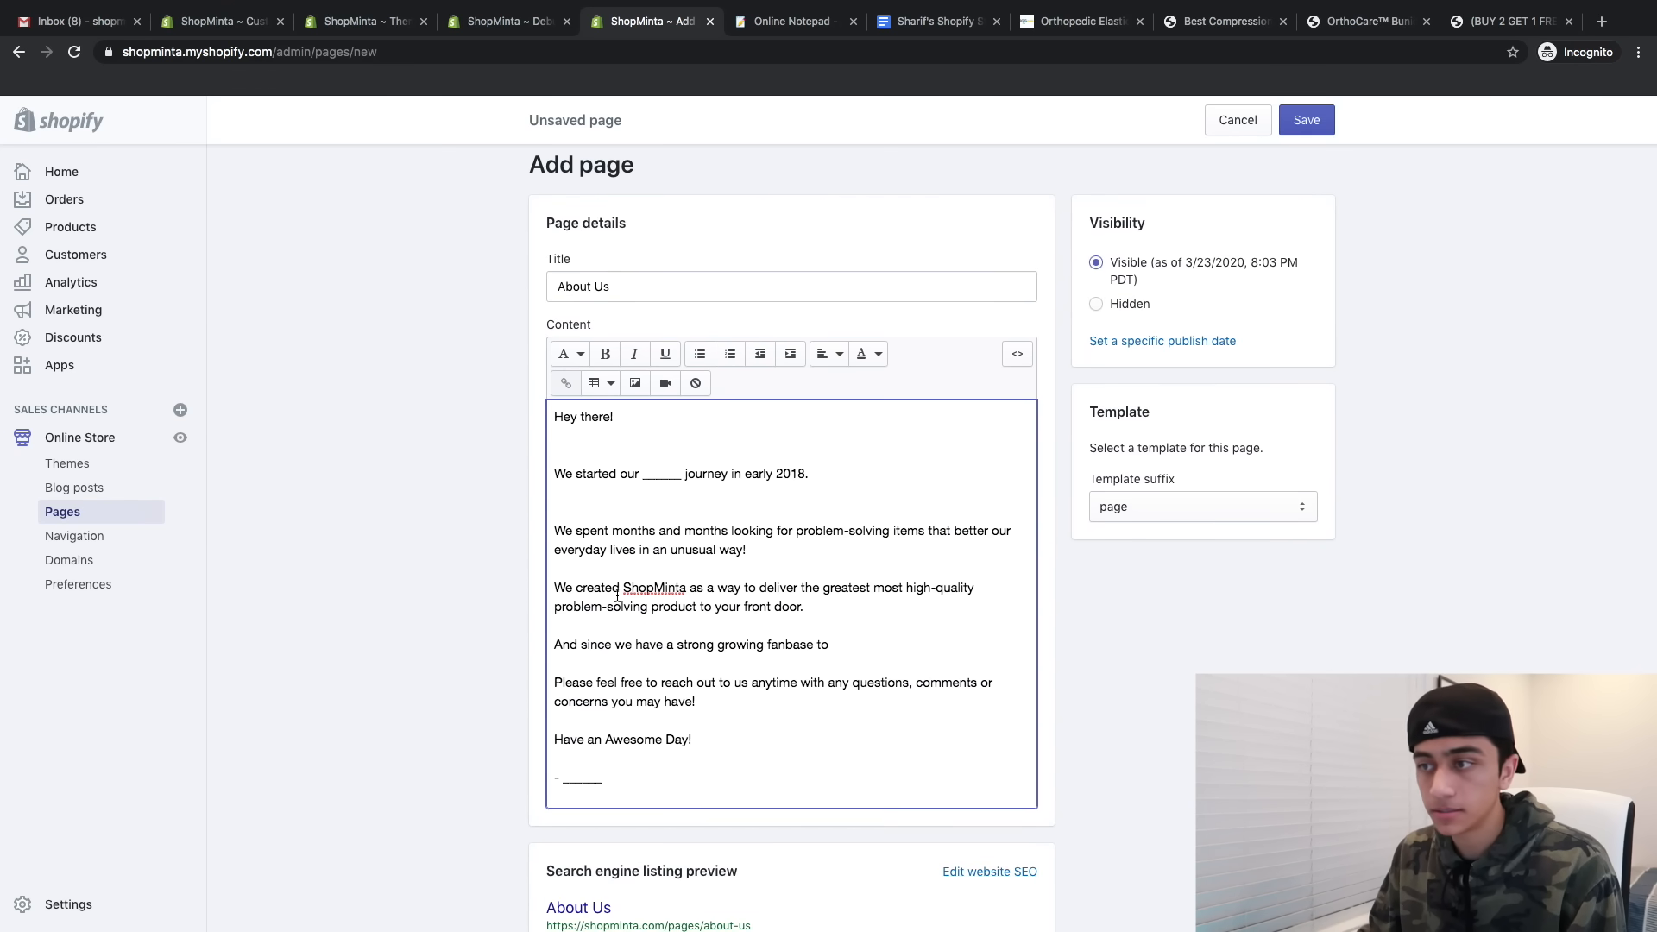
left_click_drag(625, 591, 675, 592)
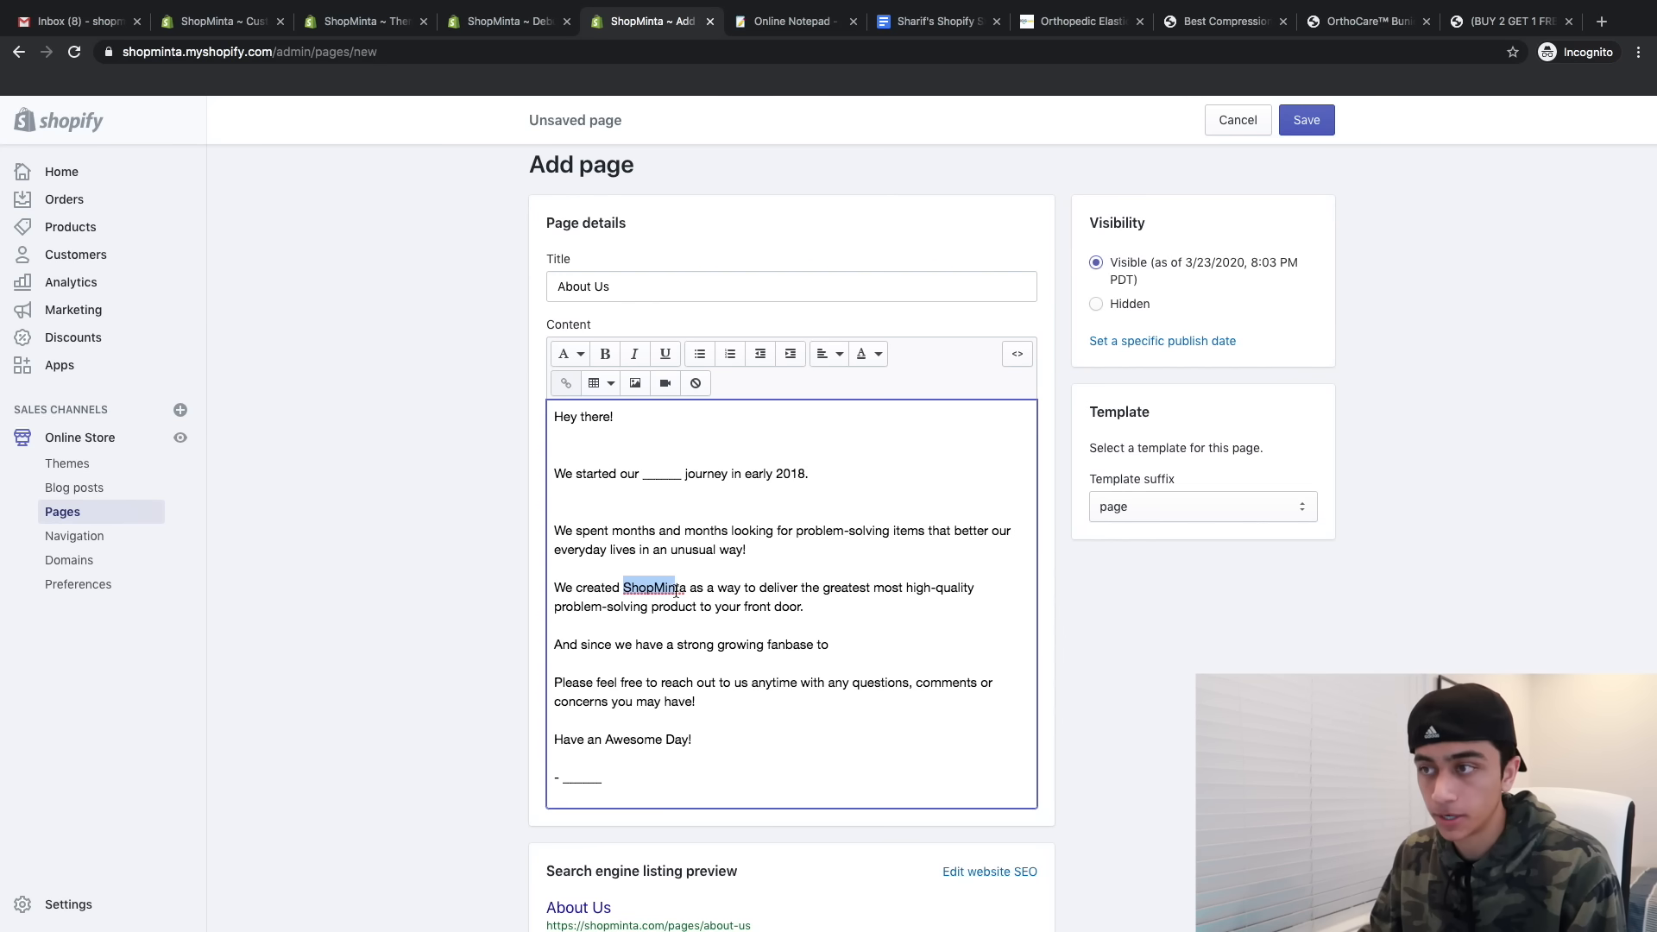
left_click_drag(643, 474, 687, 474)
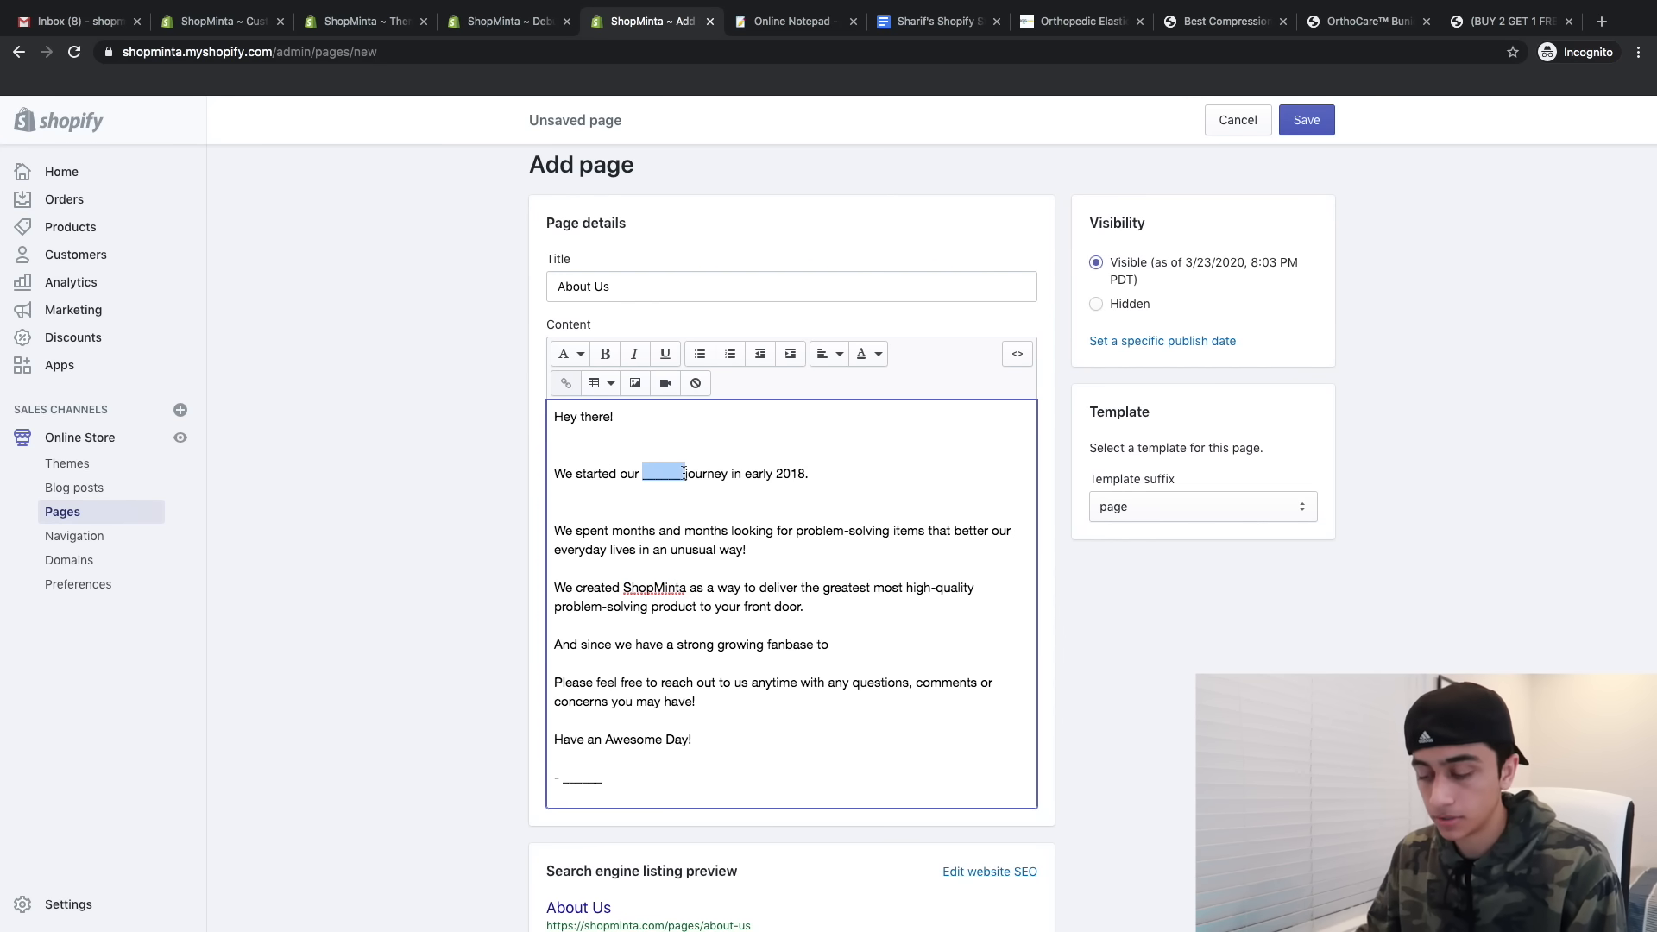
type("ShopMint")
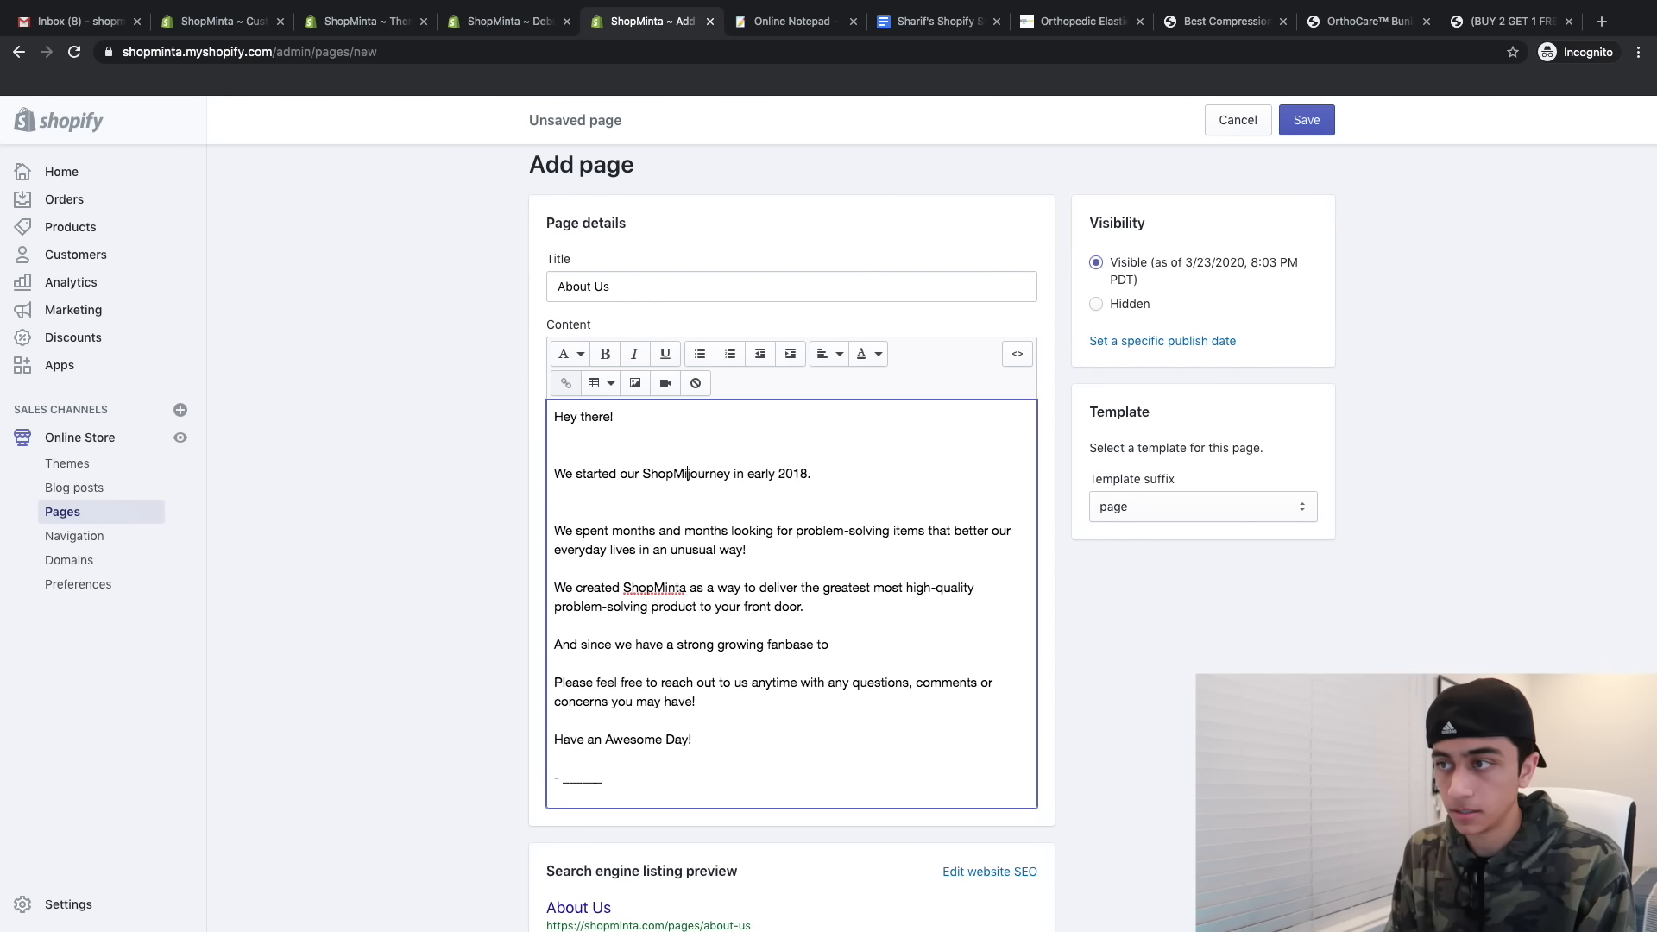
type("a")
scroll(791, 535, "down", 1)
left_click_drag(604, 716, 554, 720)
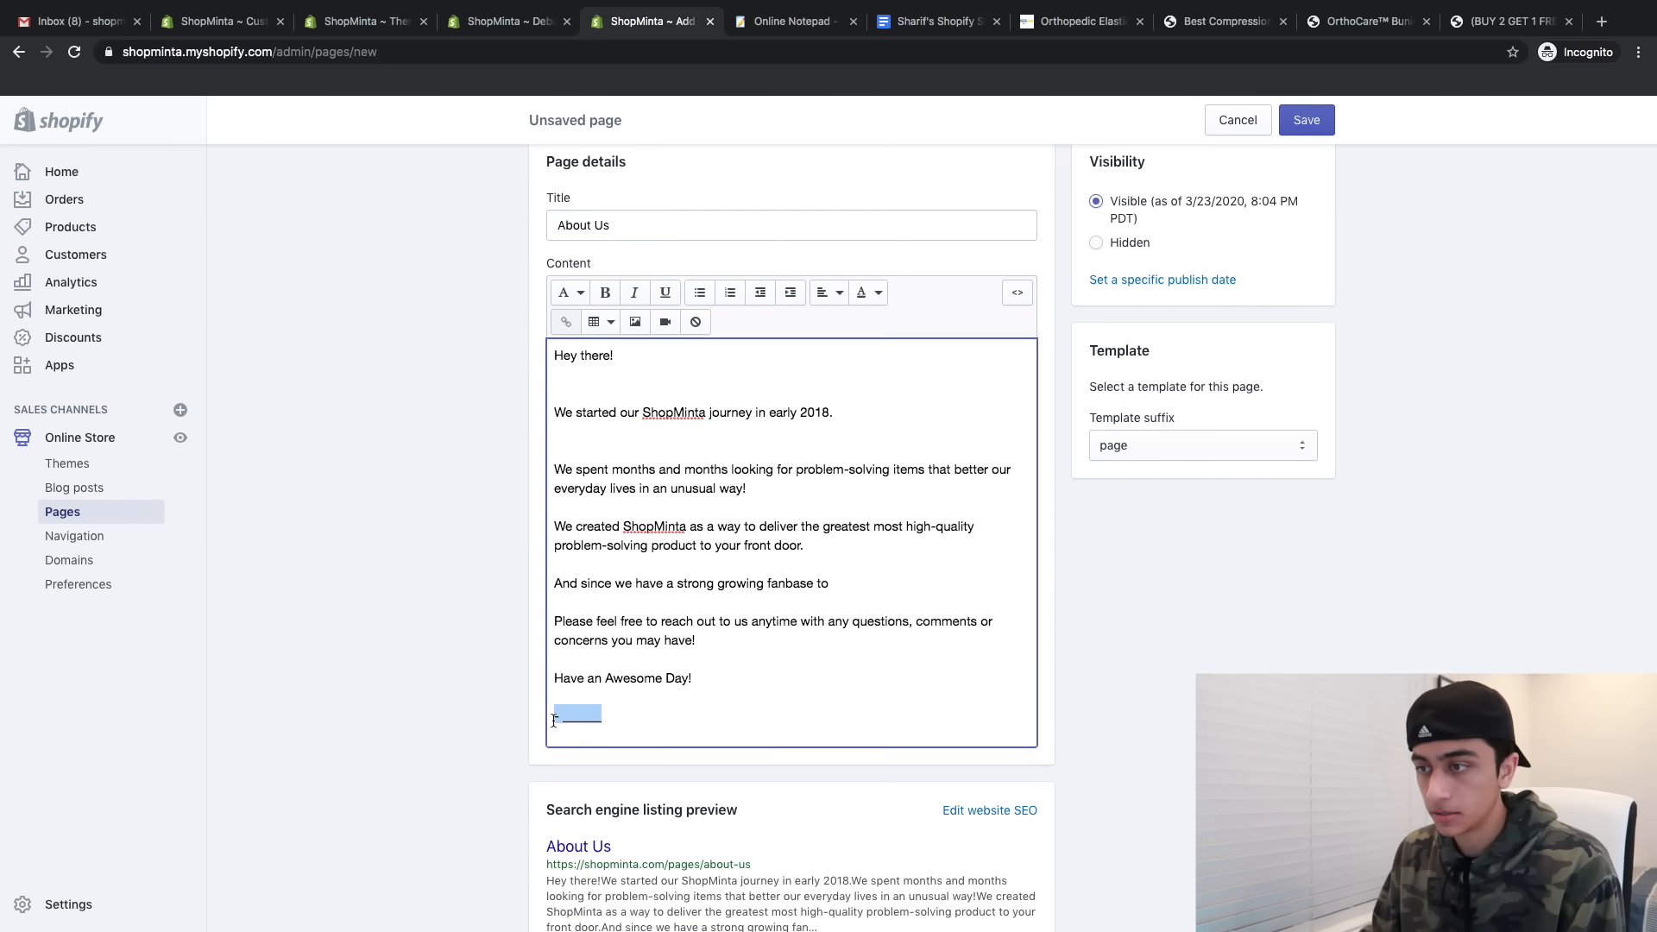
type("ShopMinta")
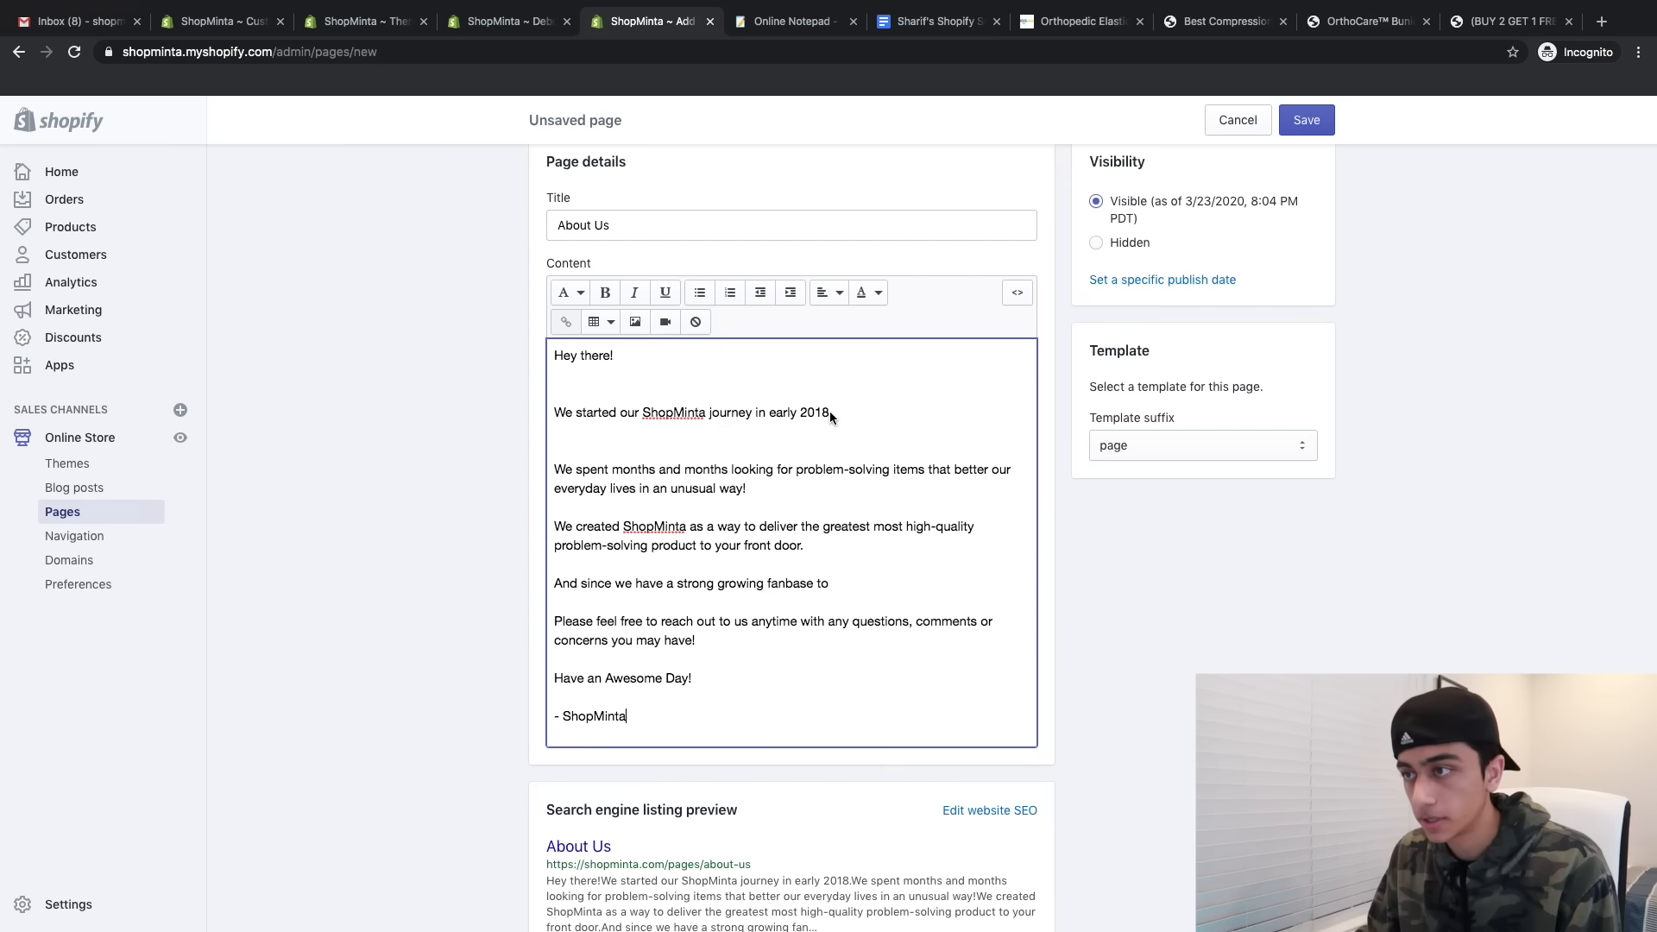
left_click(830, 412)
key("Delete")
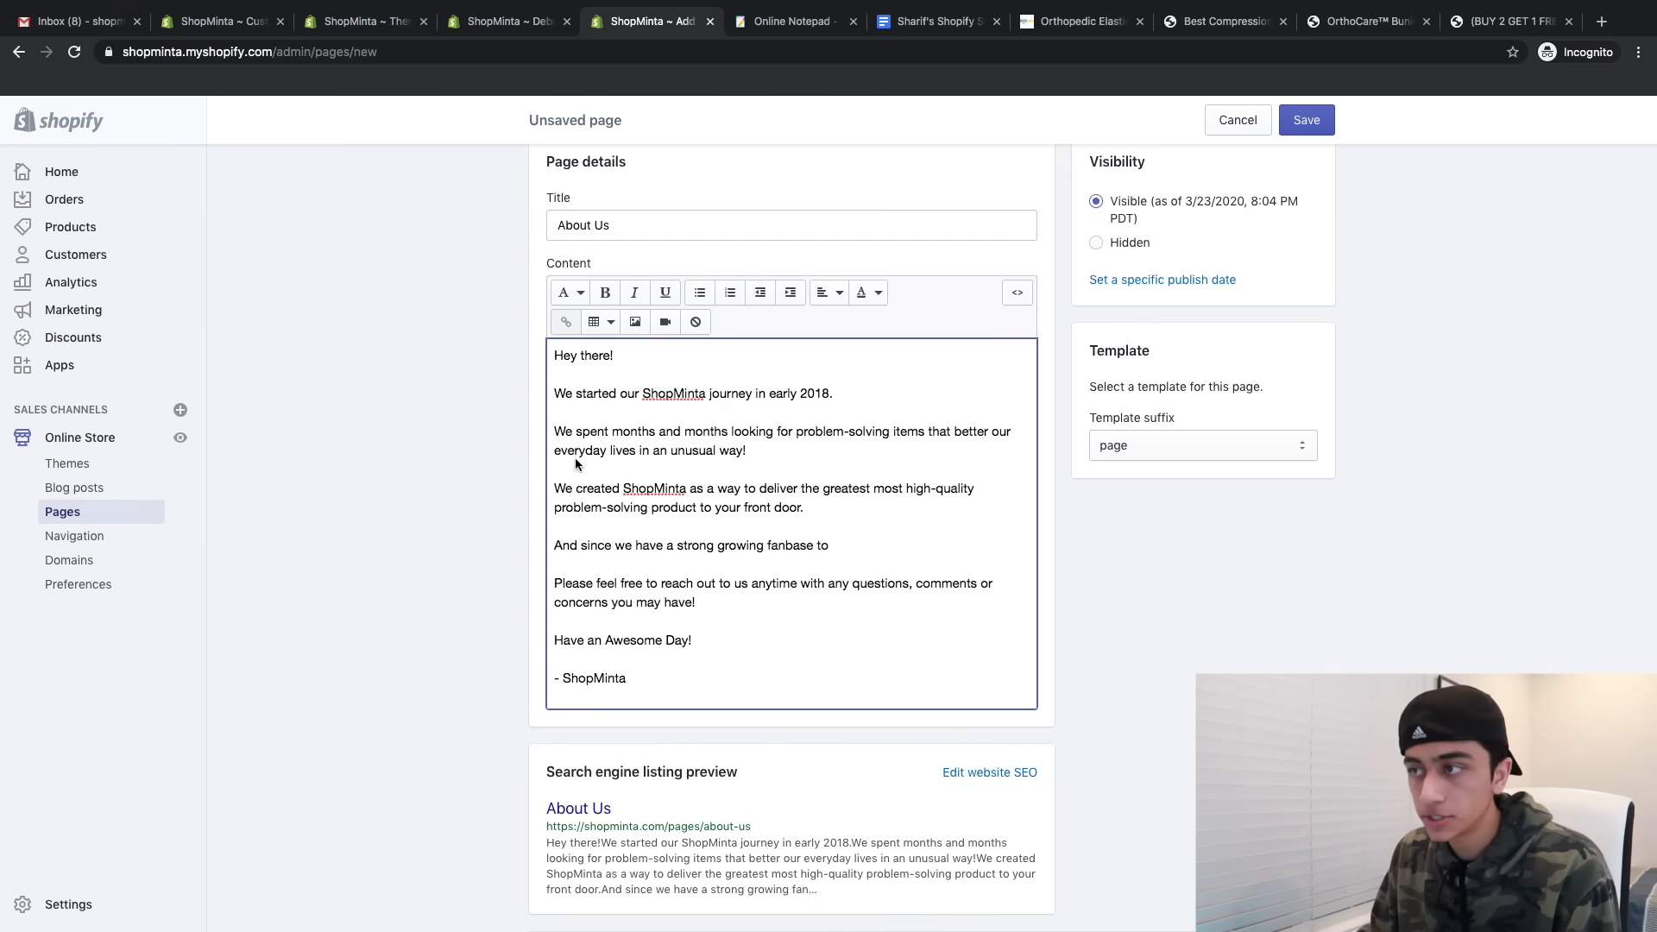
left_click_drag(789, 446, 554, 445)
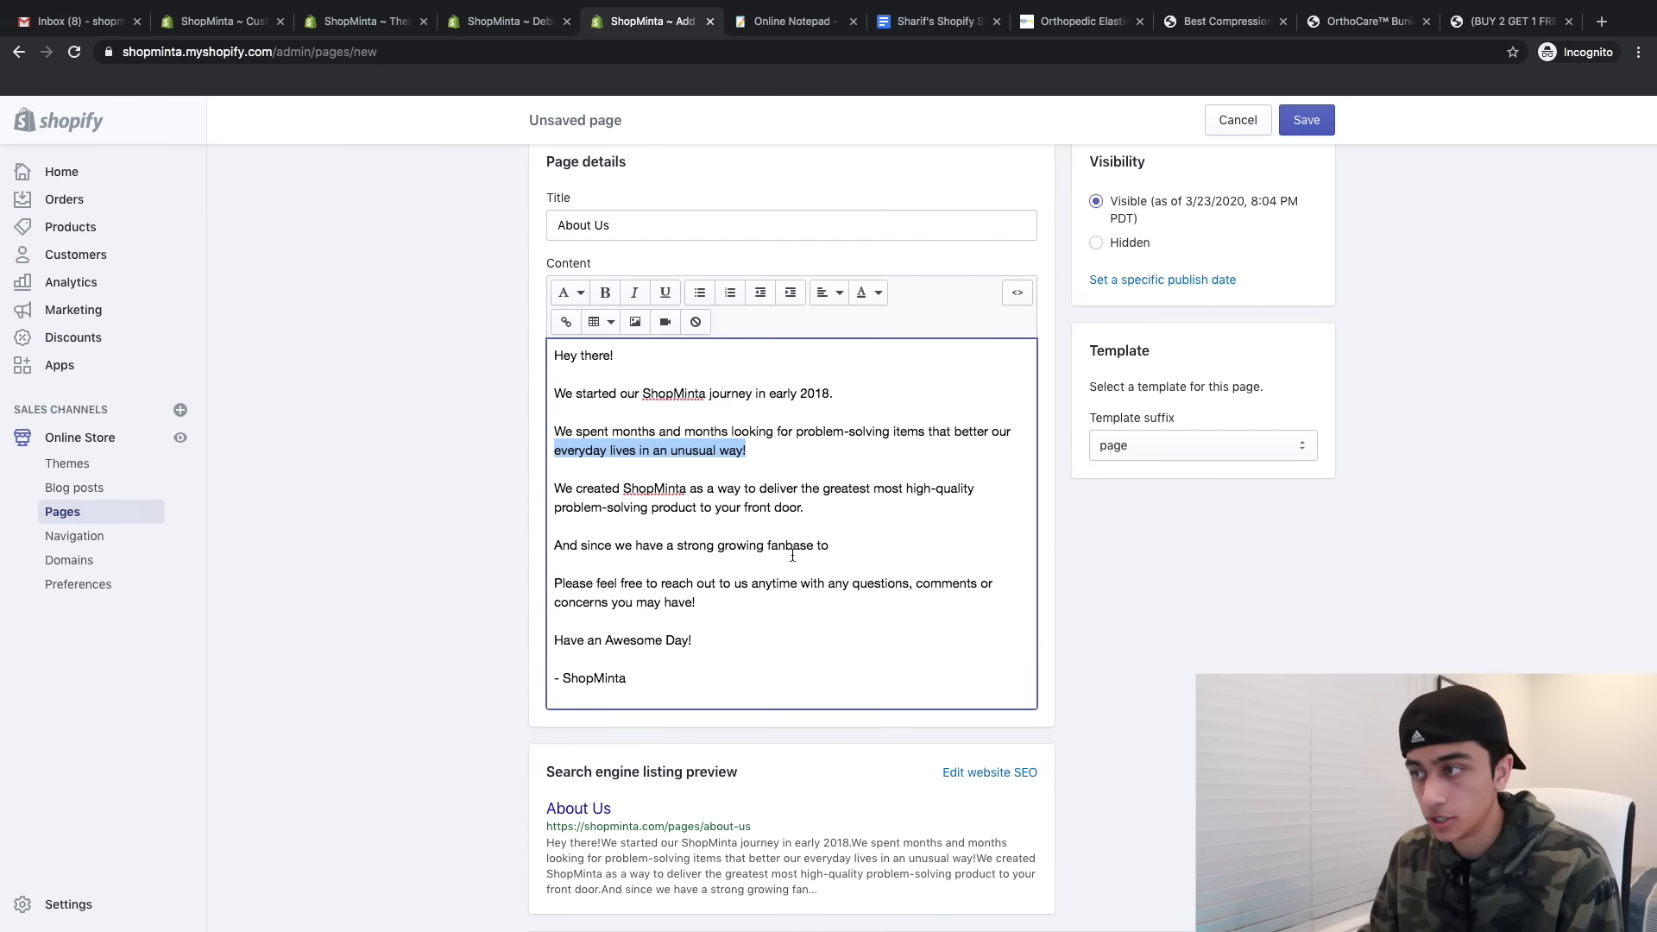
left_click(1331, 123)
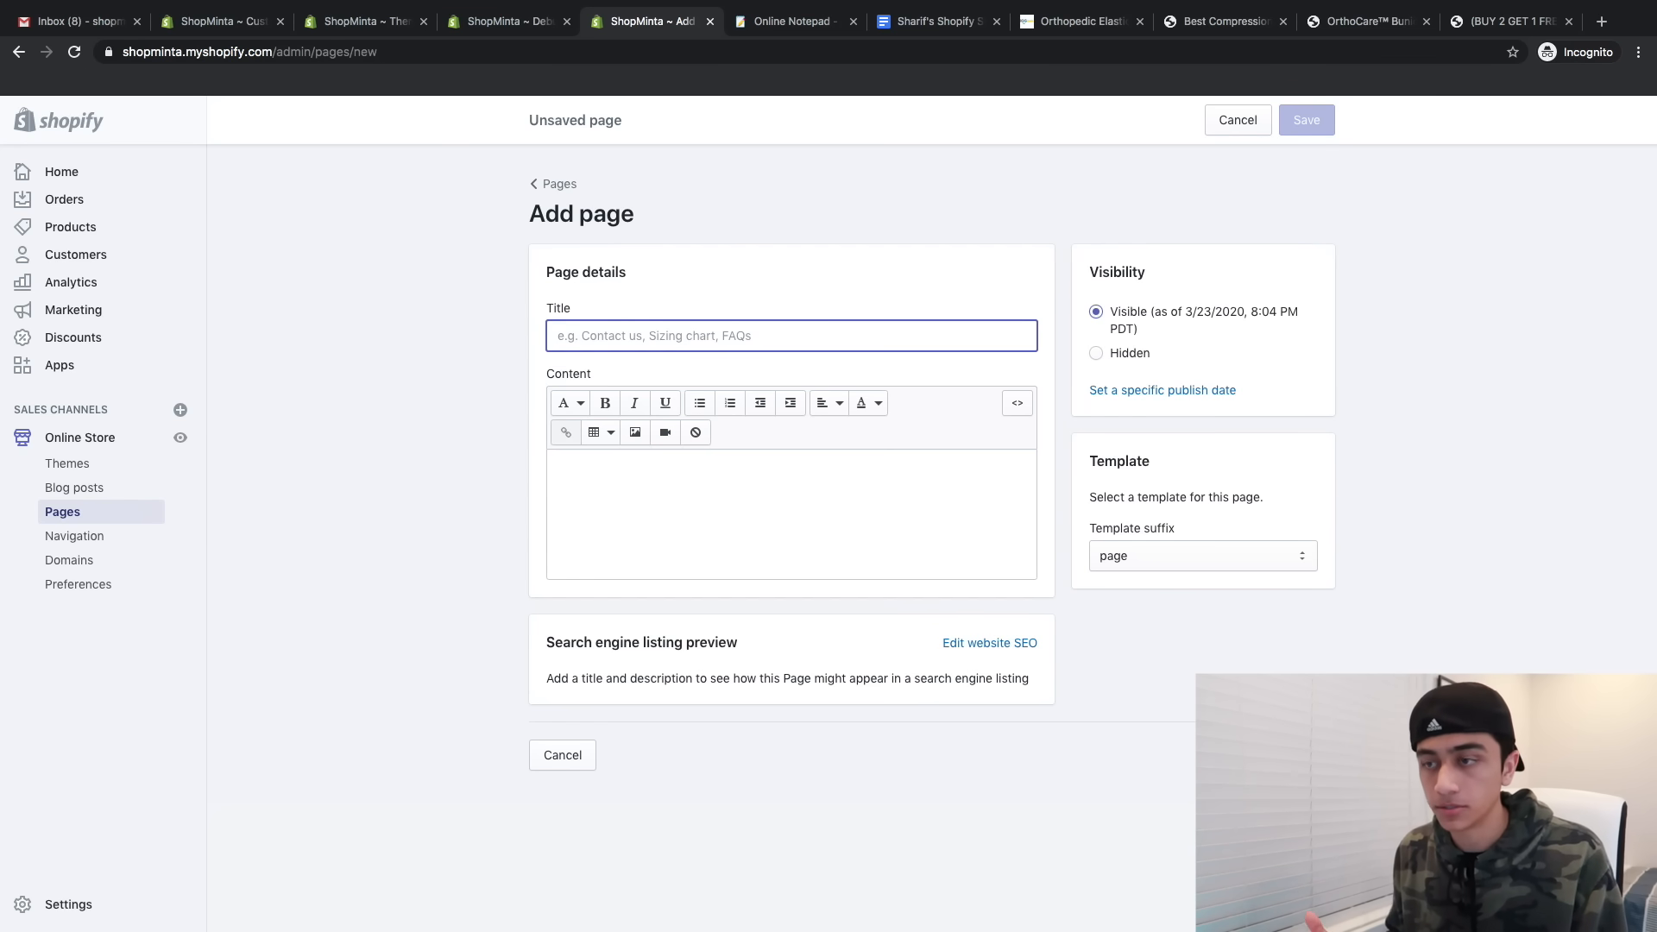
- Create a Contact Us page with its pasted text and save it
type("Contact Us")
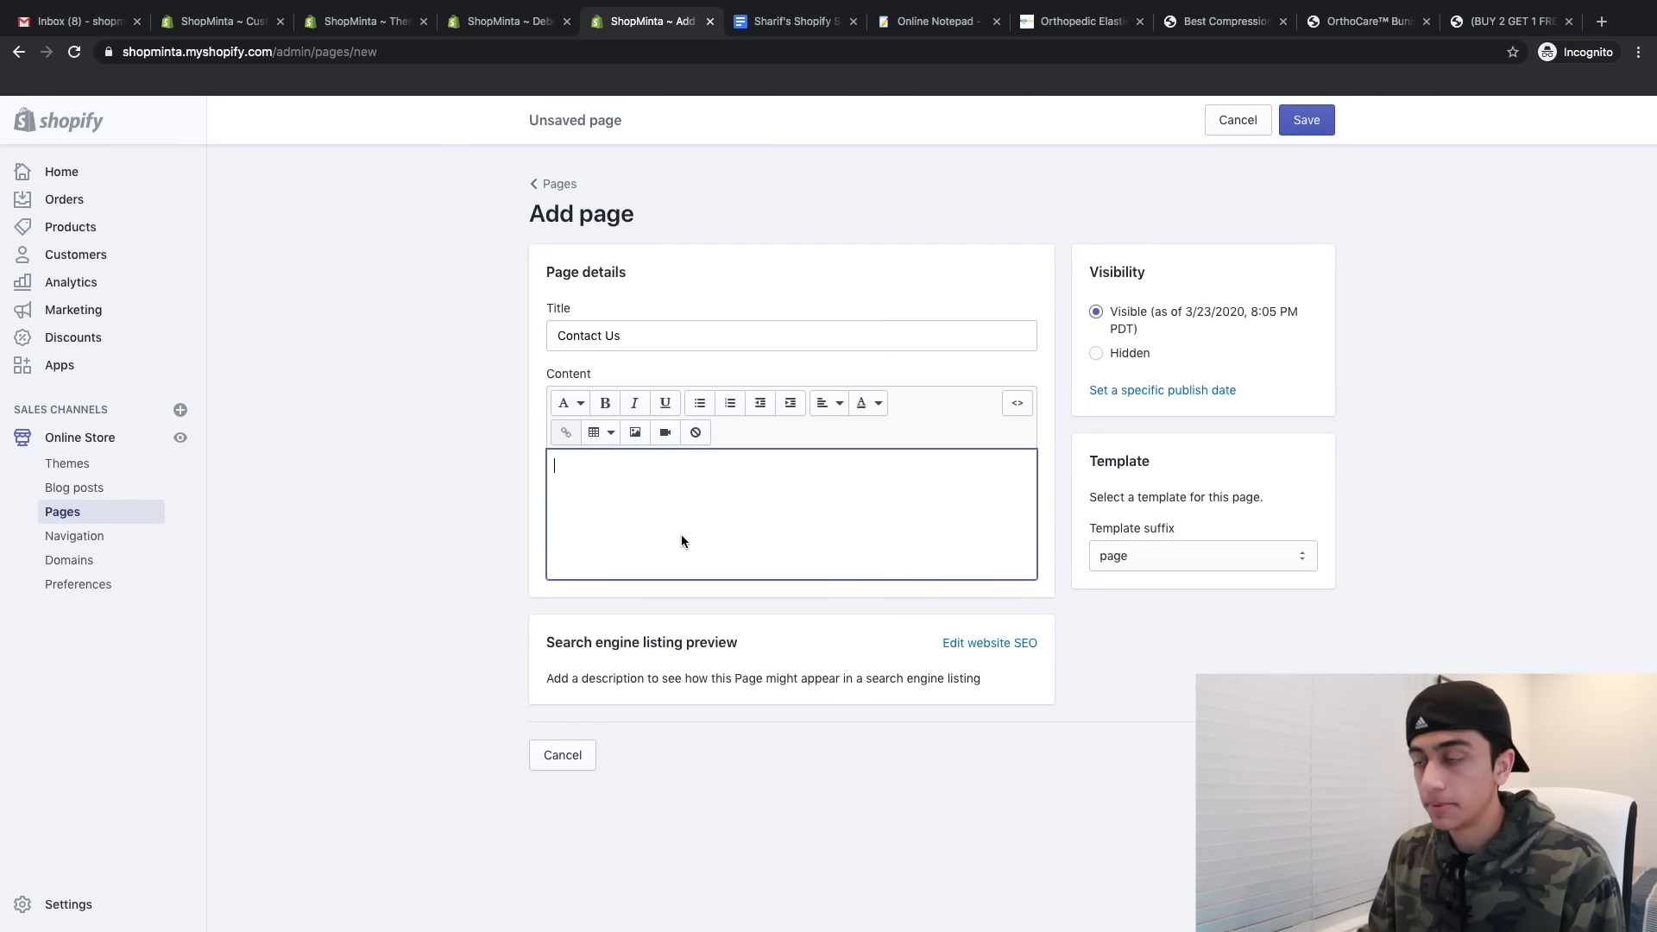
key("super+v")
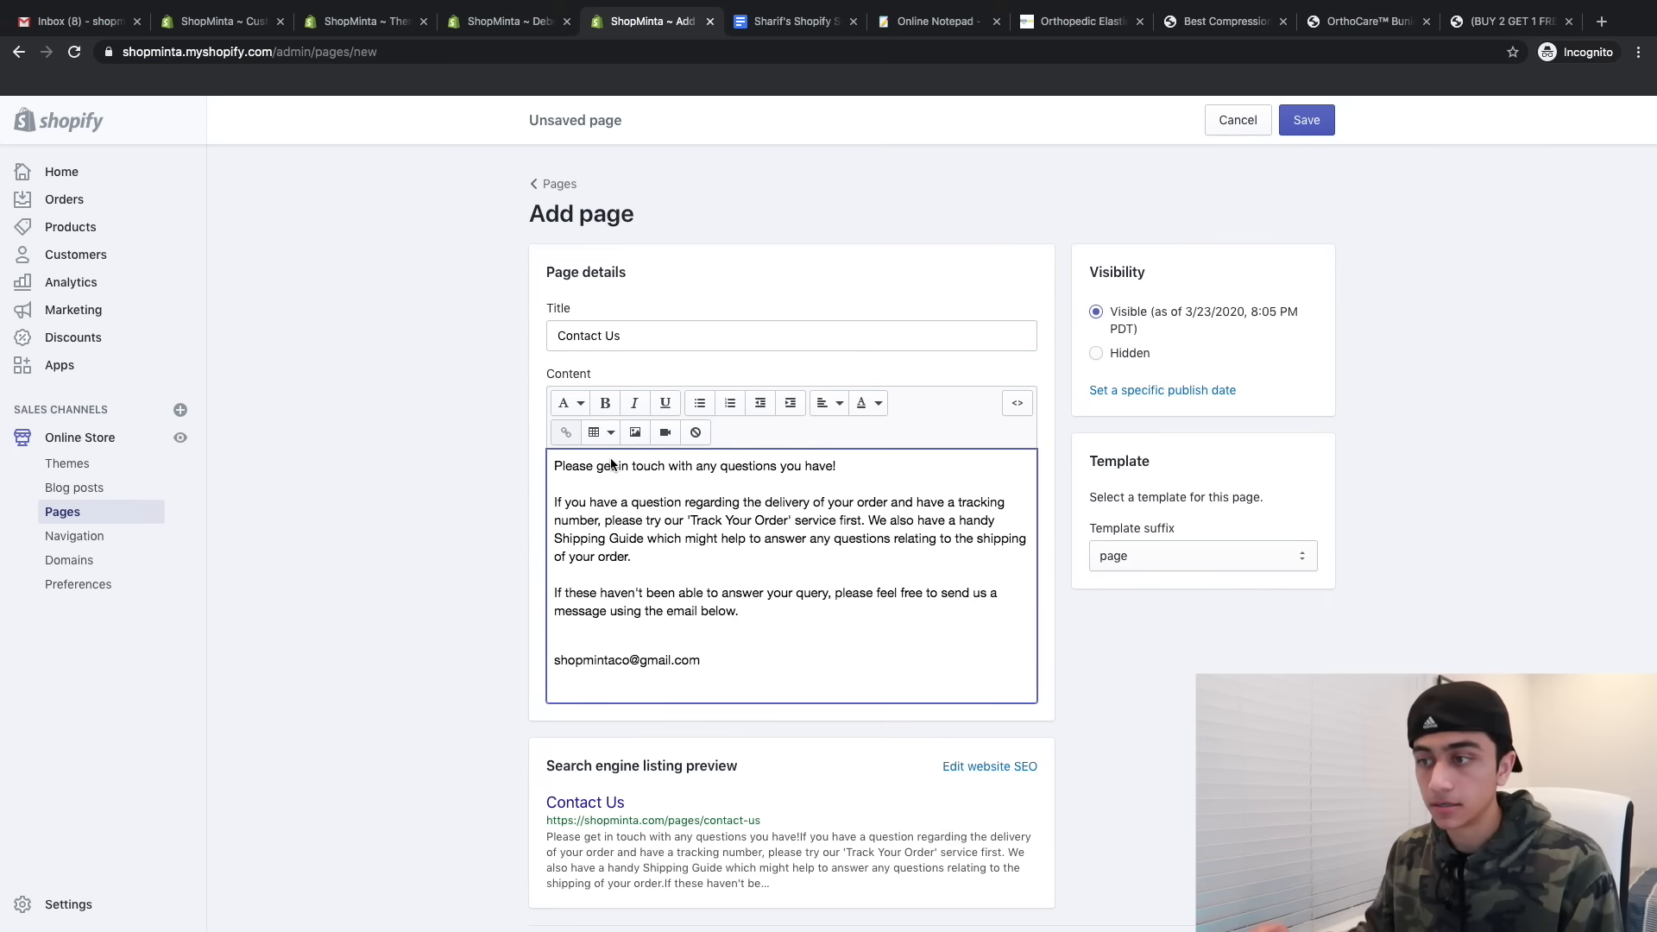
left_click_drag(690, 520, 785, 520)
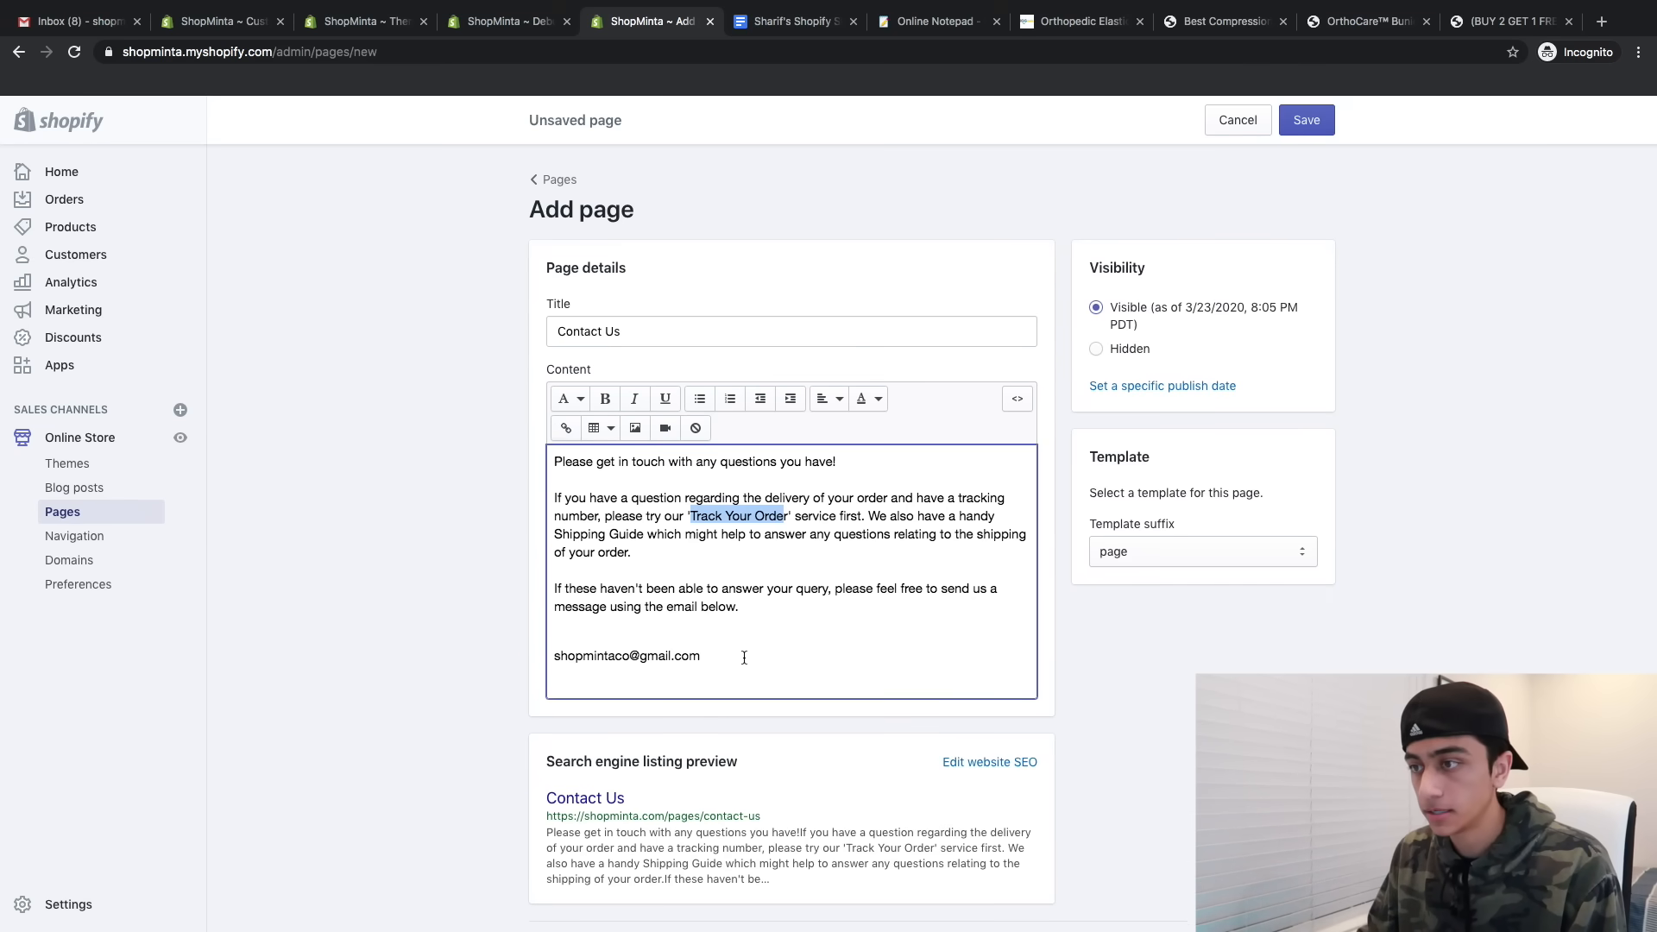
scroll(780, 521, "down", 1)
scroll(695, 296, "down", 2)
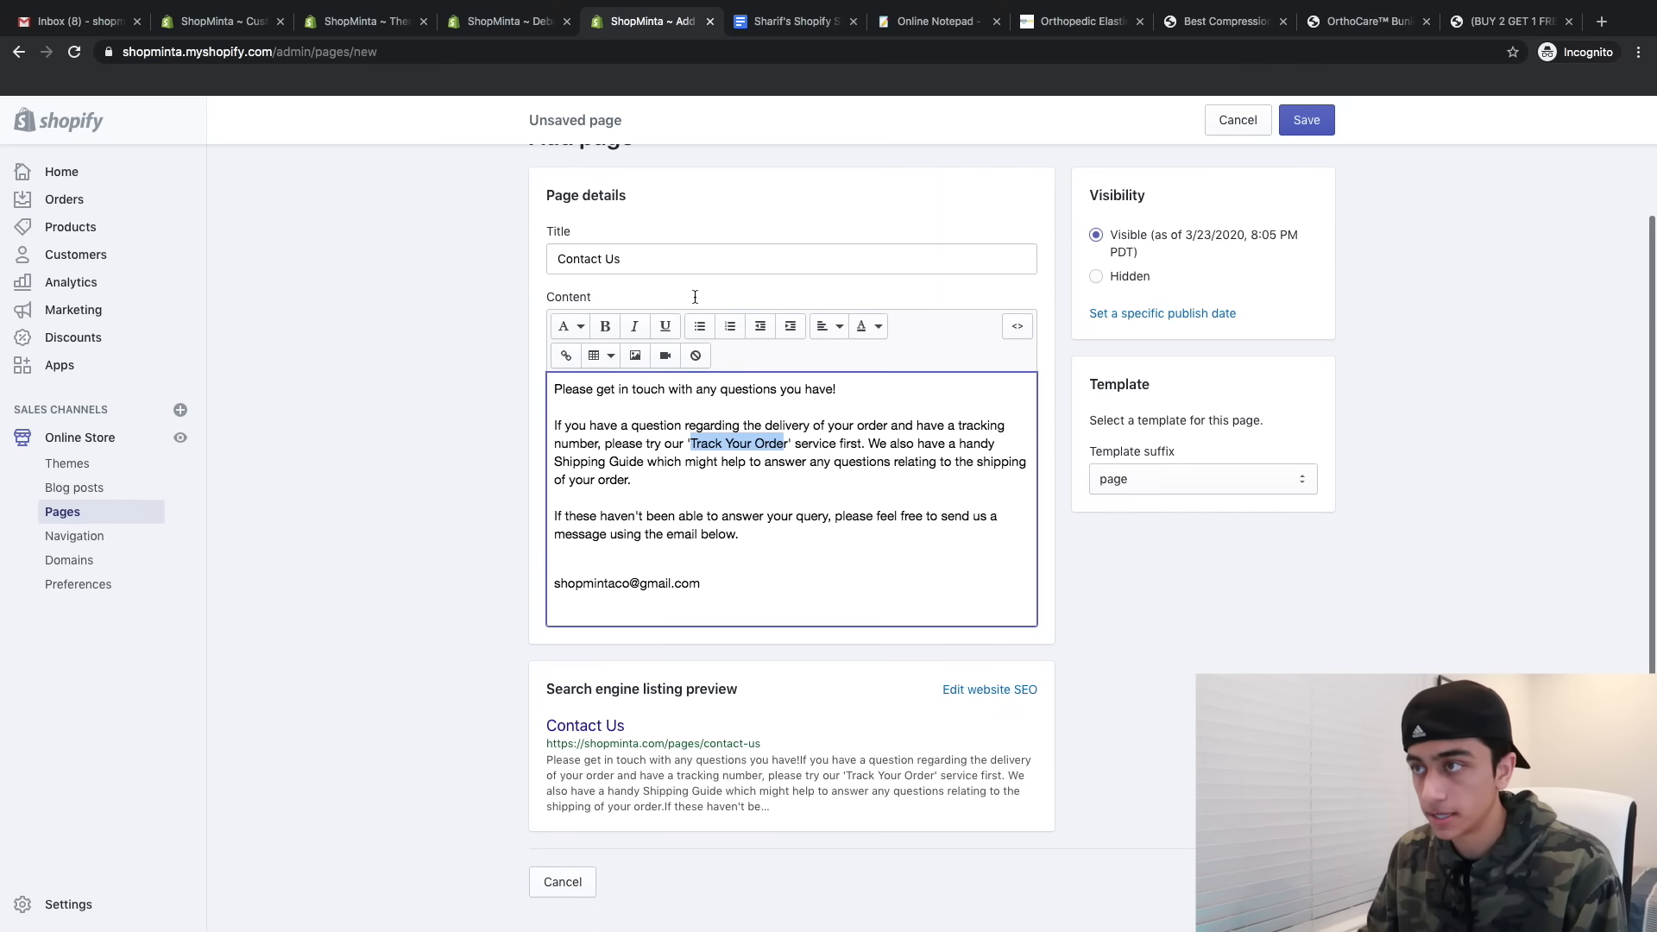
scroll(695, 296, "up", 3)
right_click(988, 519)
left_click(1306, 120)
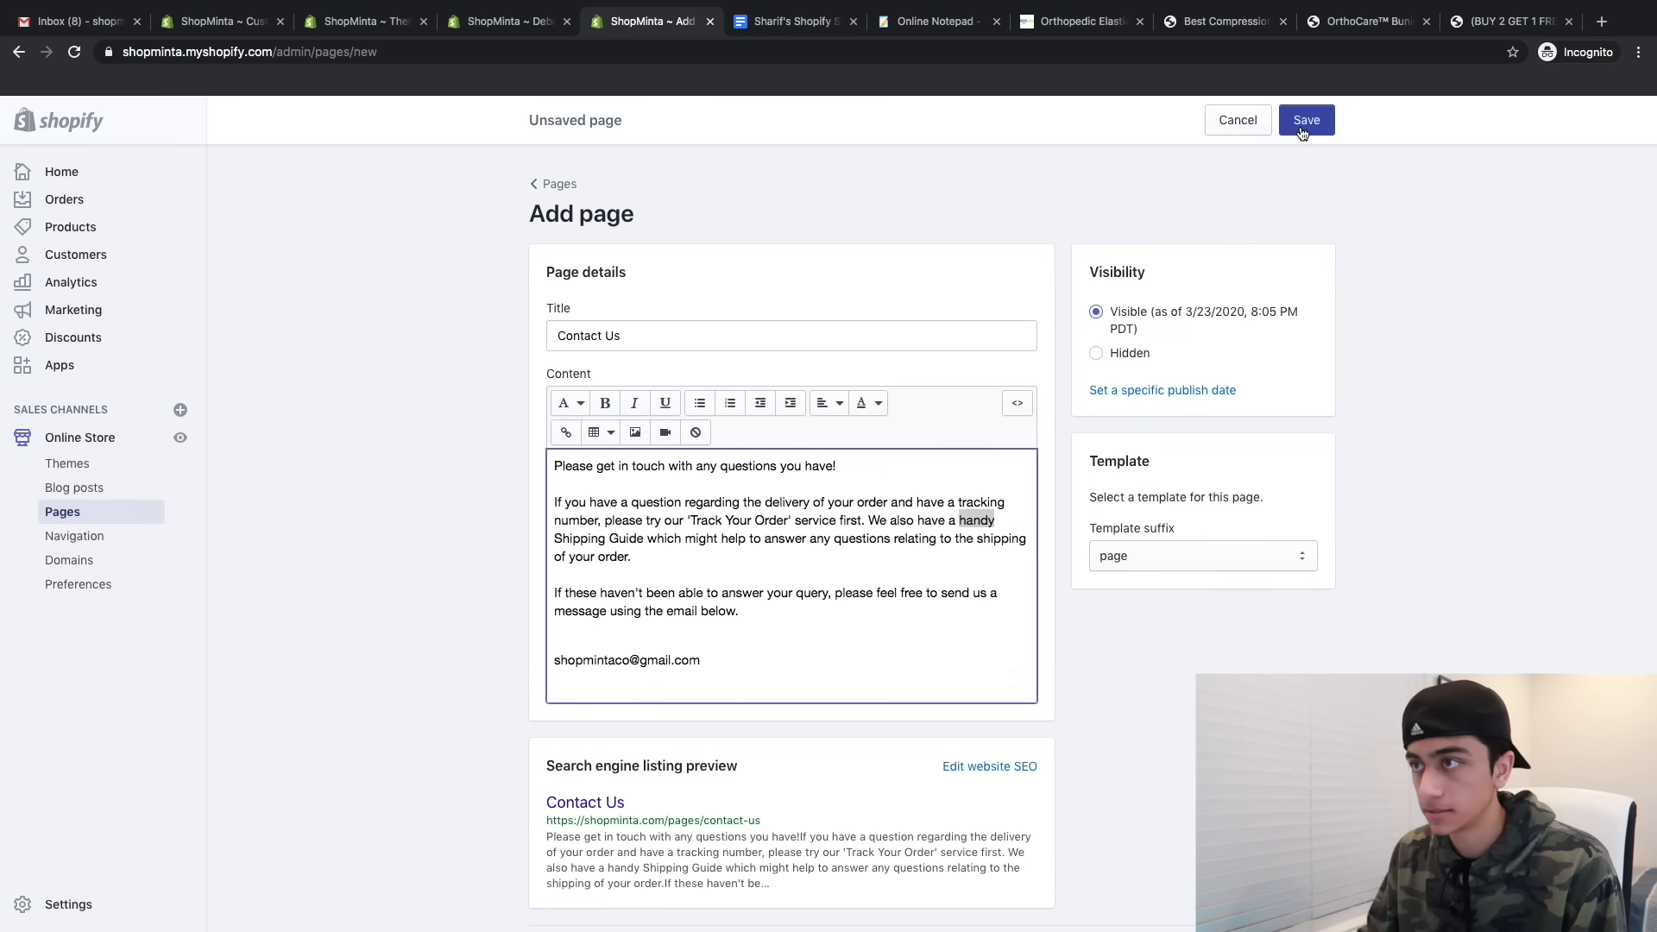
- Create a FAQs page with the pasted FAQ text and save it
left_click(828, 337)
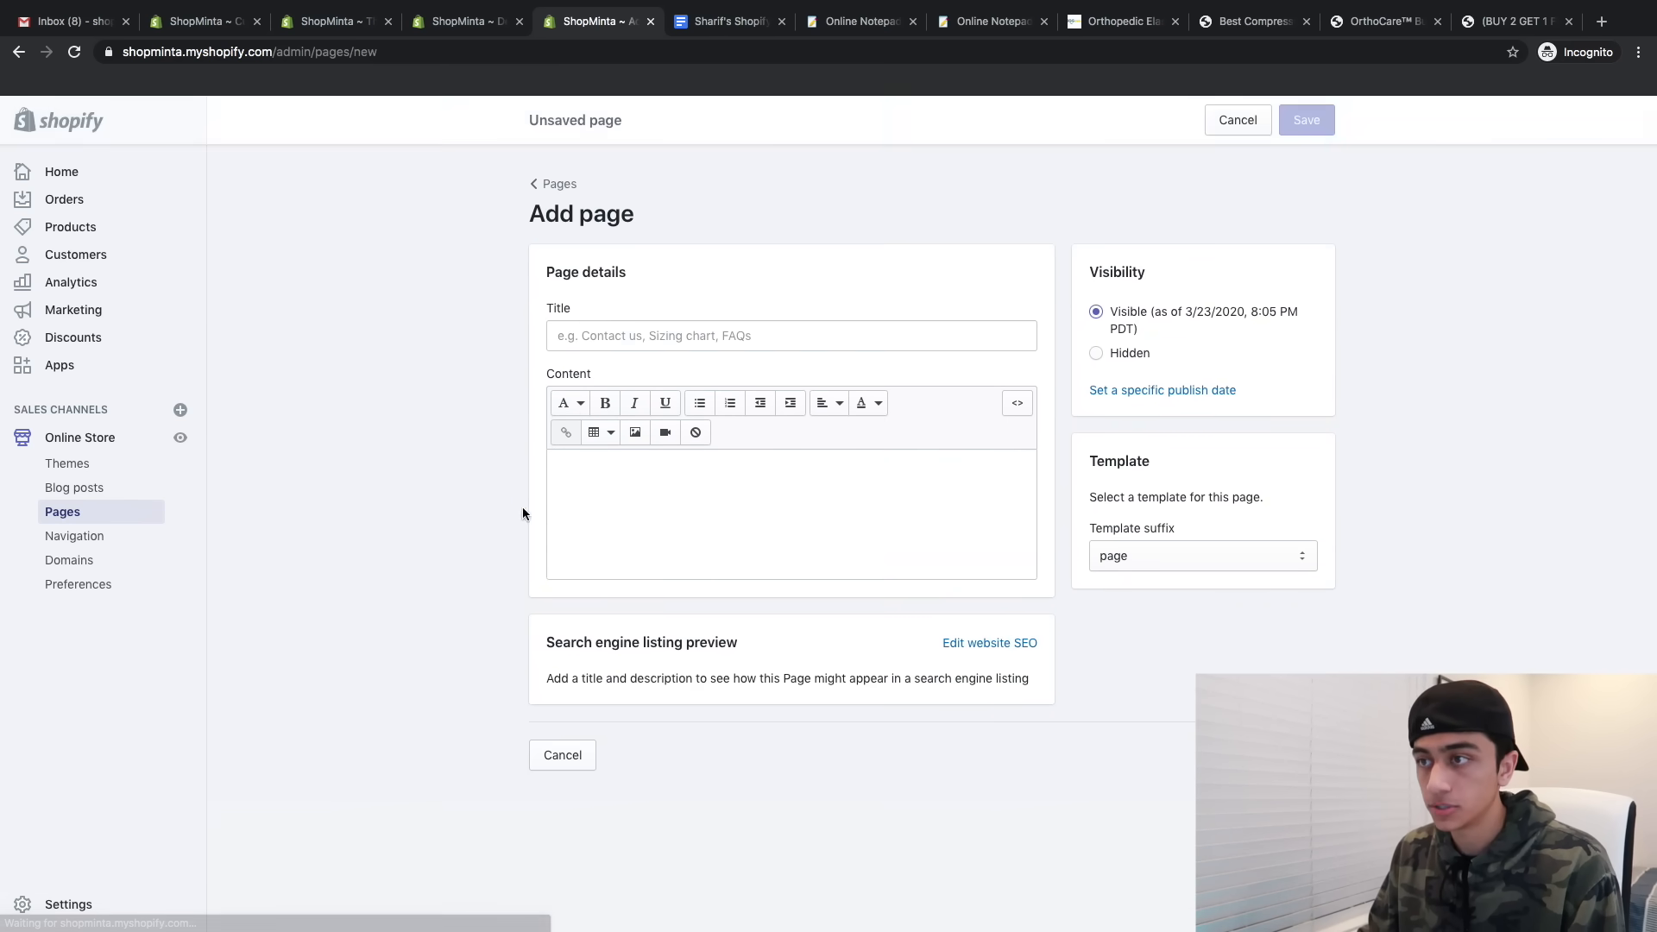
left_click(632, 528)
key("ctrl+v")
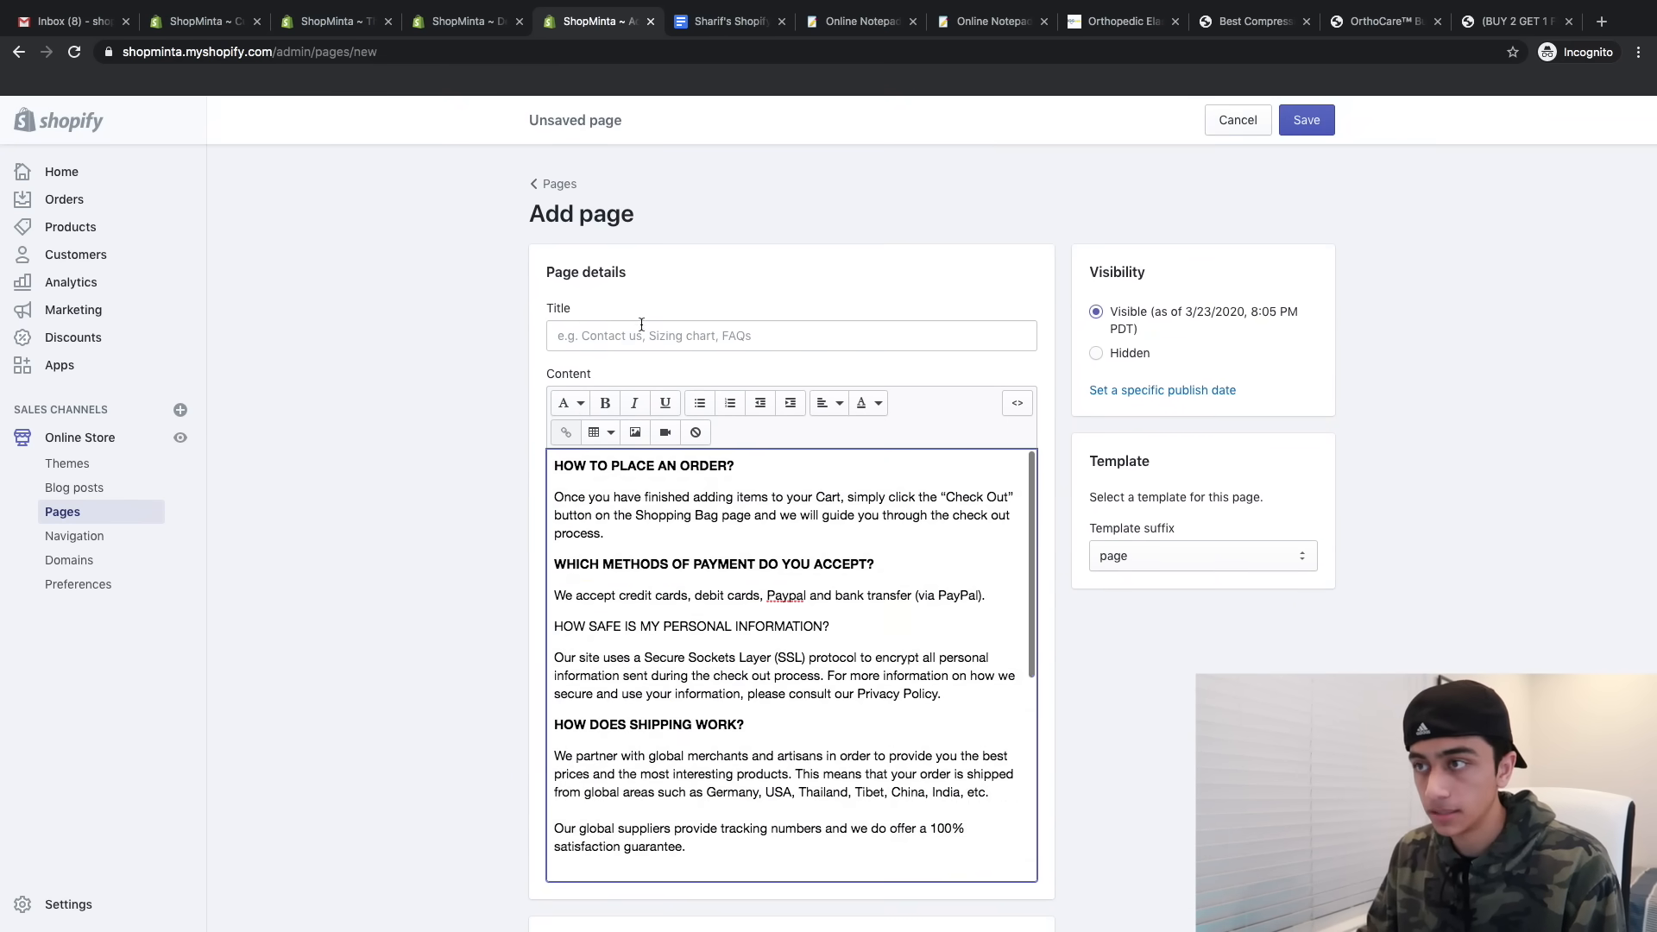
left_click(647, 335)
type("FAQs")
scroll(681, 521, "down", 2)
left_click(1306, 120)
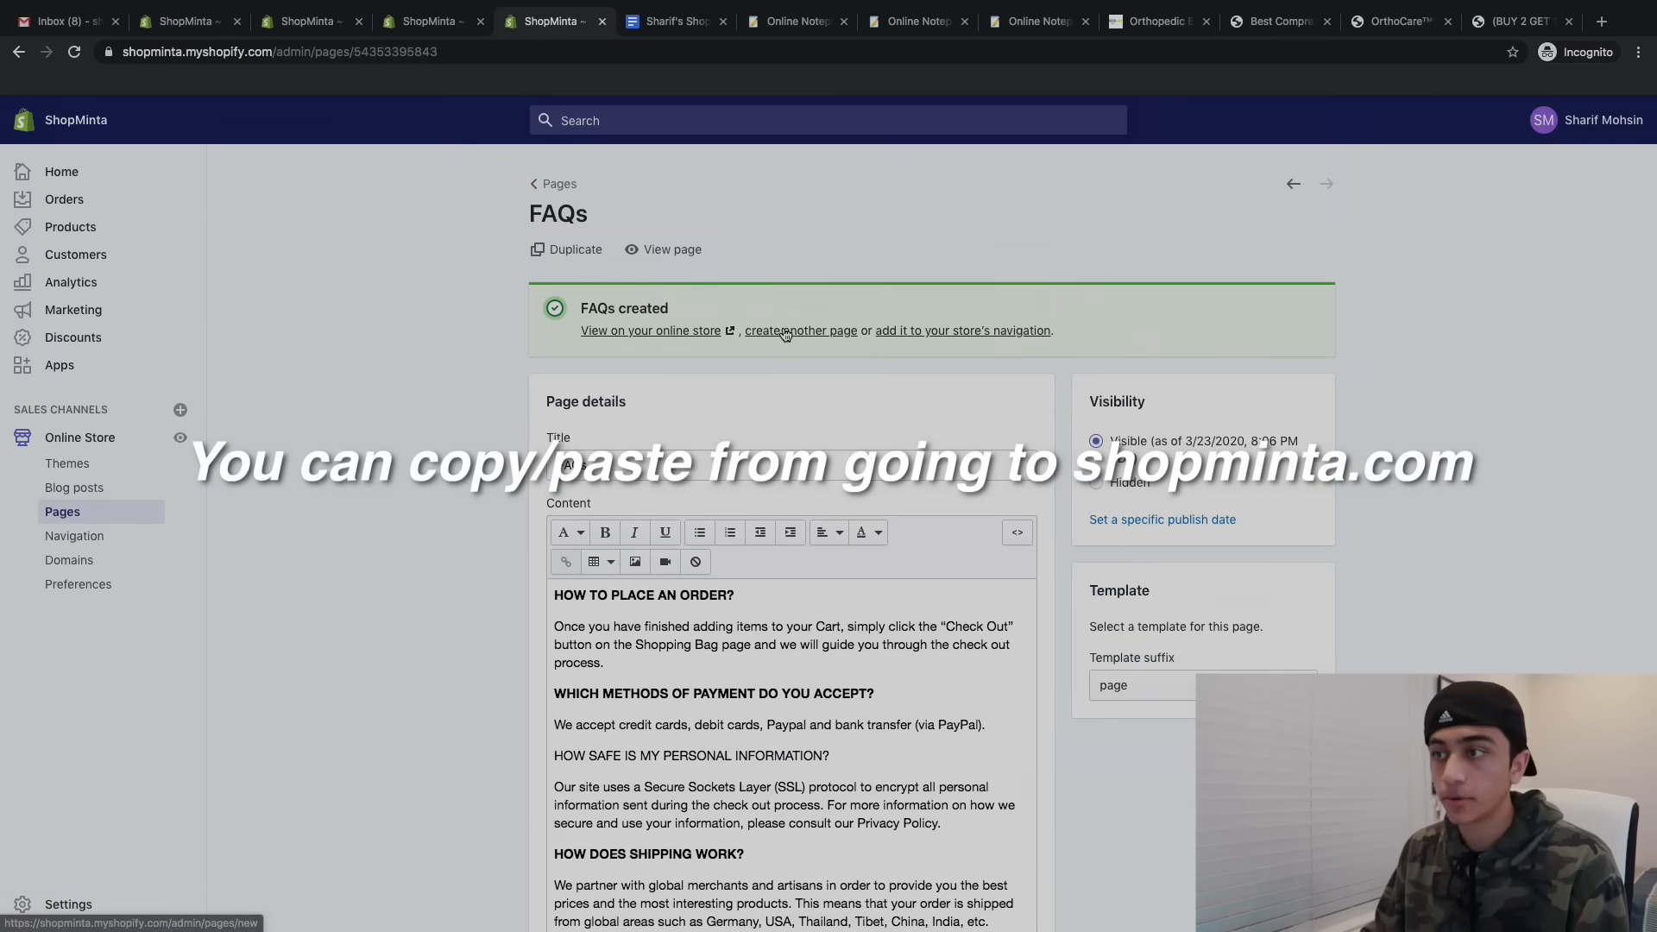
- Create a 'Shipping & Delivery' page with pasted text, bold the delivery time question, and save
left_click(787, 335)
left_click(787, 336)
type("Shipping & Delivery")
left_click(677, 503)
key("super+v")
key("super+v")
left_click(711, 496)
scroll(711, 496, "down", 1)
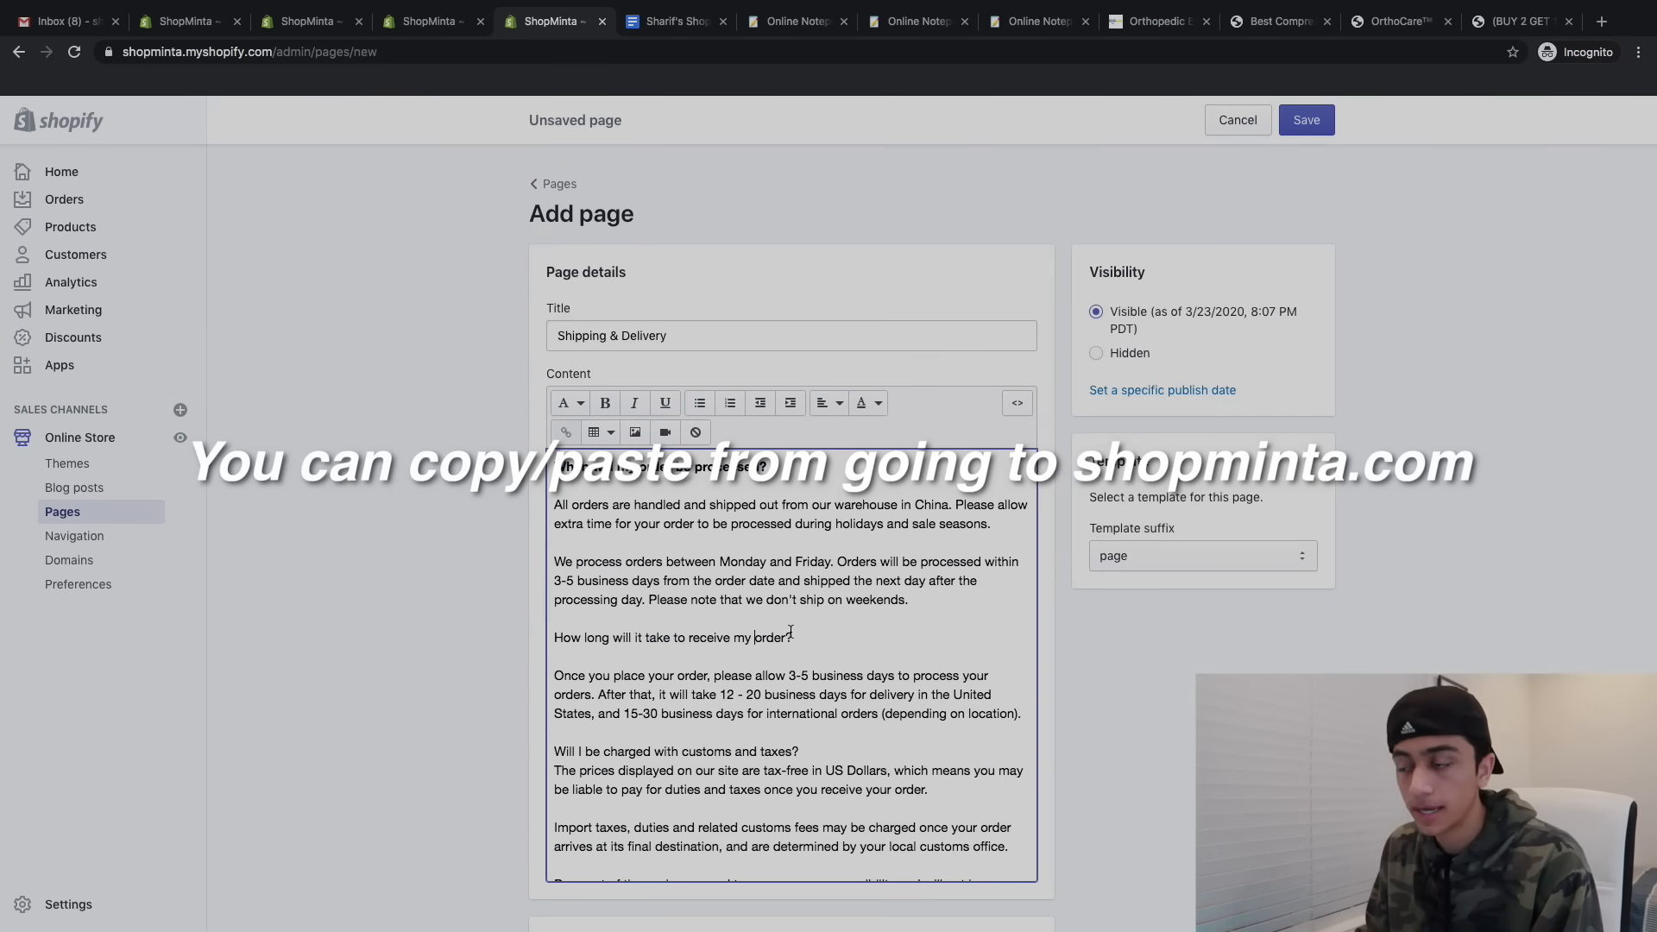
left_click_drag(554, 636, 808, 635)
key("super+b")
scroll(777, 604, "down", 2)
left_click(1280, 124)
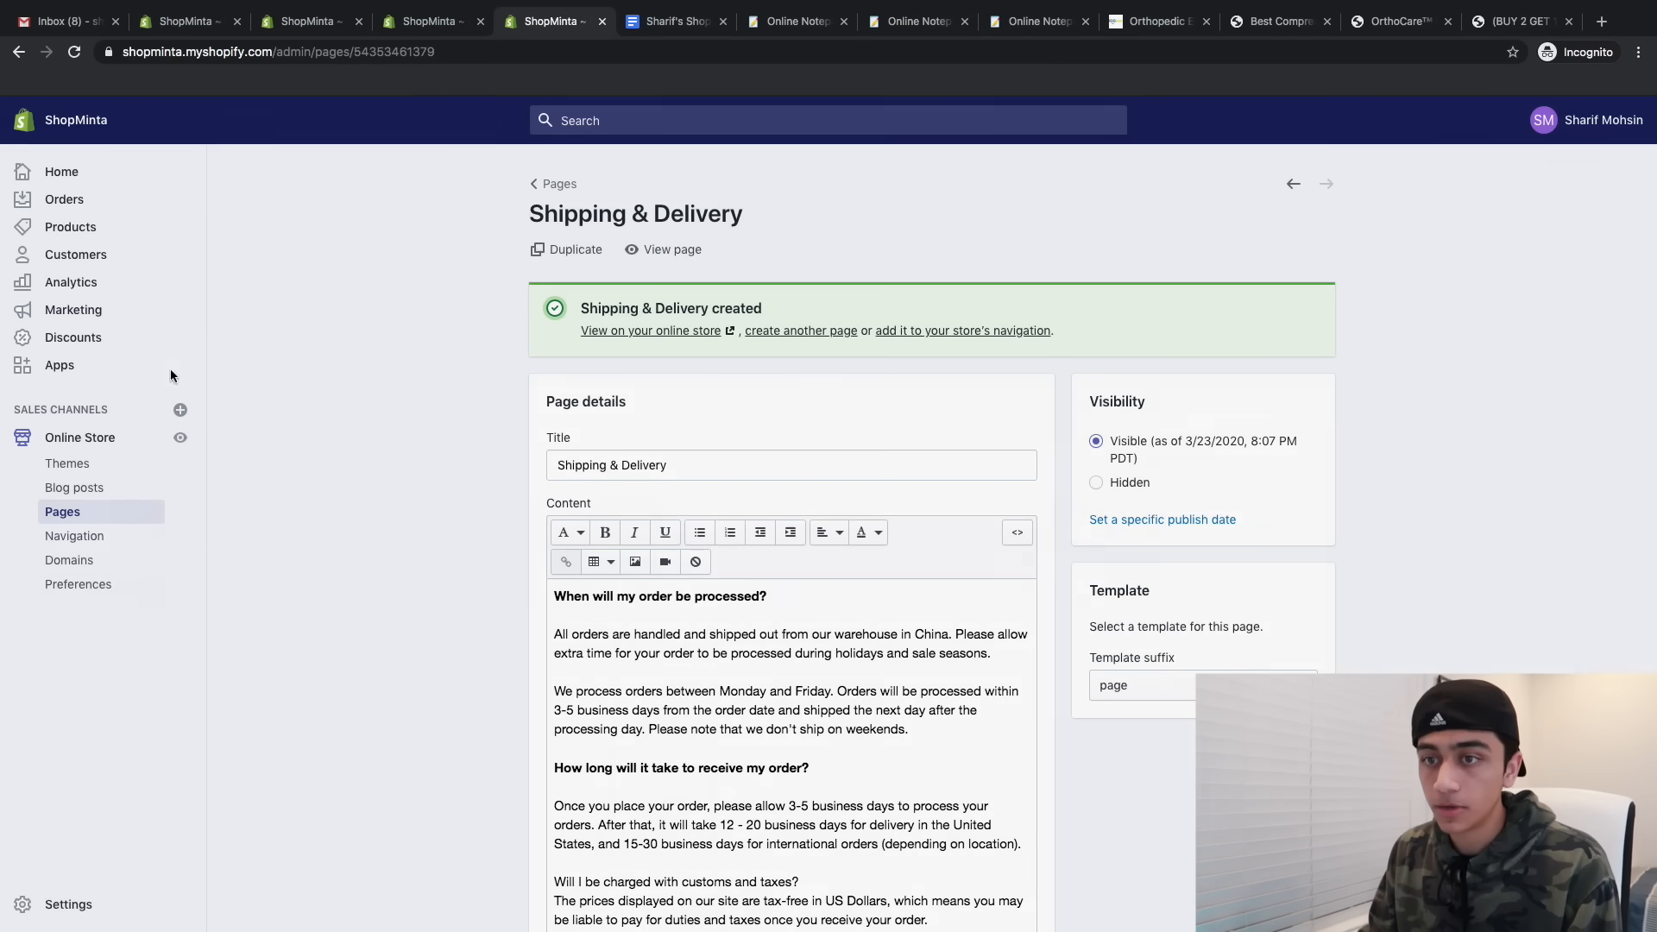
left_click(141, 510)
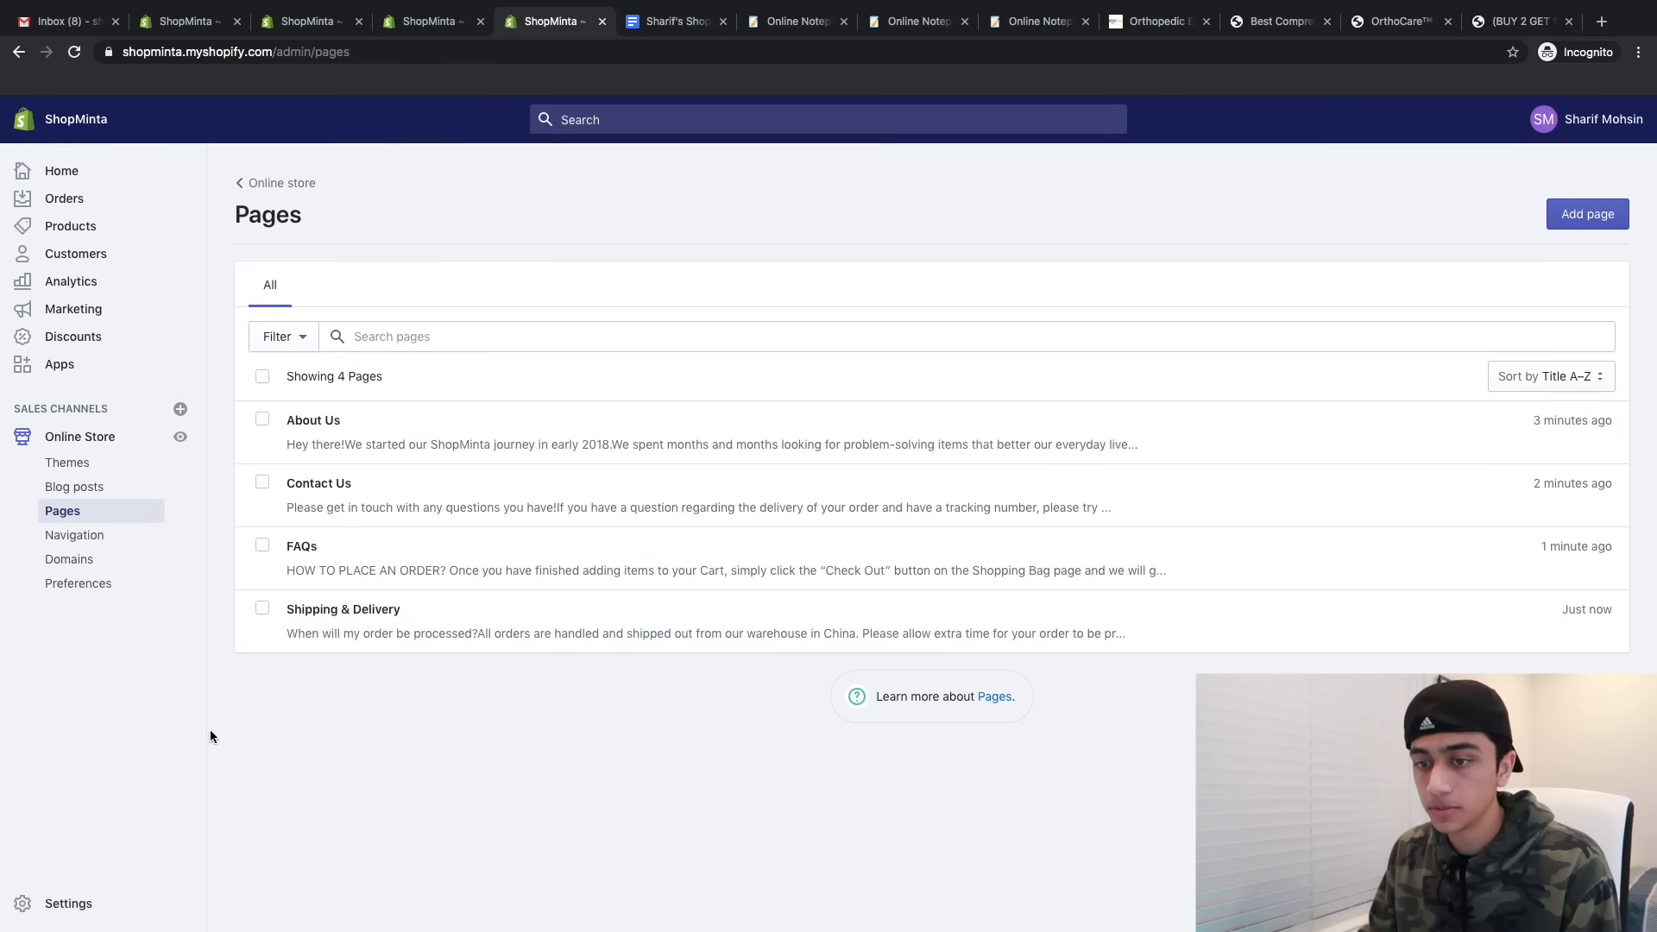
- In Legal settings, fill the refund, privacy and terms of service policies from templates
left_click(54, 903)
left_click(1139, 533)
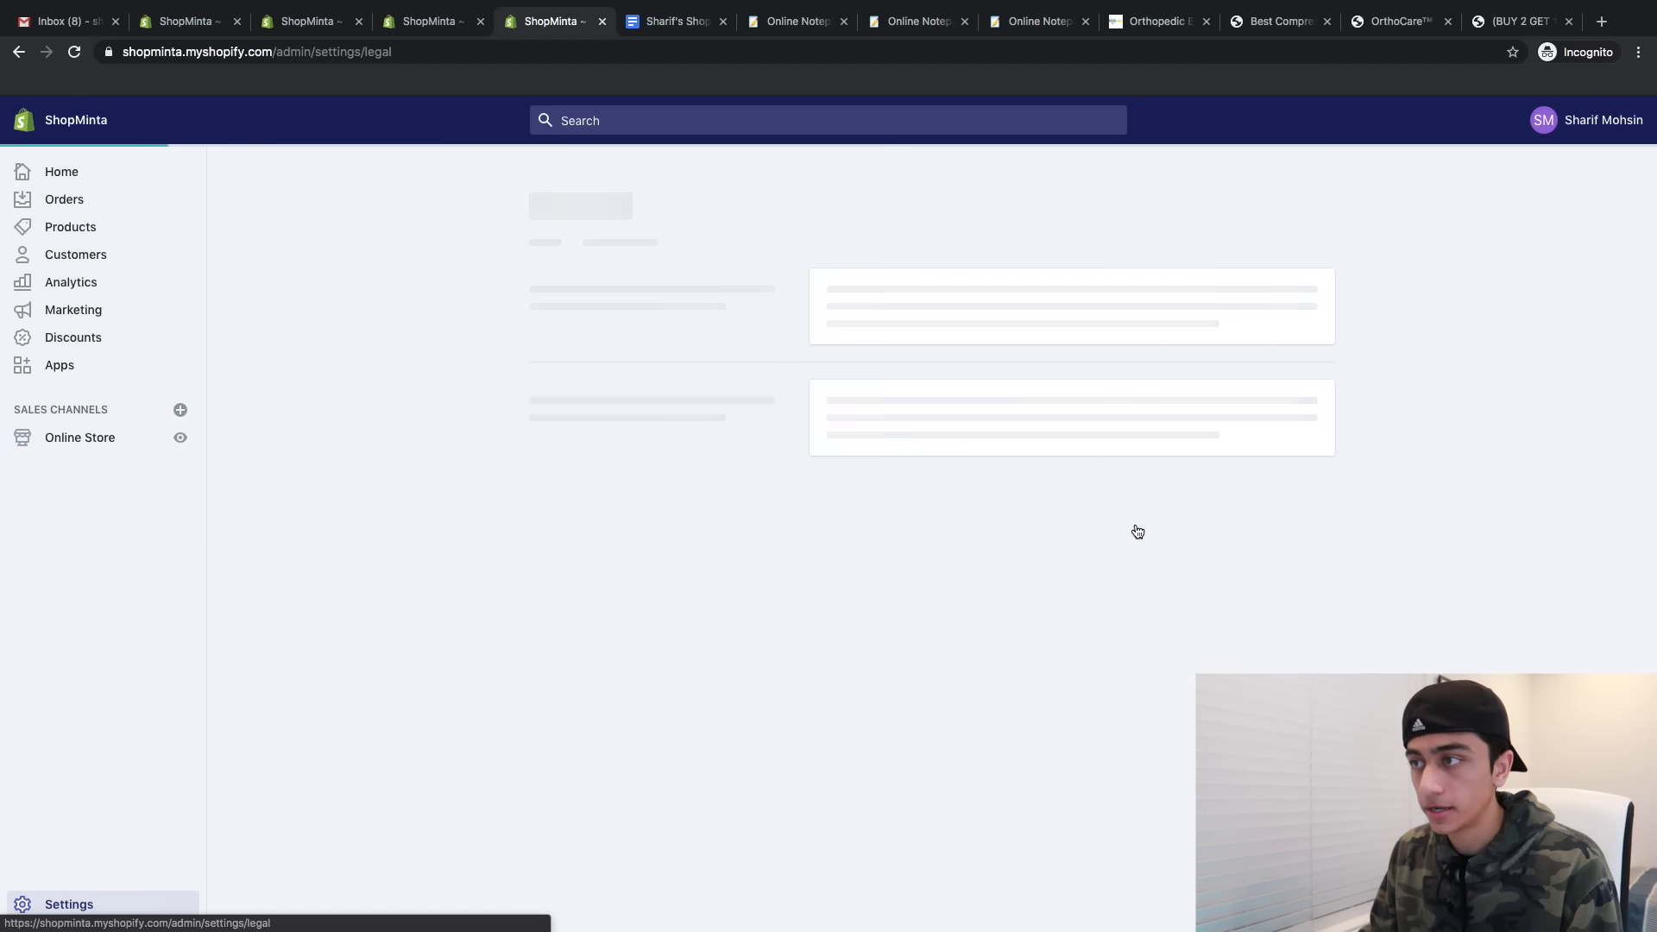
left_click(889, 592)
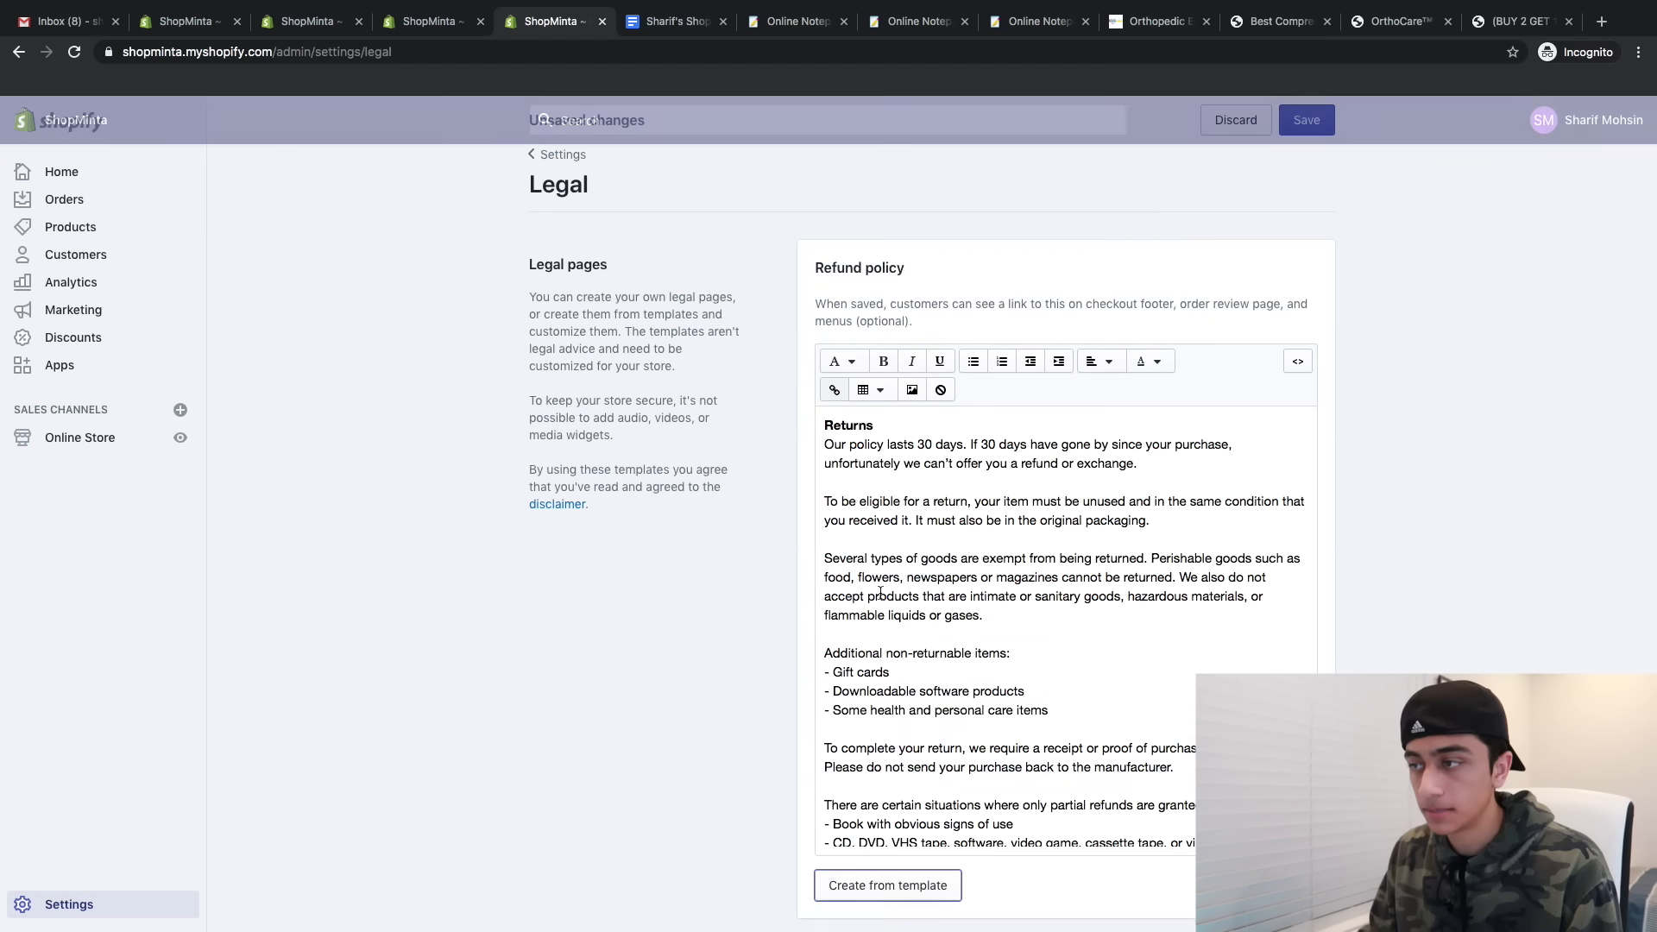
scroll(739, 655, "down", 7)
left_click(886, 647)
scroll(721, 675, "down", 4)
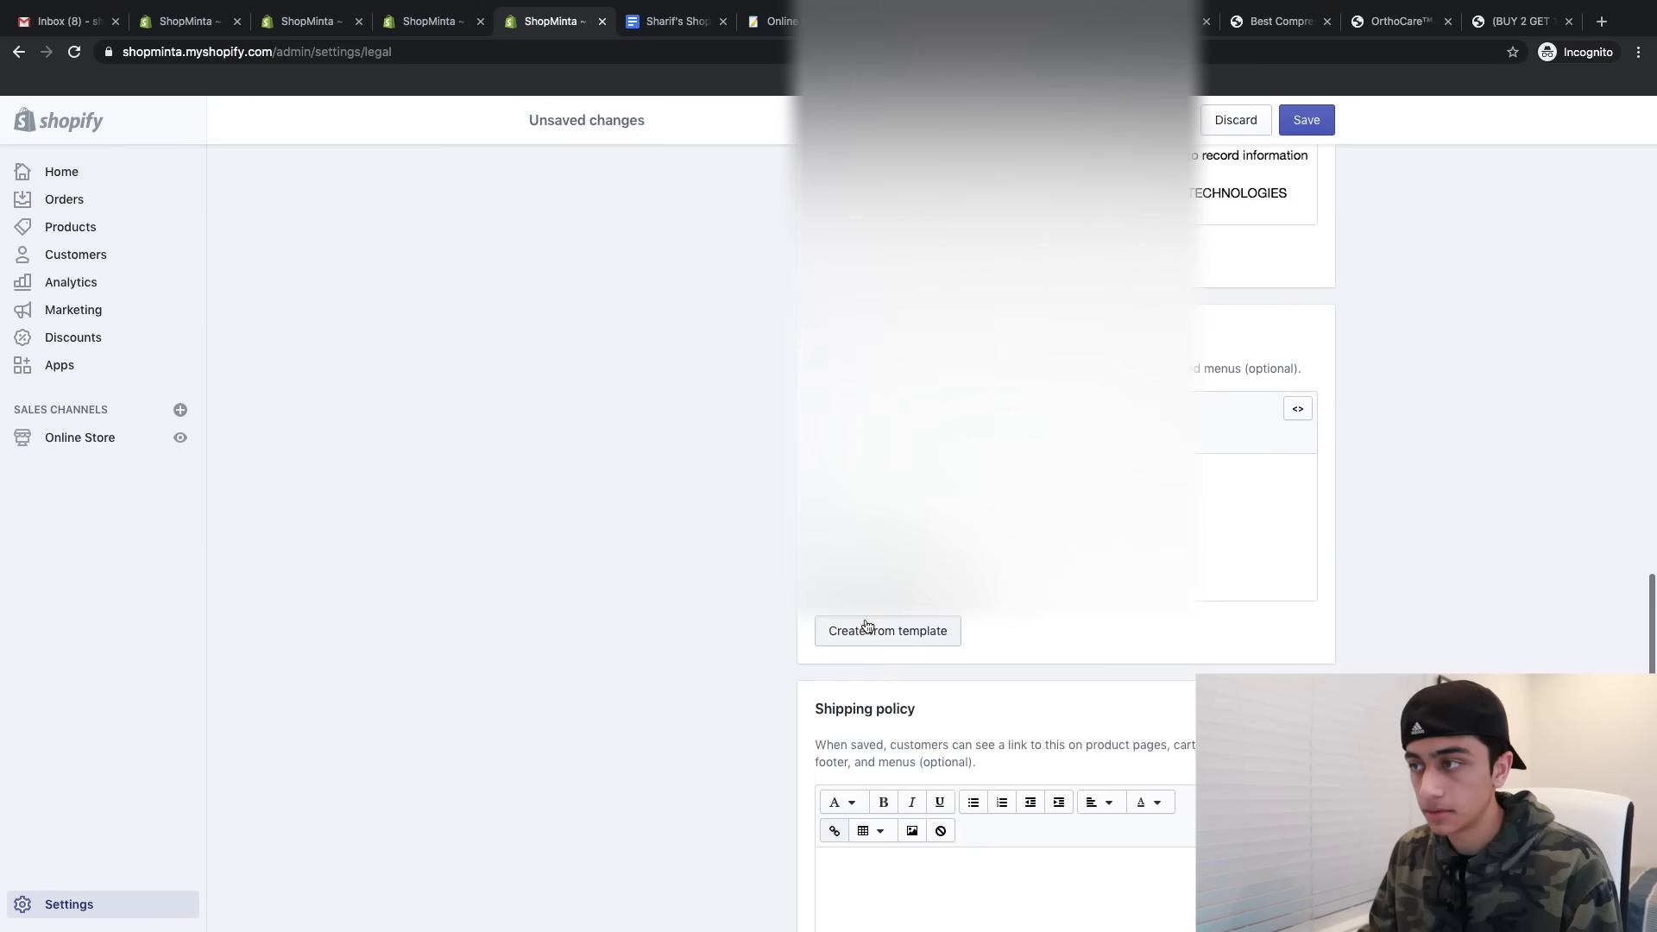
left_click(887, 630)
scroll(679, 628, "up", 10)
scroll(678, 628, "up", 3)
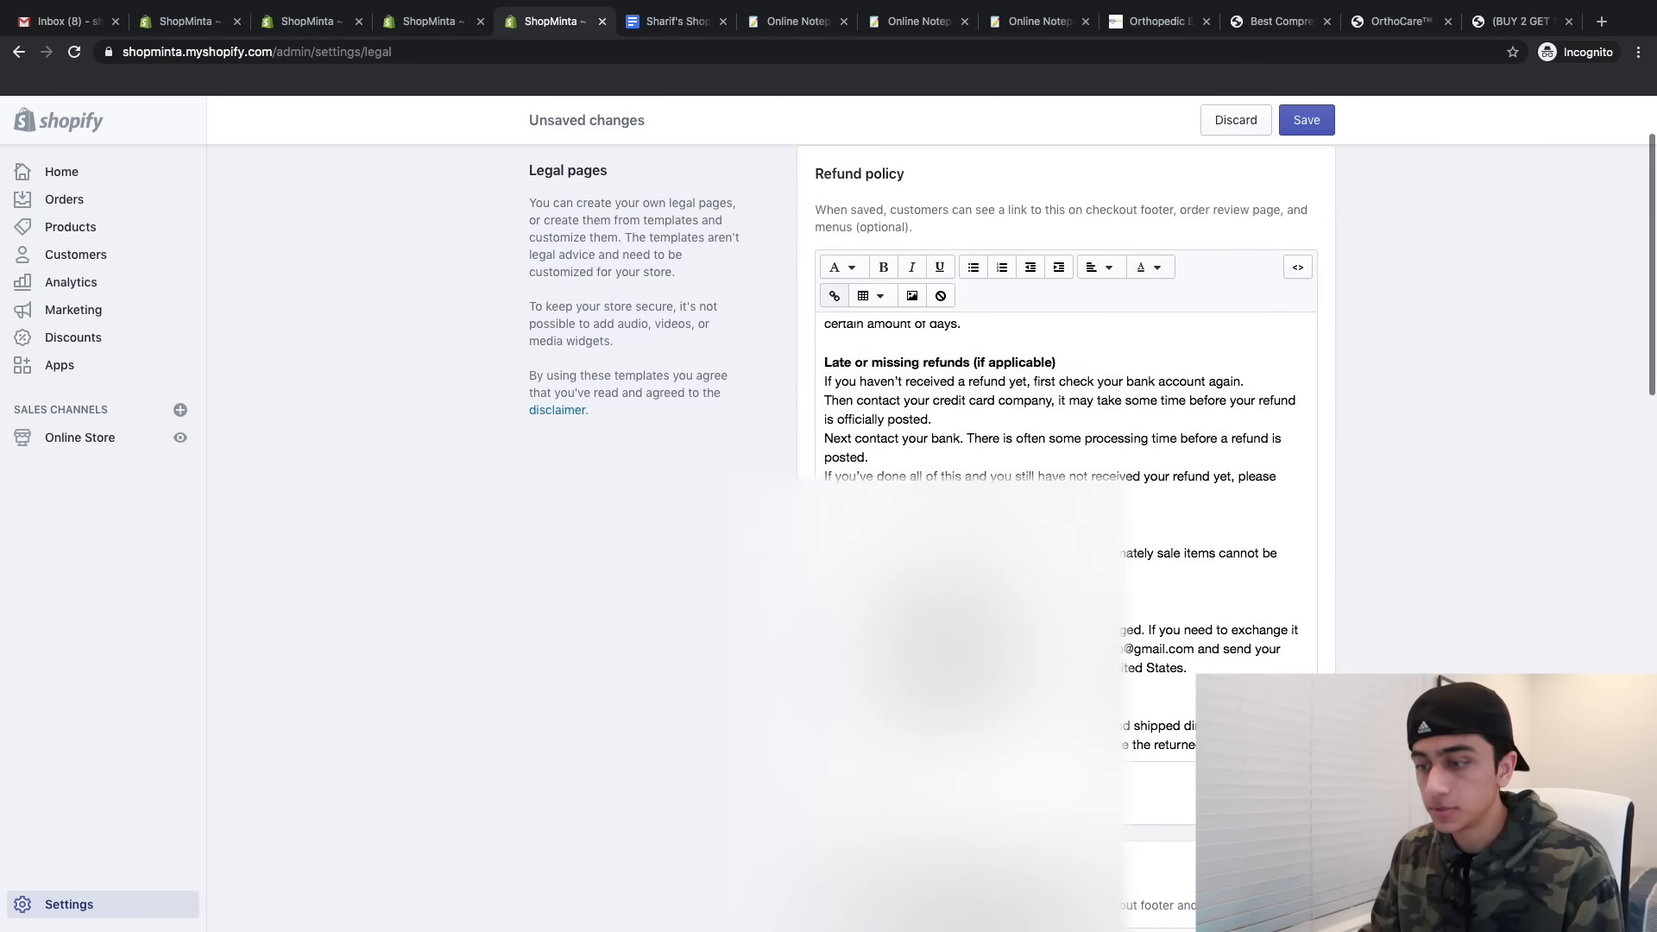
- Look over the policy text and save the legal policies
key("super+f")
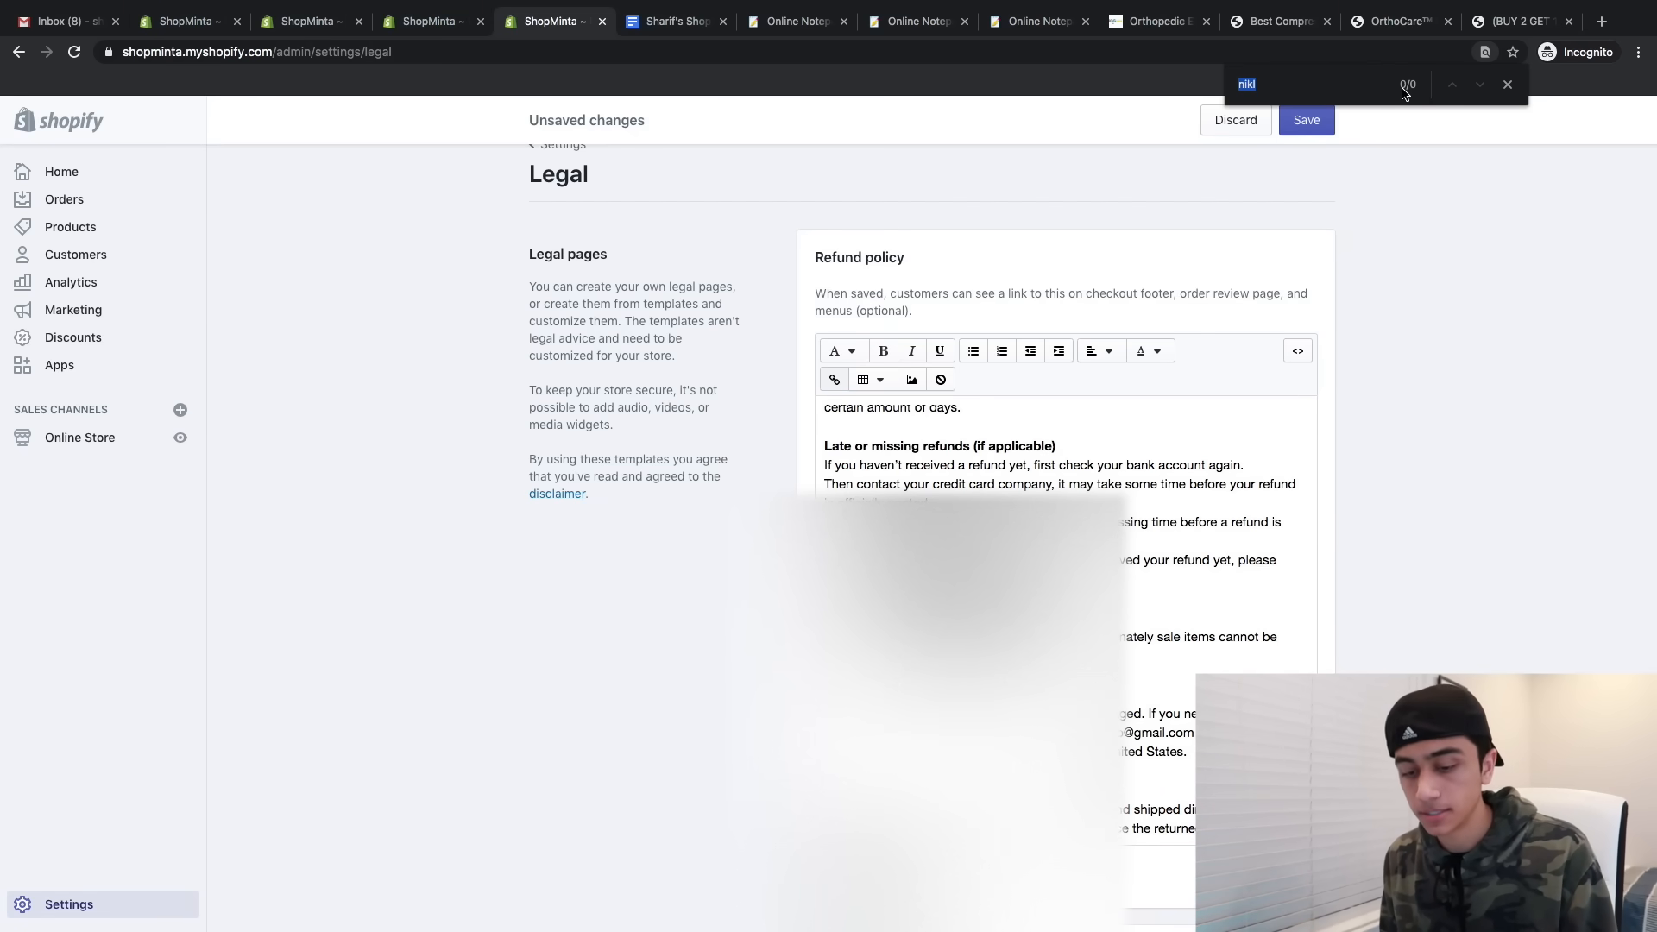
key("Escape")
scroll(768, 457, "down", 4)
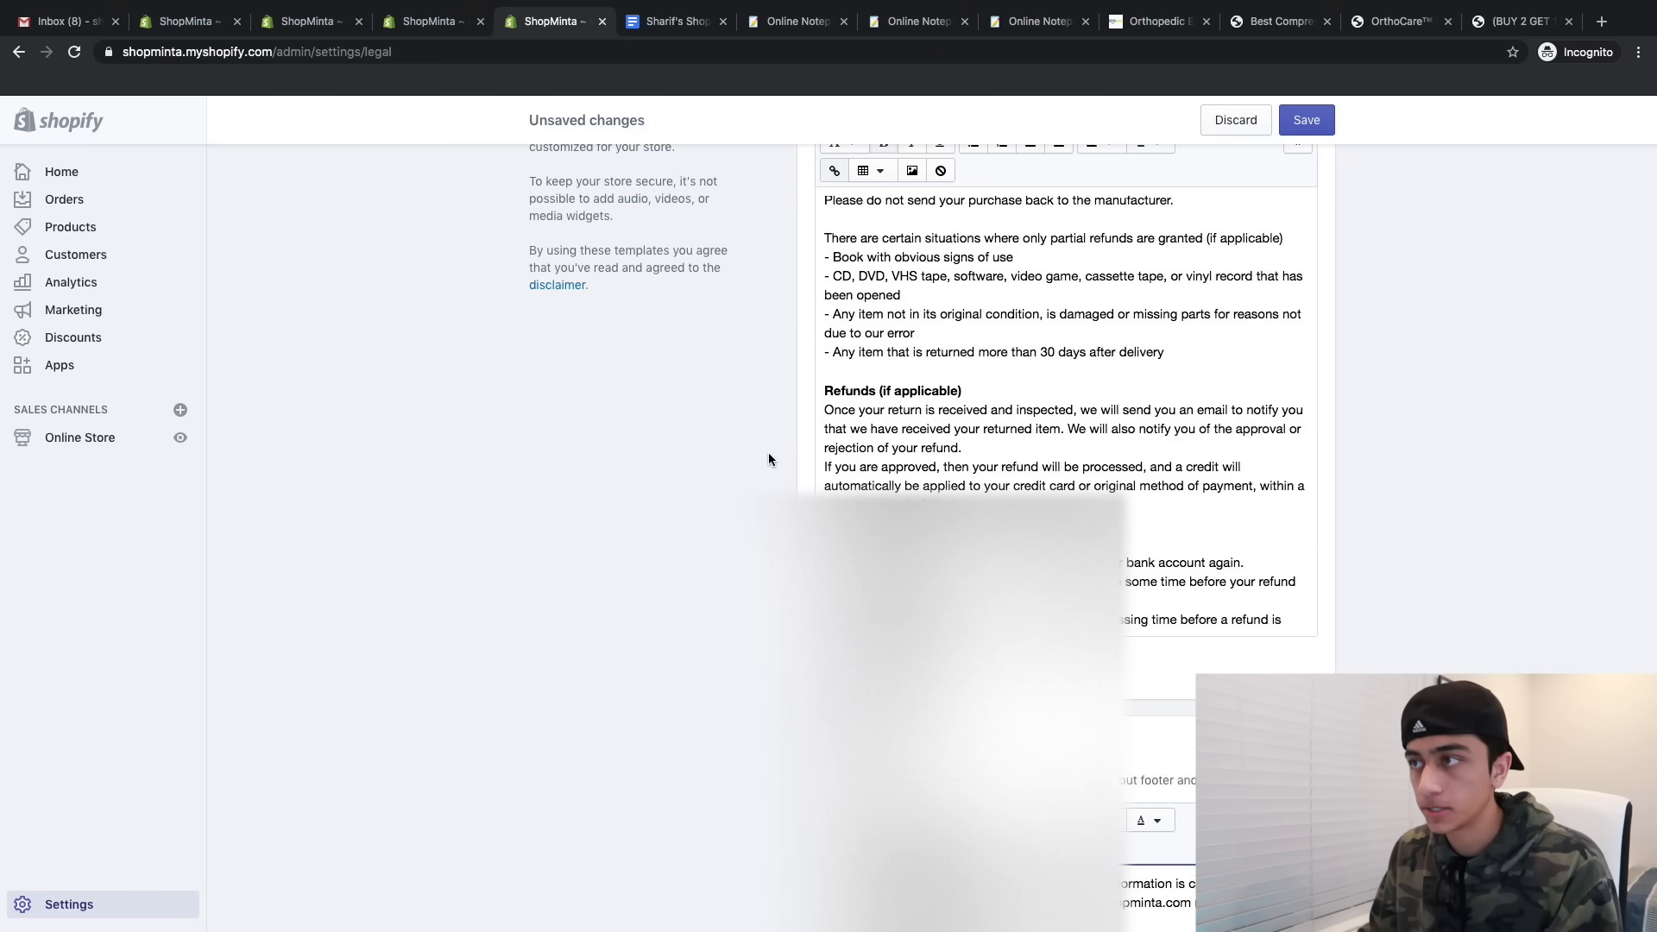
scroll(768, 459, "up", 3)
scroll(1115, 472, "down", 6)
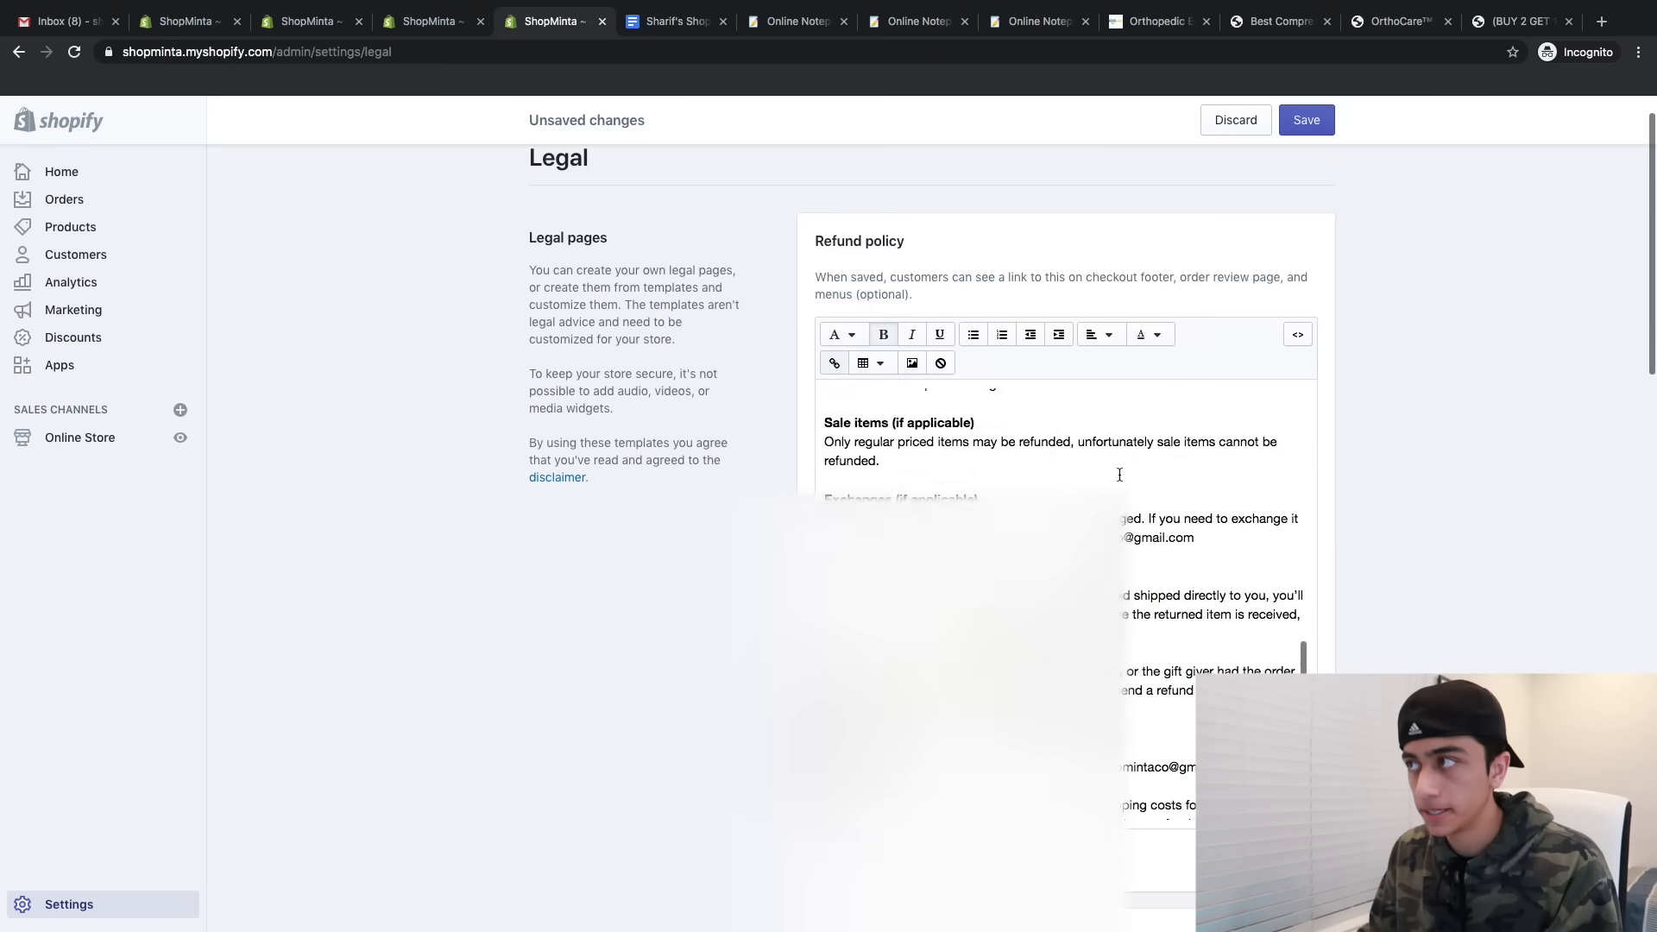
left_click(1307, 136)
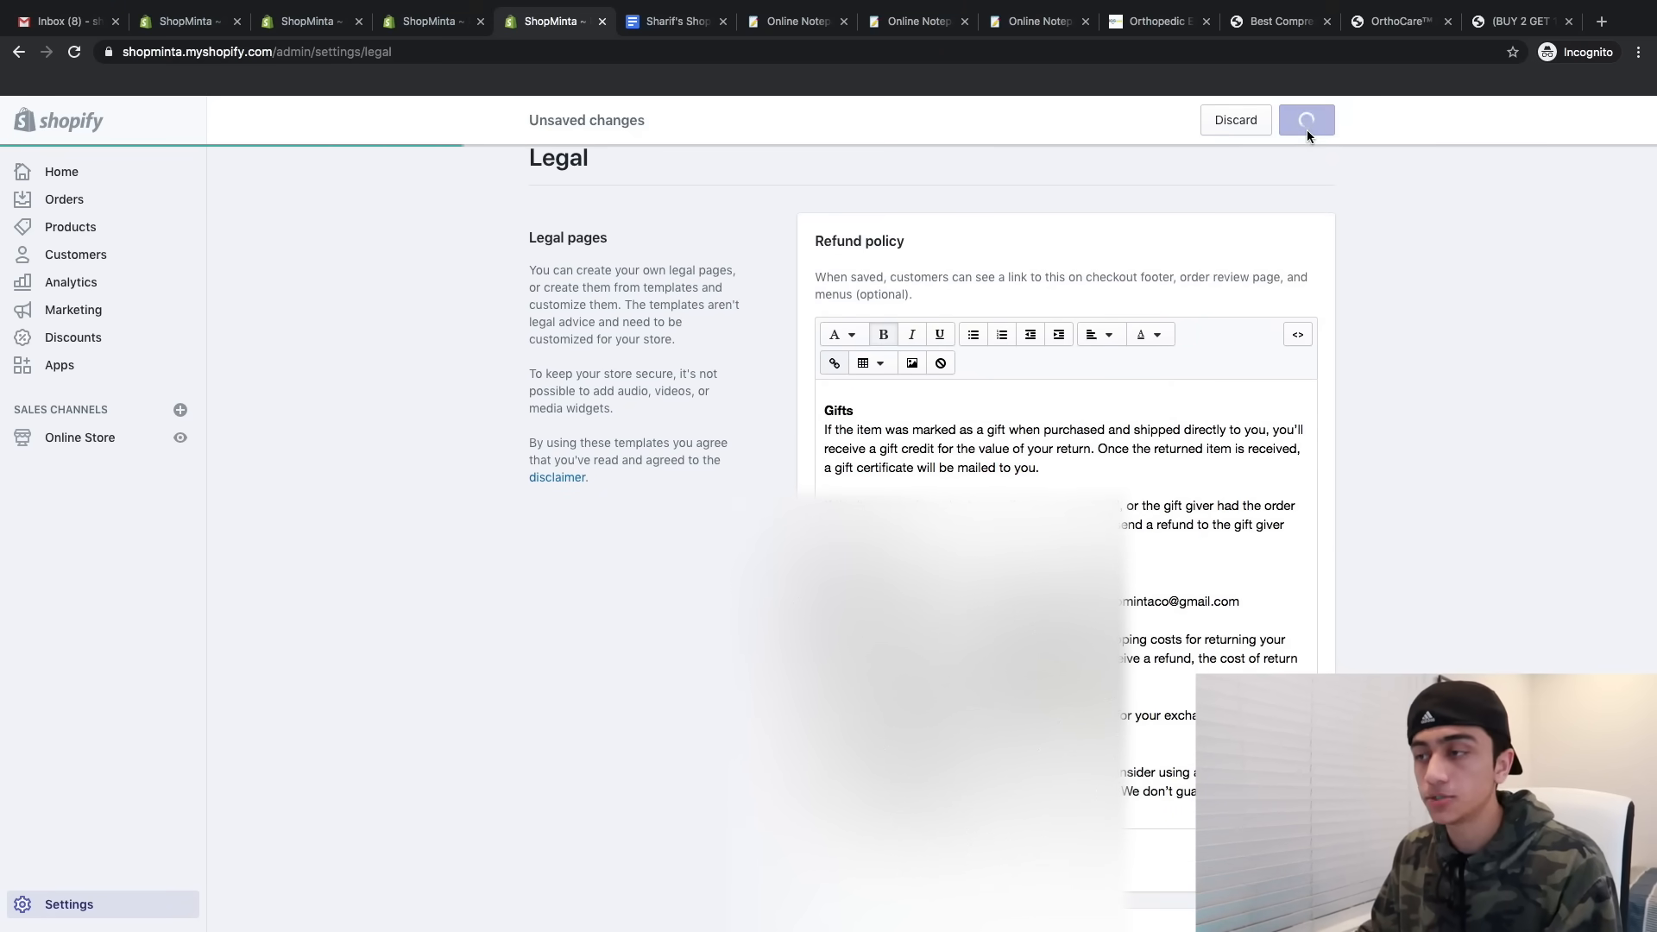
left_click(83, 446)
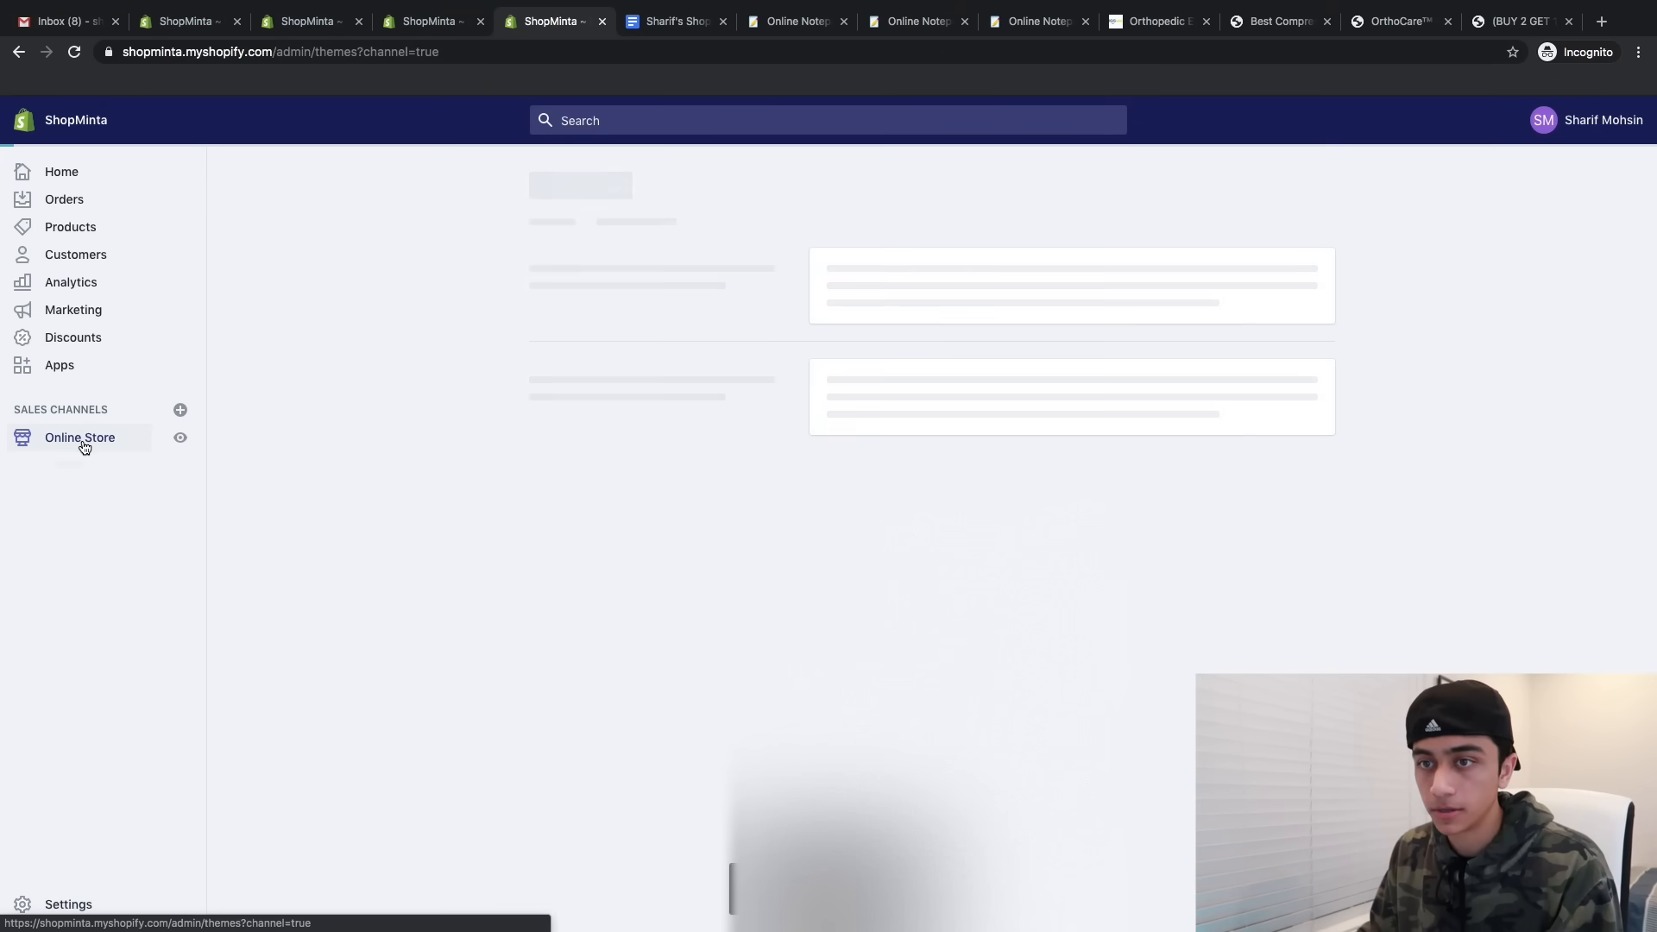
- Rename the Main menu's Catalog item to Shop and link it to the bunion corrector product
left_click(90, 539)
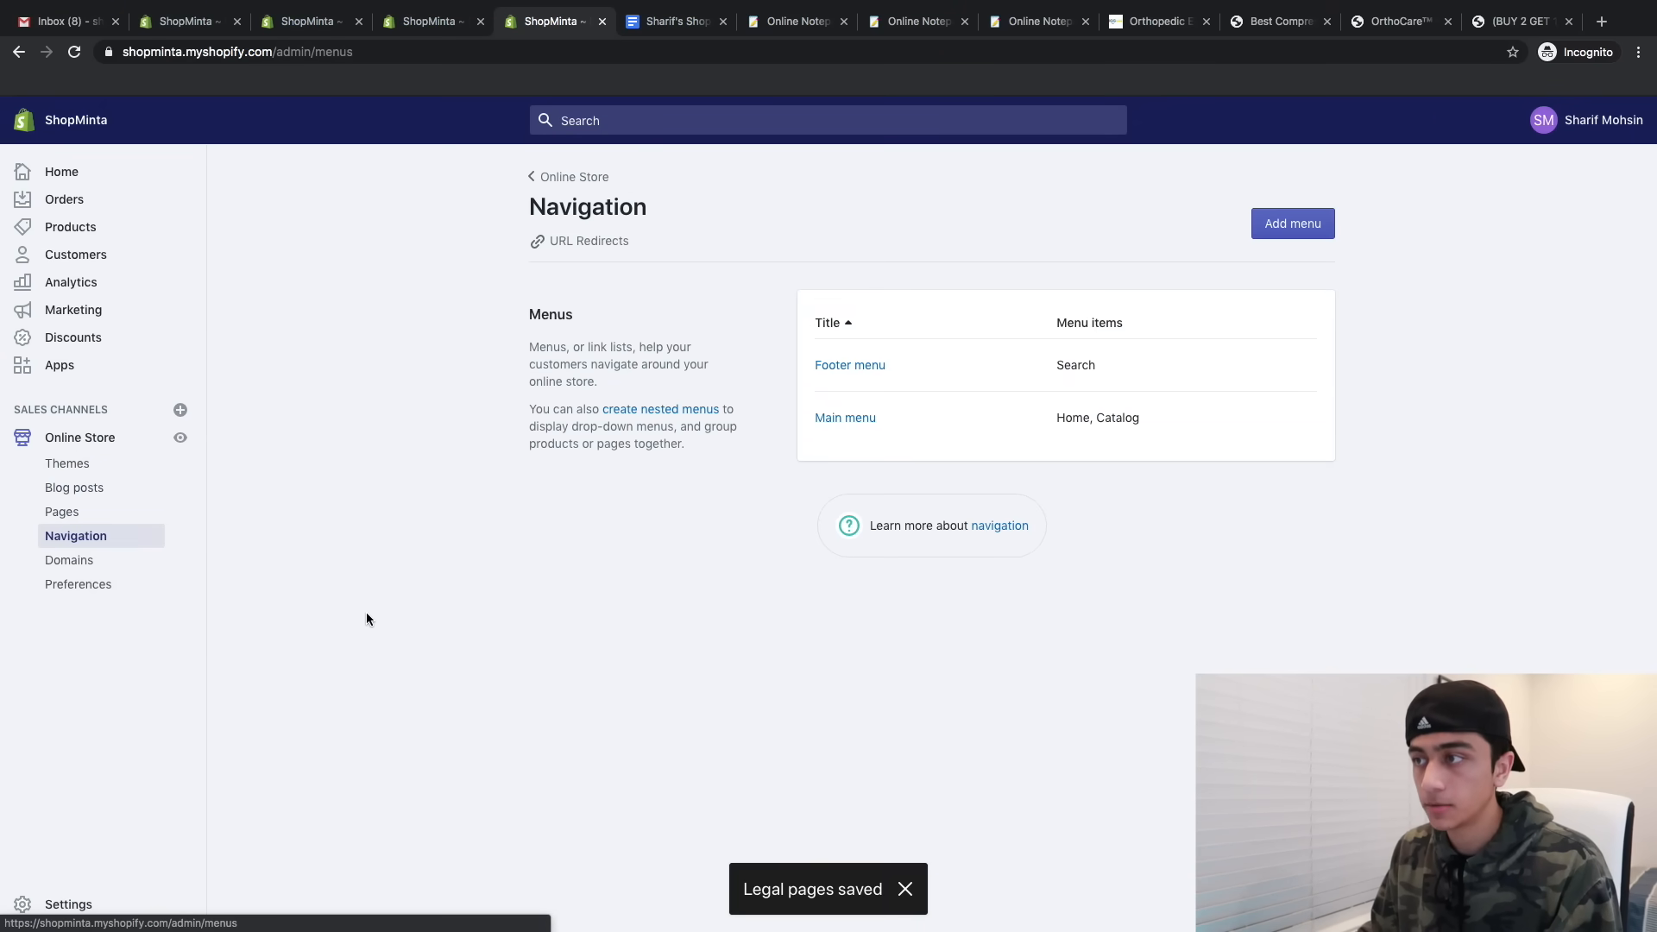
left_click(836, 420)
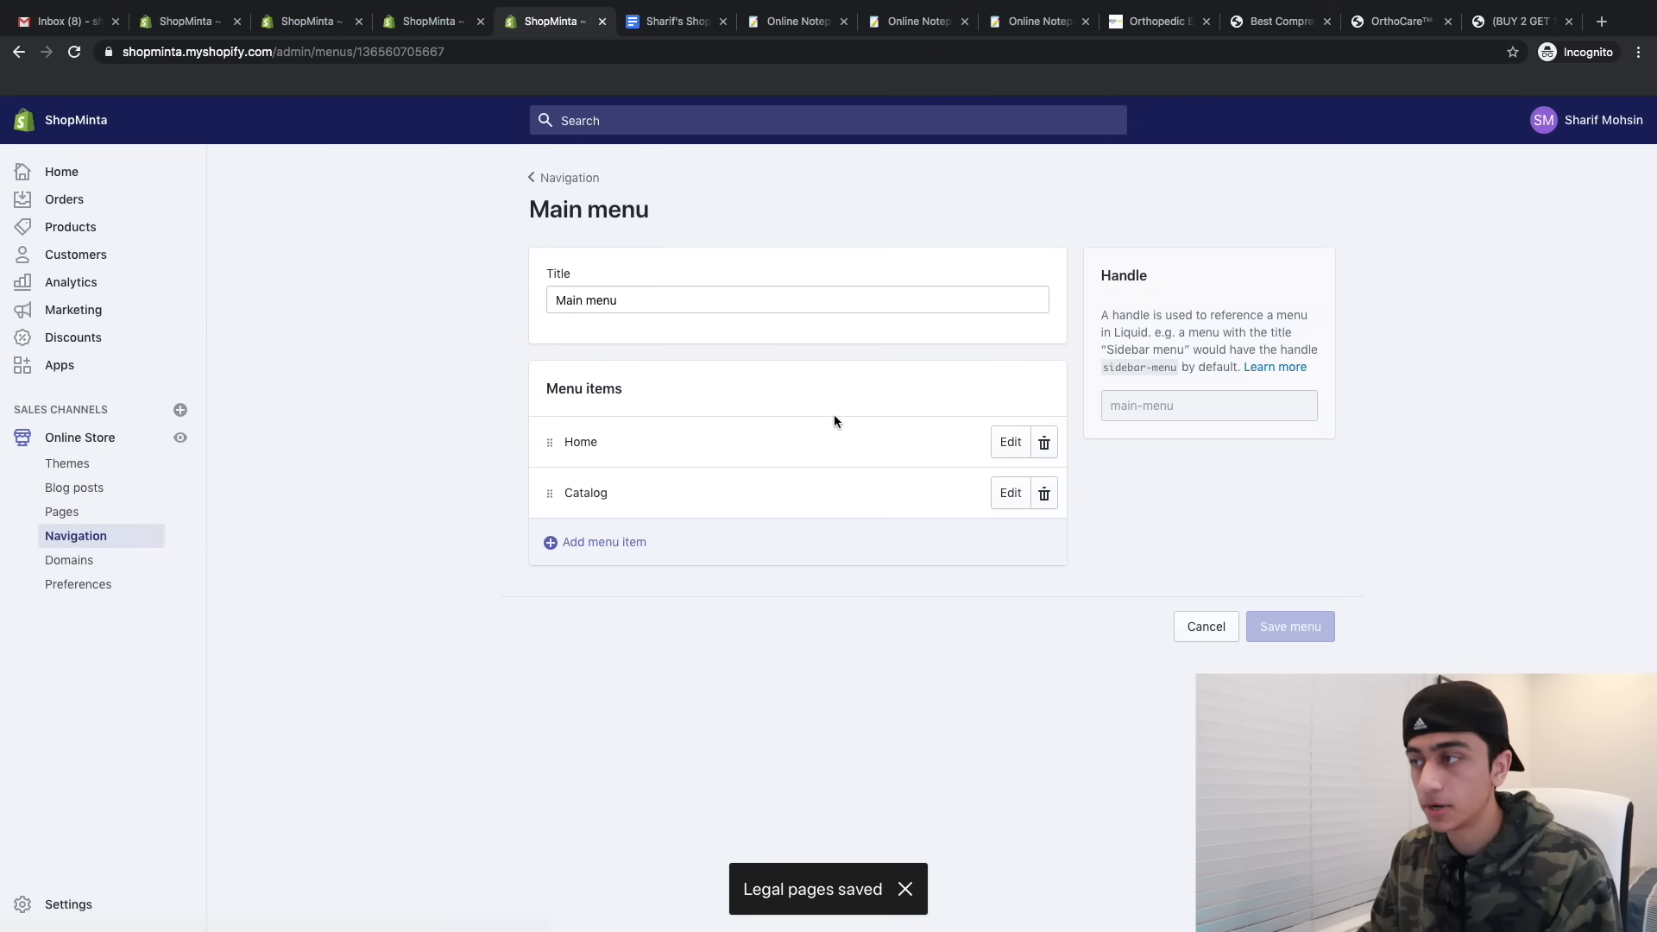
left_click(1014, 491)
left_click_drag(638, 517, 509, 515)
type("S")
type("hop")
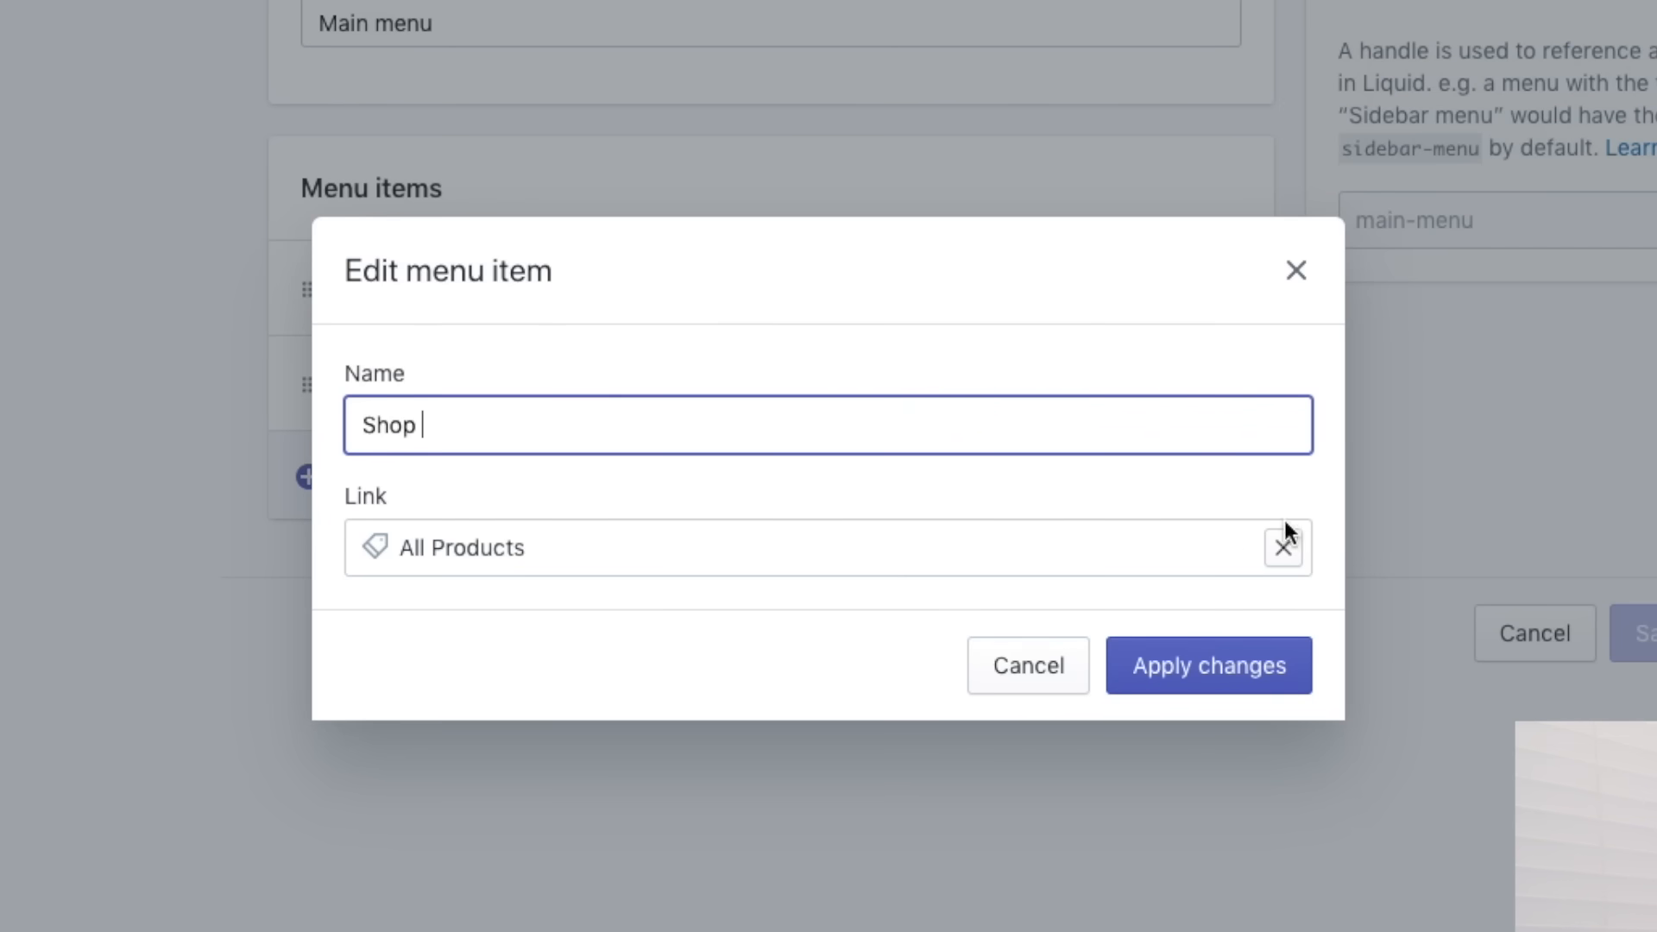
left_click(1278, 559)
left_click(436, 215)
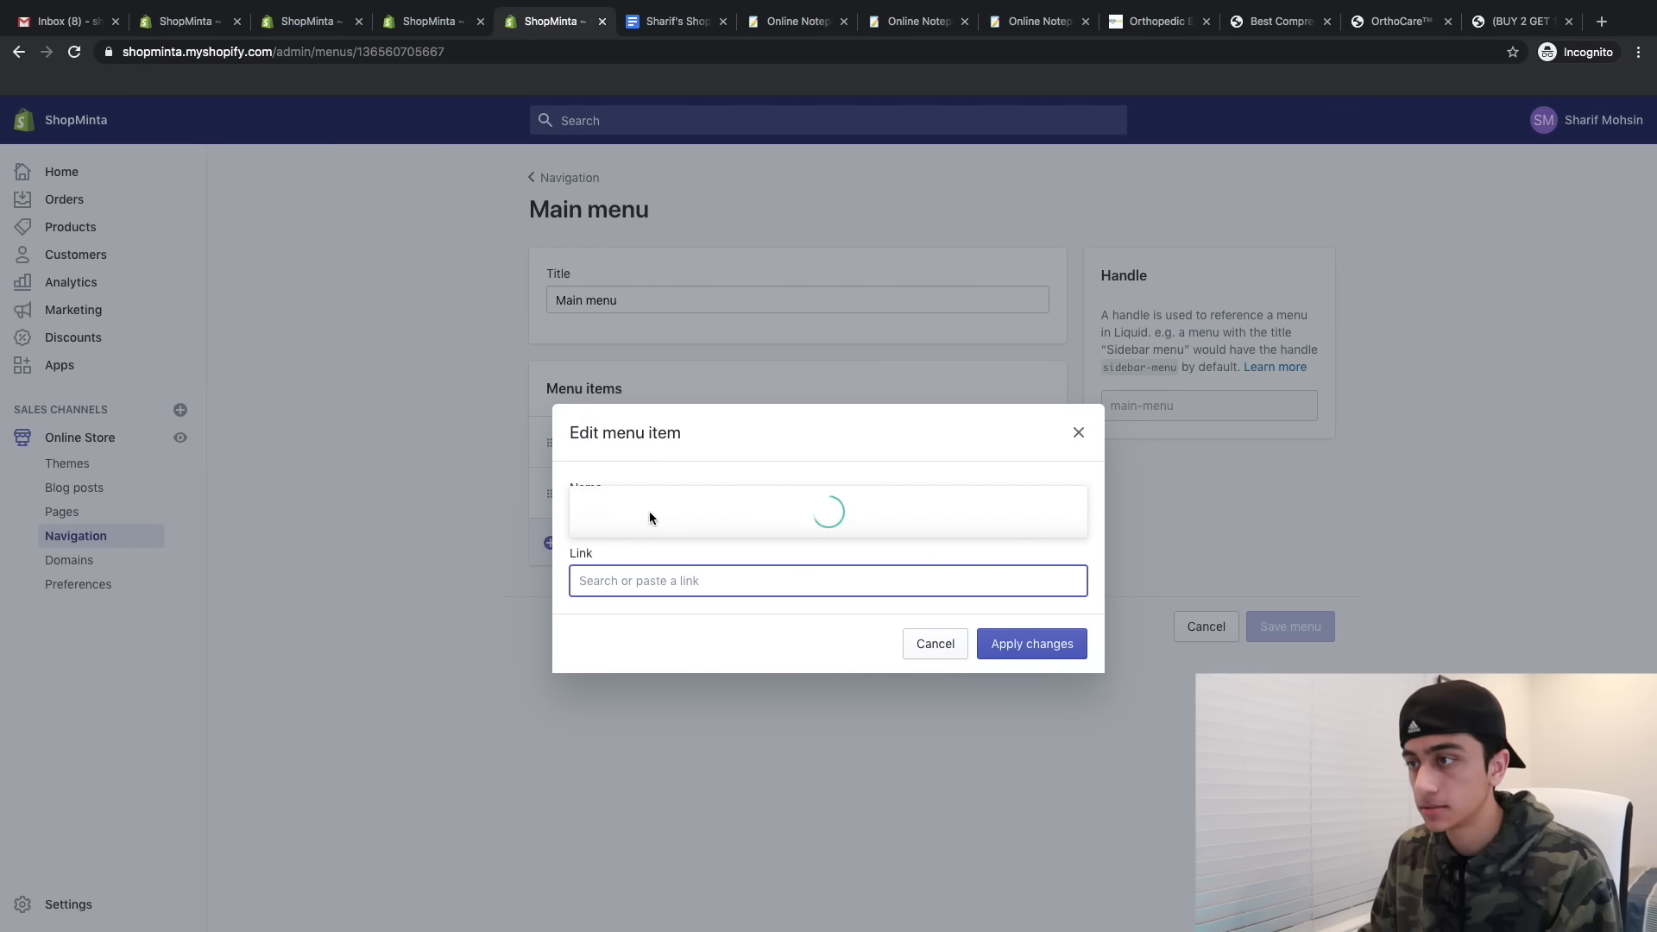
left_click(631, 527)
left_click(1064, 657)
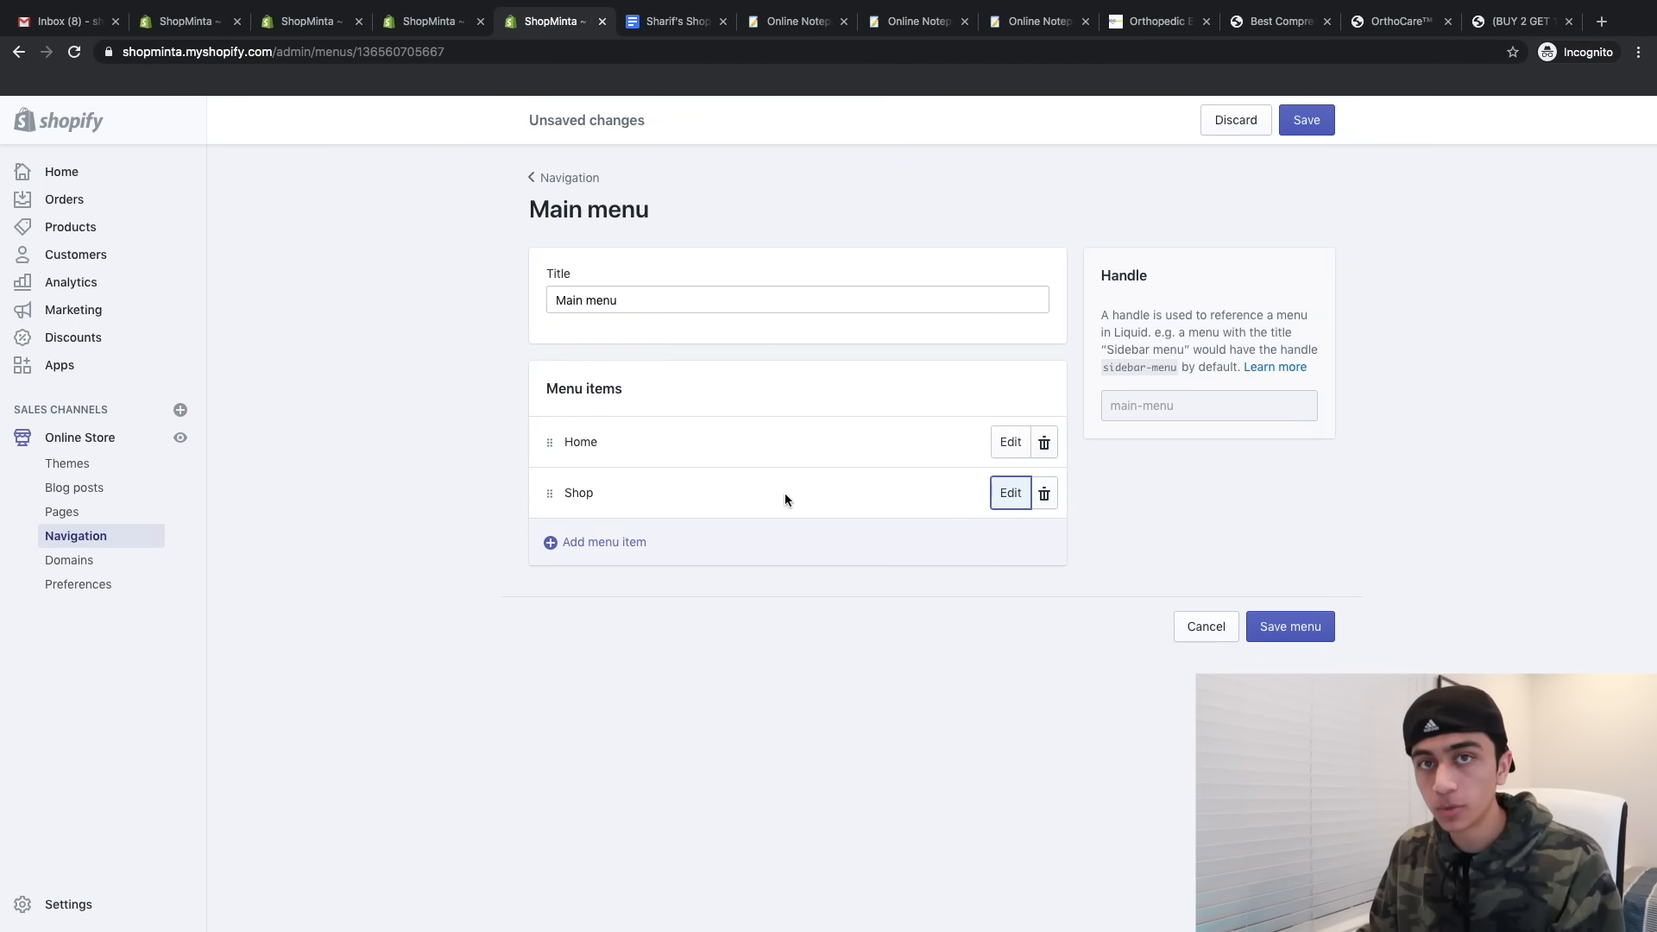
- Add Contact Us and About Us page links to the Main menu and save it
left_click(635, 546)
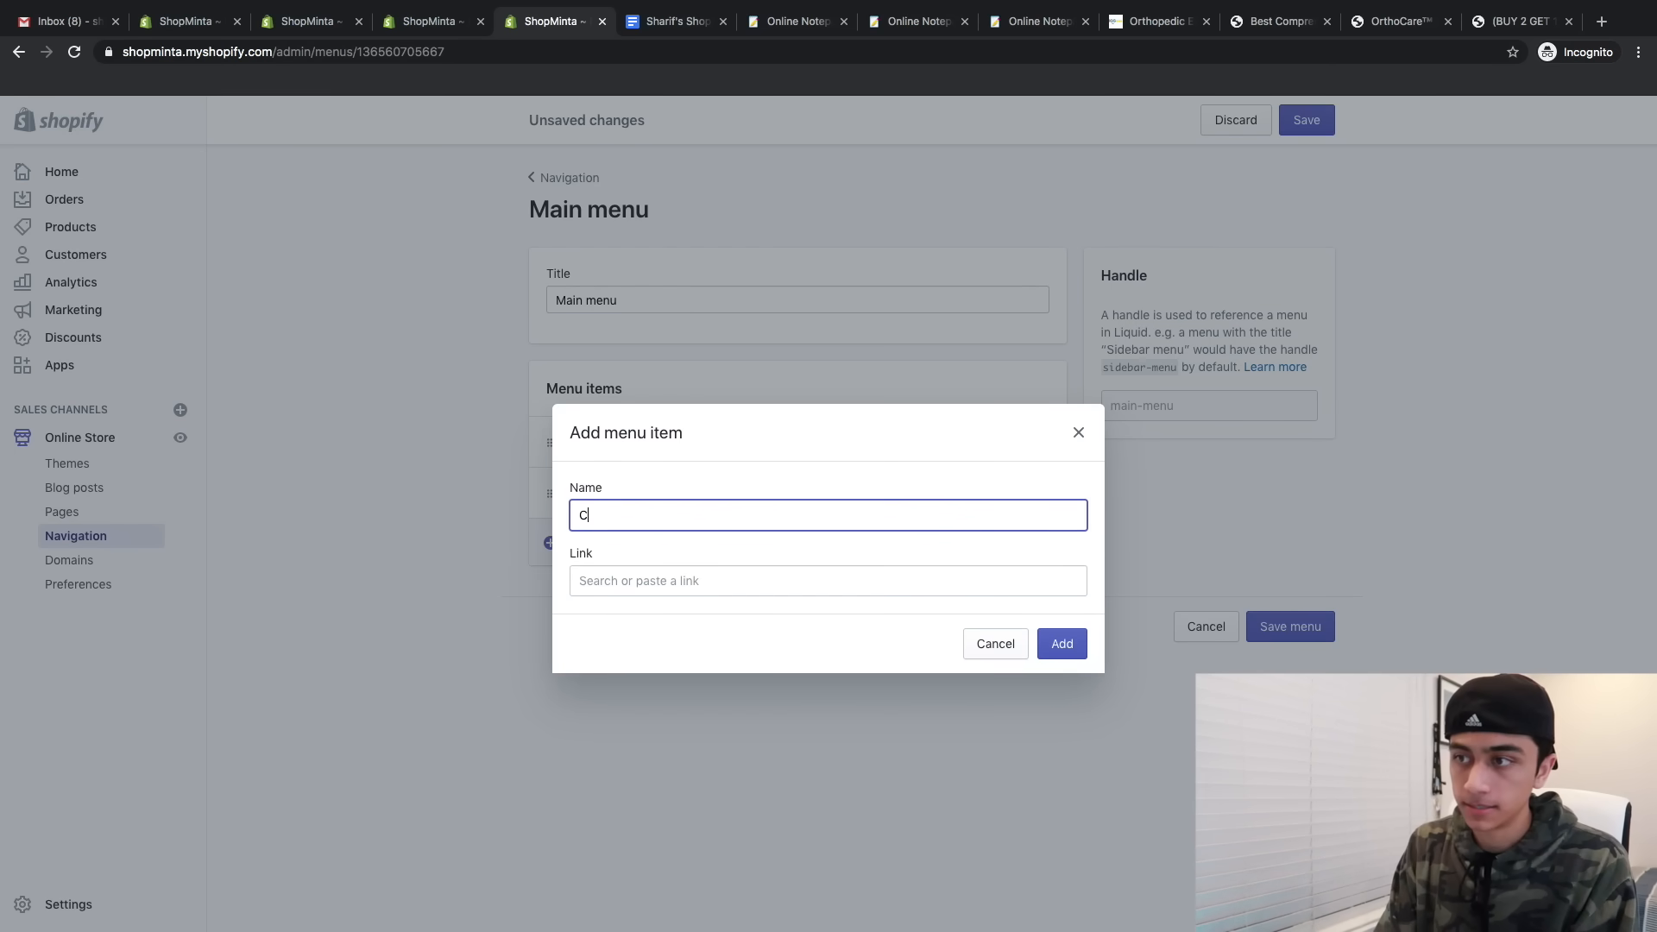
left_click(686, 592)
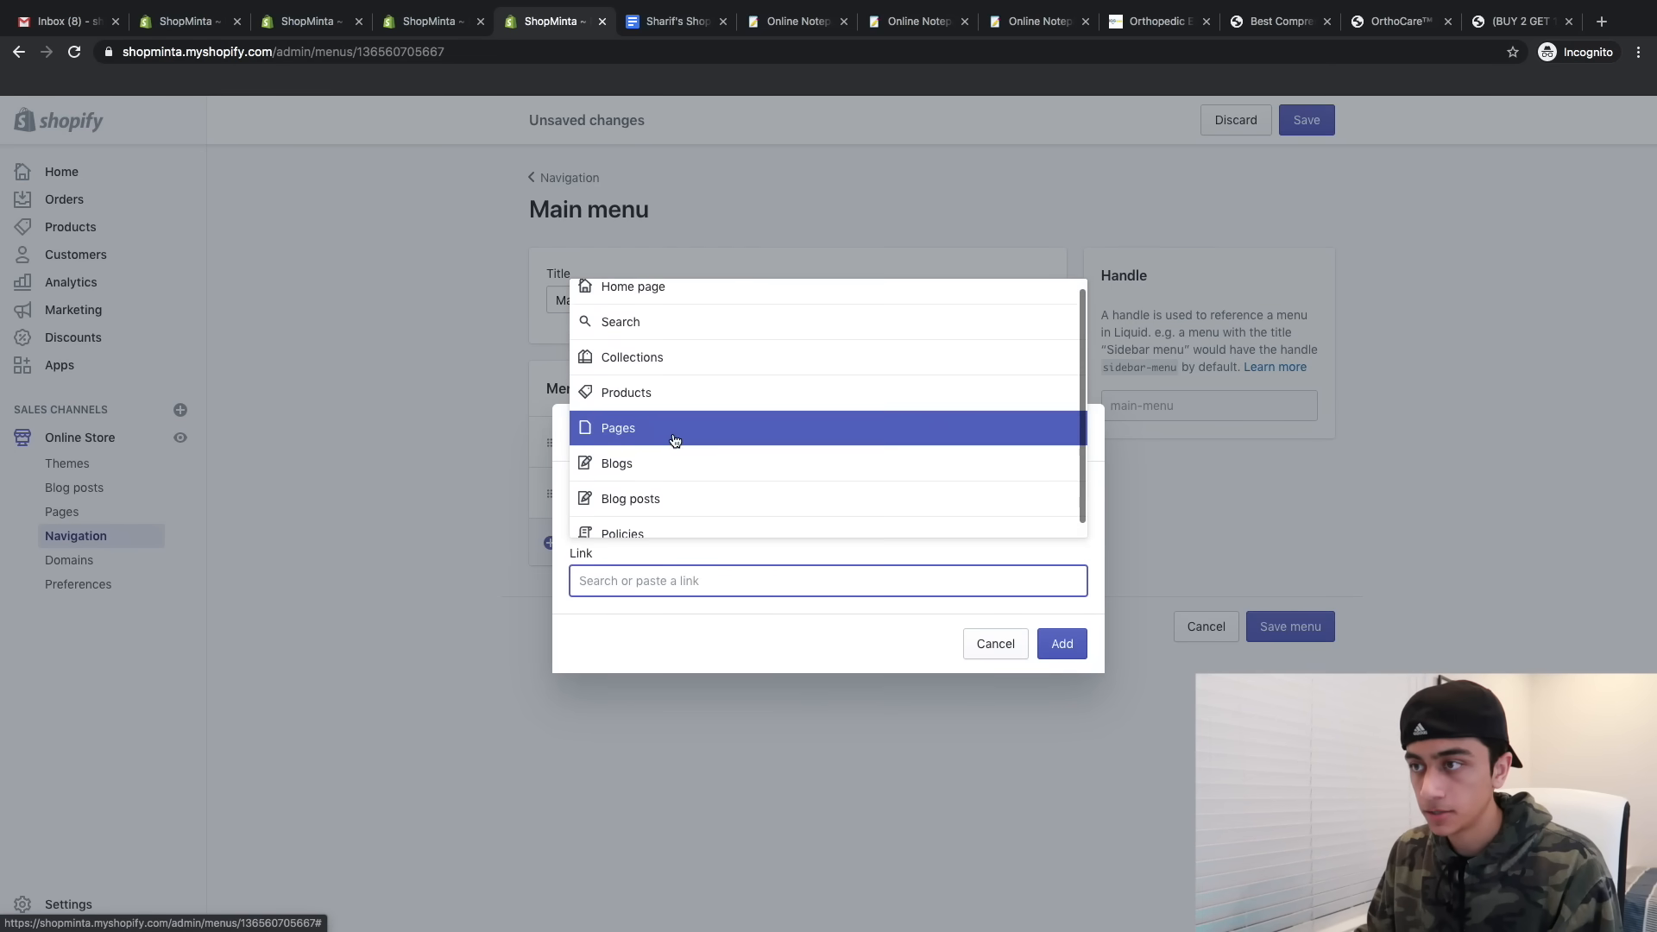
left_click(677, 436)
left_click(628, 484)
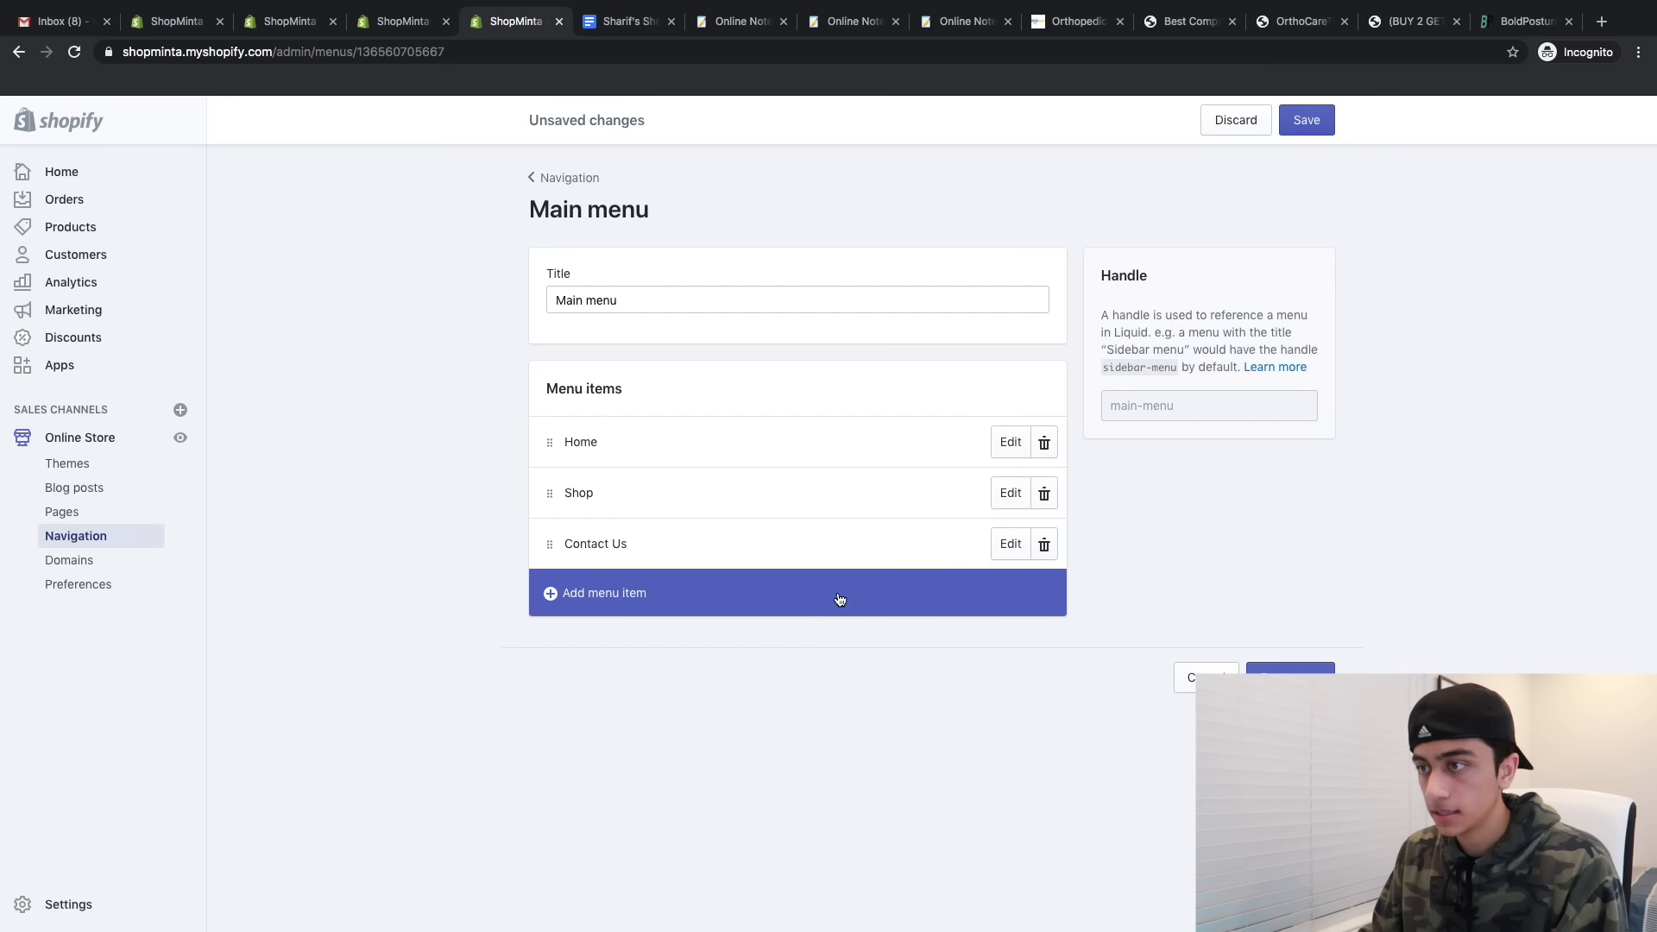
left_click(840, 596)
left_click(684, 571)
scroll(677, 484, "down", 1)
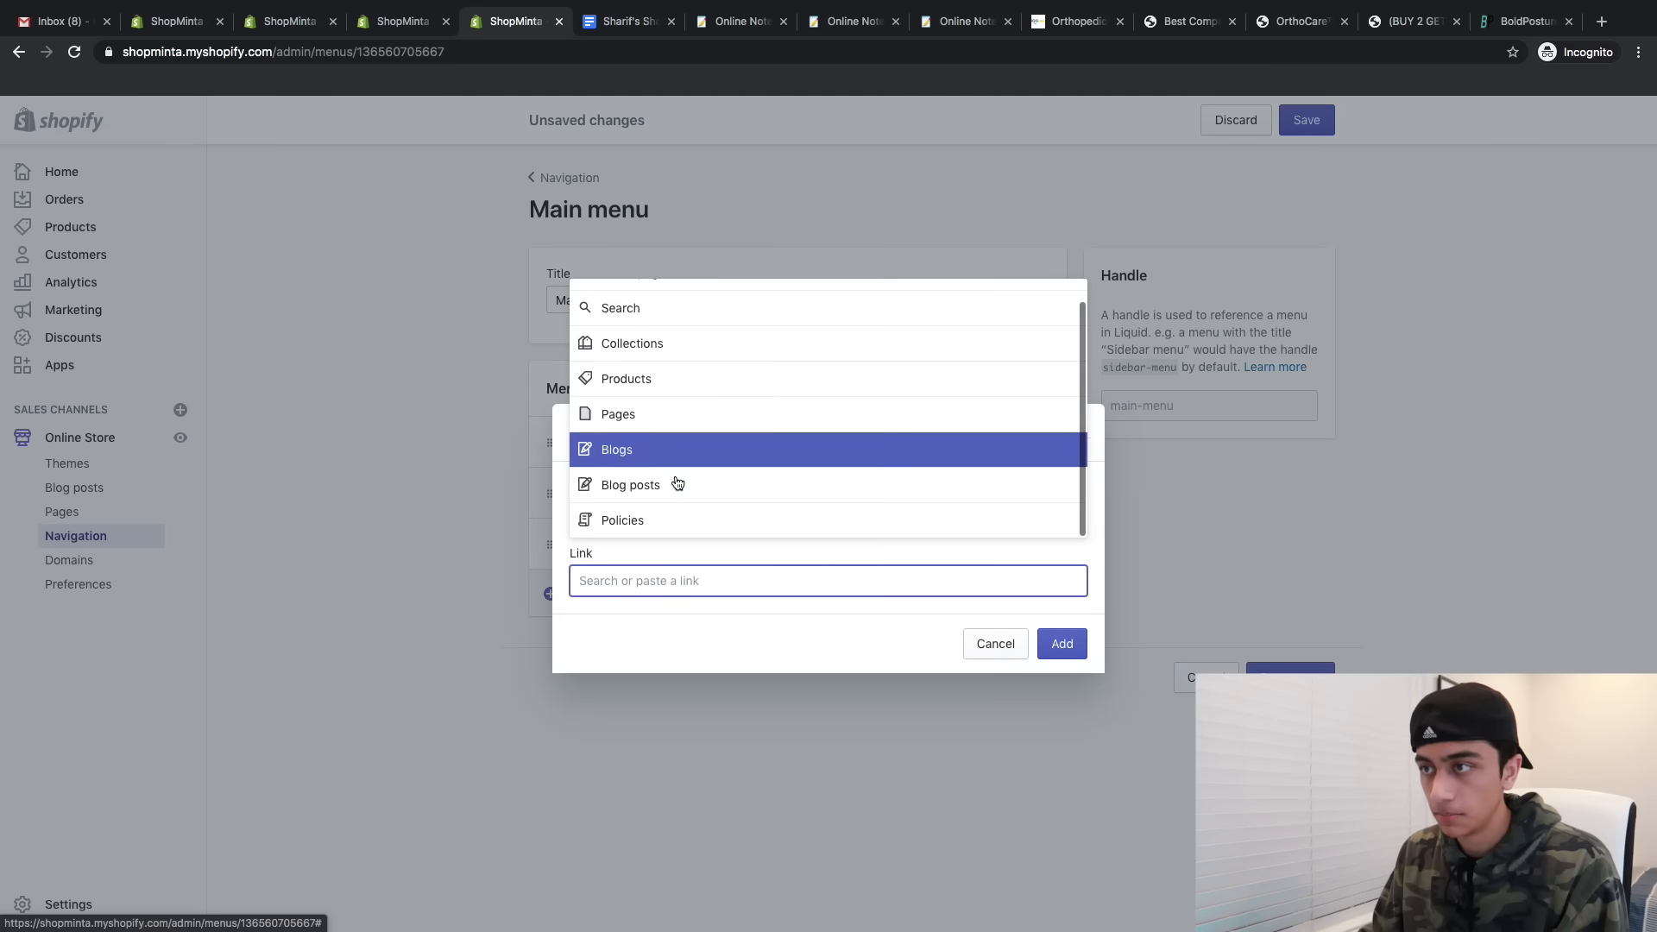
left_click(674, 413)
left_click(621, 416)
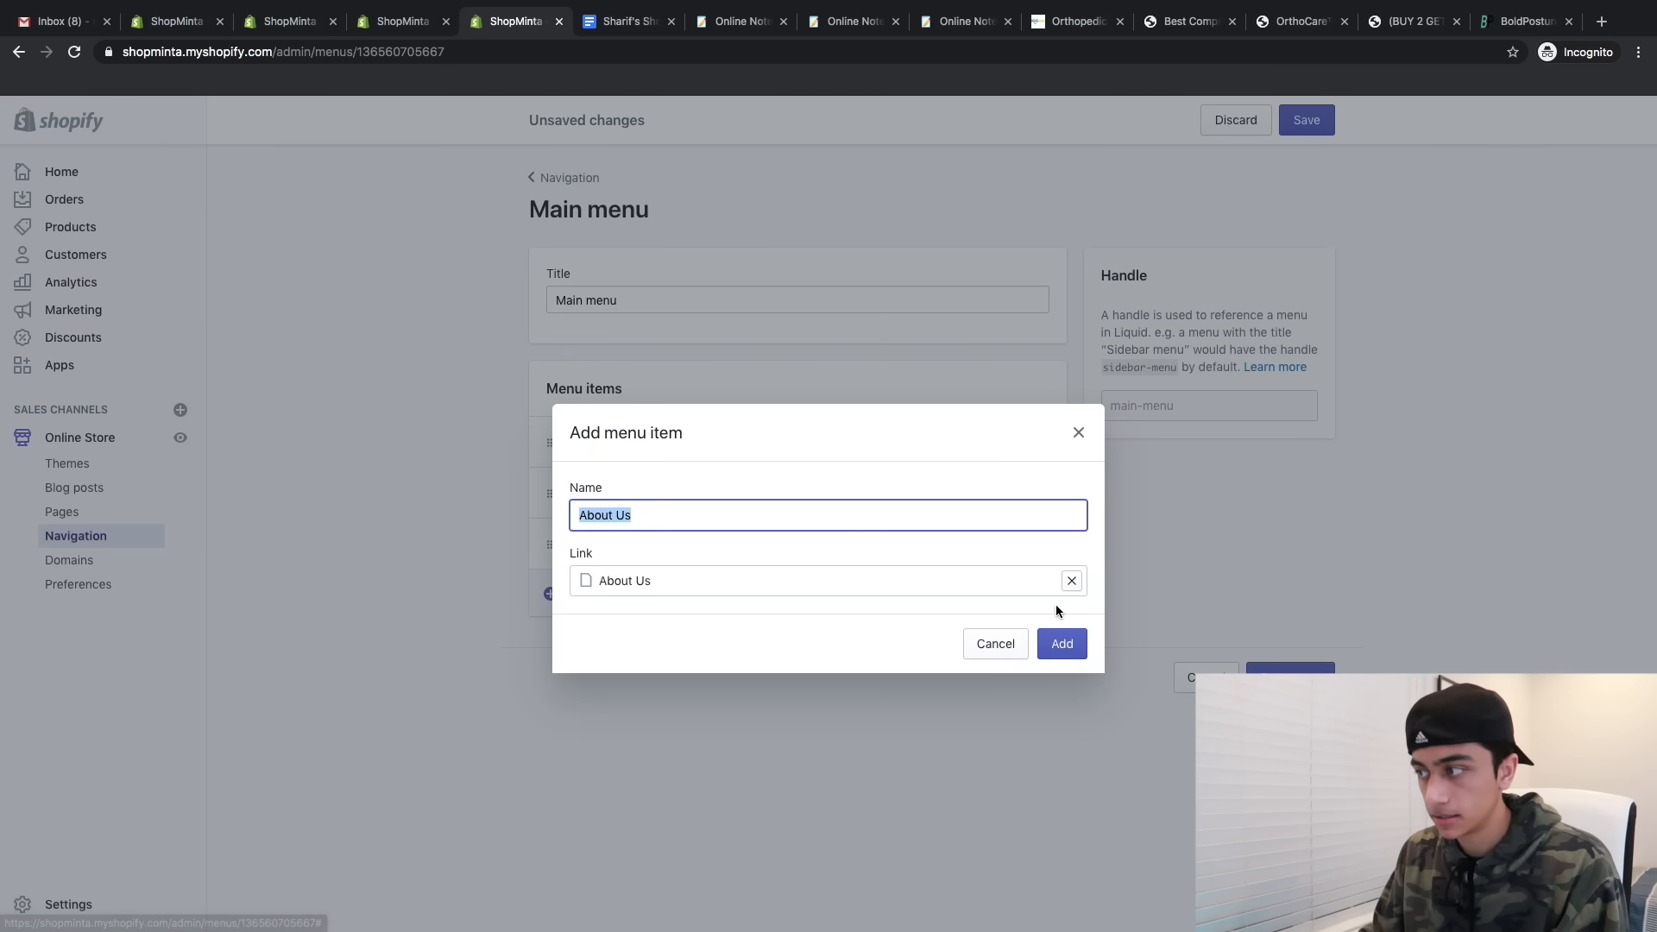
left_click(1059, 643)
left_click(1307, 120)
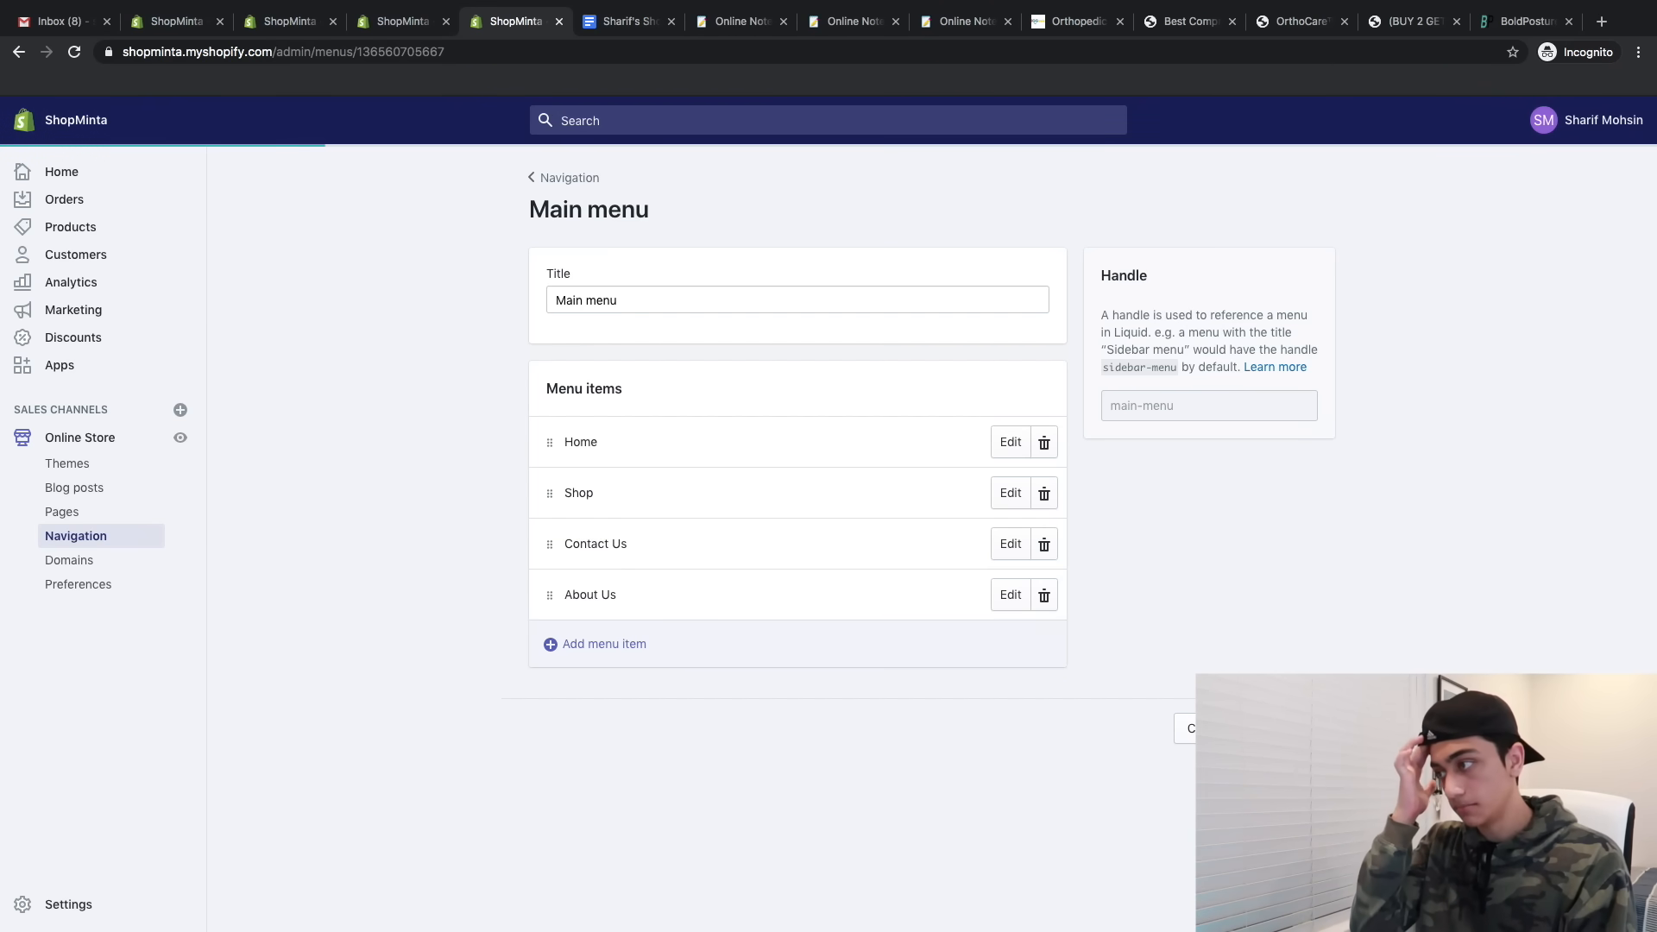
left_click(566, 177)
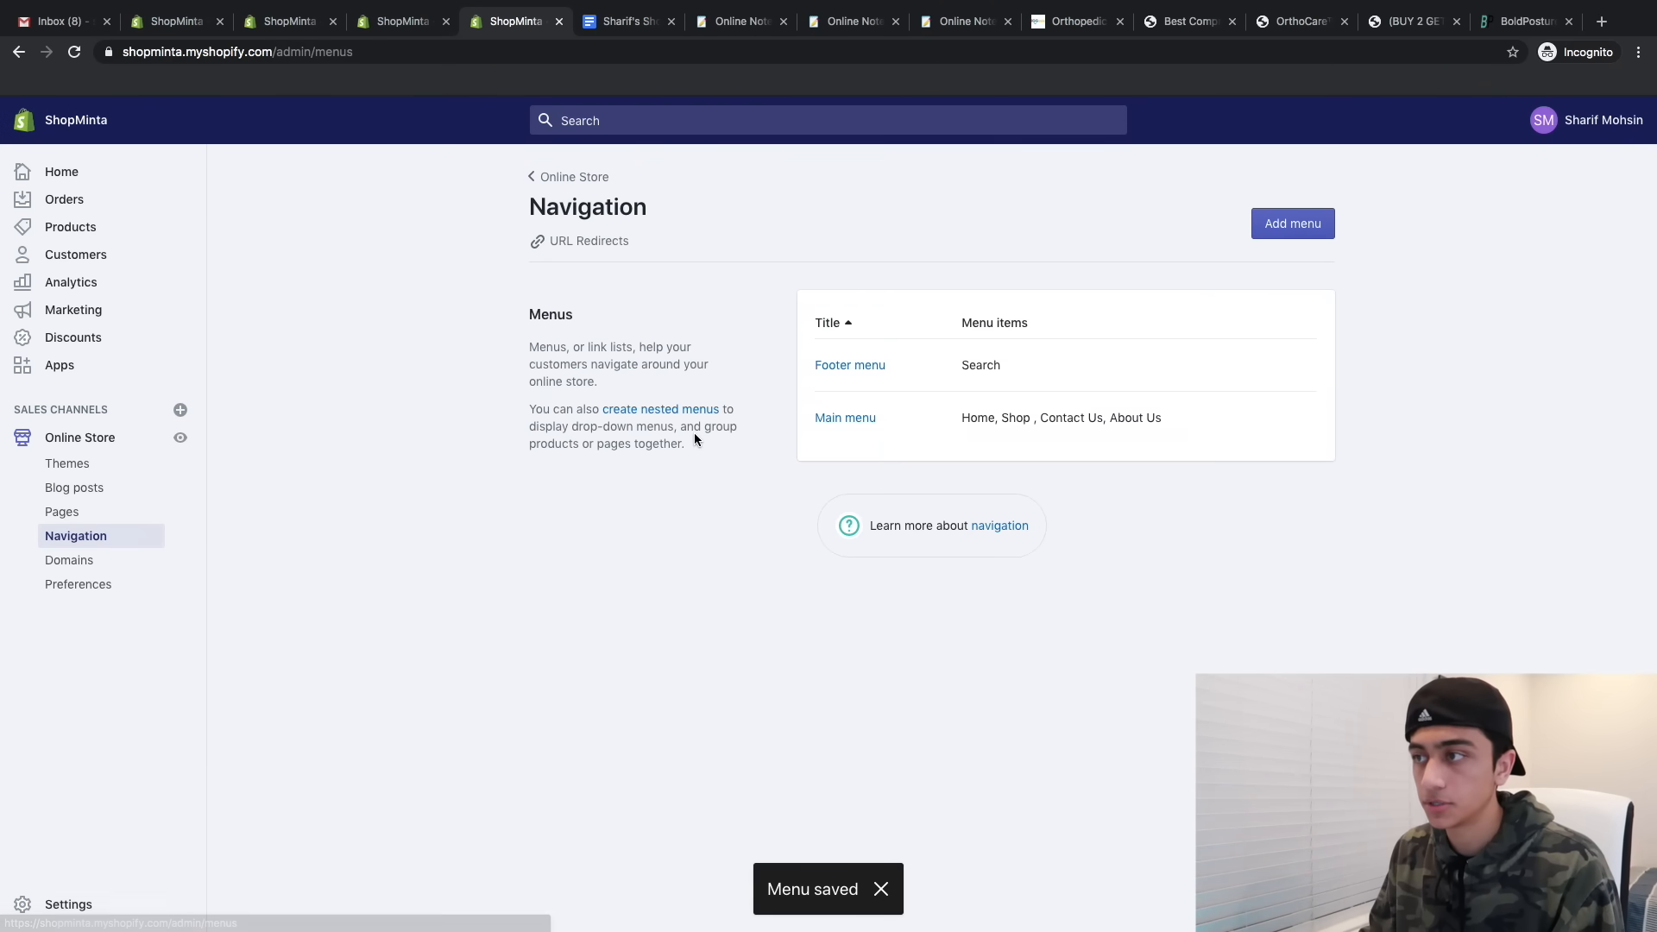
left_click(851, 368)
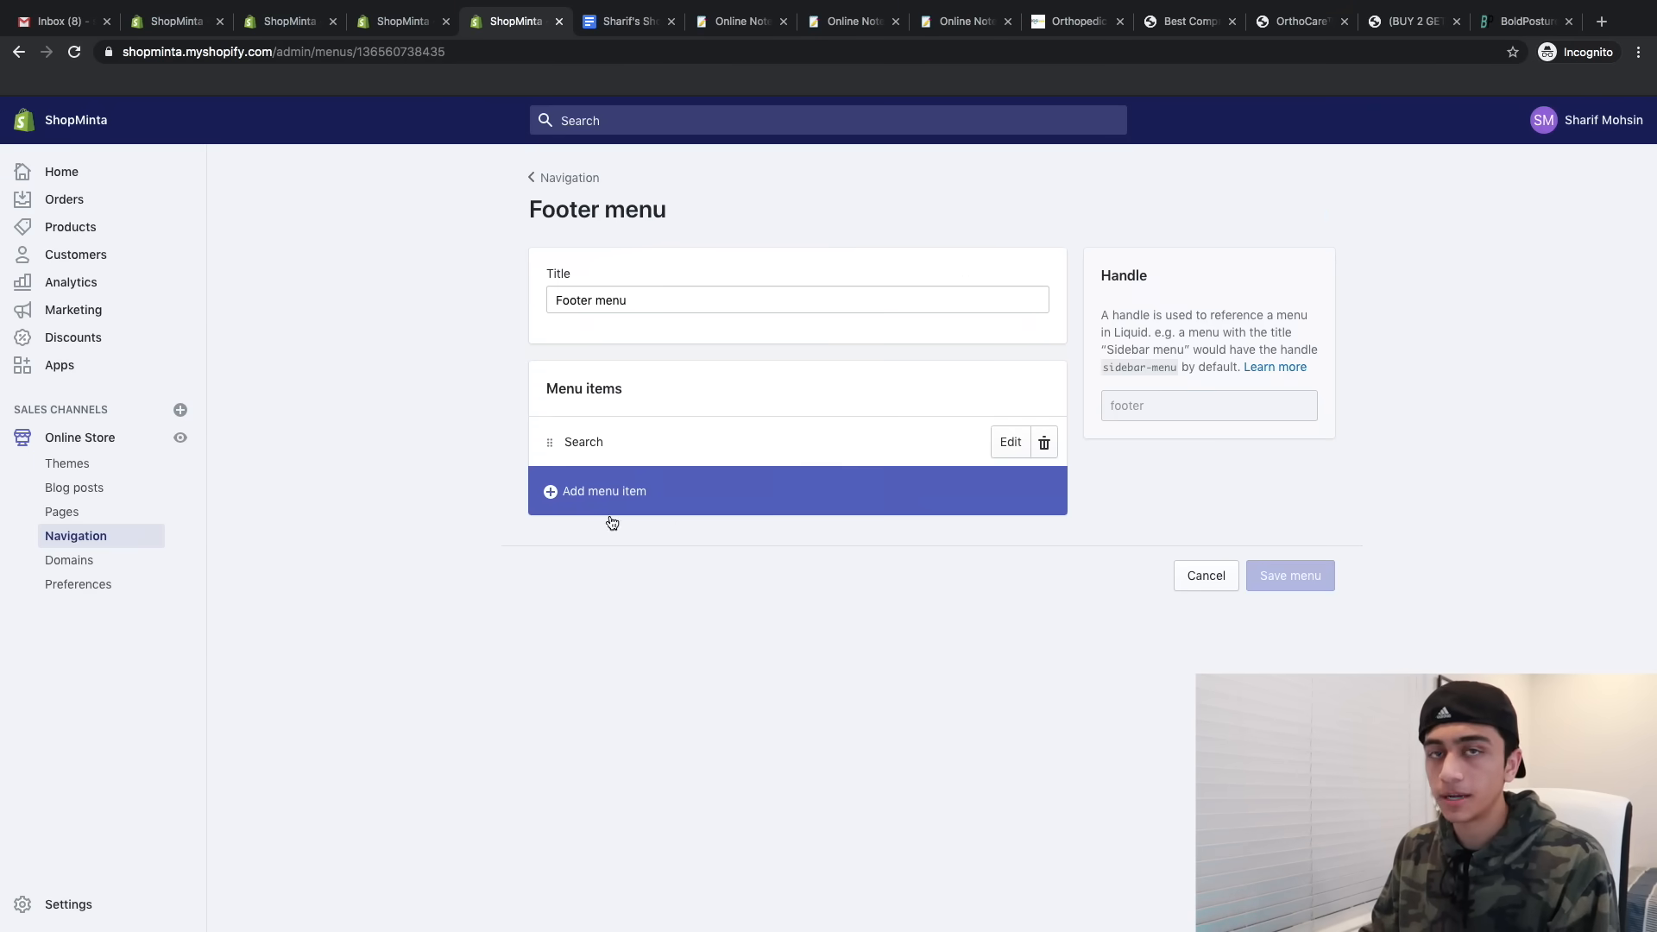
- Retitle the footer menu 'Menu' and delete its Search item
triple_click(631, 294)
type("Menu")
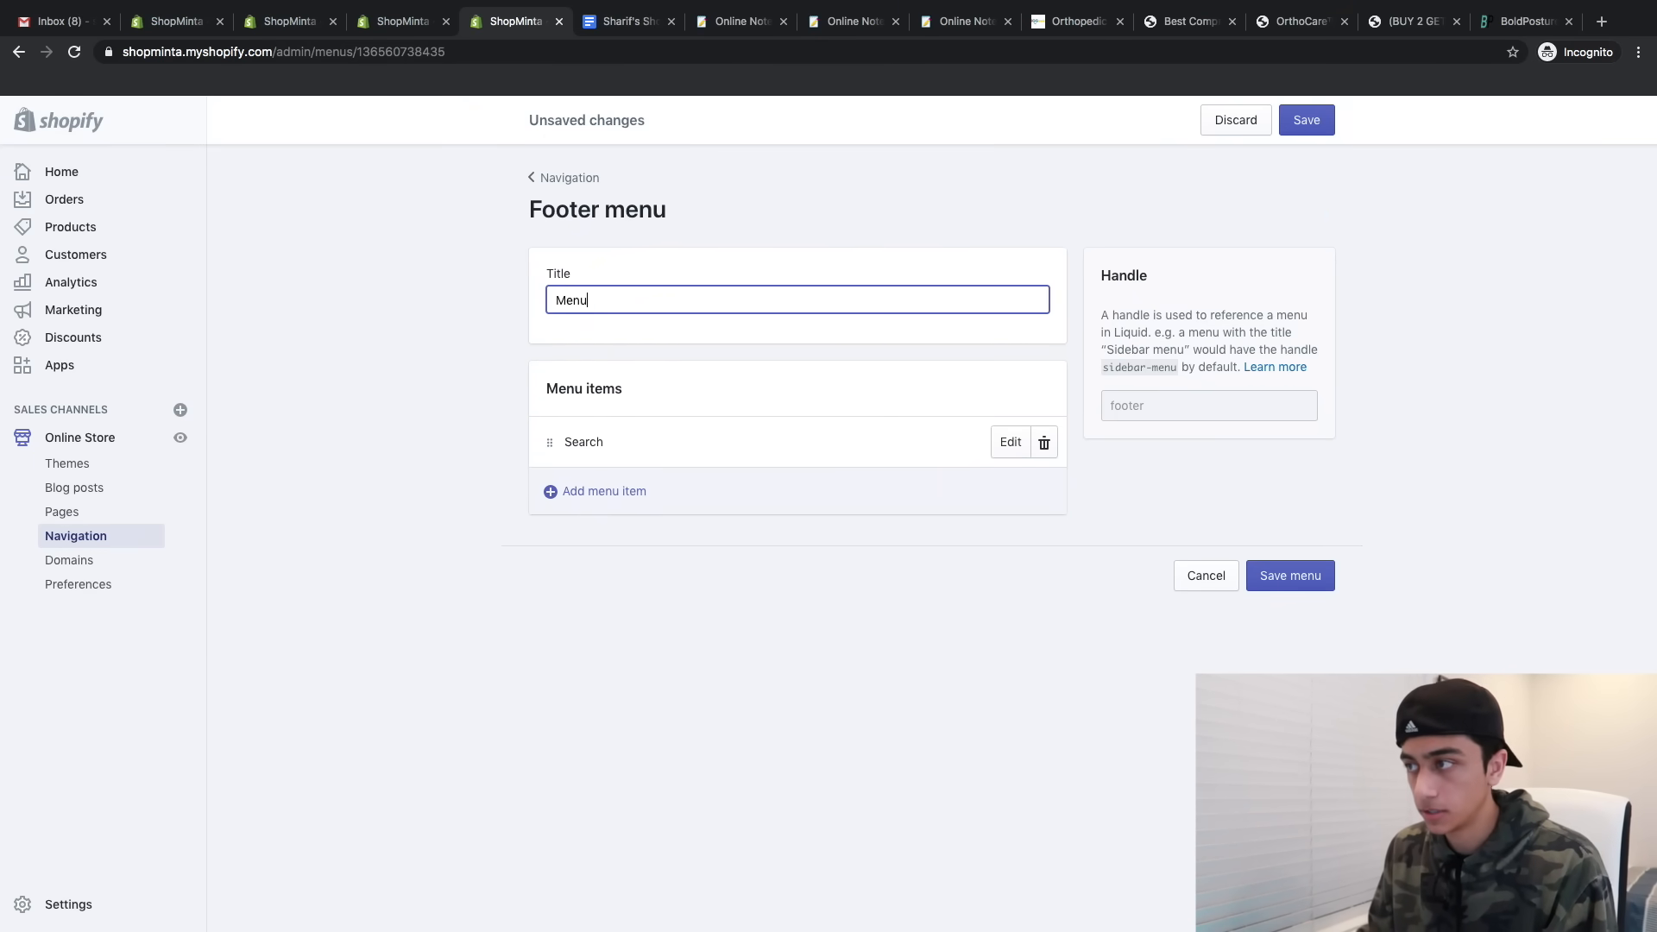
left_click(1044, 442)
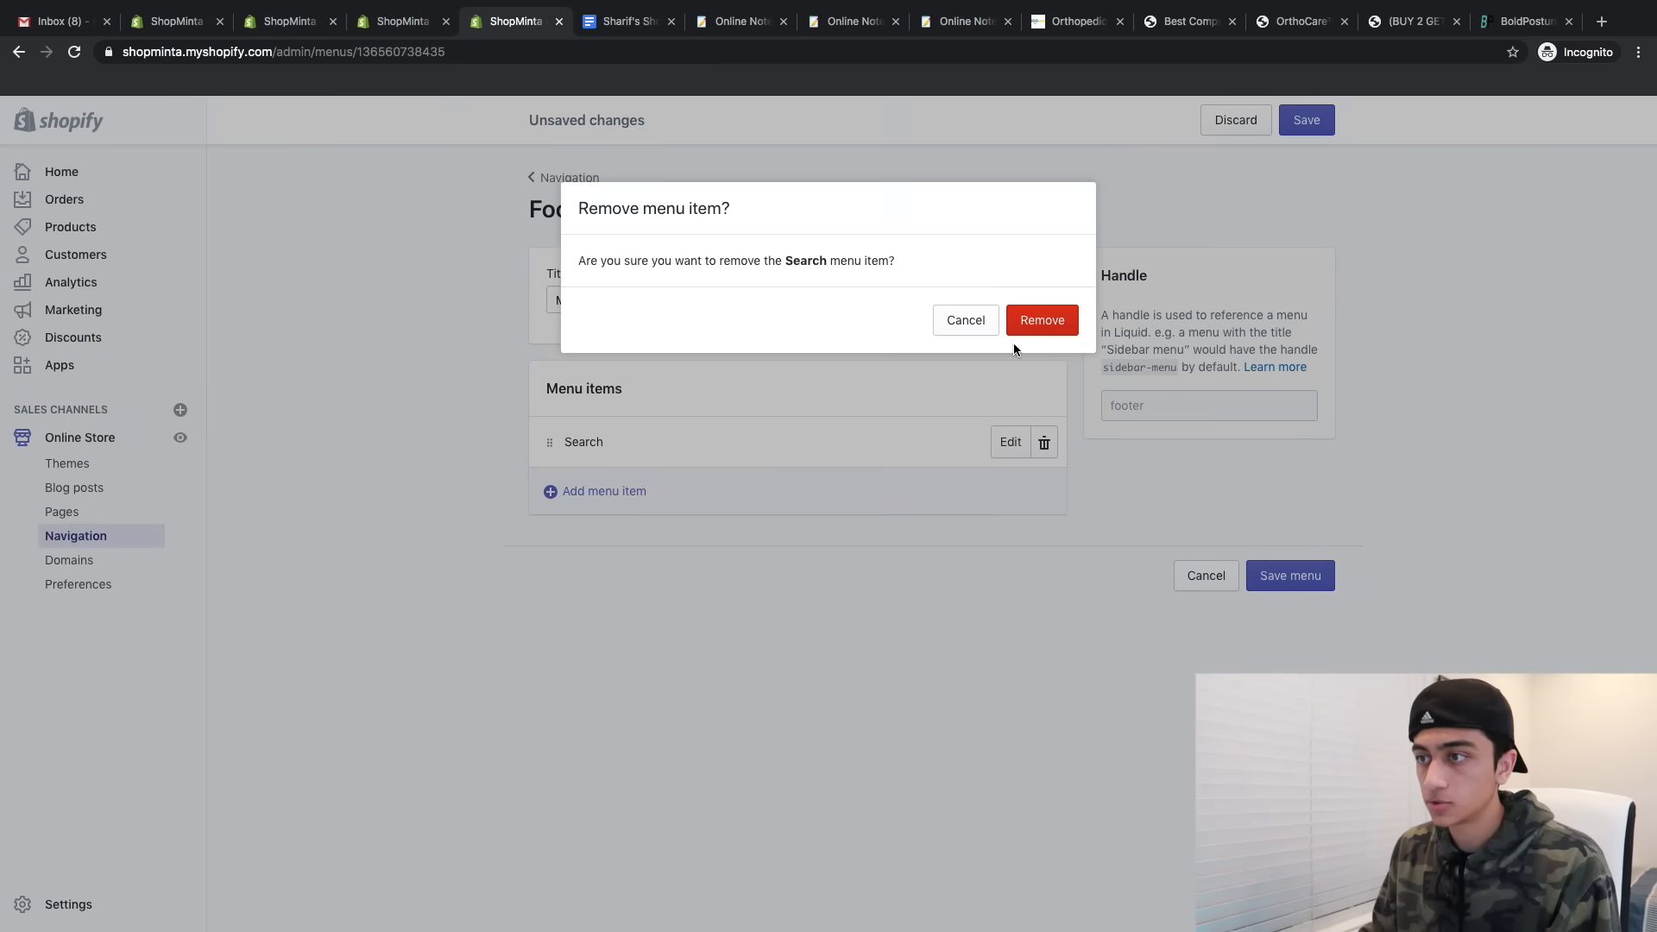
left_click(1017, 333)
- Add a menu item linking to the About Us page
left_click(682, 518)
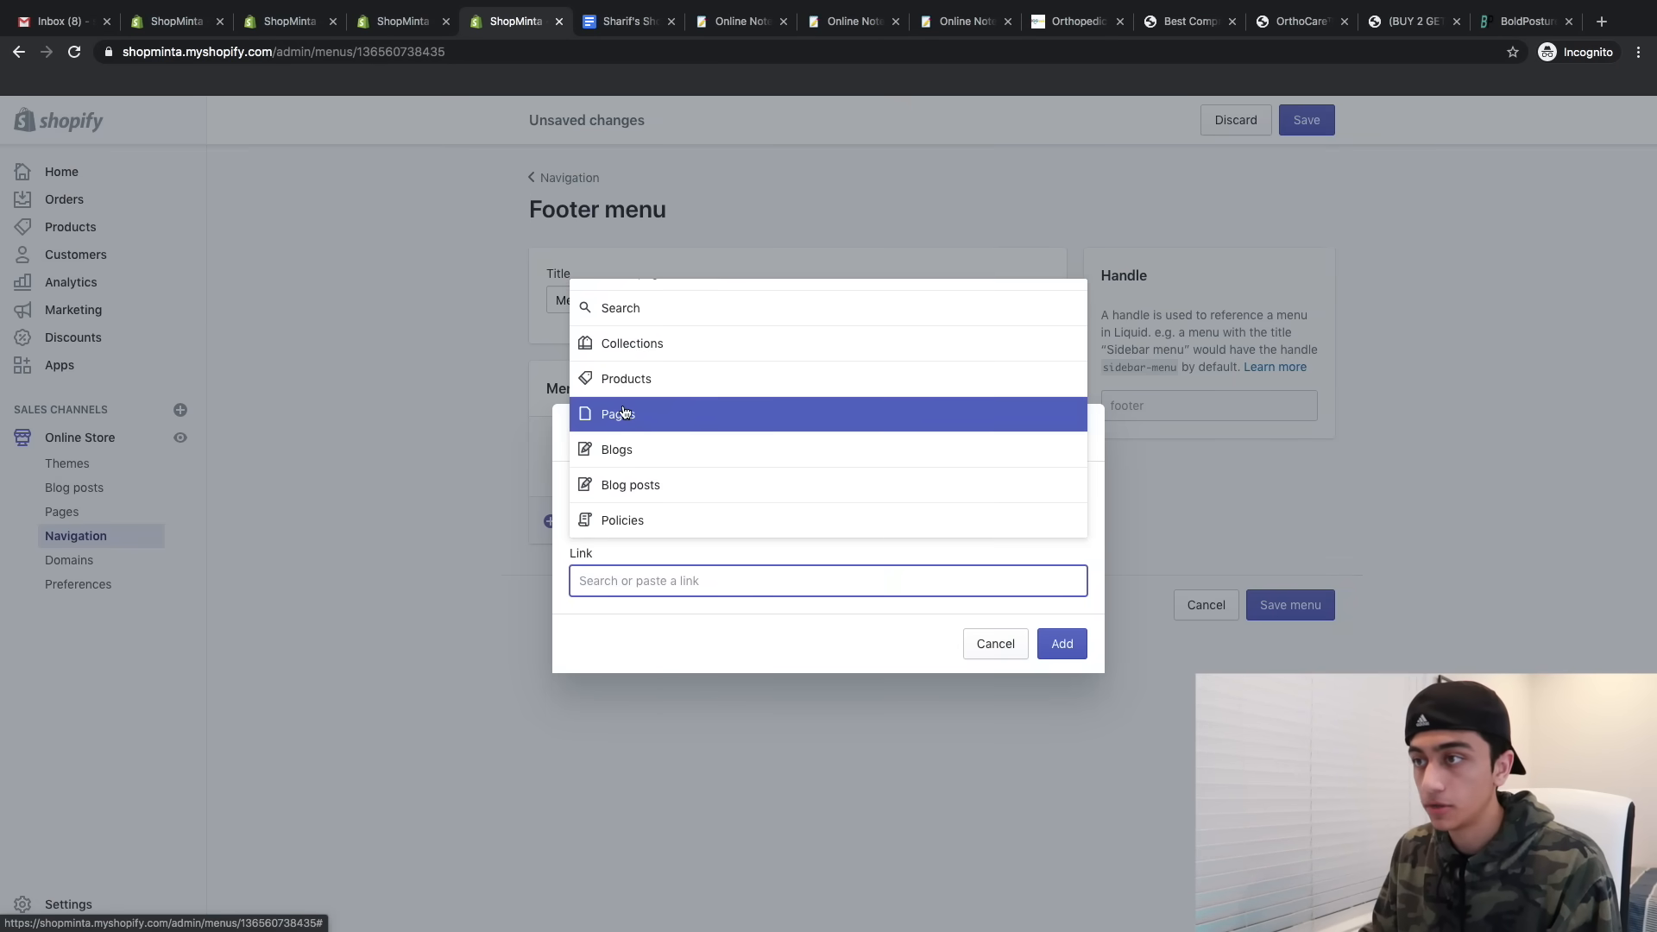
left_click(633, 410)
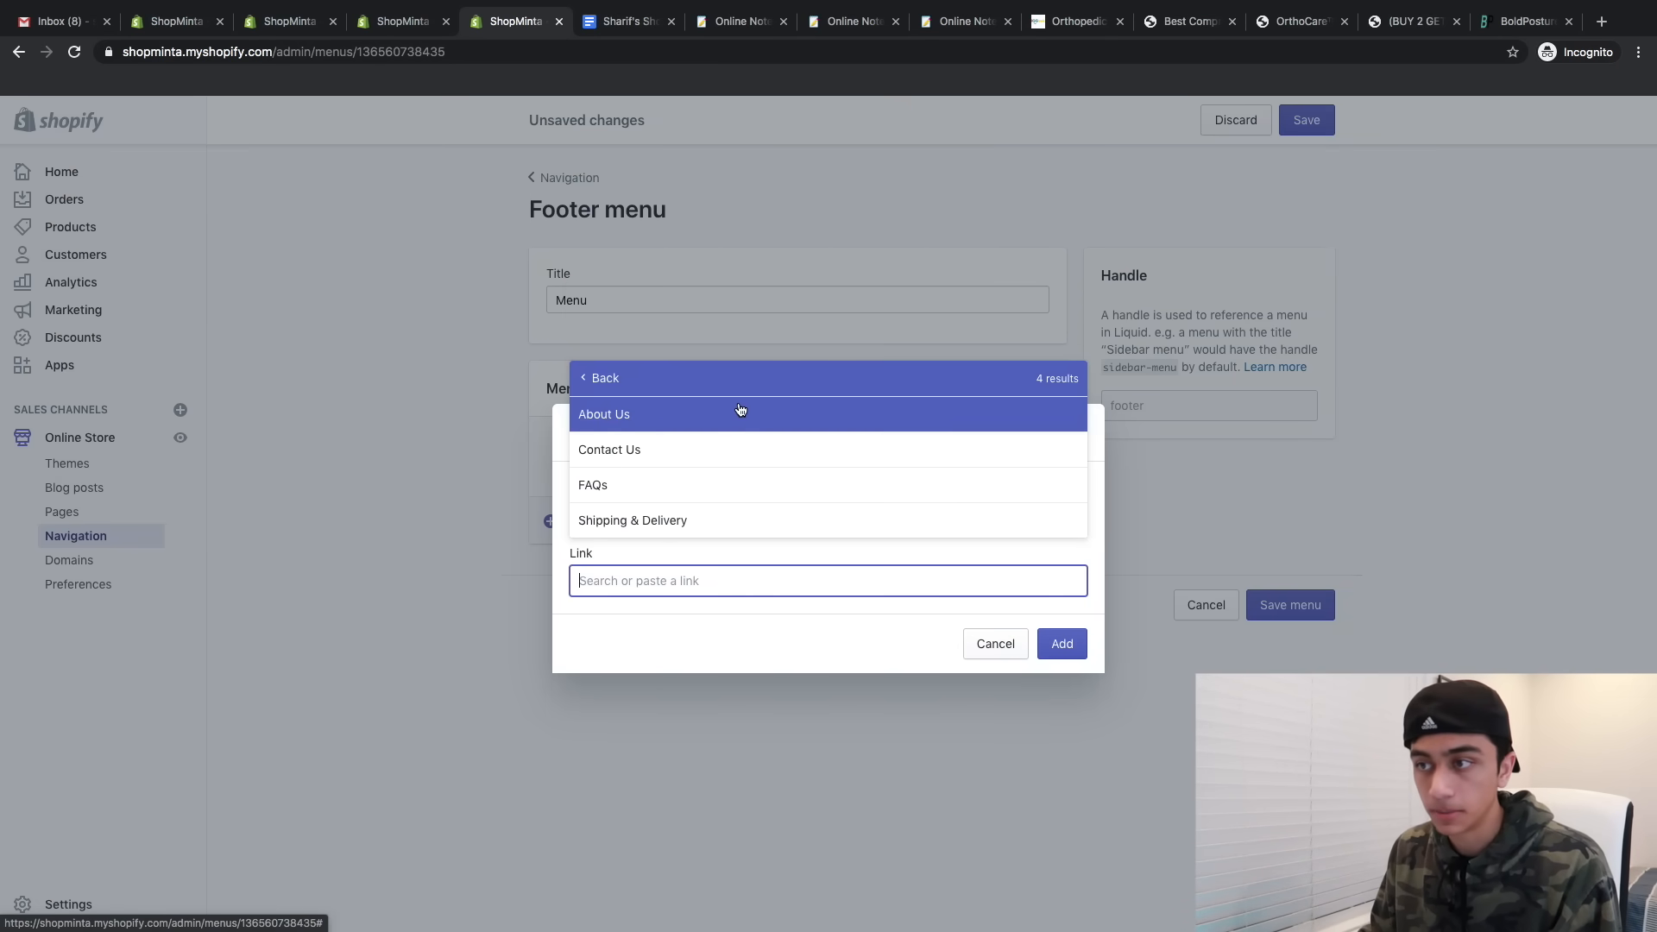
left_click(729, 414)
left_click(1061, 643)
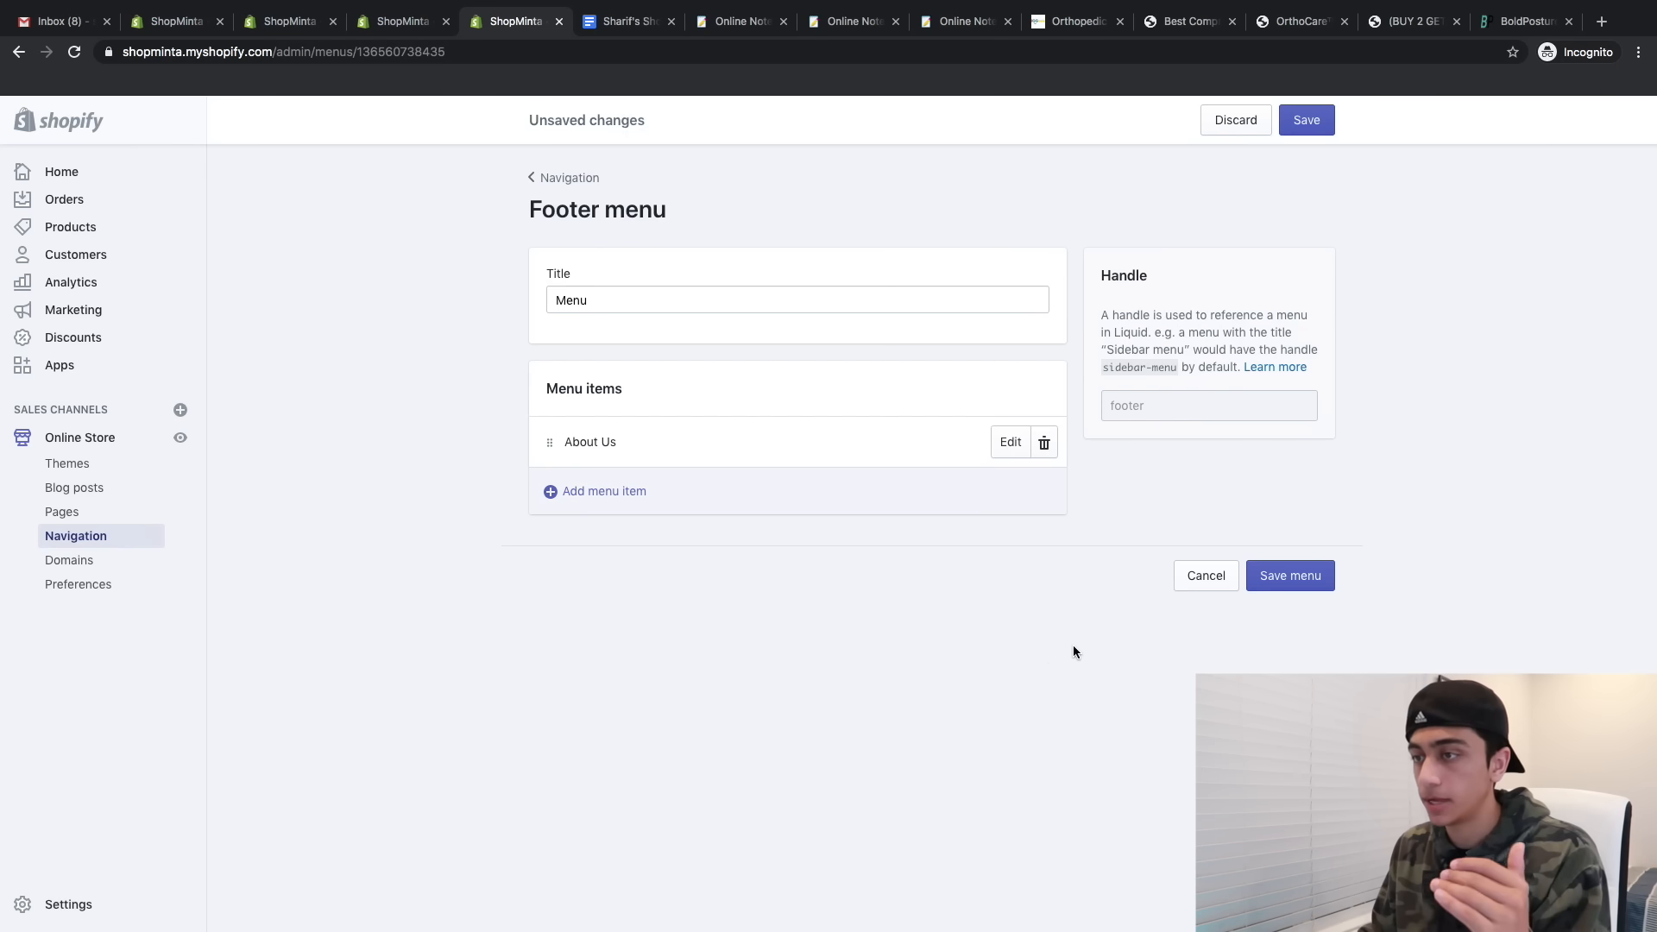
- Add menu items linking to the Contact Us and Shipping & Delivery pages
left_click(740, 502)
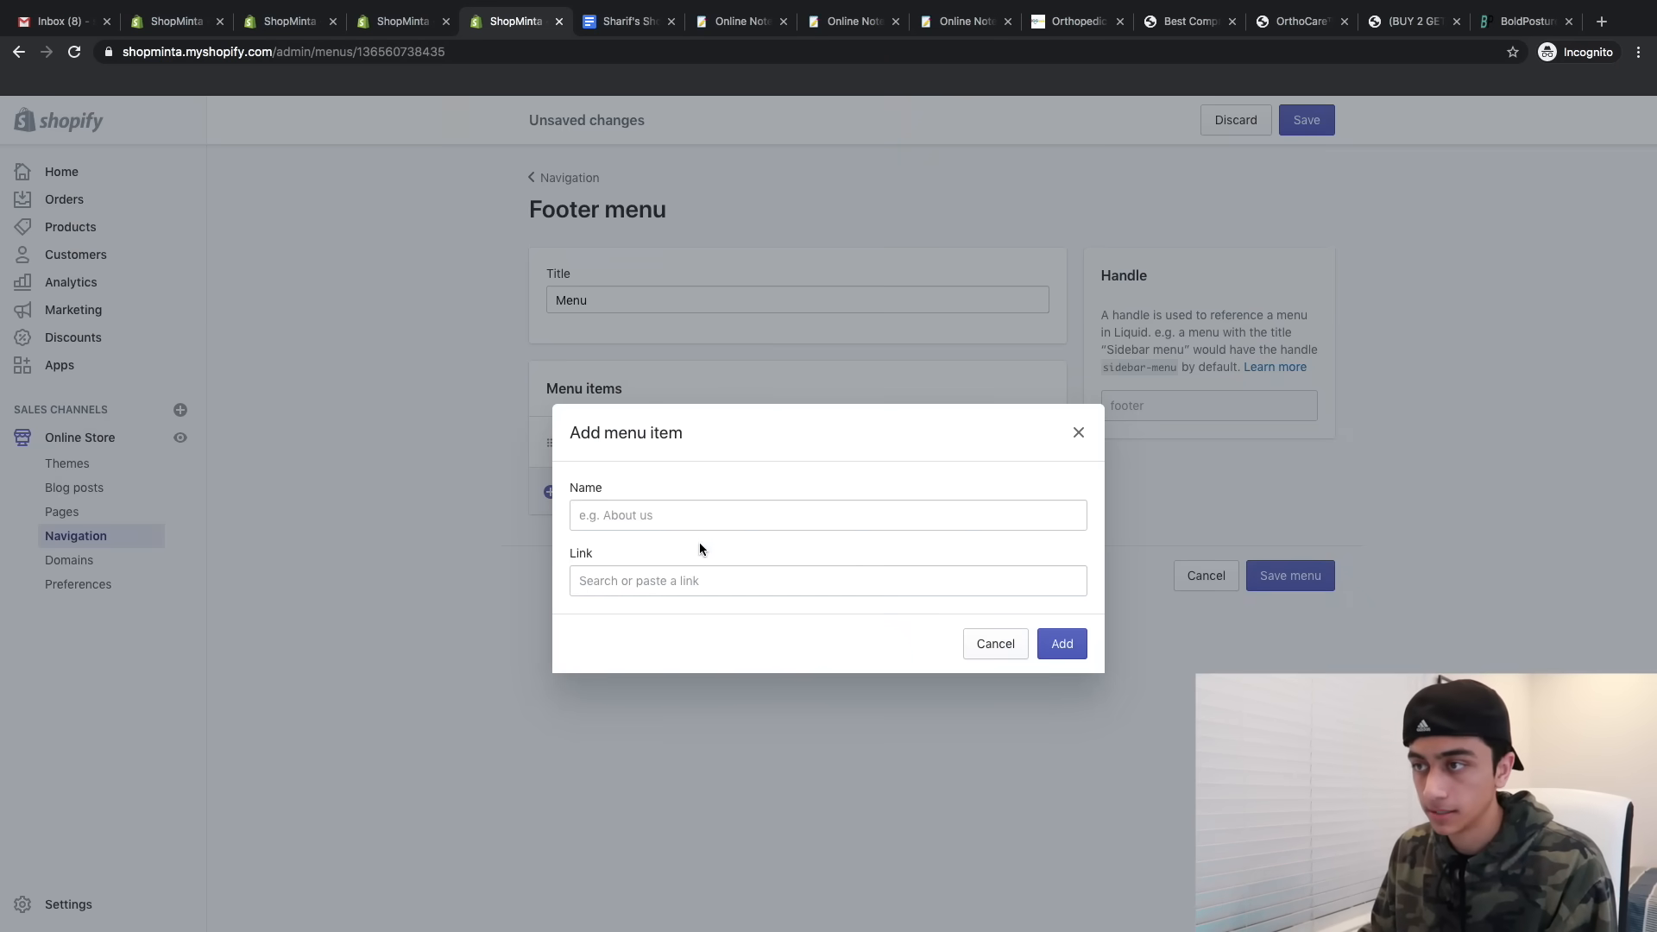
left_click(673, 595)
left_click(680, 417)
left_click(659, 457)
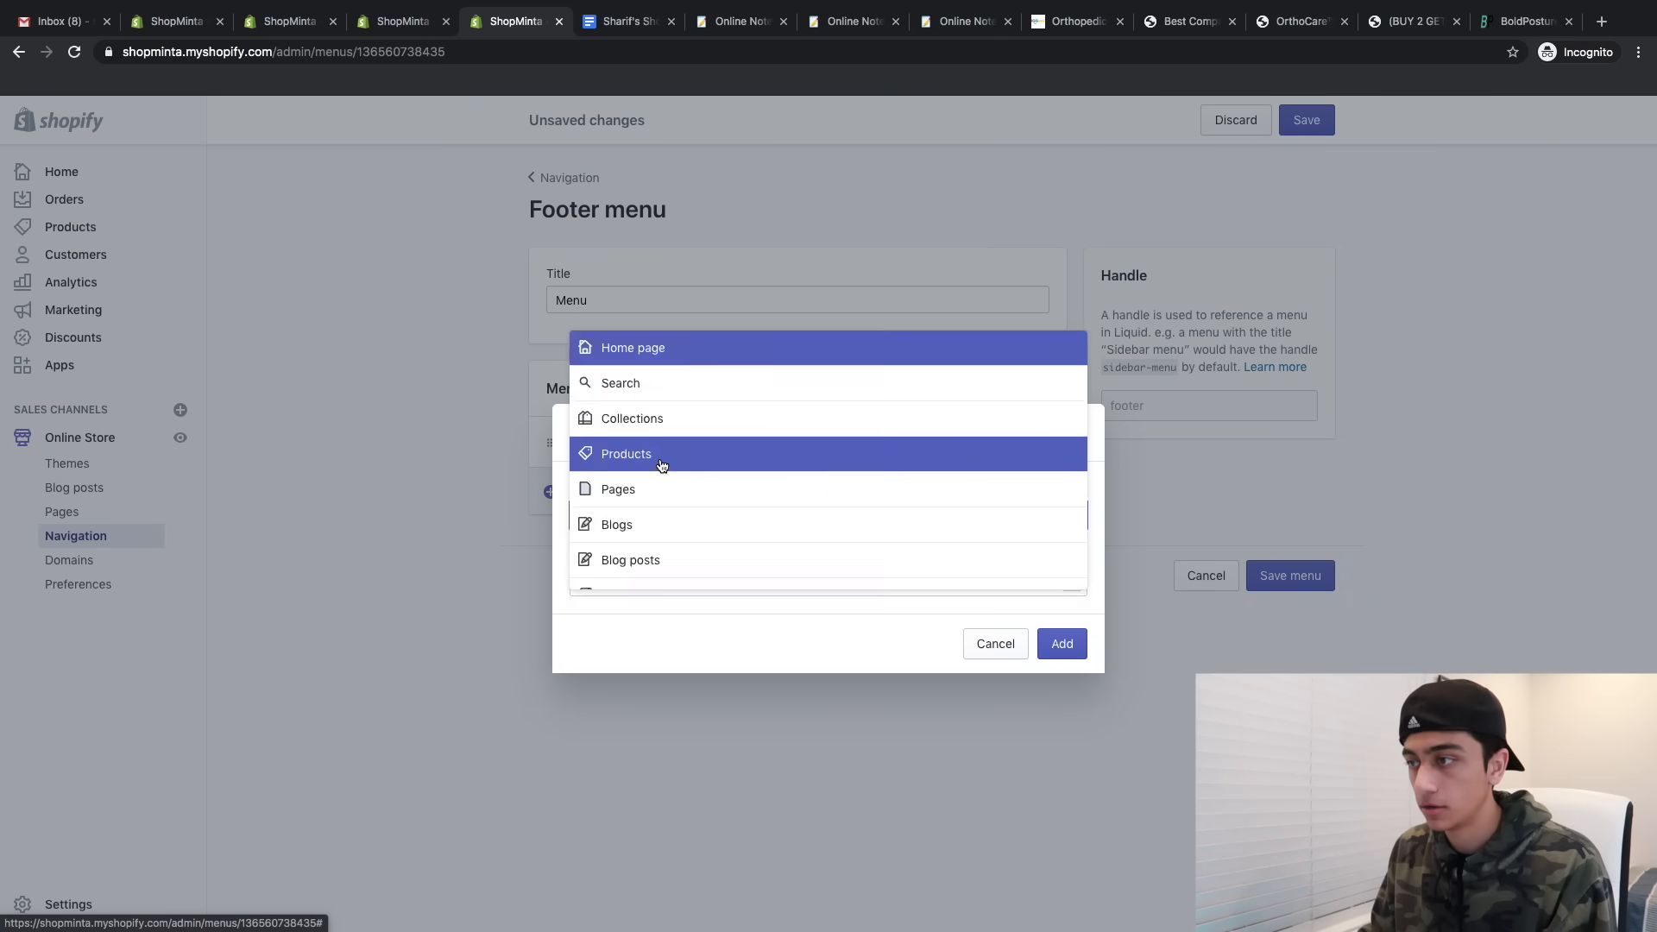
left_click(1069, 646)
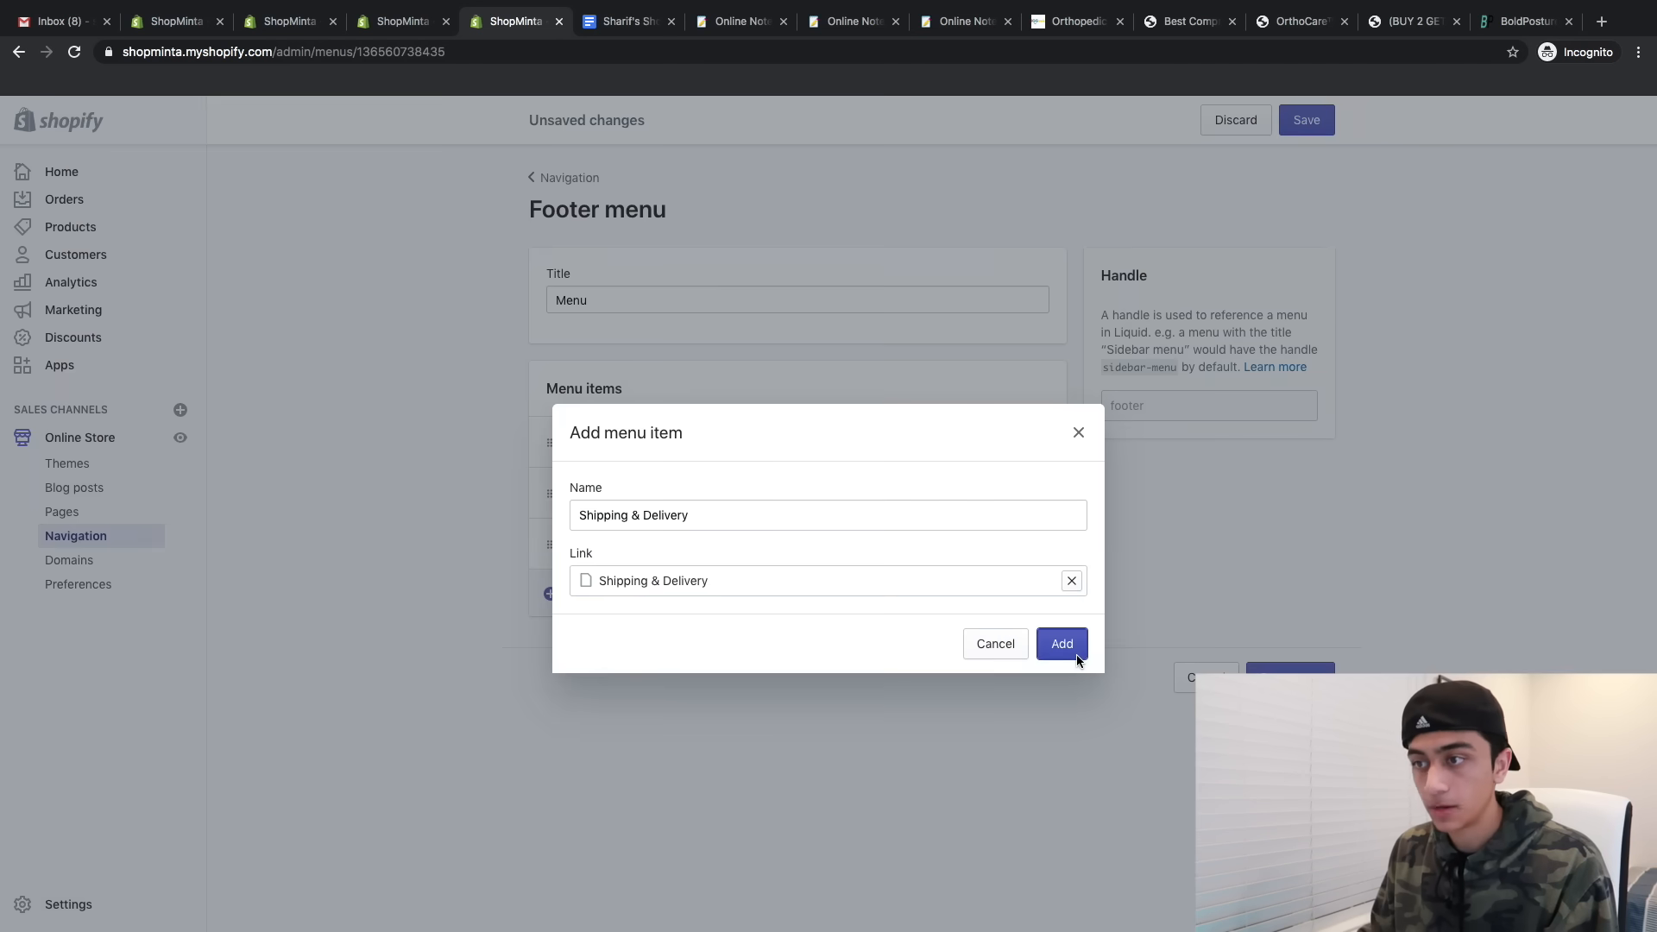
left_click(1063, 646)
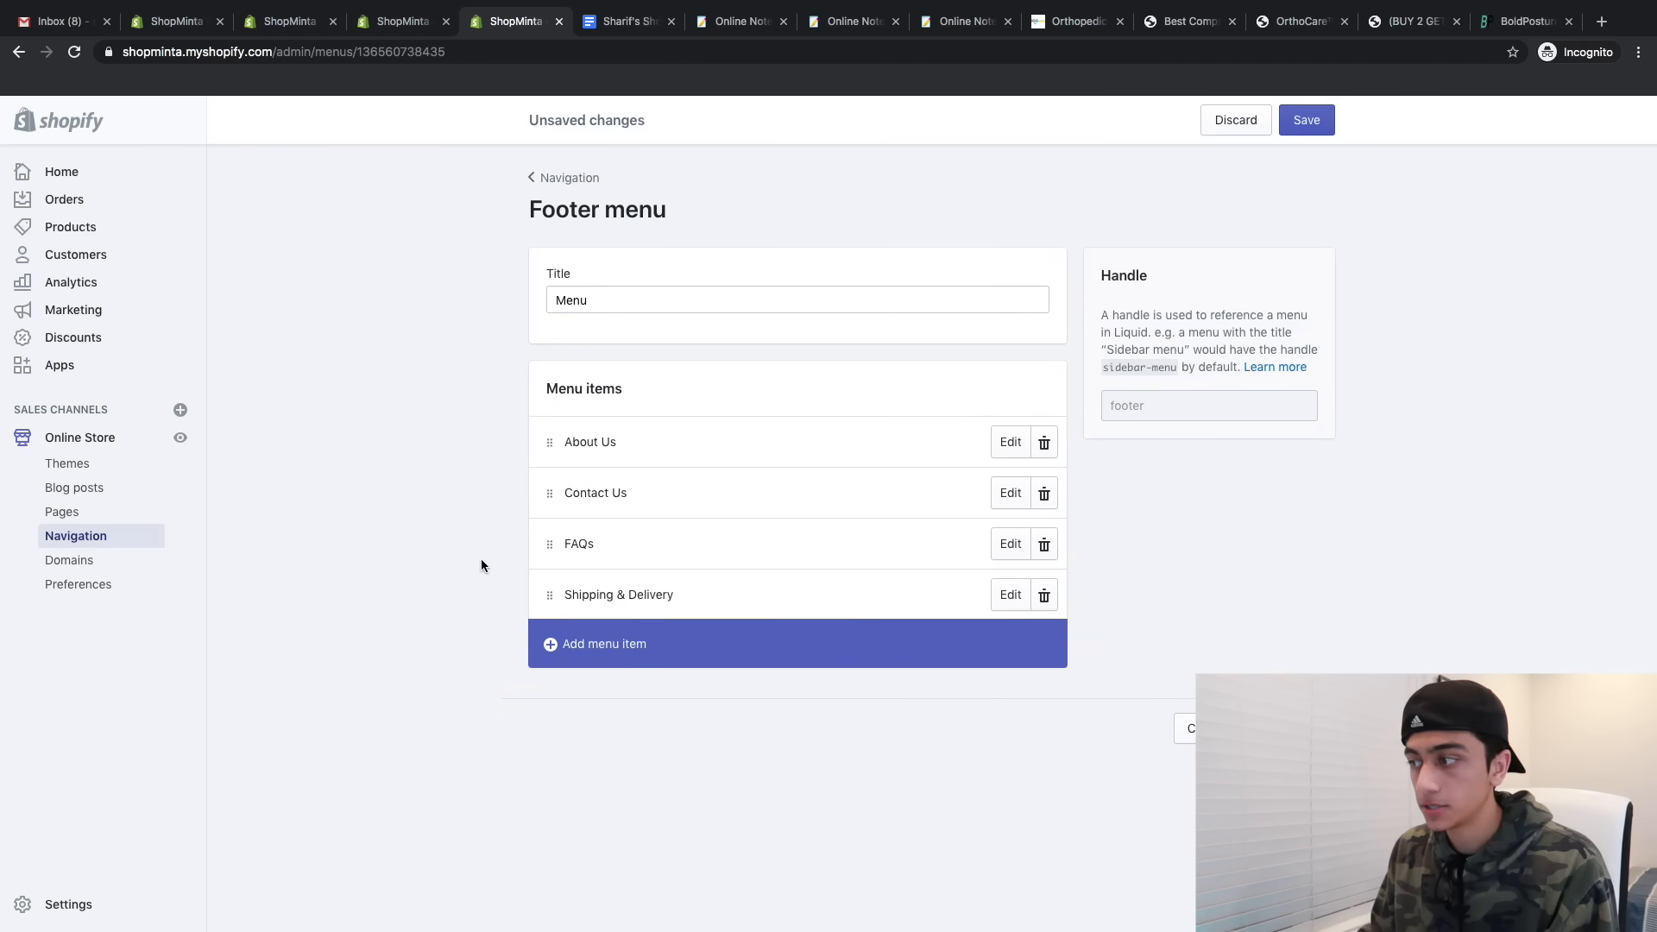
- Save the renamed Menu and go back to the Navigation list to add another menu
left_click(1307, 120)
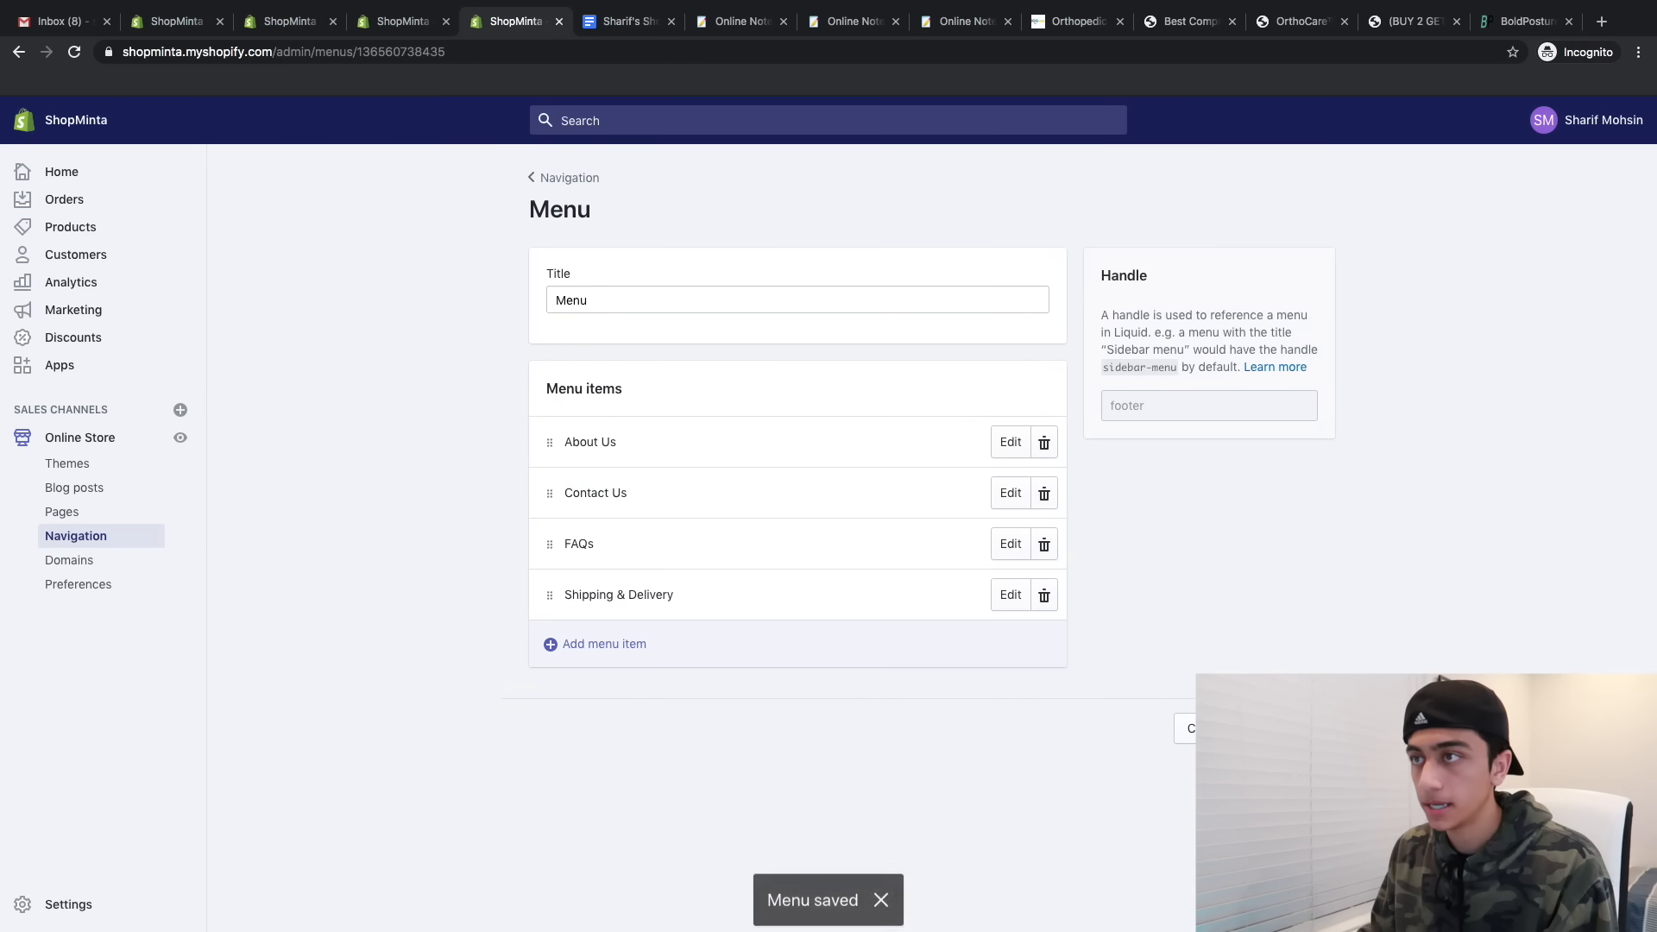
left_click(532, 177)
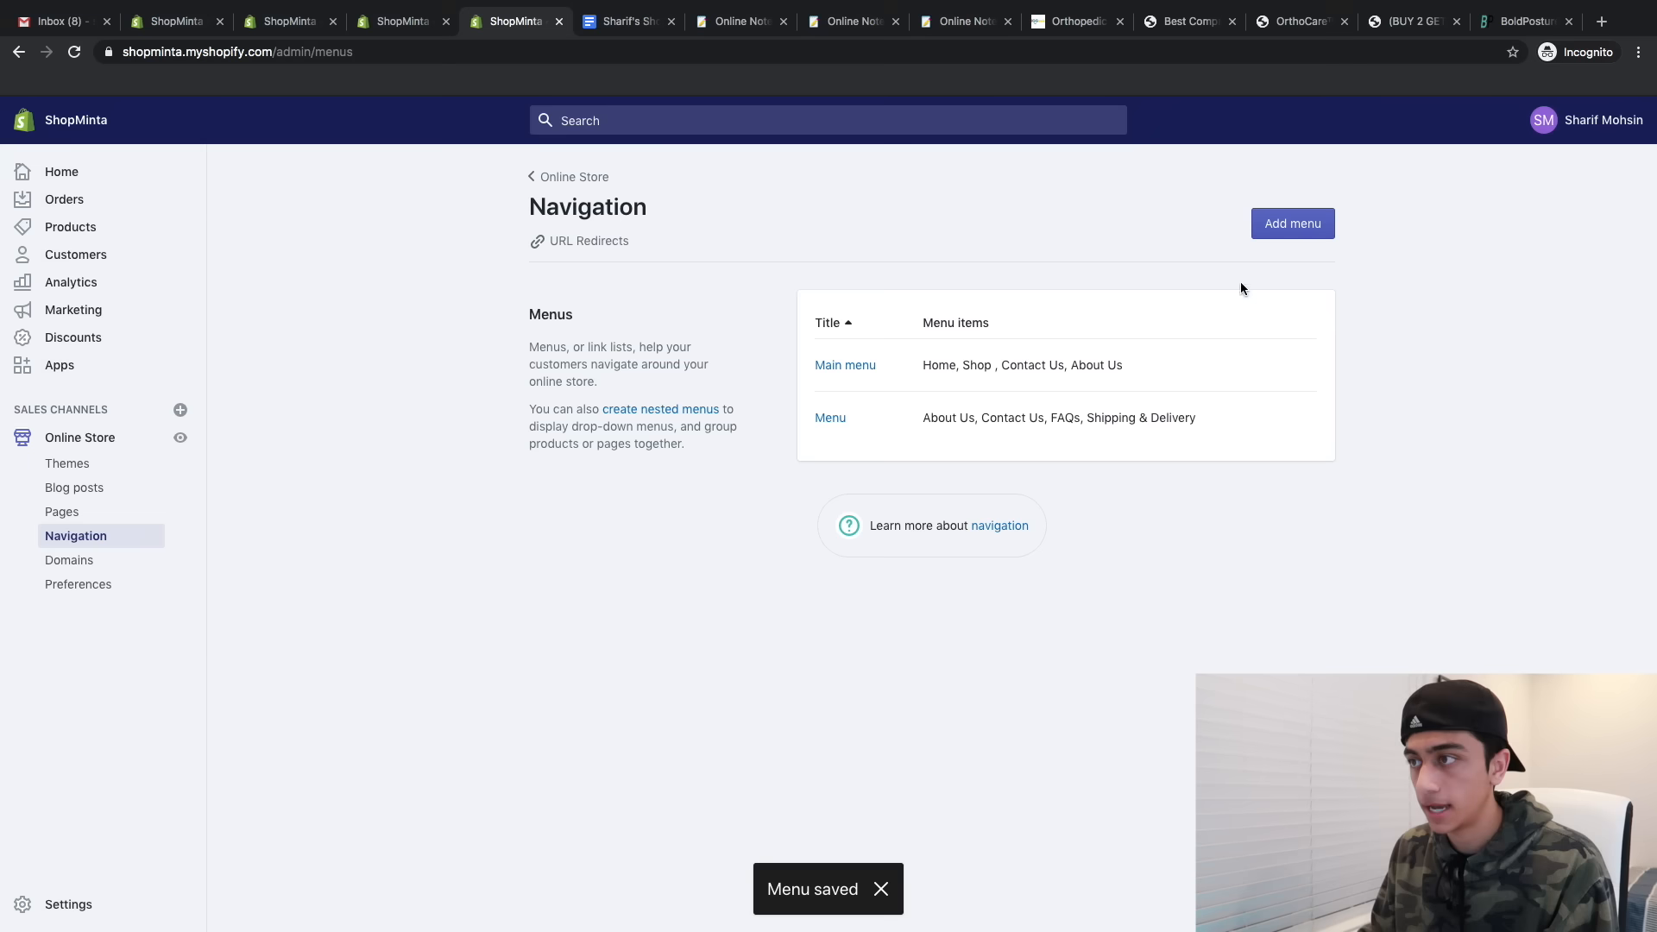
left_click(1300, 217)
- Title a new menu 'Policies' and add a Privacy Policy item to it
left_click(680, 294)
type("Policies")
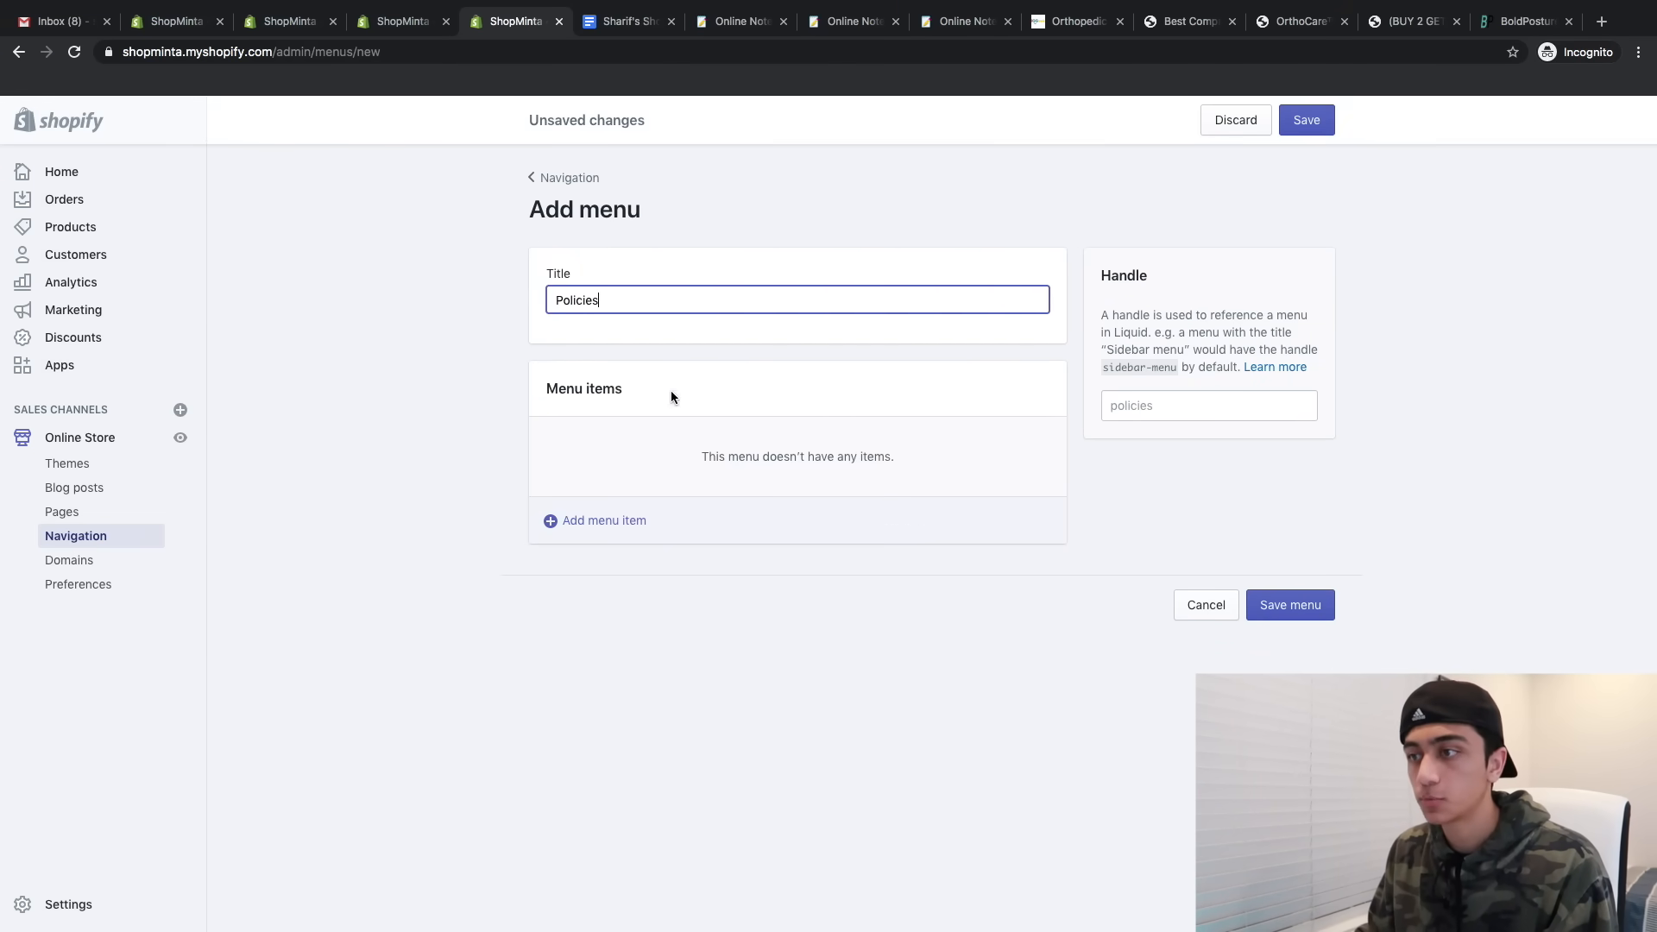
left_click(604, 520)
left_click(712, 583)
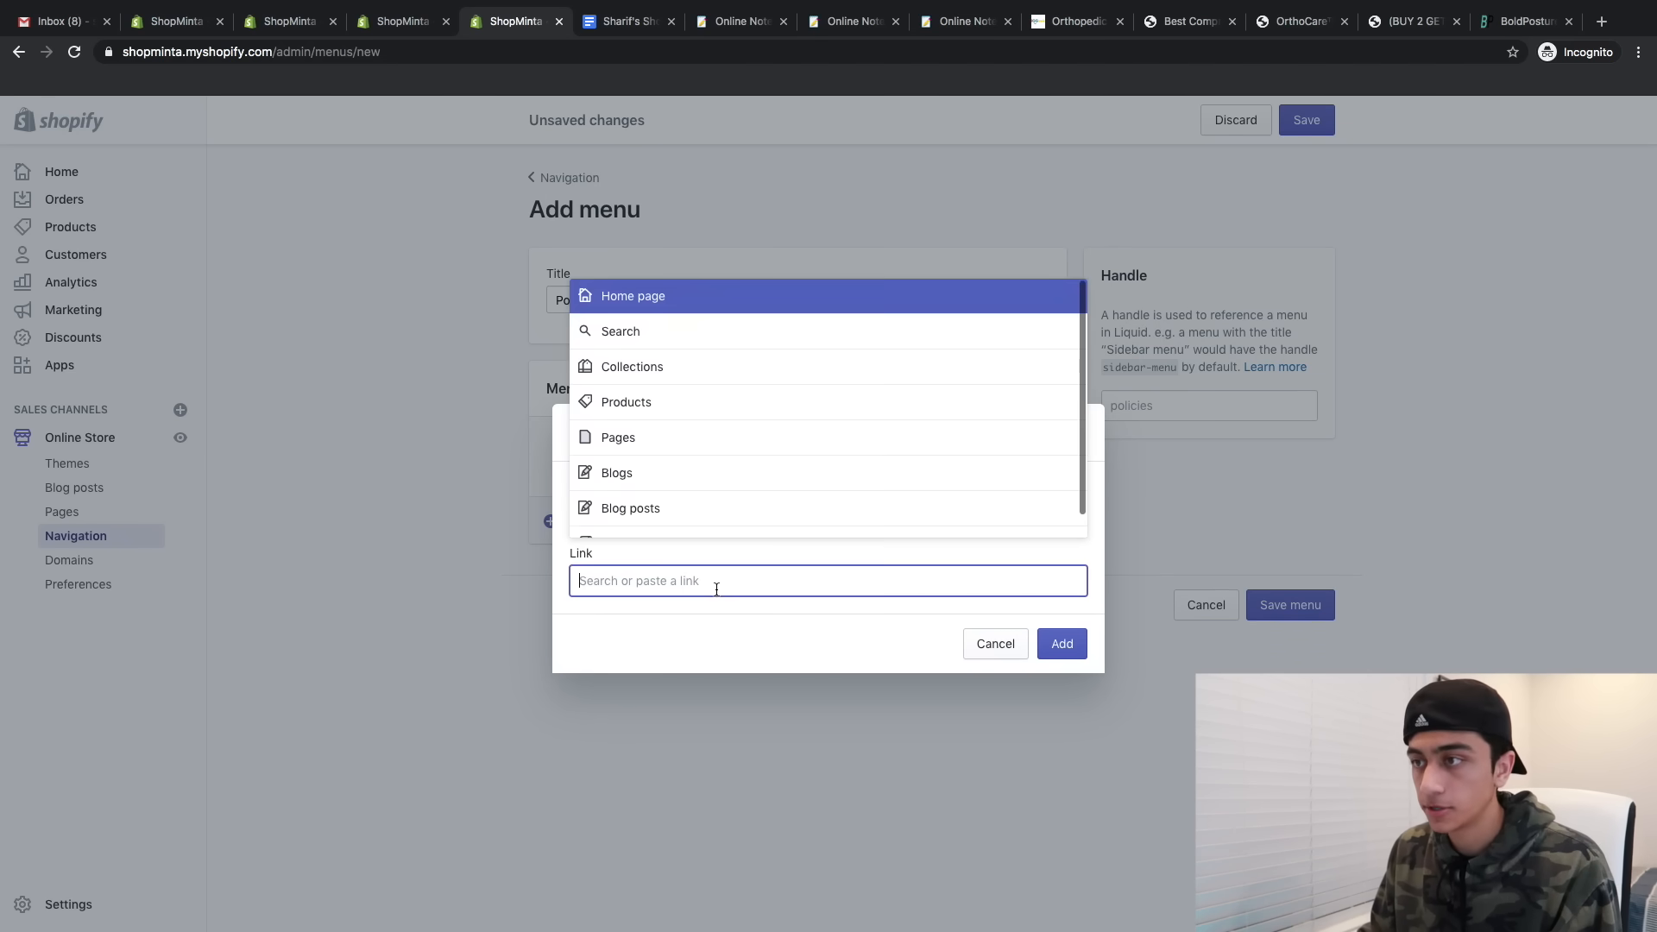
scroll(678, 463, "down", 1)
left_click(614, 521)
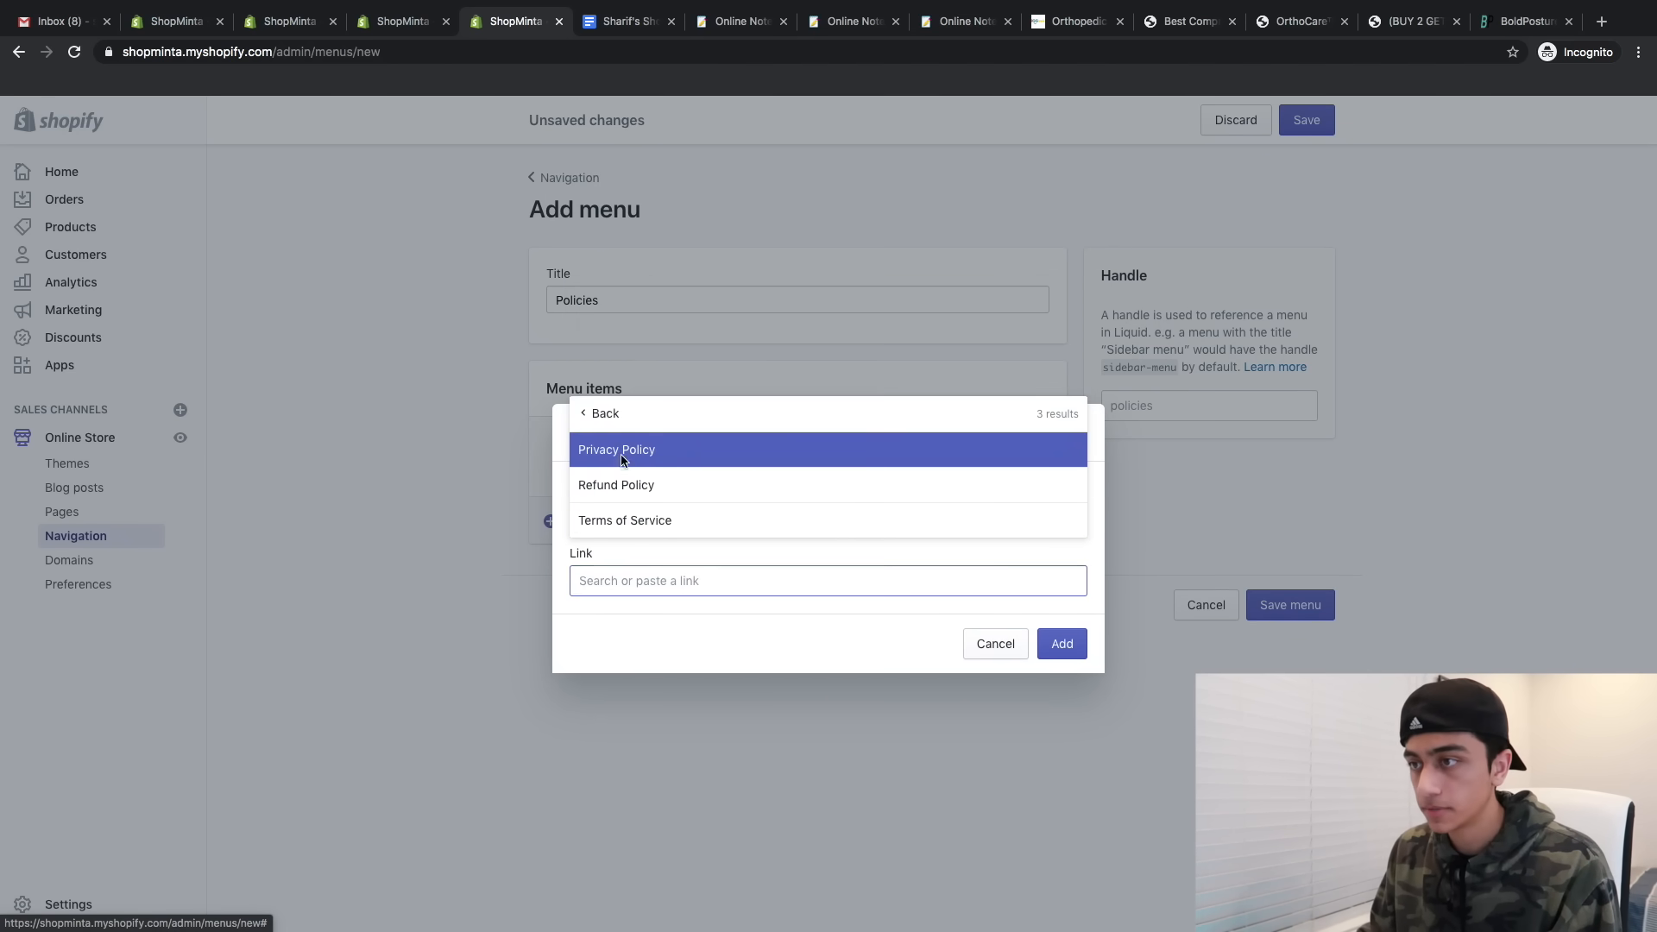
left_click(625, 448)
left_click(1061, 643)
- Add Refund Policy and Terms of Service items, then save the Policies menu
left_click(643, 574)
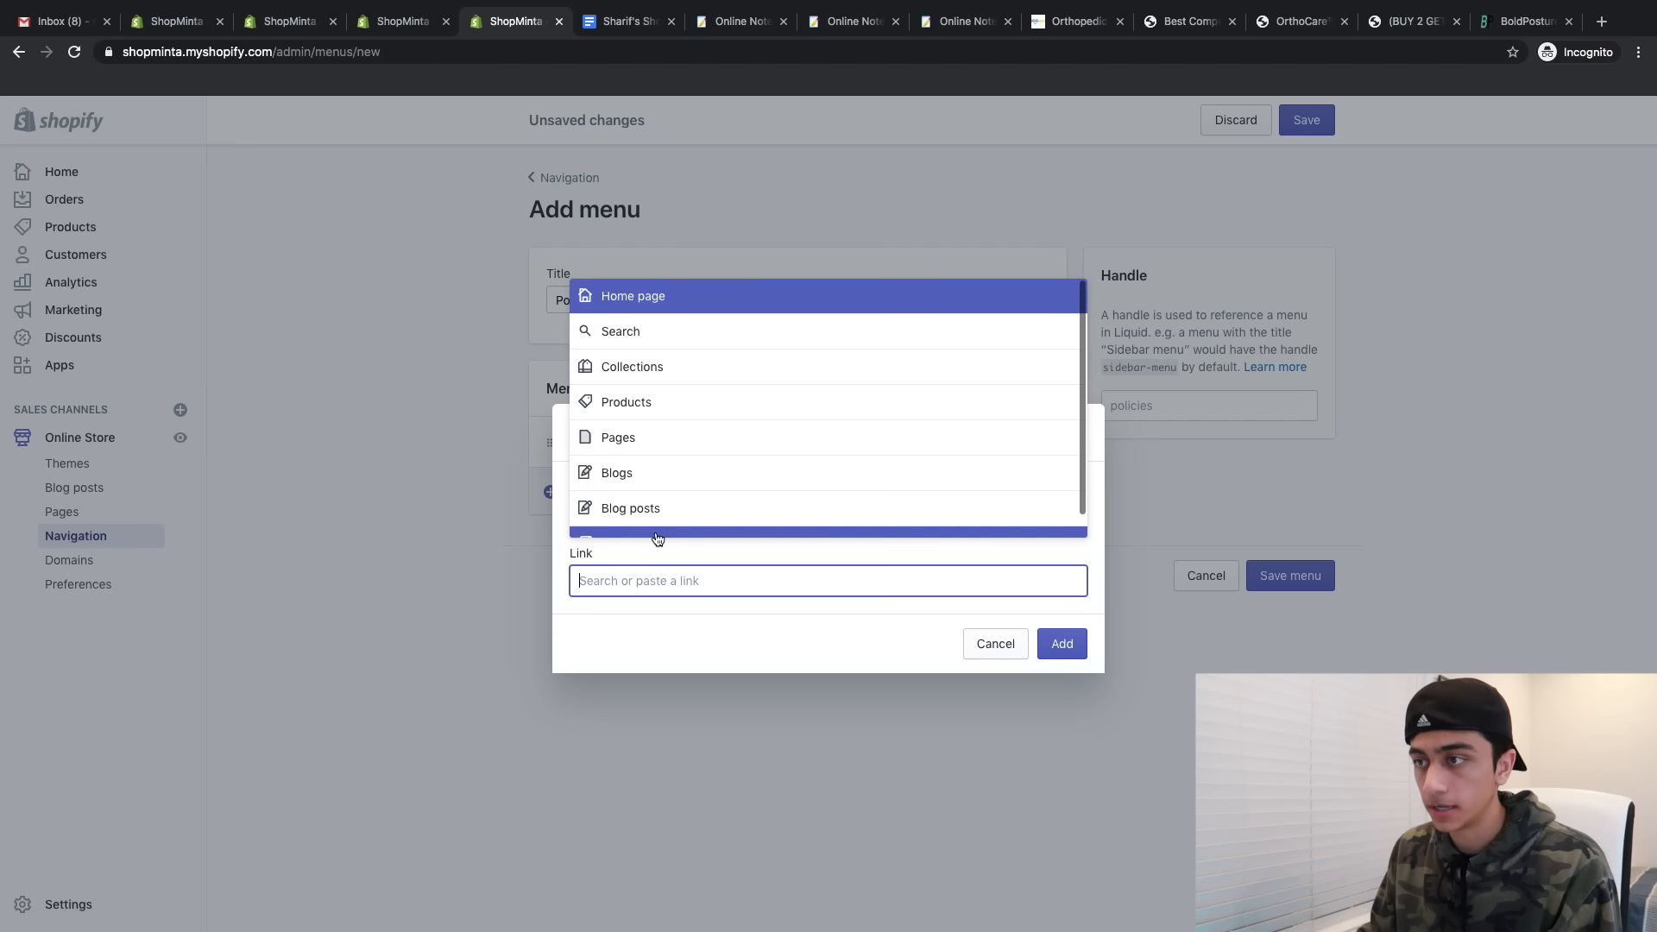
scroll(629, 458, "down", 1)
left_click(656, 520)
left_click(653, 484)
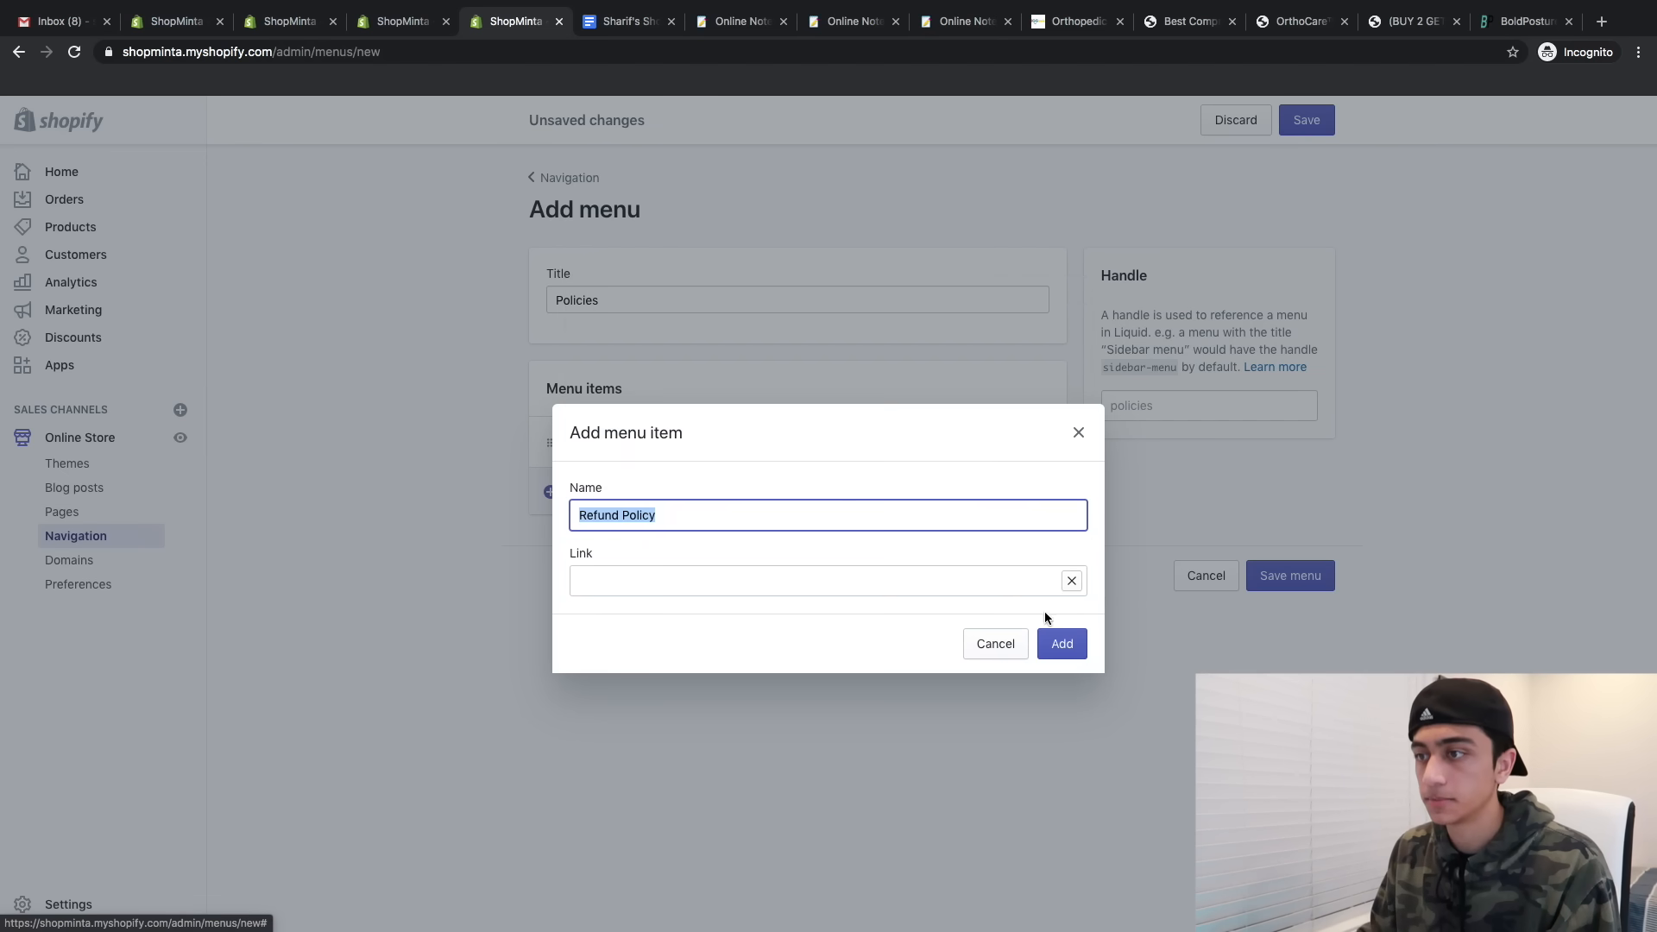
left_click(1057, 640)
left_click(695, 535)
left_click(657, 583)
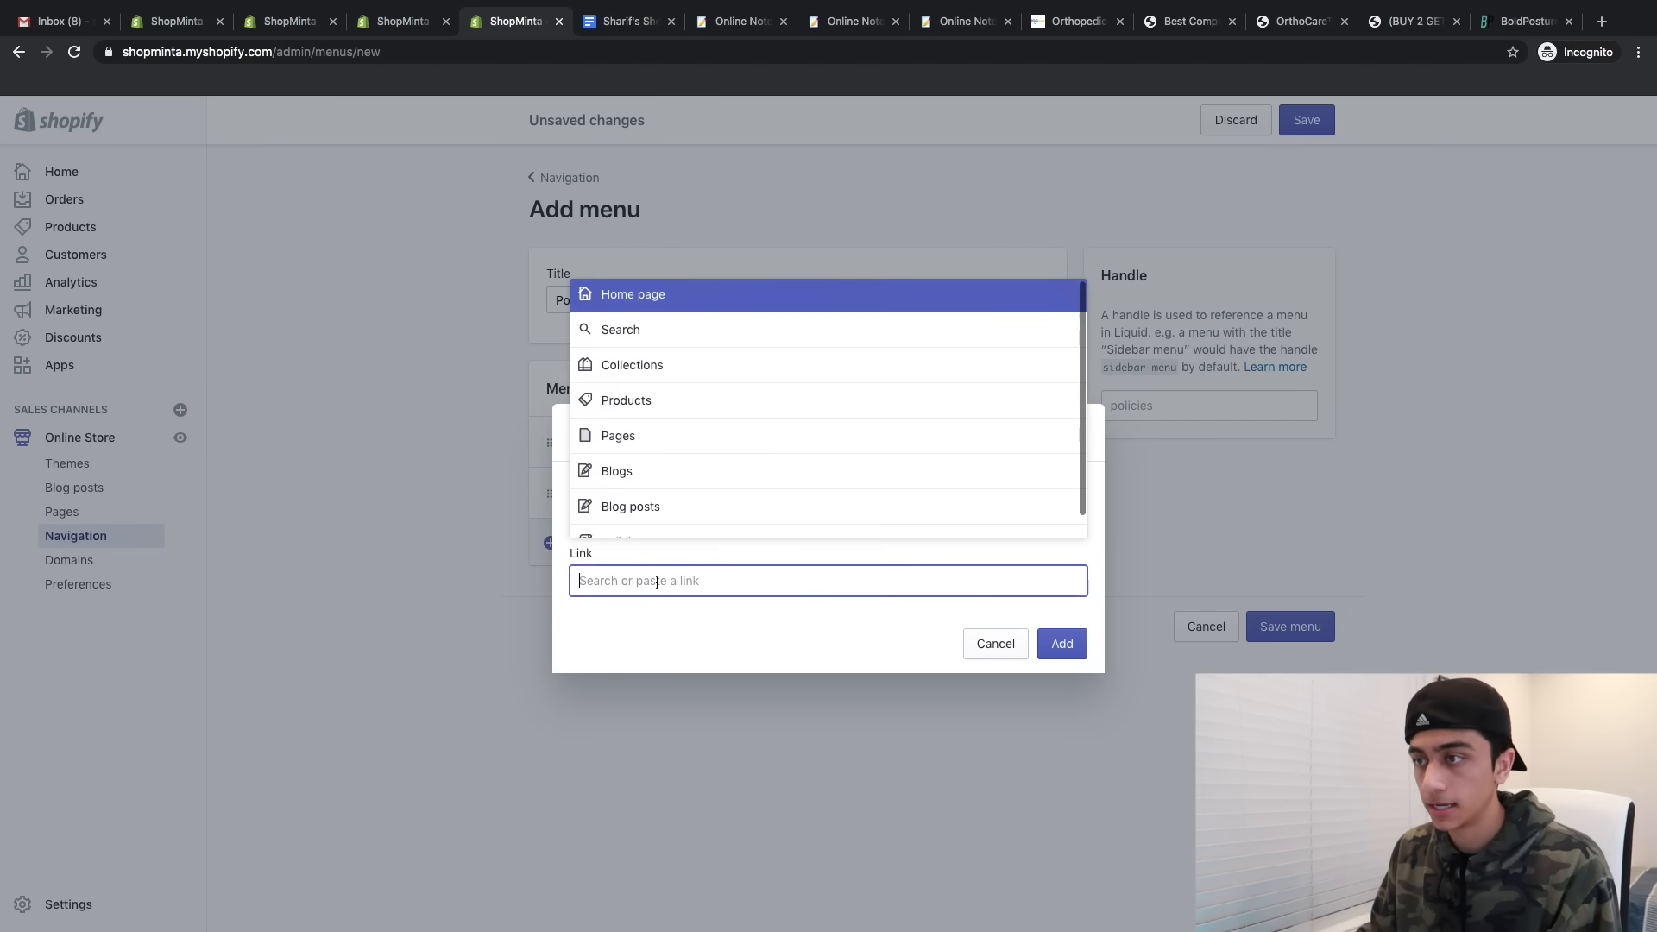
scroll(673, 517, "down", 1)
left_click(656, 521)
left_click(656, 520)
left_click(1062, 643)
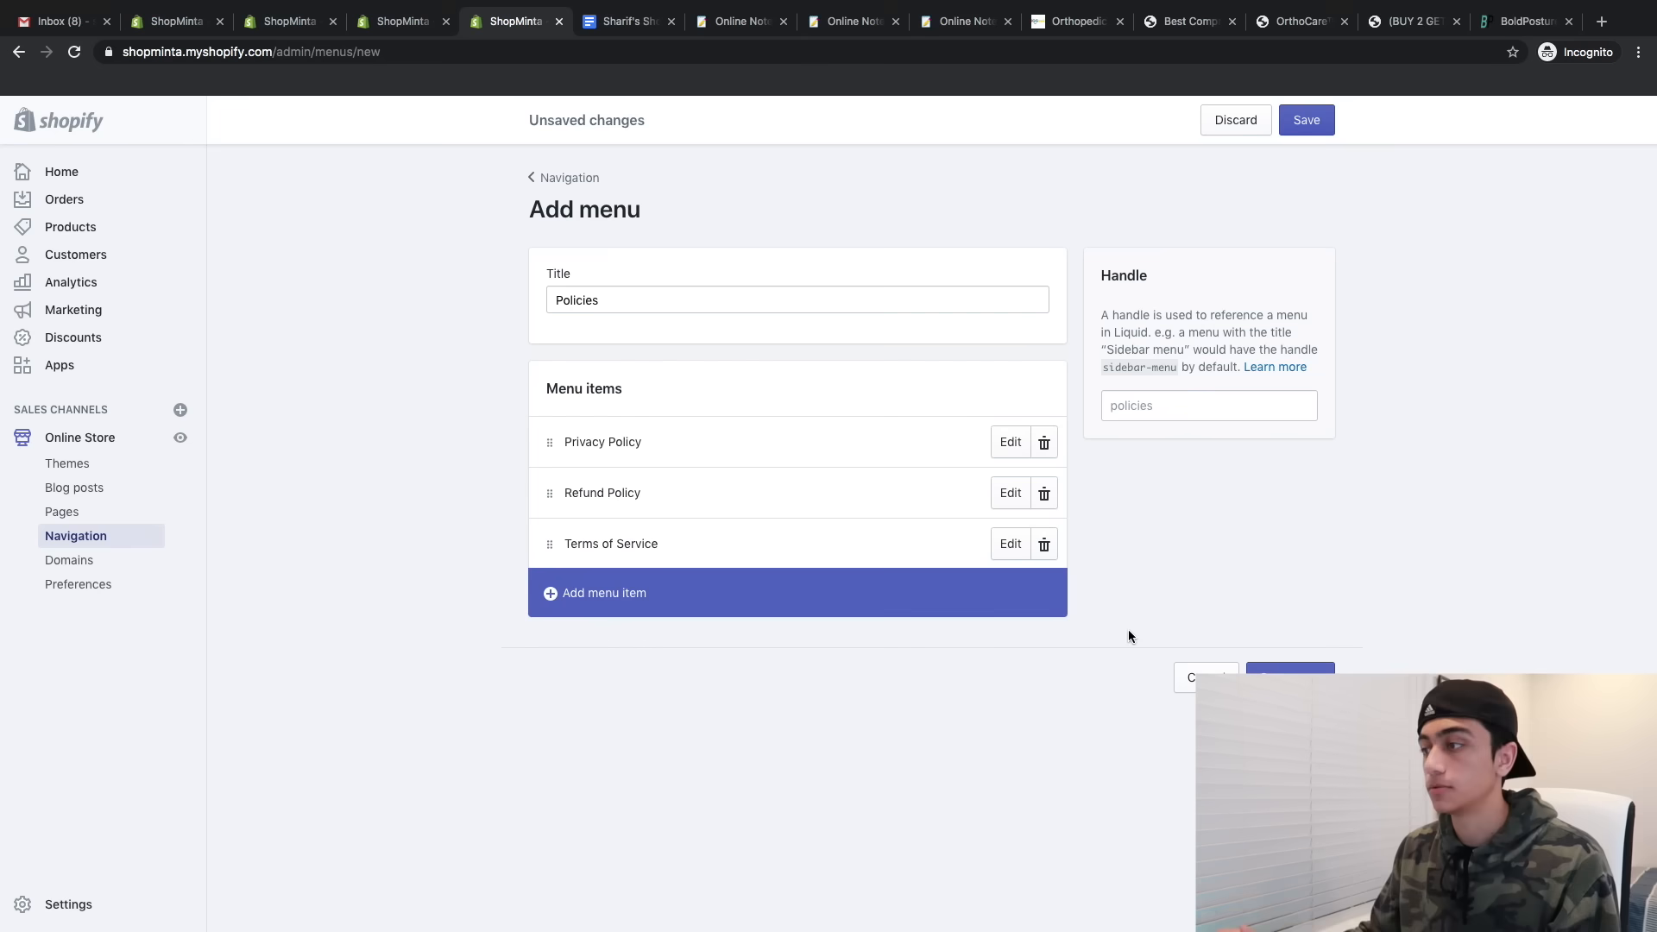
left_click(1290, 626)
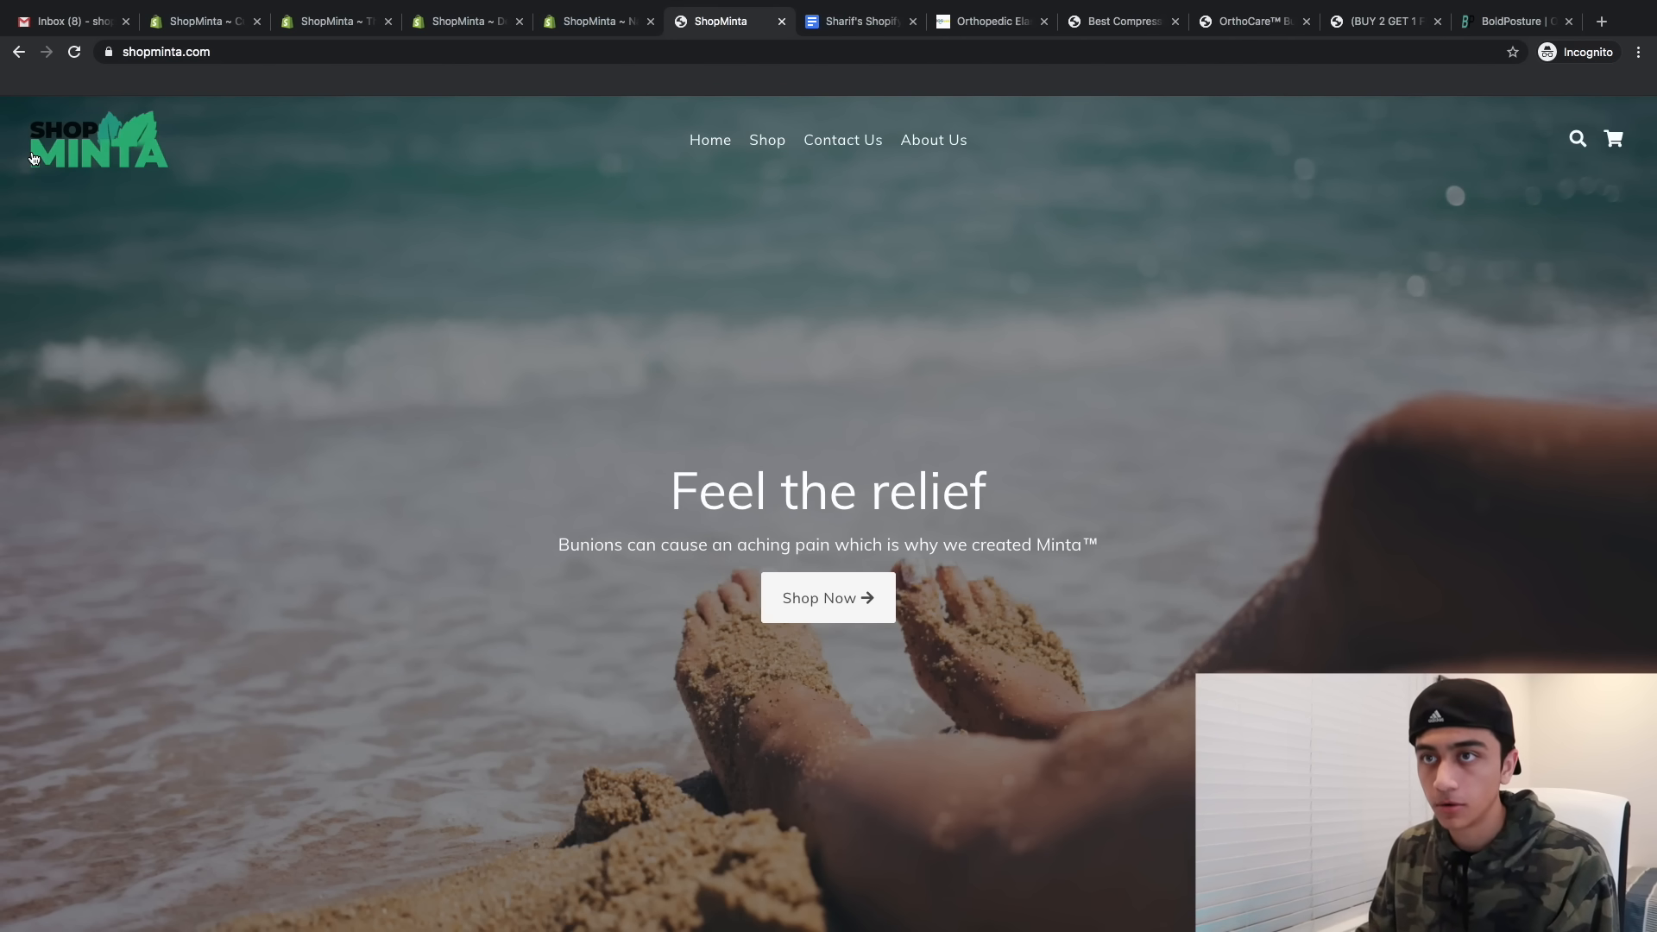
- Review the live storefront footer, then bring the theme editor tab back beside it
scroll(34, 159, "up", 5)
scroll(143, 164, "down", 5)
scroll(873, 344, "down", 5)
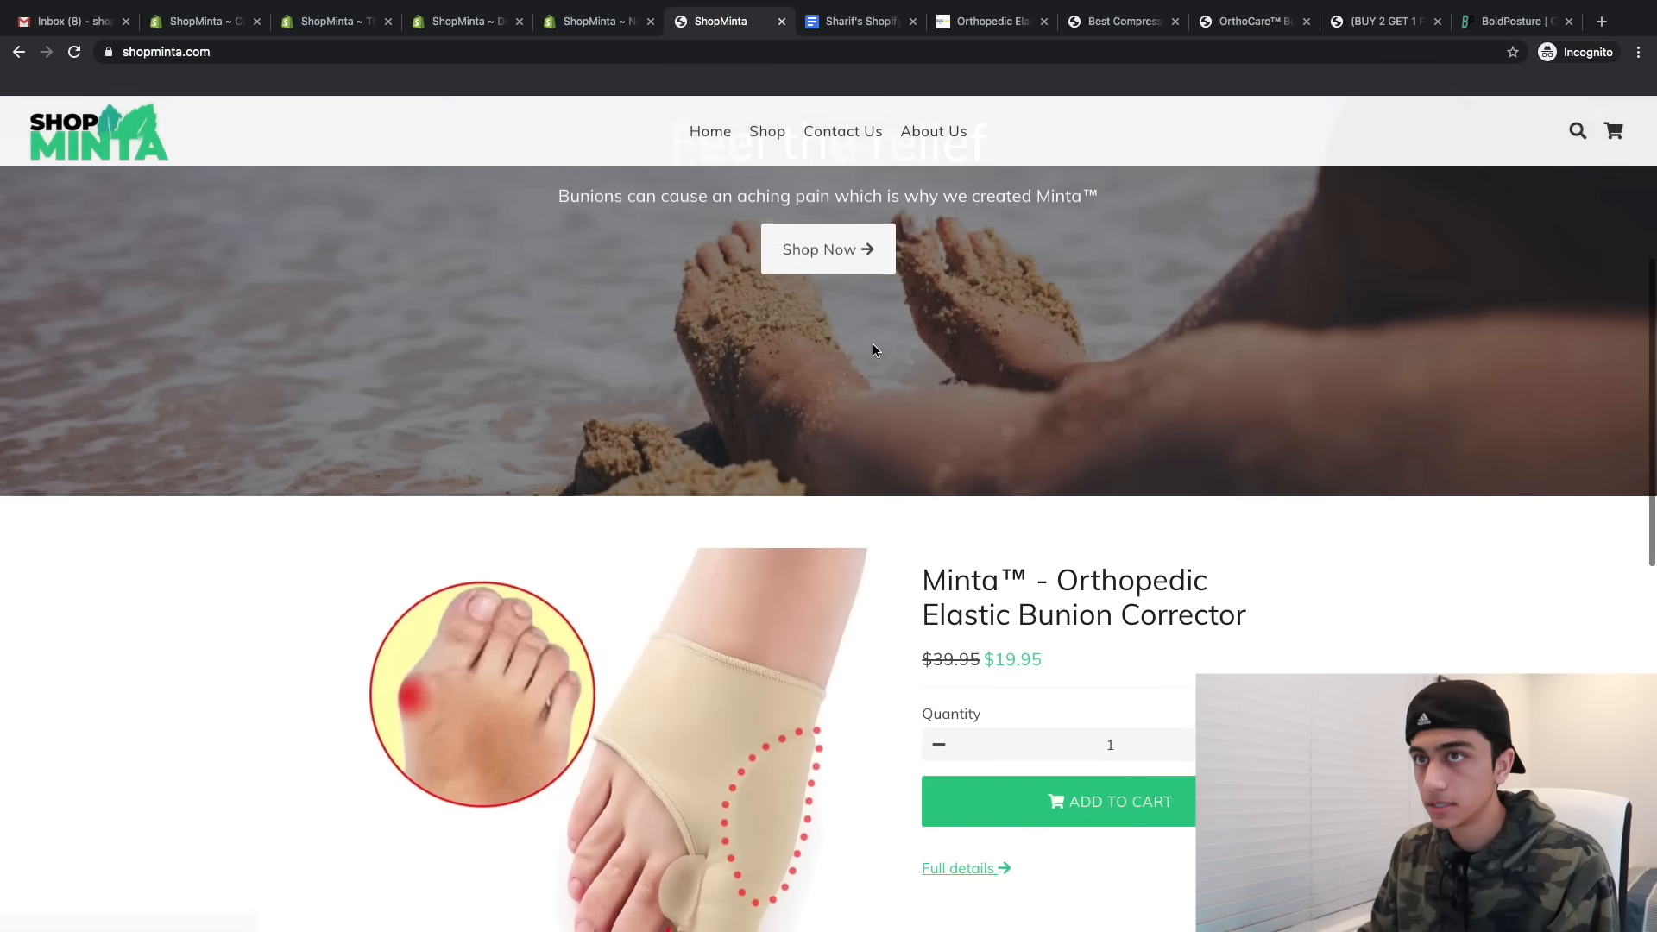
scroll(873, 343, "up", 3)
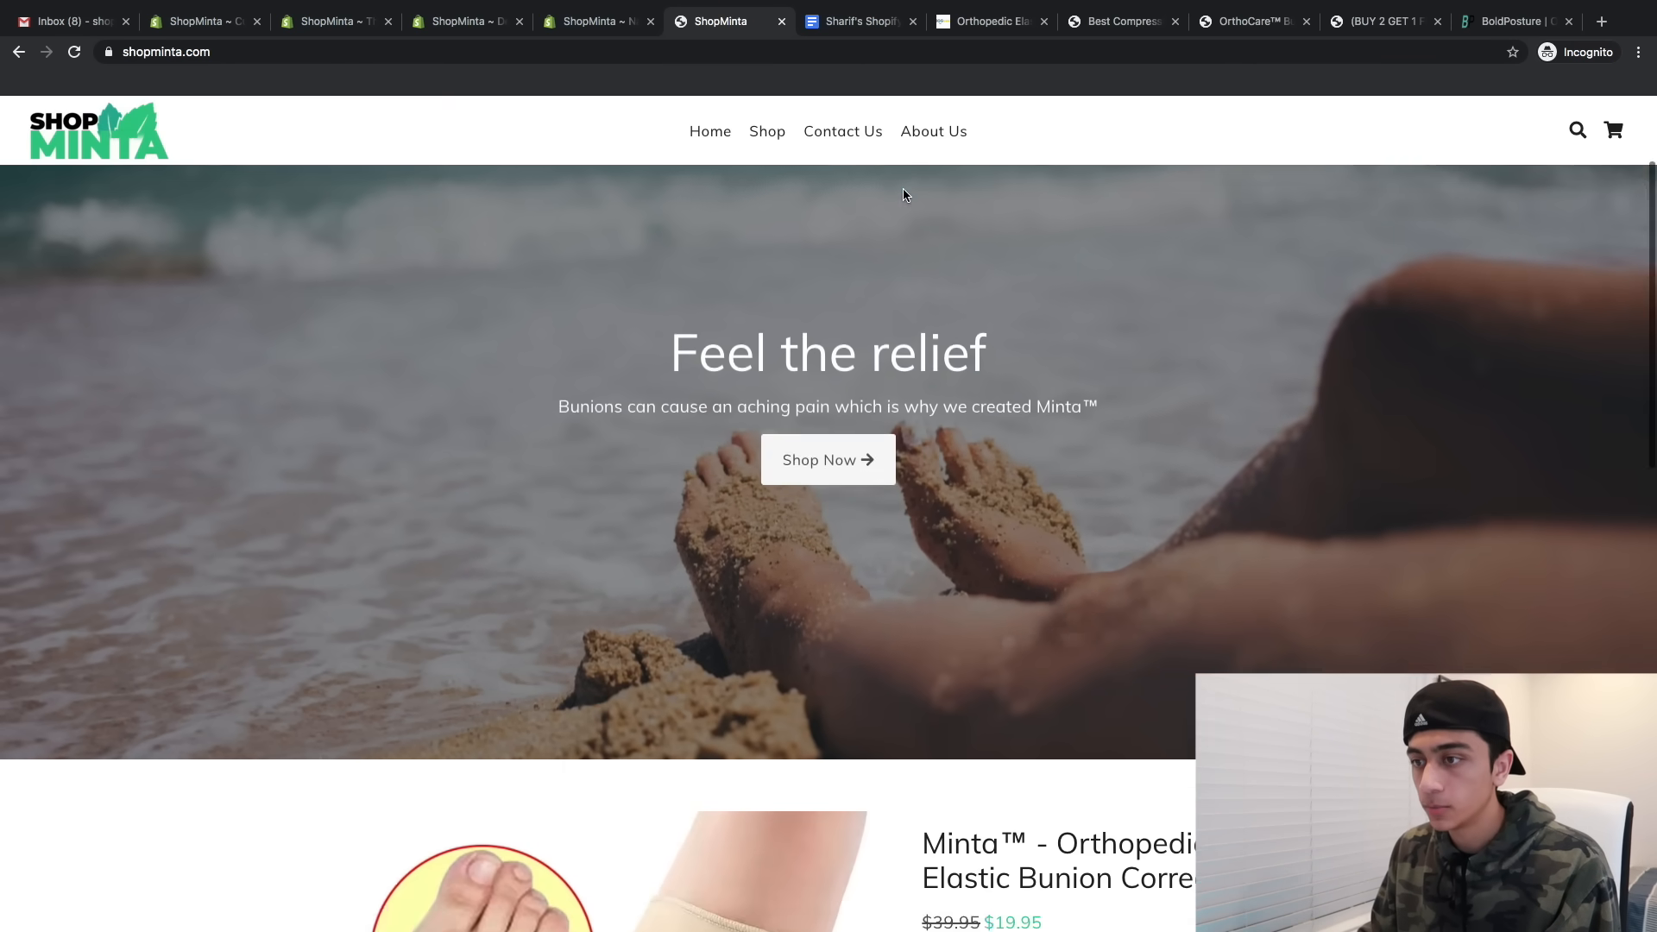
scroll(902, 188, "down", 15)
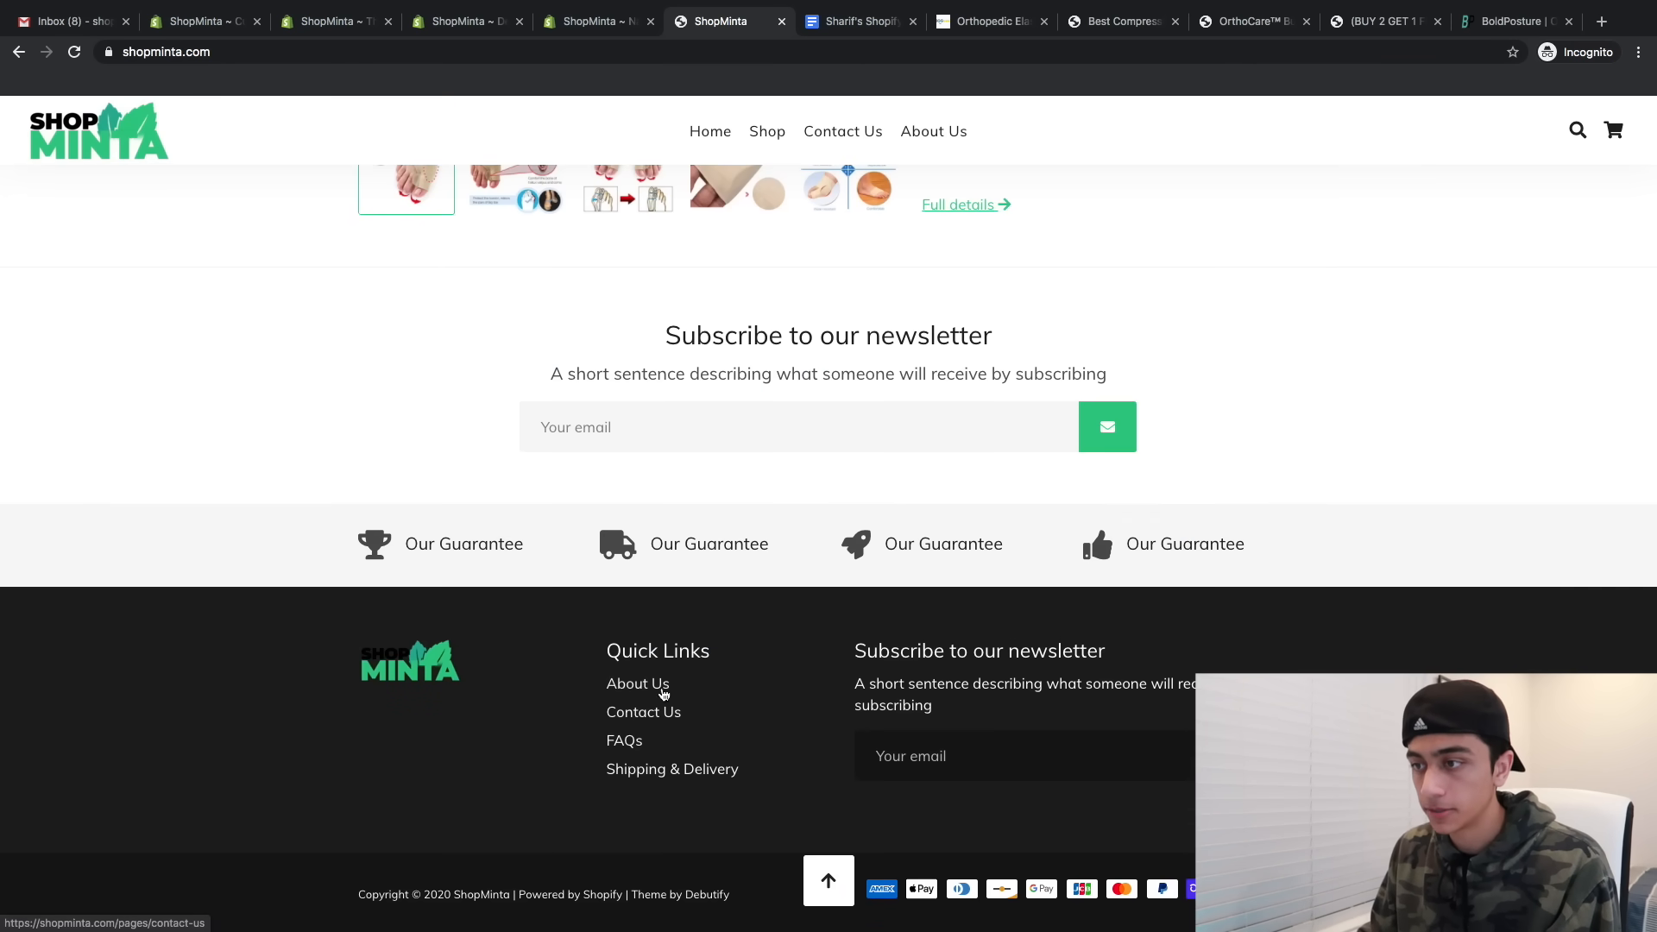
scroll(641, 690, "up", 3)
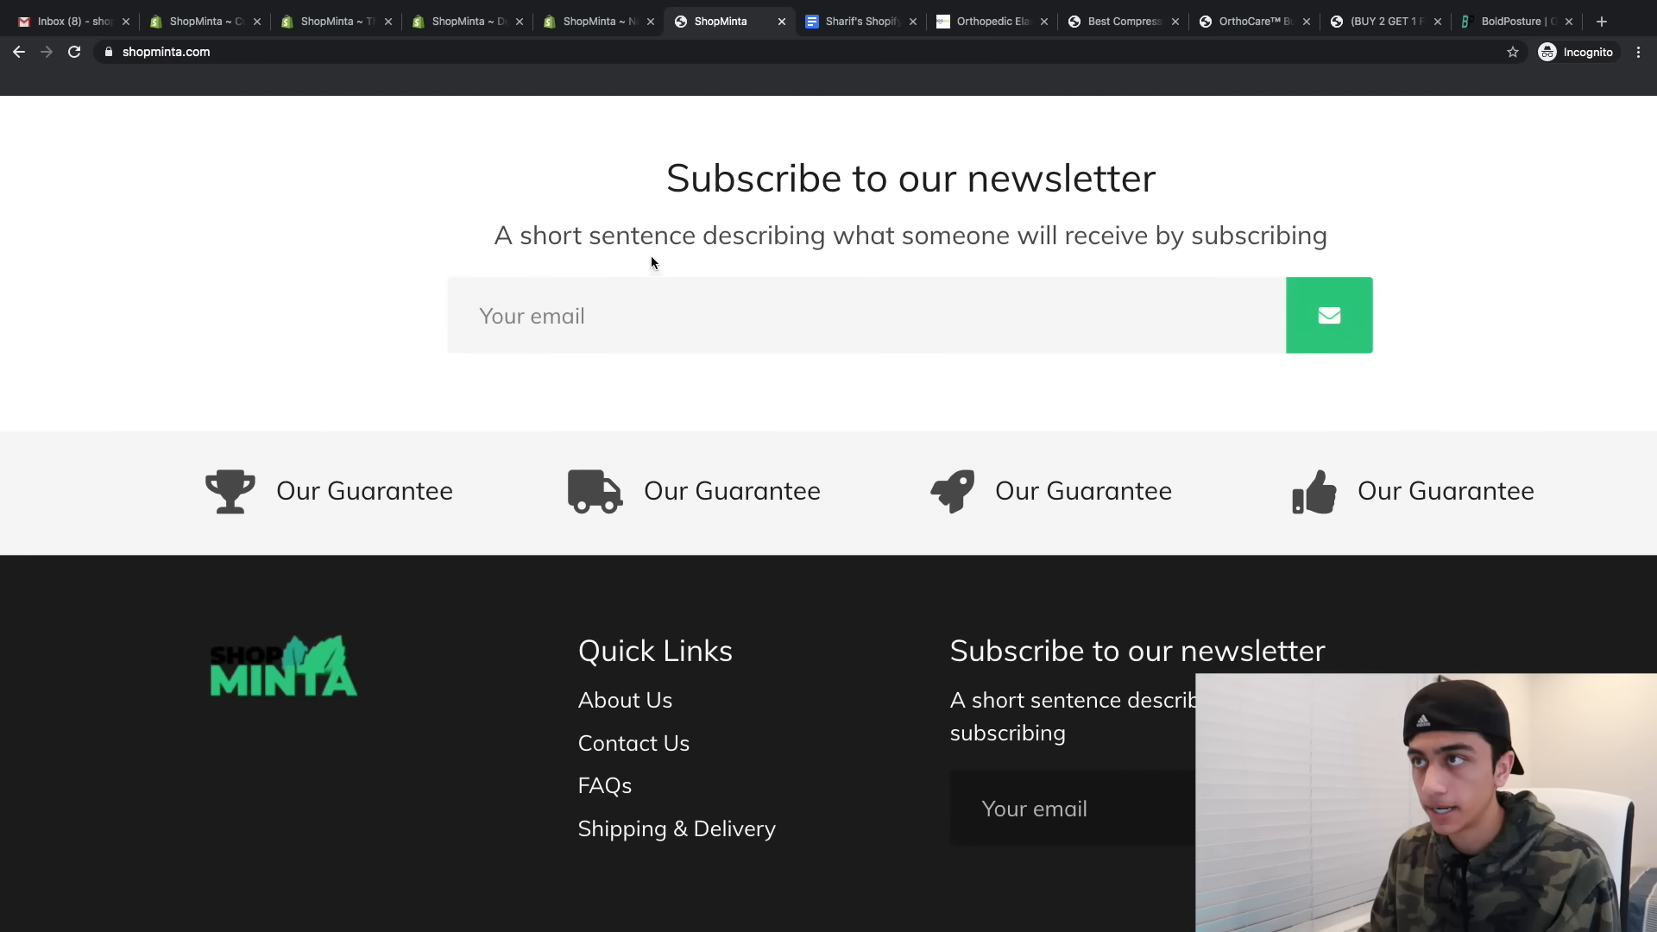
left_click(572, 48)
left_click_drag(214, 24, 619, 24)
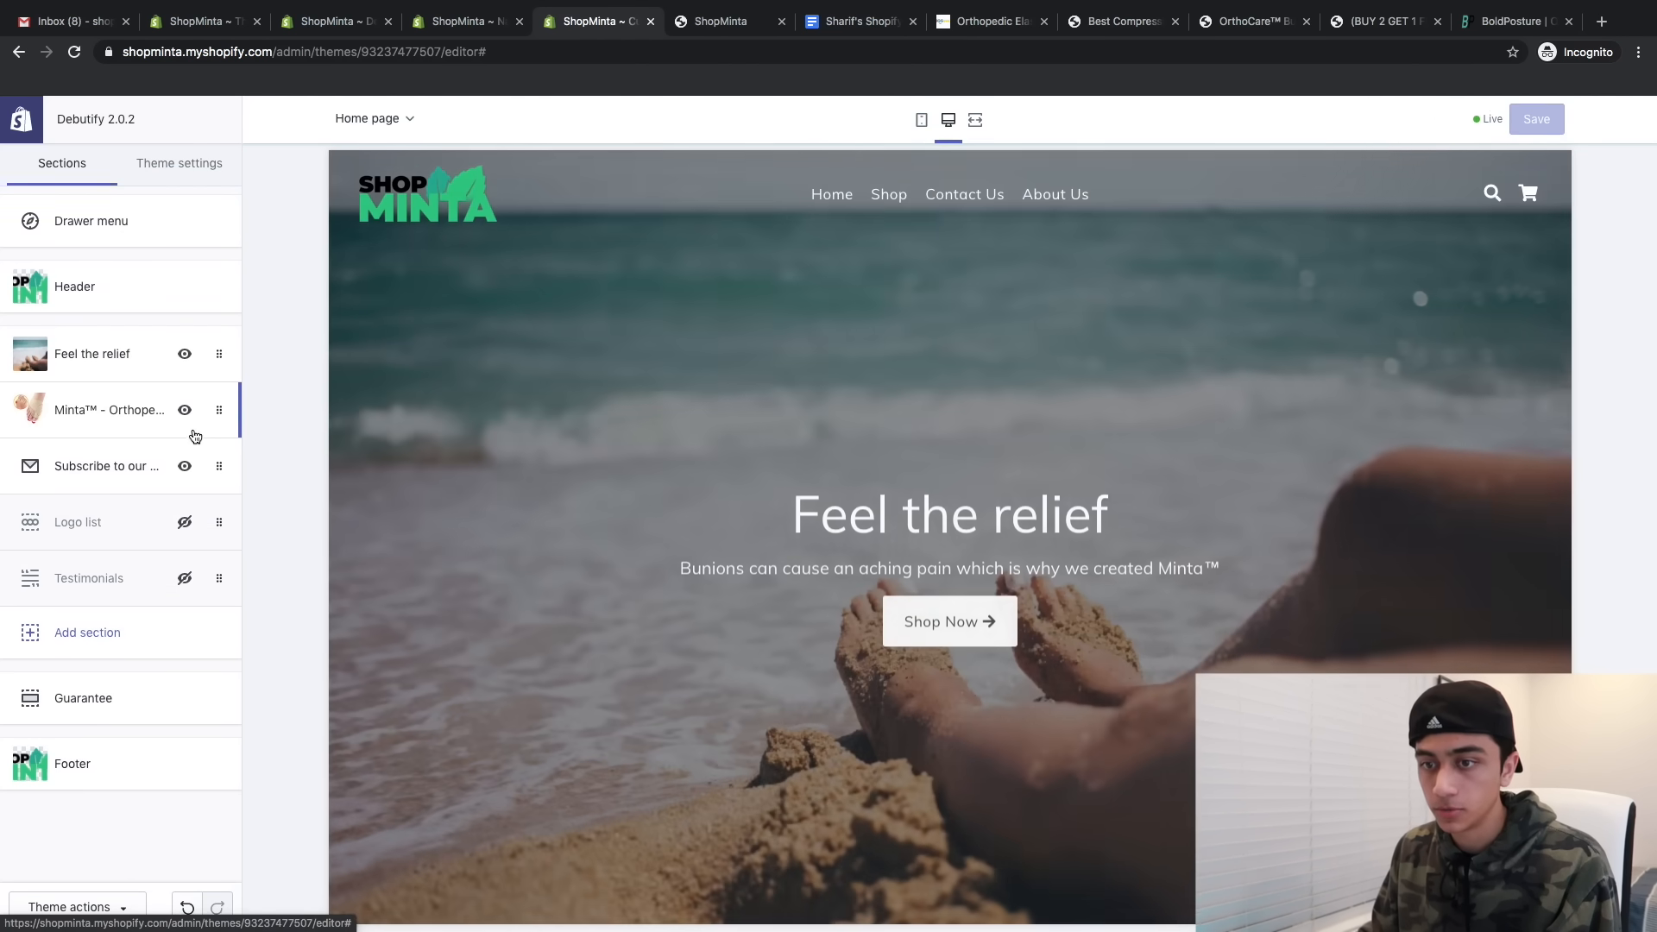
- Add a footer menu block that shows the Policies menu
left_click(207, 761)
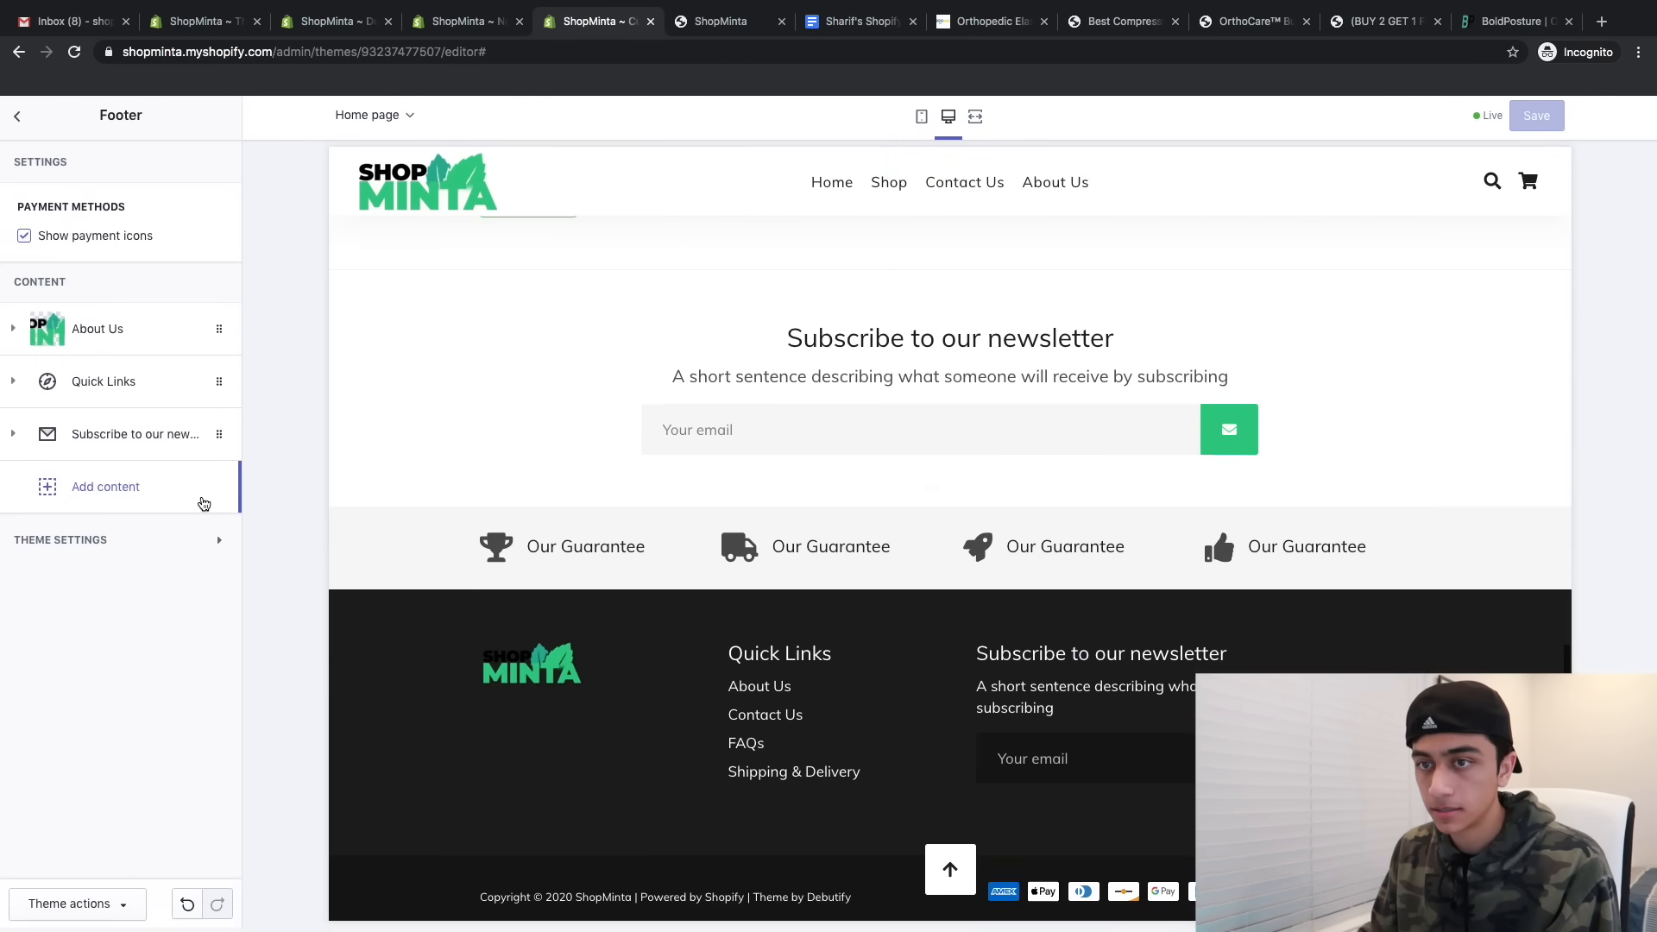
left_click(203, 504)
left_click(69, 556)
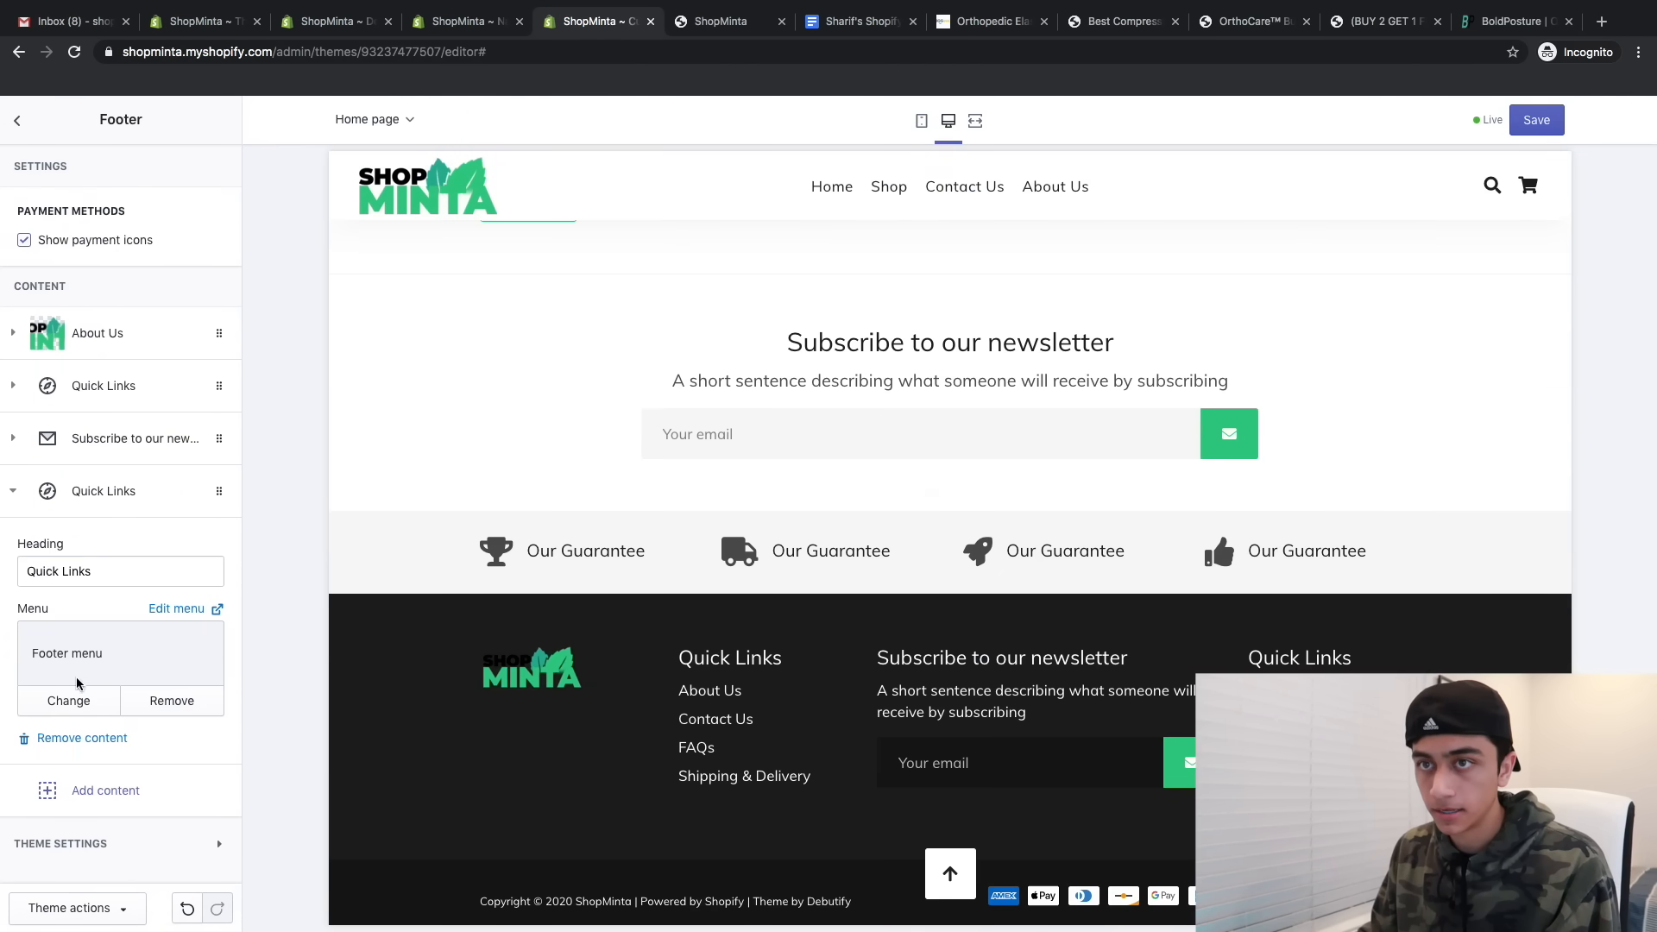
left_click(69, 699)
left_click(104, 330)
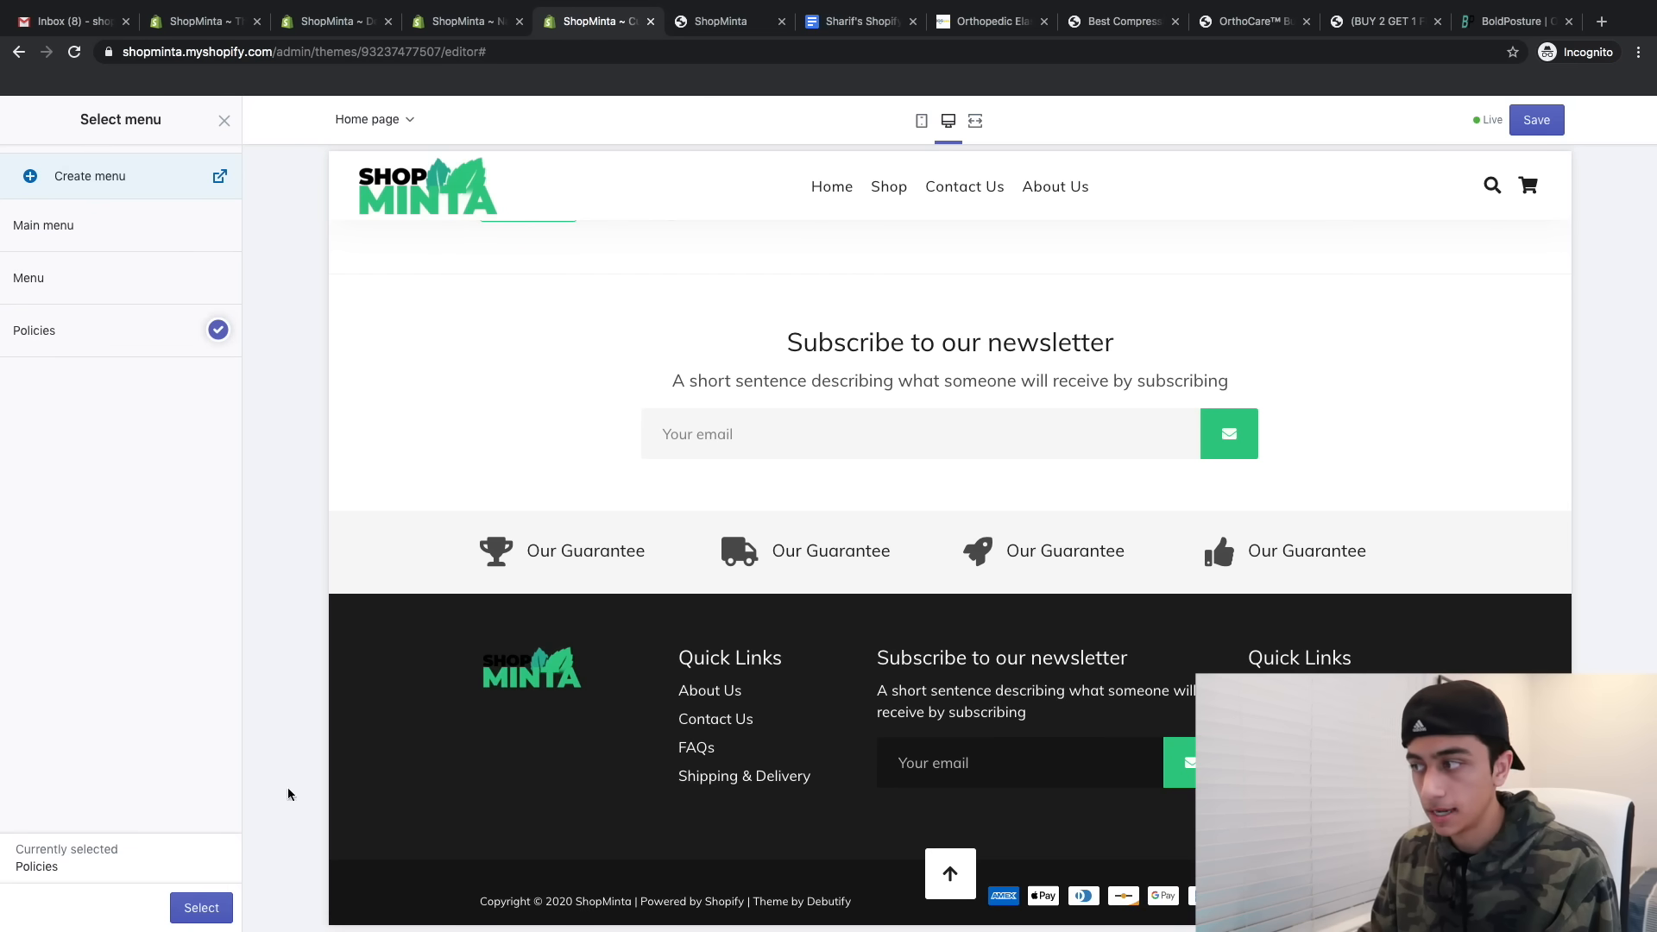
left_click(189, 910)
- Rename the block heading 'Polciies' and move it above the newsletter block
left_click(134, 571)
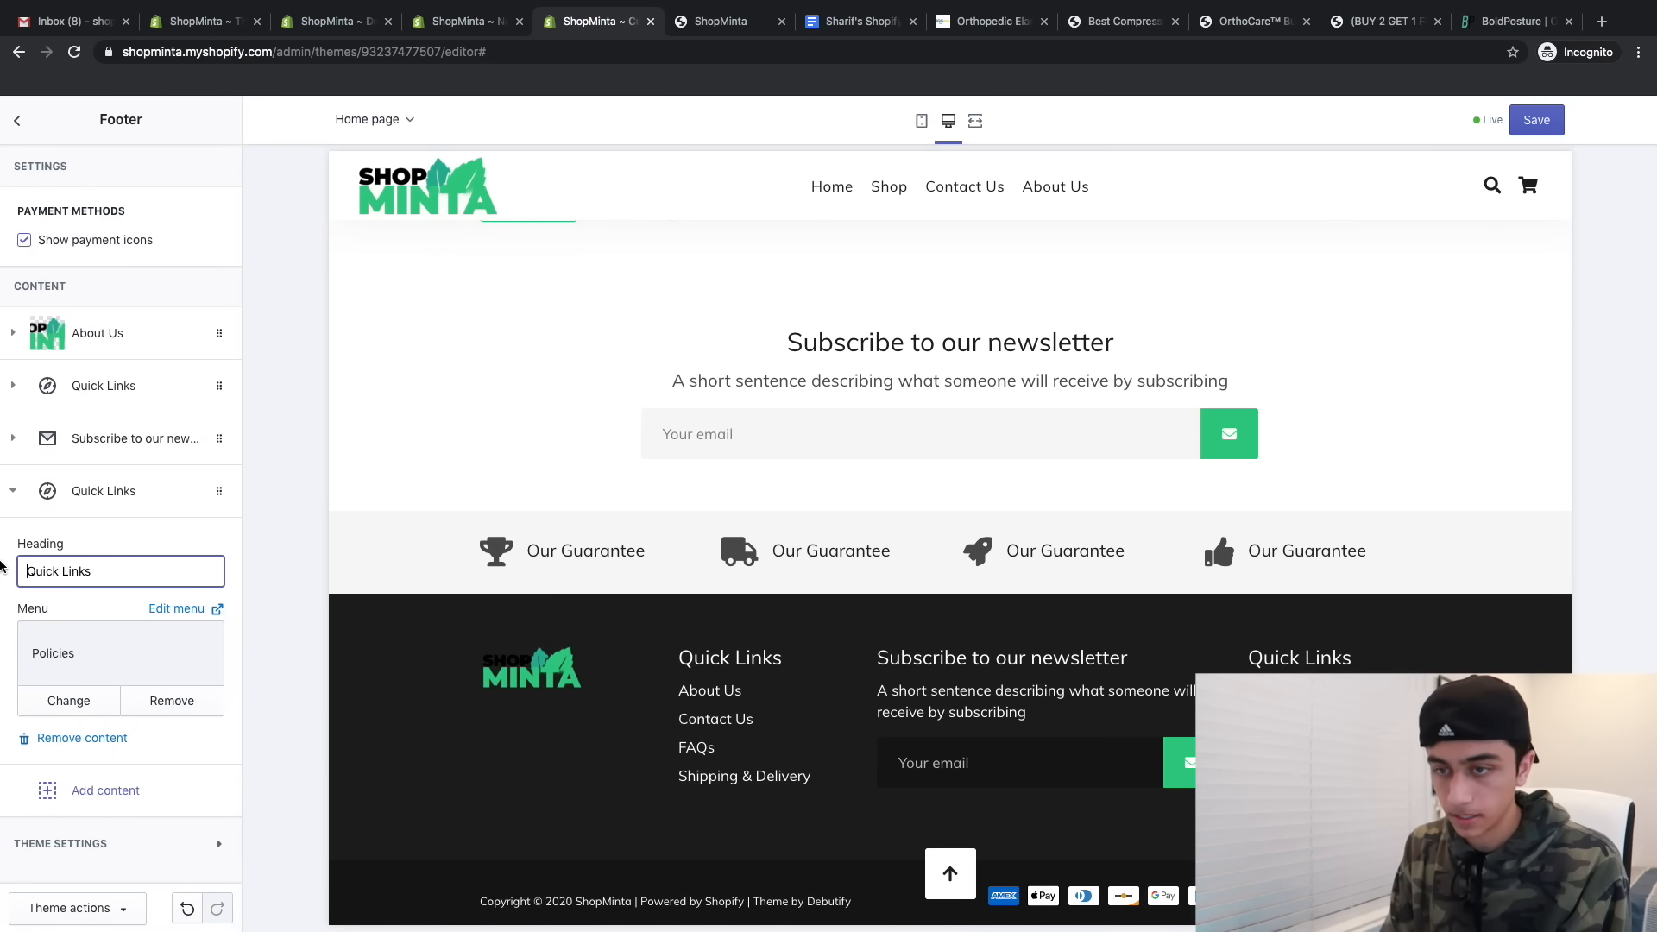
key("super+a")
type("Polciies")
left_click(102, 490)
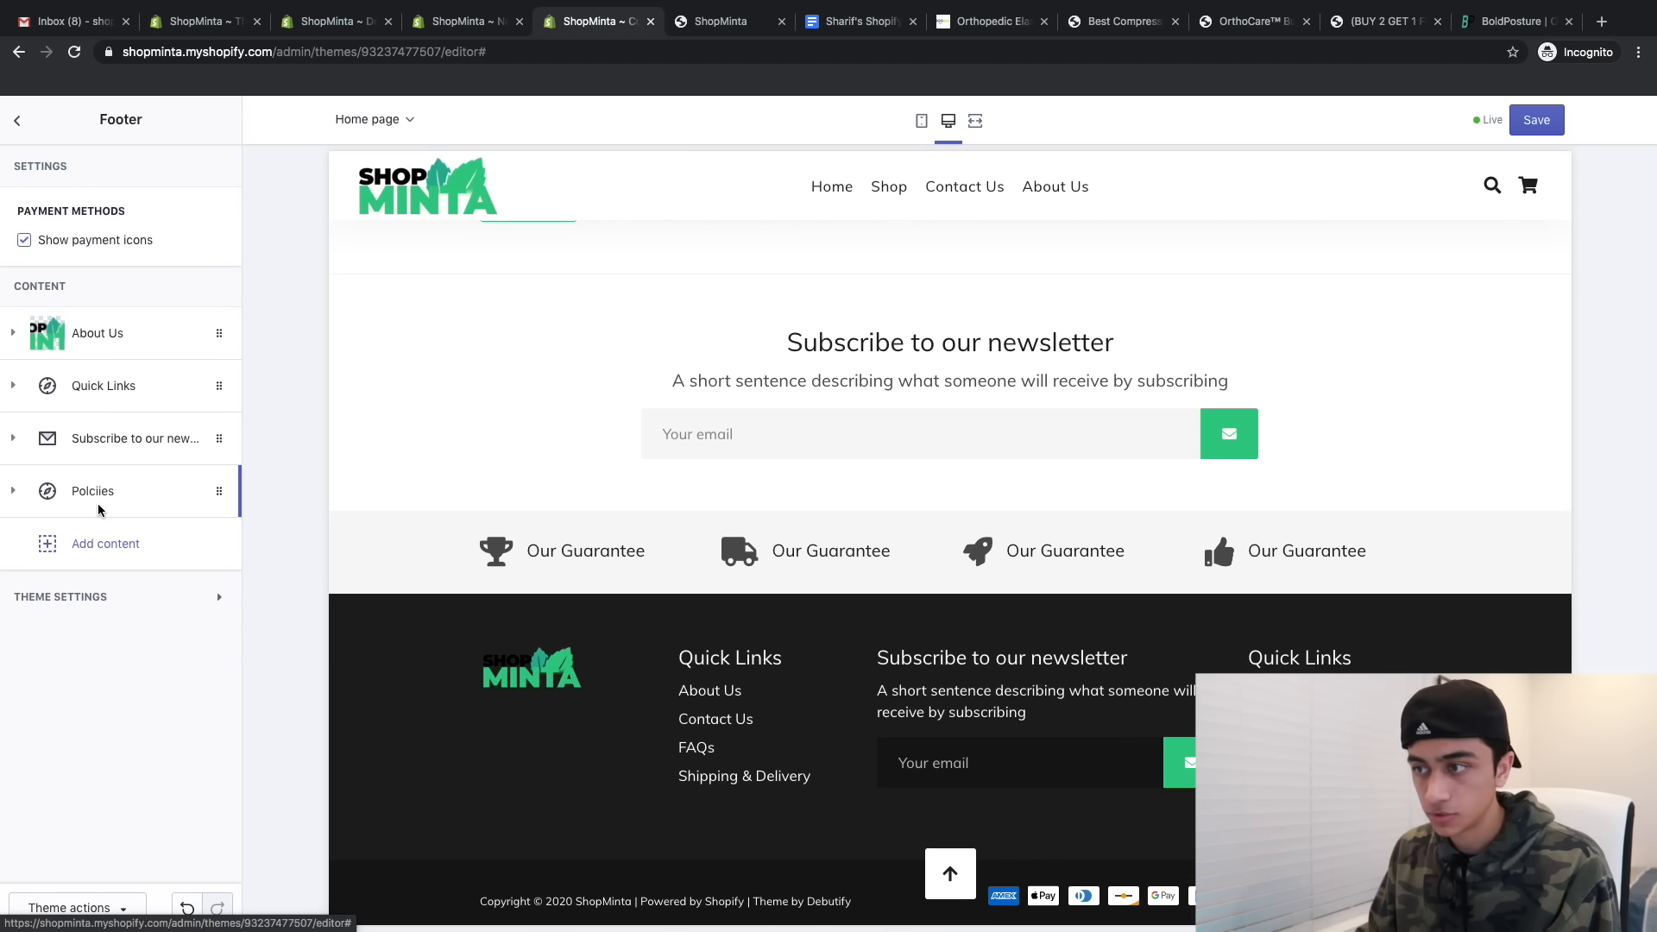
left_click_drag(101, 509, 101, 440)
left_click(108, 406)
left_click(104, 403)
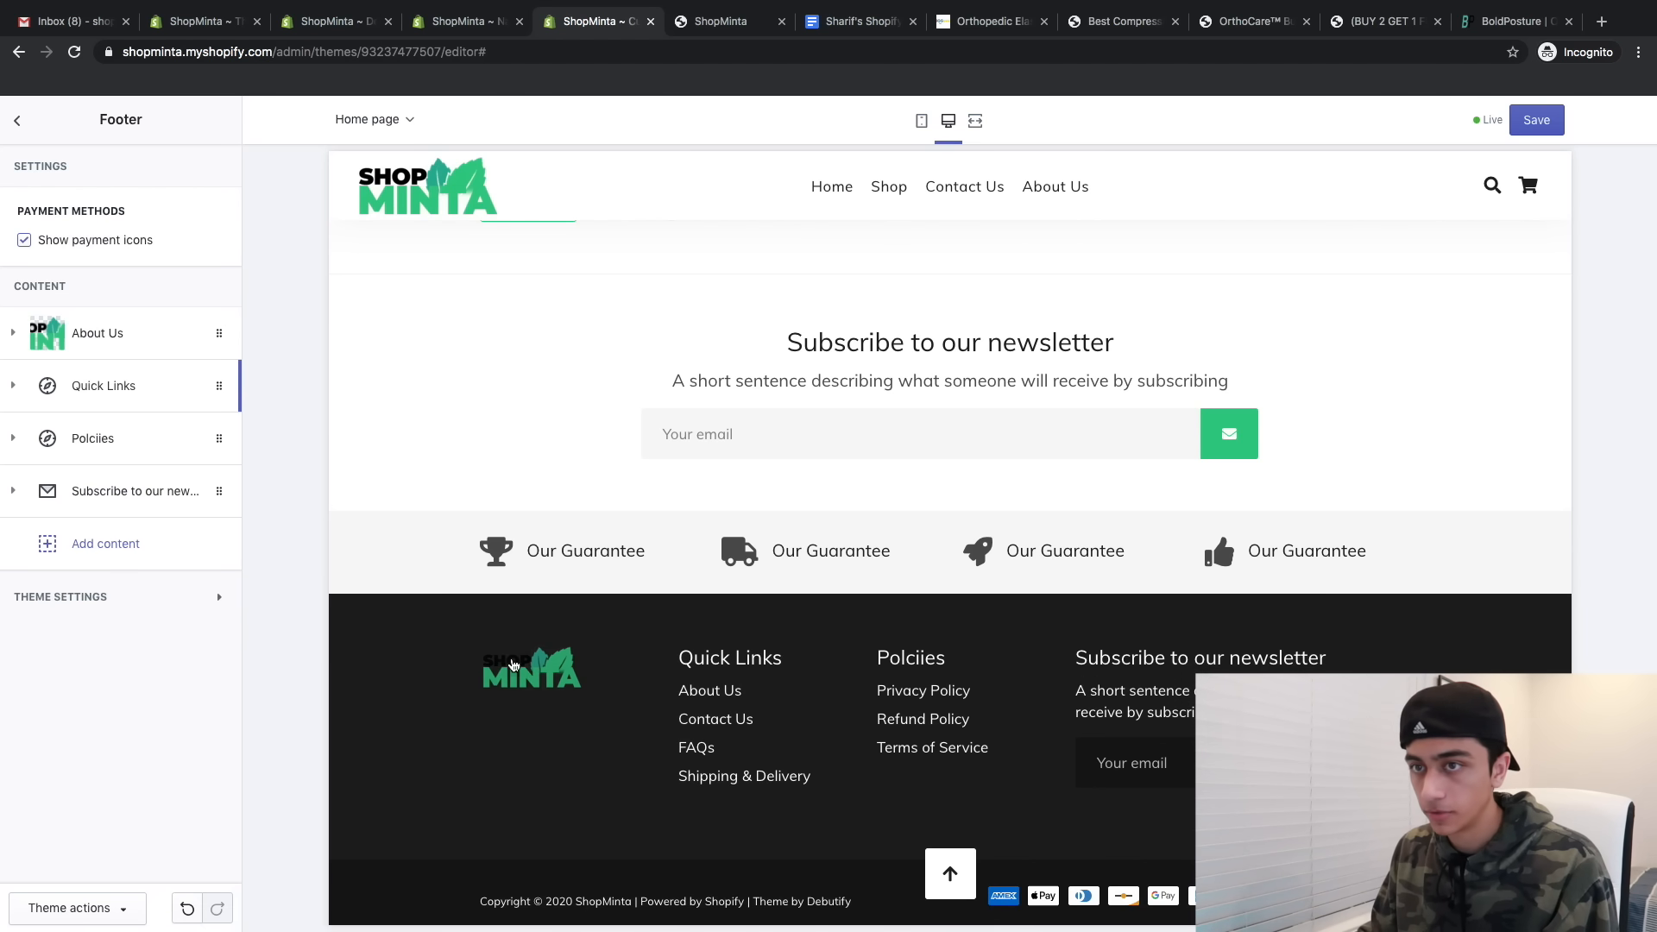
- Start the About Us block text with 'The #1 shop for na'
left_click(122, 325)
left_click(122, 326)
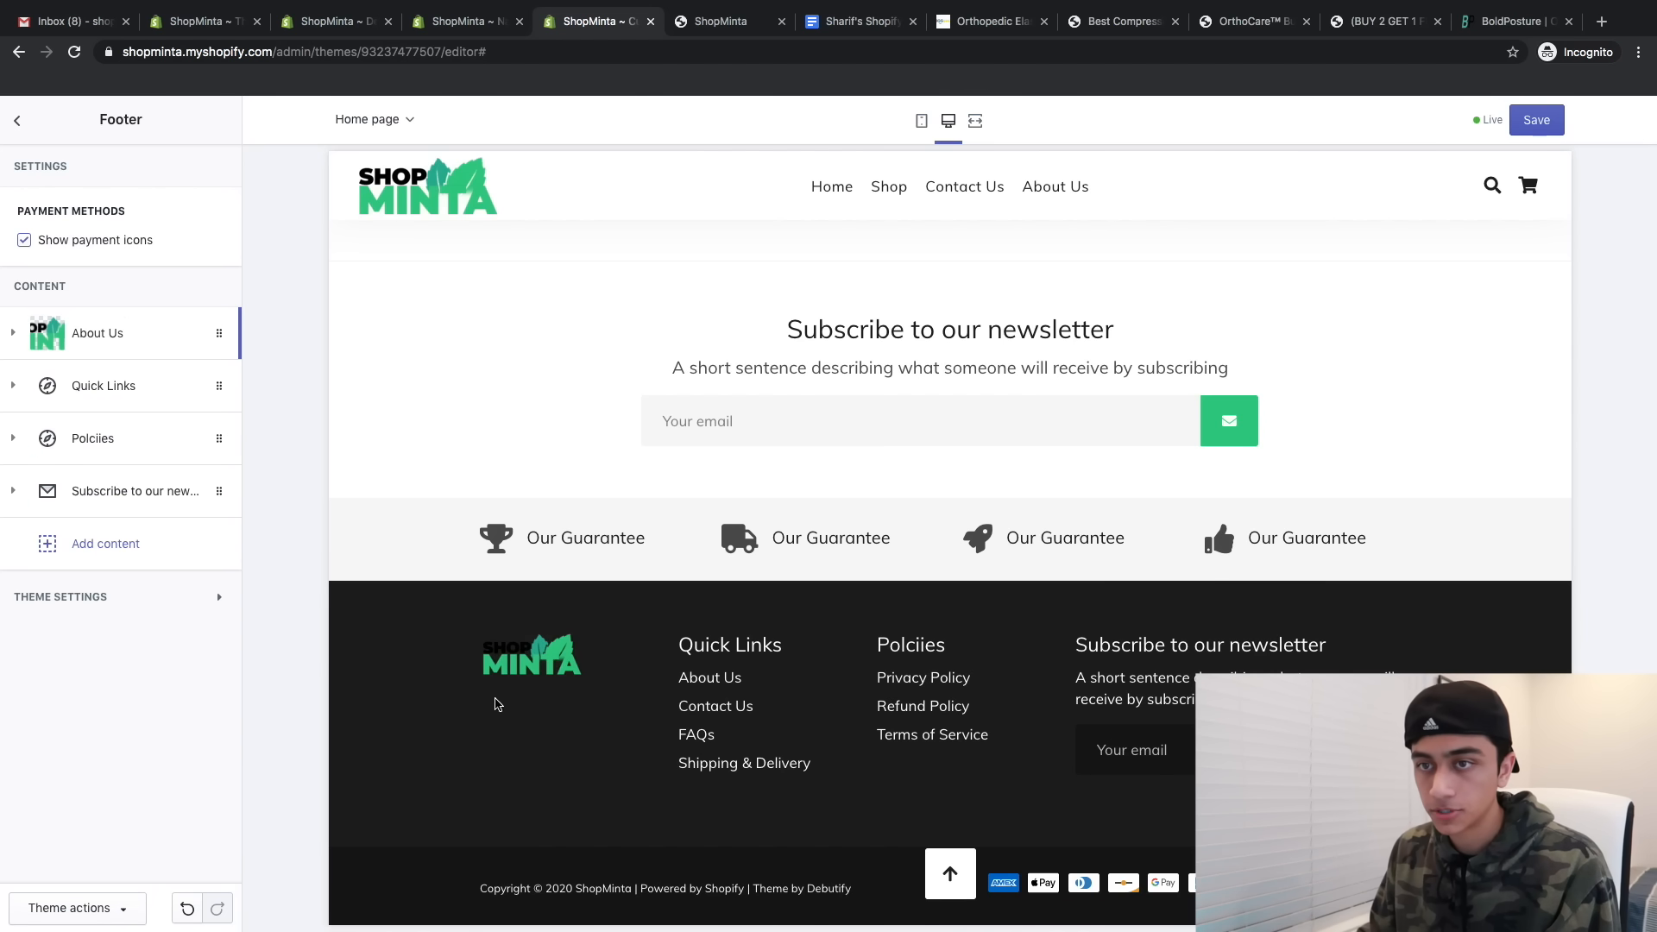
left_click(62, 336)
scroll(125, 574, "down", 6)
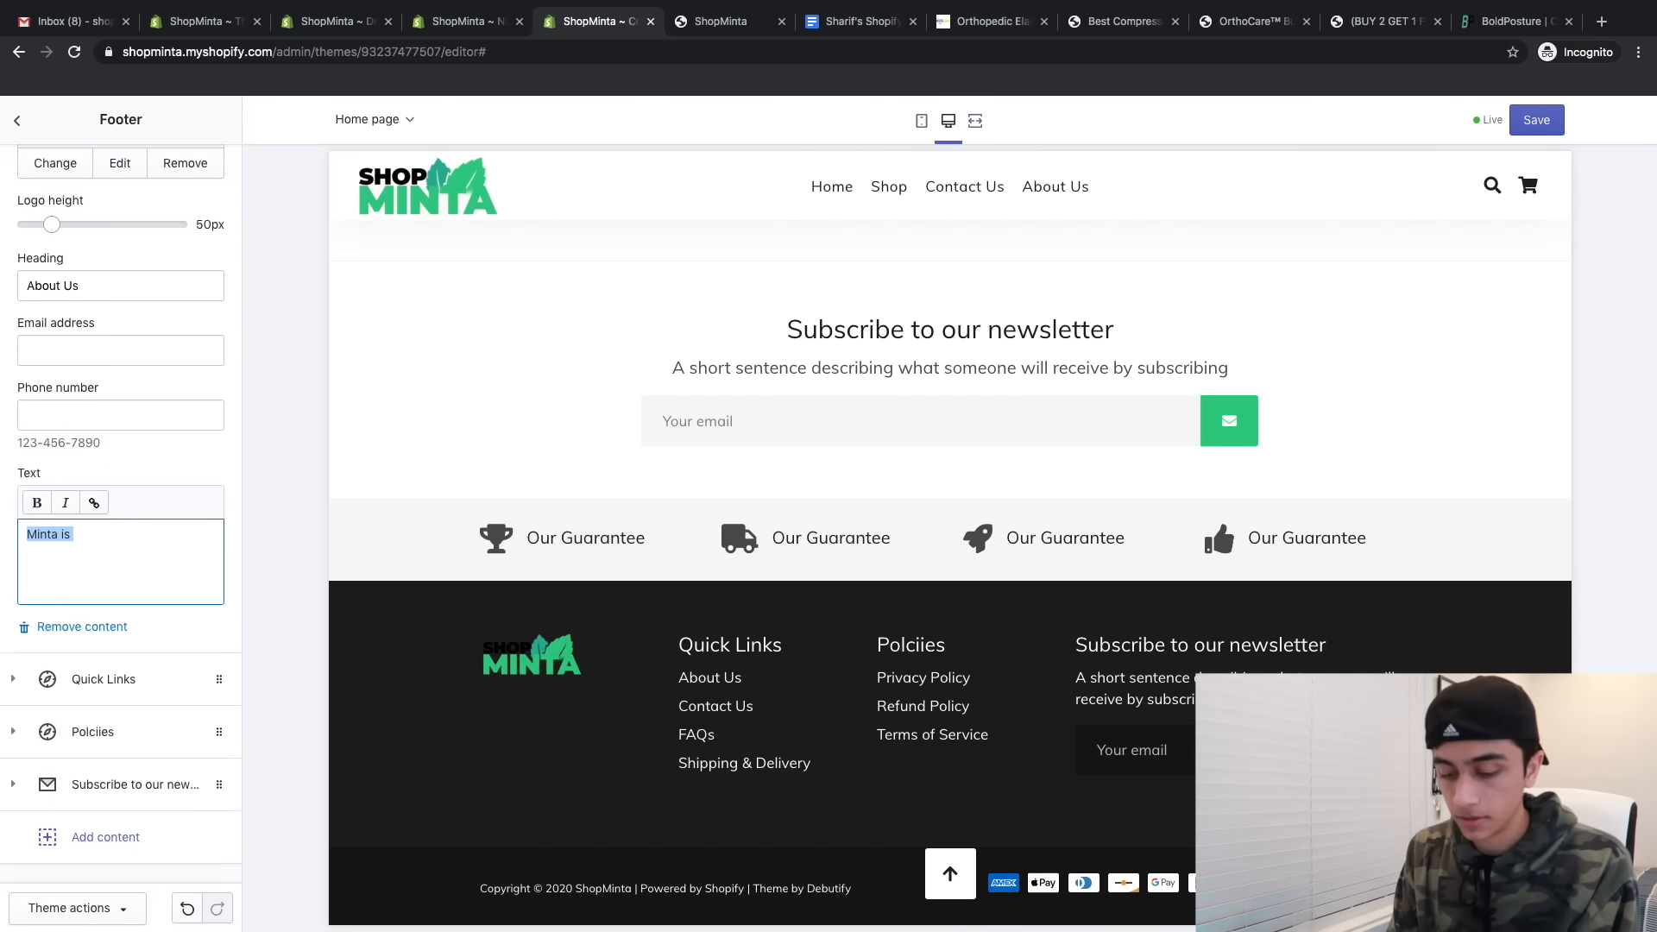
type("The")
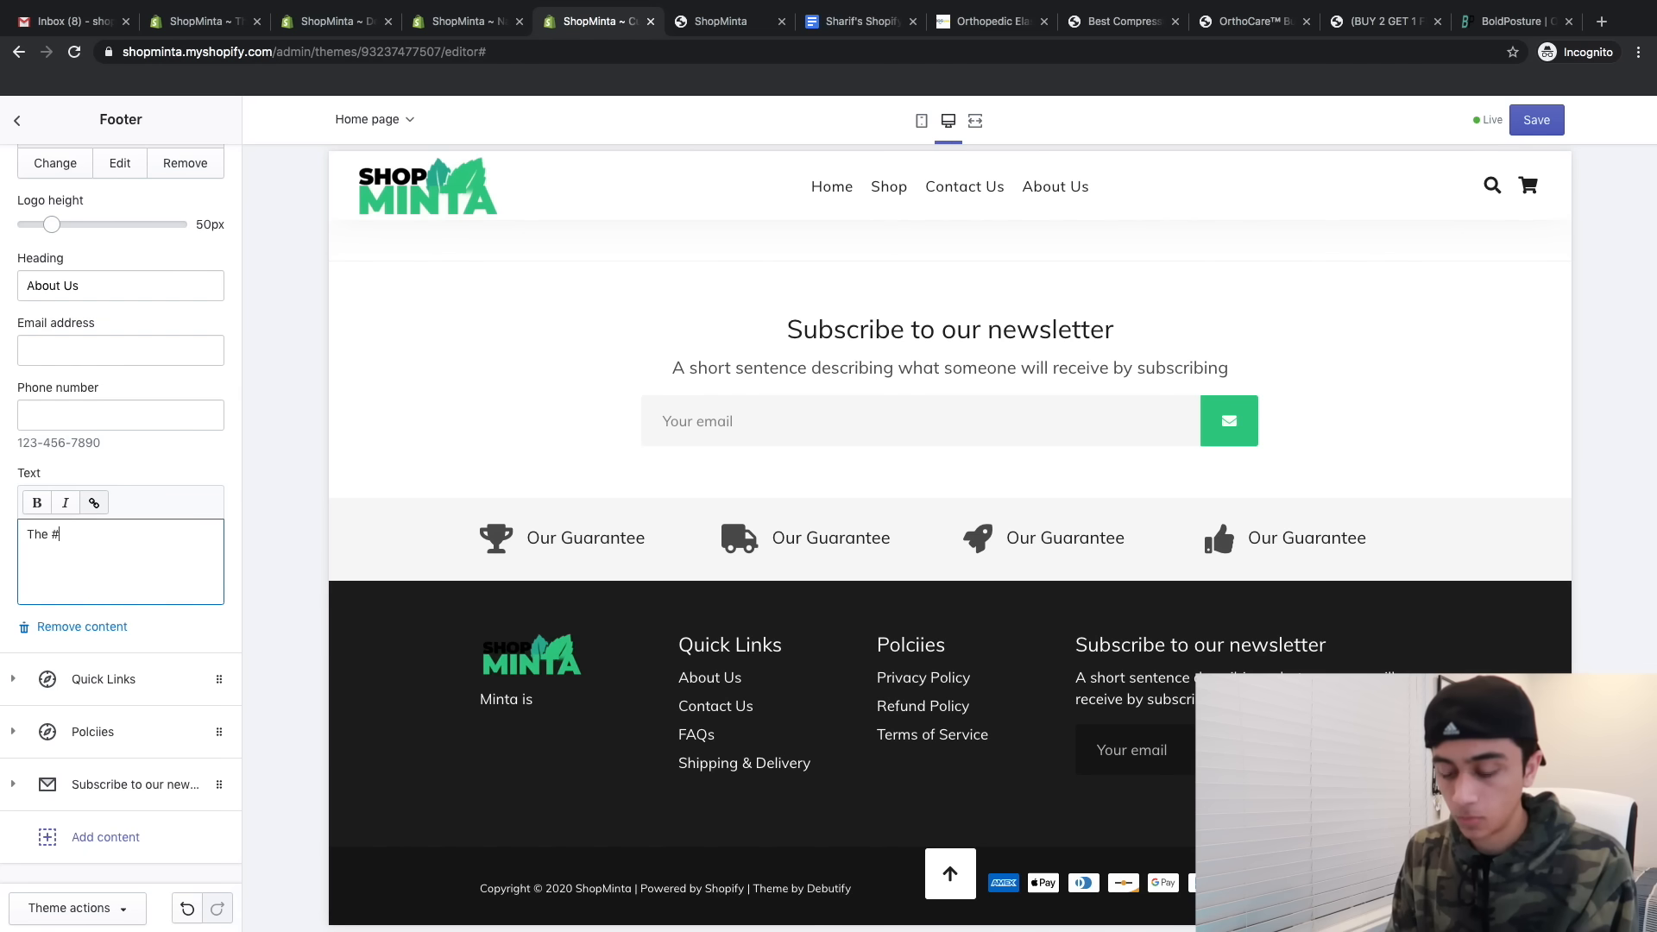
type(" #1 shop for na")
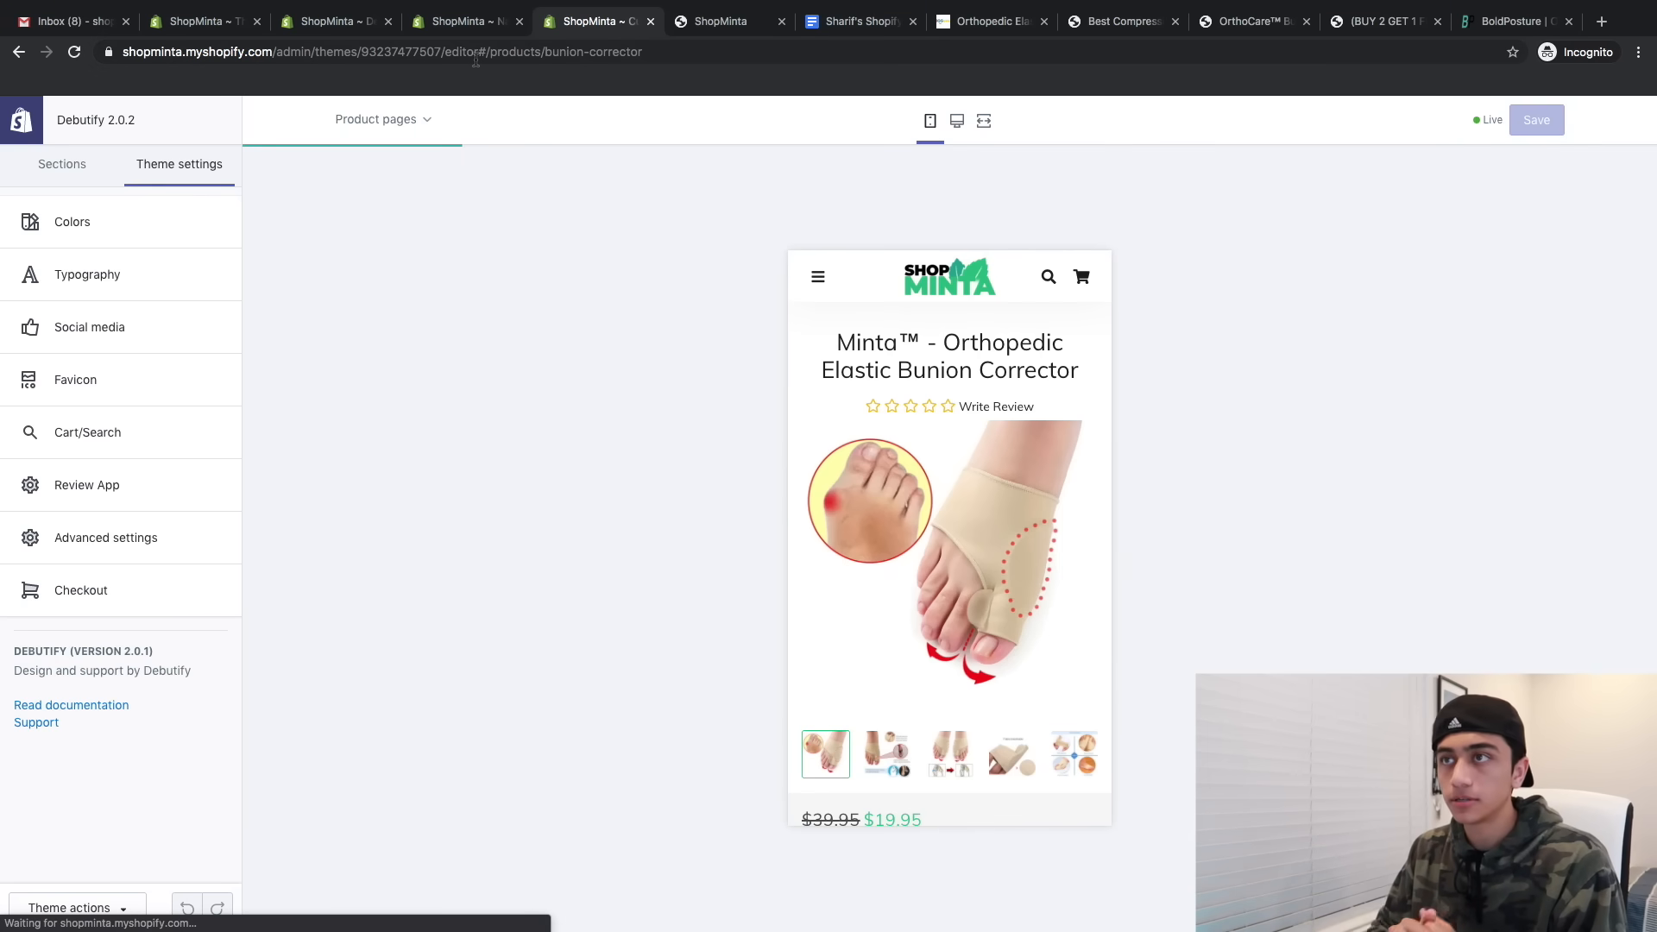
- Subscribe Areviews to the Premium plan and approve the $6.99 every-30-days charge
left_click(463, 22)
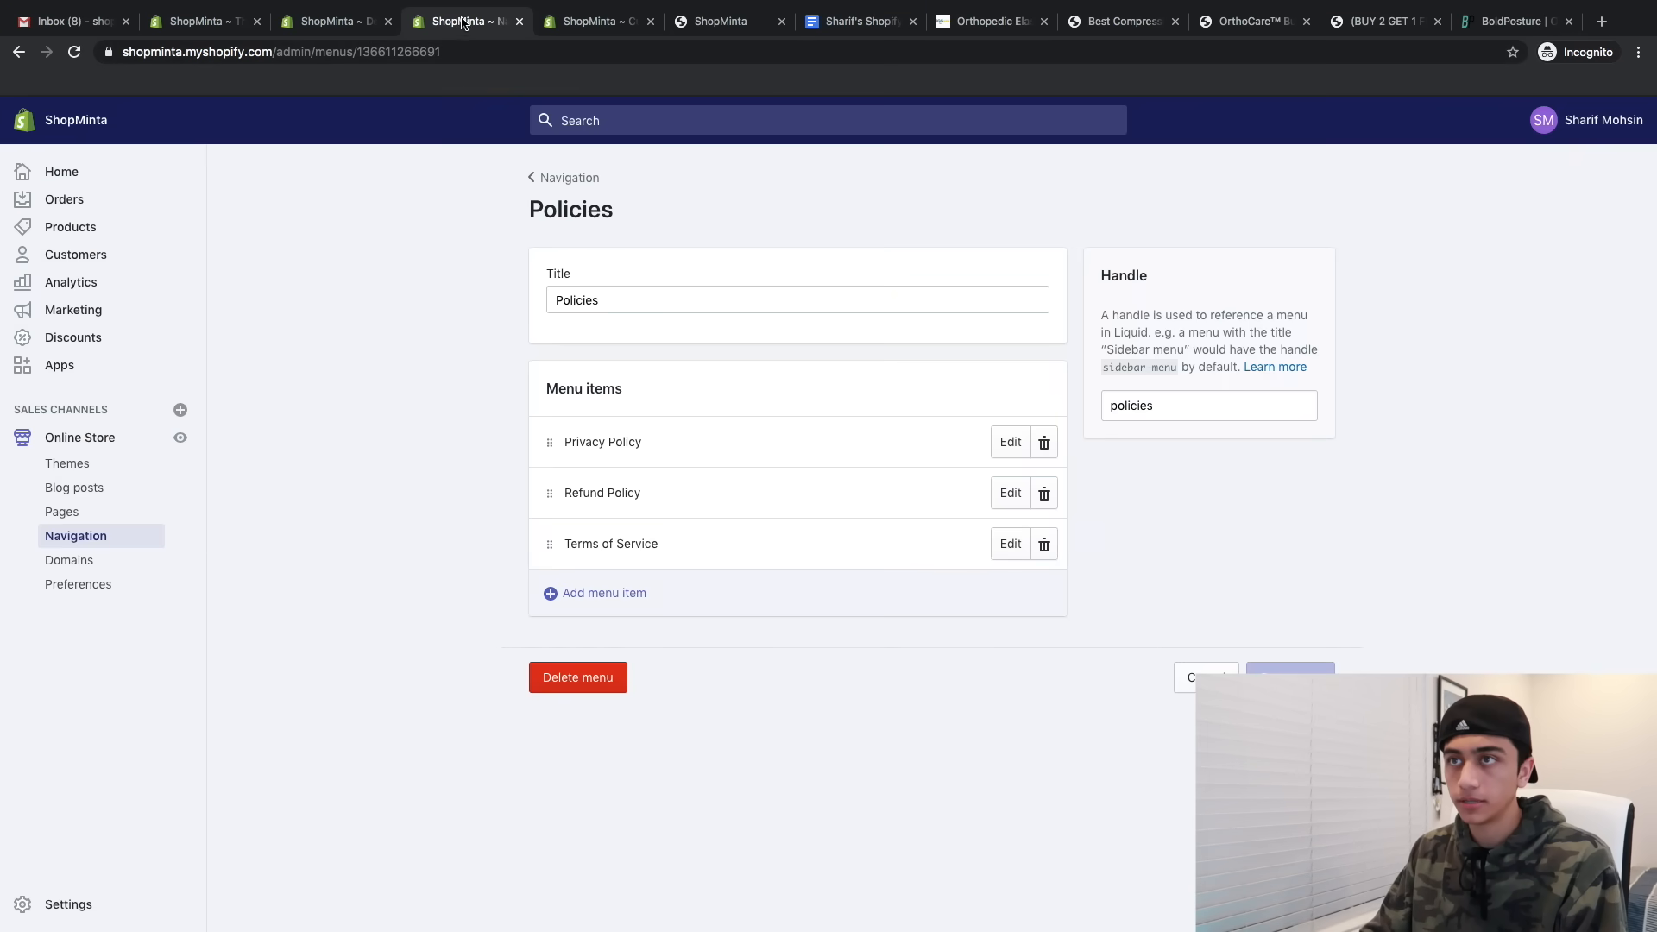
left_click(328, 23)
left_click(58, 368)
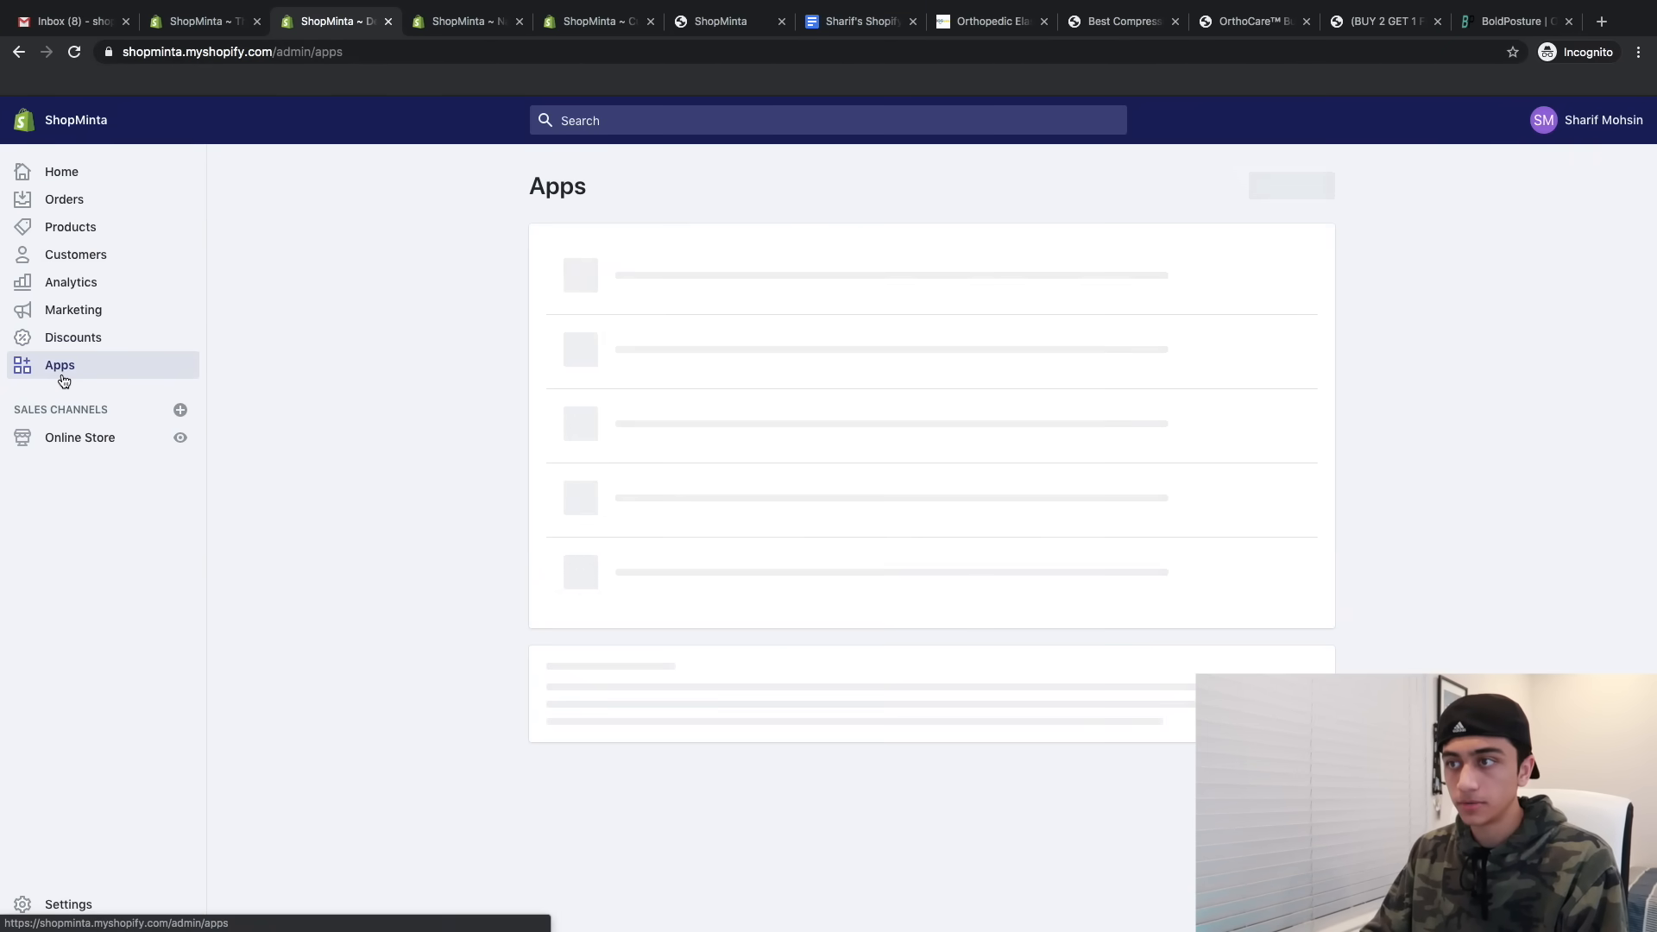
left_click(644, 277)
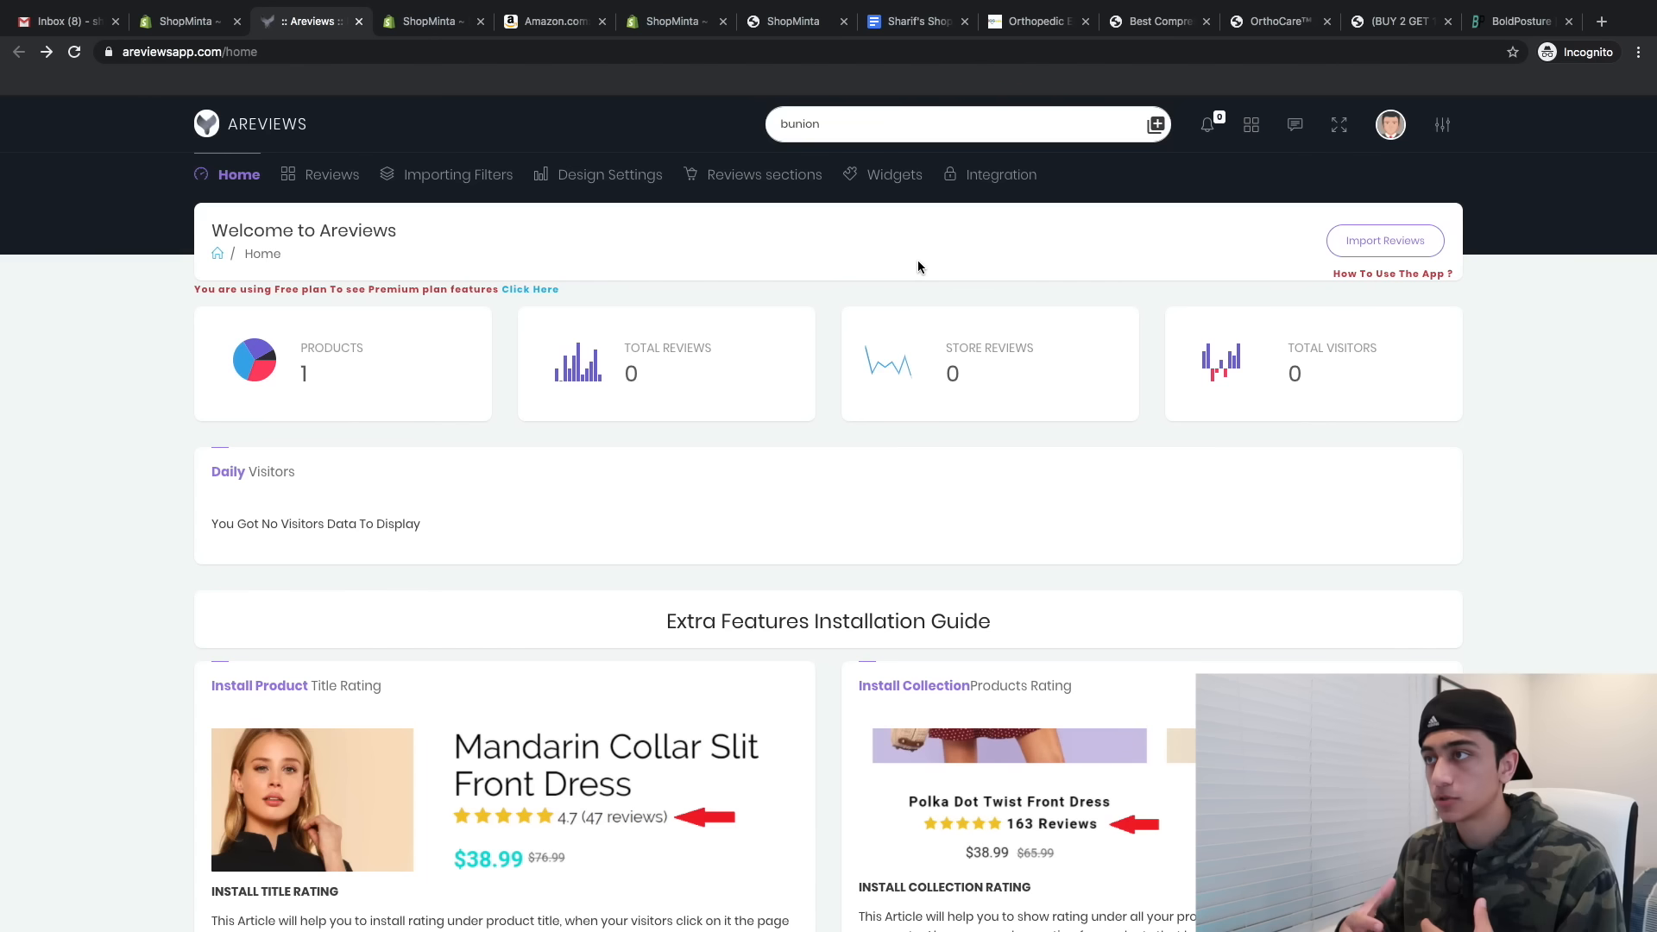
left_click(521, 292)
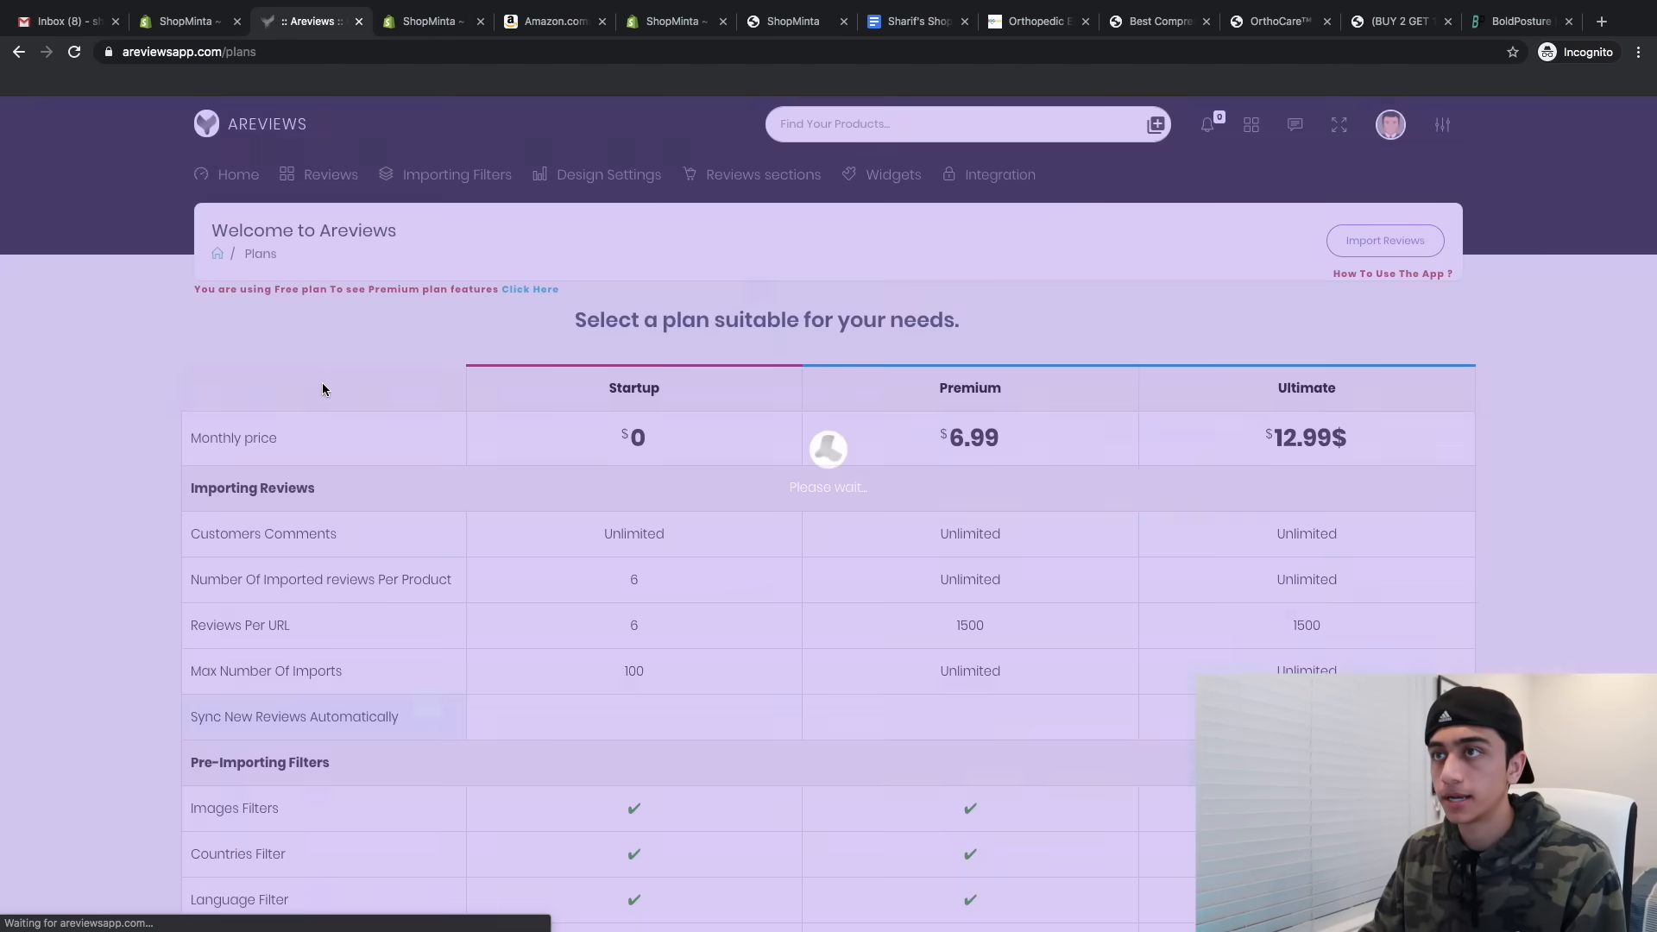
scroll(505, 500, "down", 5)
scroll(505, 499, "down", 20)
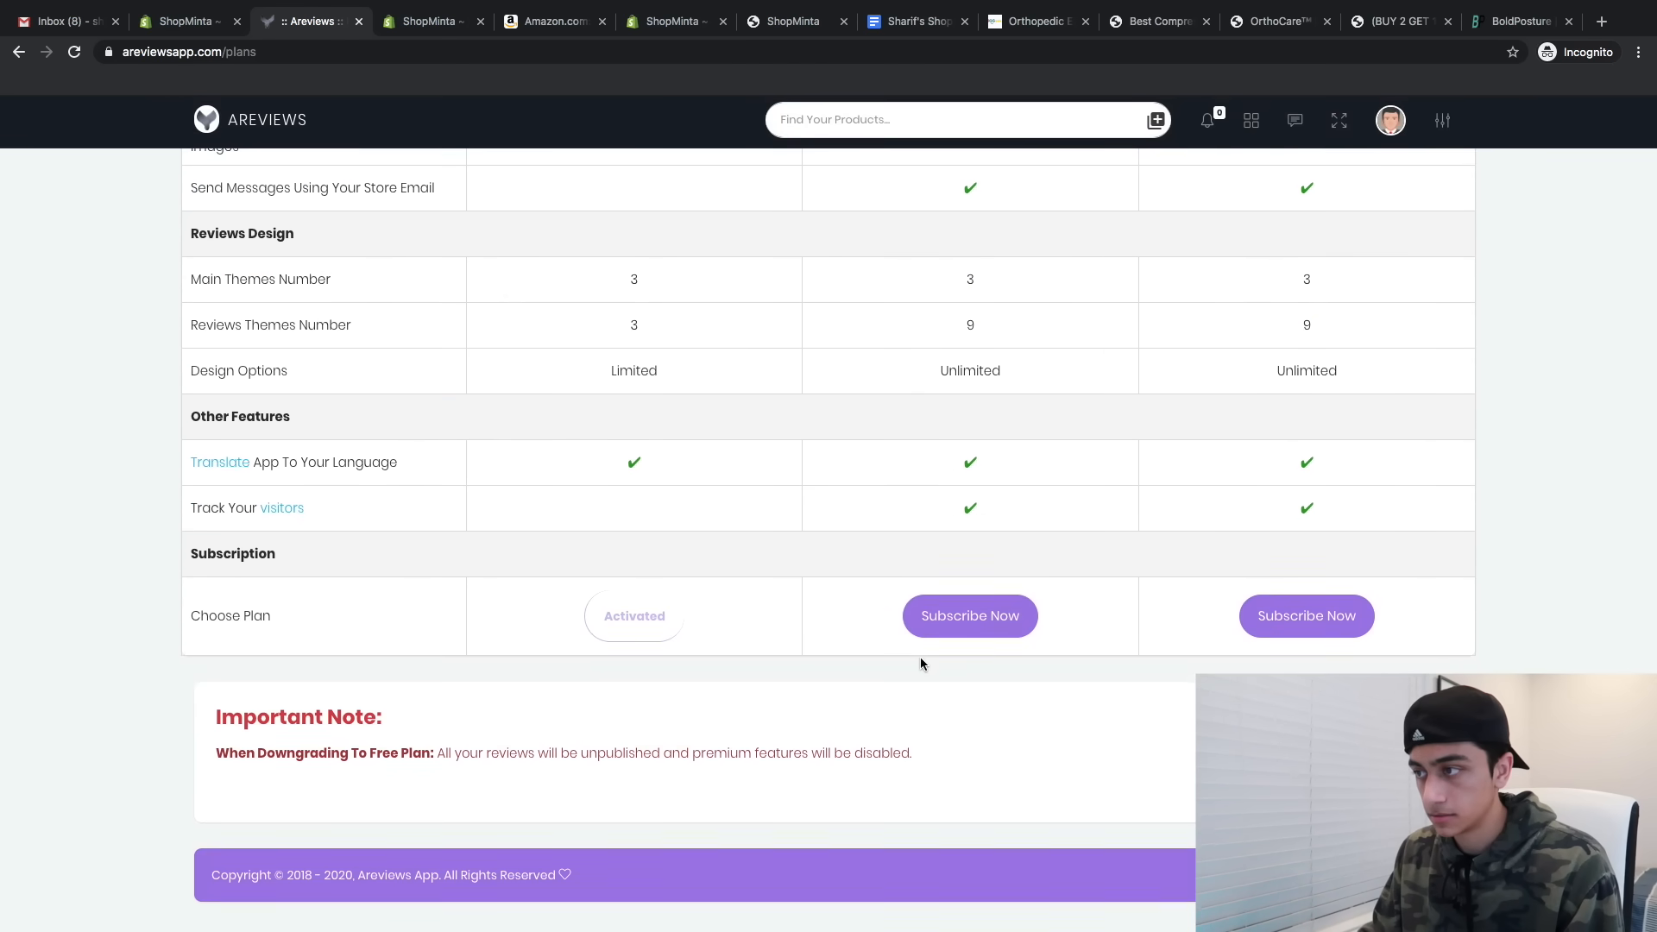
left_click(938, 635)
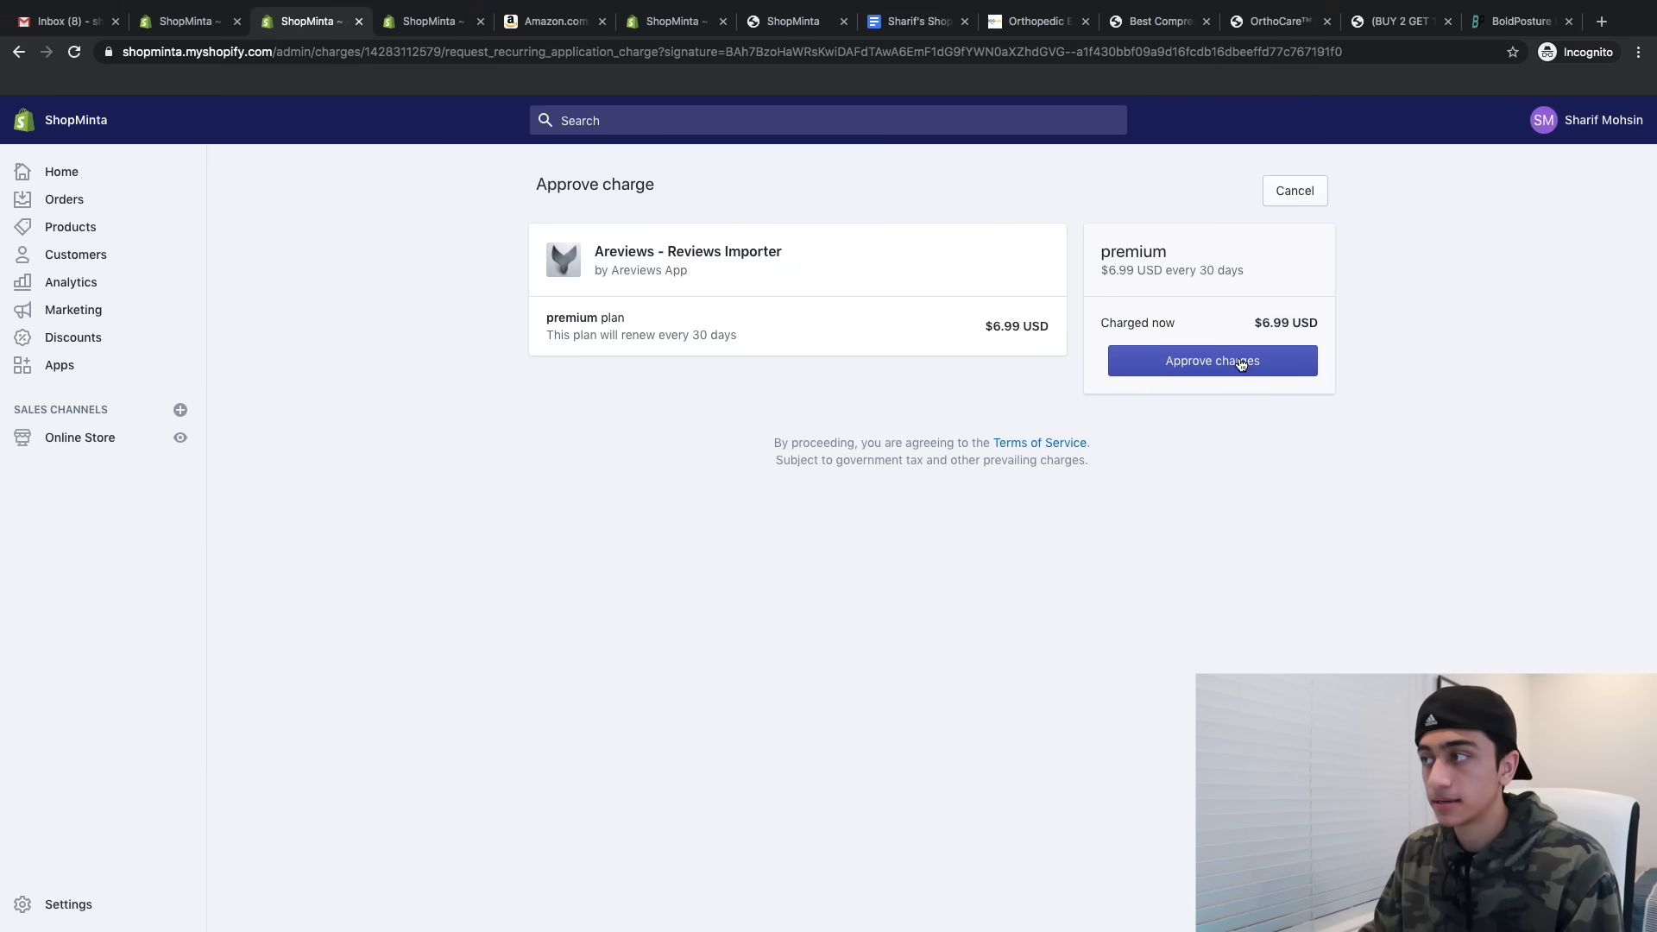
left_click(1243, 359)
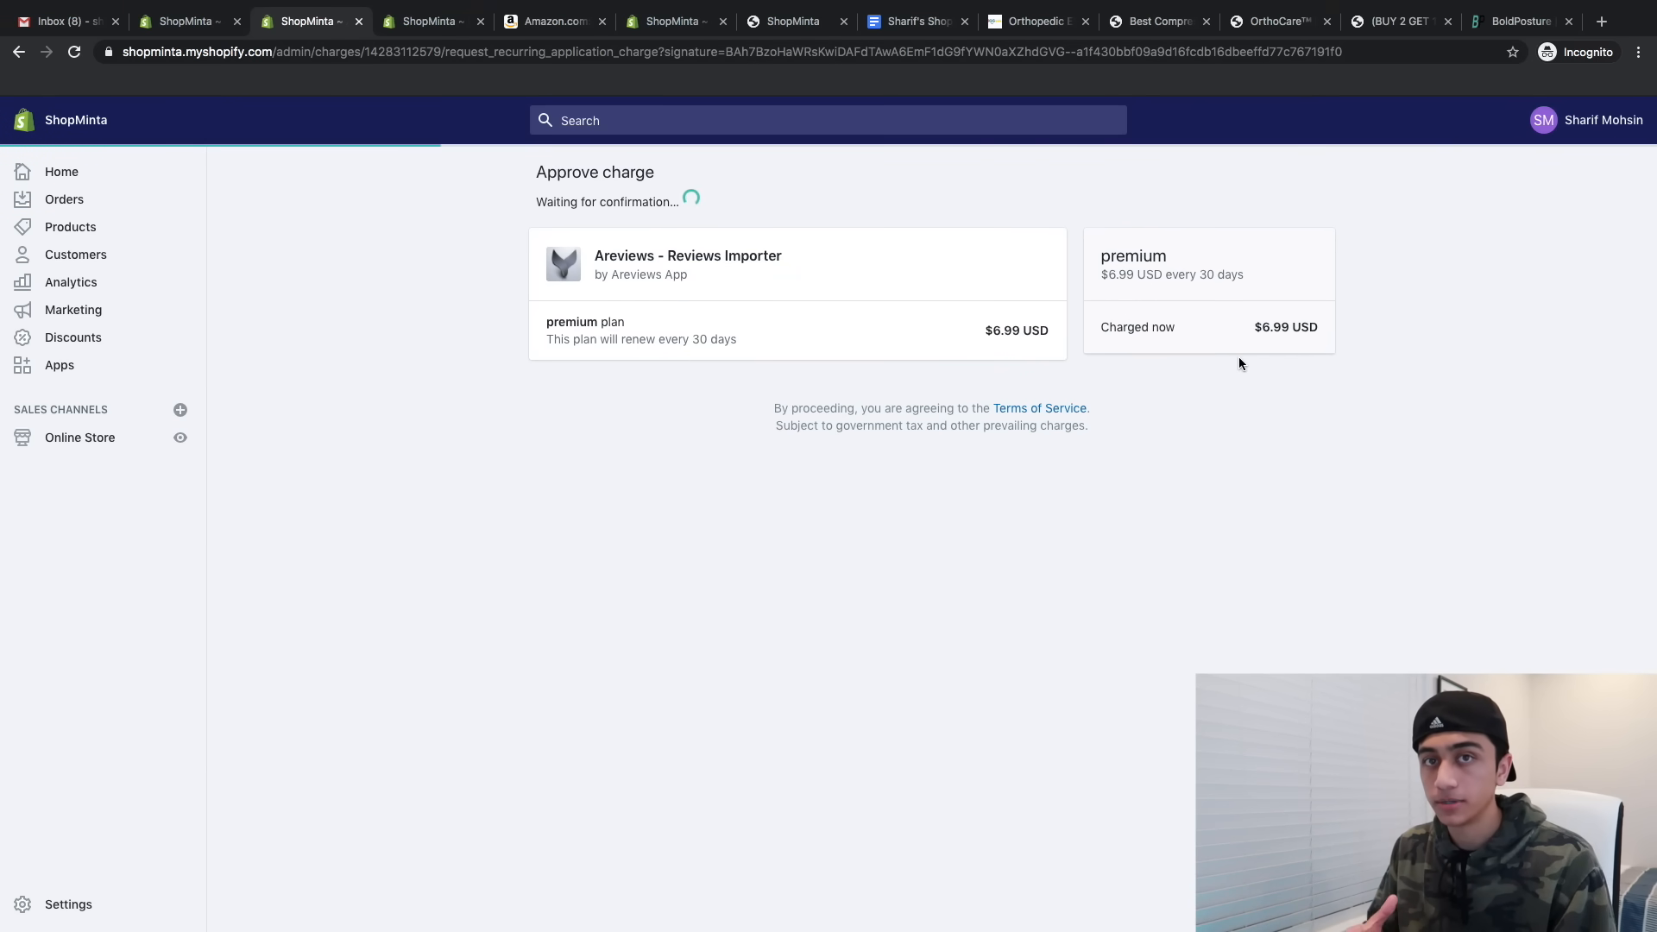
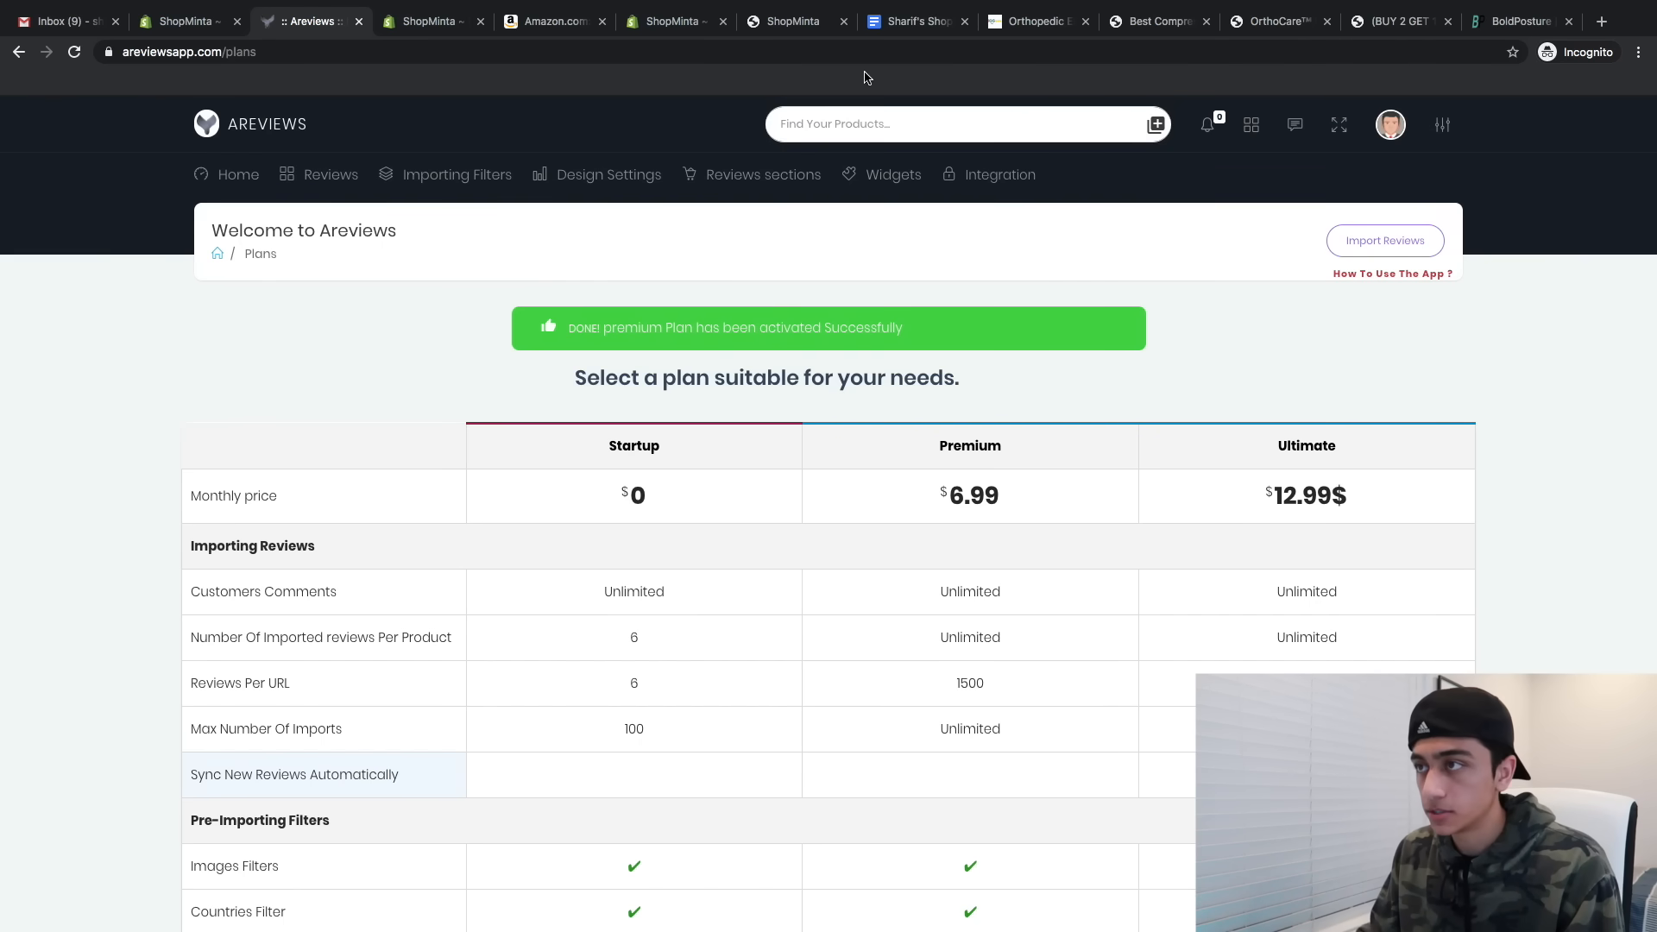
- Save the Areviews Importing Filters options and dismiss the Saved confirmation
left_click(443, 176)
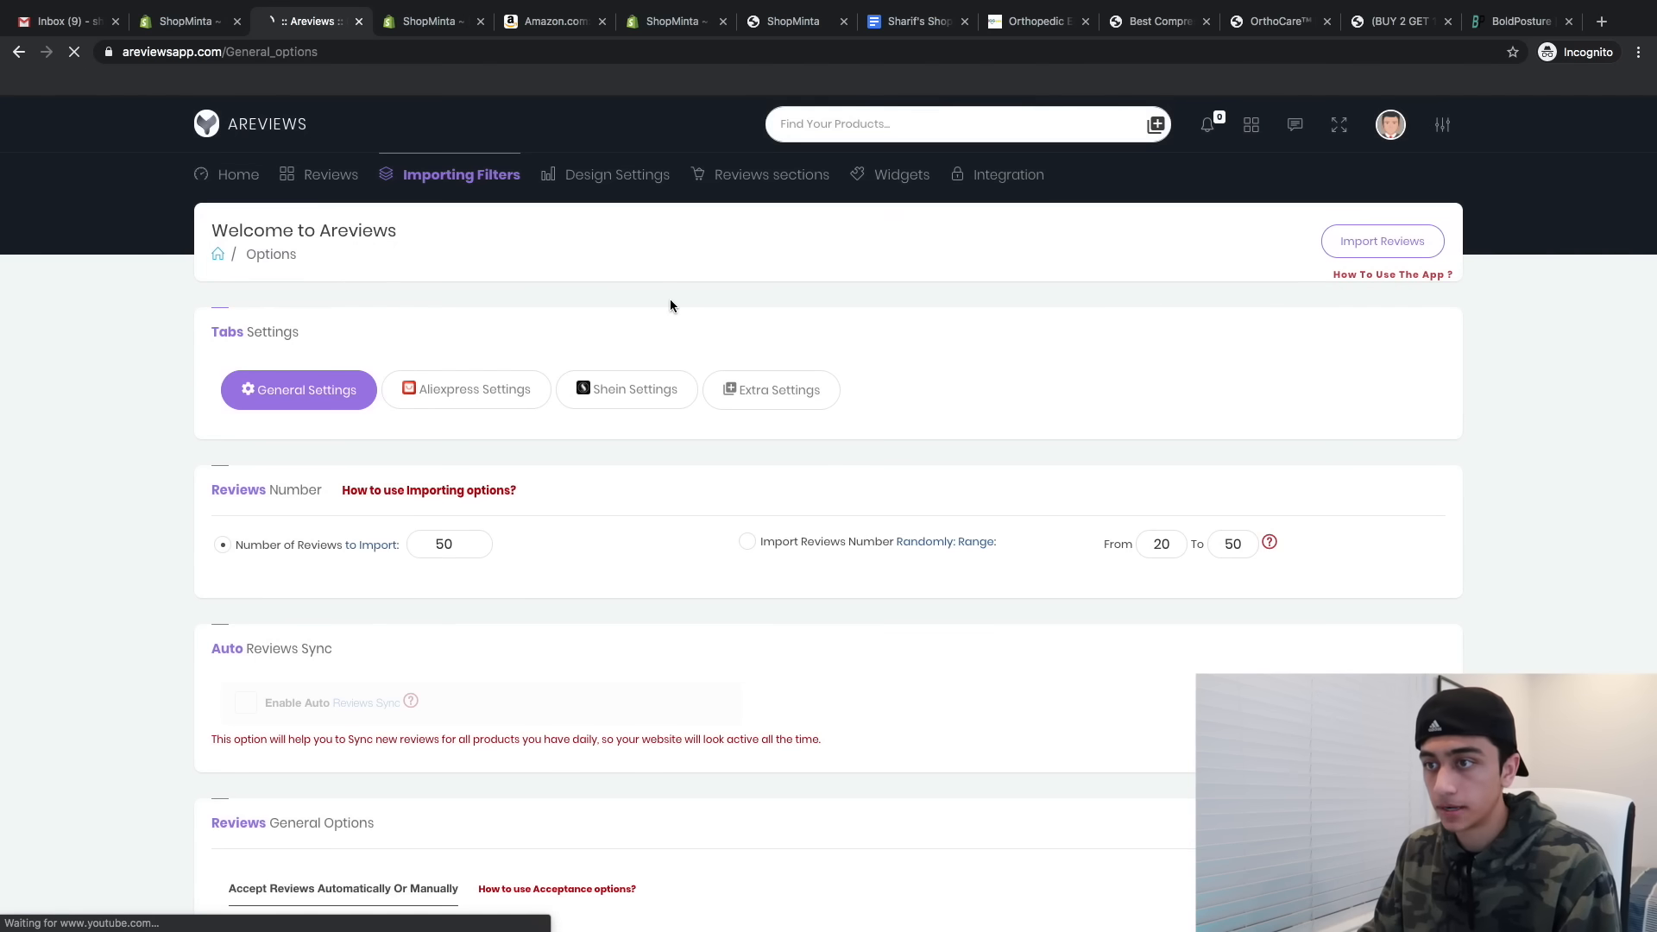
scroll(450, 660, "down", 5)
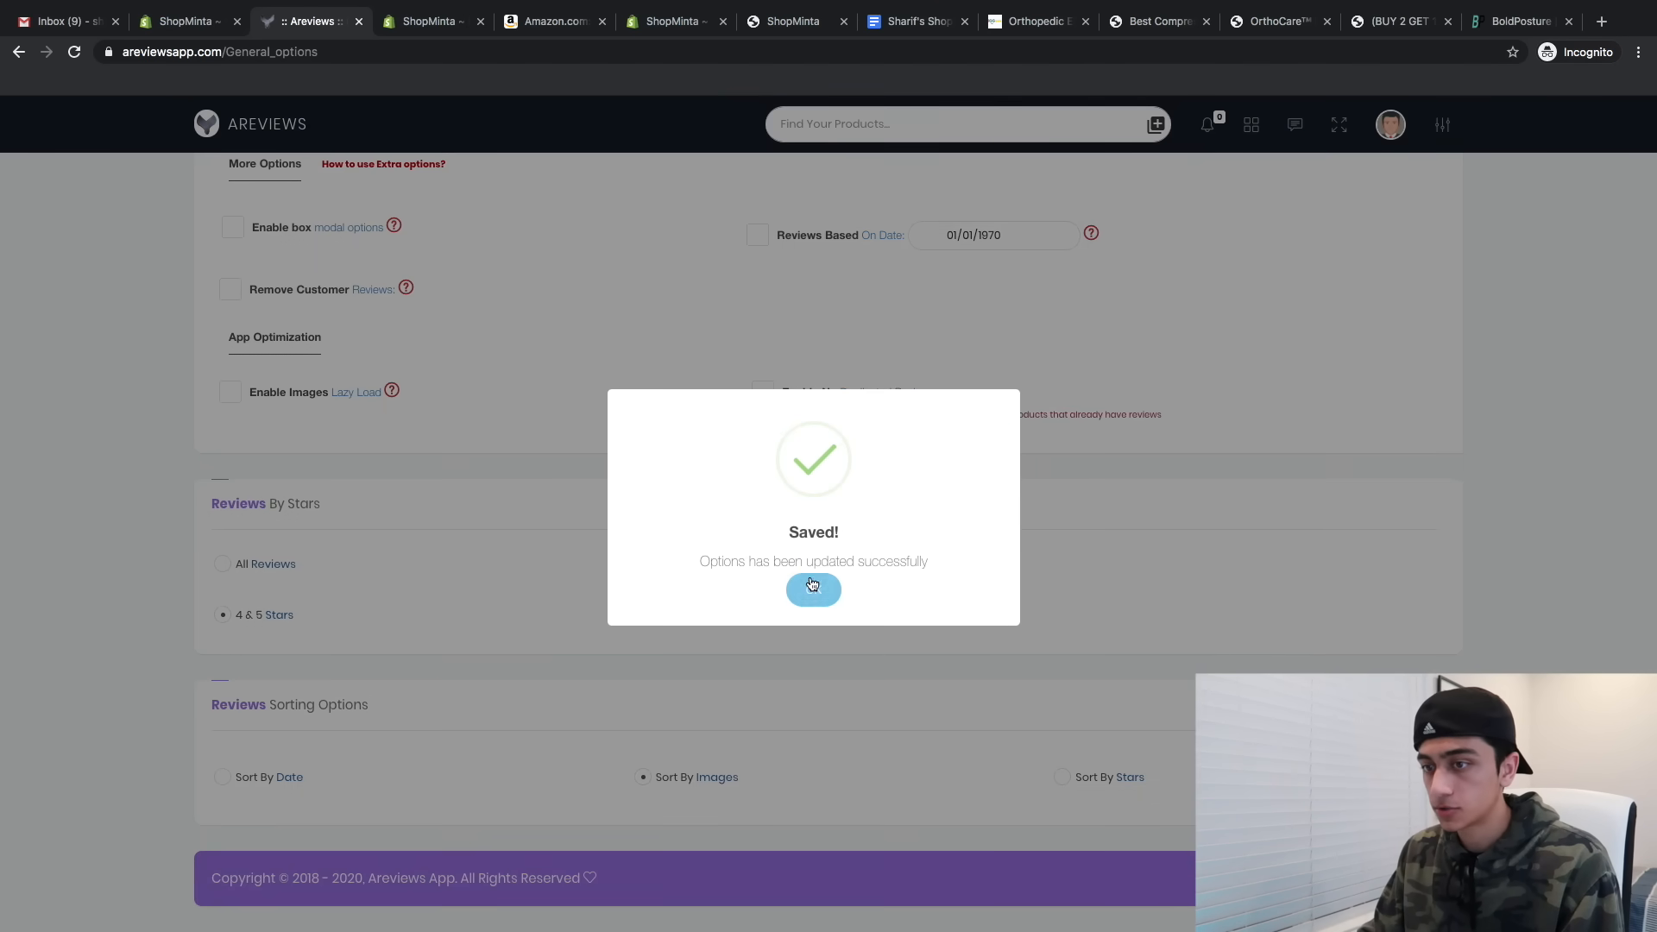
left_click(812, 589)
- Go to Design Settings > Design Options and browse the review display themes
mouse_move(617, 176)
left_click(623, 260)
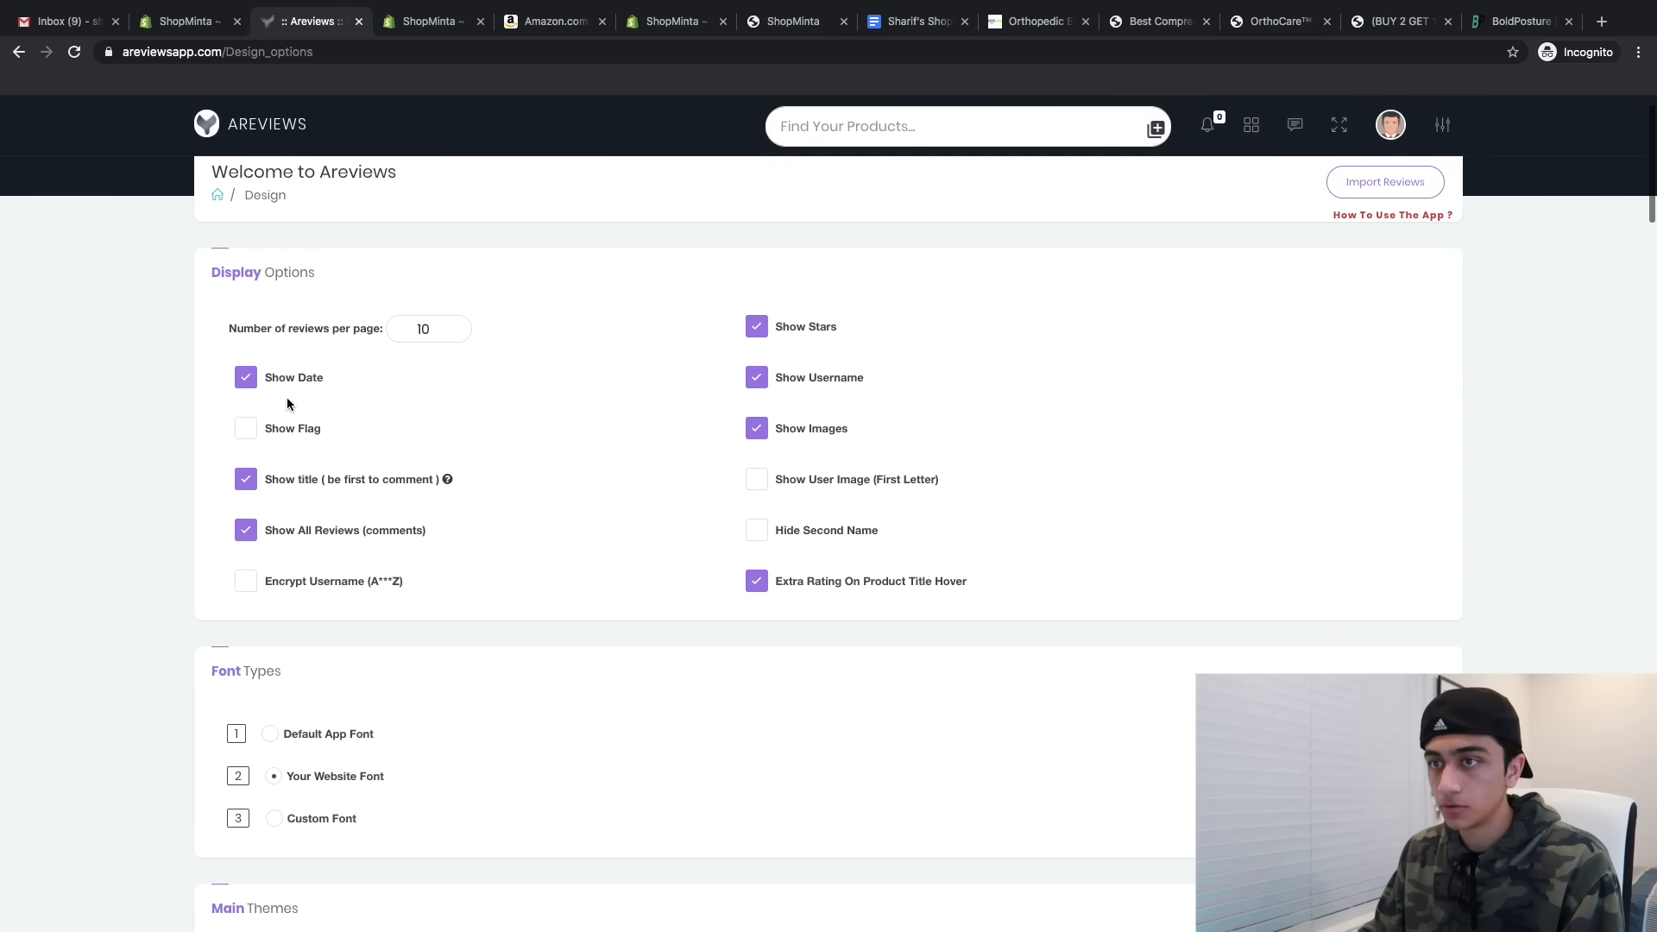
scroll(817, 616, "down", 20)
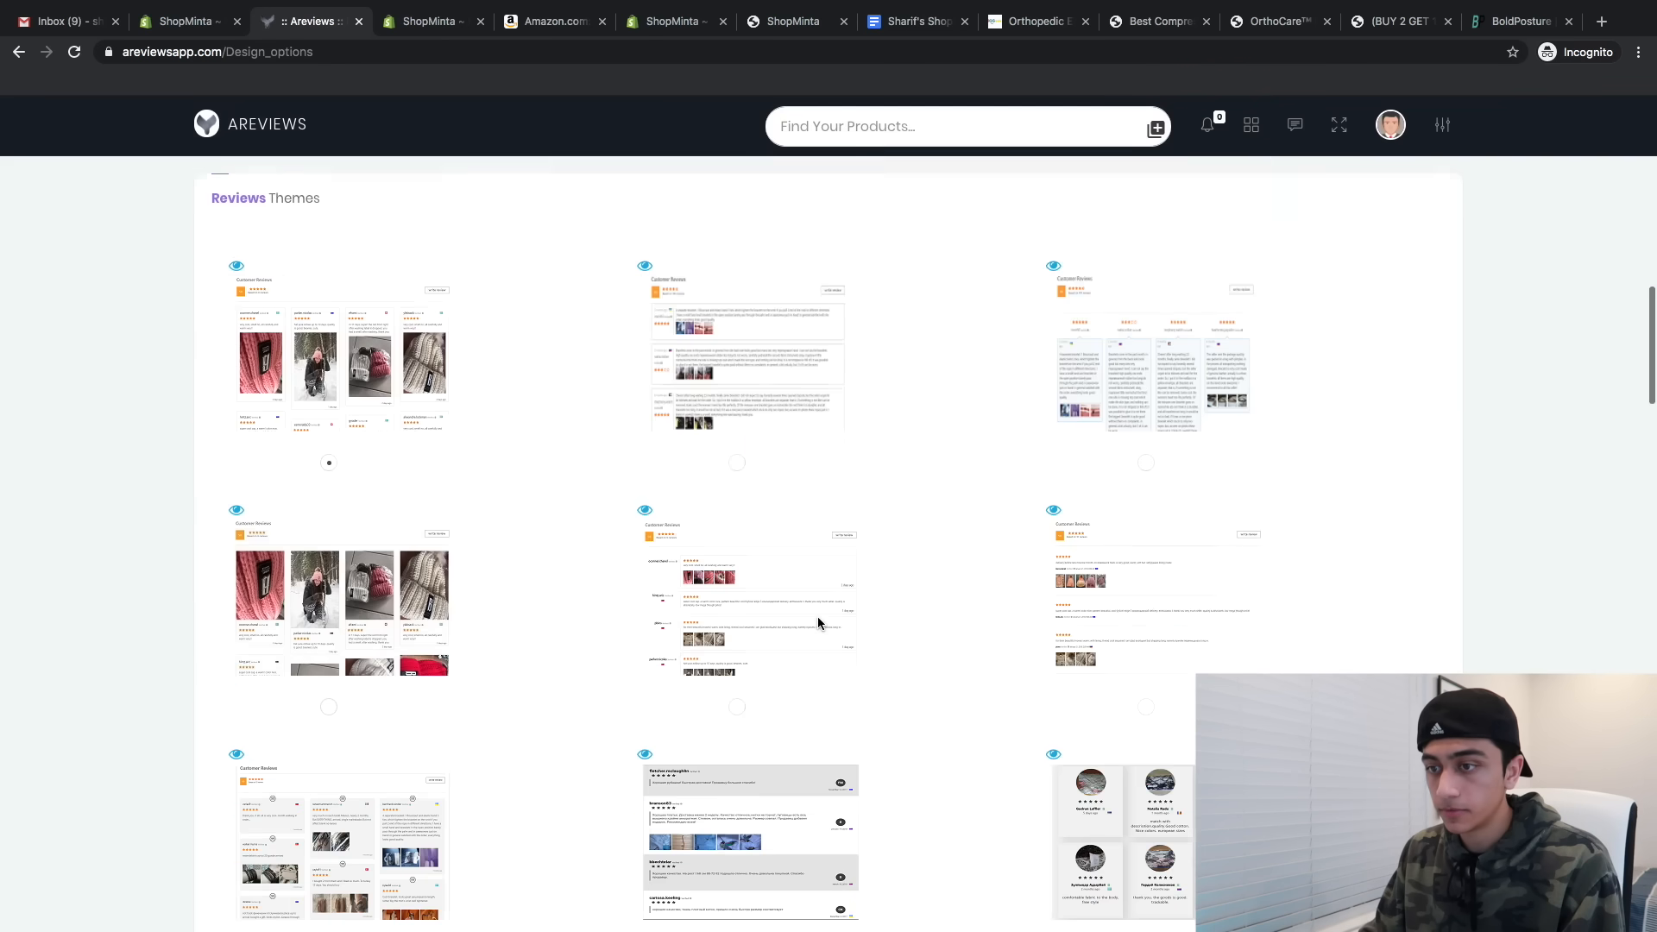
scroll(817, 616, "down", 15)
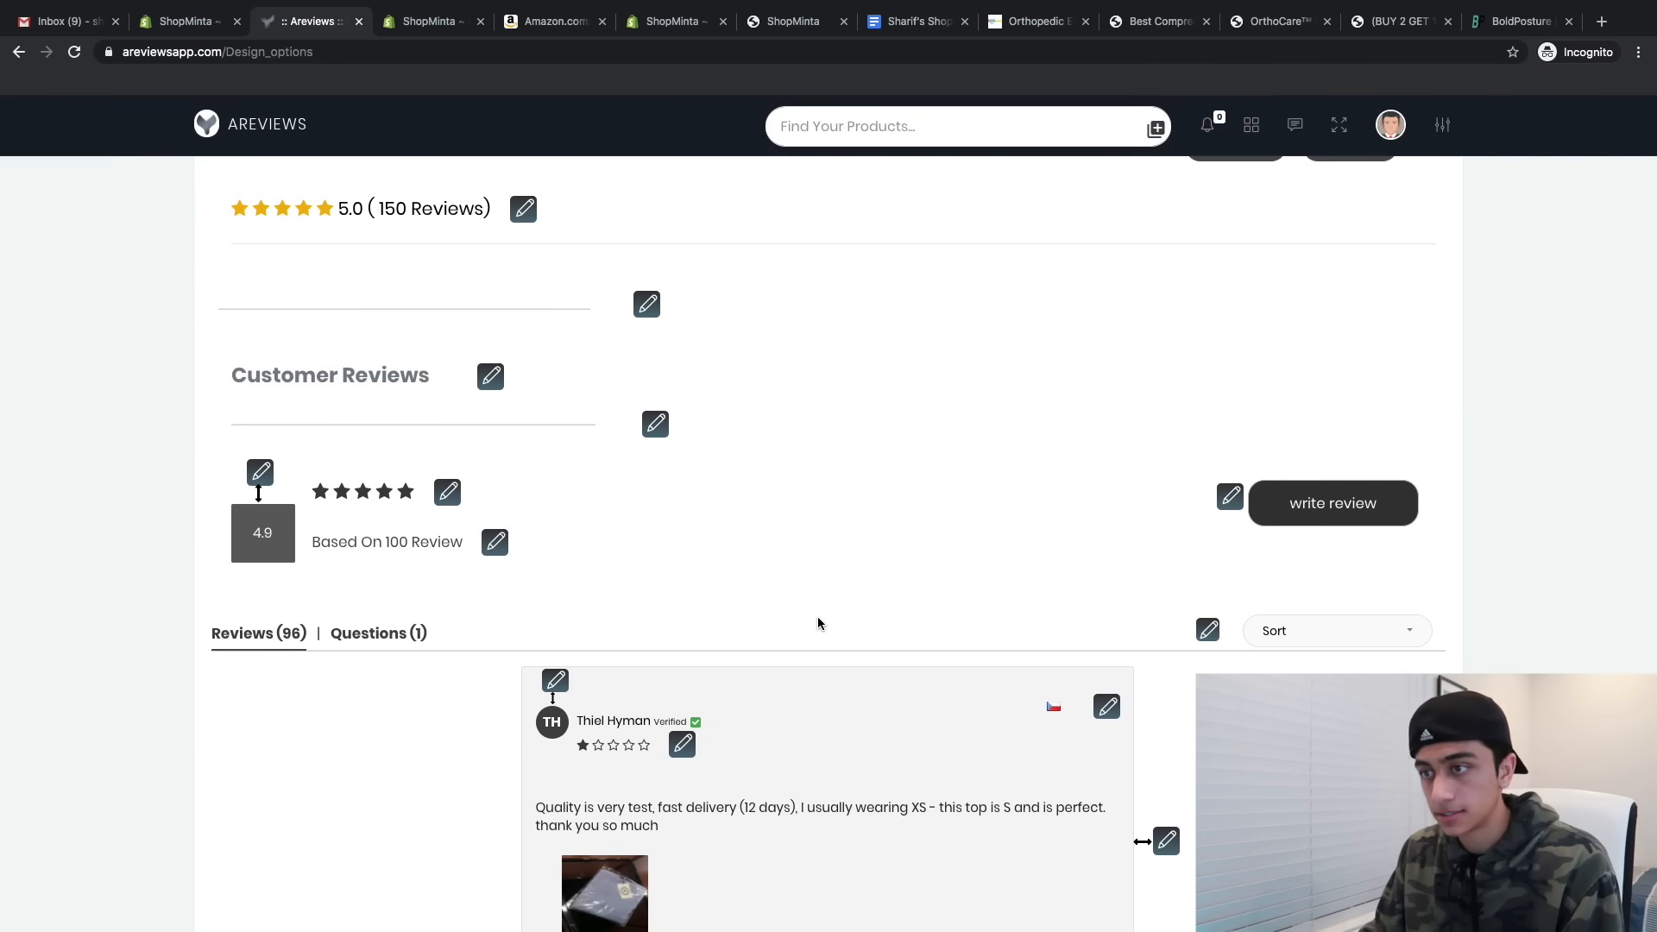
scroll(818, 623, "down", 3)
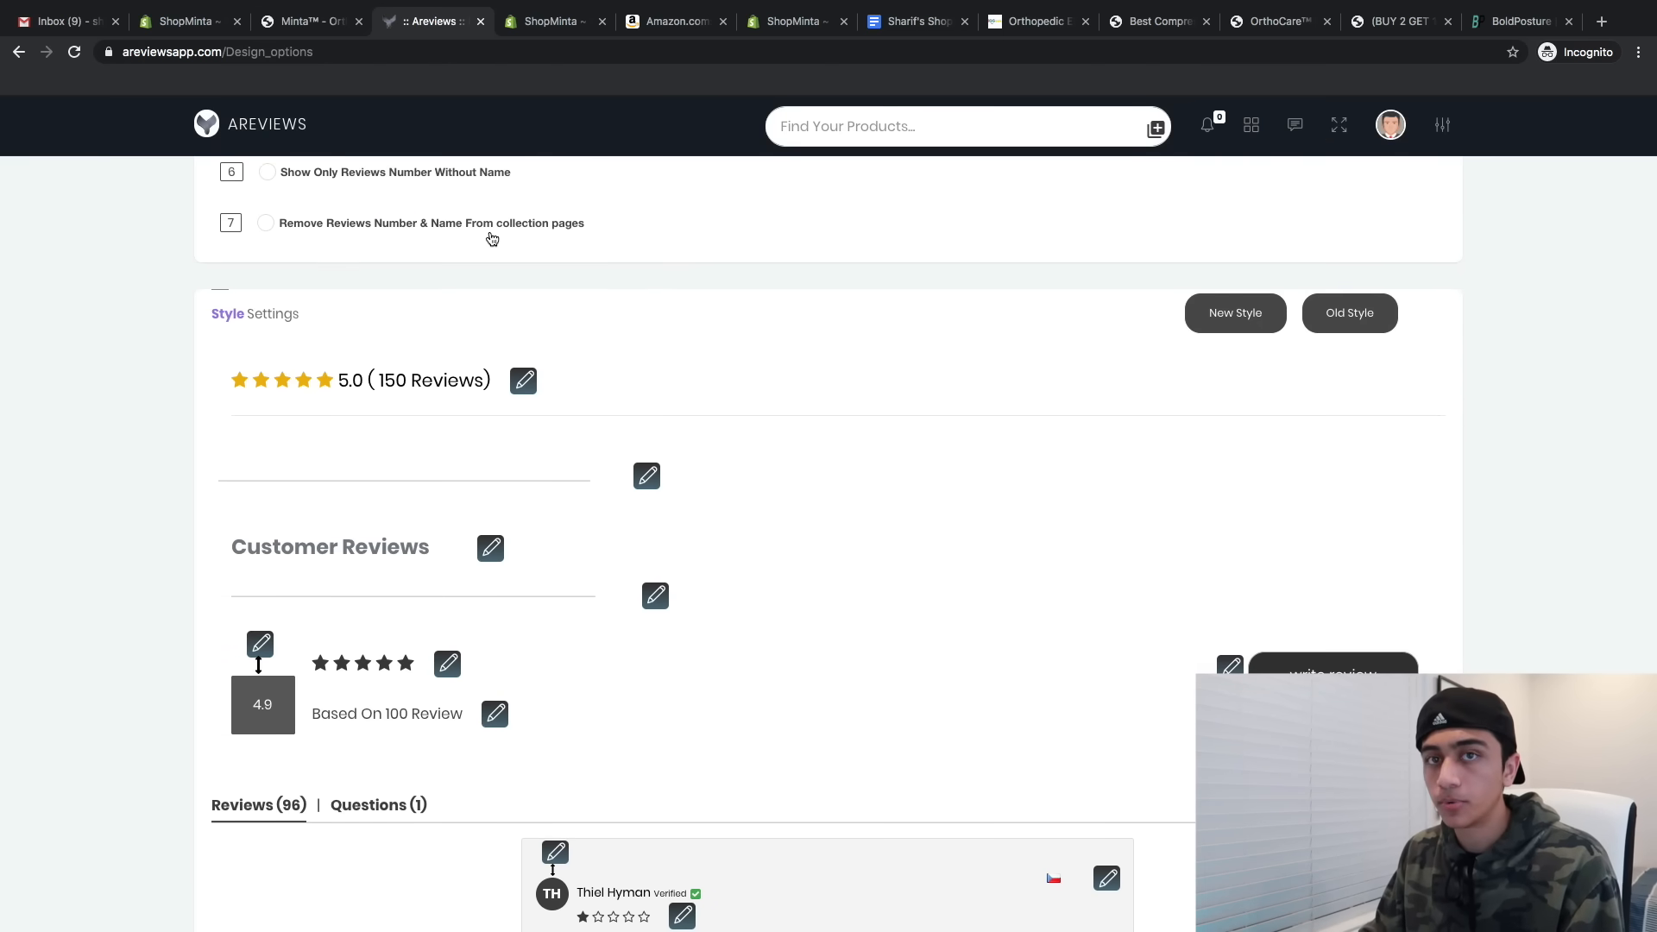
scroll(492, 239, "up", 10)
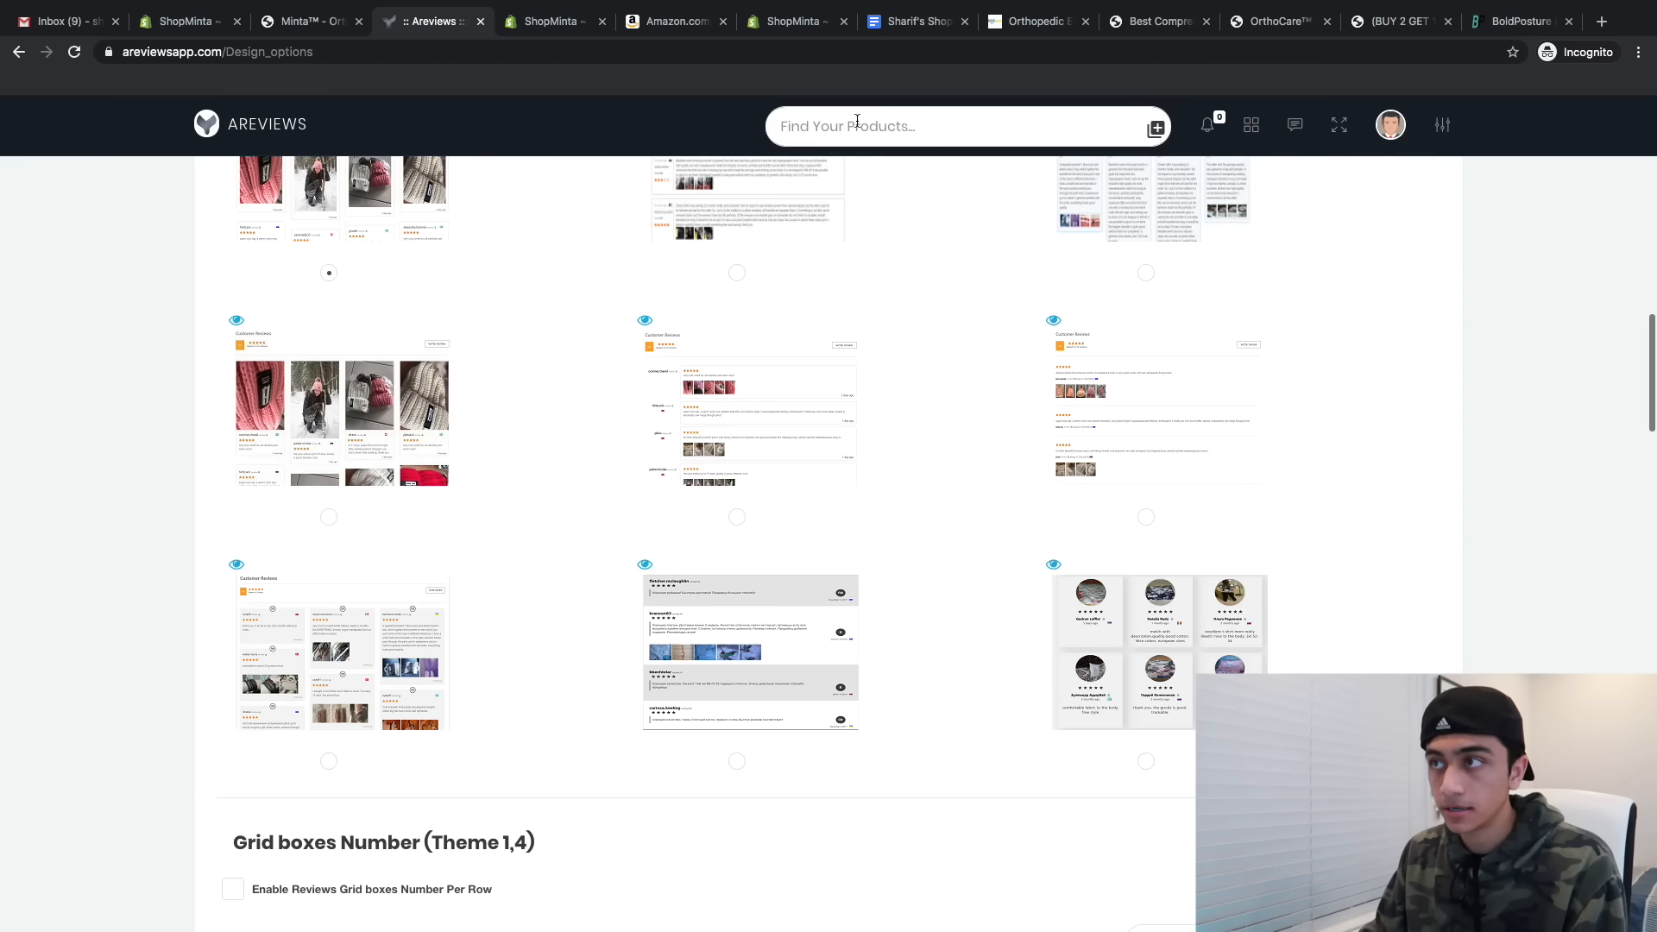
left_click(857, 121)
- Search 'bunion' and copy the URL of the Amazon bunion corrector sleeve listing
type("bunion")
key("Return")
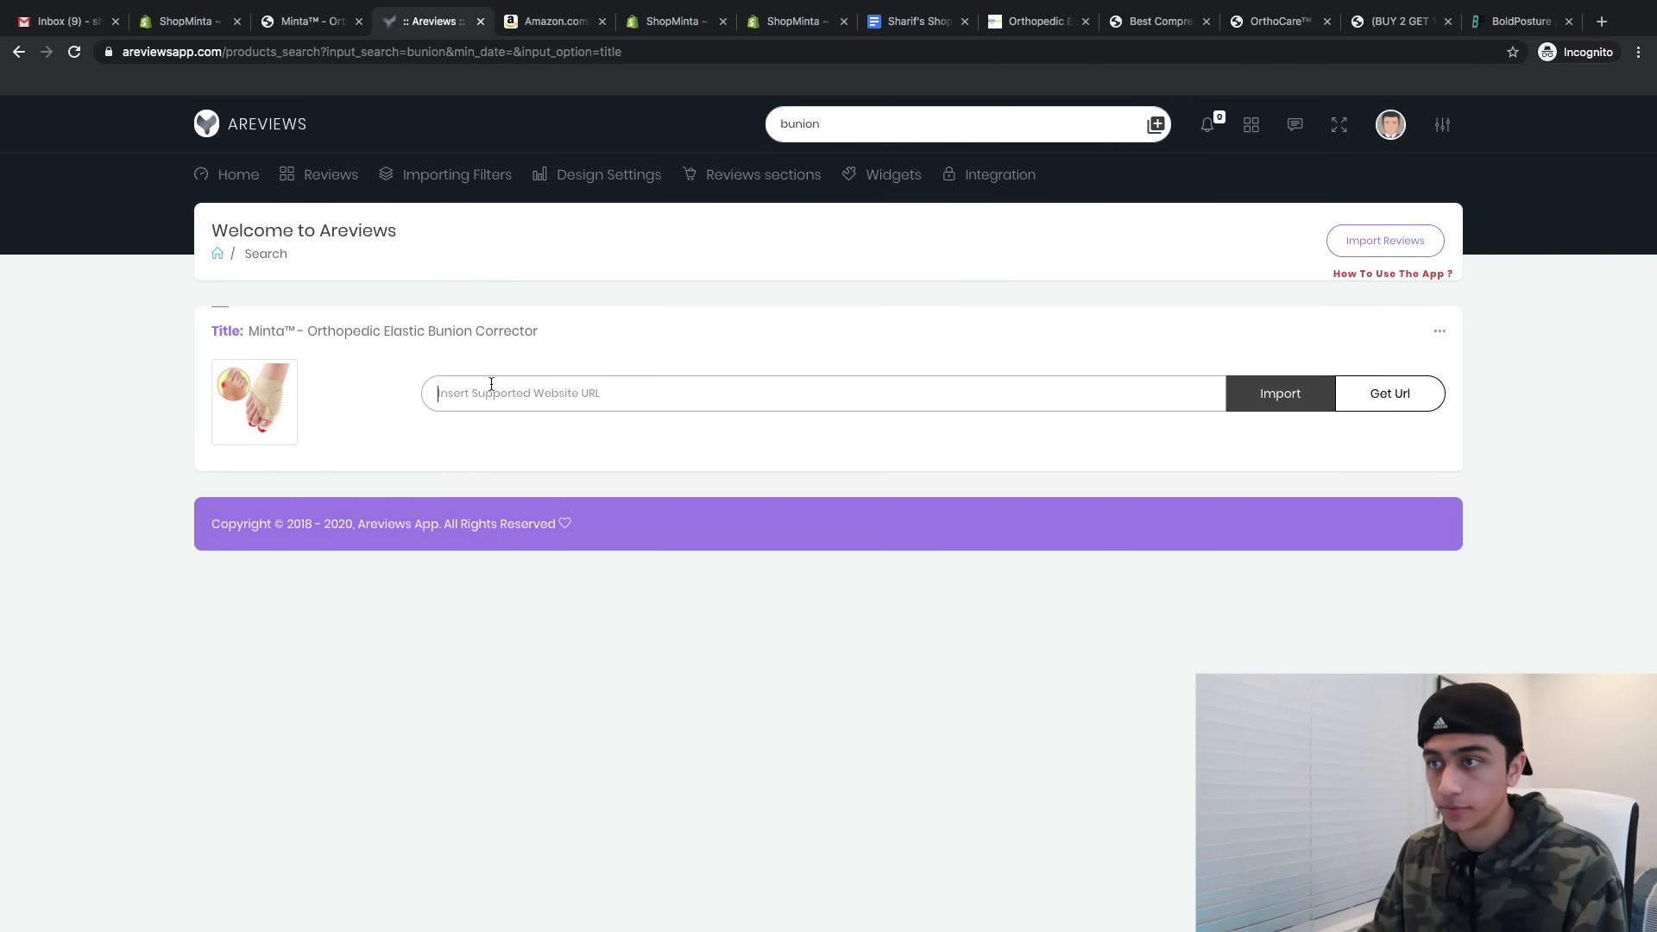
left_click(524, 22)
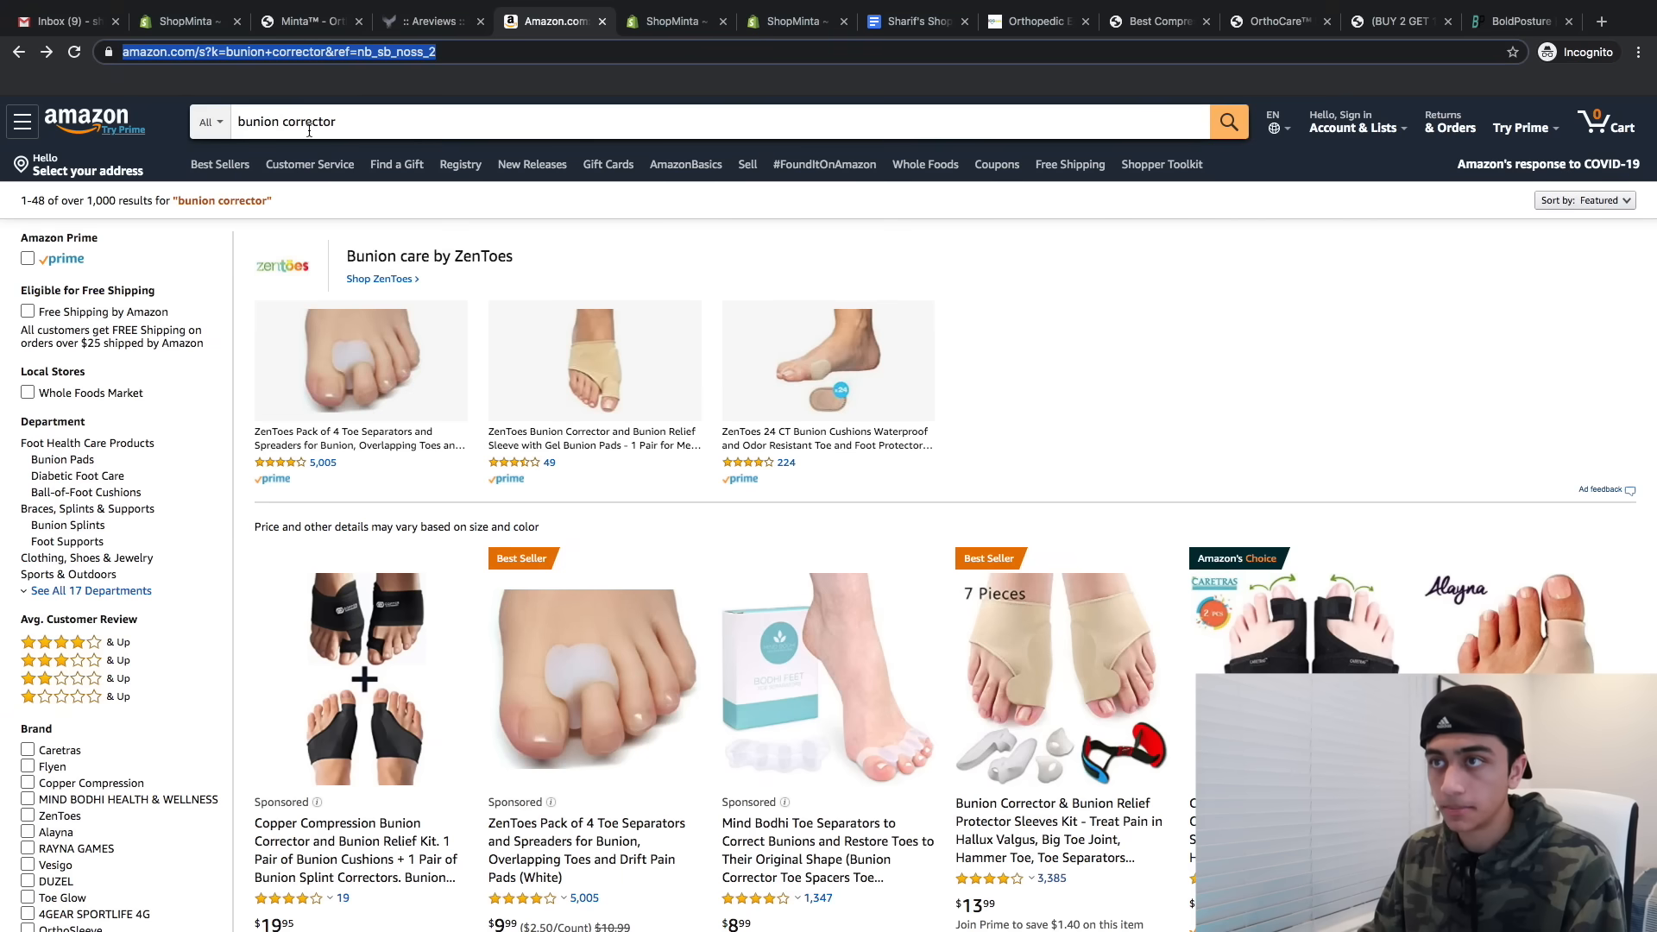
scroll(794, 620, "down", 5)
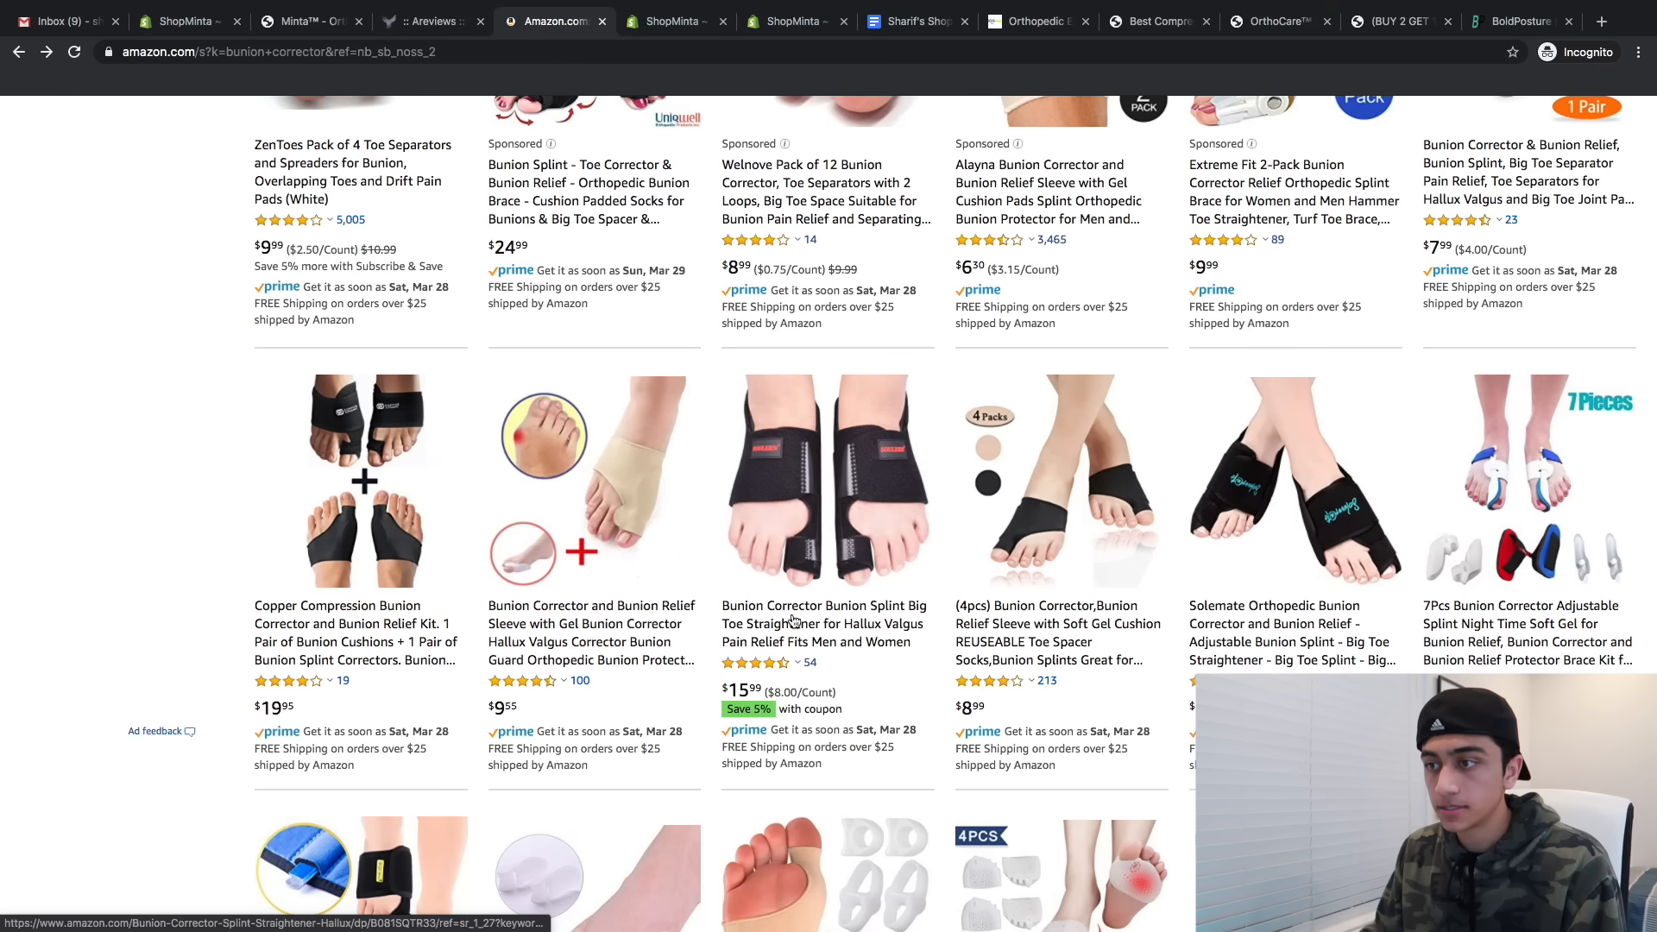
left_click(572, 627)
scroll(580, 550, "up", 3)
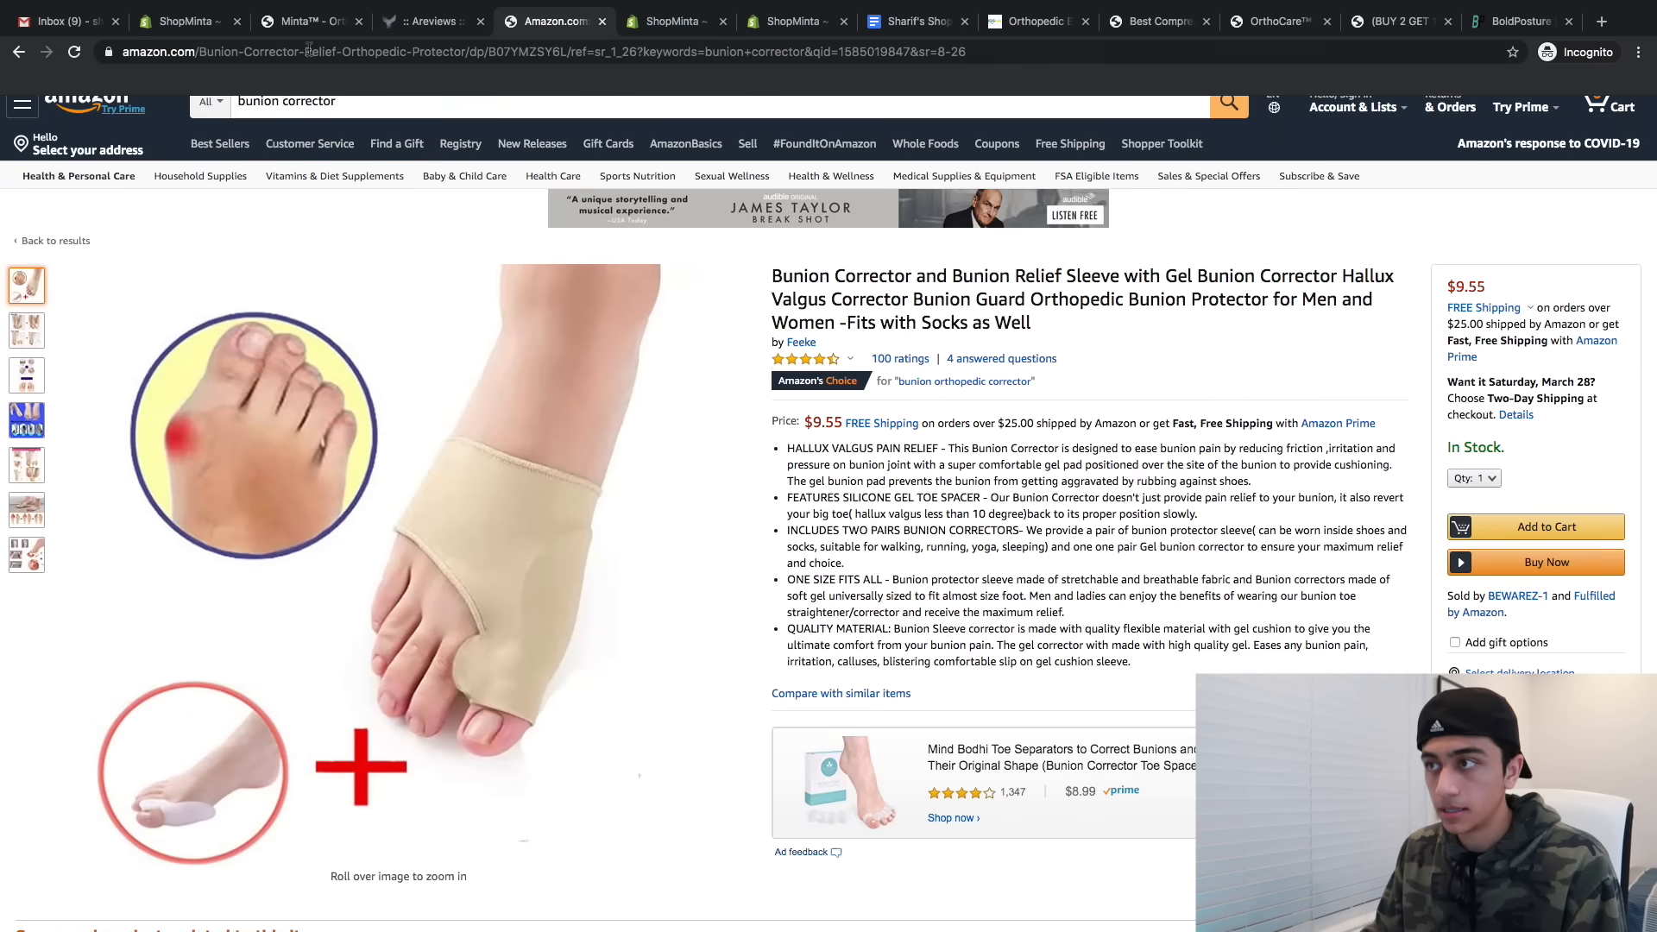
left_click_drag(305, 52, 313, 52)
scroll(1100, 483, "down", 1)
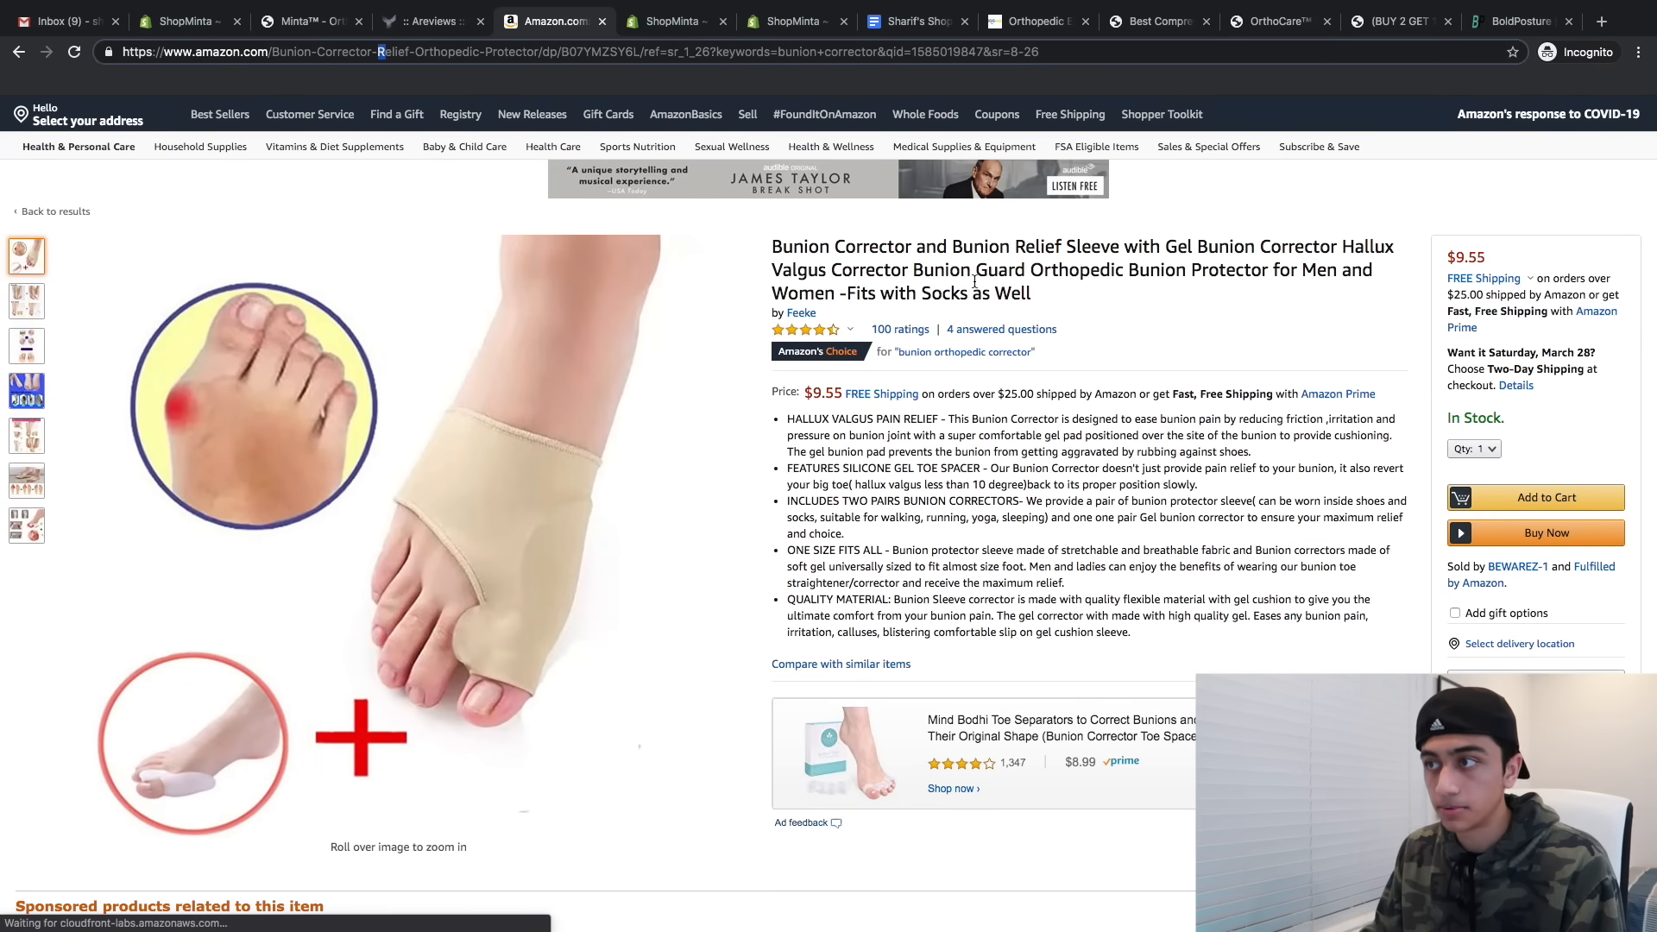
scroll(973, 280, "up", 5)
scroll(692, 340, "down", 5)
left_click(437, 25)
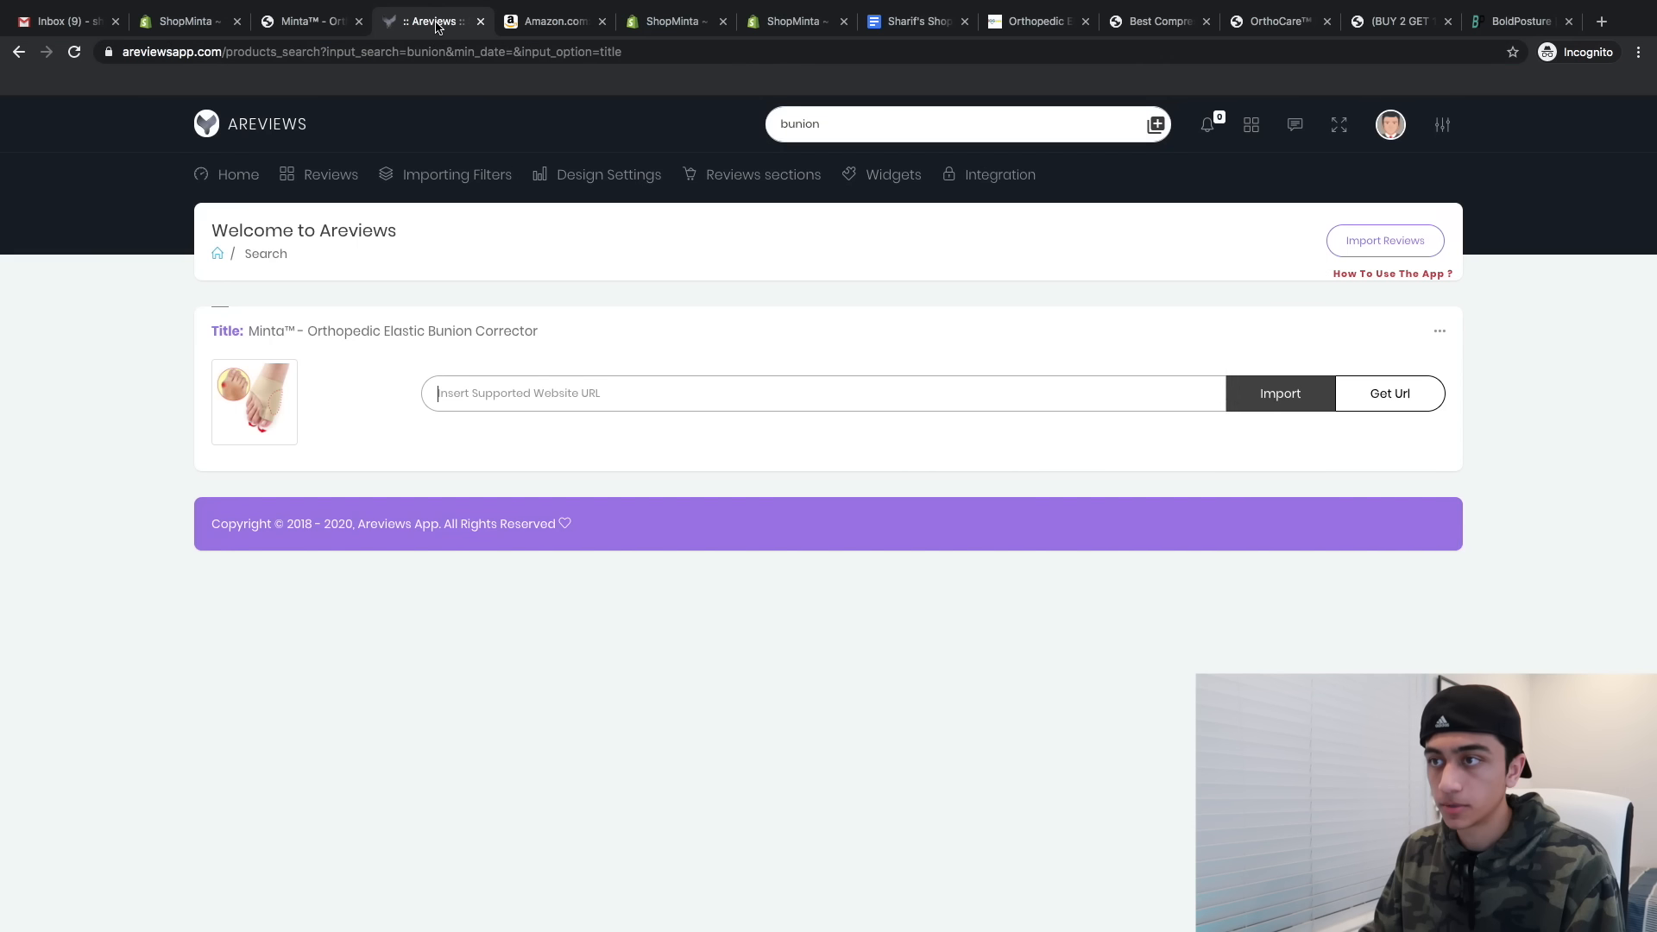
- Import 50 Amazon reviews from that URL into the Minta™ Bunion Corrector and open its store page
left_click(496, 405)
key("ctrl+v")
left_click(1290, 388)
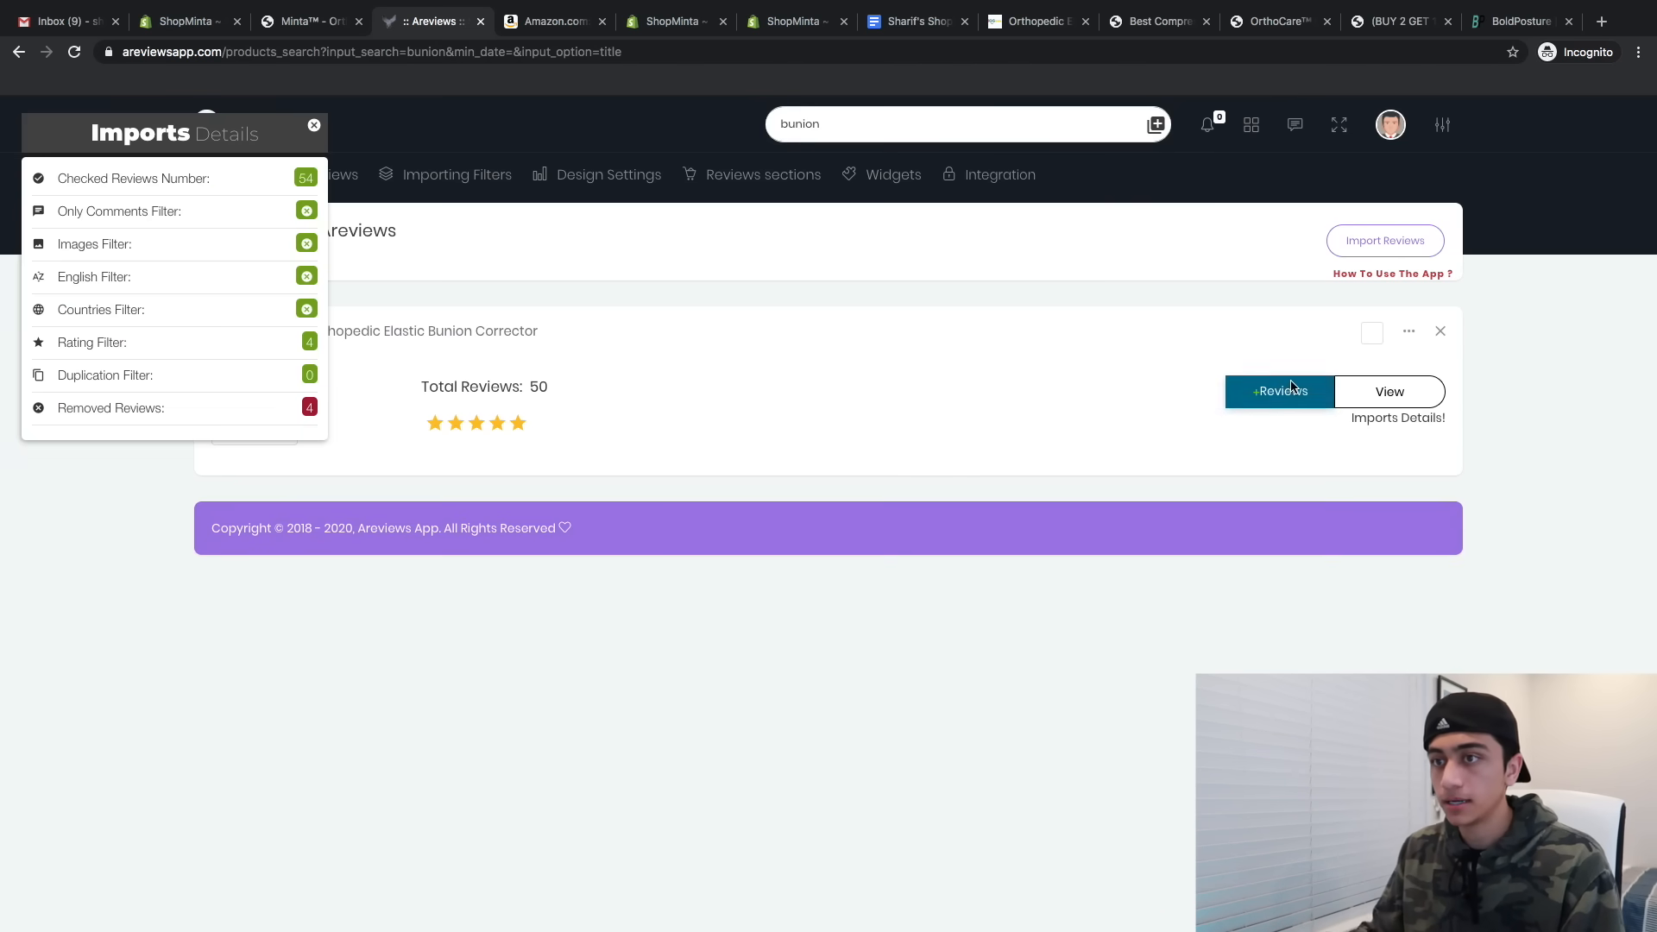
left_click(1290, 386)
scroll(1122, 327, "down", 1)
left_click(1296, 284)
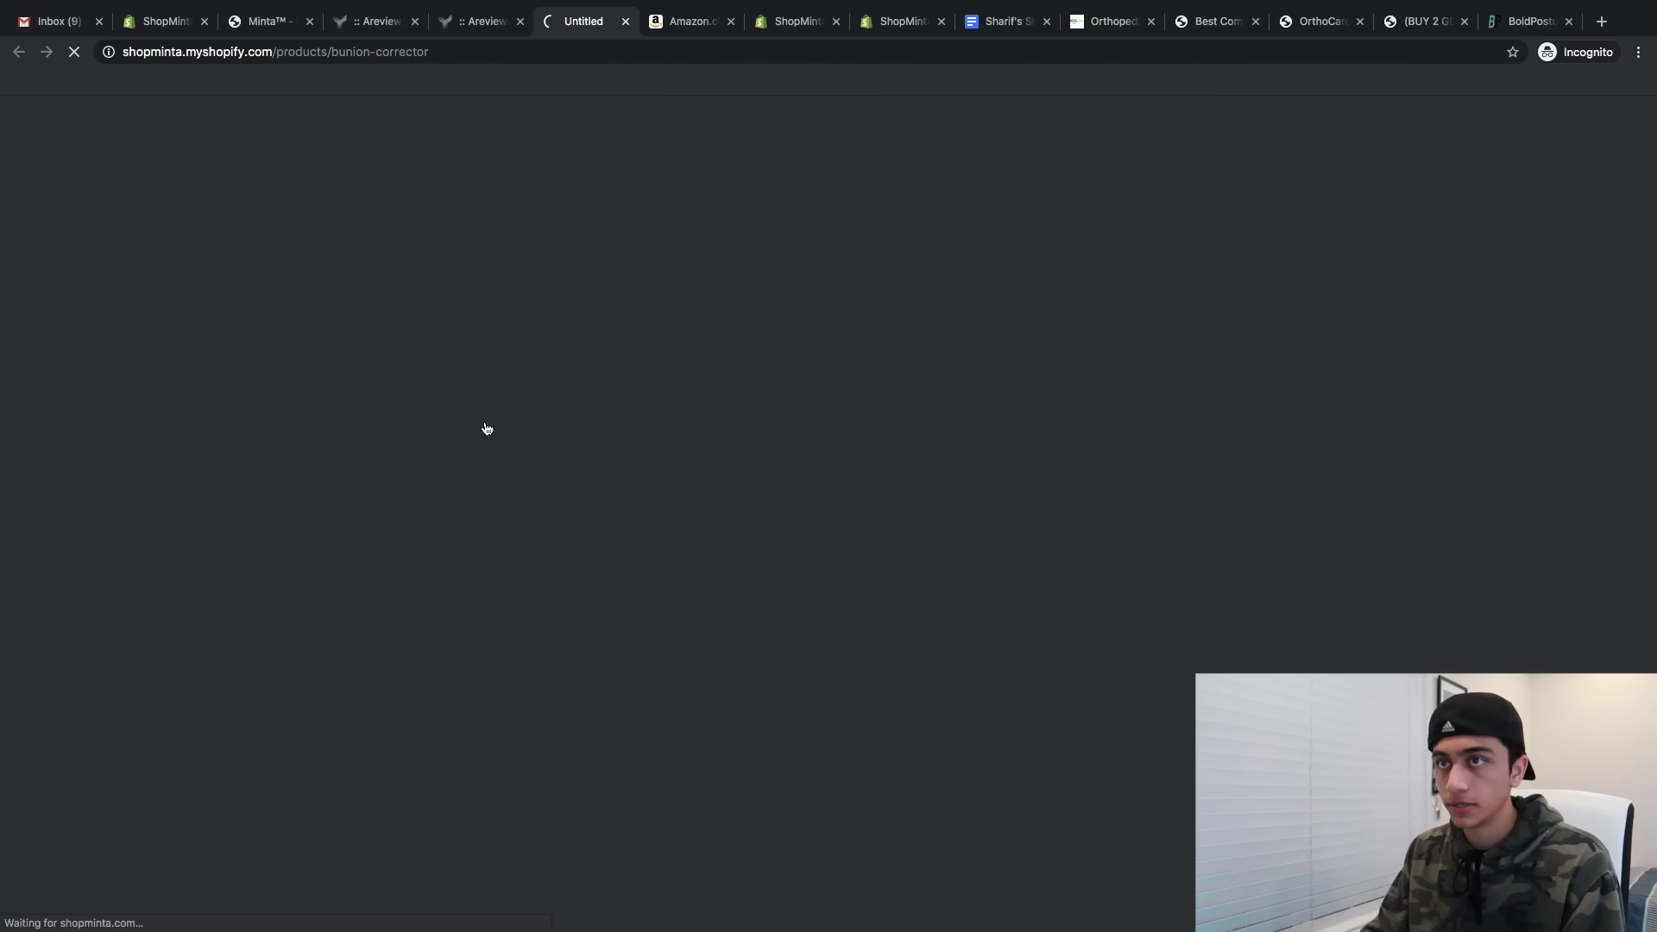
- Remove the three testimonial blocks from the product page's testimonials section
scroll(706, 473, "down", 10)
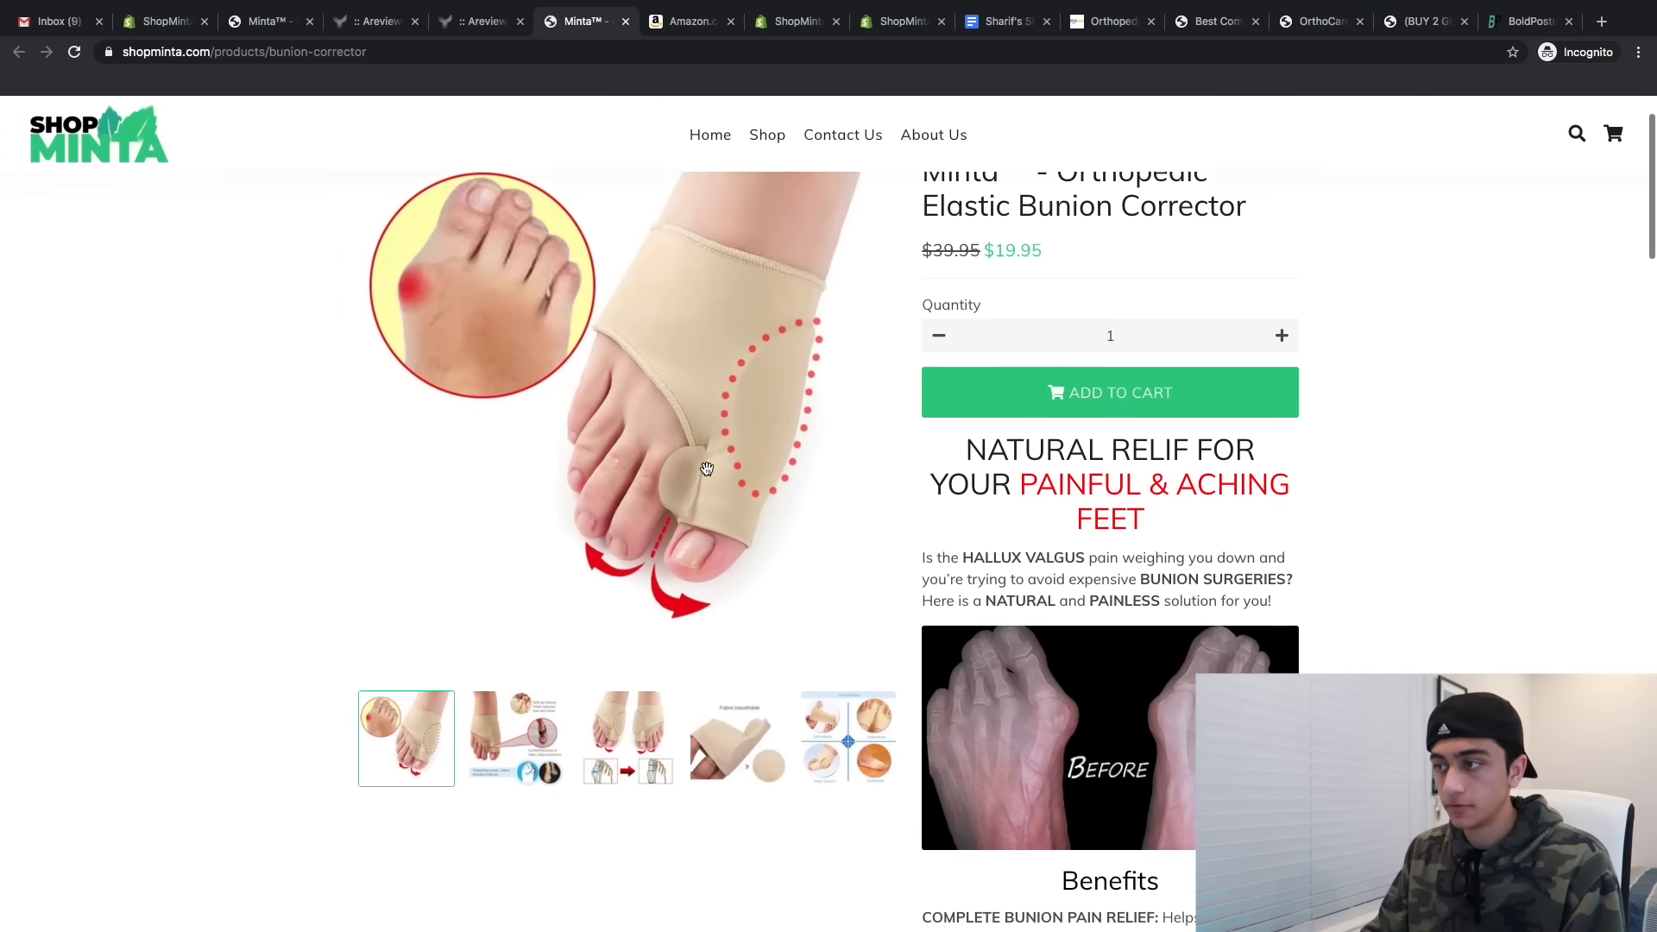
scroll(706, 473, "down", 15)
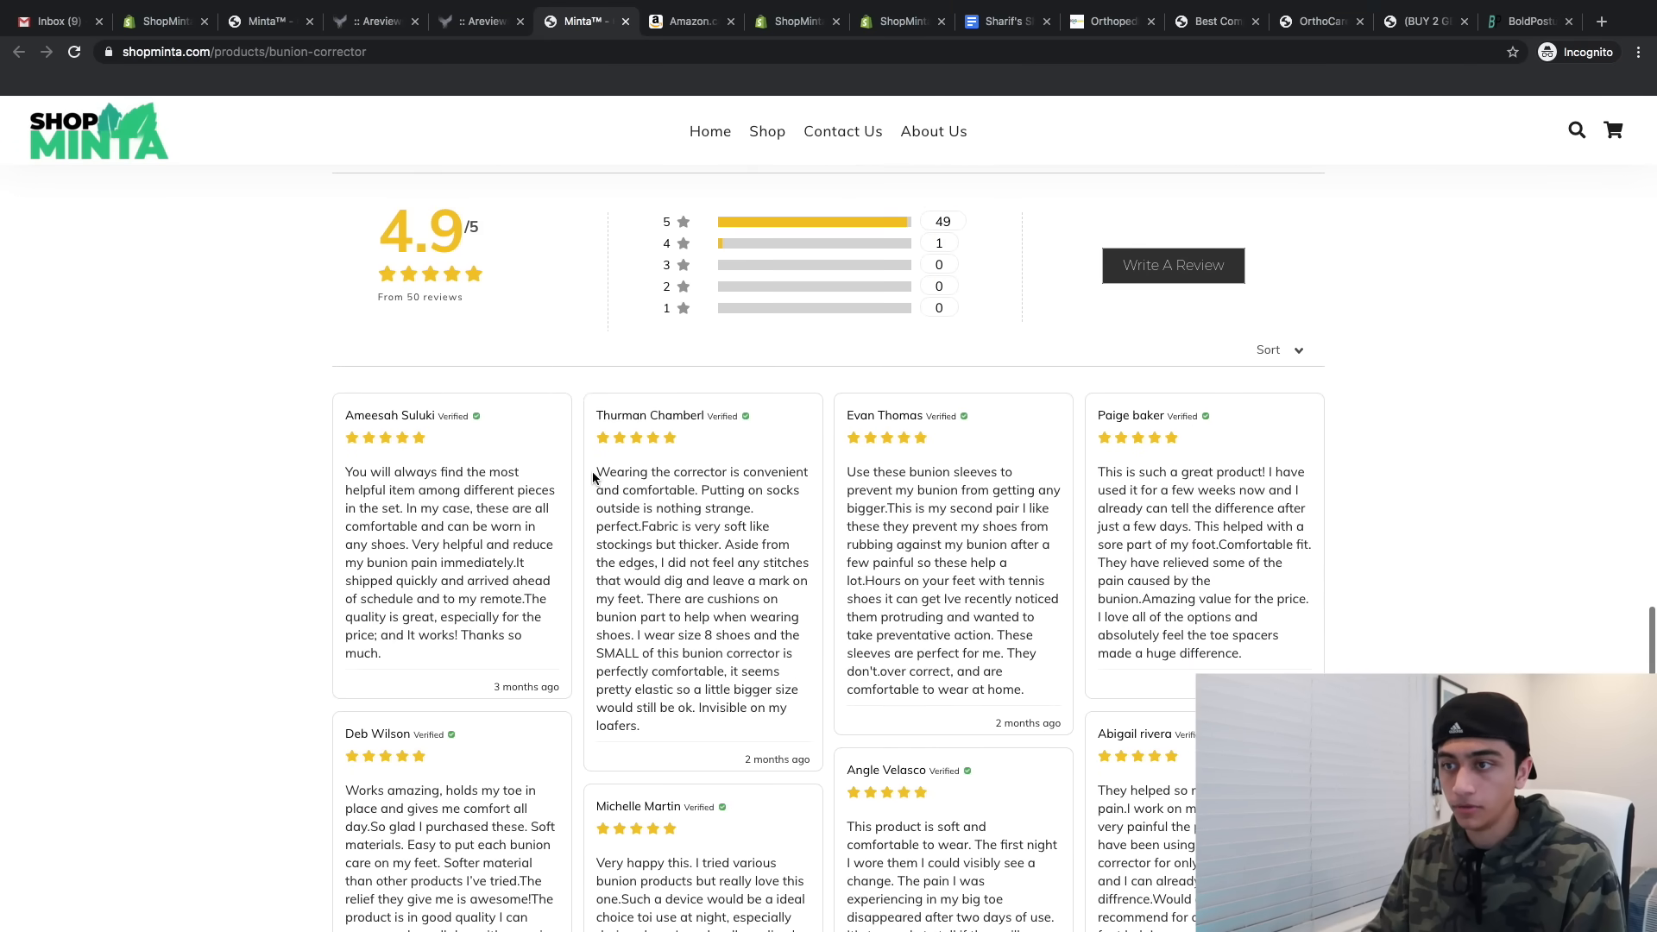
scroll(593, 478, "up", 7)
scroll(811, 569, "down", 6)
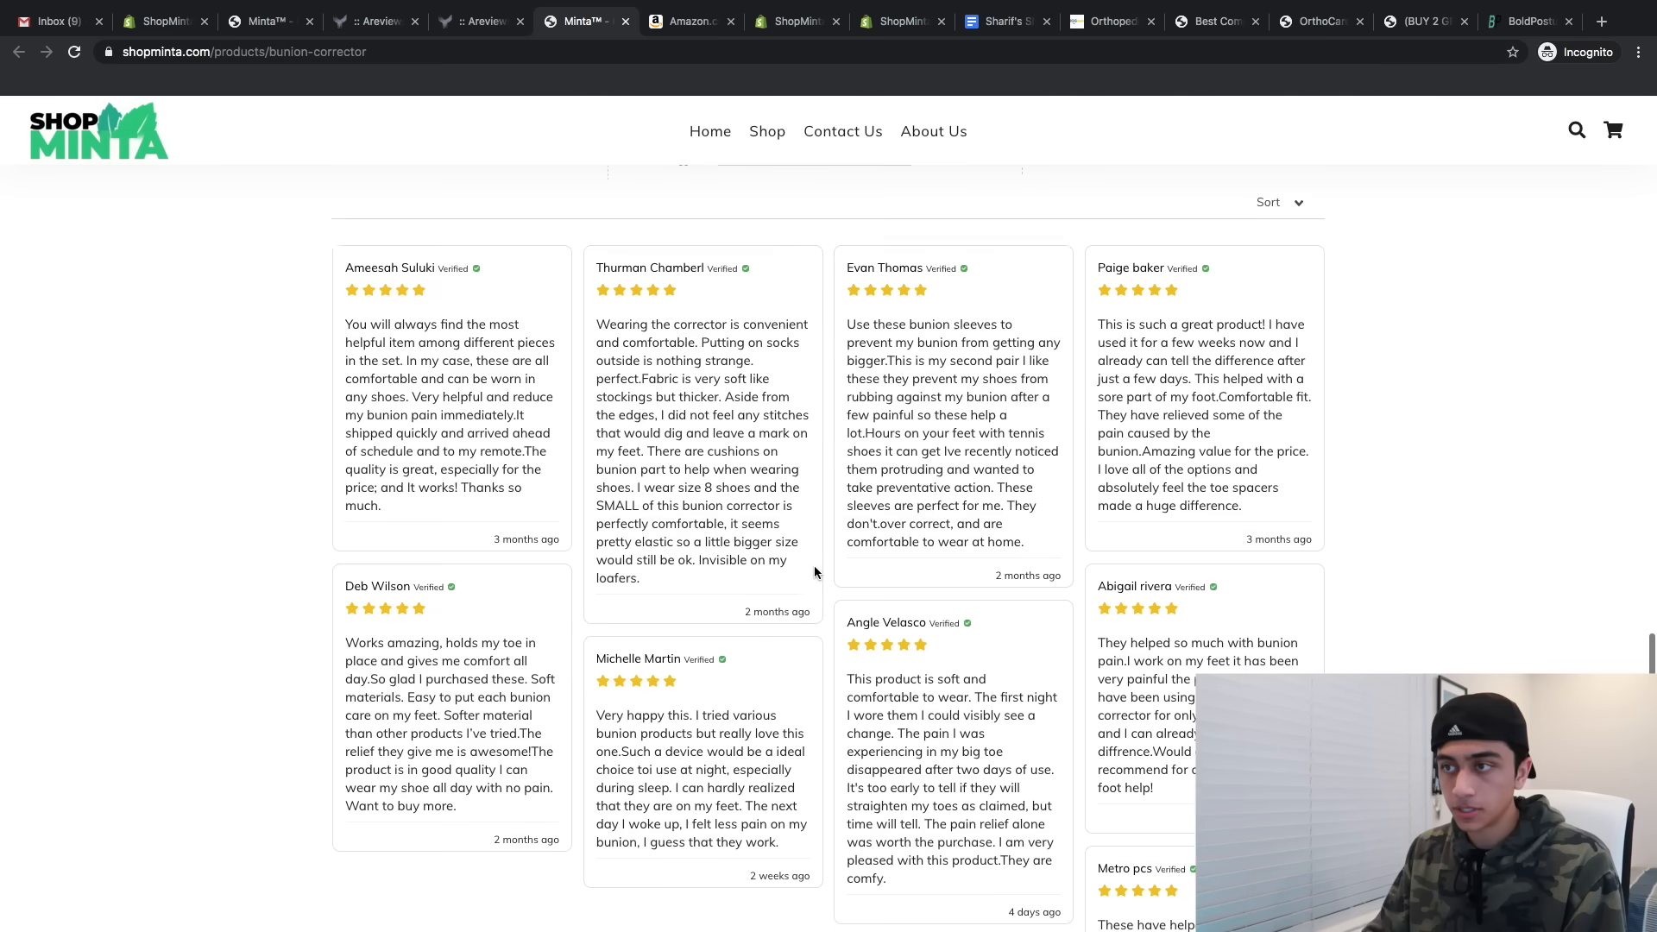
scroll(815, 573, "up", 6)
scroll(816, 572, "up", 3)
scroll(816, 572, "down", 1)
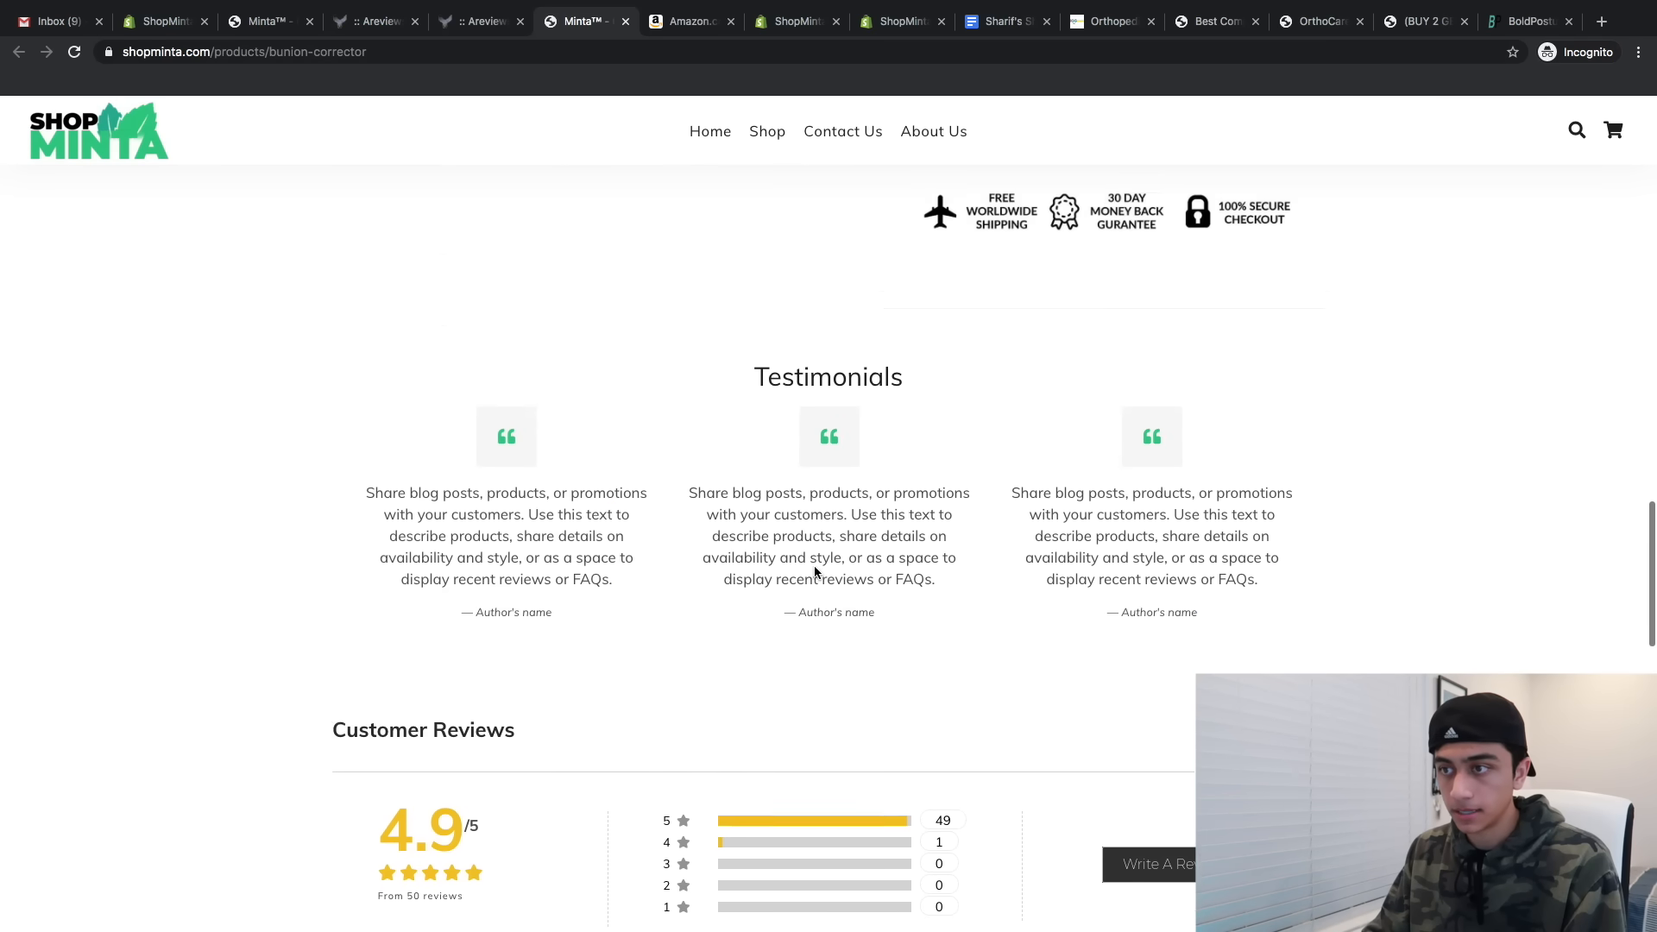
left_click(165, 22)
scroll(93, 679, "down", 6)
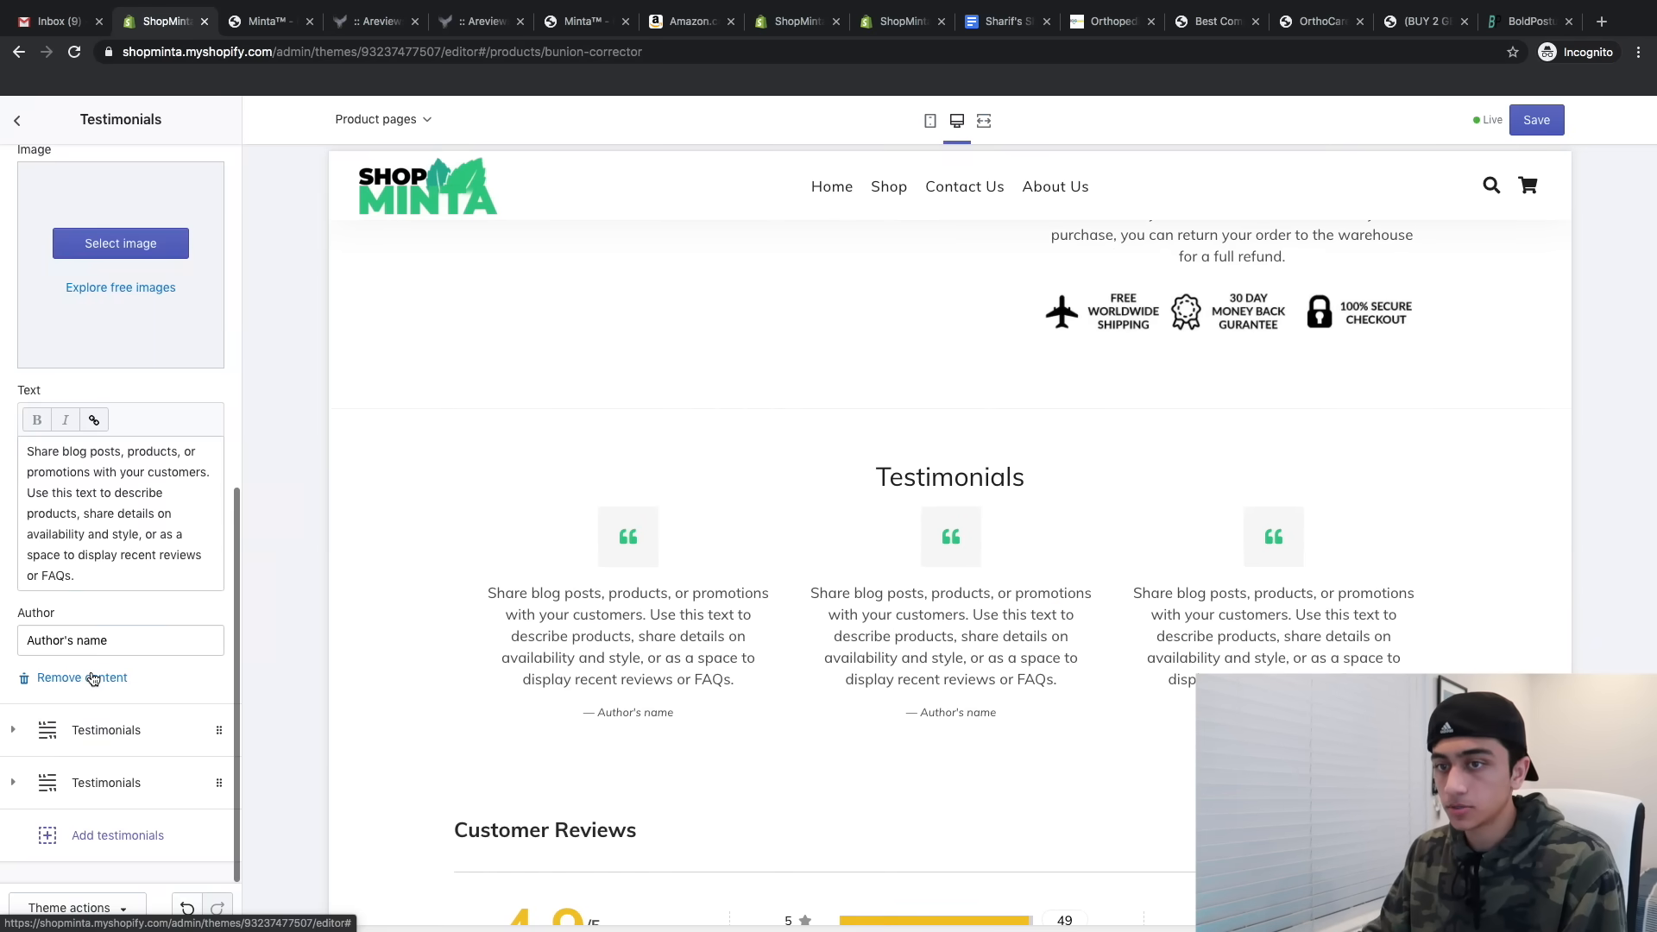
left_click(91, 677)
left_click(89, 728)
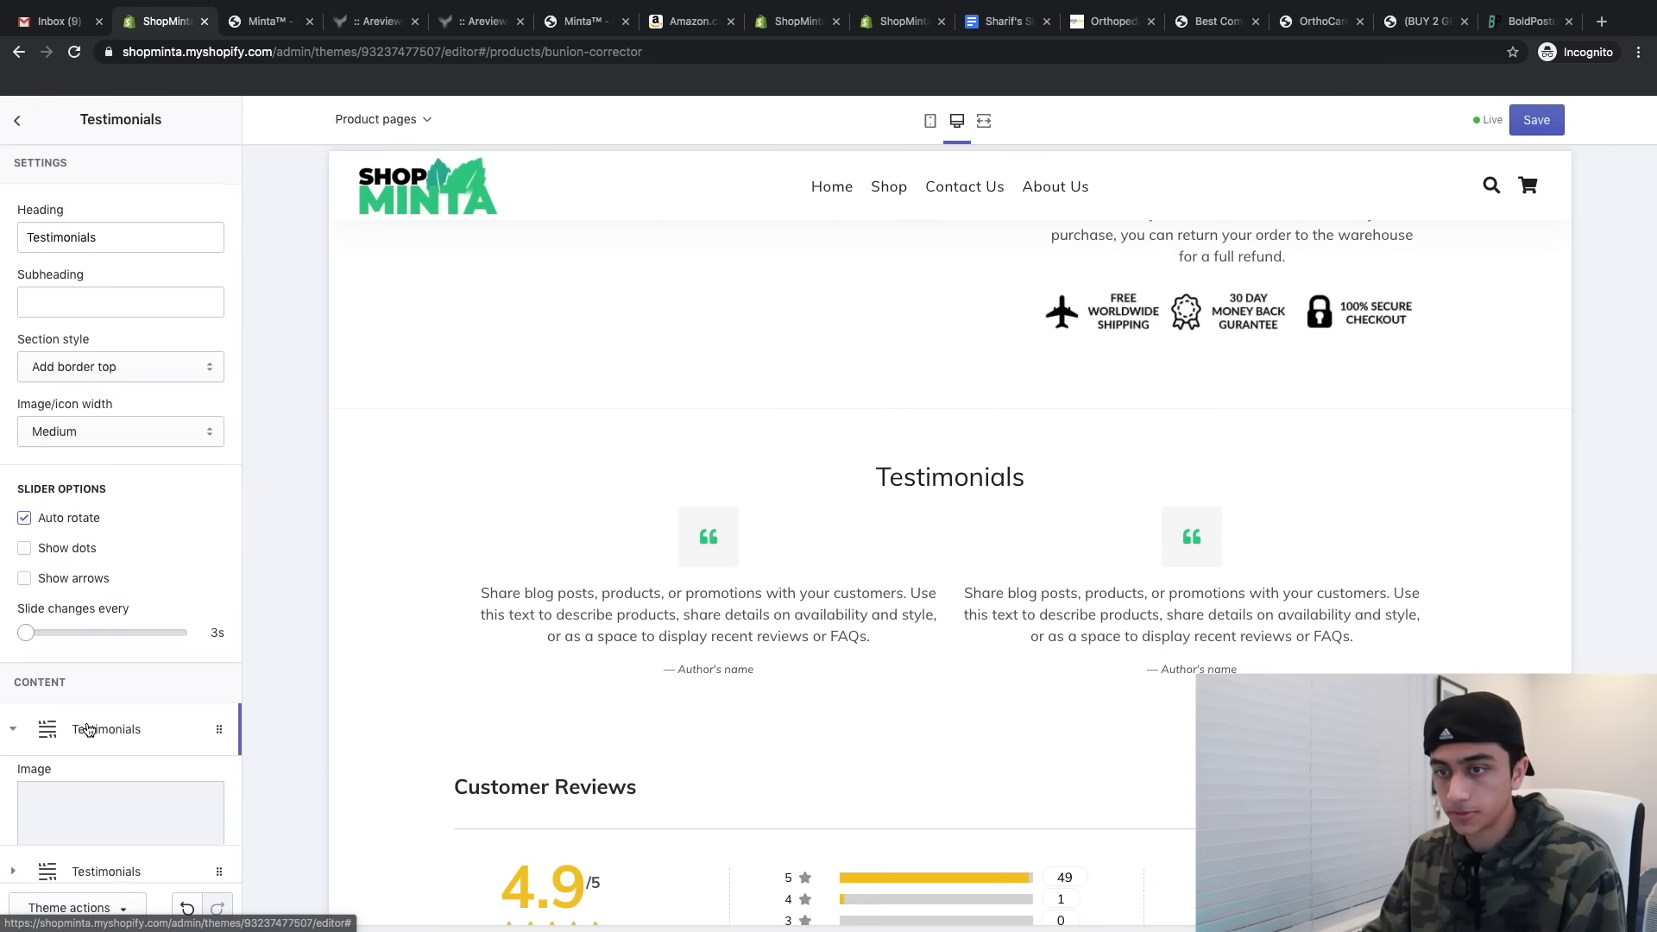
scroll(89, 762, "down", 1)
left_click(77, 732)
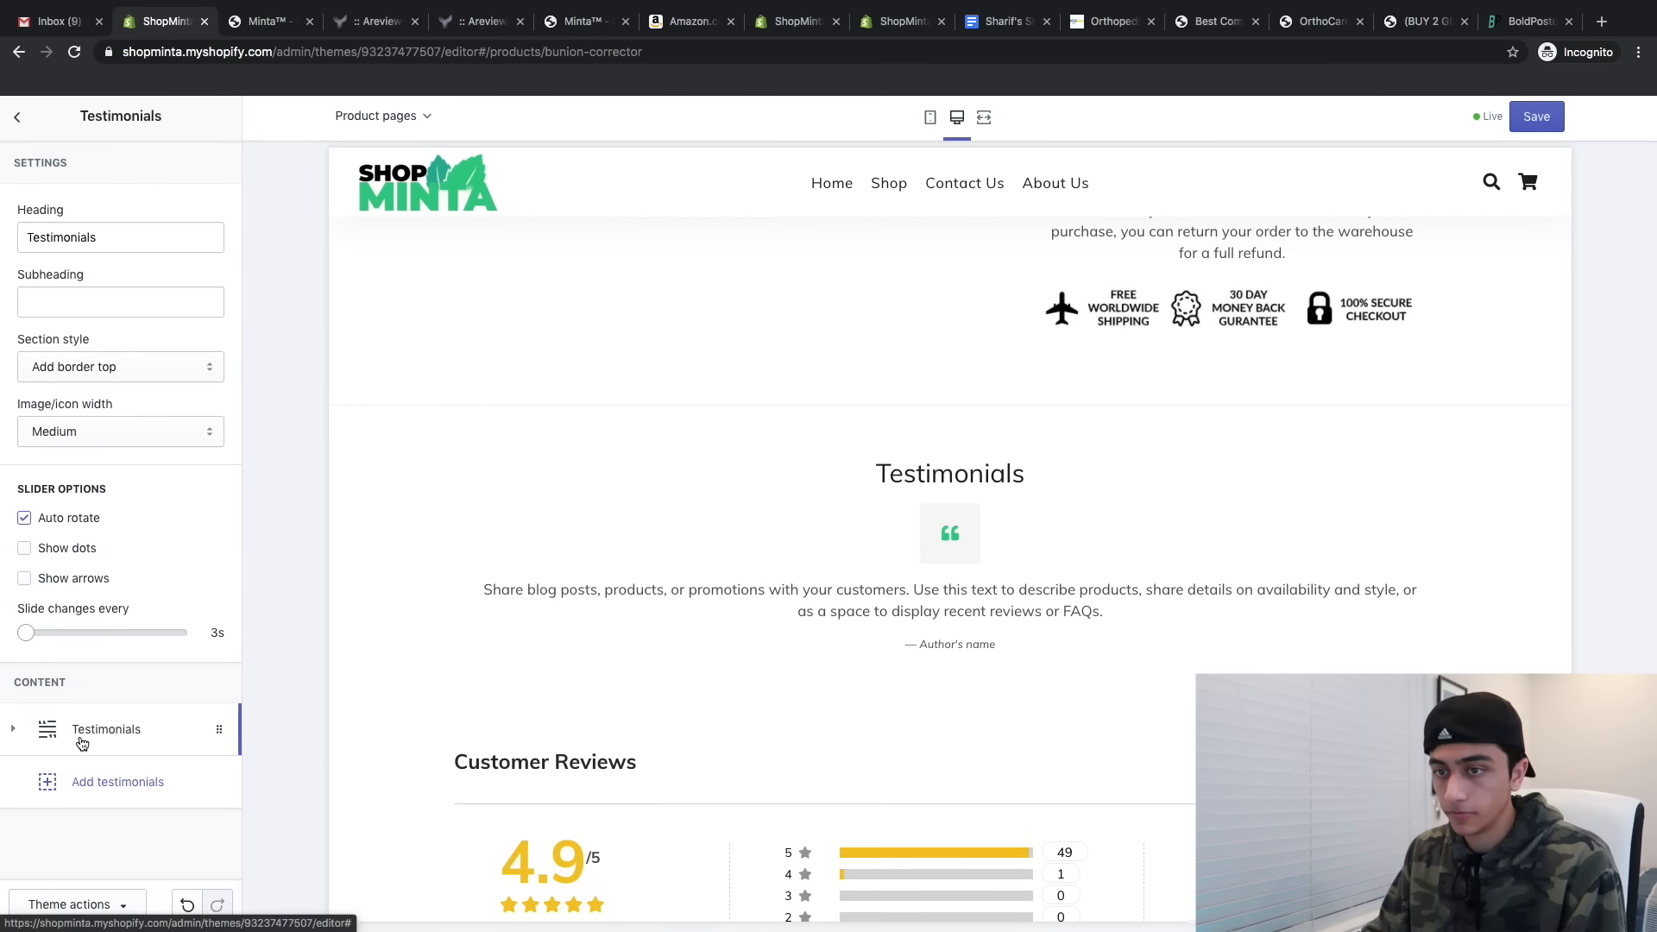
left_click(89, 733)
scroll(76, 740, "down", 5)
left_click(69, 785)
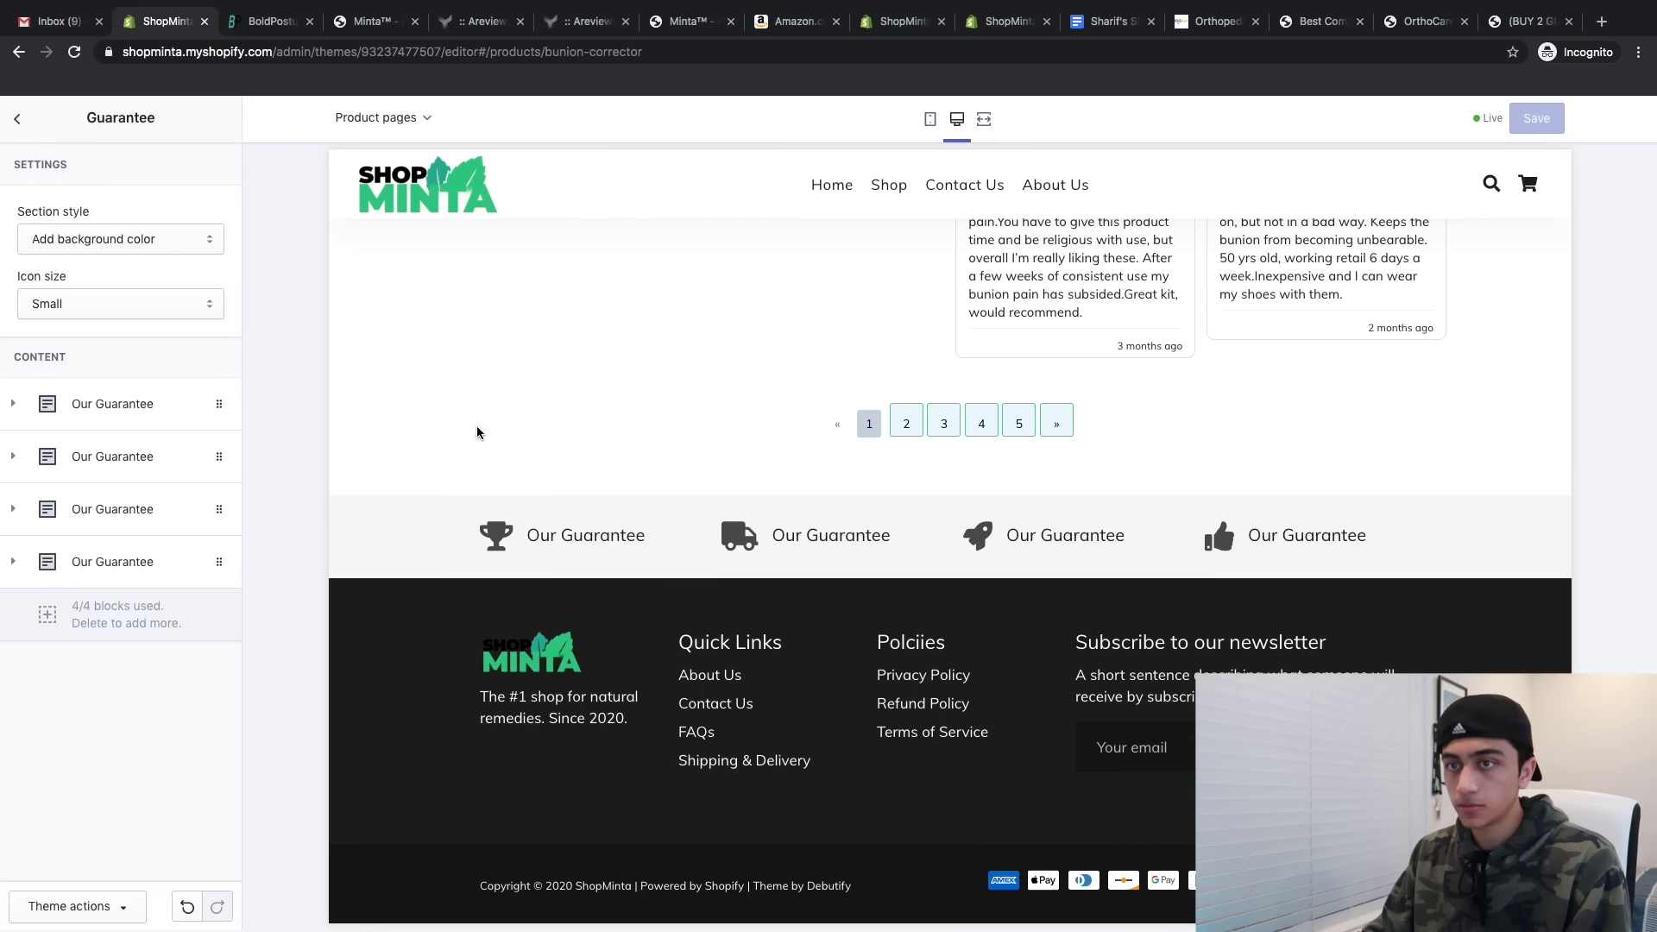
- Rename the first two Our Guarantee headings to 'Free Worldwide Shipping' and 'Satisfaction Guaranteed'
left_click(112, 406)
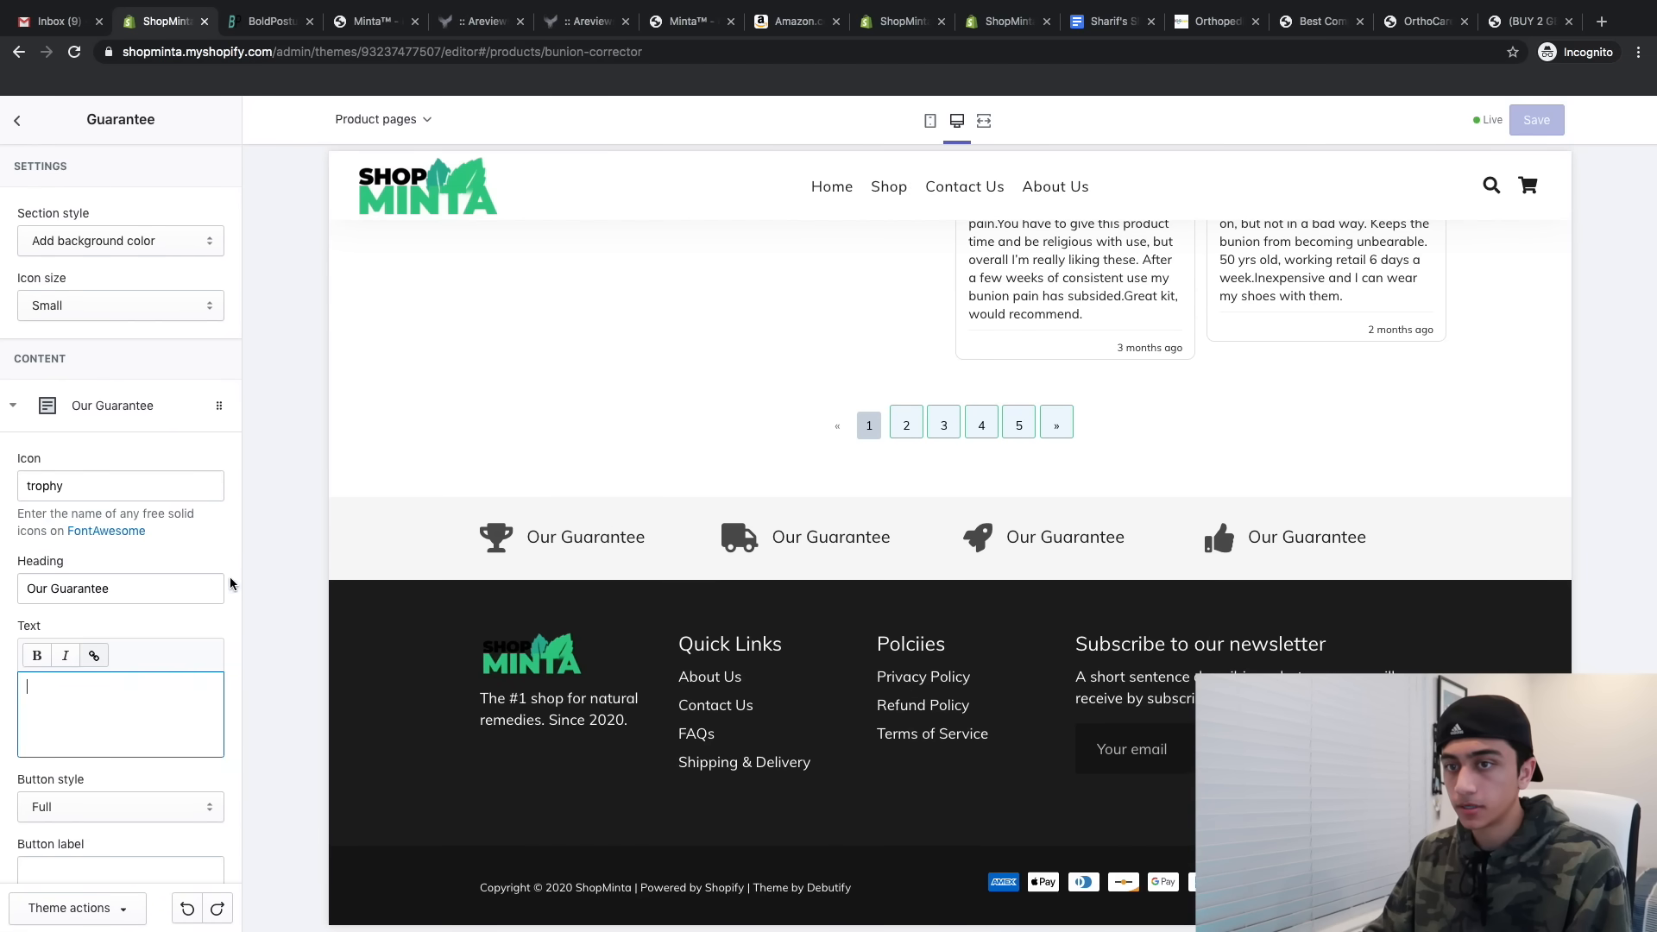
triple_click(152, 596)
type("Free Worldwide Shipping")
left_click(148, 353)
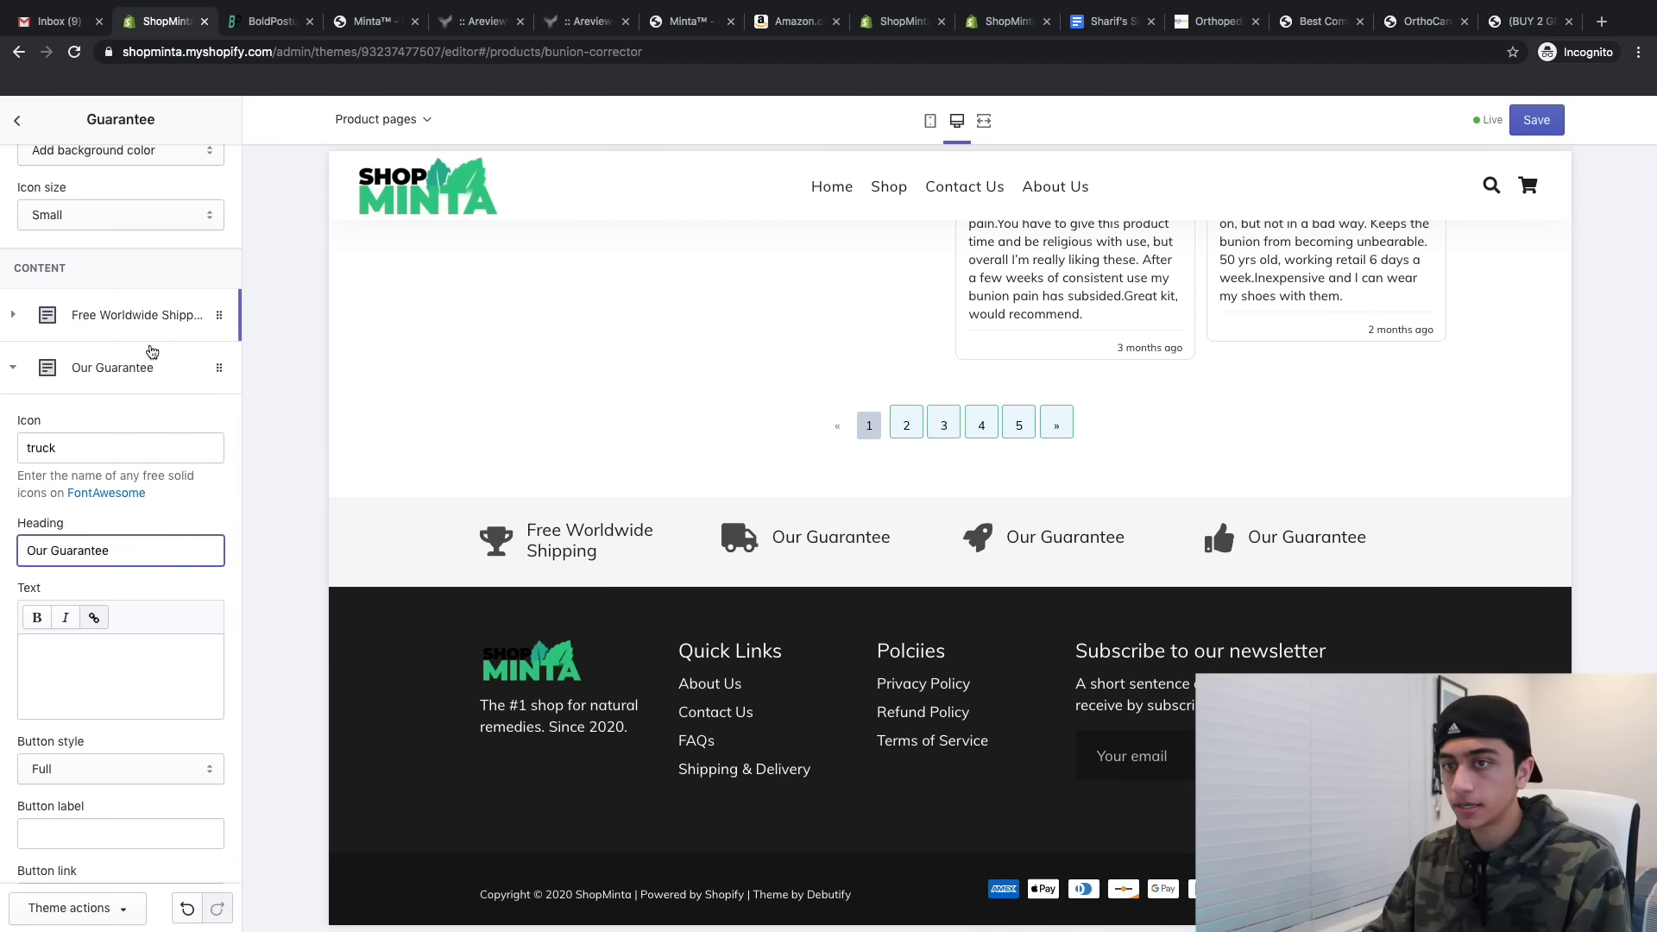
triple_click(118, 481)
type("Satisfaction Guaranteed")
- Change the guarantee icons so Satisfaction Guaranteed uses trophy, and save the theme
scroll(178, 422, "down", 3)
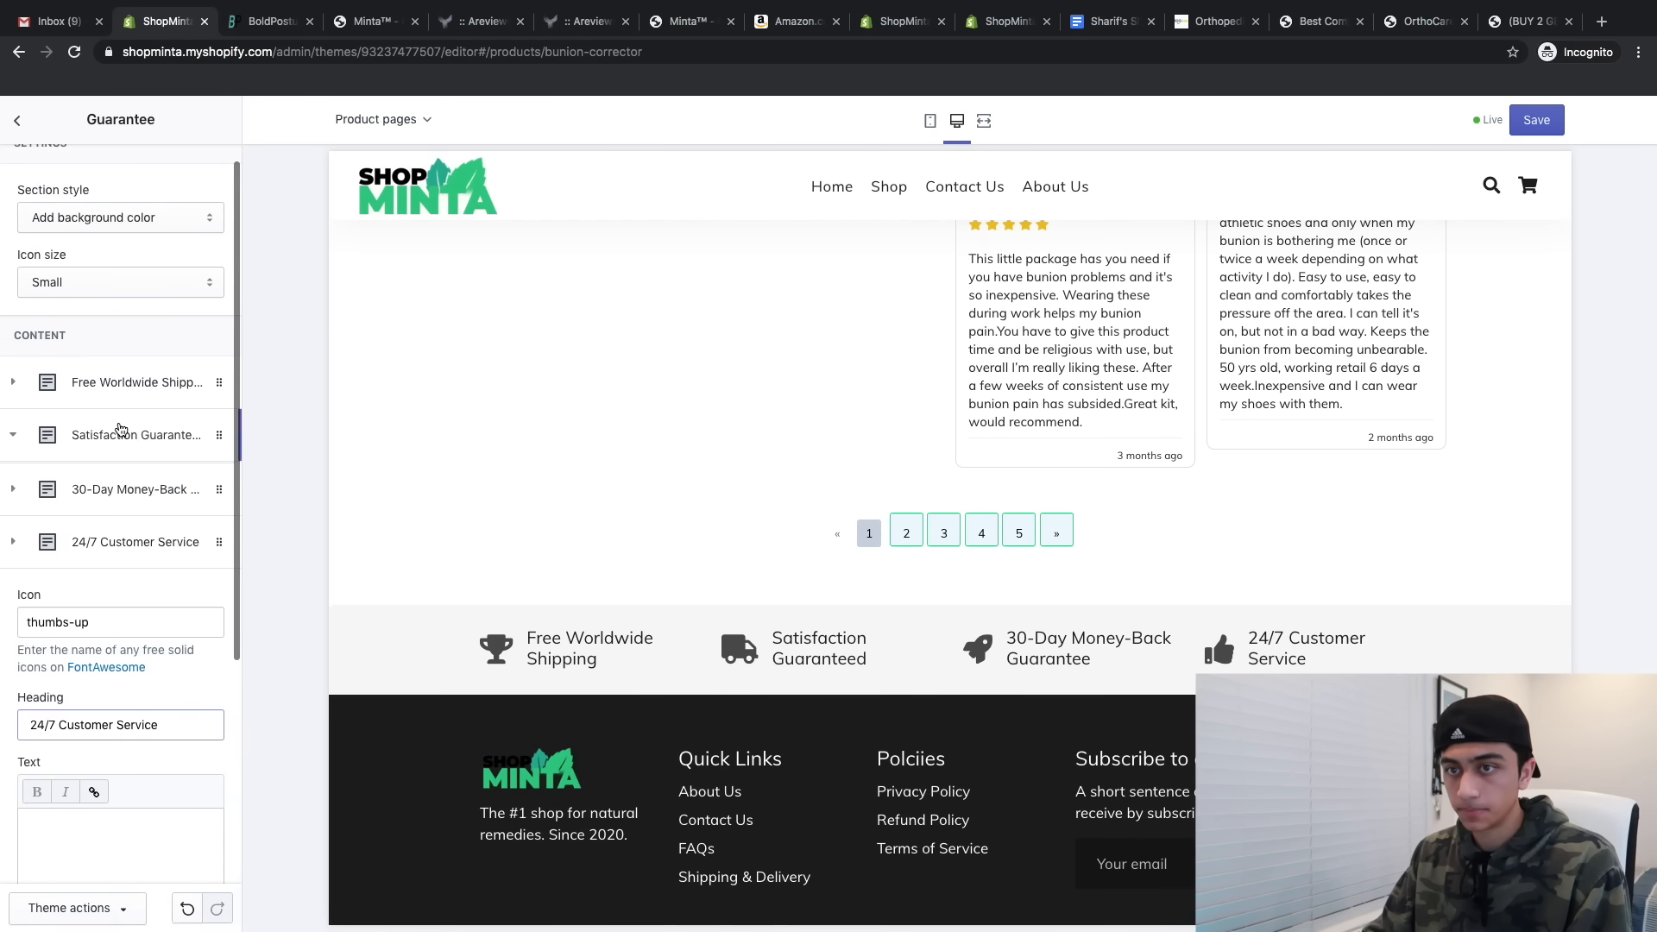
left_click(118, 433)
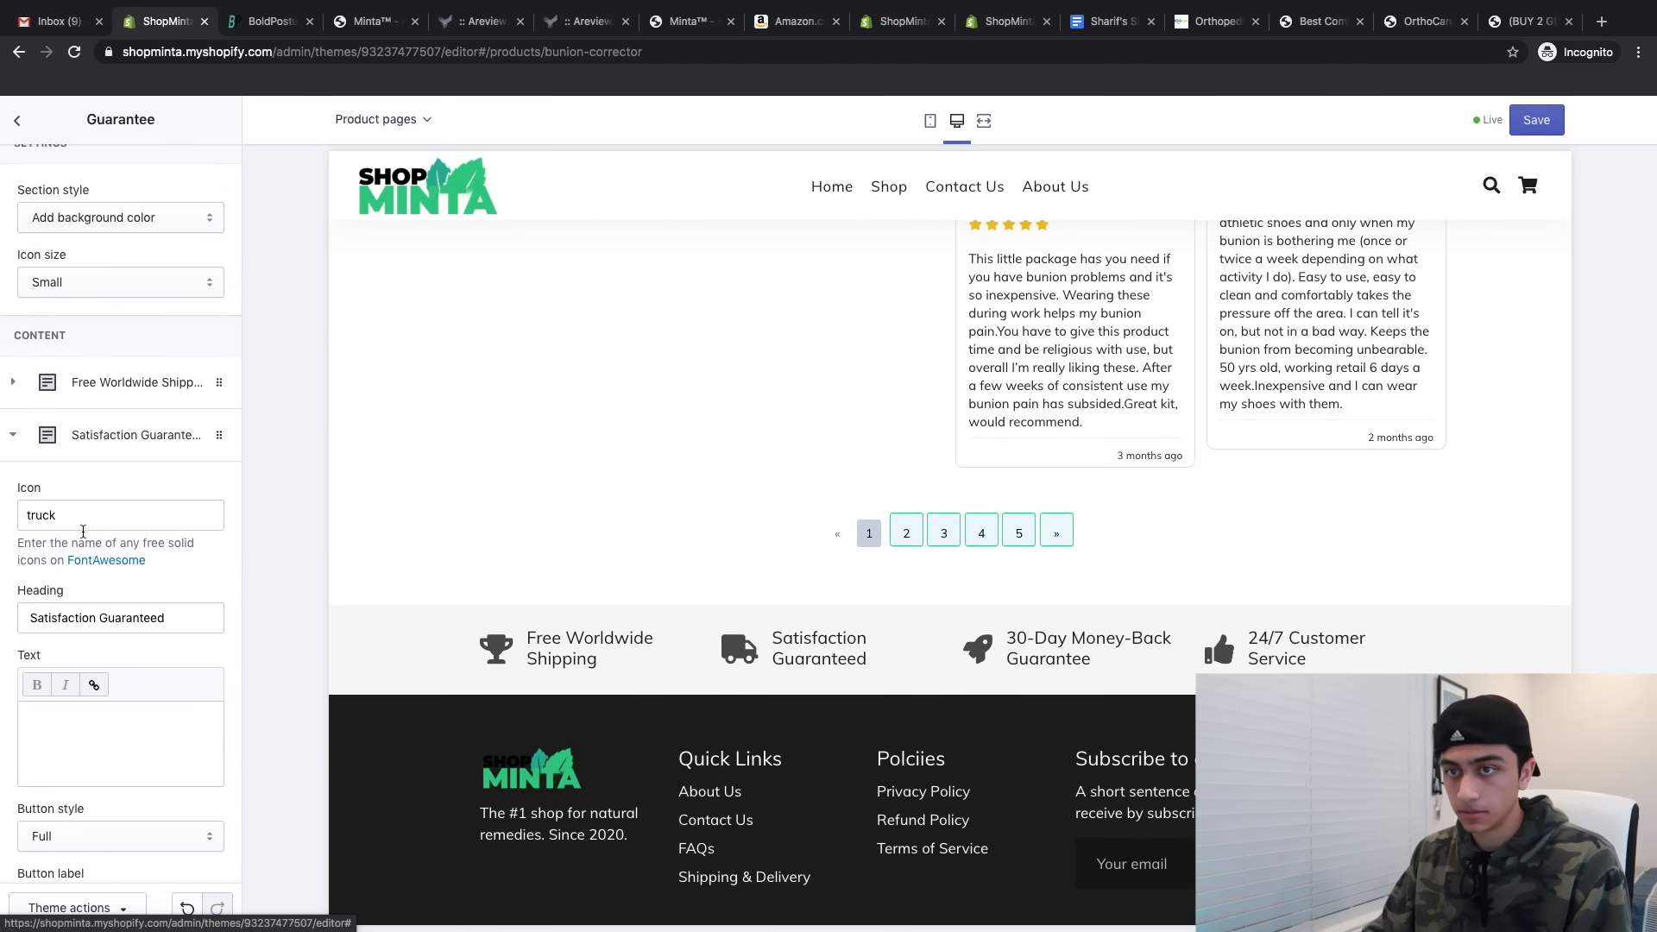
double_click(35, 509)
left_click(111, 381)
double_click(39, 461)
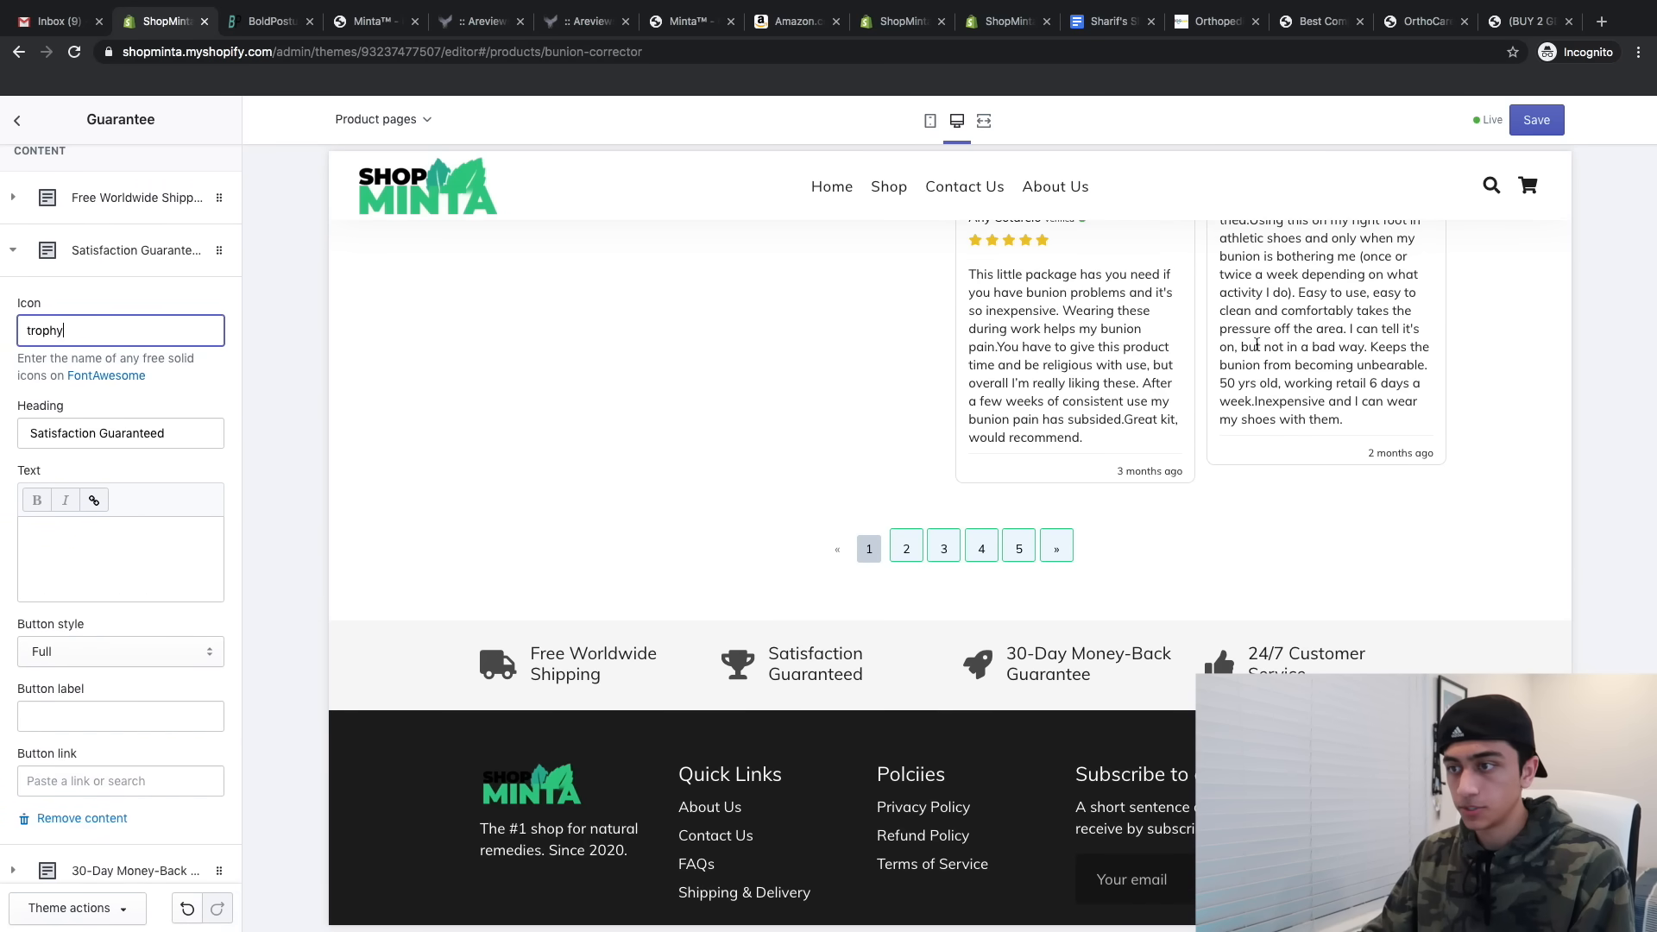
scroll(904, 464, "up", 2)
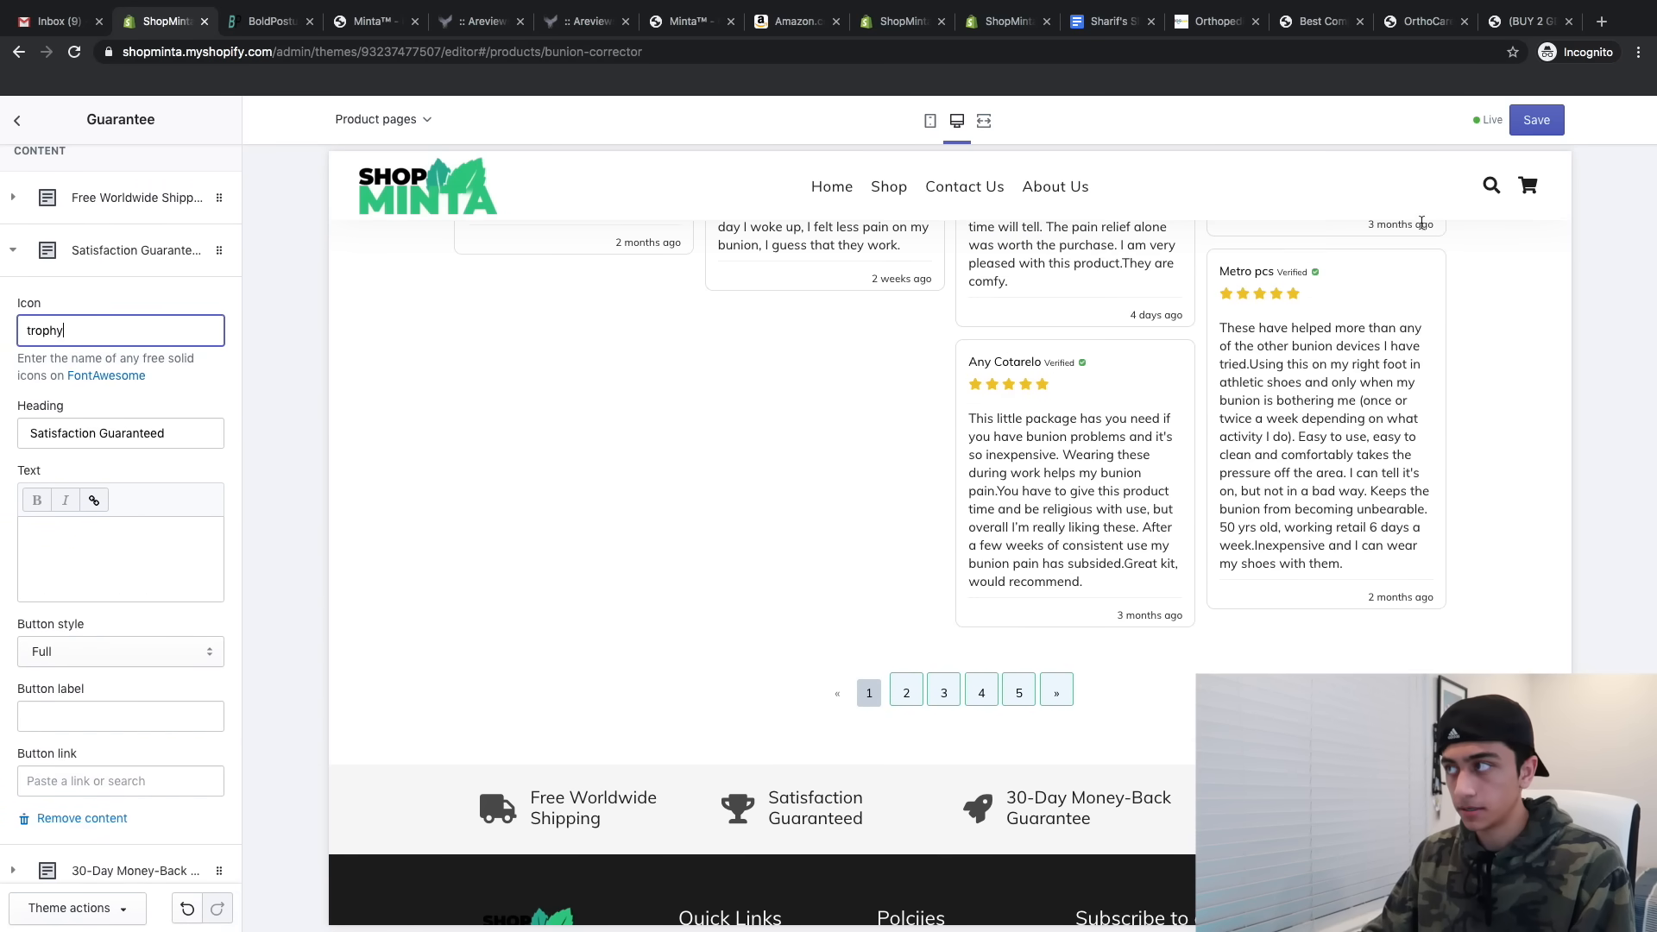
left_click(1523, 132)
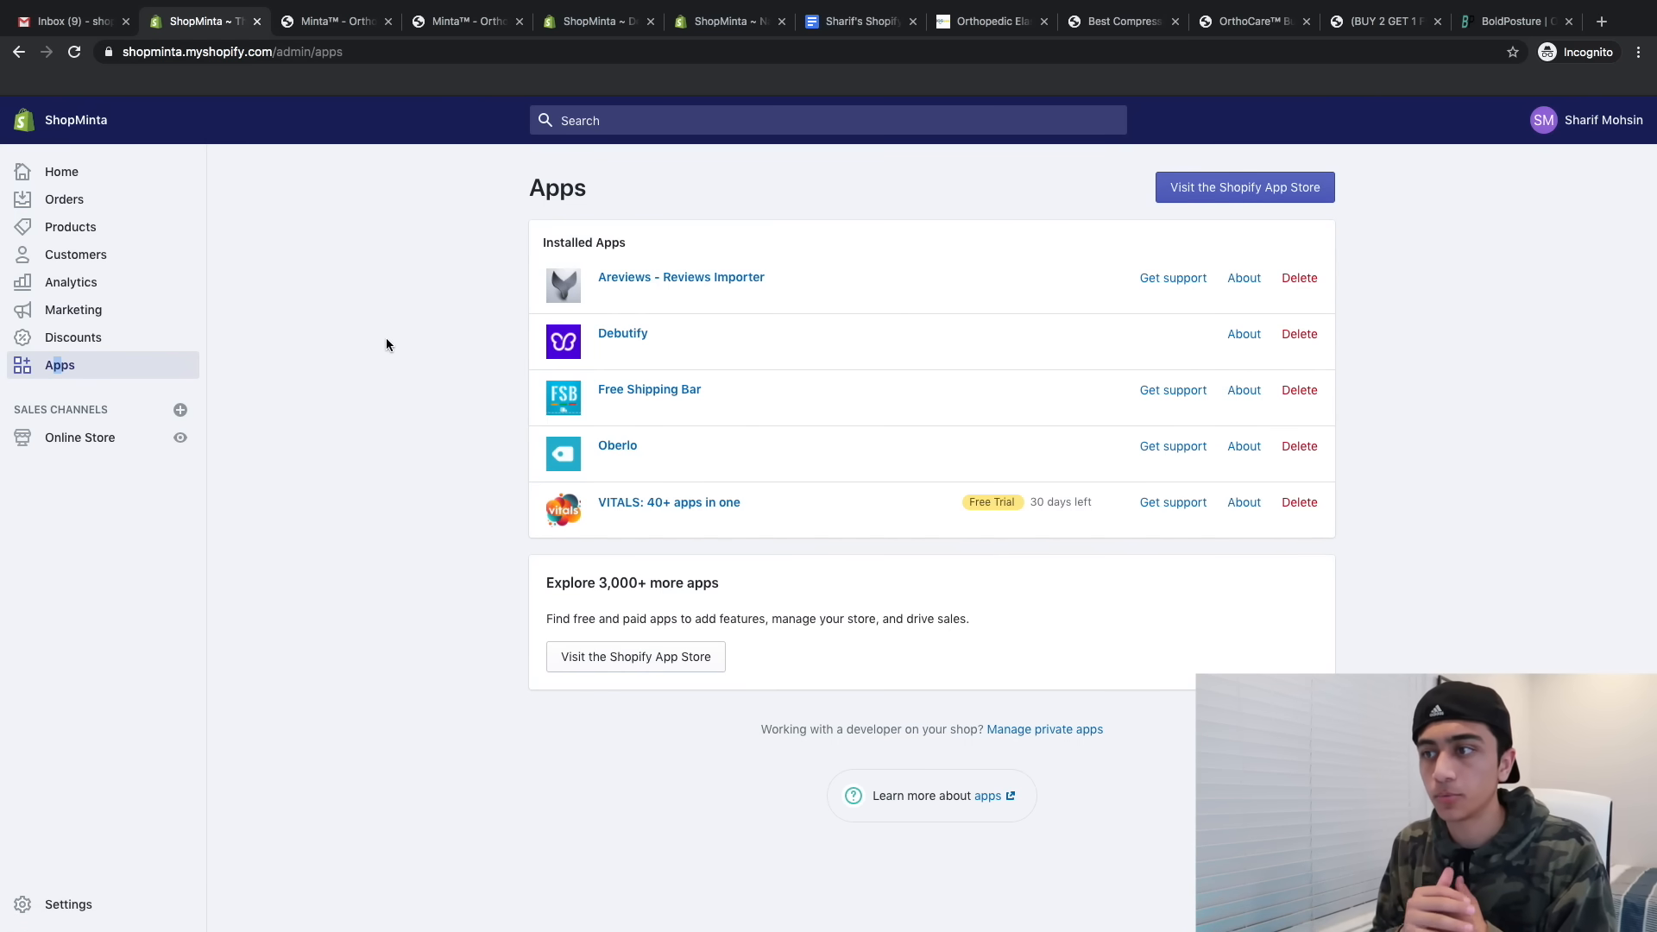
- Create a new Free Shipping Bar from the Trust Me template
left_click(626, 392)
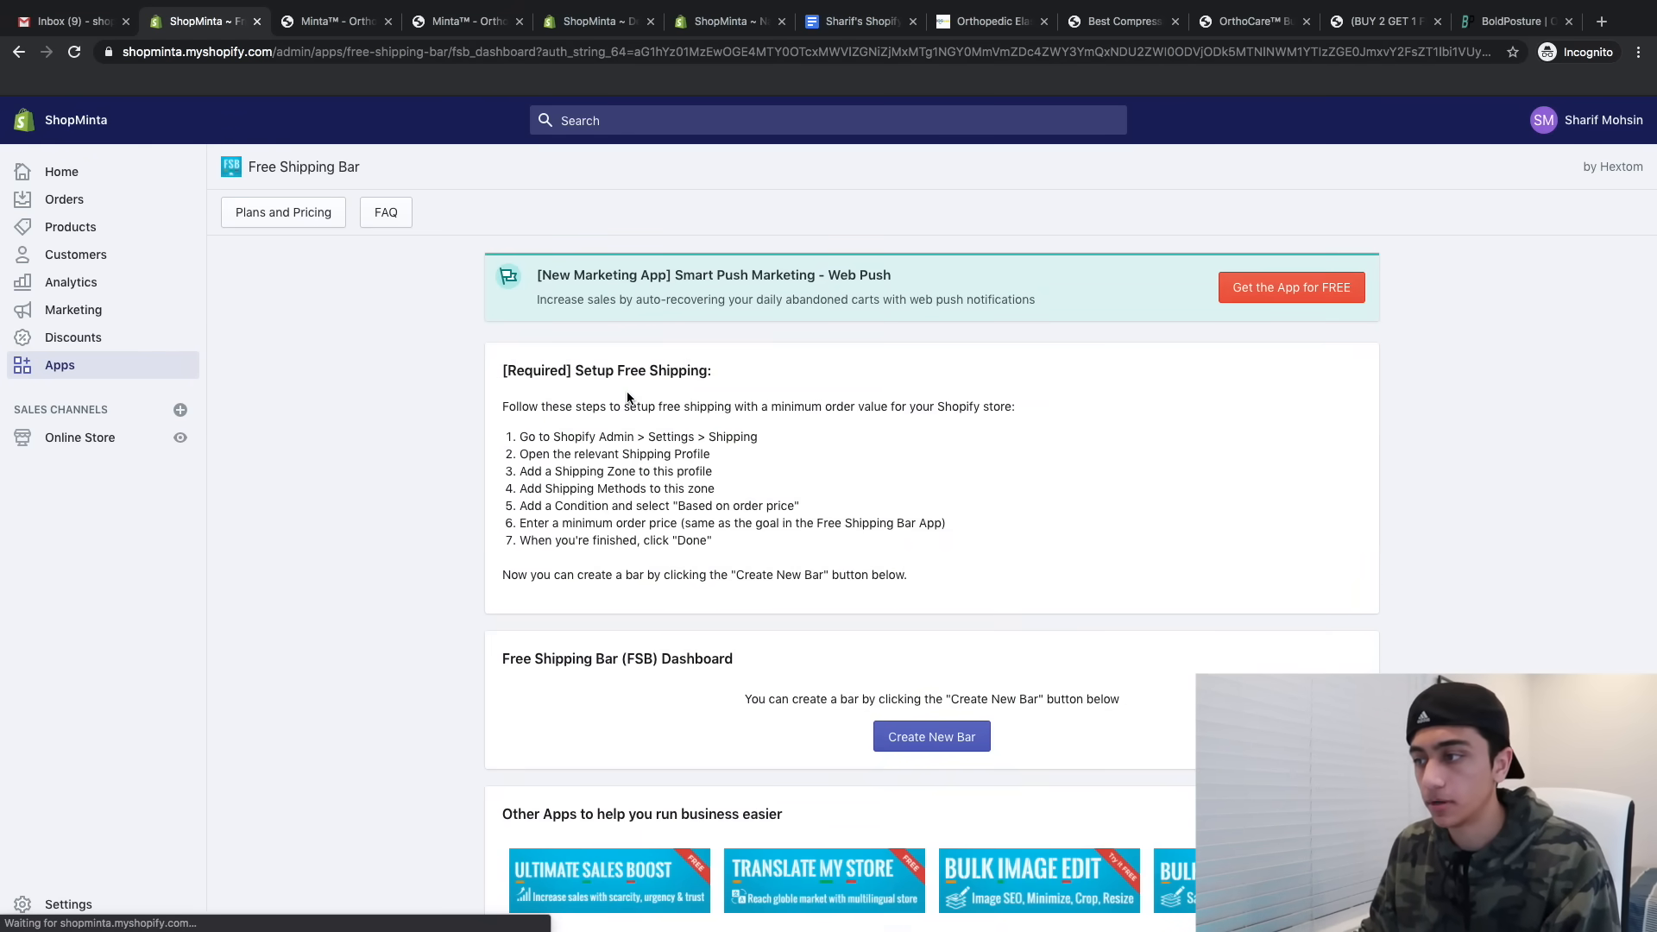
left_click(911, 737)
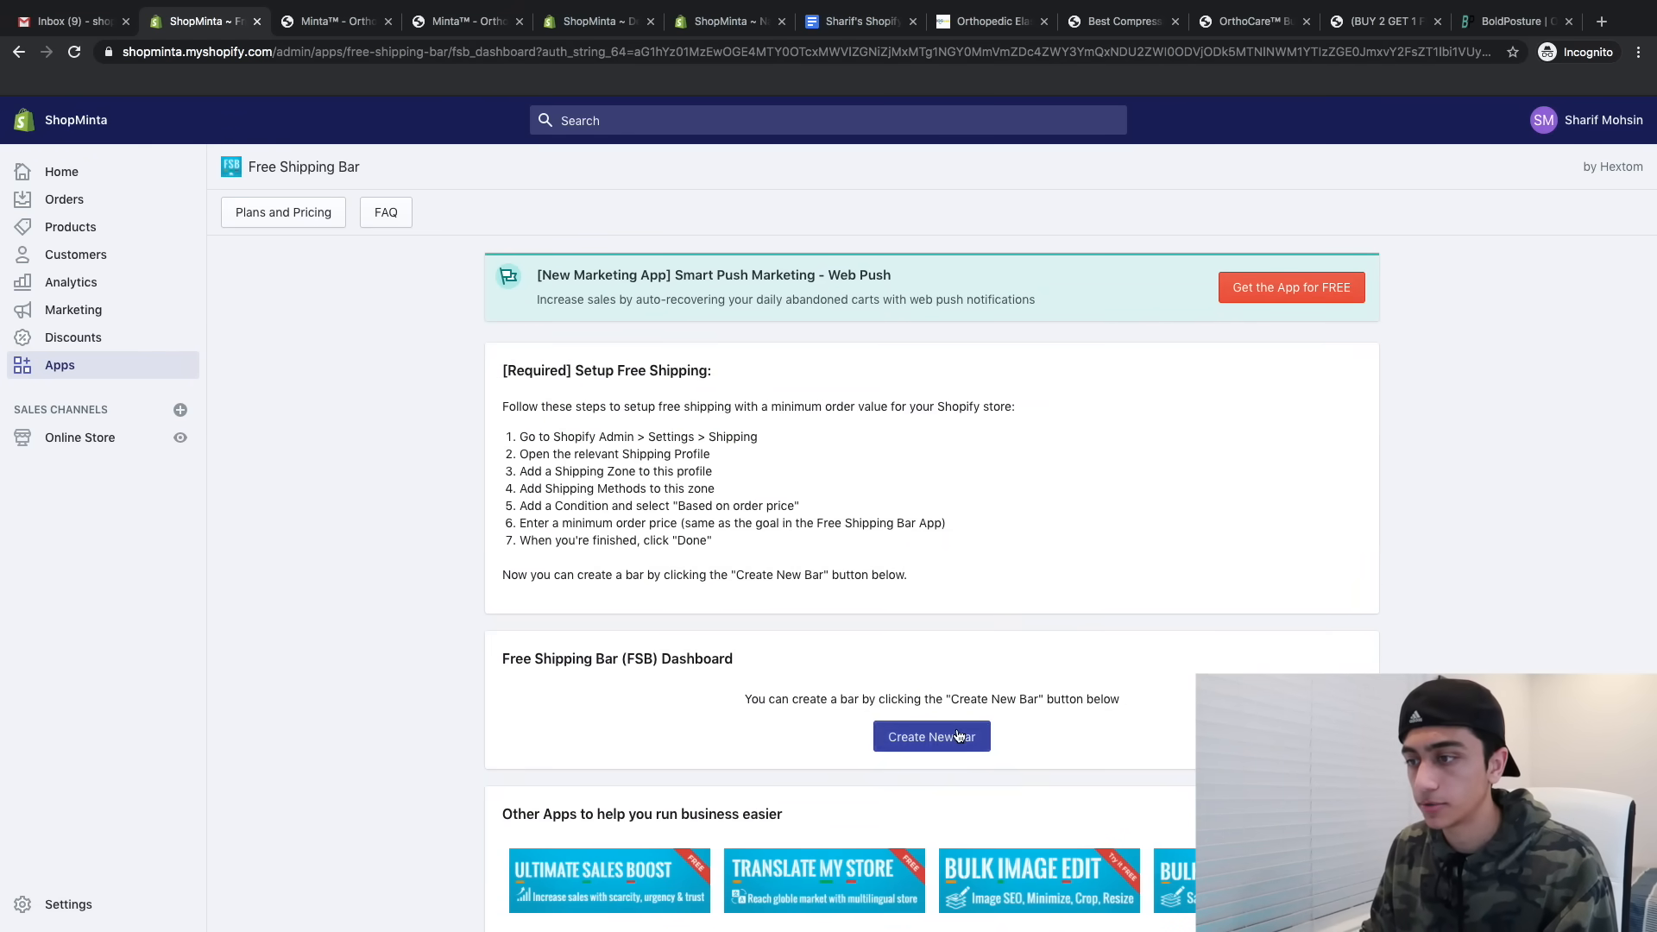
scroll(898, 863, "down", 5)
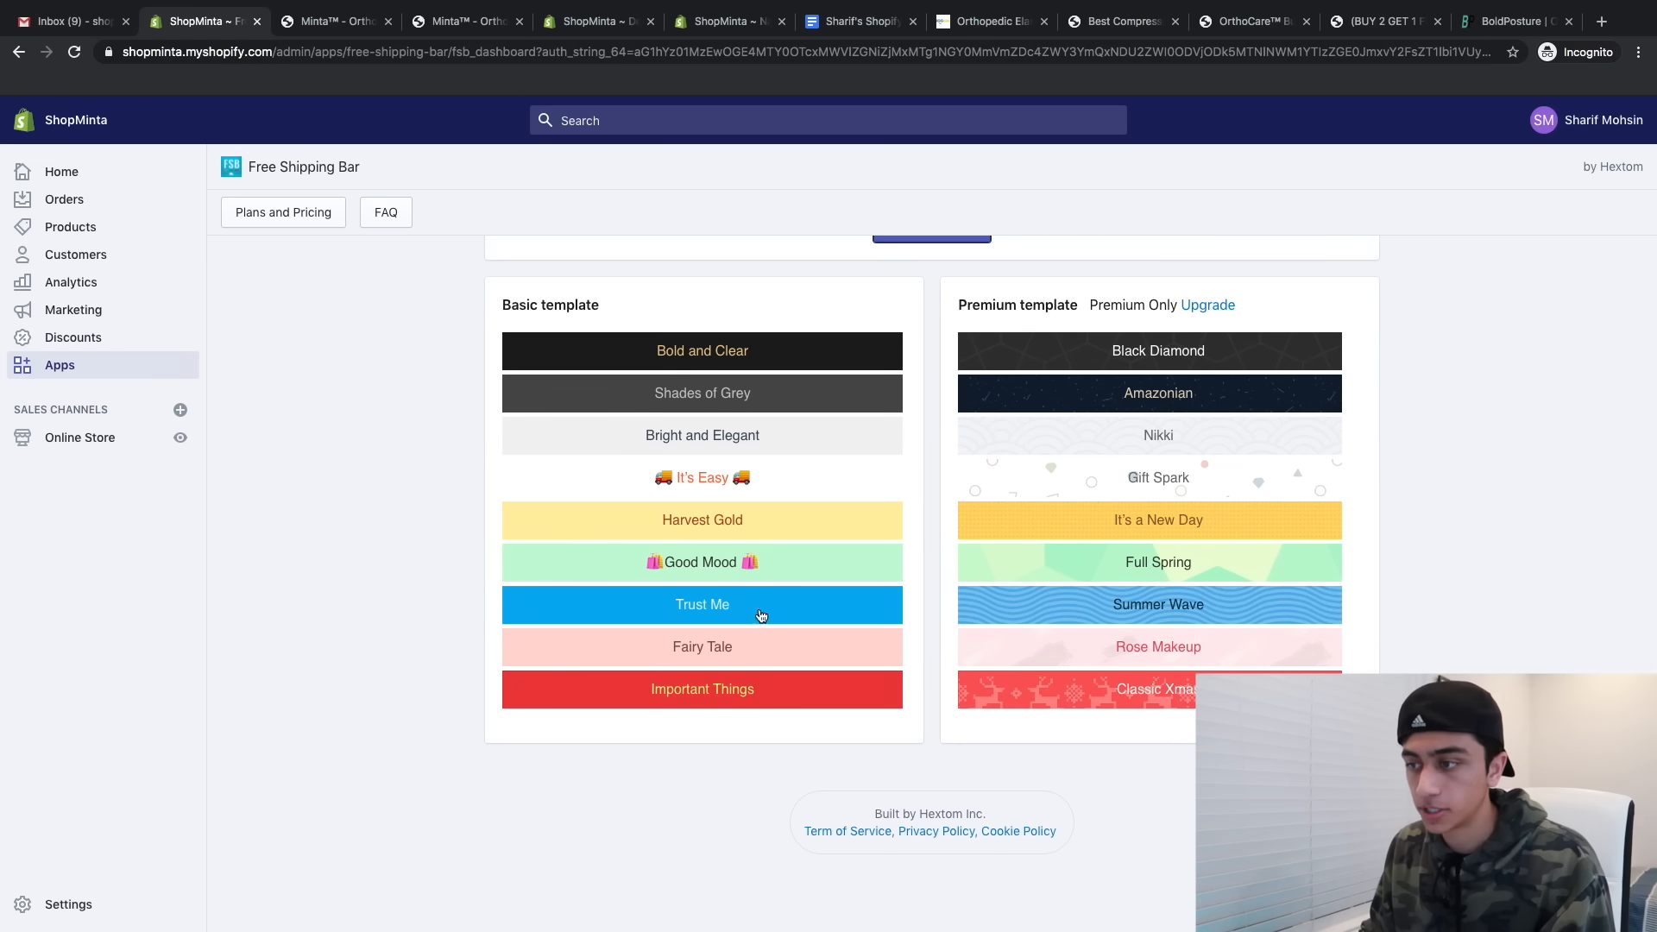
left_click(678, 605)
scroll(663, 604, "down", 3)
scroll(660, 604, "down", 7)
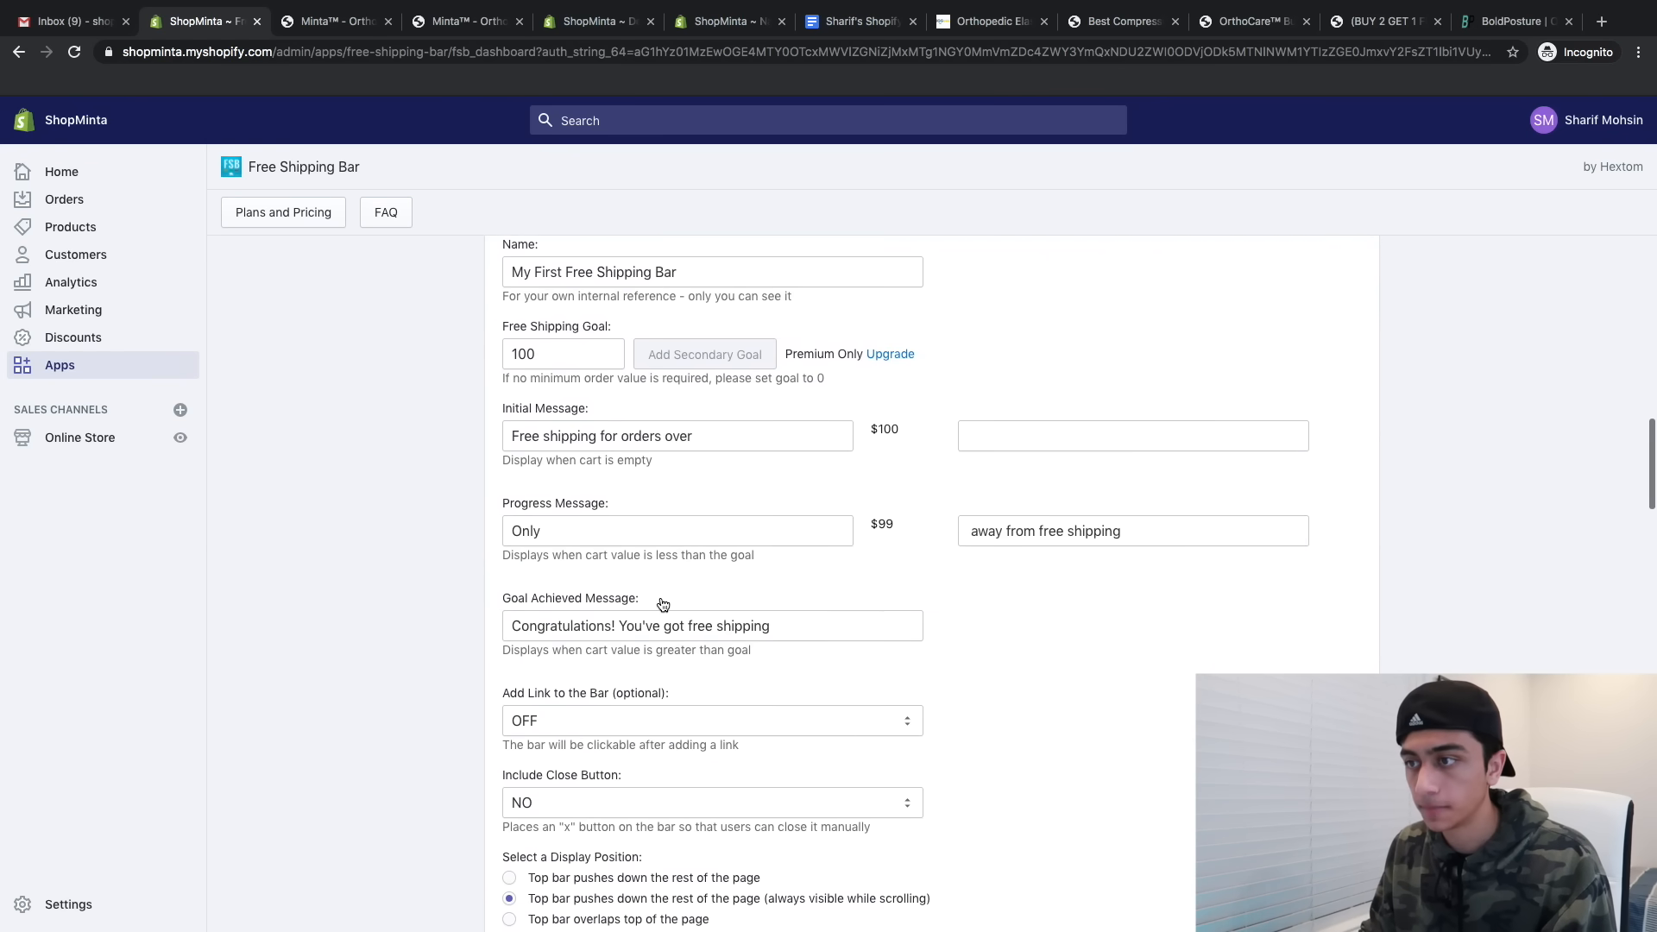
scroll(660, 604, "up", 3)
- Set the shipping goal to 0 and the message to 'FREE Worldwide Shipping for 24 Hours'
left_click(729, 520)
left_click(520, 601)
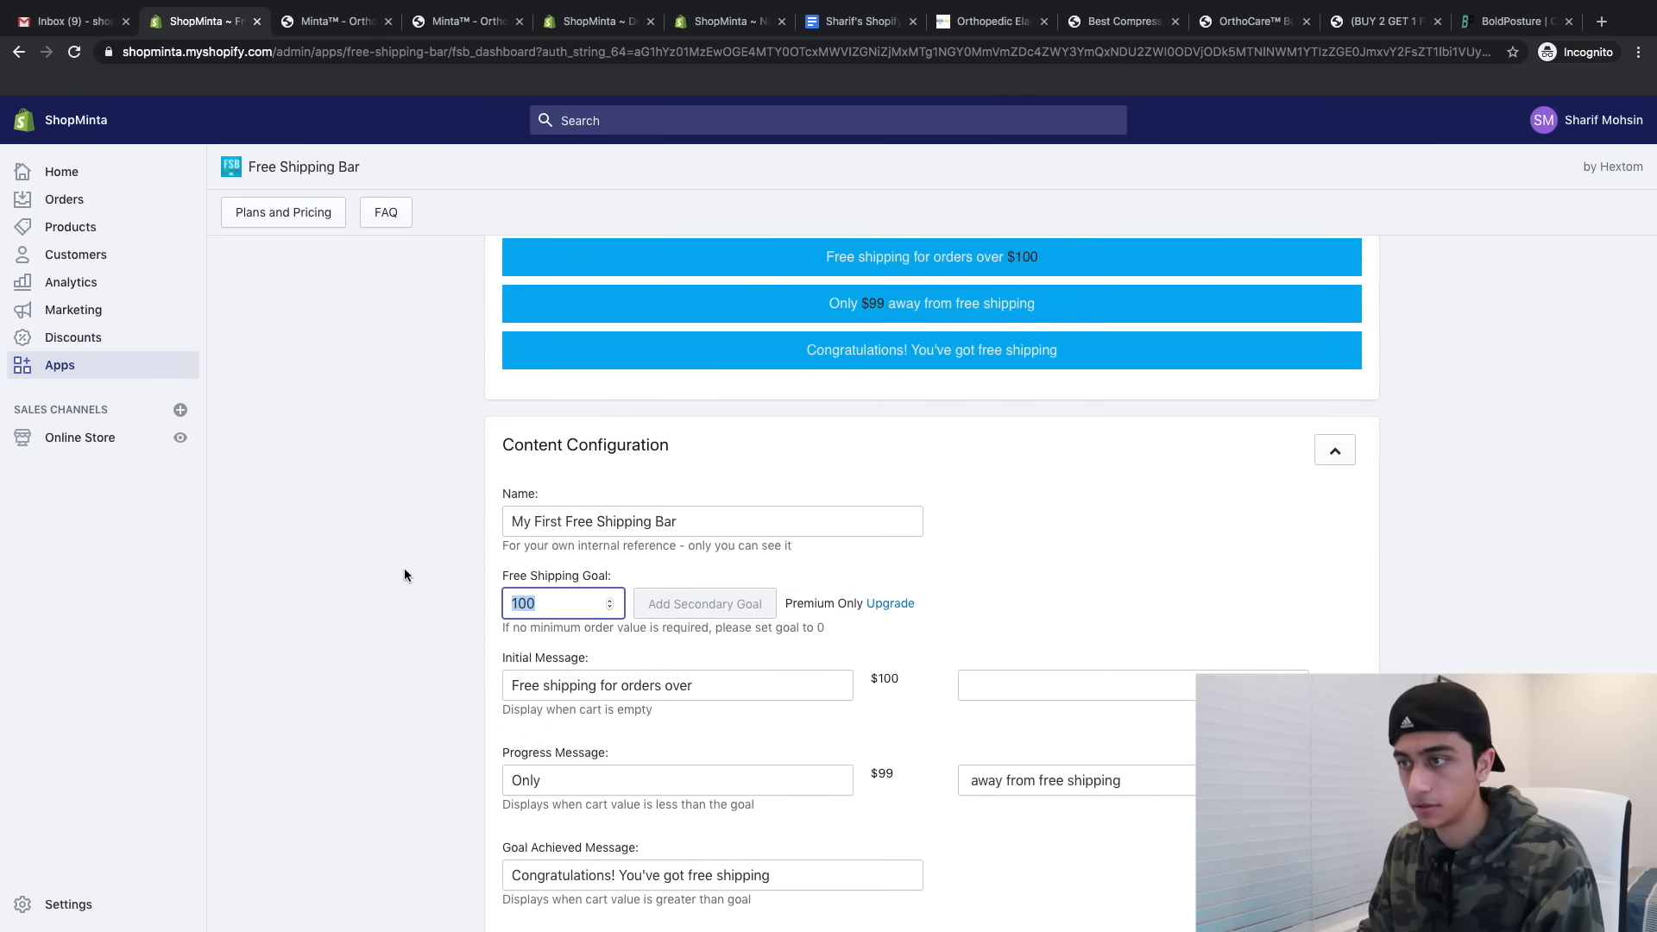
type("0")
triple_click(716, 486)
scroll(455, 475, "up", 1)
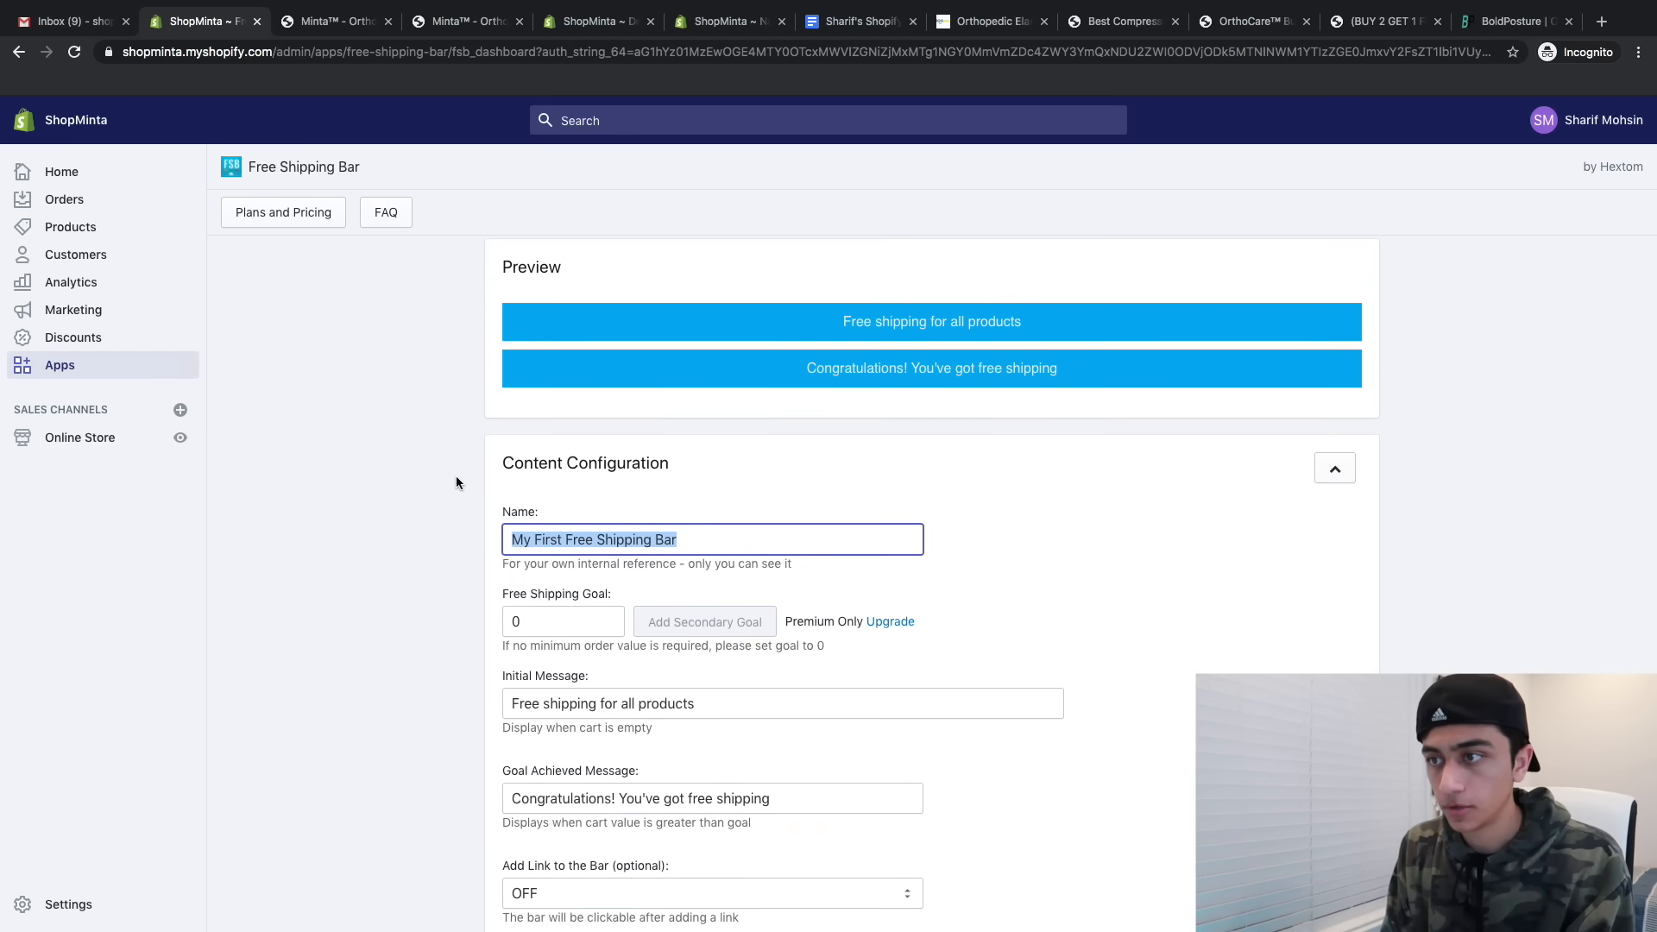
type("FREE")
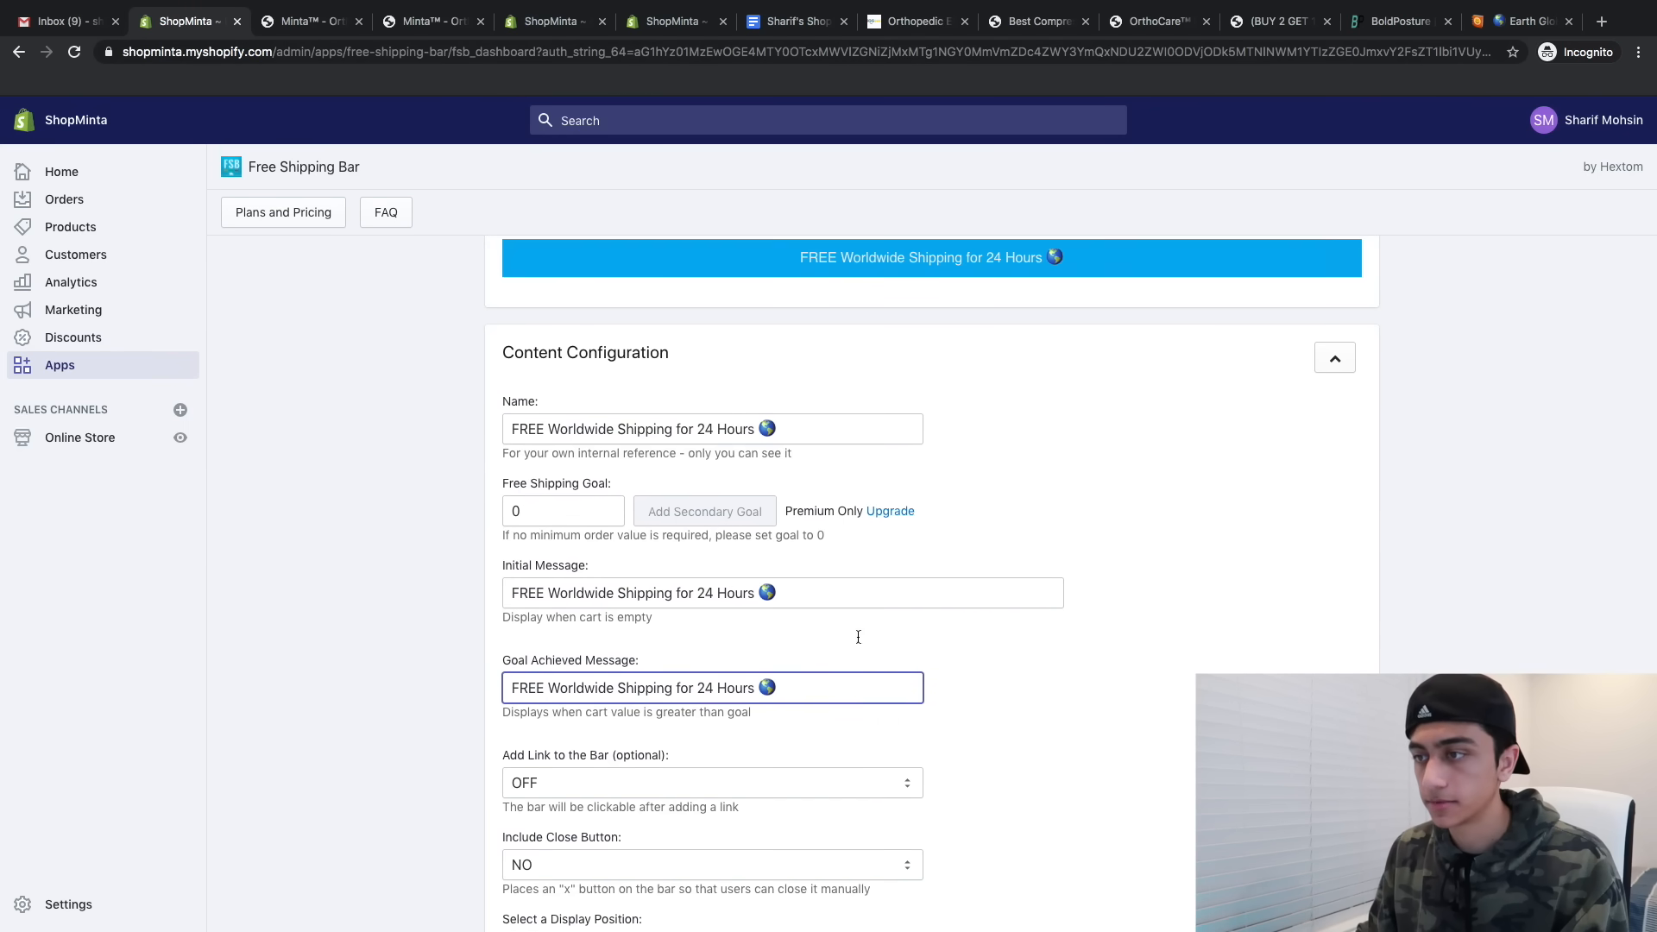
scroll(858, 637, "down", 7)
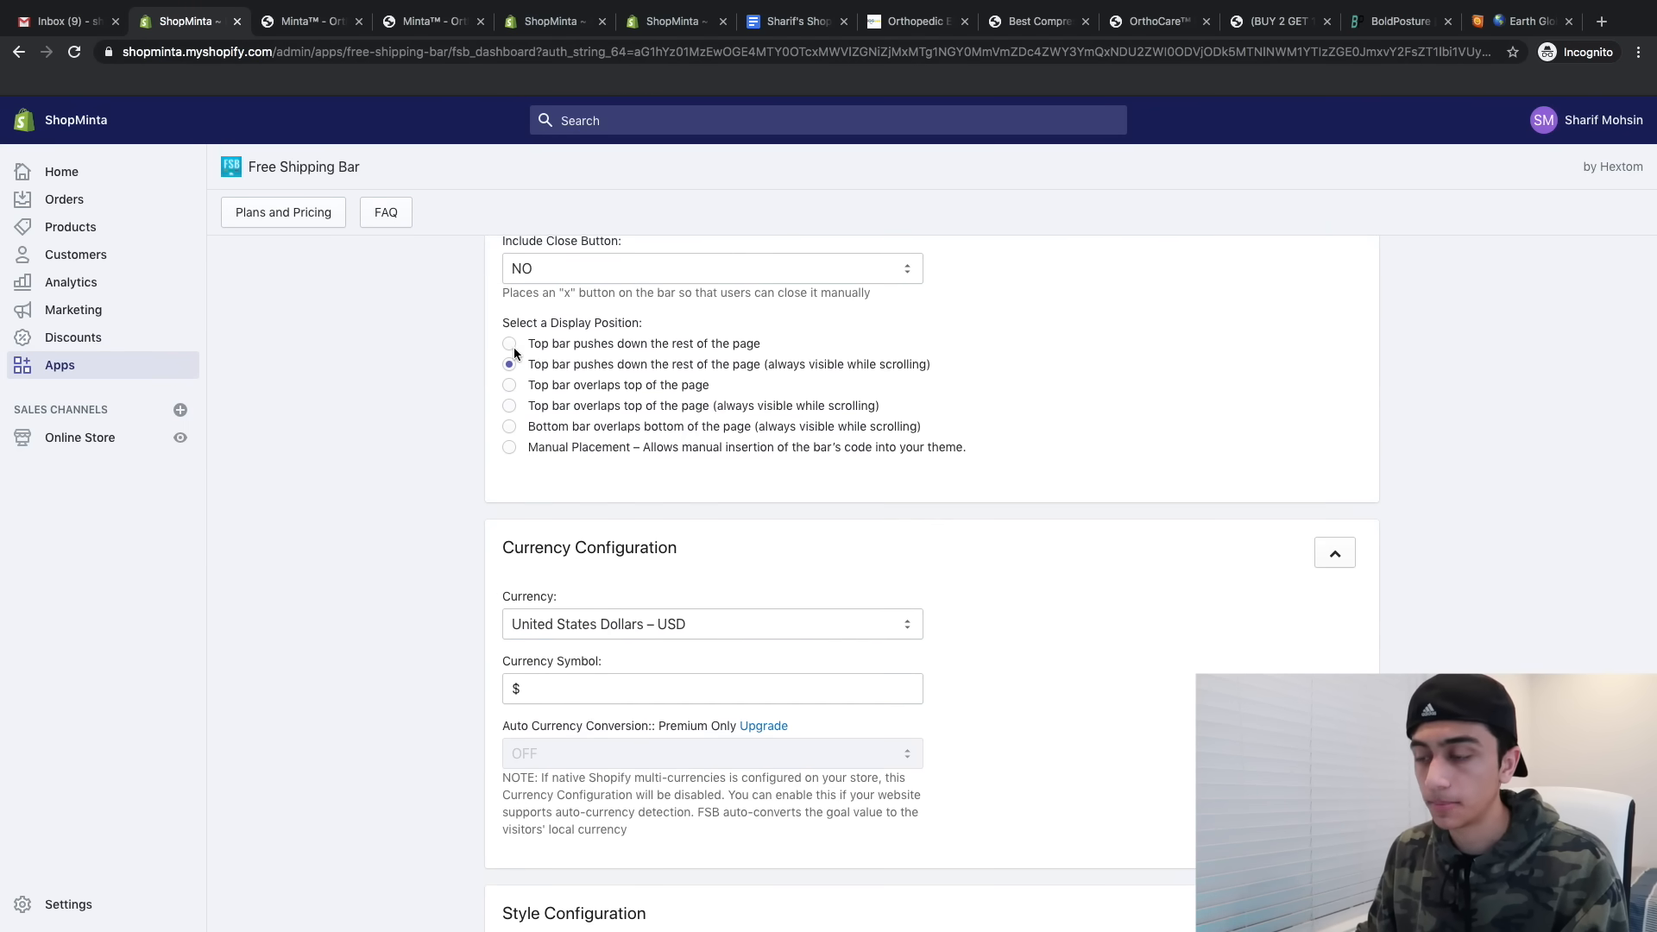
scroll(487, 348, "down", 9)
scroll(642, 308, "up", 3)
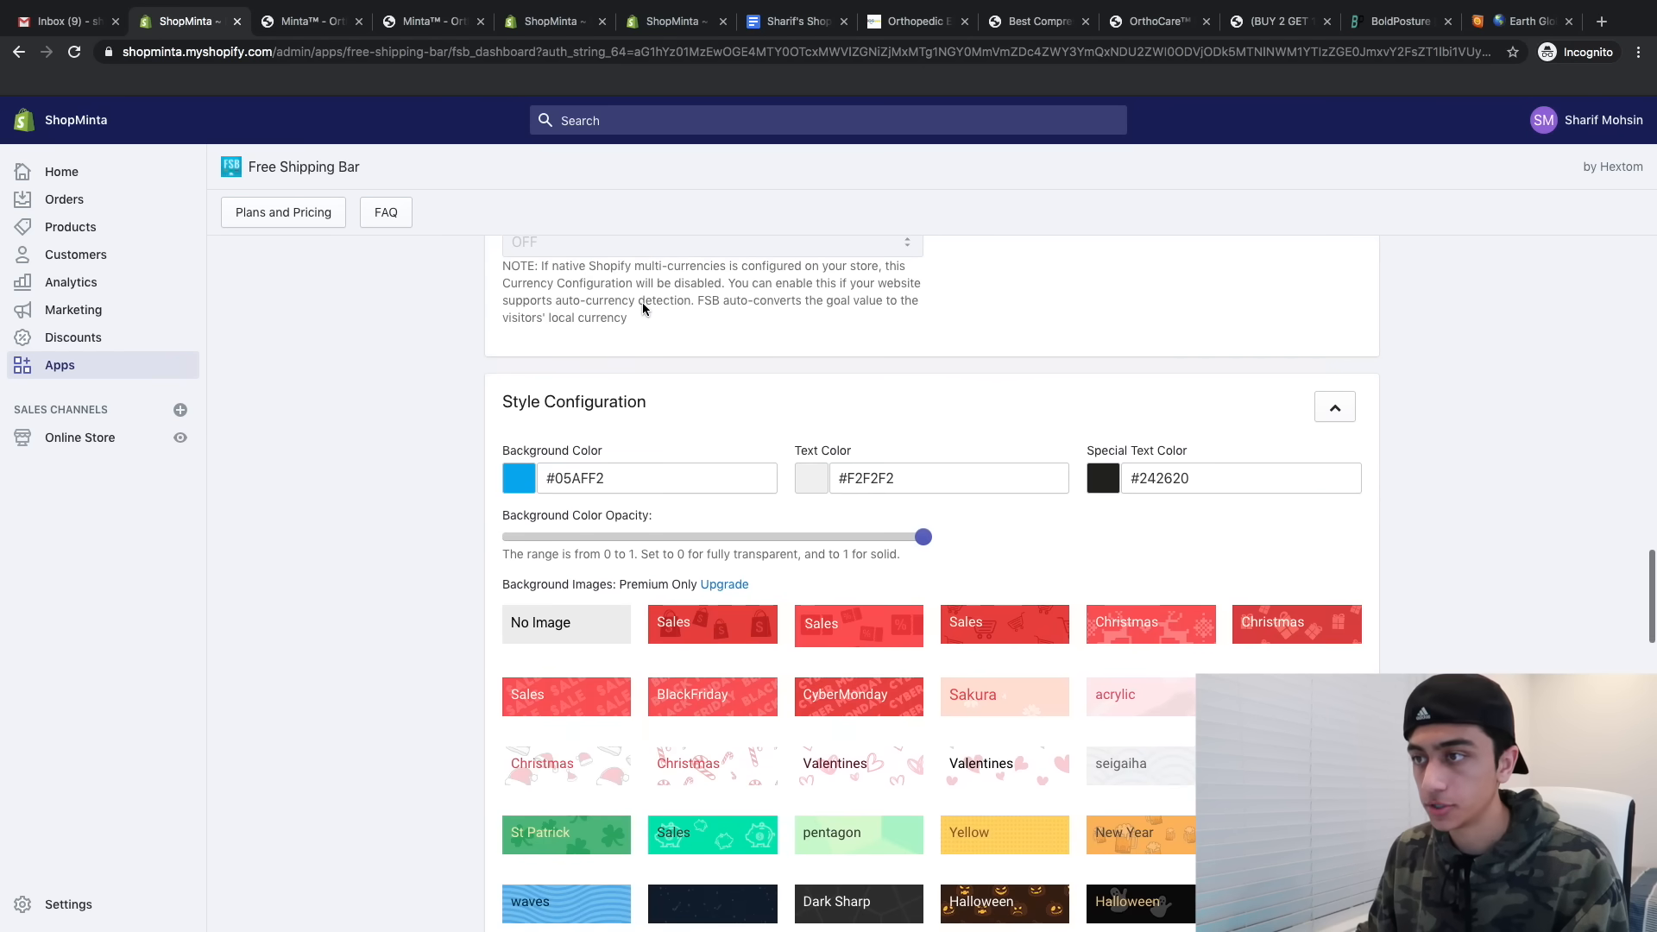
- Give the bar a #34eb84 background, white text and the Lato font
triple_click(625, 474)
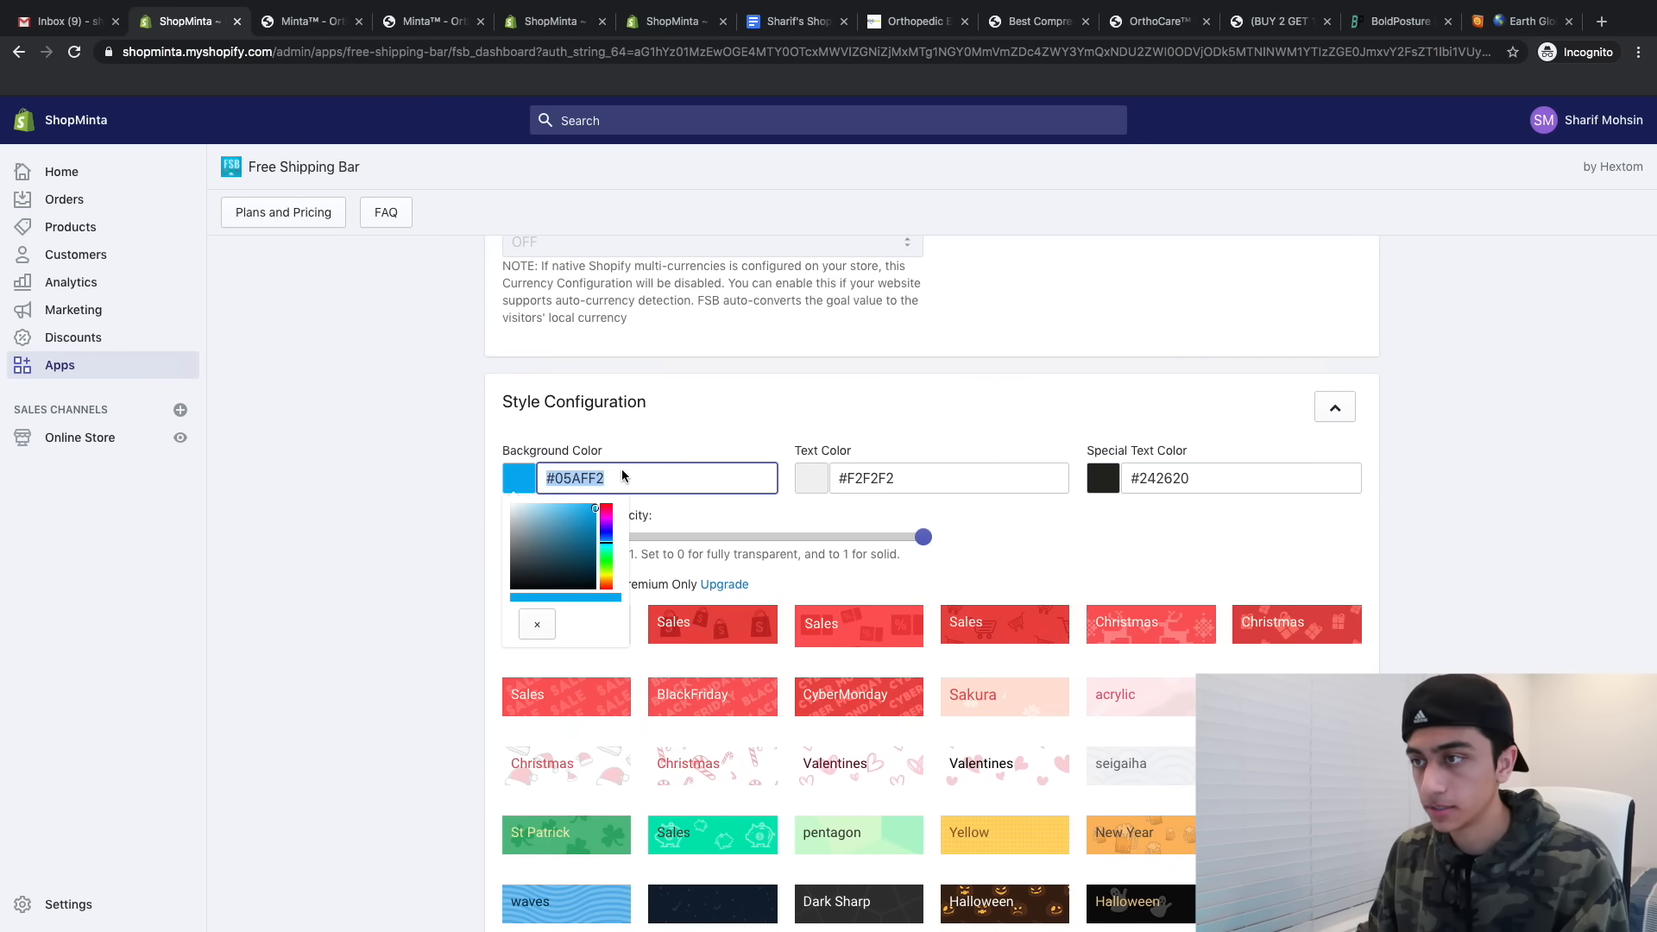
type("34eb84")
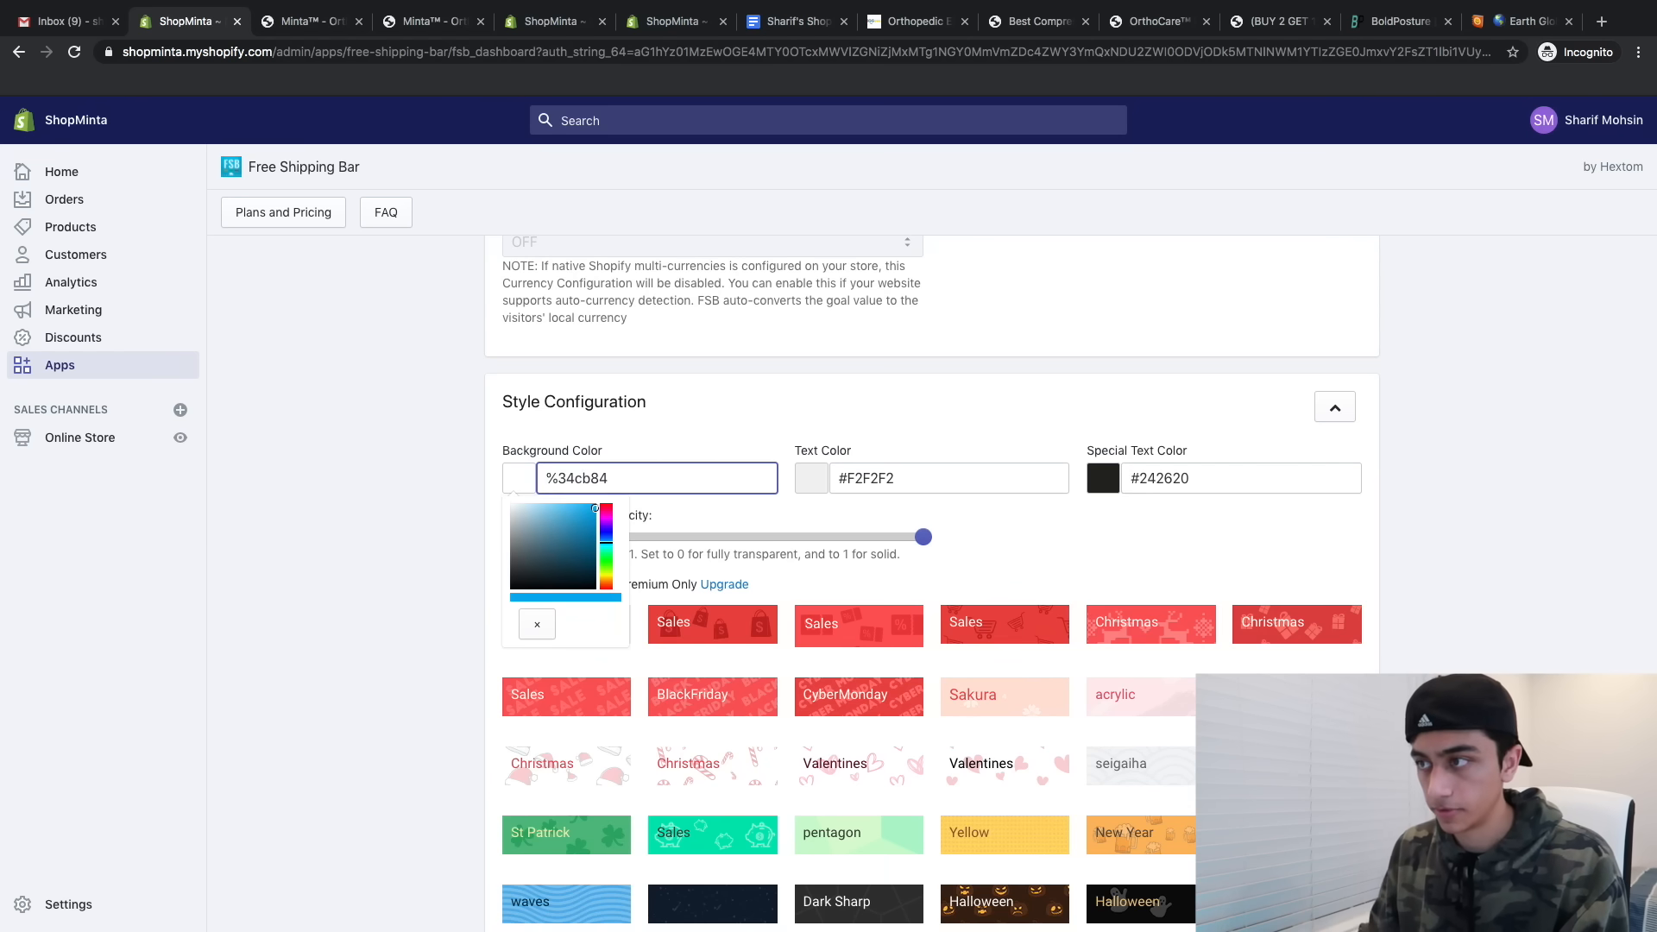
key("BackSpace")
type("#")
left_click(813, 481)
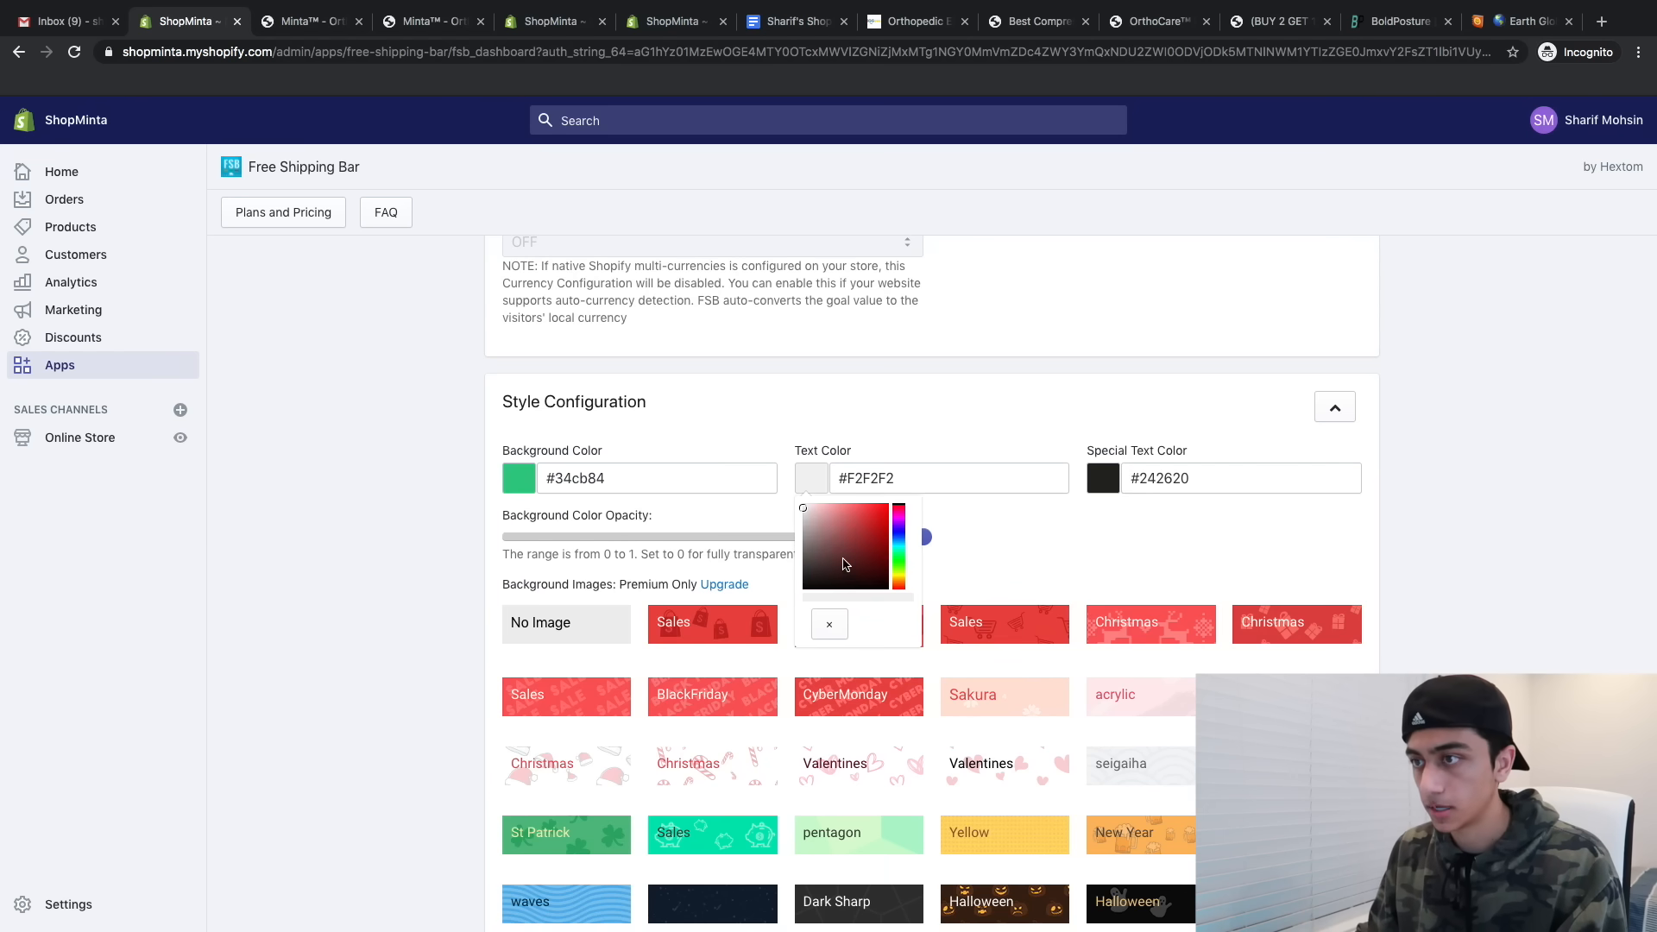
left_click_drag(842, 559, 776, 441)
left_click(1000, 382)
scroll(945, 674, "down", 8)
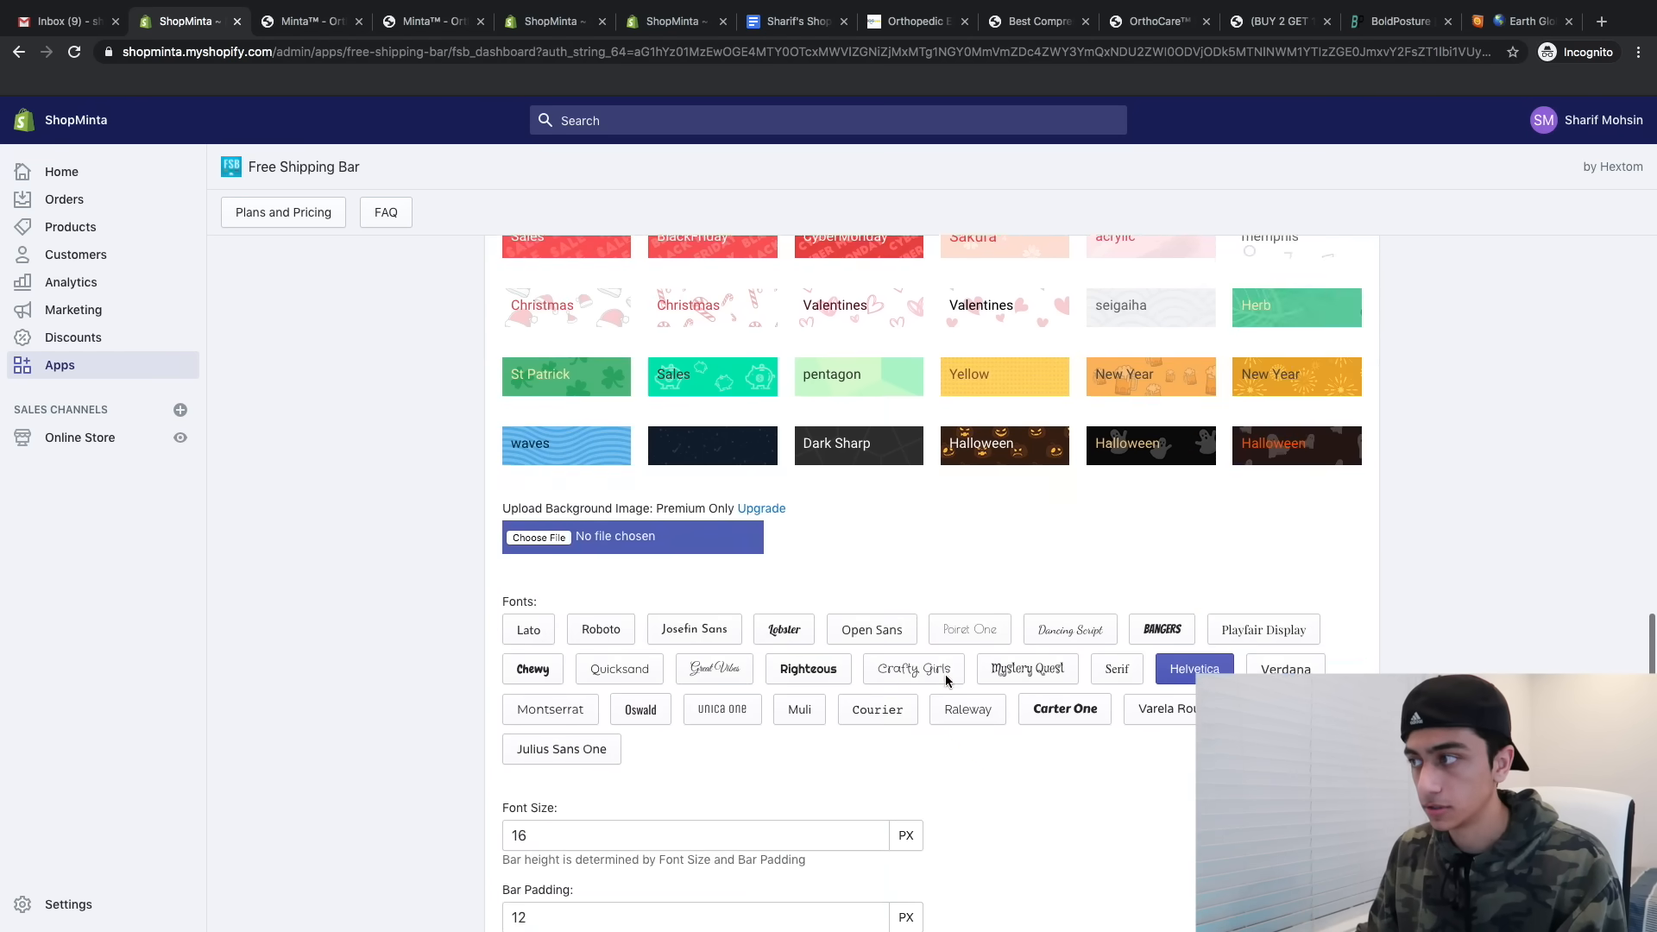
scroll(945, 675, "up", 1)
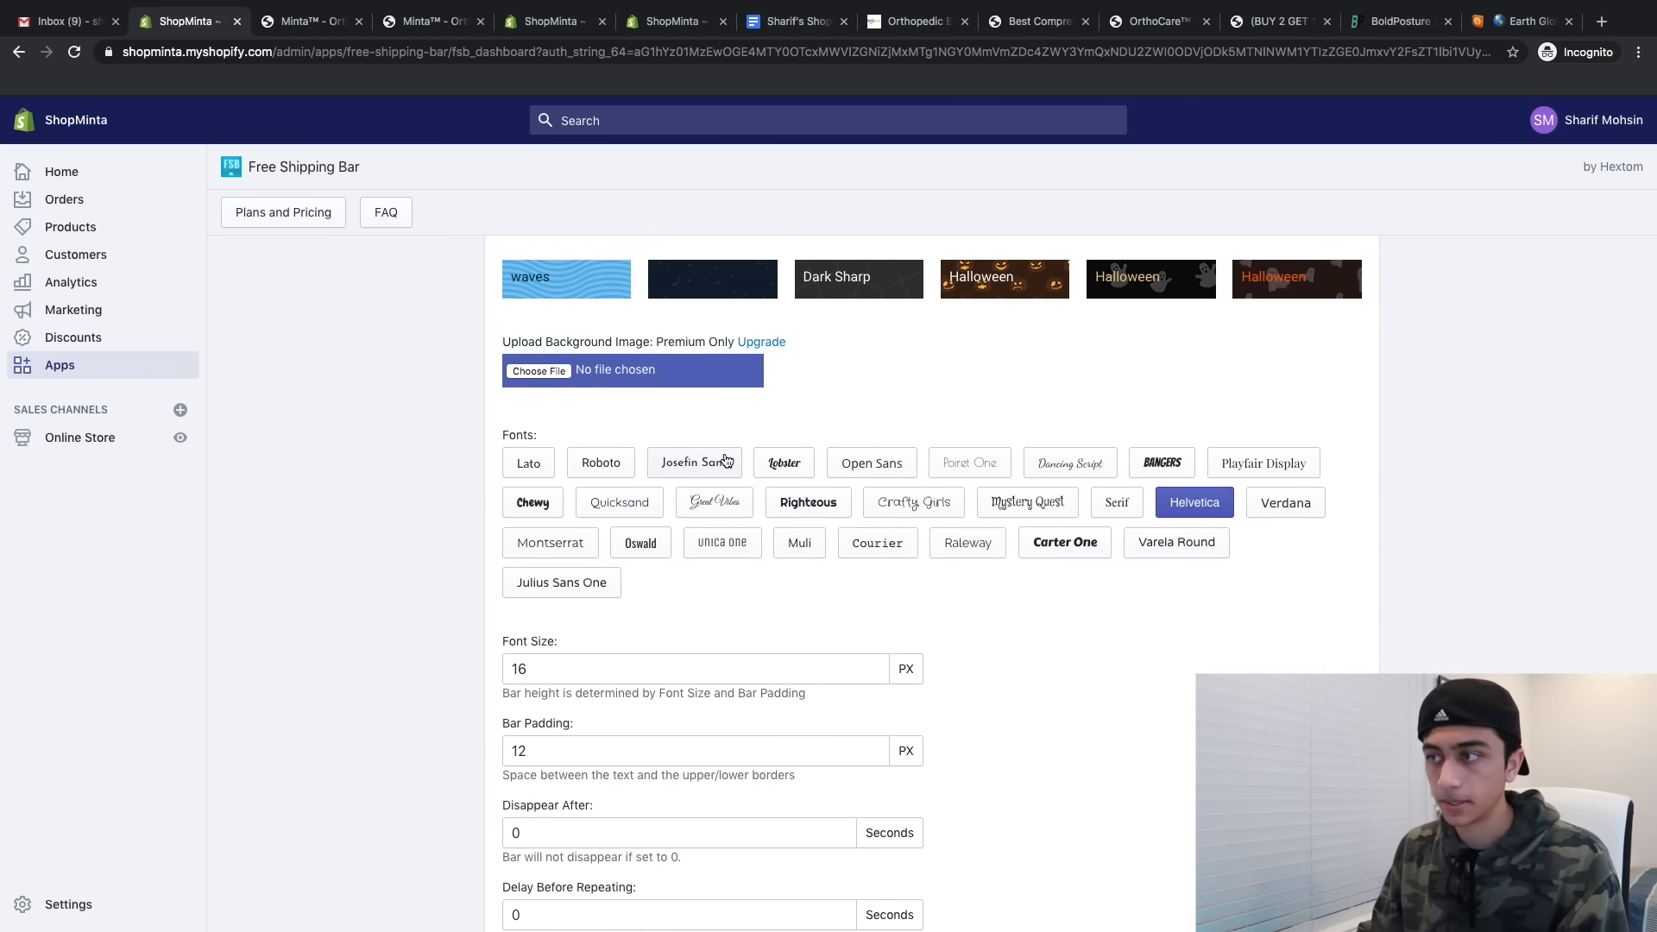
left_click(552, 471)
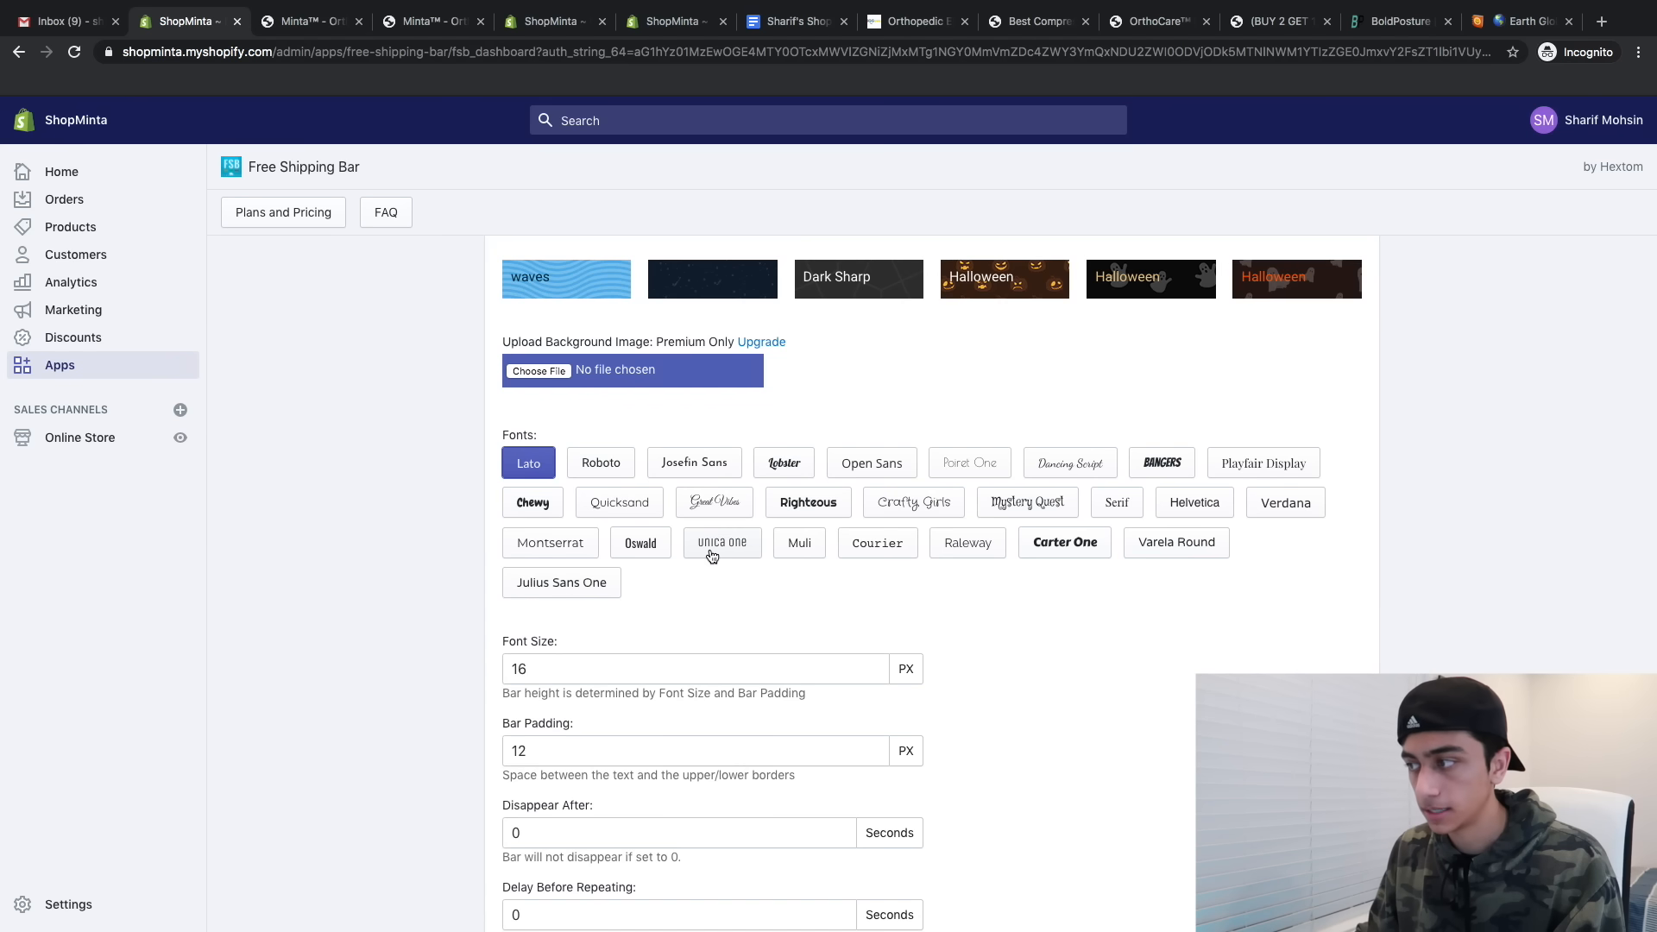
scroll(711, 556, "down", 10)
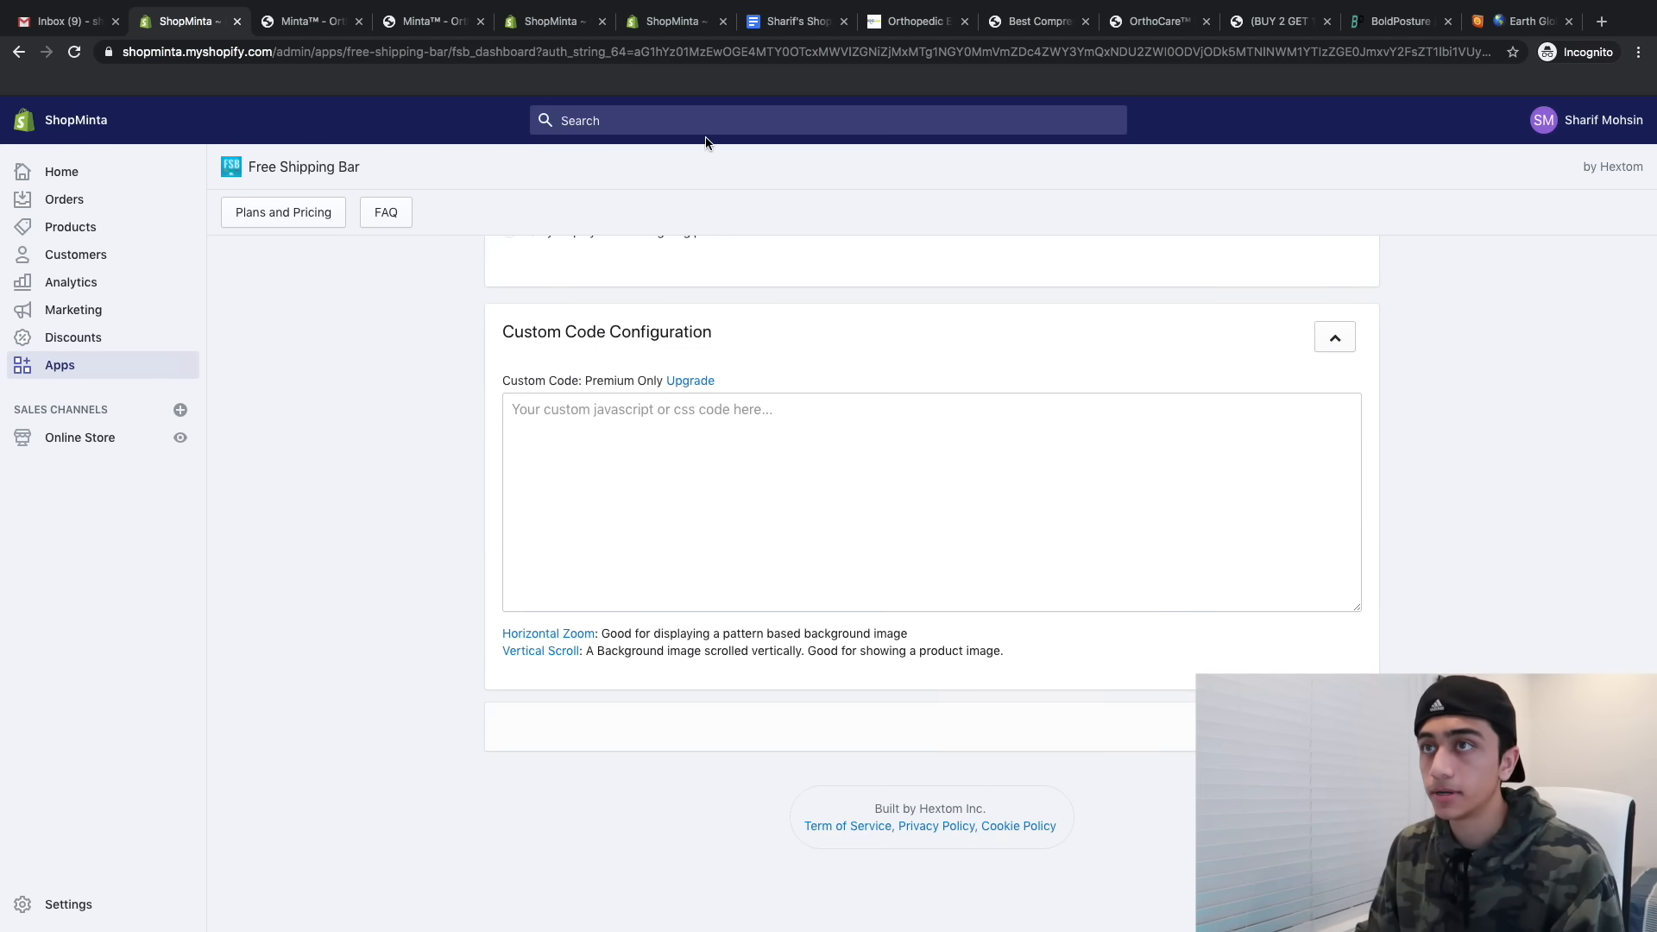
left_click(289, 22)
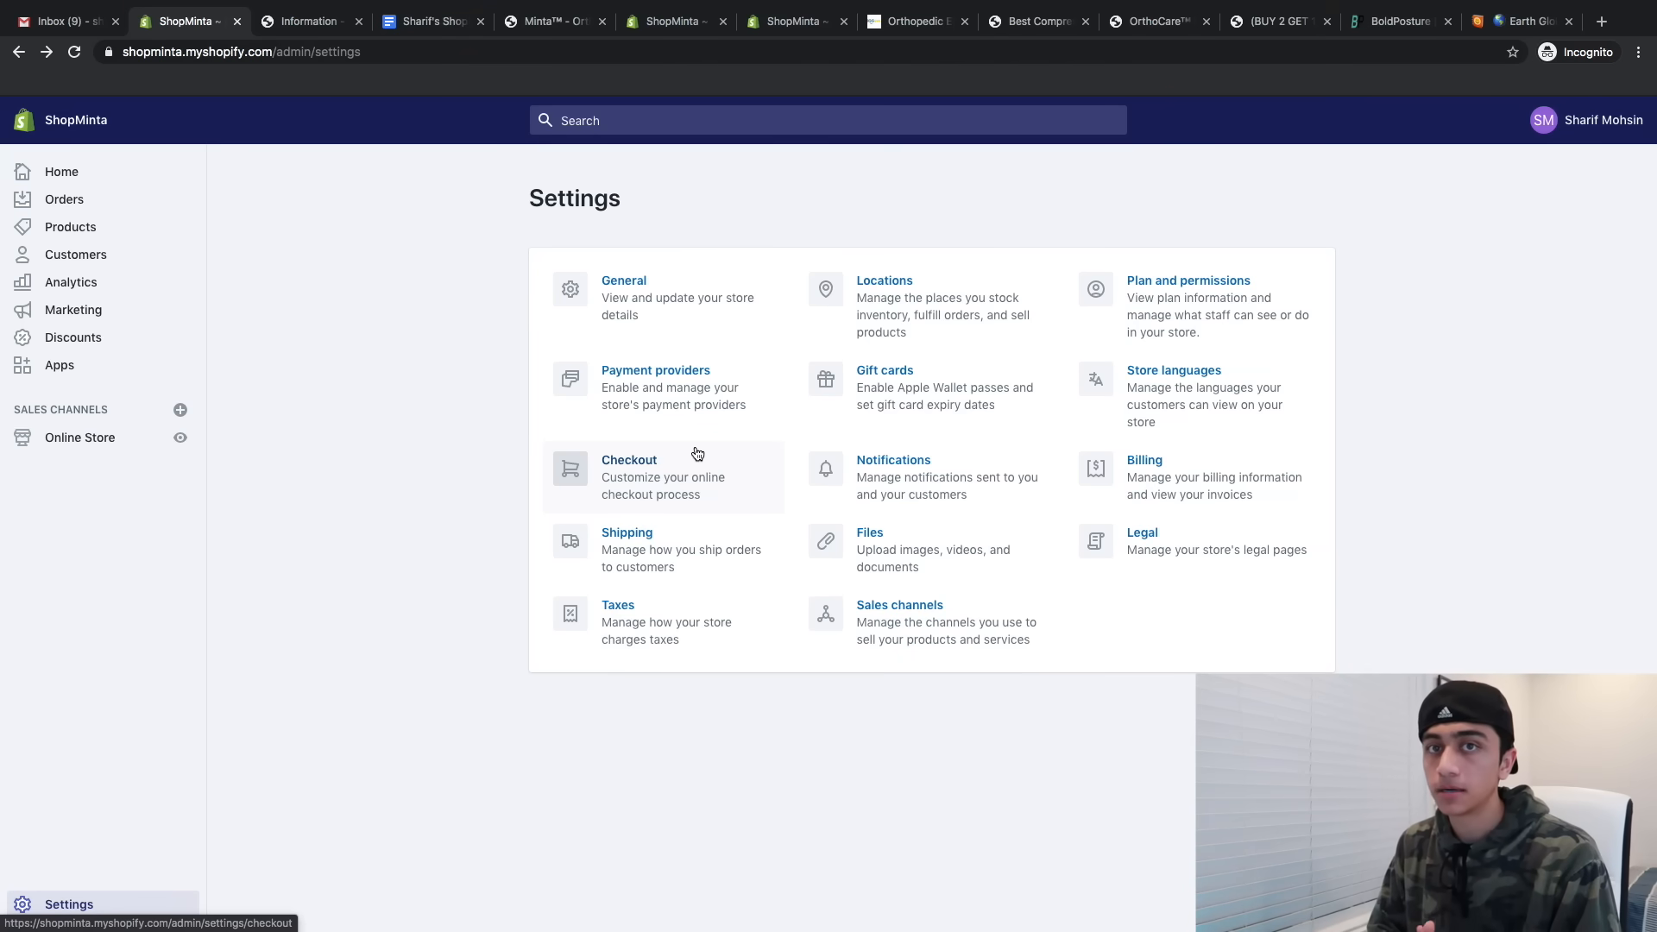
- Delete the weight-based Standard and Expedited rates from the general shipping profile
left_click(712, 535)
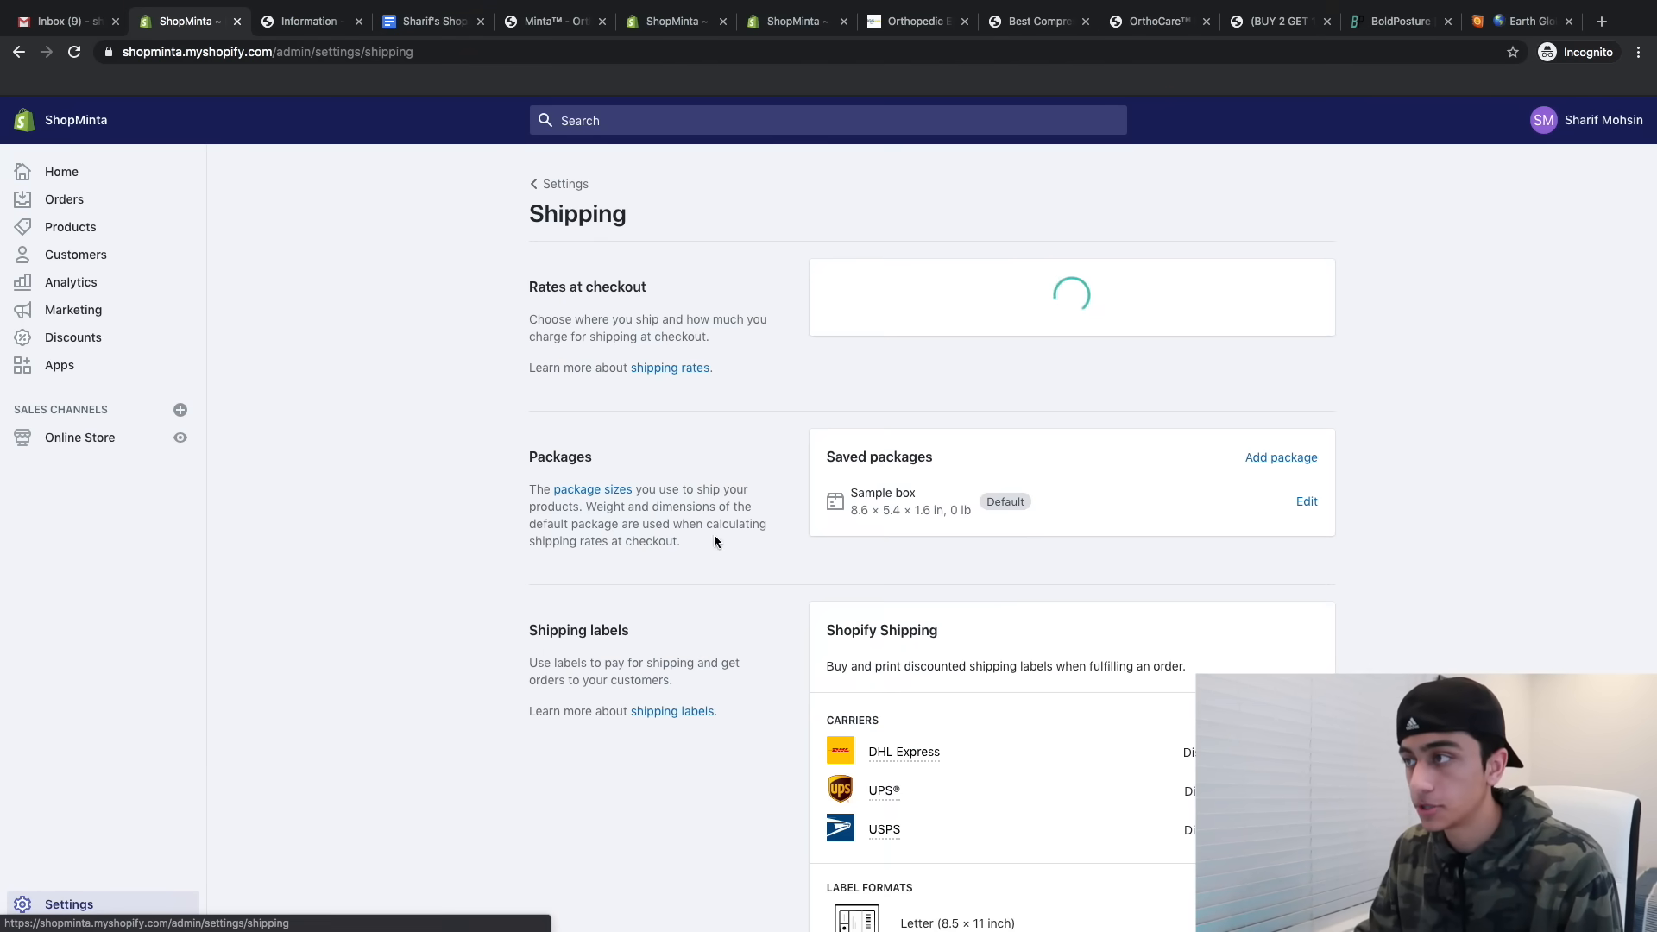
left_click(1277, 287)
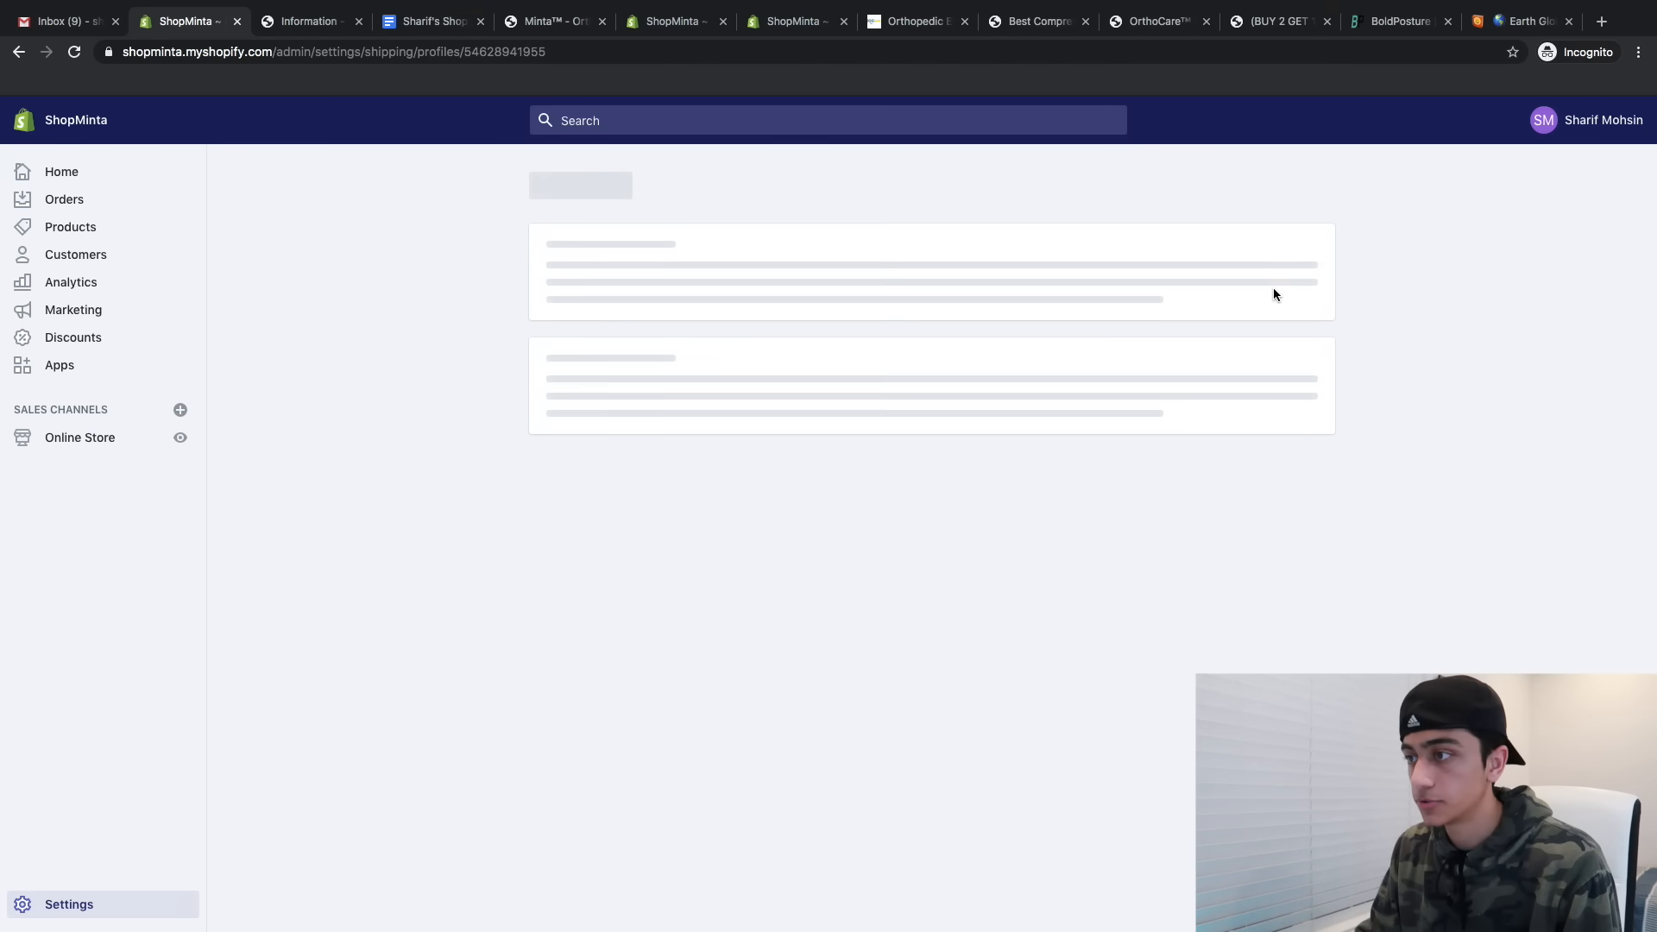
scroll(1059, 711, "down", 3)
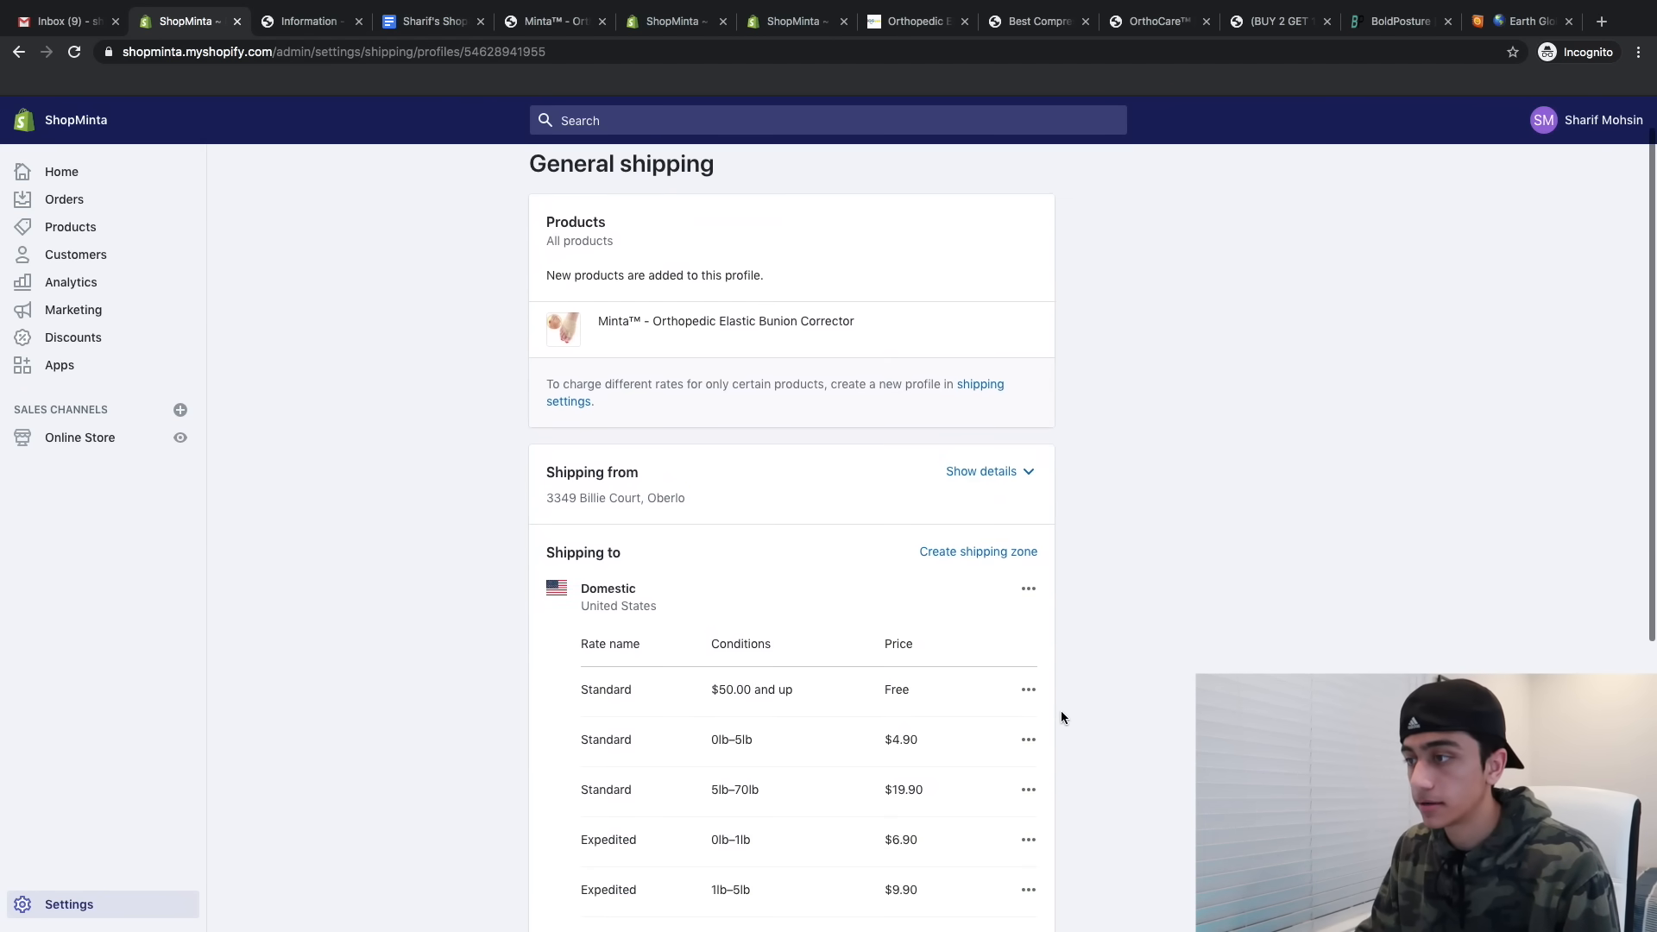
left_click(1028, 606)
left_click(991, 682)
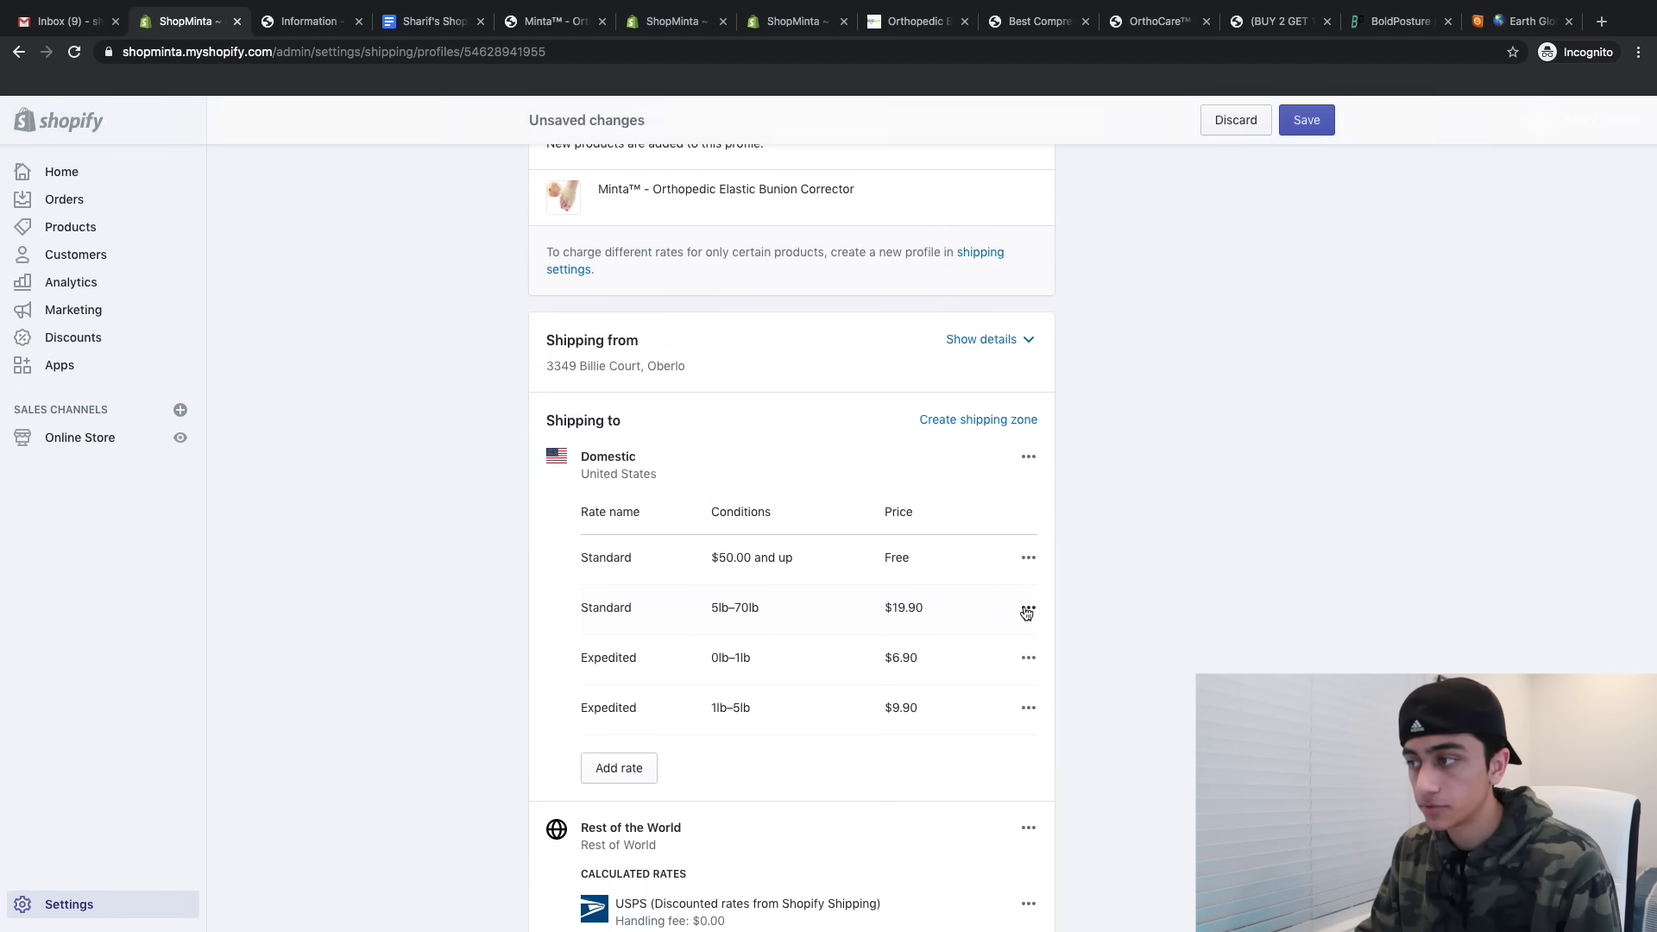
left_click(1010, 691)
left_click(1028, 607)
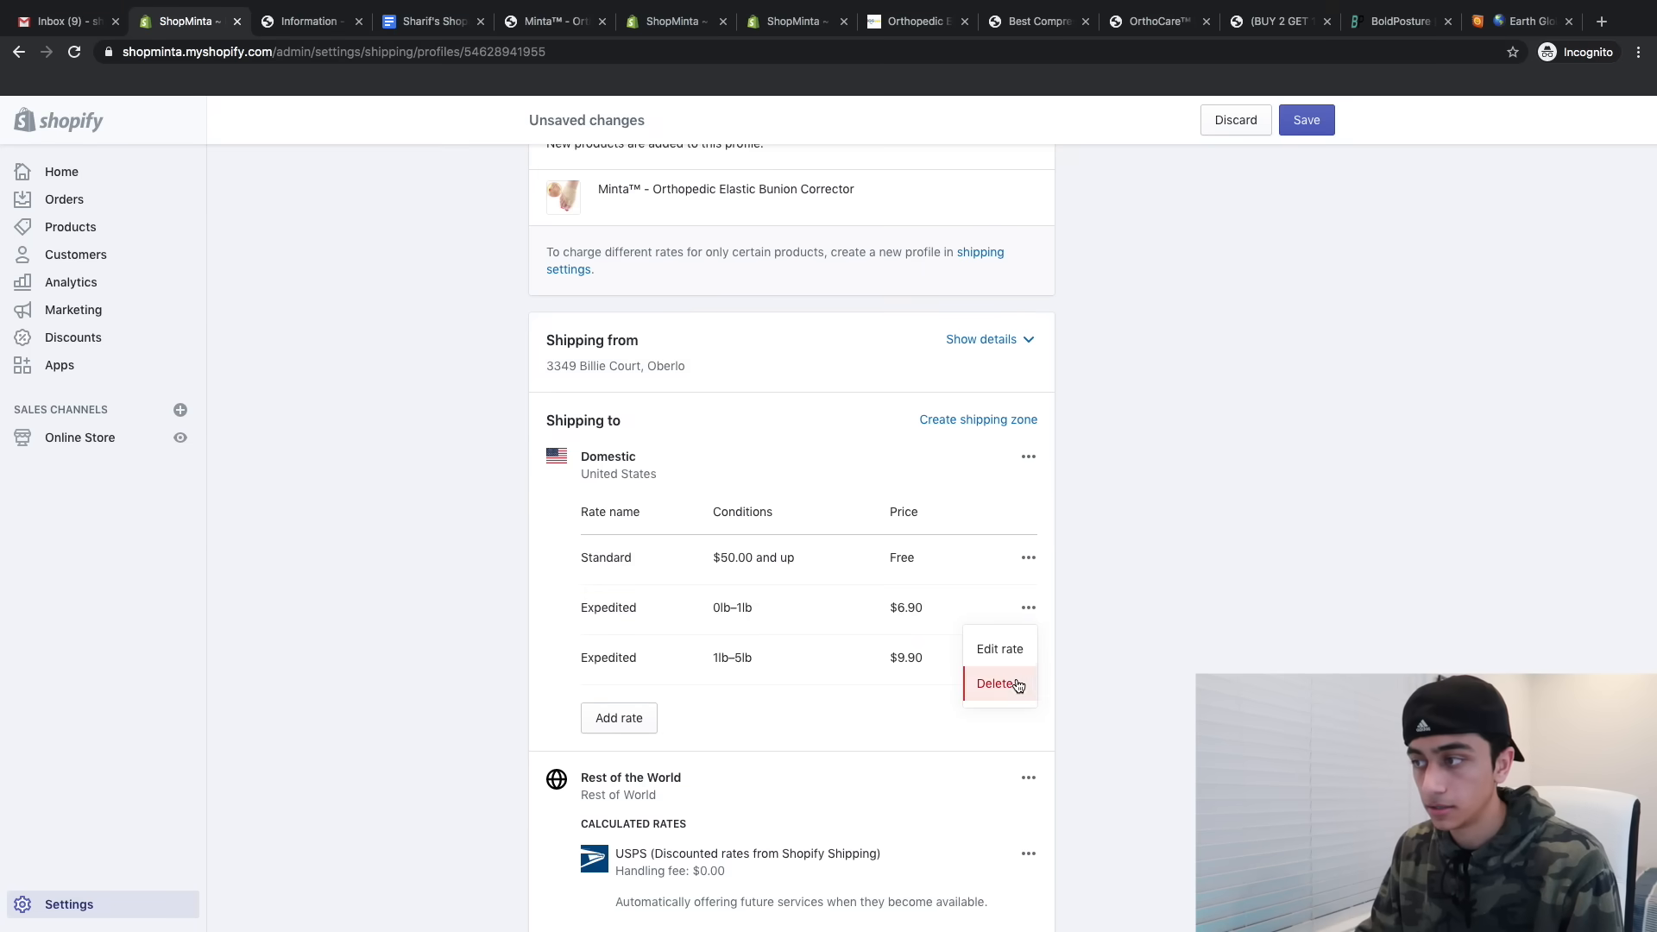
left_click(999, 681)
left_click(1028, 608)
left_click(1006, 683)
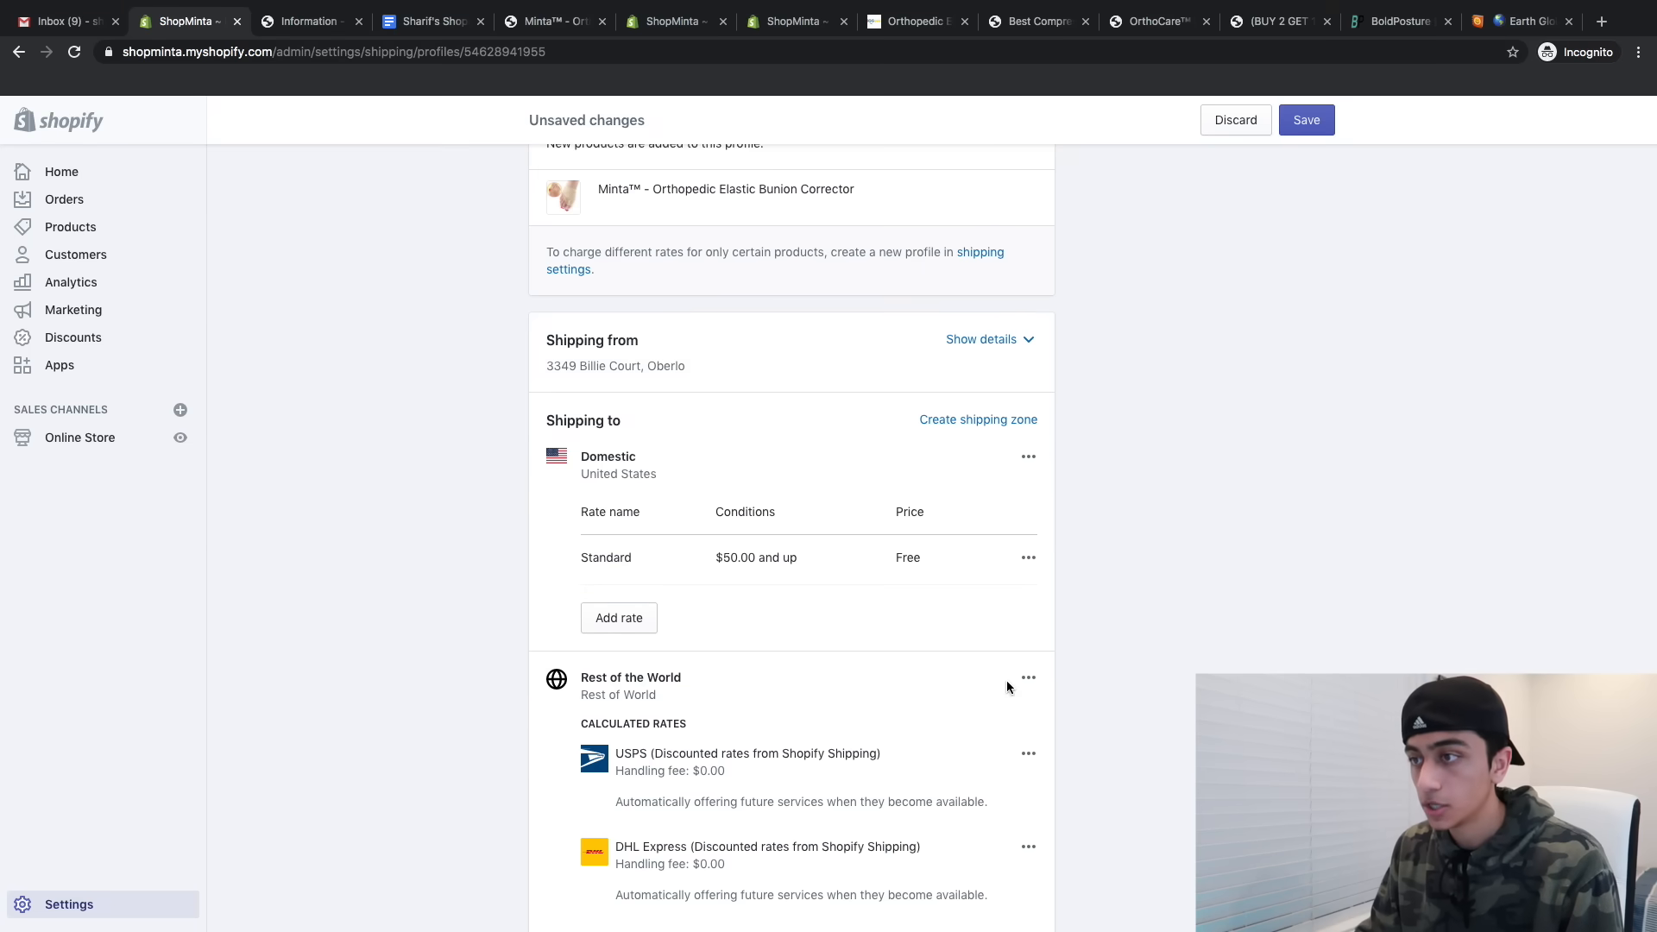
- Rename the free Standard rate 'FREE Standard Shipping', dropping its minimum order condition
left_click(1028, 560)
left_click(993, 597)
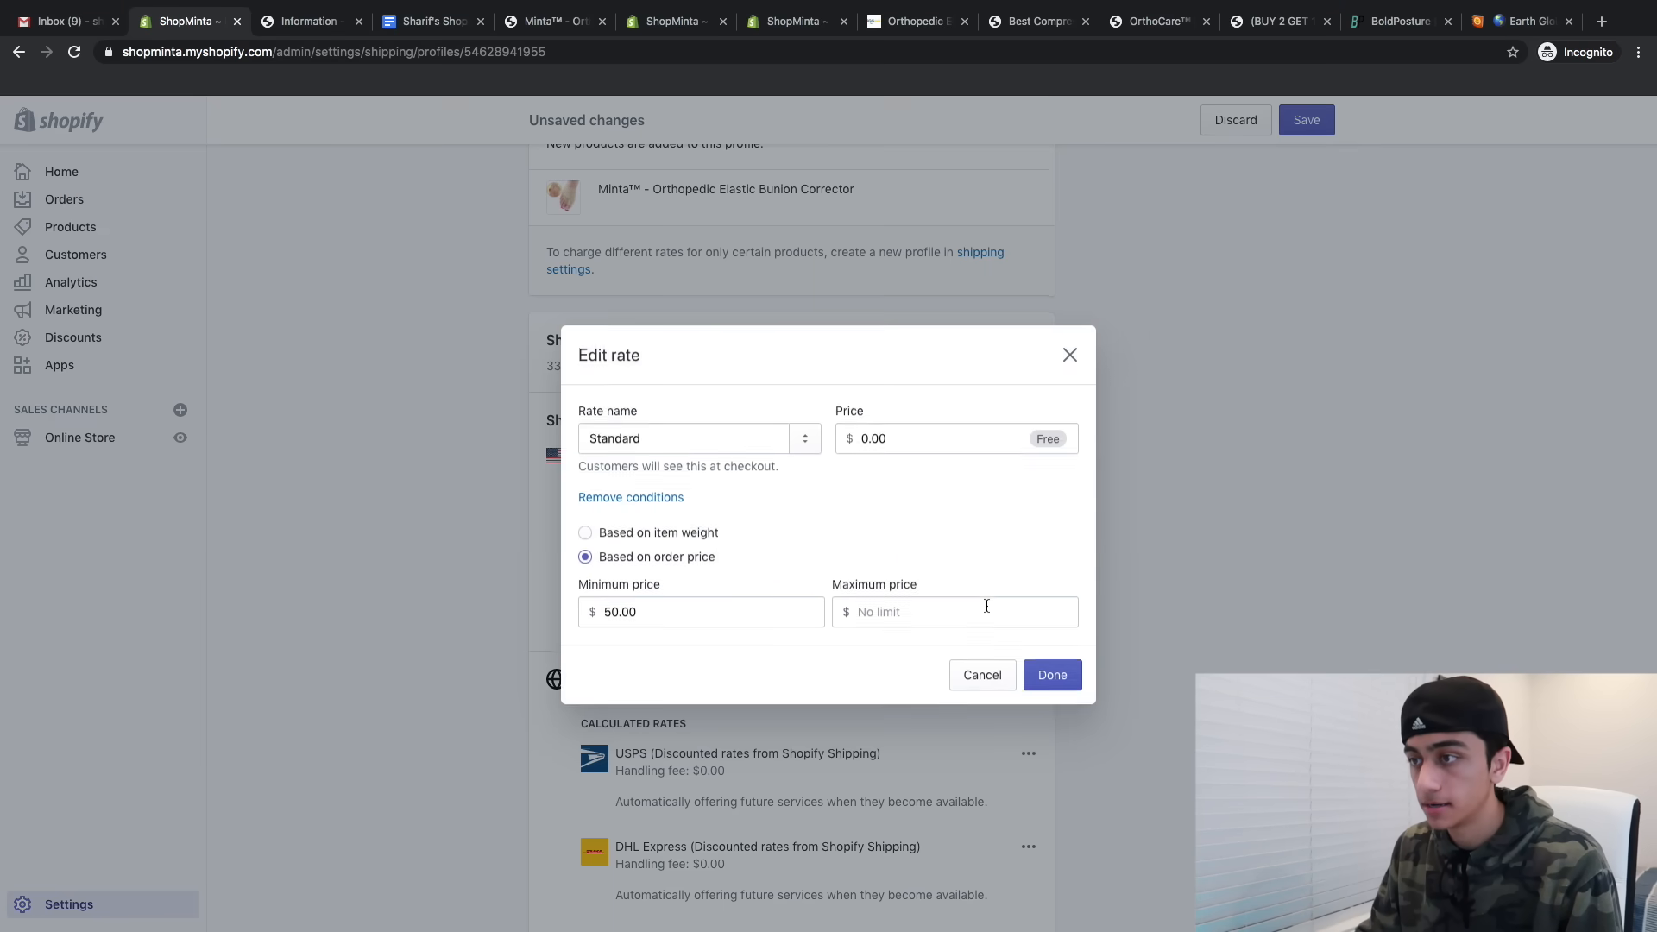
left_click(654, 498)
left_click(682, 494)
key("BackSpace")
key("BackSpace")
key("BackSpace")
key("BackSpace")
key("BackSpace")
key("BackSpace")
key("BackSpace")
key("BackSpace")
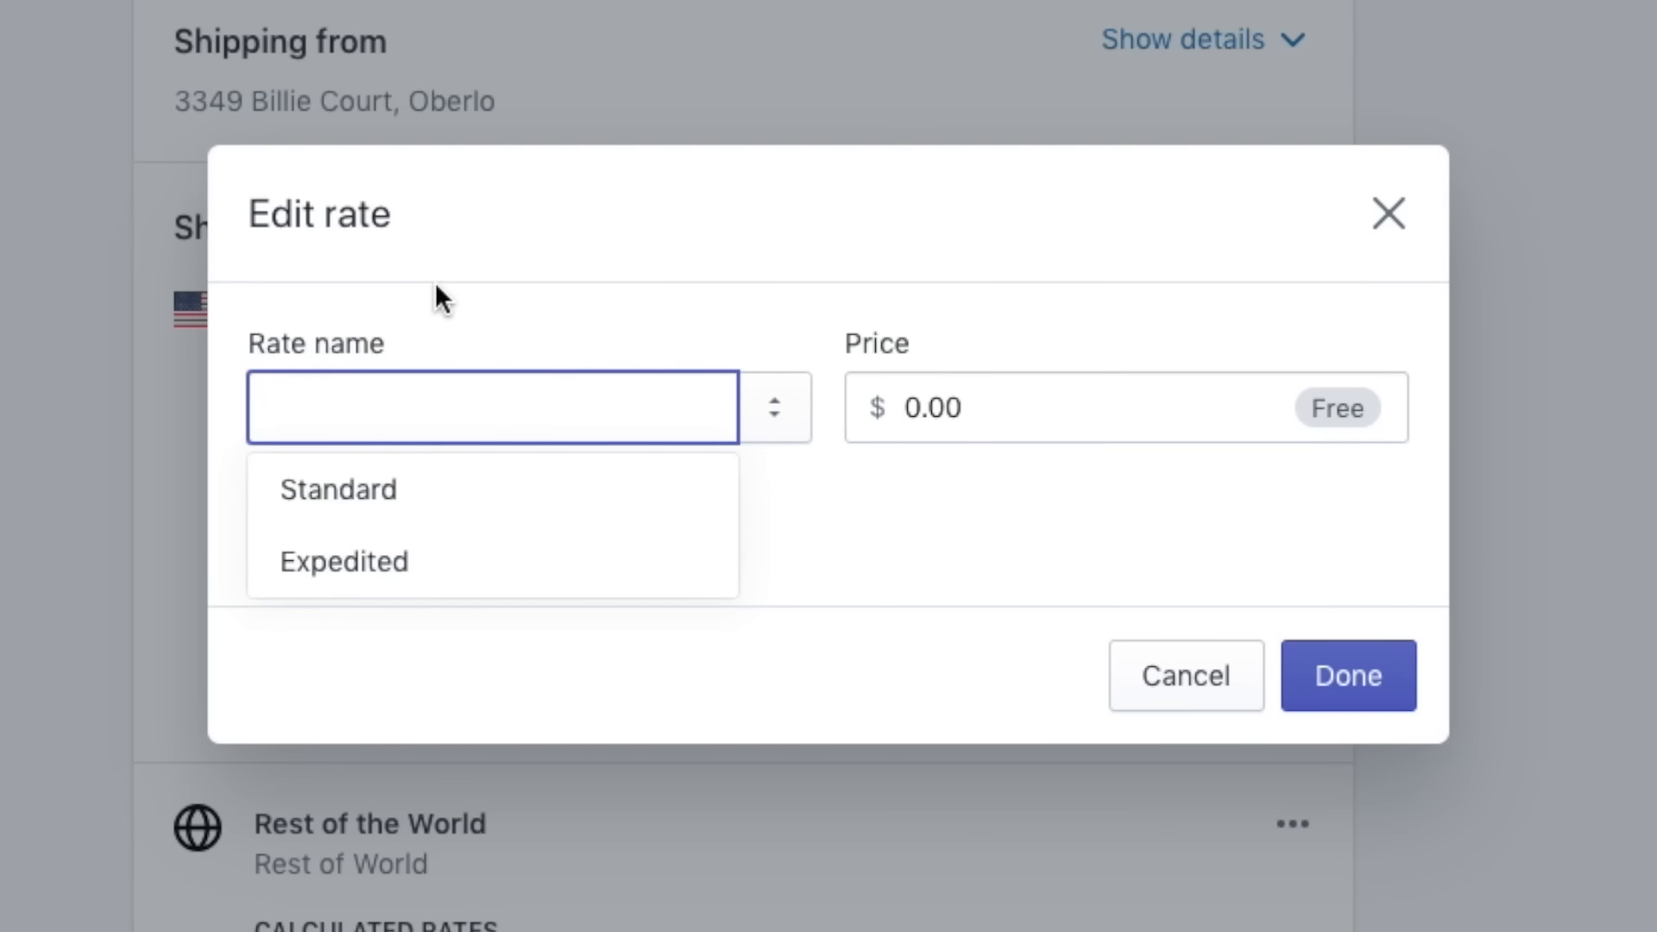
type("FREE Standa")
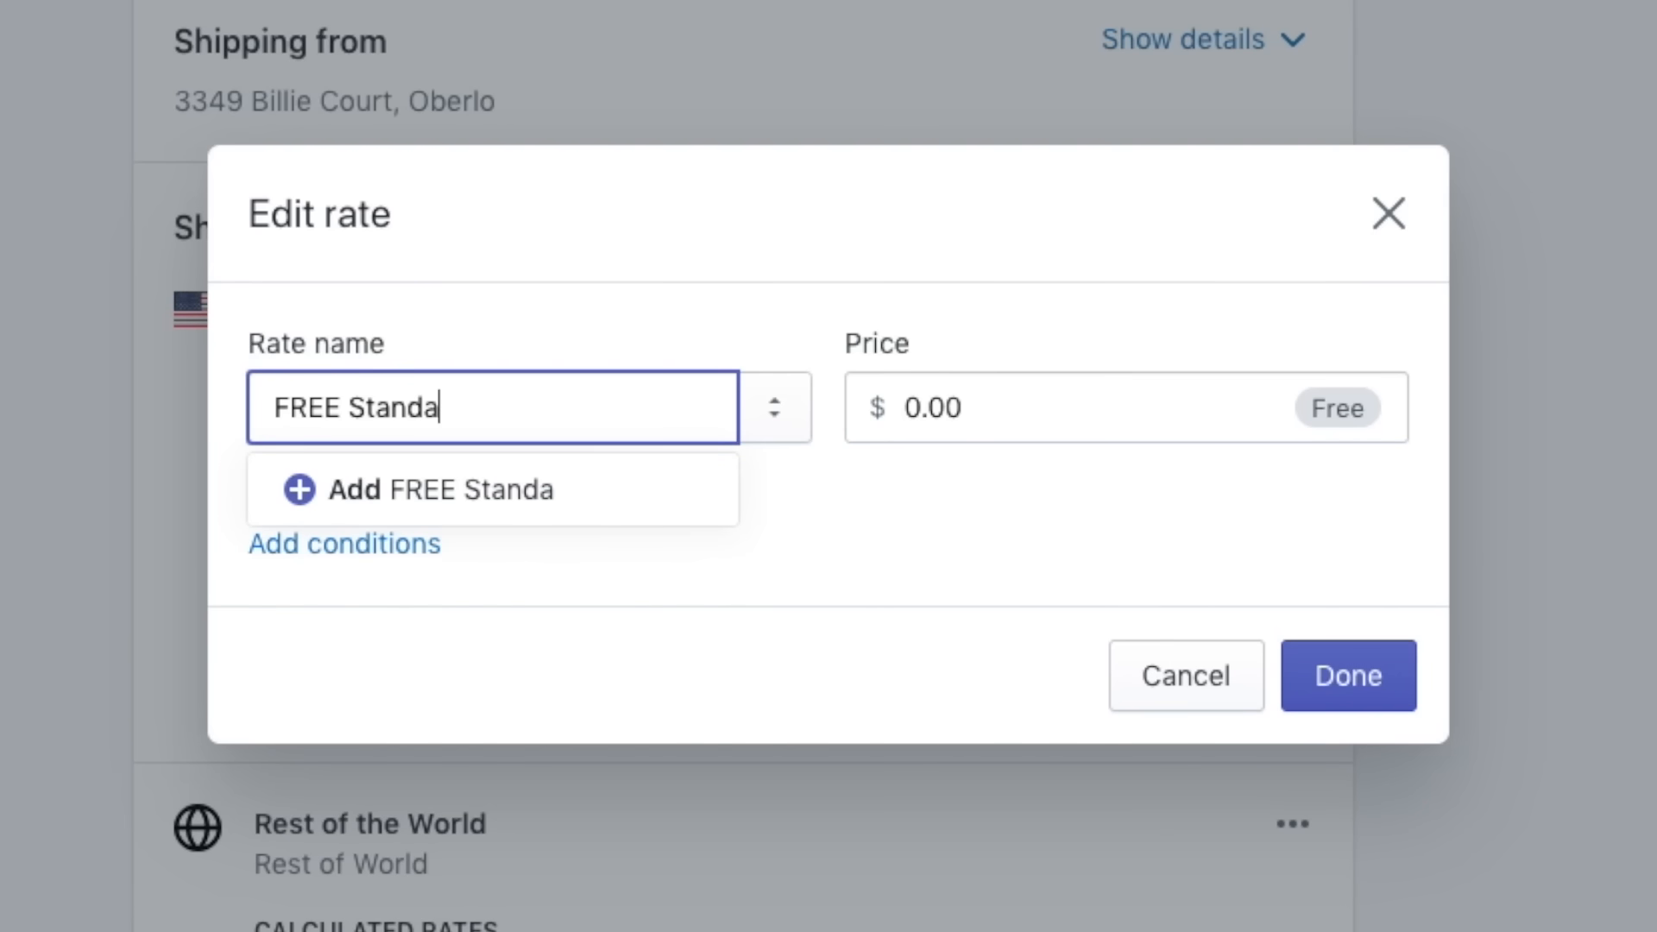
type("rd Shipping")
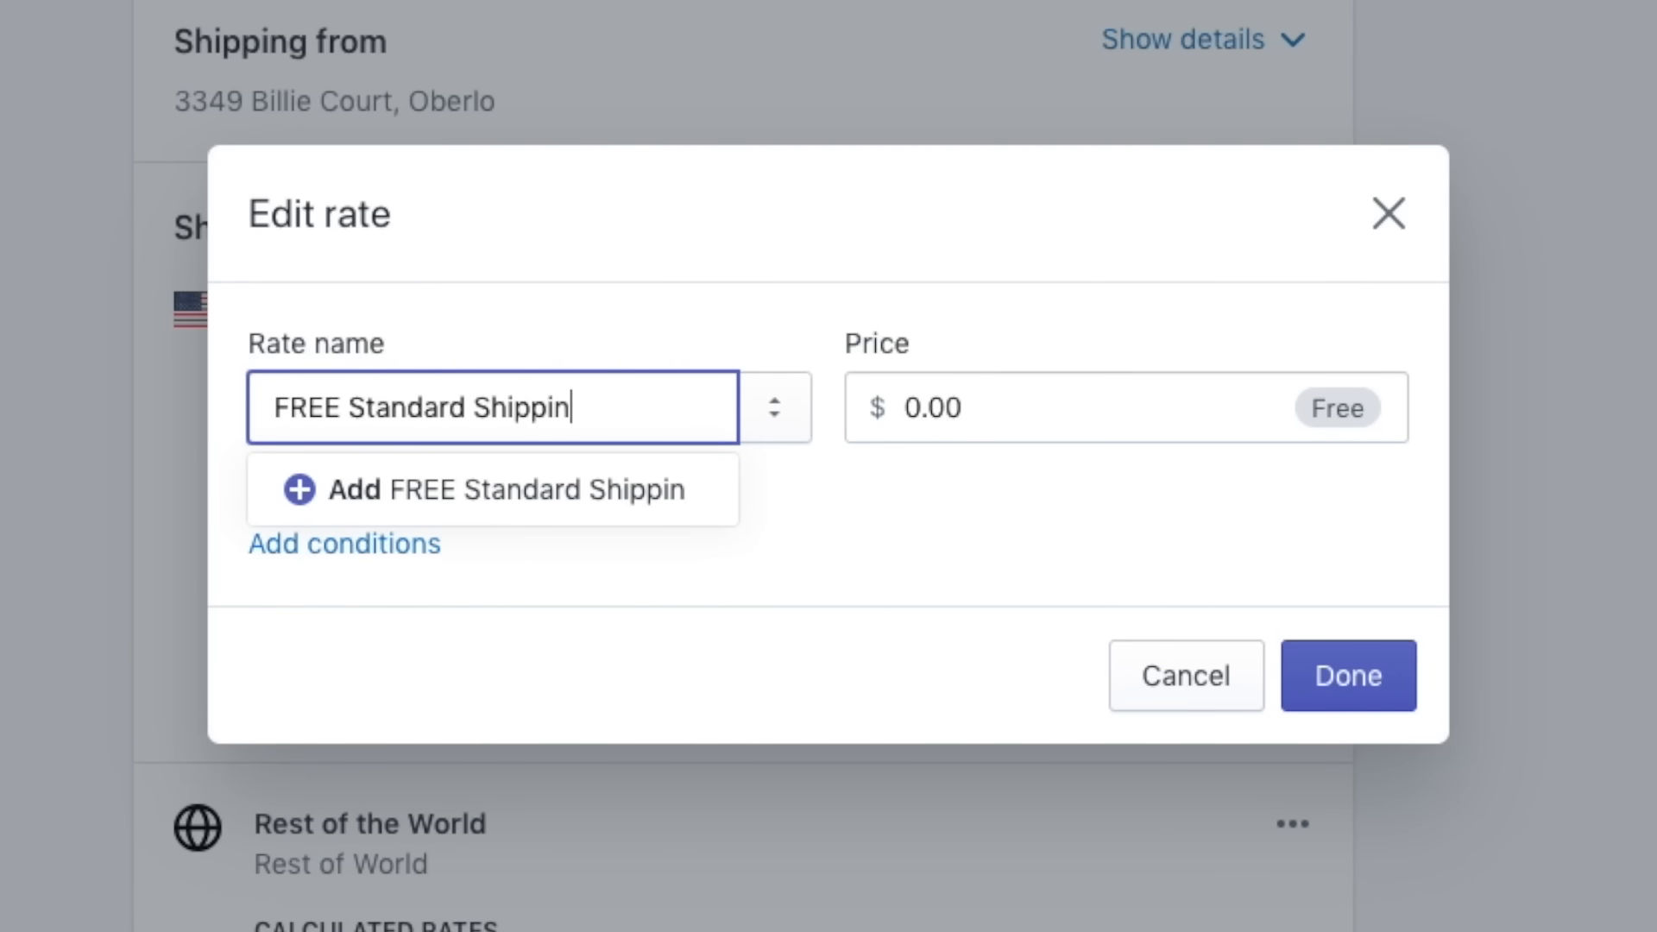
key("Tab")
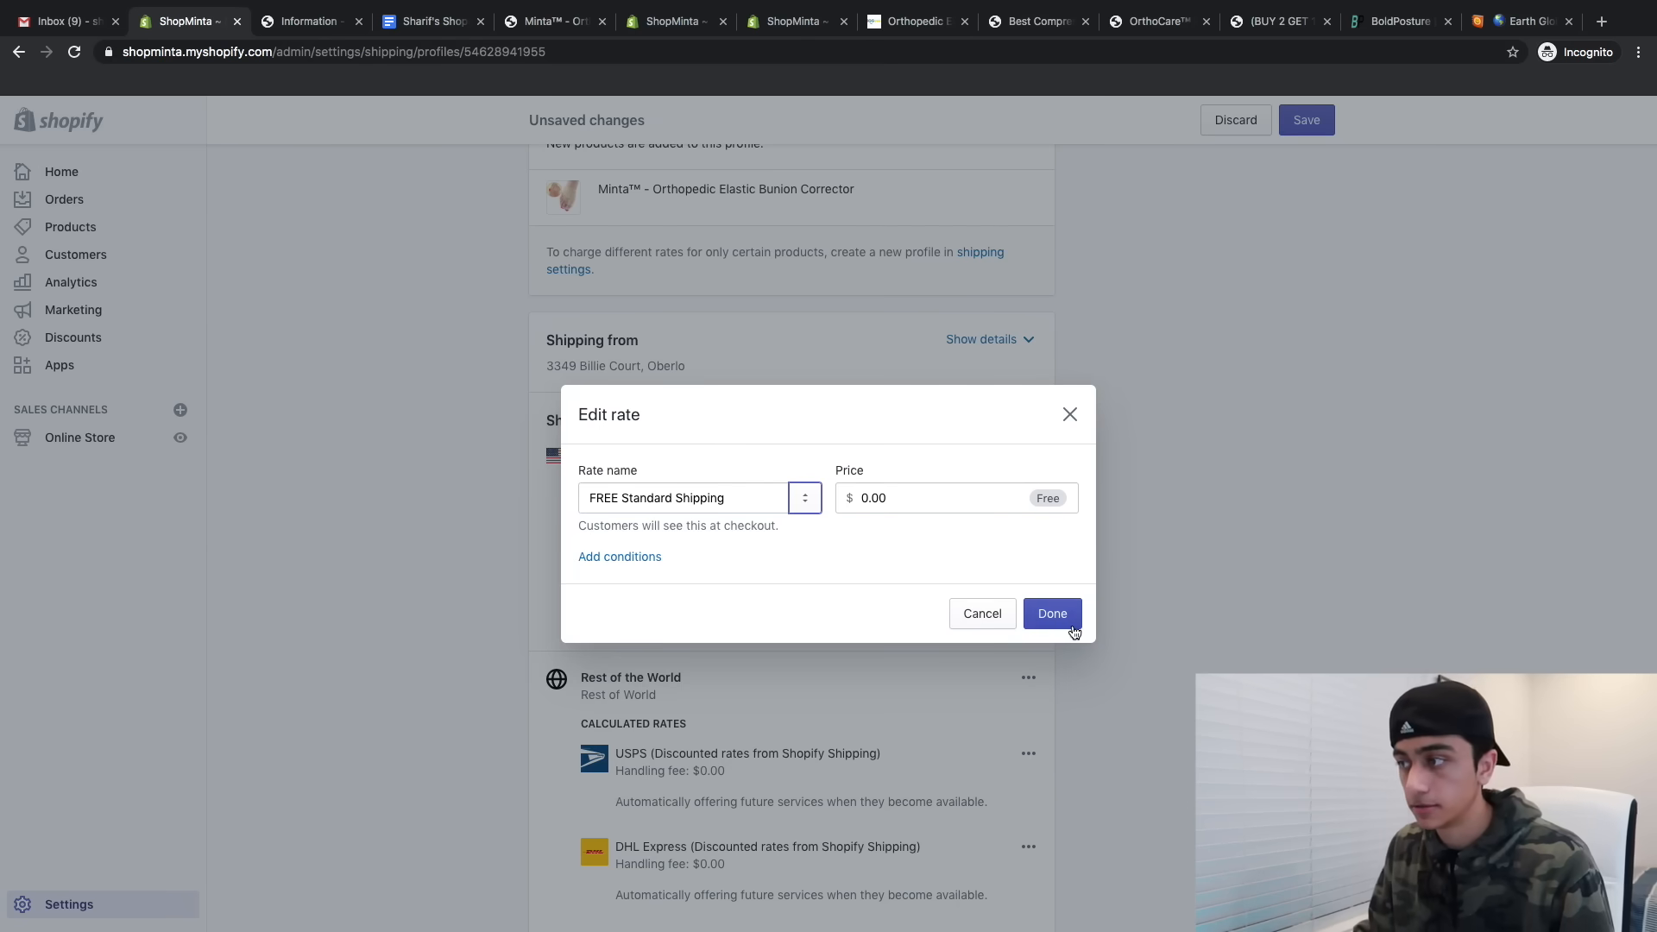
left_click(1074, 632)
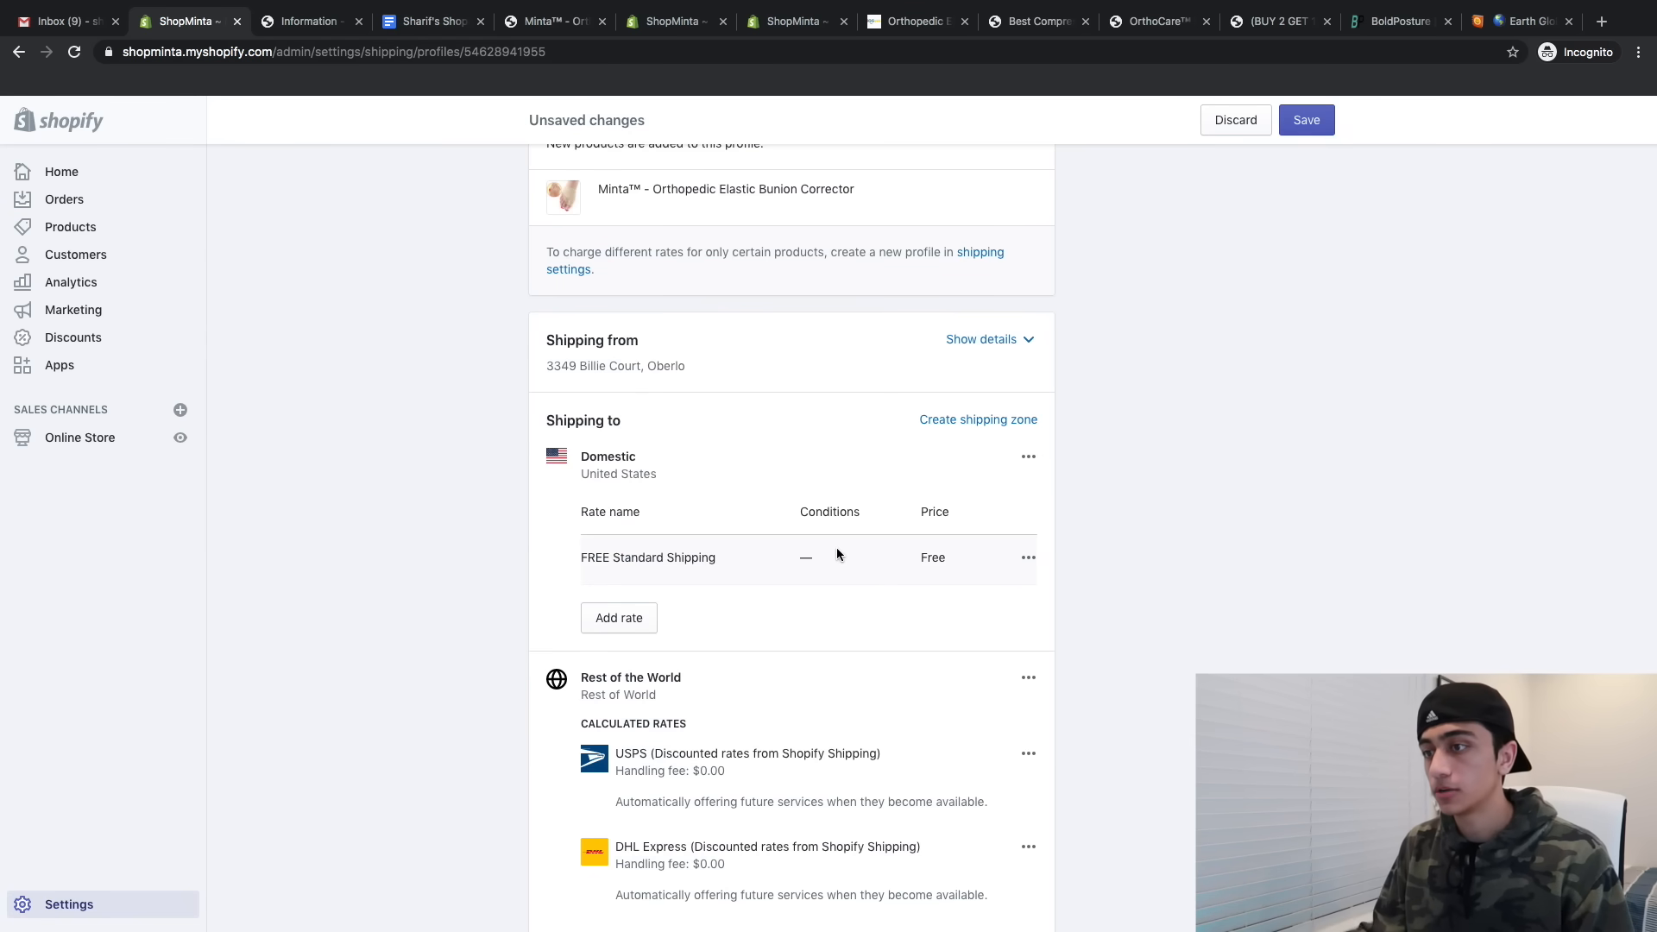
left_click(595, 615)
- Add a $4.99 Priority Insured Shipping rate to the Domestic zone
left_click(629, 538)
type("Priority Insured Shipping - Includes tracking number and Insures for if your product is lost / damaged / or stolen")
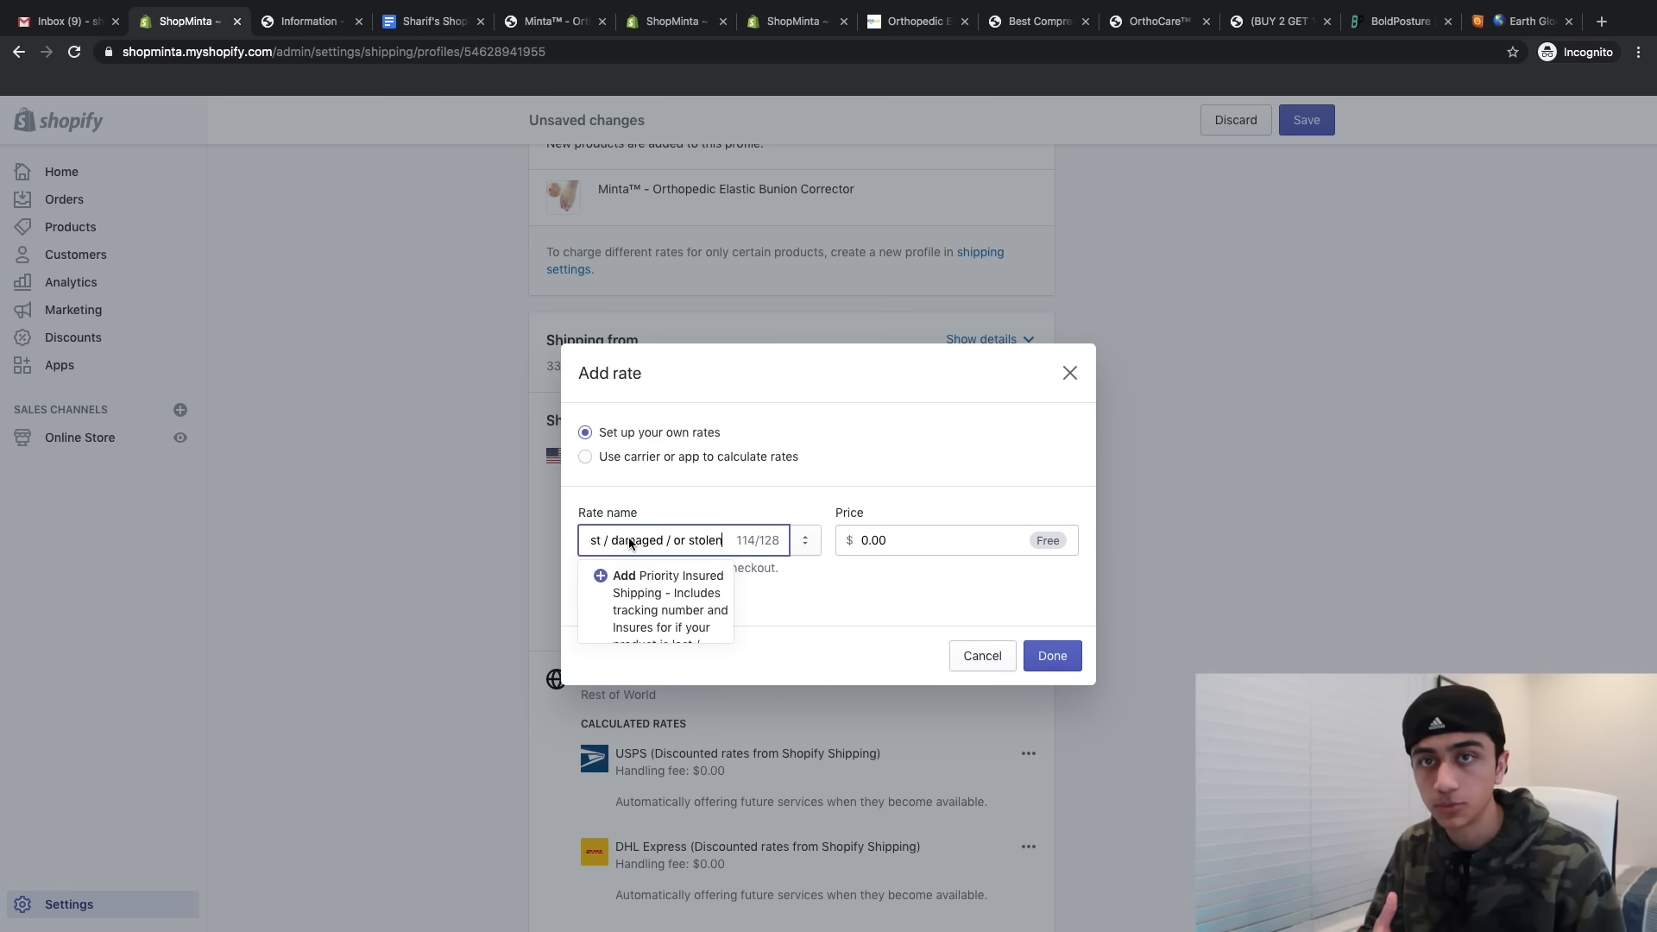
key("Tab")
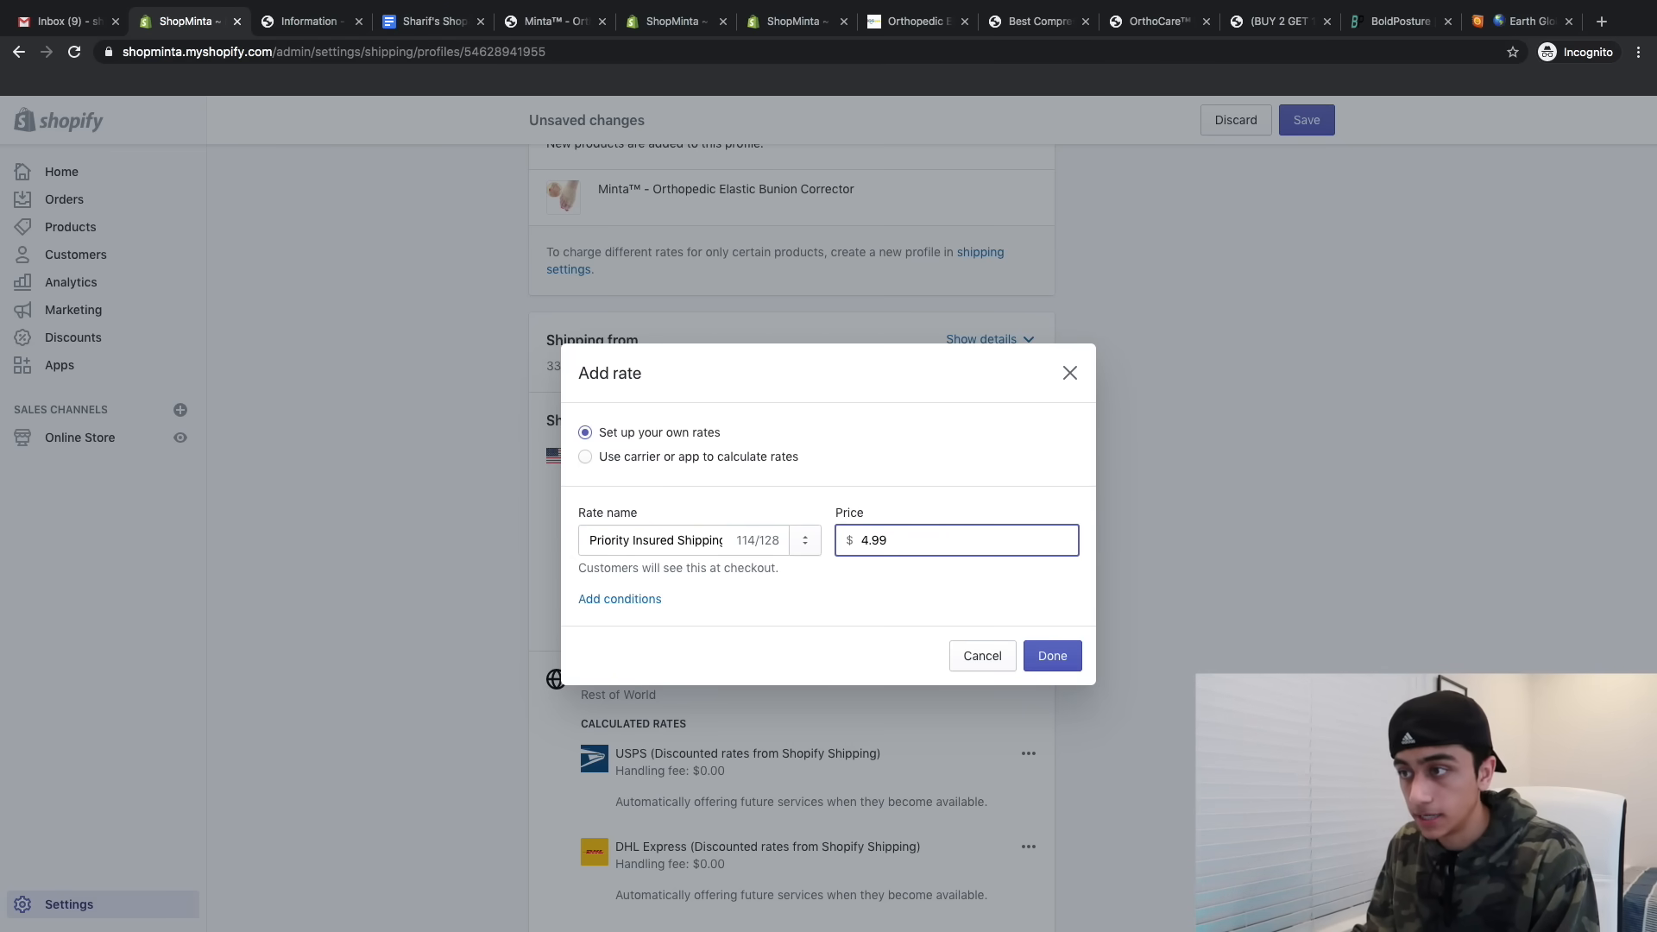
left_click(1045, 655)
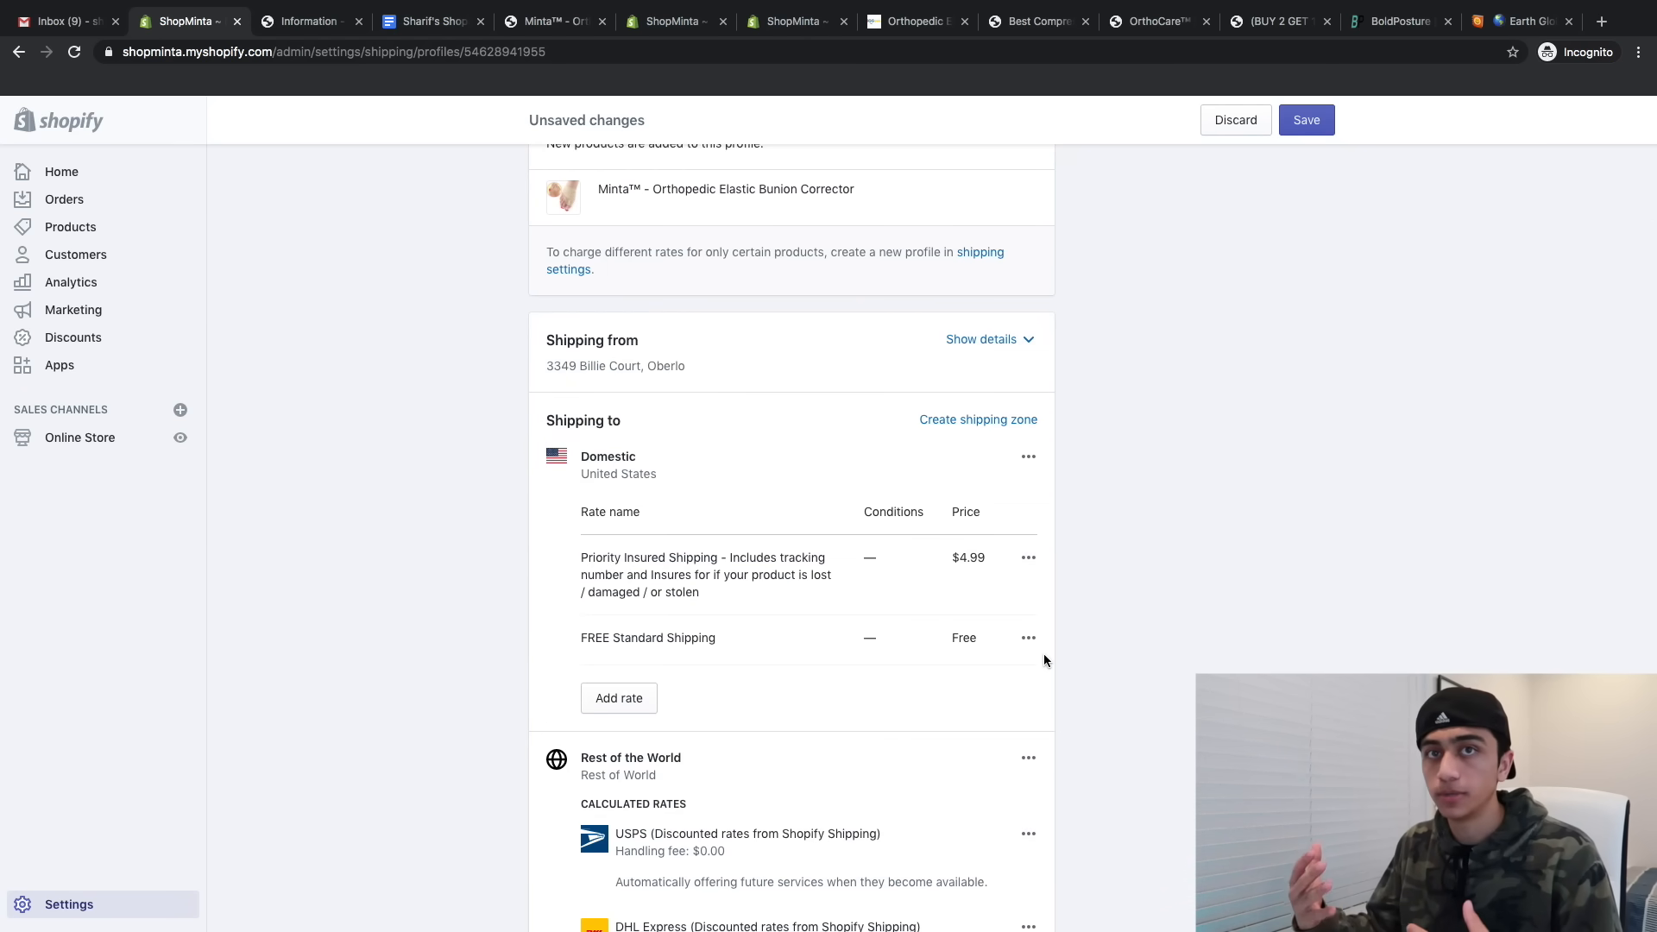
- Delete the USPS calculated and DHL Express rates from Rest of World
scroll(1043, 654, "down", 3)
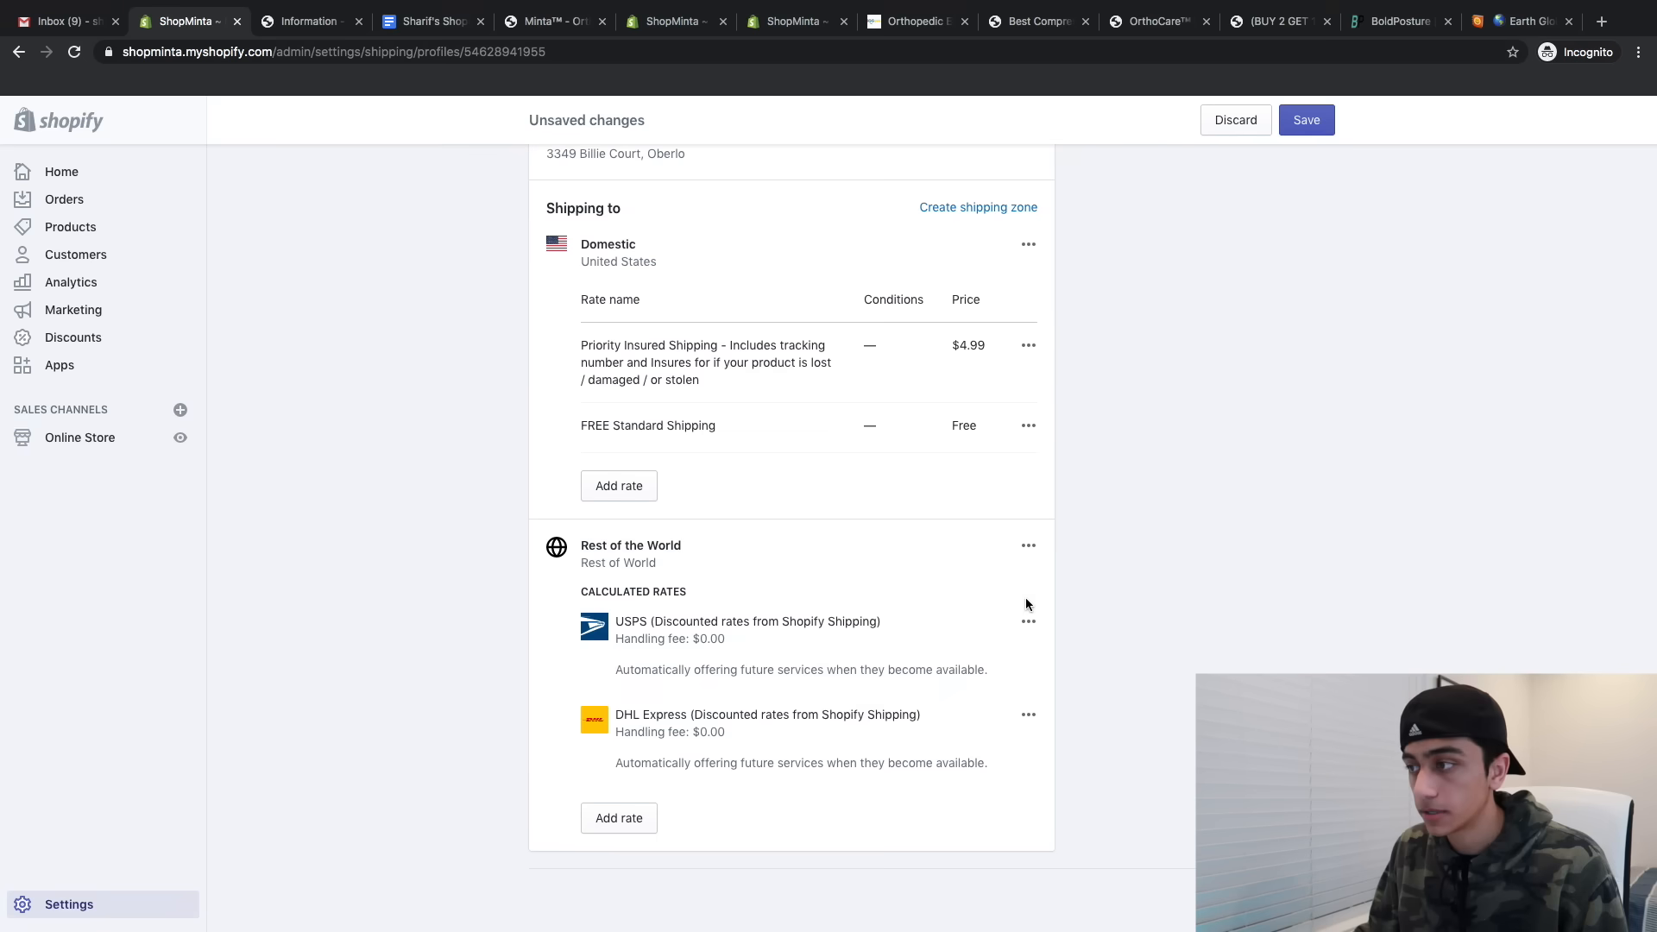
left_click(1028, 617)
left_click(1003, 692)
left_click(1027, 708)
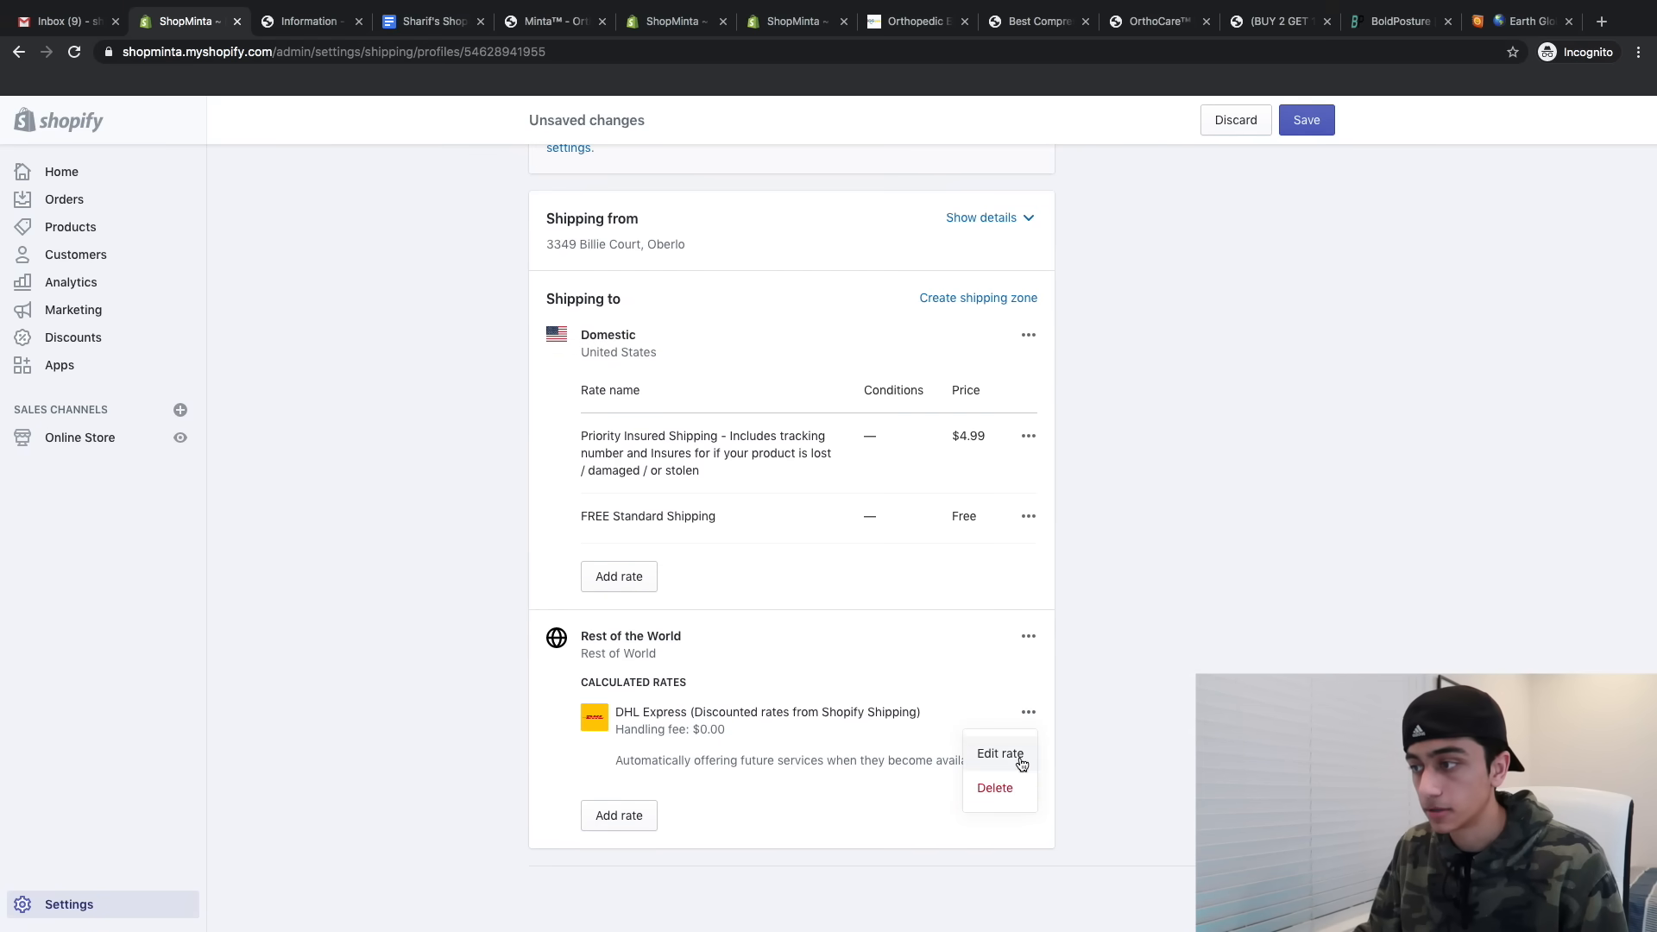
left_click(992, 784)
- Add a FREE Standard Shipping rate to Rest of World and save the profile
left_click(615, 817)
left_click(649, 537)
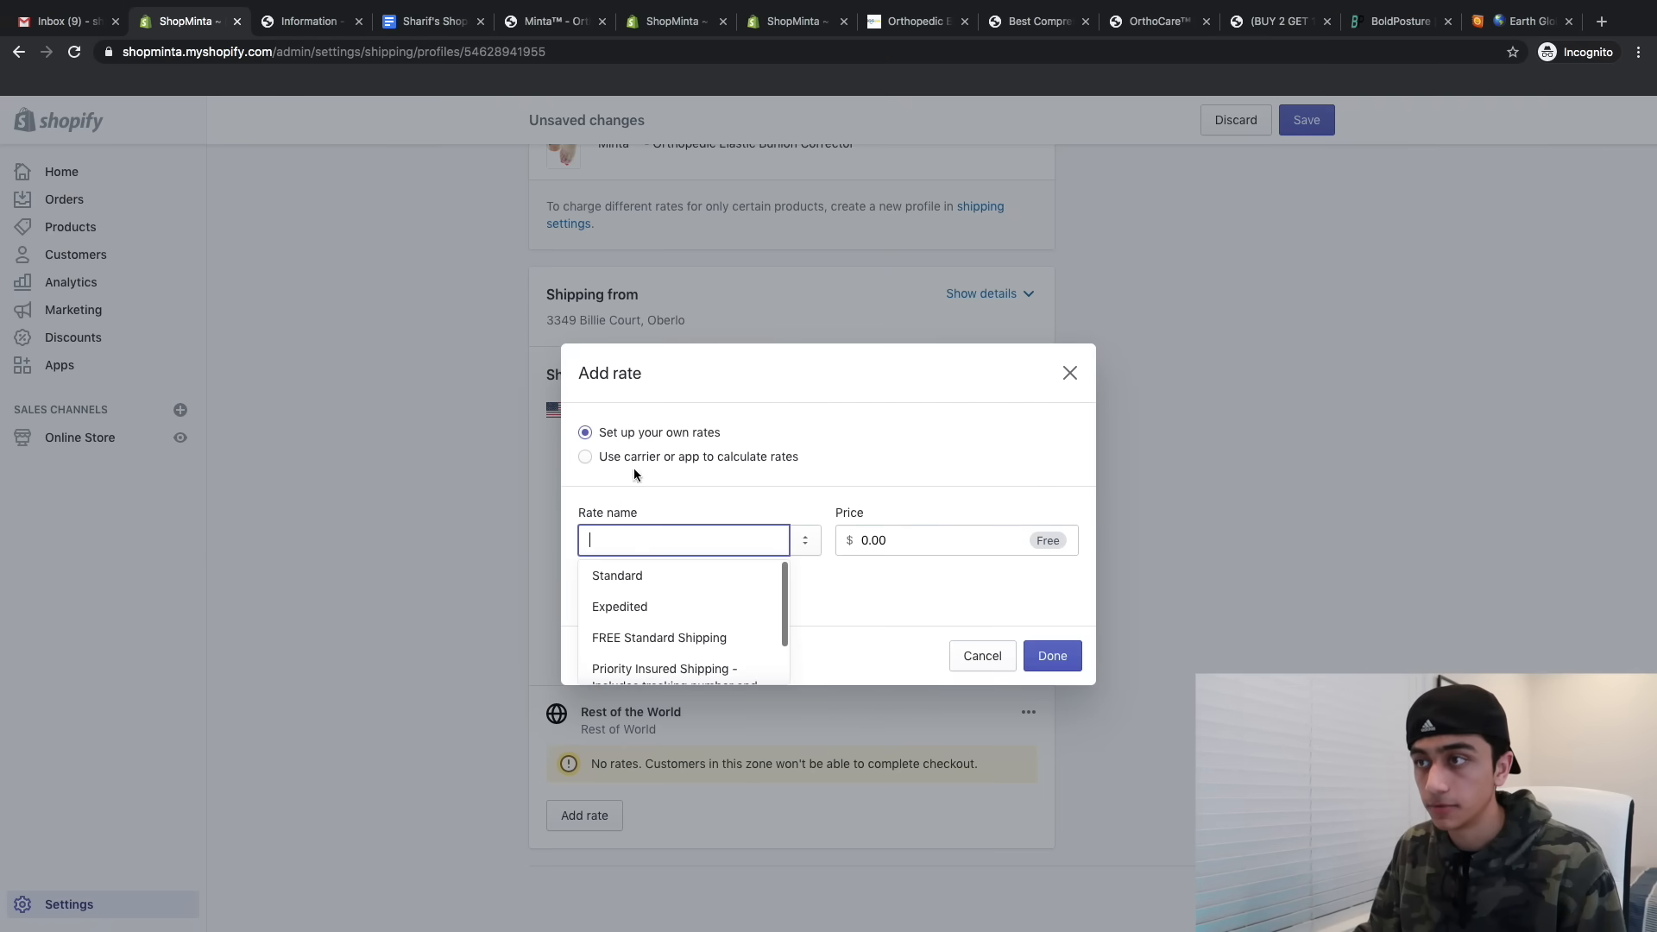
scroll(618, 602, "down", 2)
left_click(619, 589)
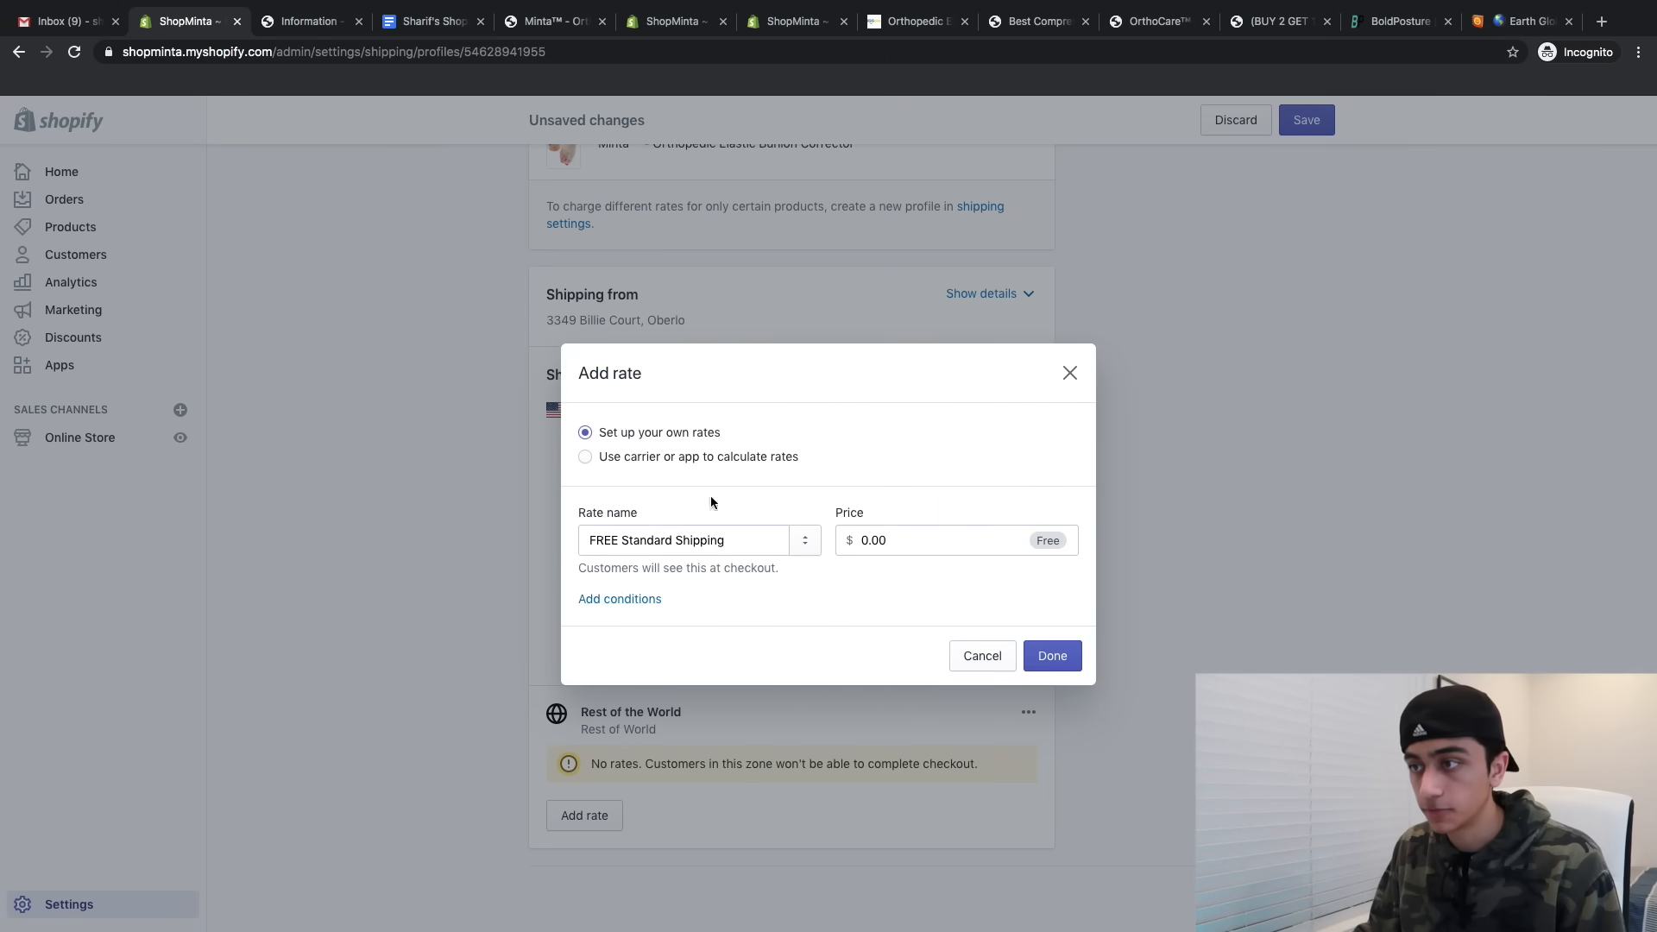
left_click(1052, 655)
left_click(1307, 119)
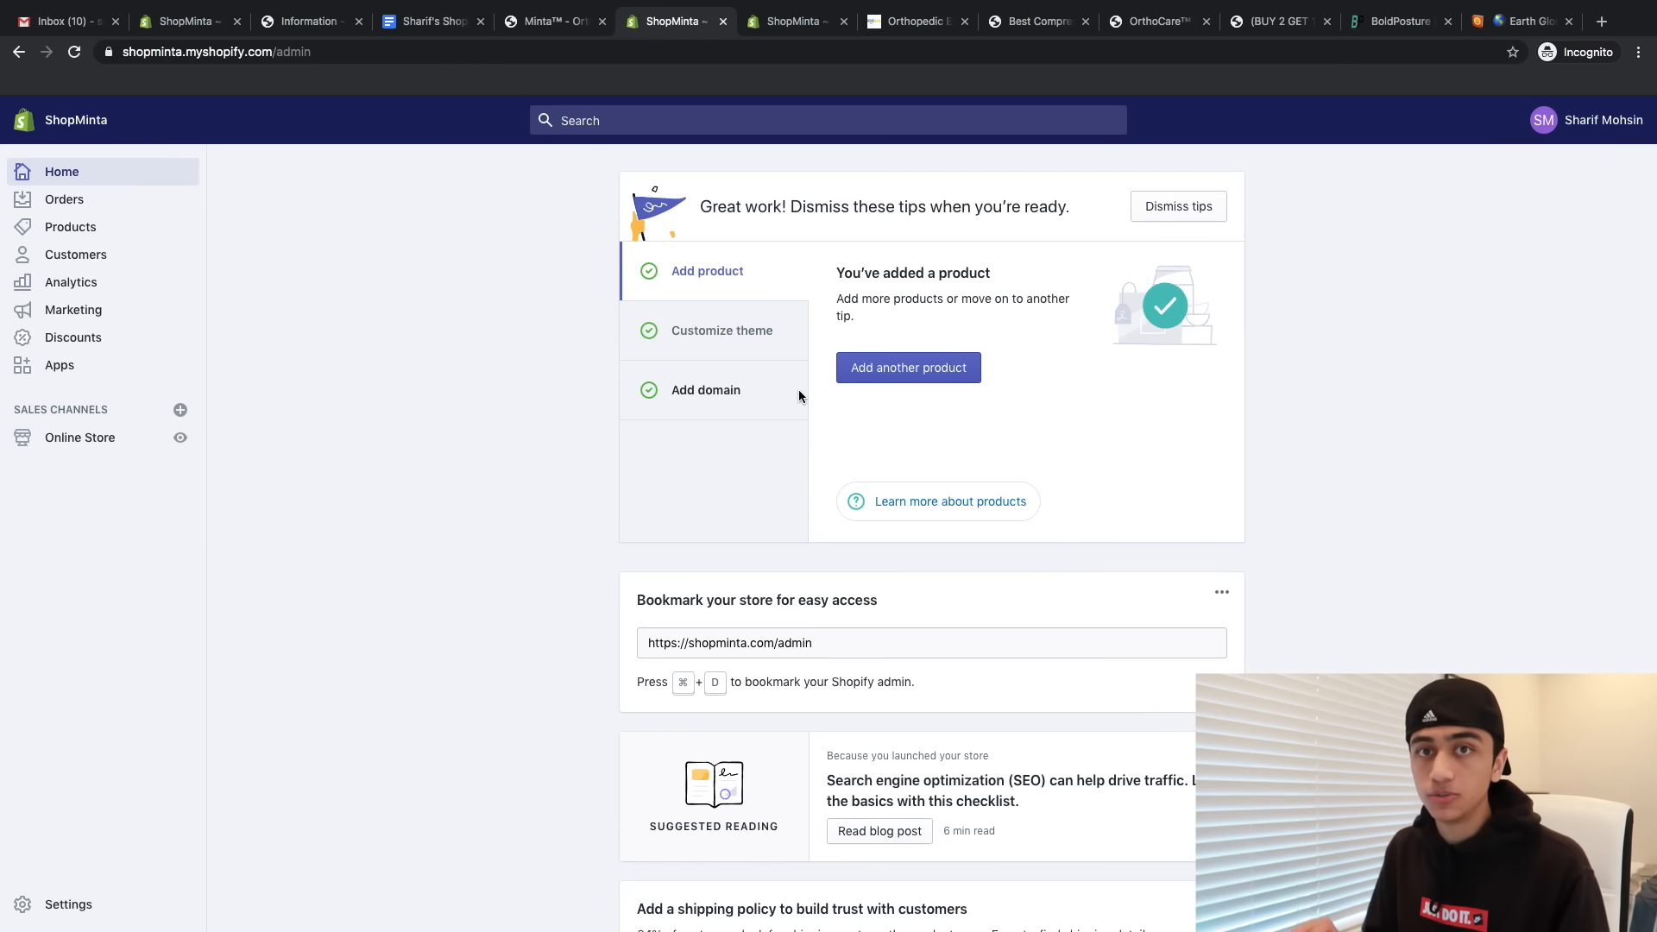
- Review the Payment providers settings, then view the live ShopMinta storefront in a new tab
left_click(58, 903)
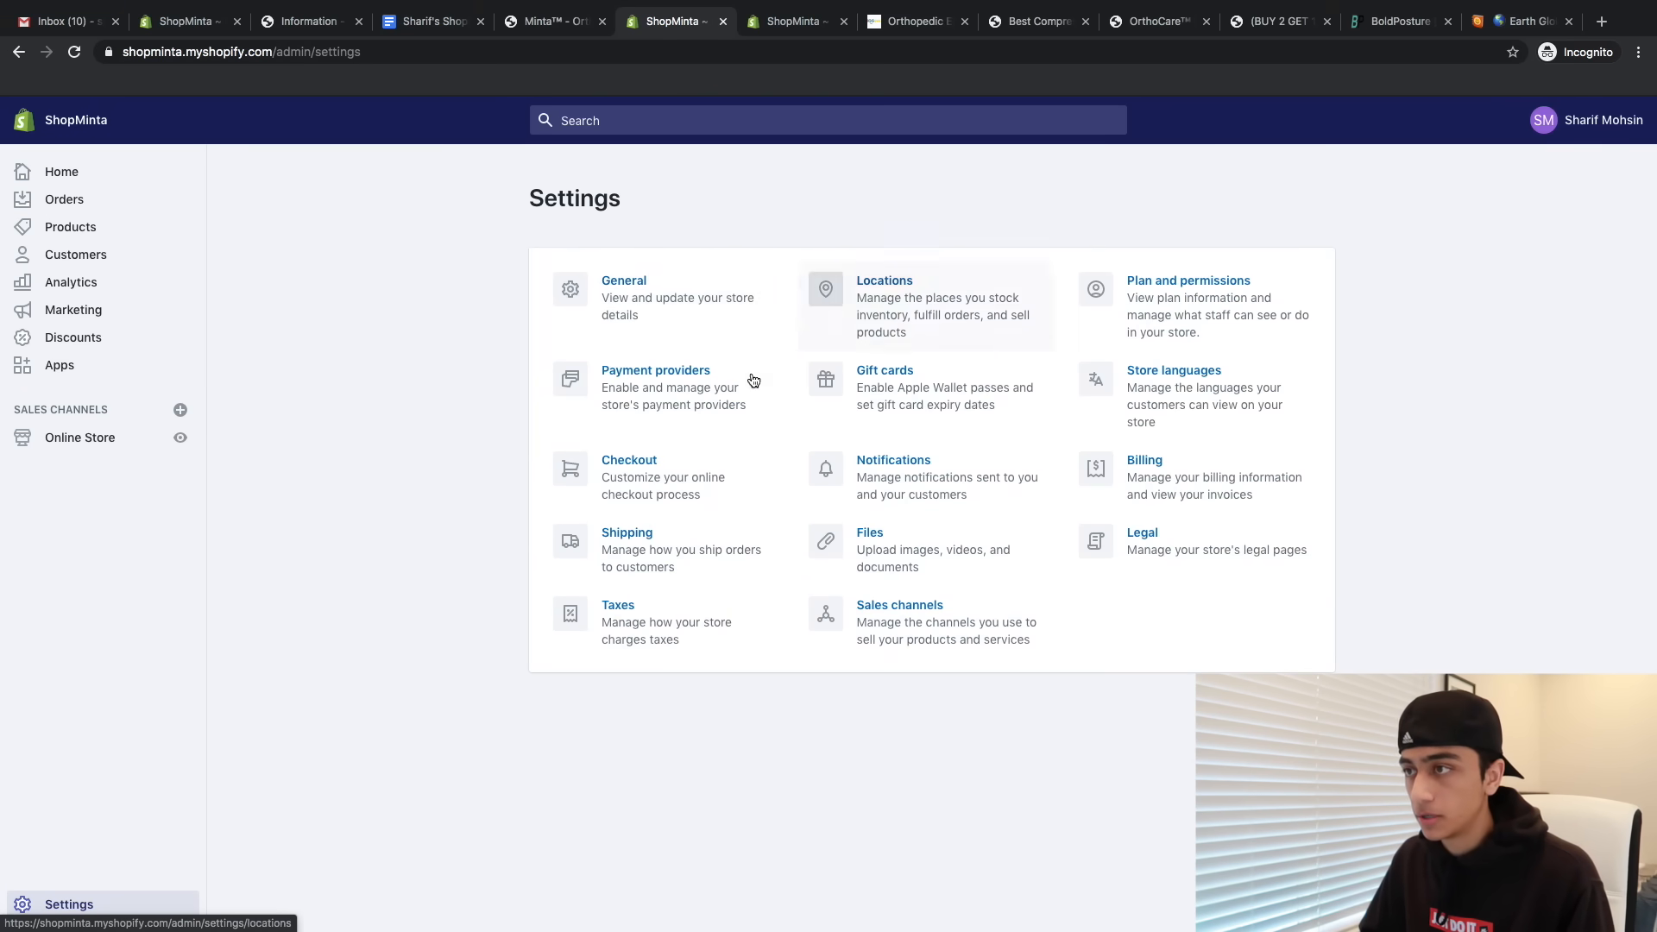
left_click(660, 369)
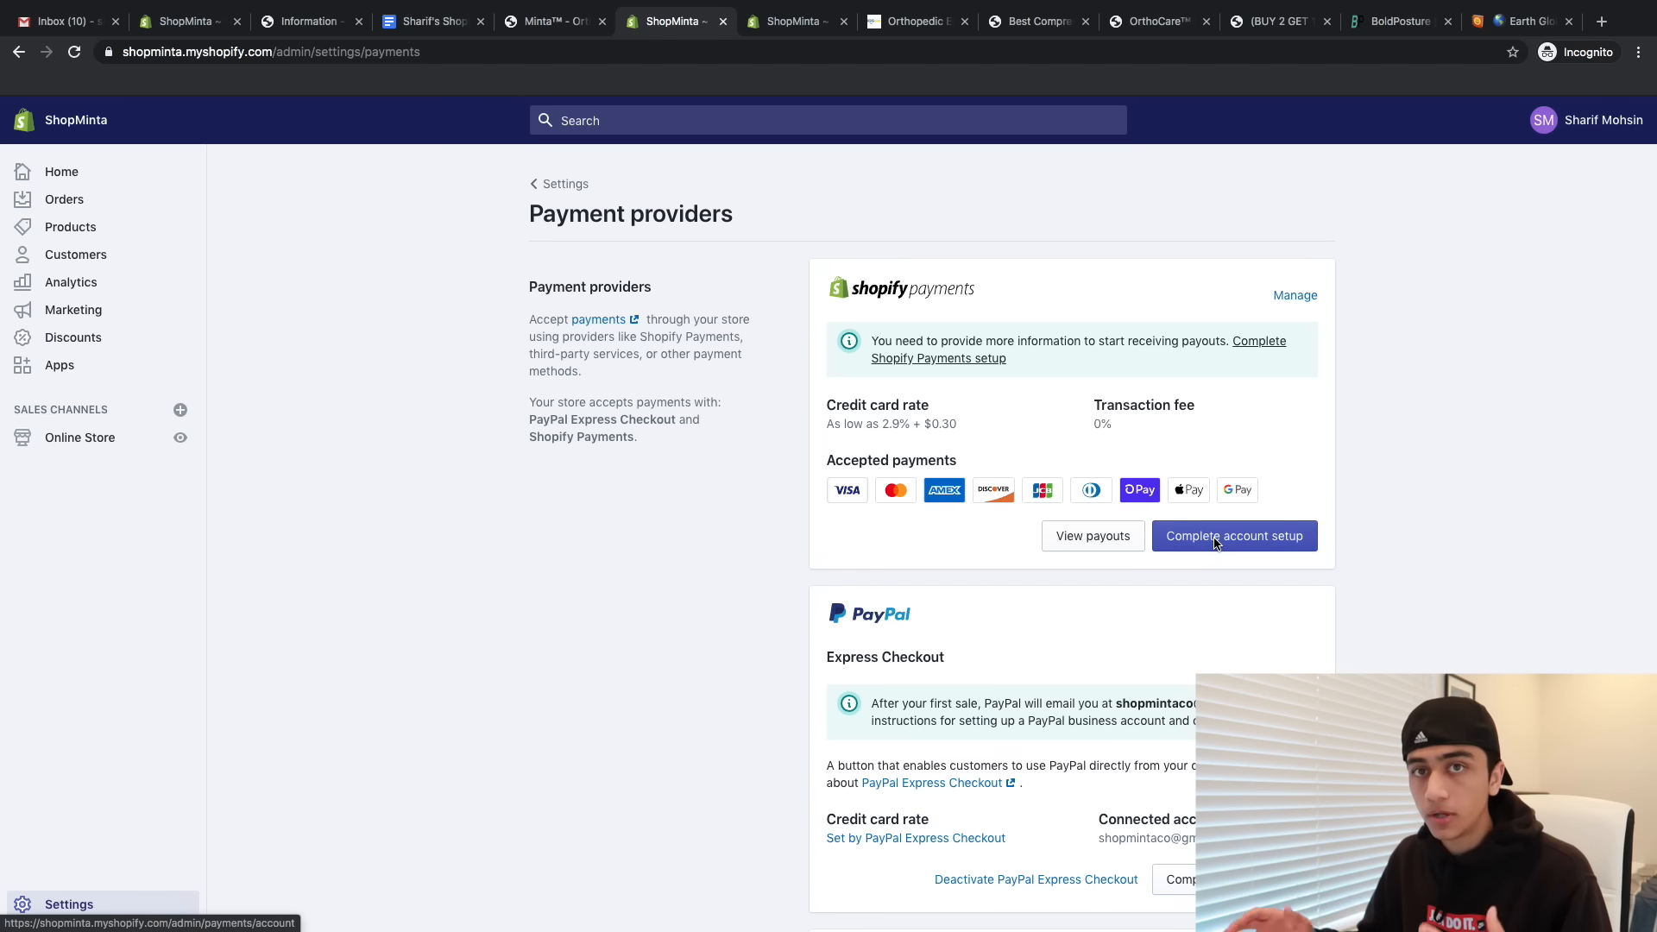
scroll(1193, 699, "down", 2)
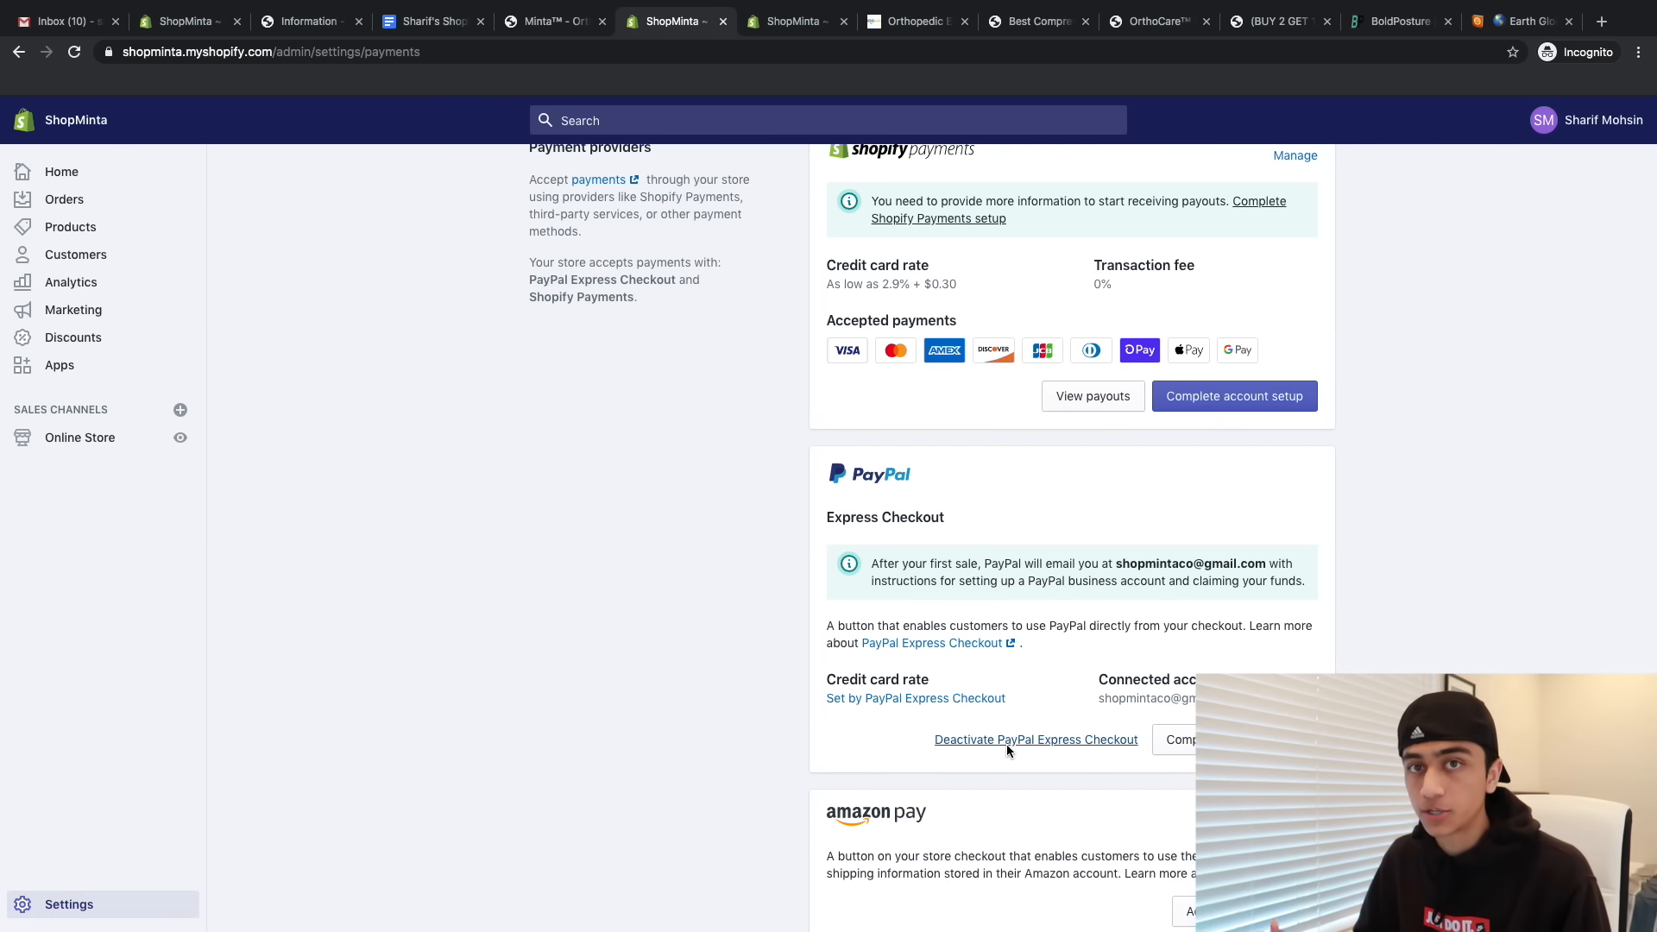
scroll(1006, 744, "down", 2)
scroll(1006, 744, "left", 5)
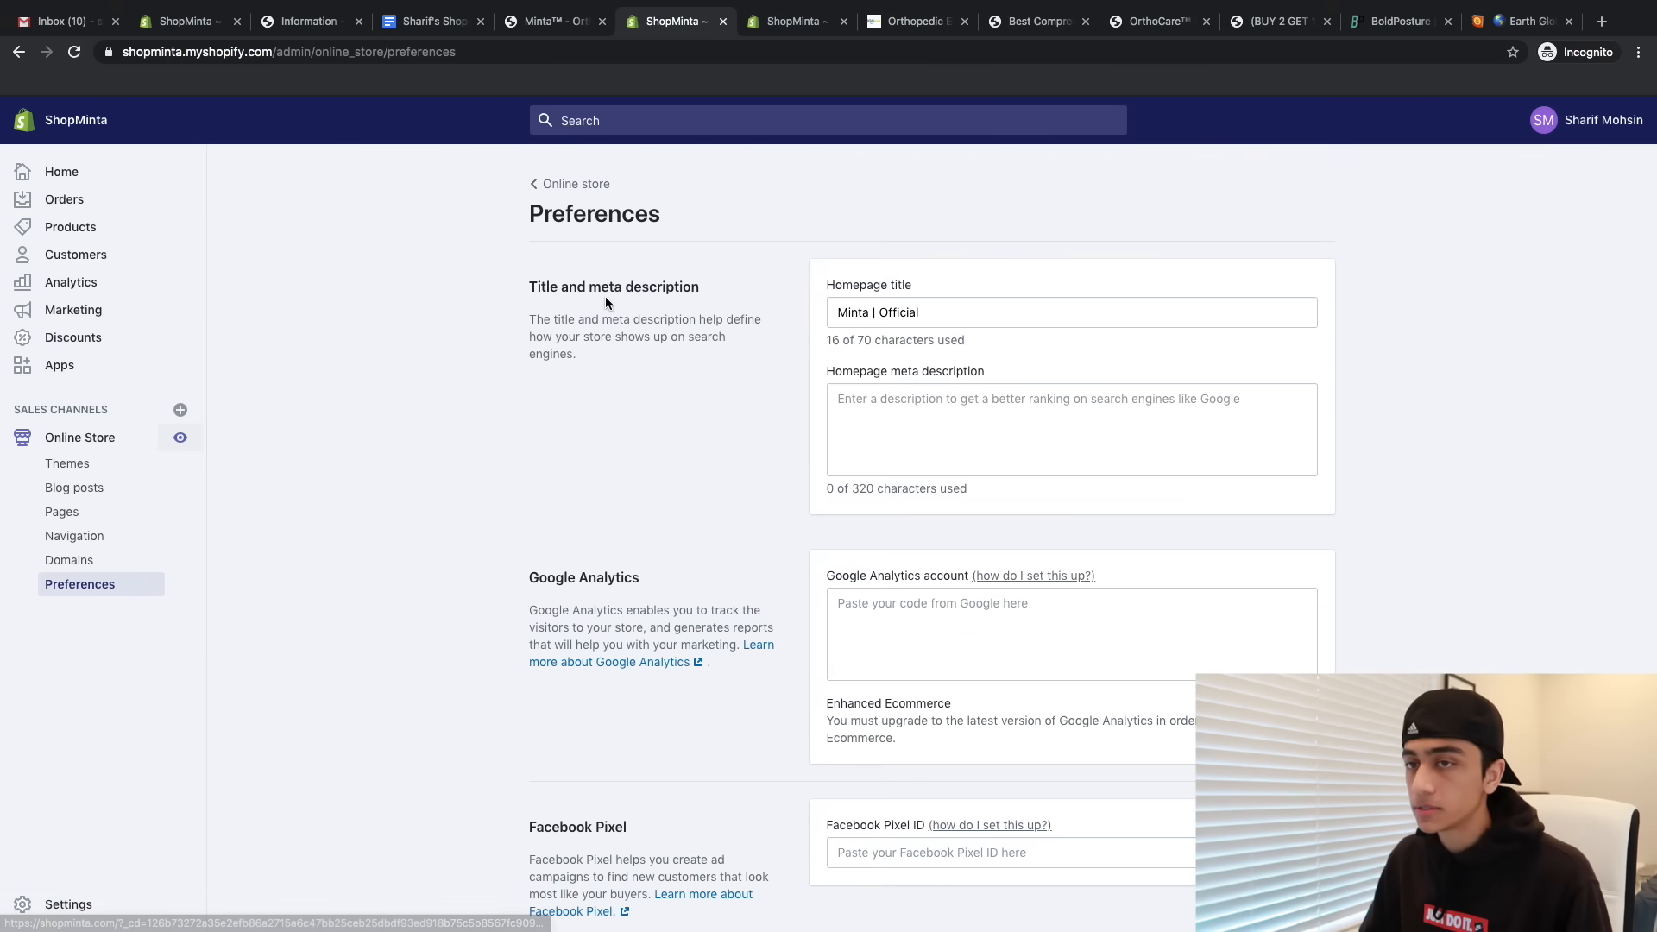
left_click(181, 439)
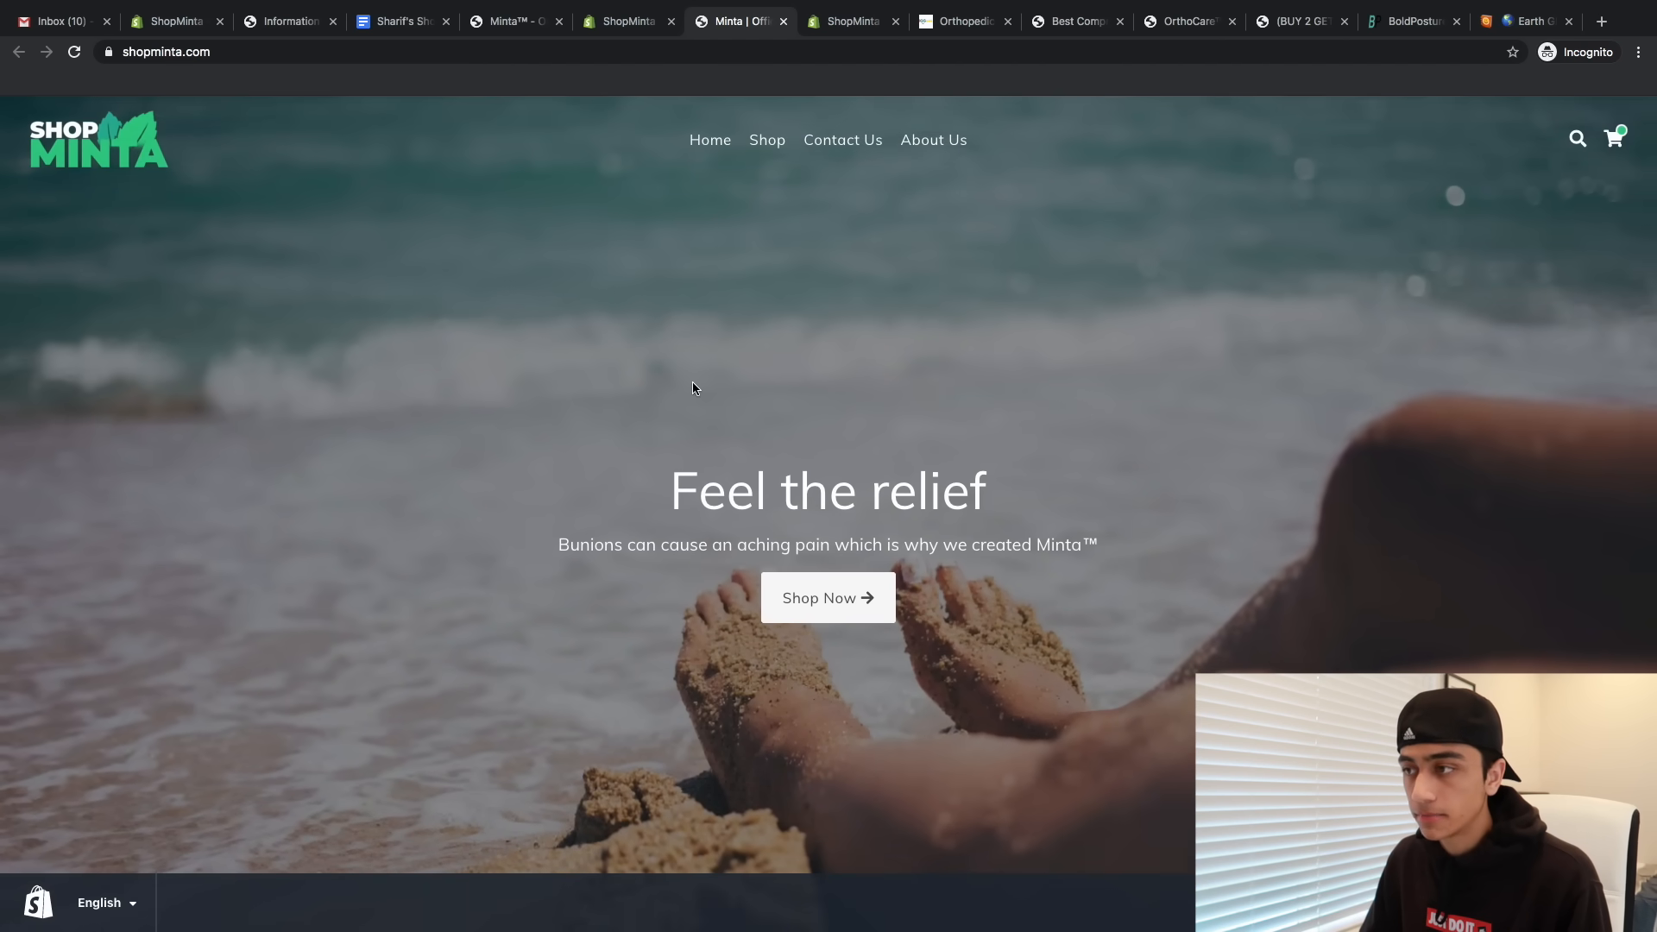
scroll(693, 388, "down", 4)
- Open the bunion corrector's Full details page and scroll to its five-star customer reviews
scroll(1108, 617, "up", 2)
scroll(1111, 616, "down", 6)
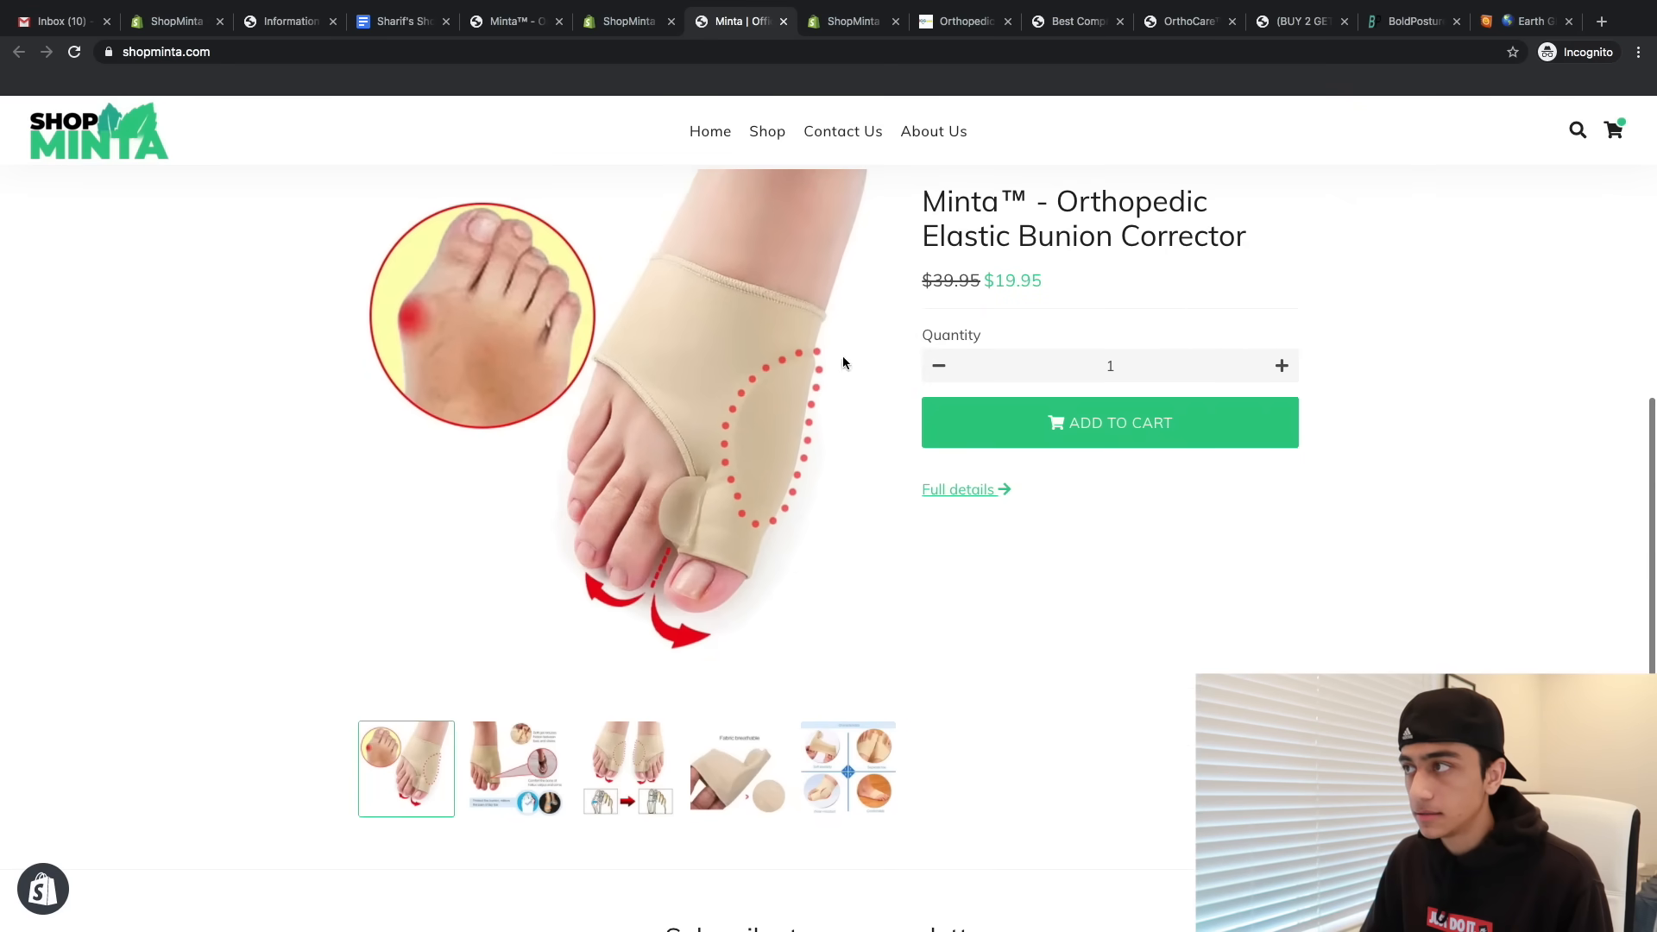
scroll(1131, 277, "down", 6)
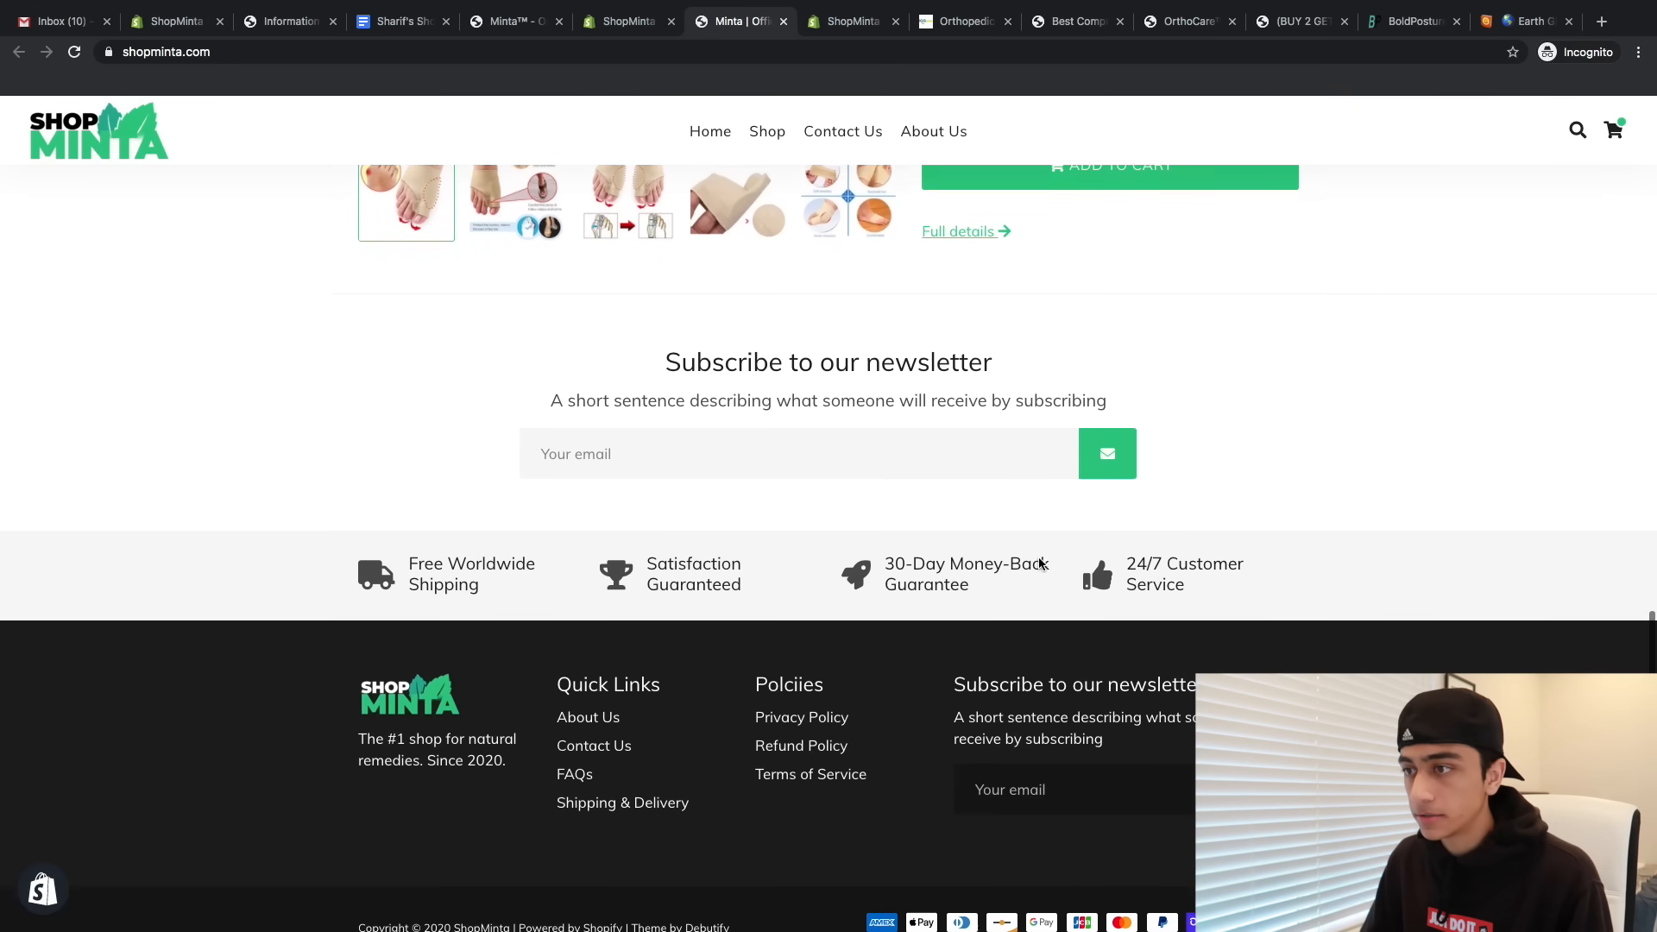
scroll(787, 436, "up", 3)
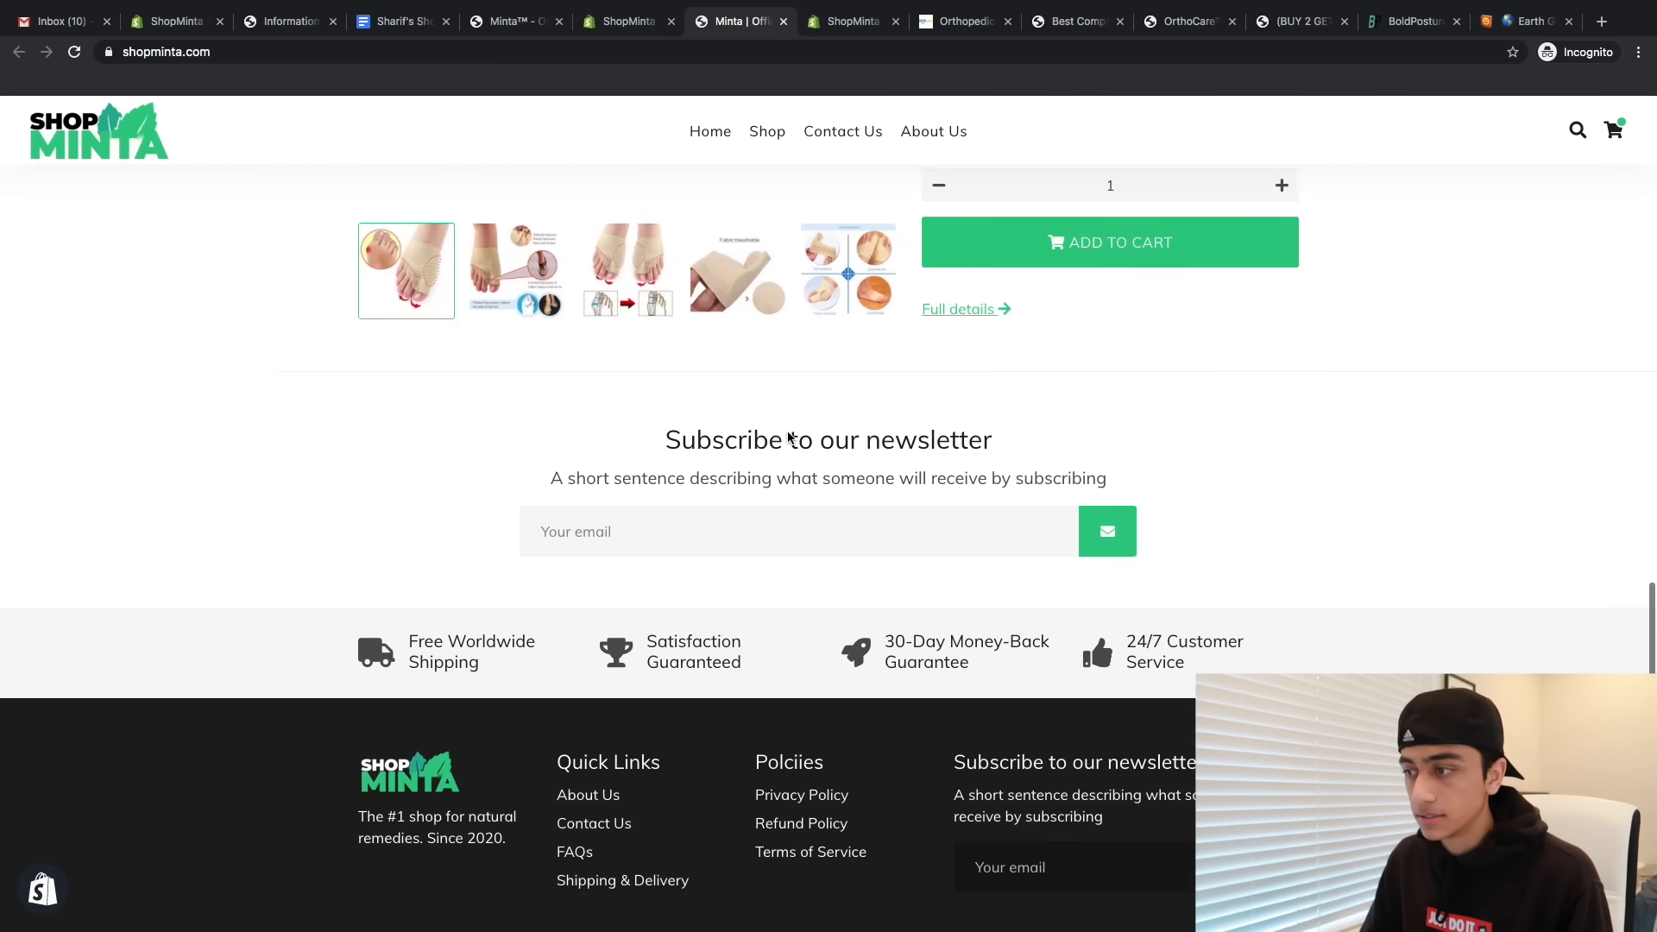
scroll(788, 436, "up", 3)
left_click(950, 483)
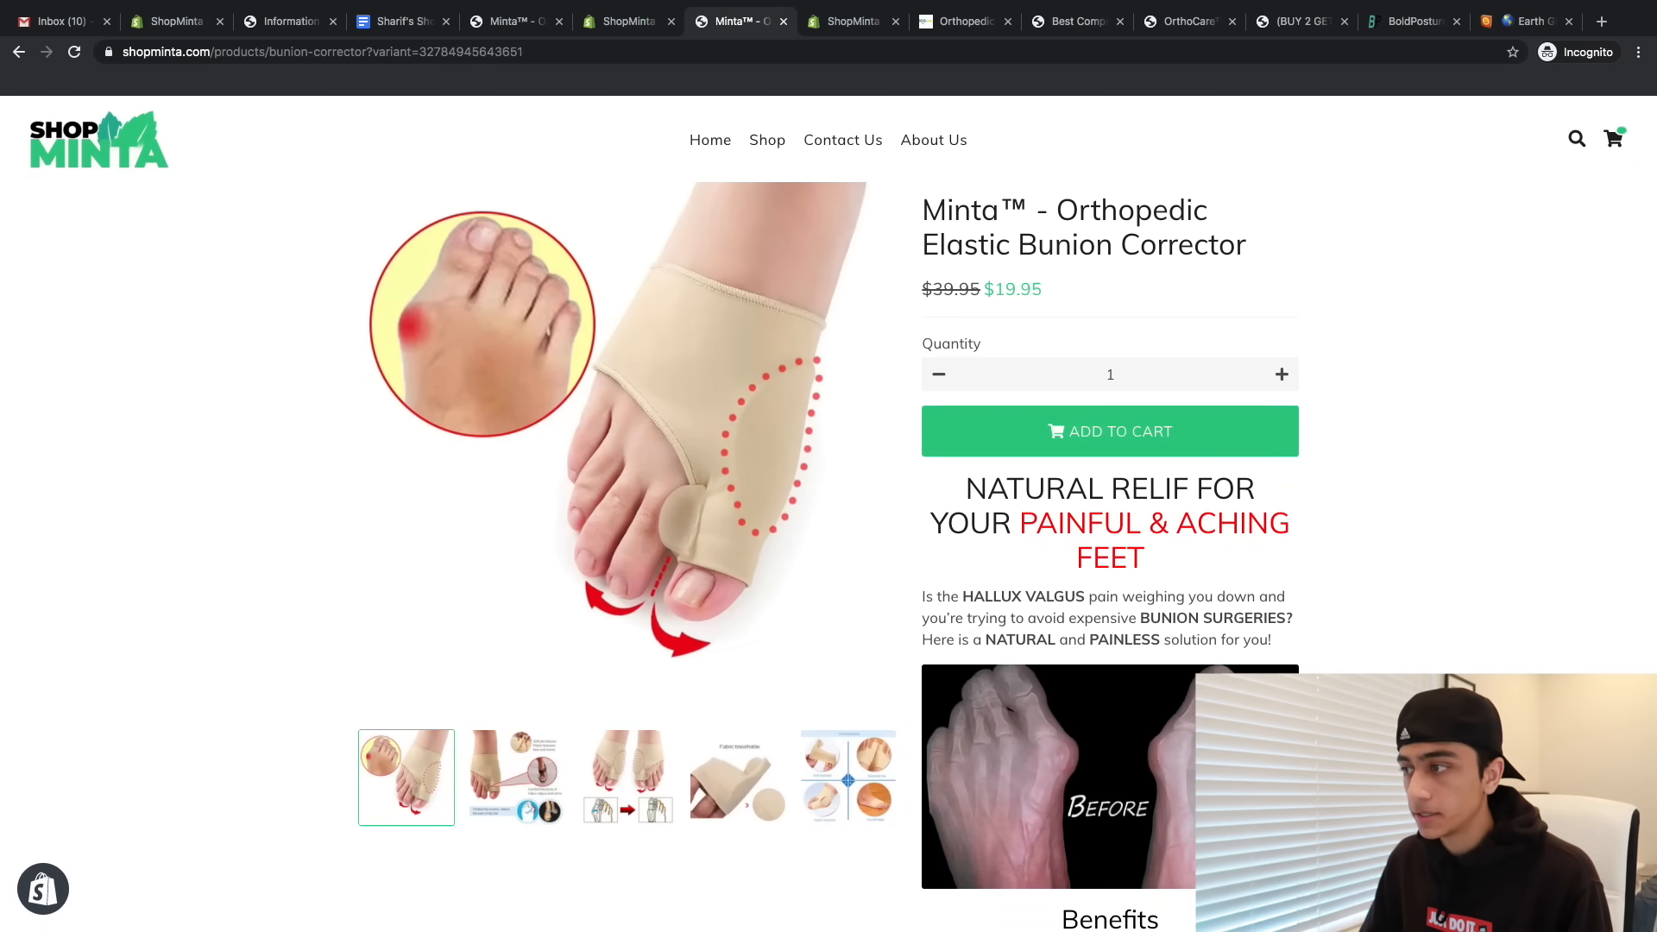
scroll(828, 517, "down", 20)
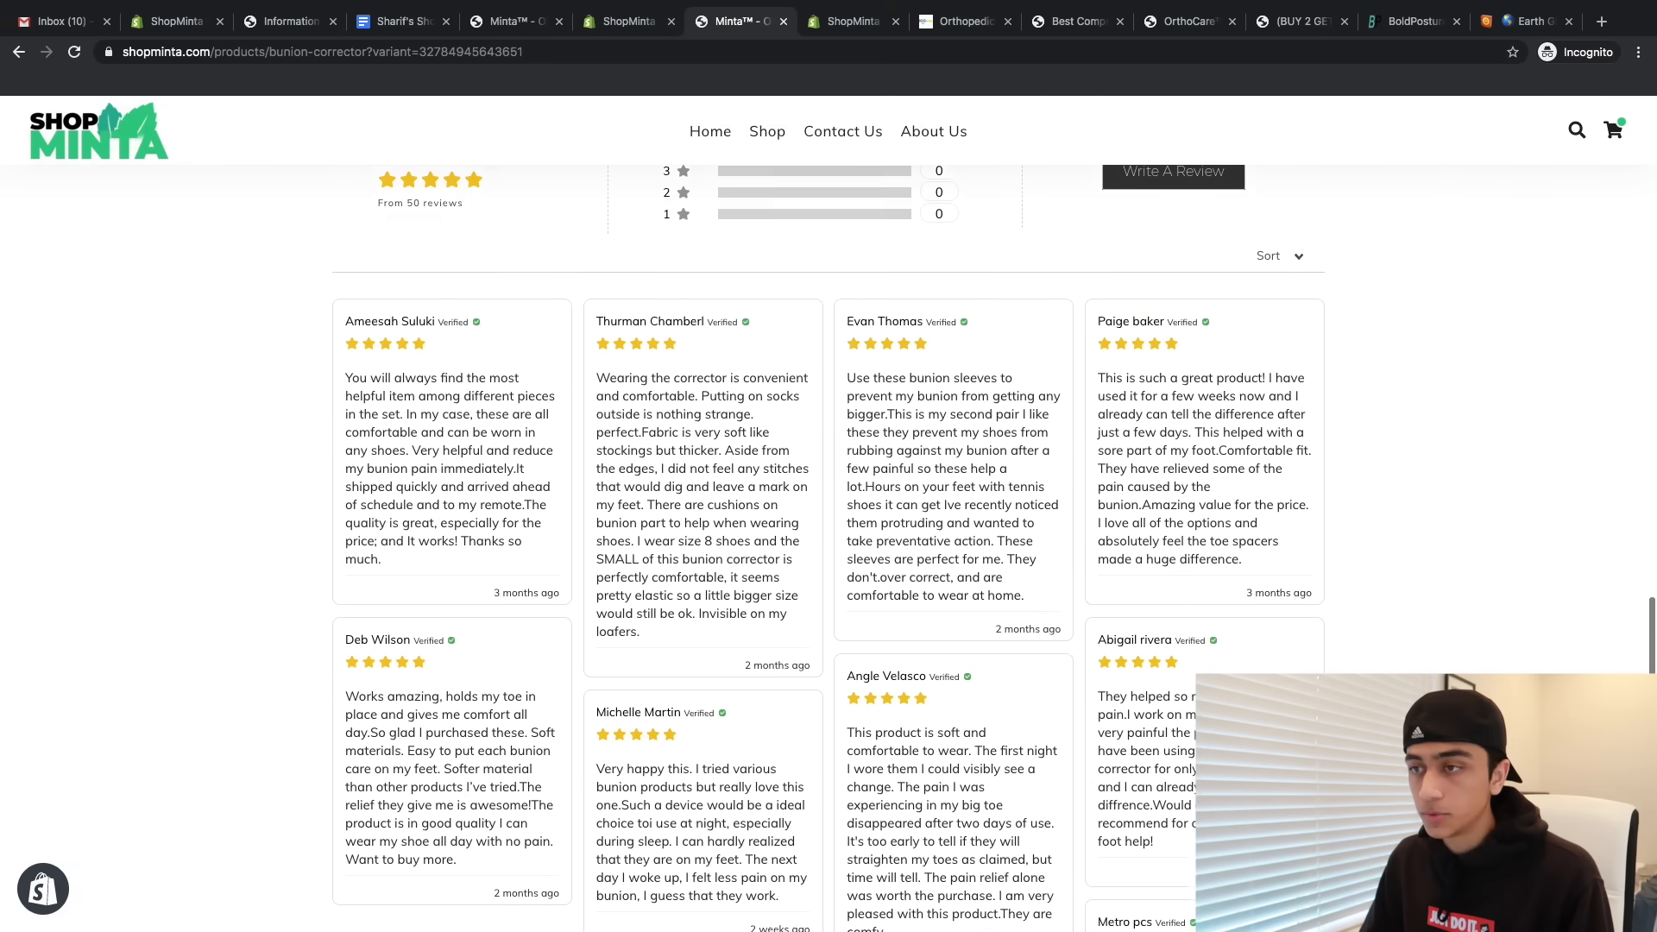
scroll(828, 552, "down", 5)
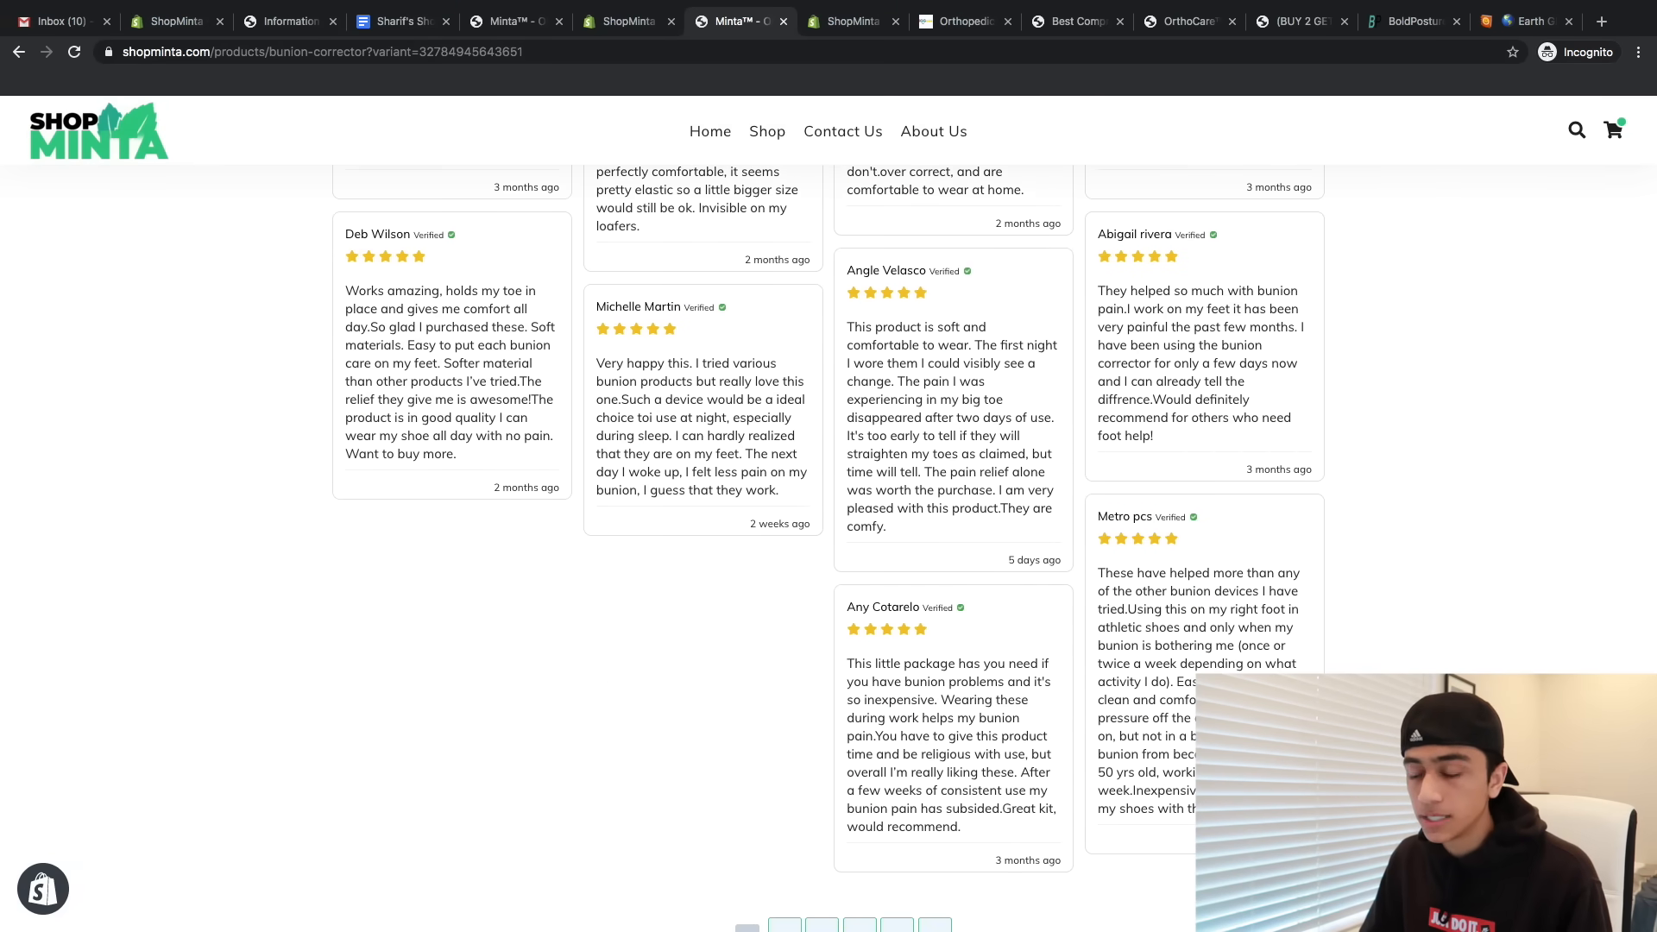
scroll(828, 518, "down", 2)
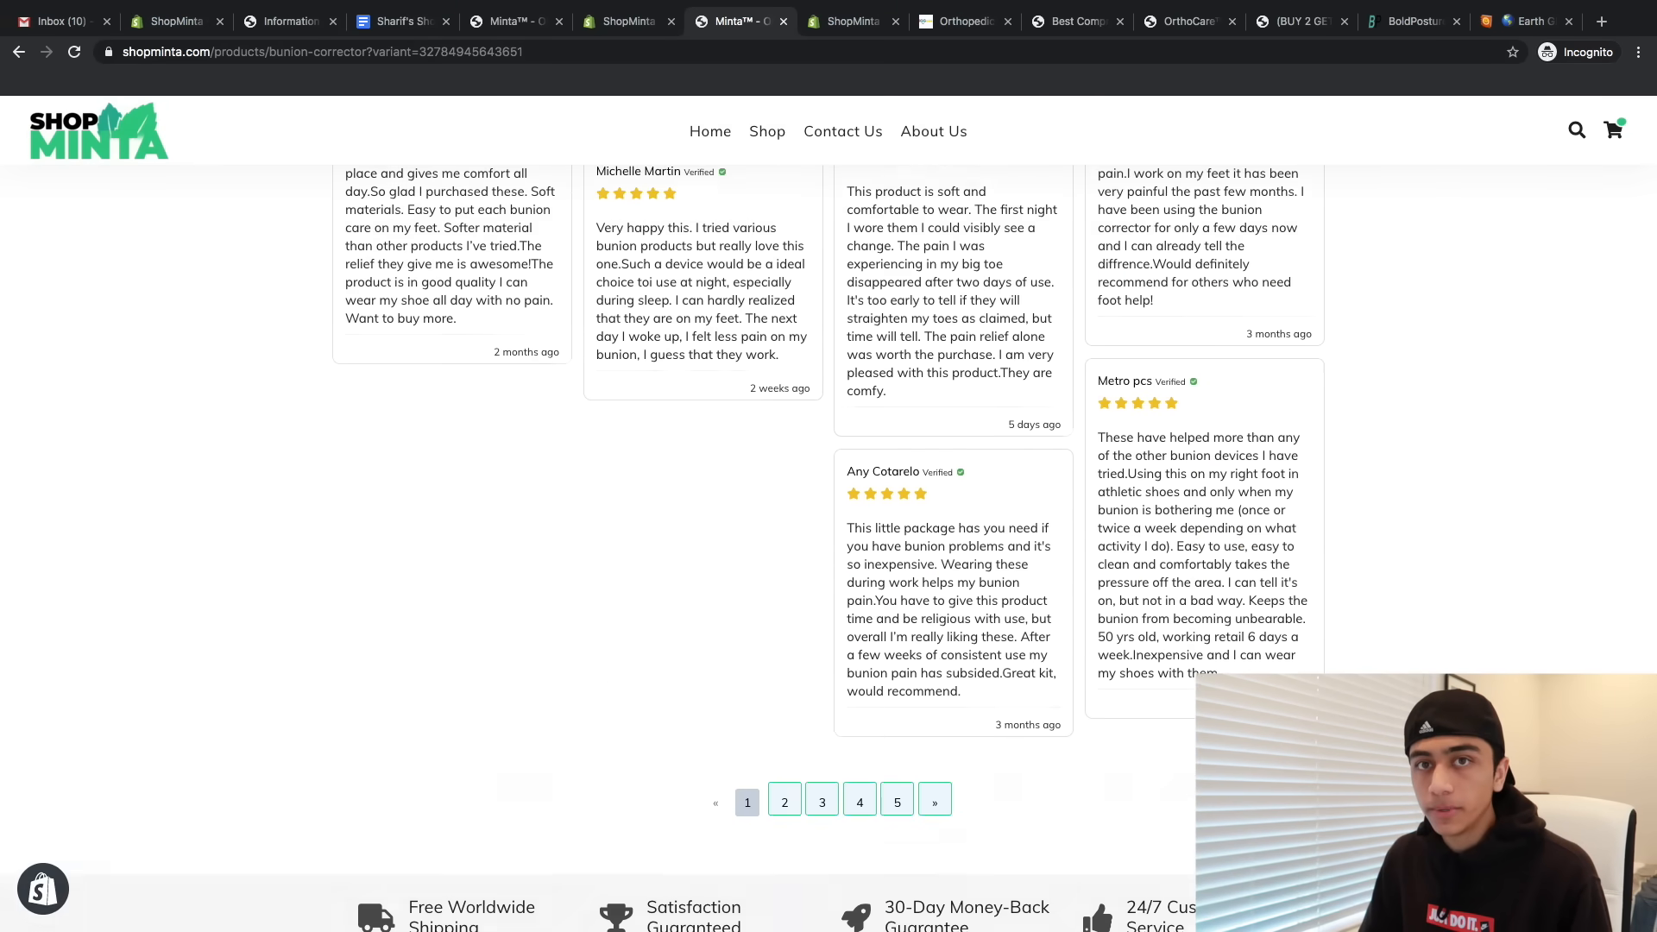
scroll(829, 518, "up", 10)
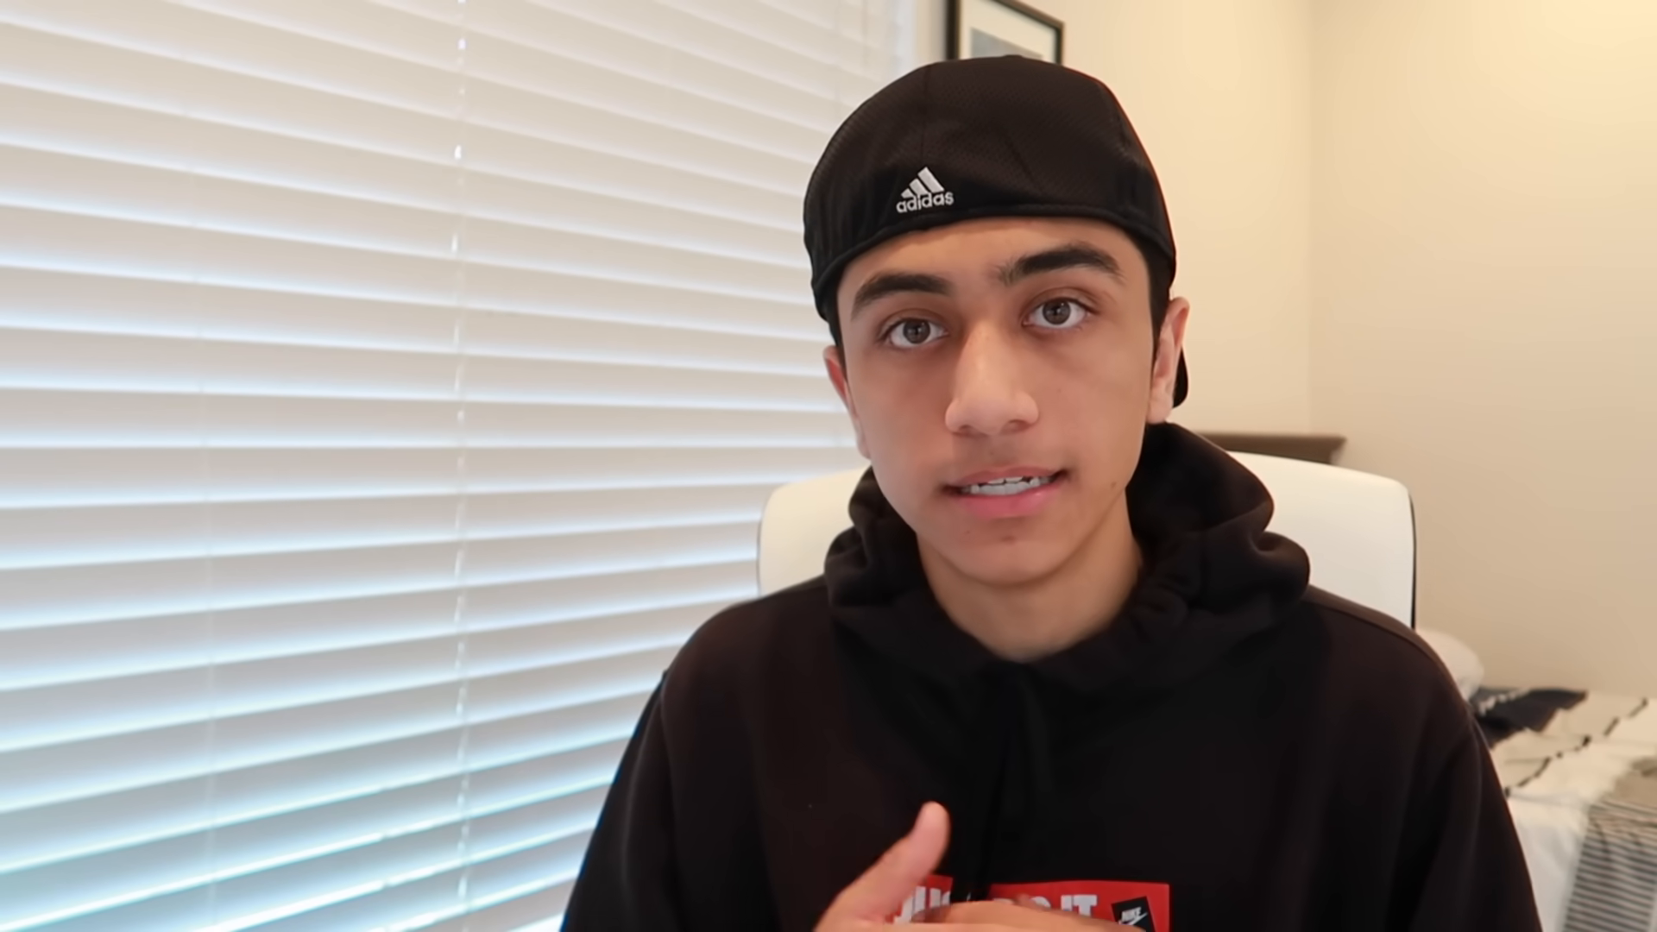